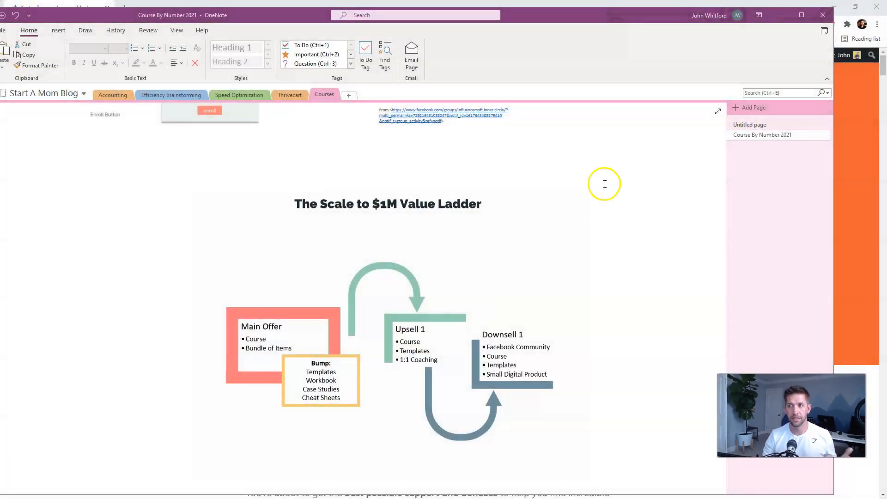
- Hide the OneNote notes and scroll the Kartra Bonus page through Bonus #1
click(780, 14)
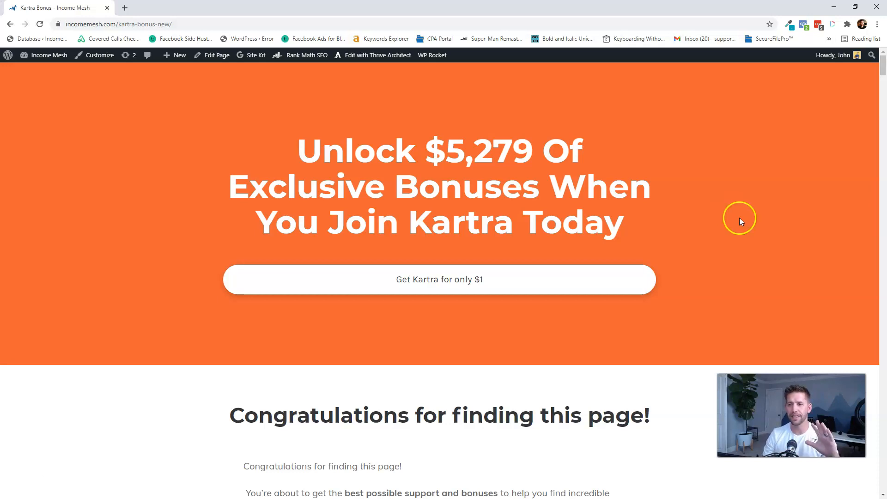
scroll(739, 222, down, 4)
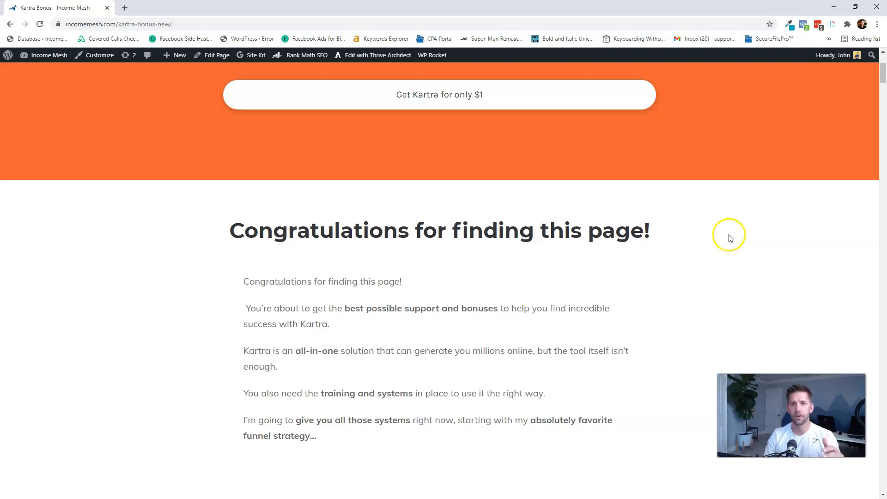
scroll(729, 238, down, 4)
scroll(731, 239, down, 6)
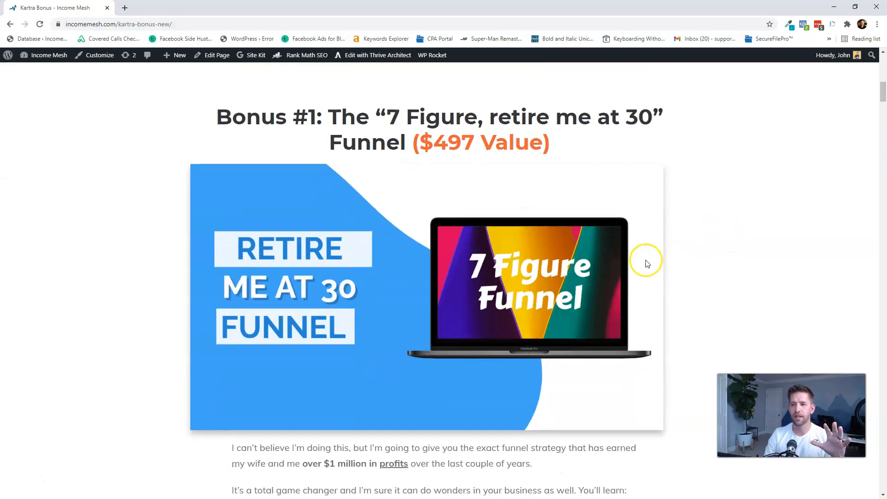
scroll(709, 252, down, 3)
scroll(713, 245, down, 4)
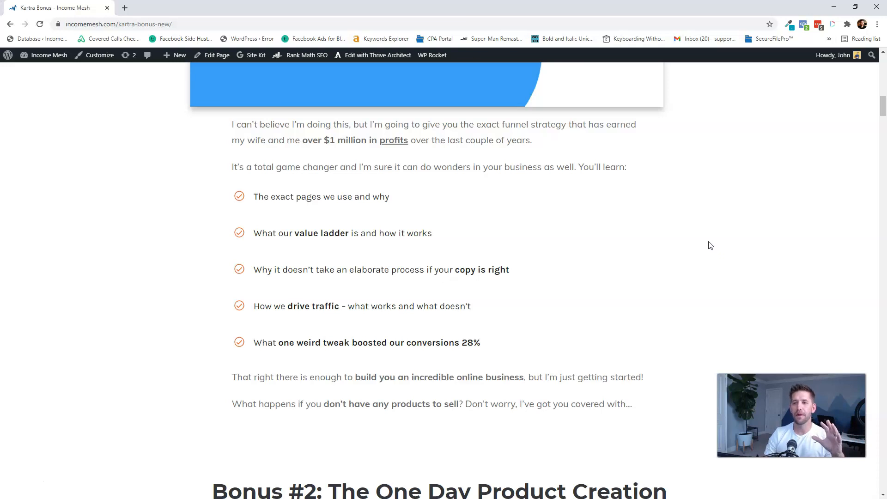
scroll(711, 245, up, 6)
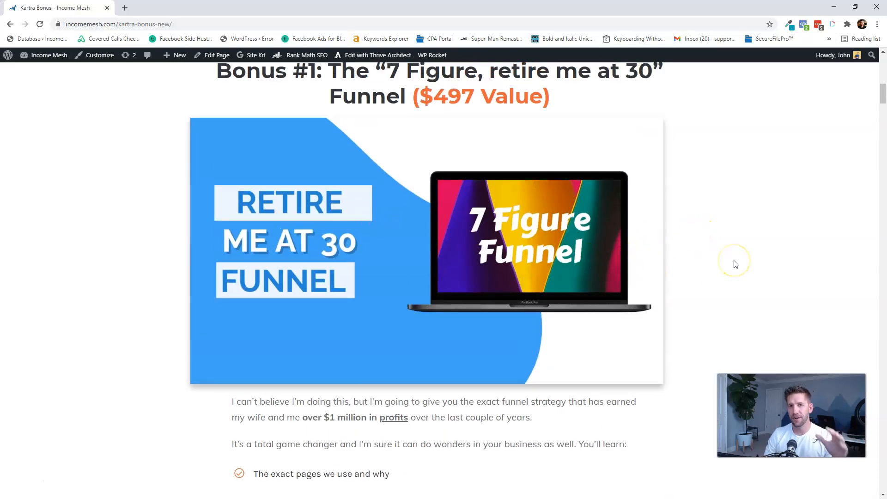
- Read down to Bonus #2, briefly recheck the value-ladder notes, then hide them again
click(725, 253)
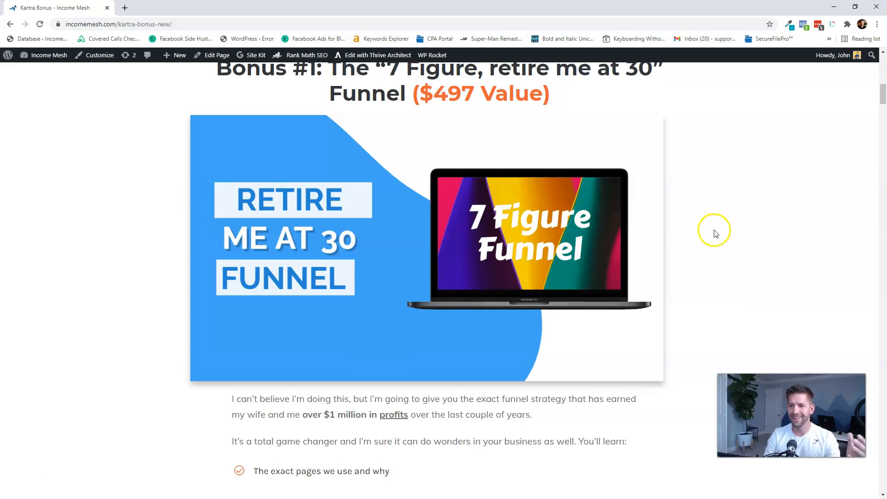
scroll(716, 233, down, 1)
scroll(716, 233, down, 1)
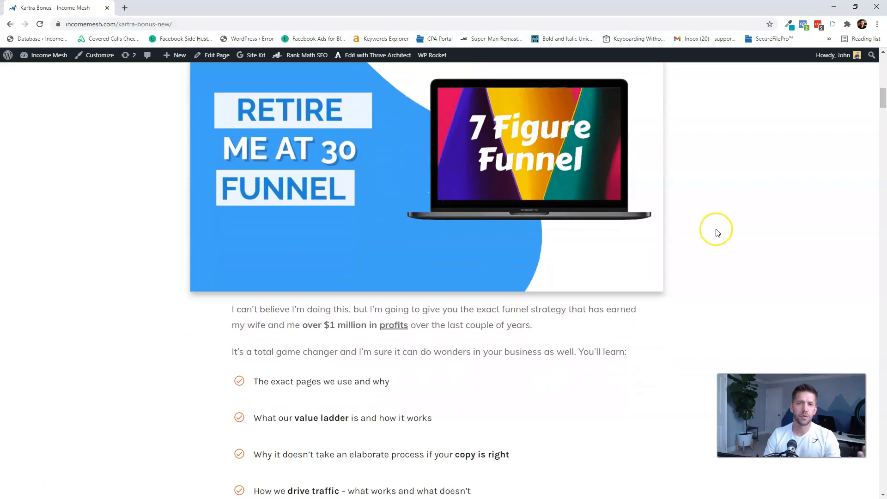
scroll(717, 232, down, 5)
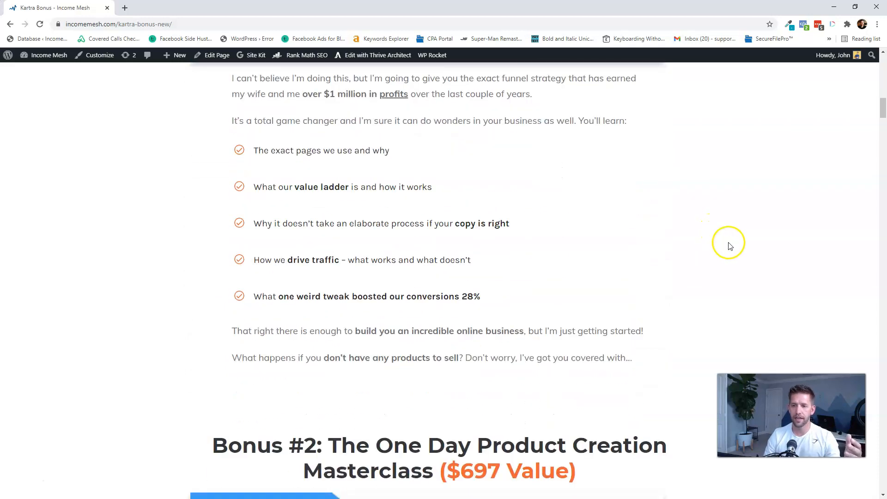
scroll(731, 245, down, 6)
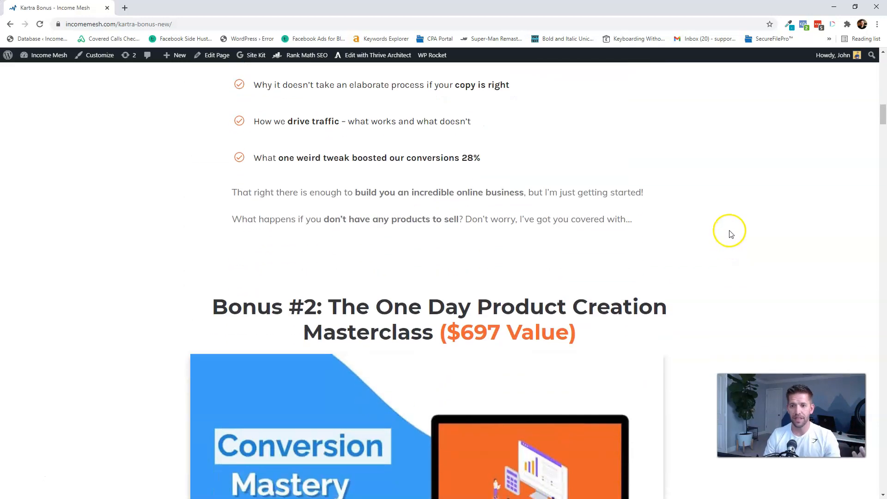
scroll(731, 233, down, 1)
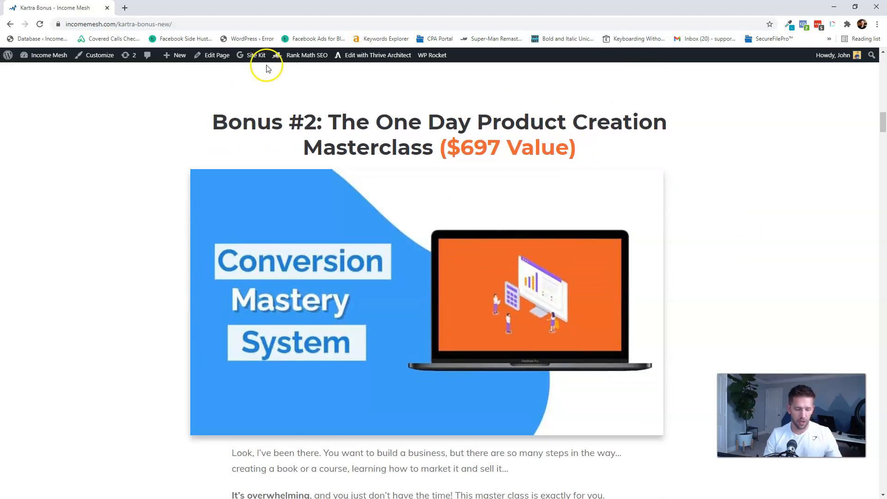
key(alt+Tab)
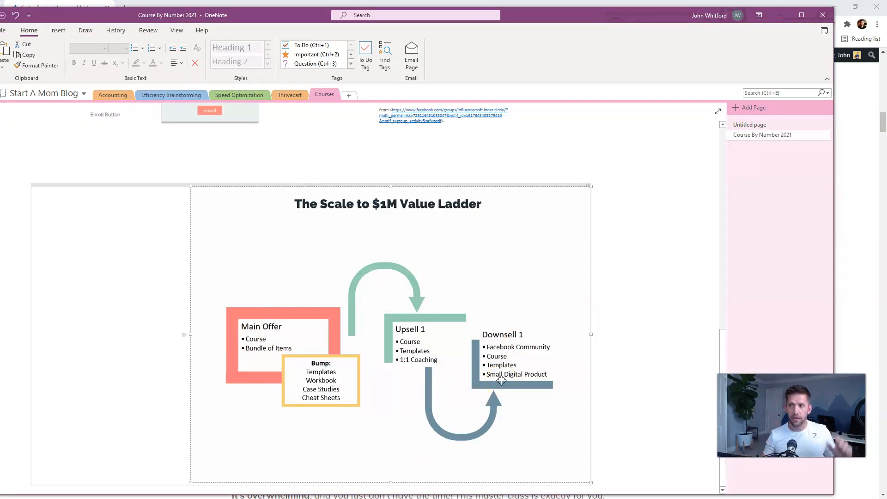
click(780, 15)
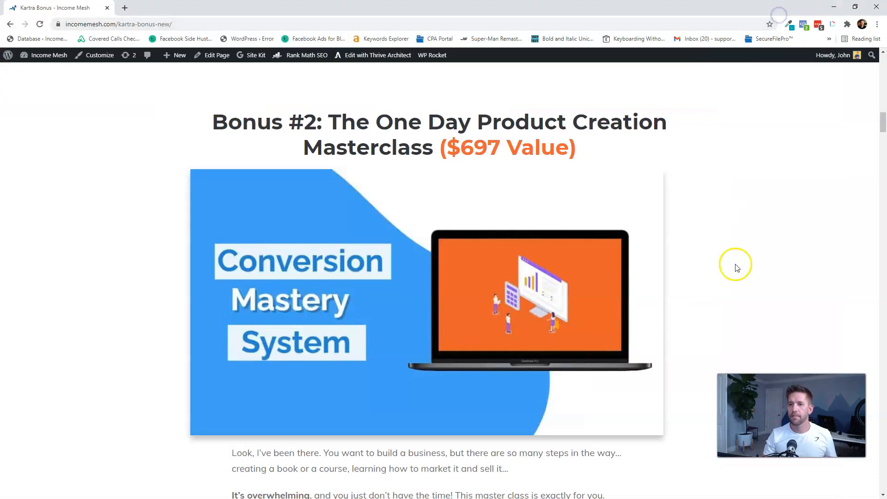
- Scroll through Bonus #2 and Bonus #3 to the Bonus #4 Unlimited Email Marketing heading
scroll(731, 278, down, 8)
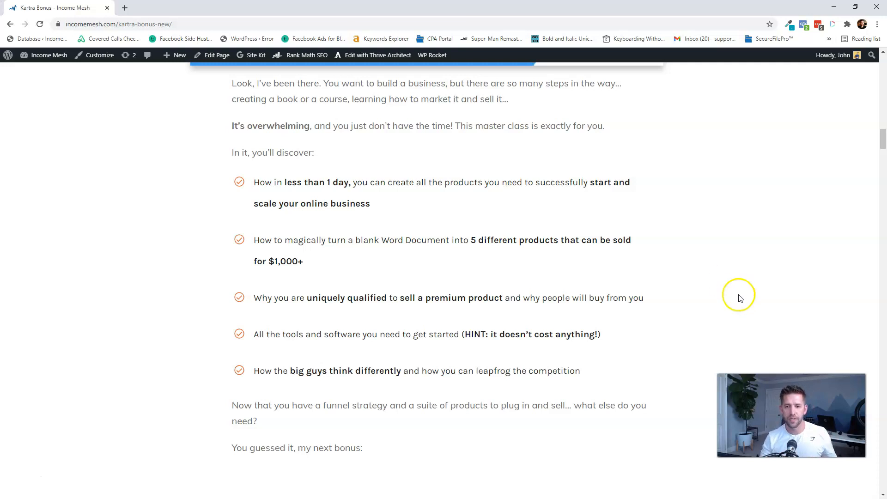
scroll(737, 297, down, 10)
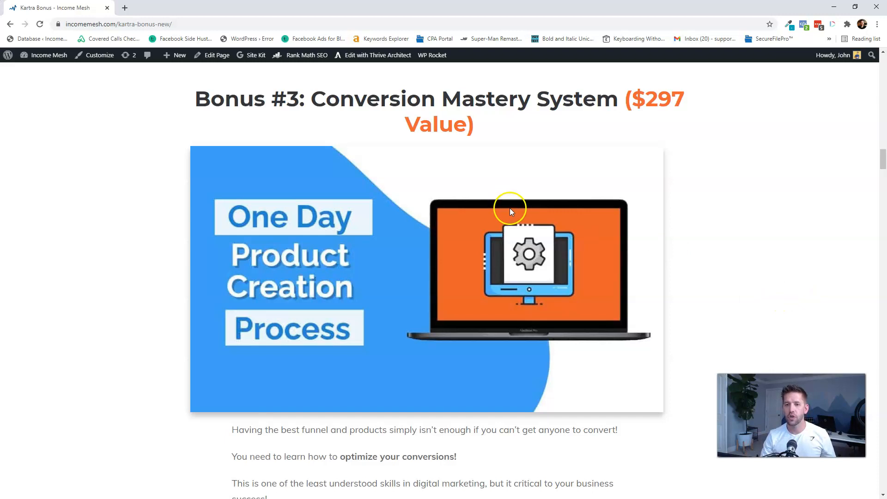
scroll(539, 210, down, 4)
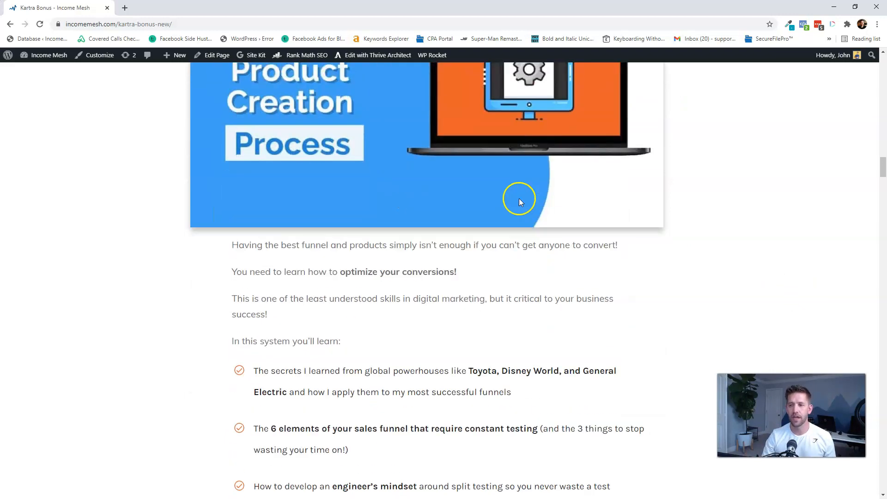
scroll(689, 275, down, 1)
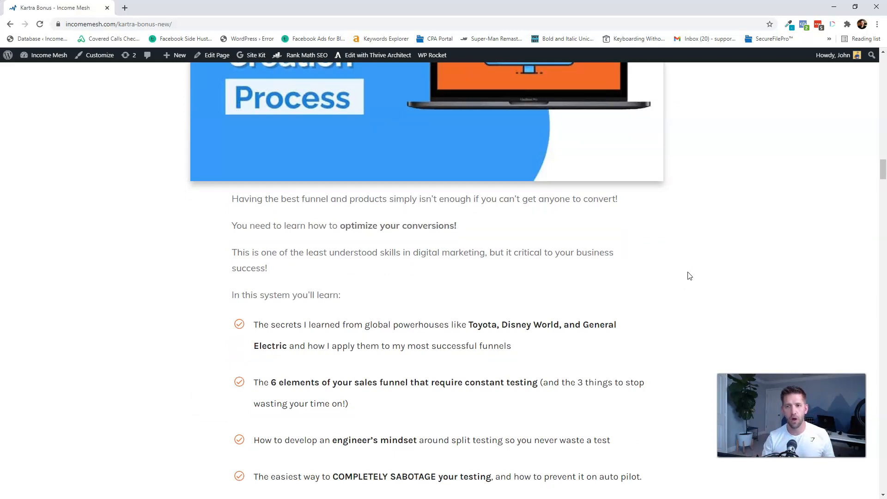
scroll(689, 276, down, 5)
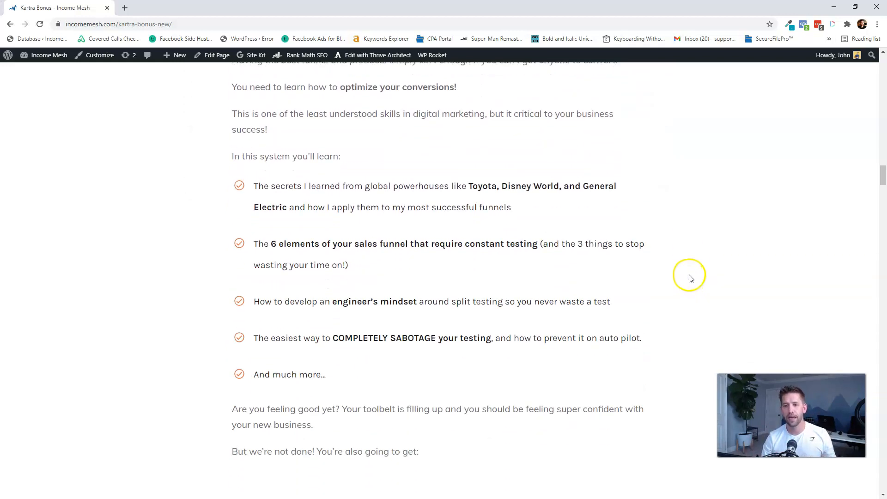
scroll(691, 277, down, 2)
- Scroll past Bonuses #4 to #7 to the 'Here's Everything You're Getting' $1 trial recap
scroll(690, 274, down, 3)
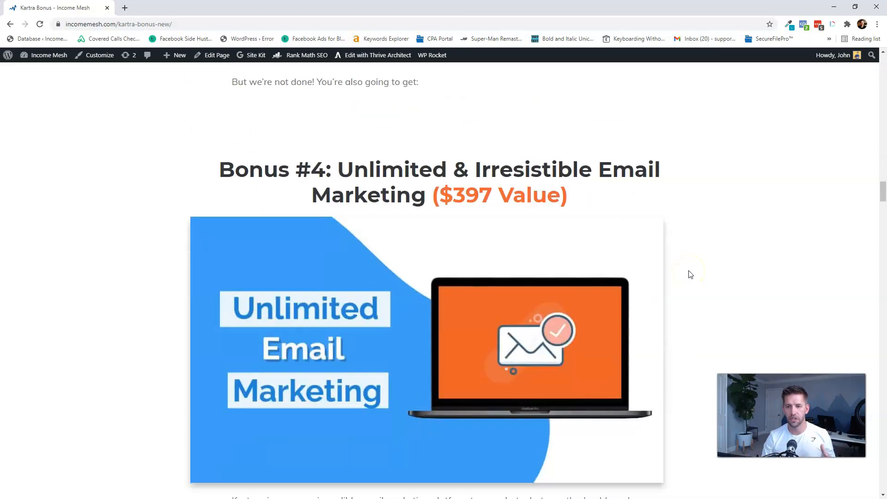
scroll(704, 247, down, 2)
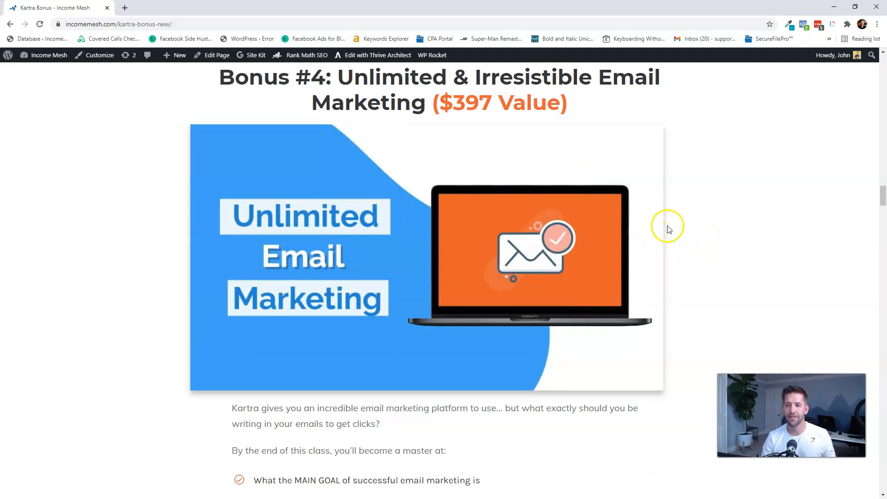
scroll(689, 220, down, 2)
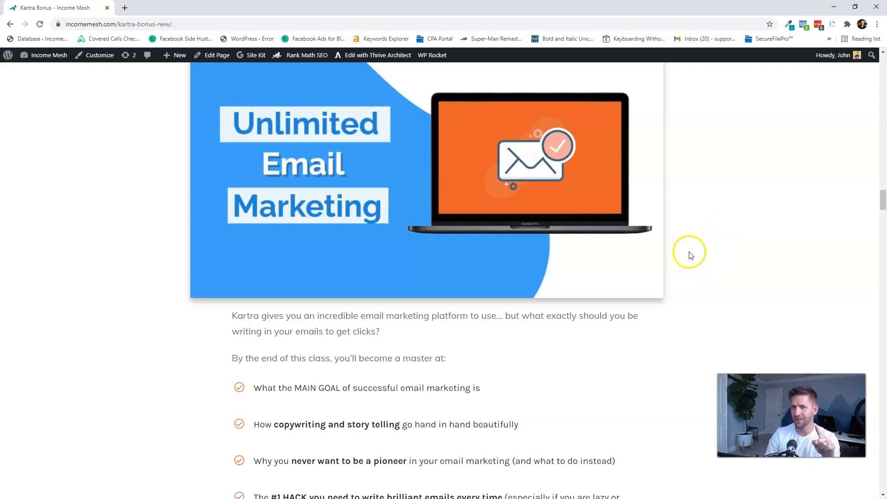
scroll(691, 256, down, 10)
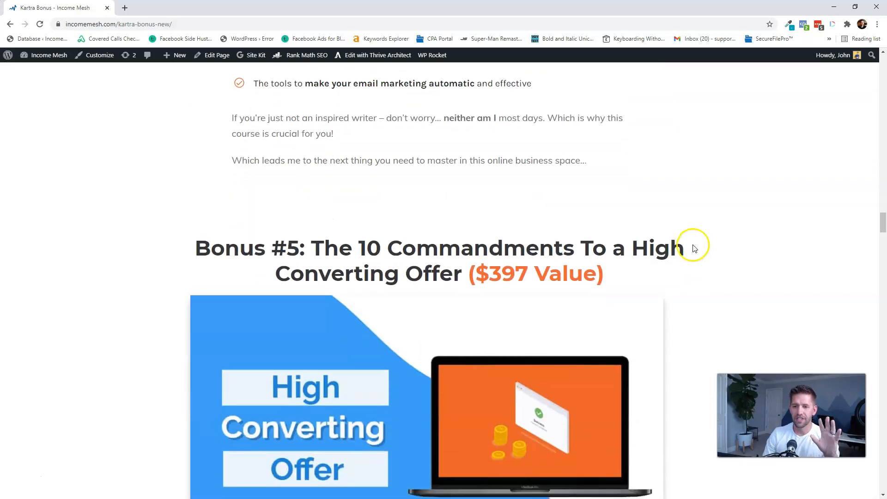
scroll(695, 248, down, 3)
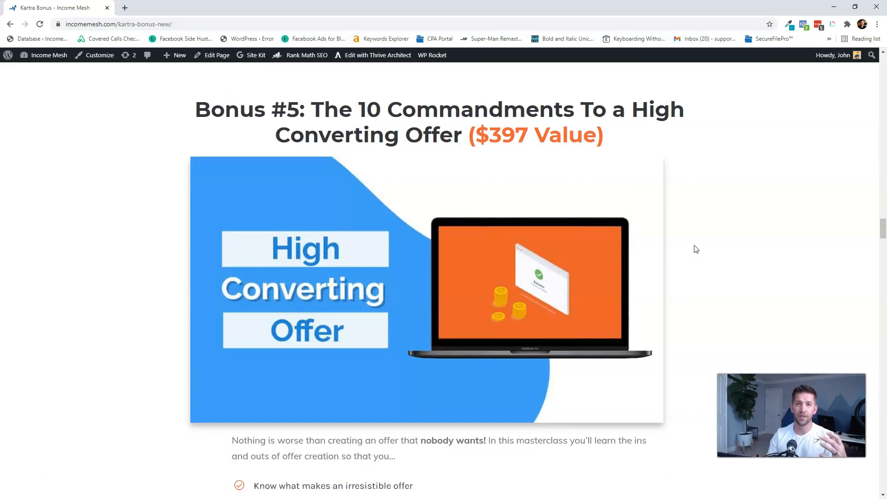
scroll(713, 231, down, 6)
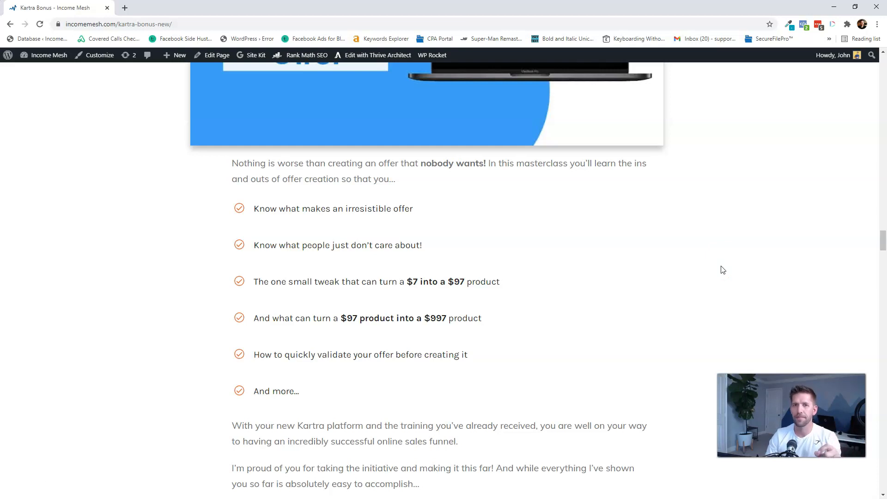
scroll(723, 268, down, 10)
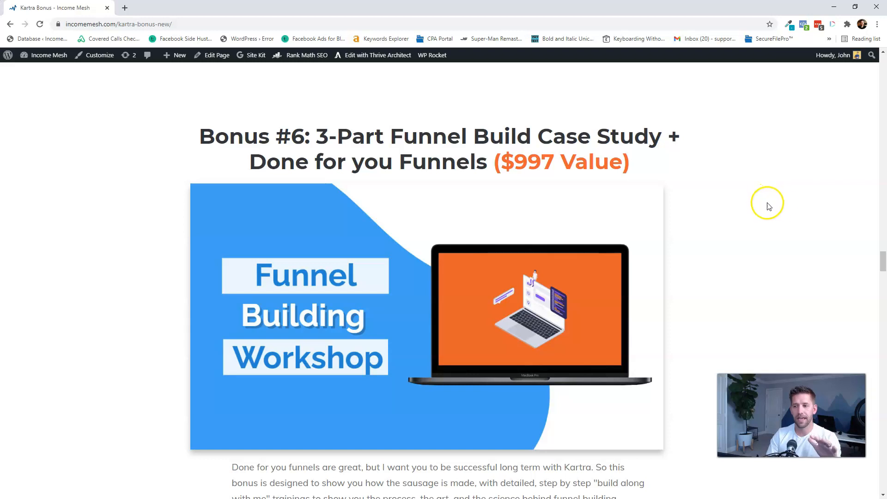
scroll(780, 208, down, 15)
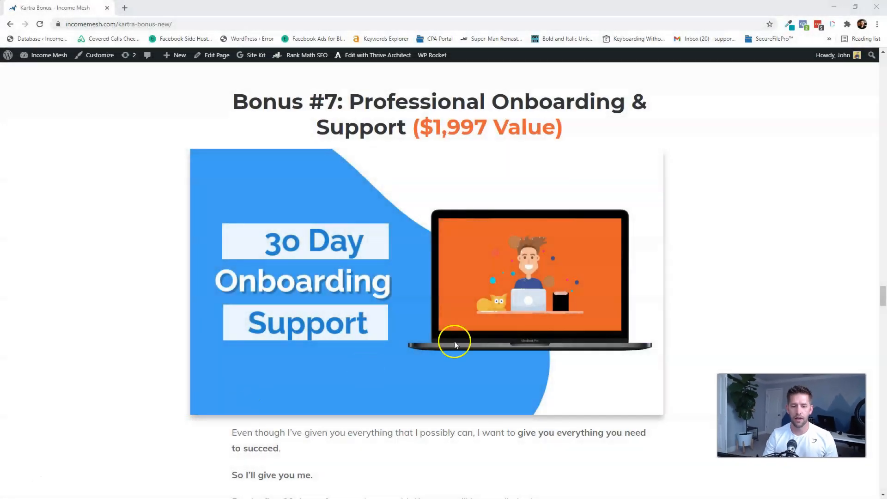
scroll(687, 268, down, 7)
- Review the bonus list and highlight the $5,279 total value figure
scroll(693, 270, down, 8)
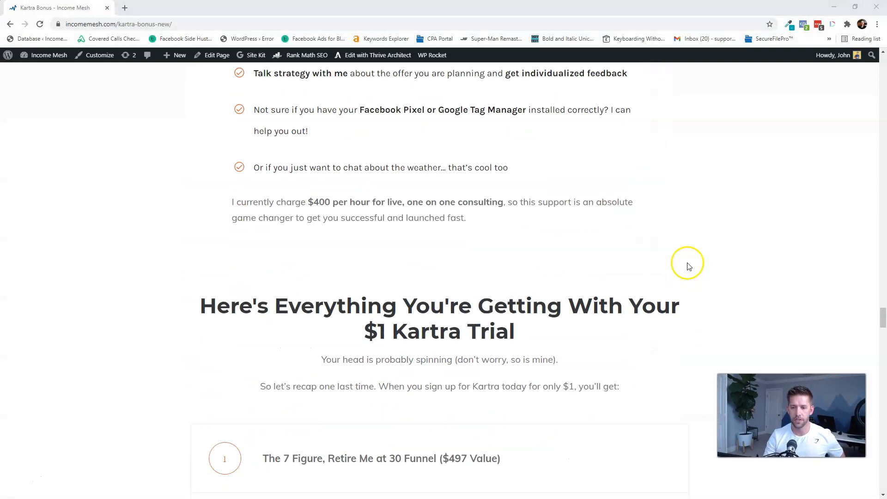
scroll(690, 265, down, 1)
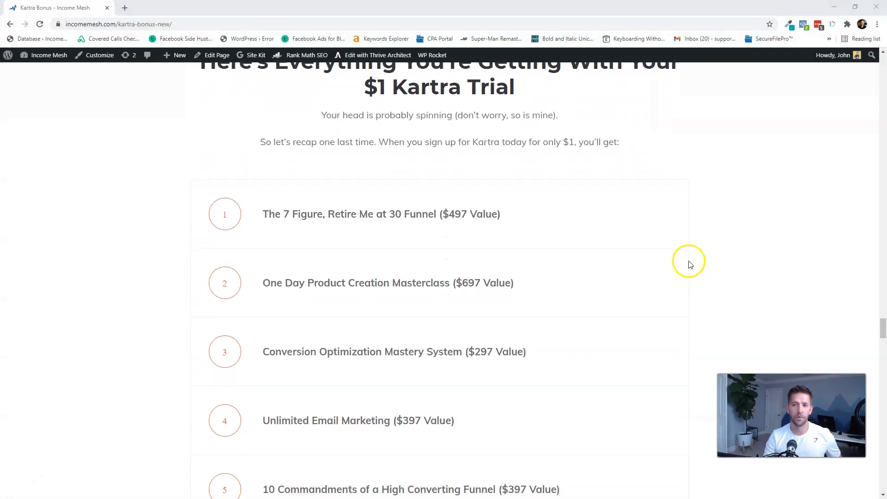
scroll(647, 251, down, 1)
scroll(421, 222, down, 3)
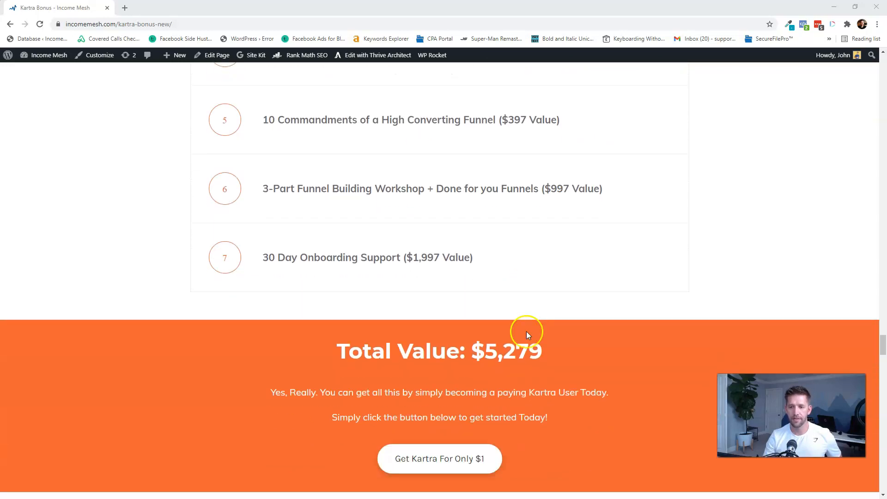
scroll(512, 240, up, 4)
scroll(531, 218, up, 2)
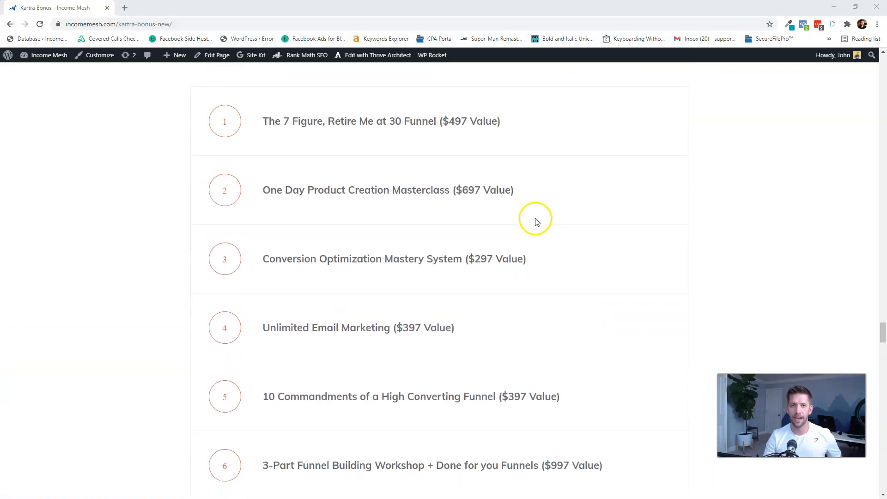
scroll(550, 228, down, 7)
drag(482, 310, 554, 306)
click(562, 307)
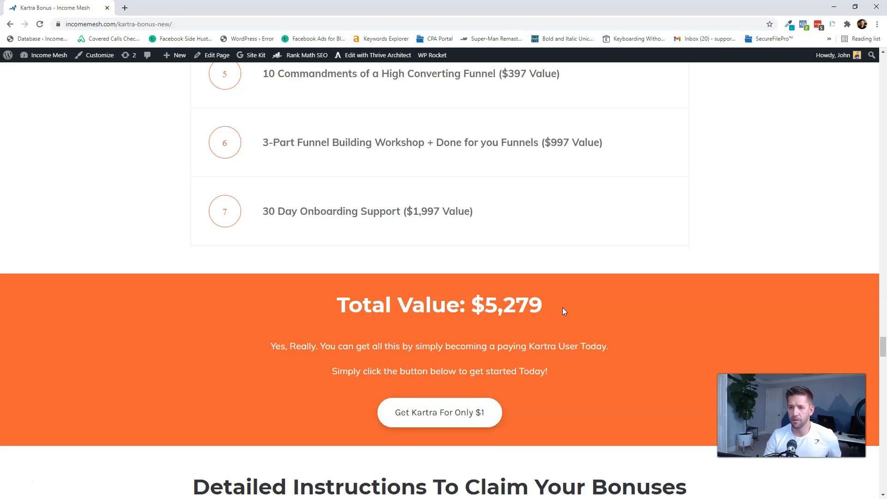
- Read the claim instructions and follow the 'Go to Kartra Website' affiliate link
scroll(562, 307, down, 2)
scroll(614, 238, down, 6)
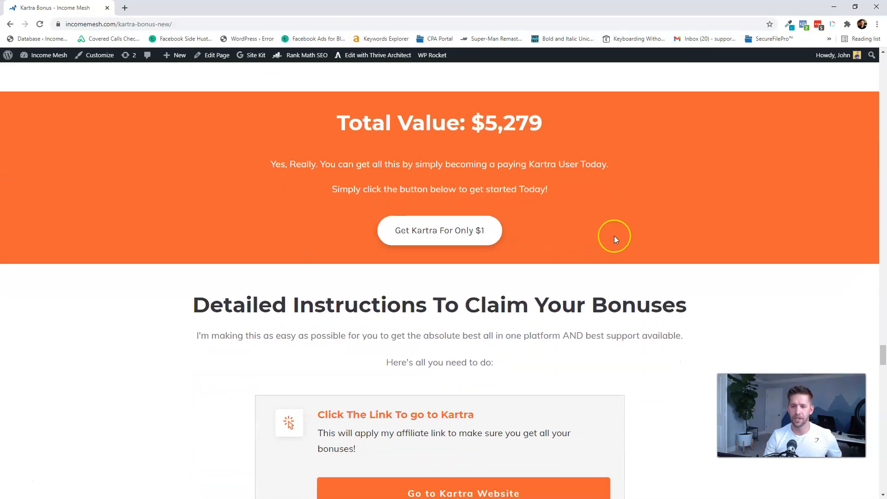
scroll(550, 229, down, 1)
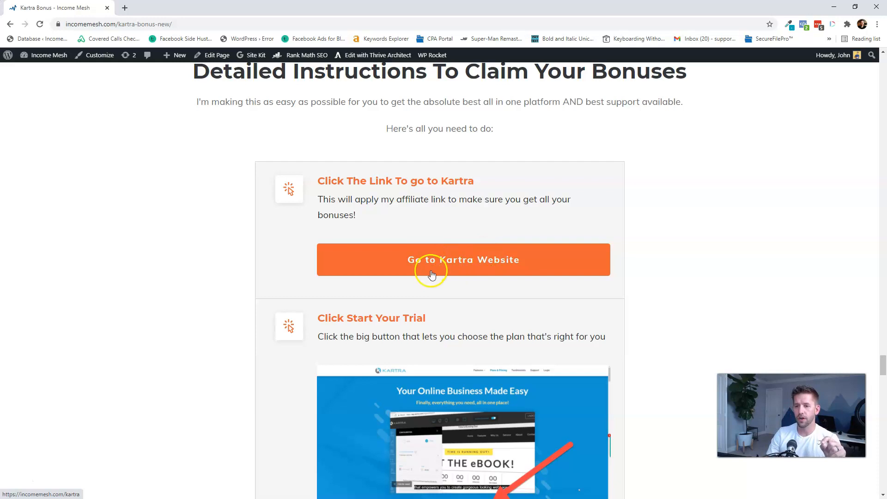
scroll(431, 274, down, 4)
scroll(425, 265, down, 2)
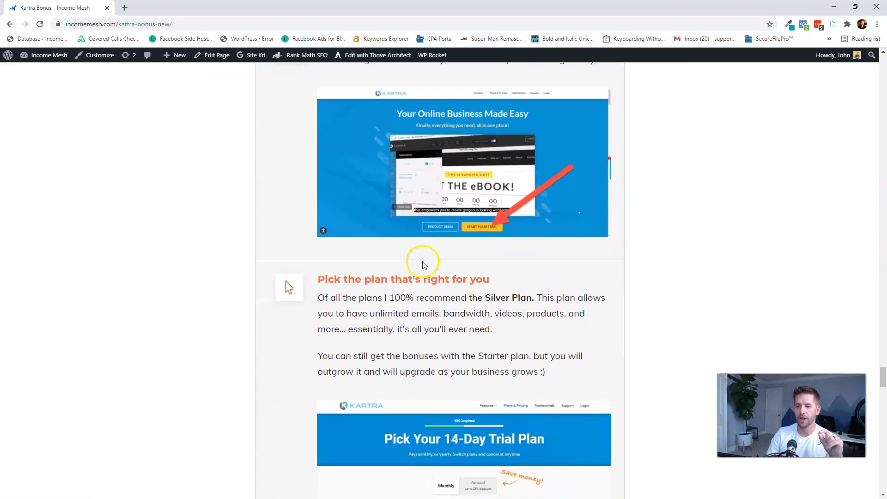
scroll(424, 265, up, 5)
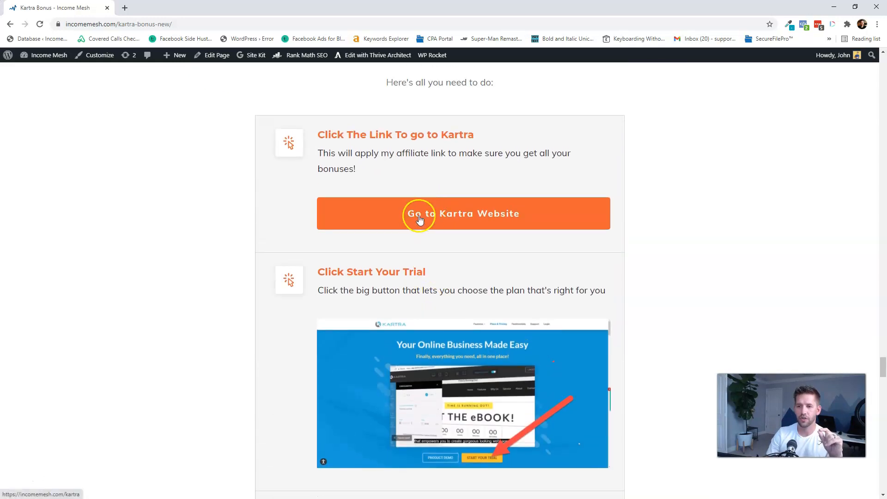
click(415, 215)
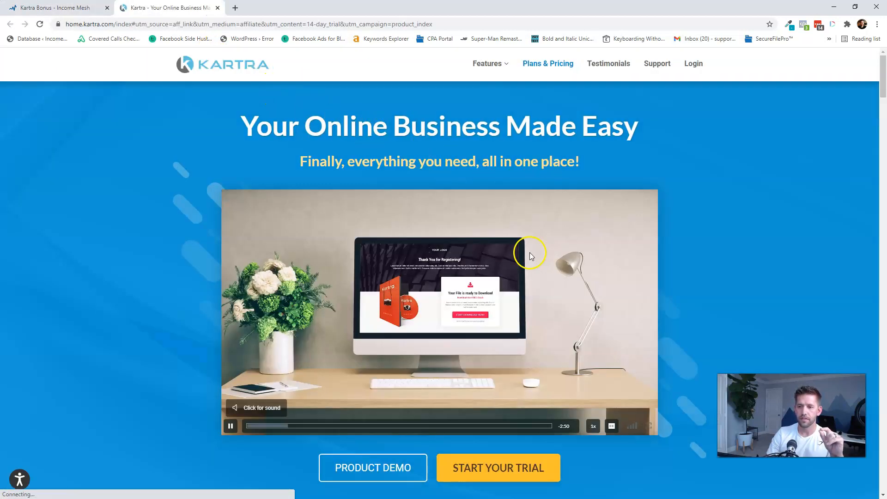
- Start a Kartra trial and view the 14-day Starter, Silver, Gold and Platinum plans
click(496, 468)
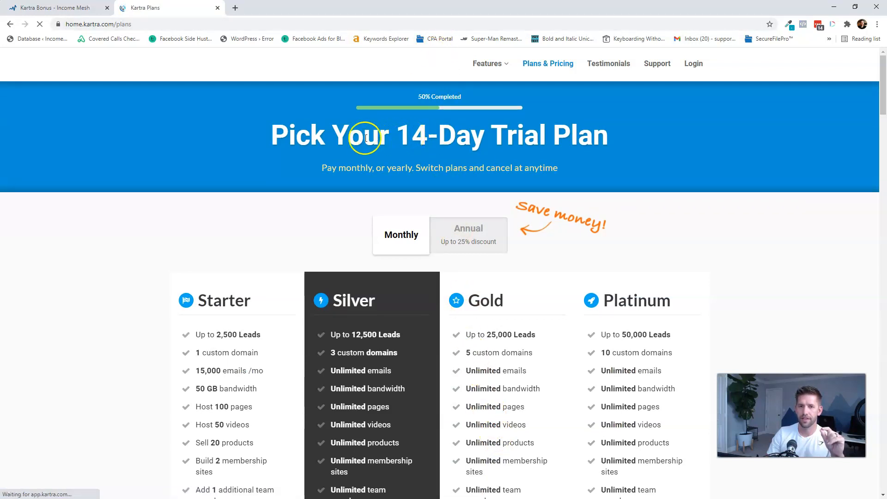
scroll(354, 135, down, 2)
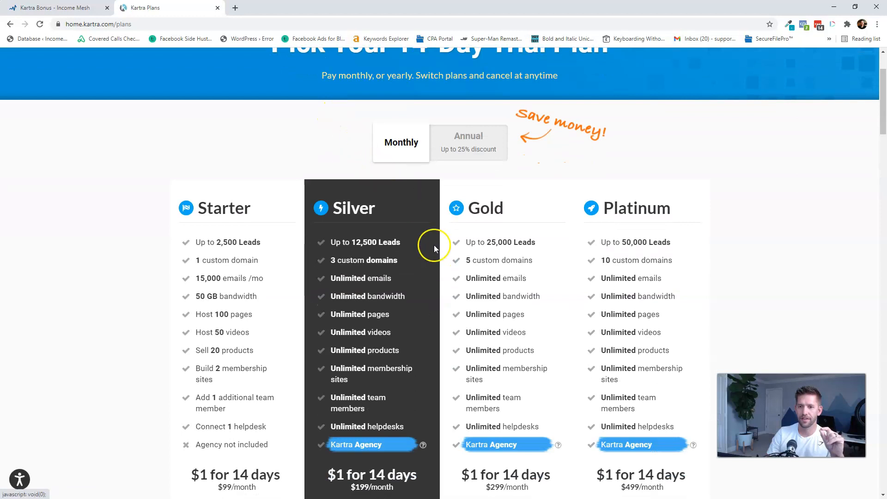
scroll(372, 222, down, 1)
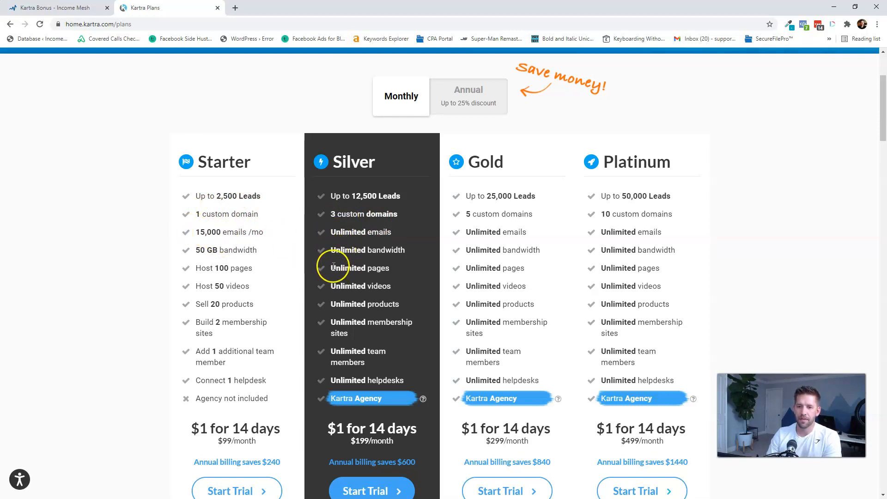
- Review the Silver plan's features, including unlimited videos, until the Double Your Trial offer appears
drag(332, 288, 406, 295)
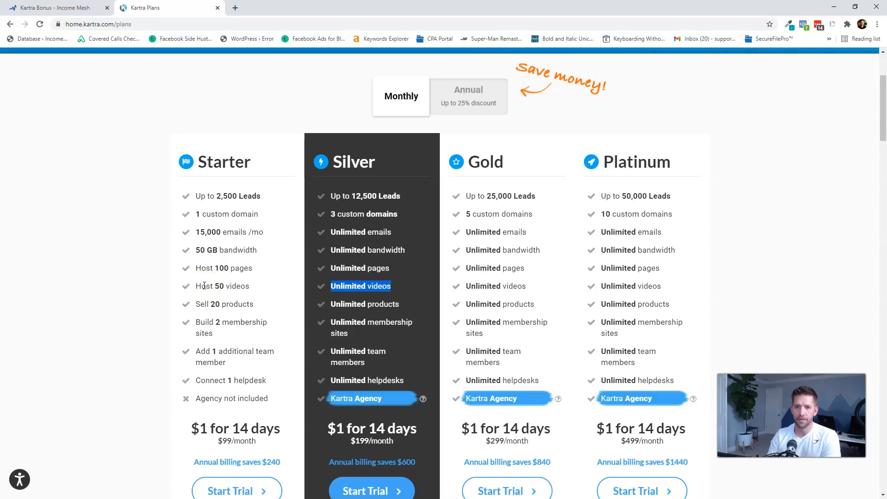
click(365, 295)
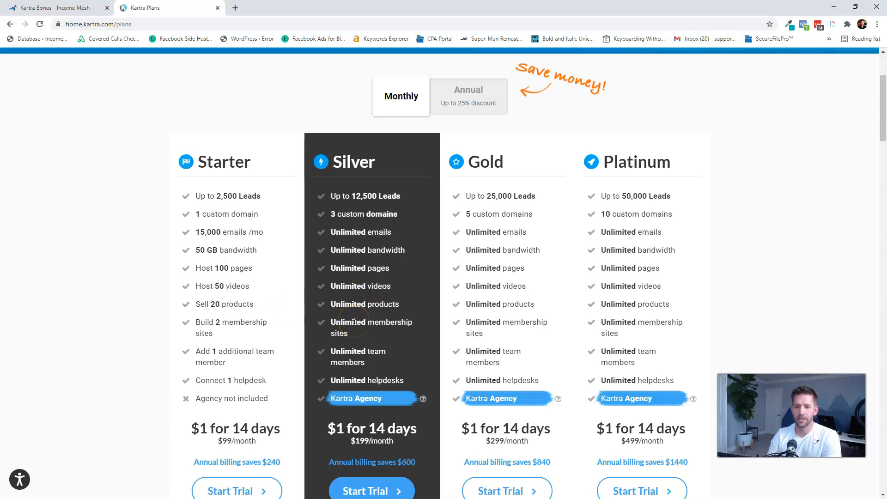
drag(327, 194, 415, 384)
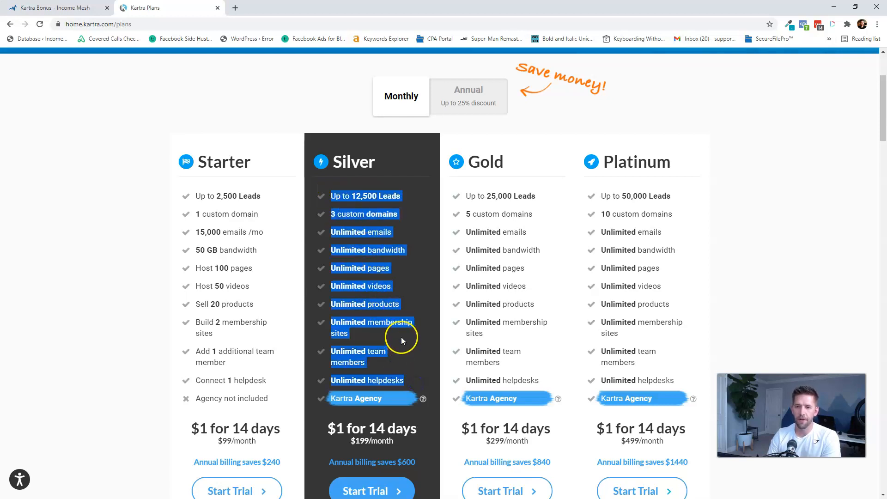
click(353, 194)
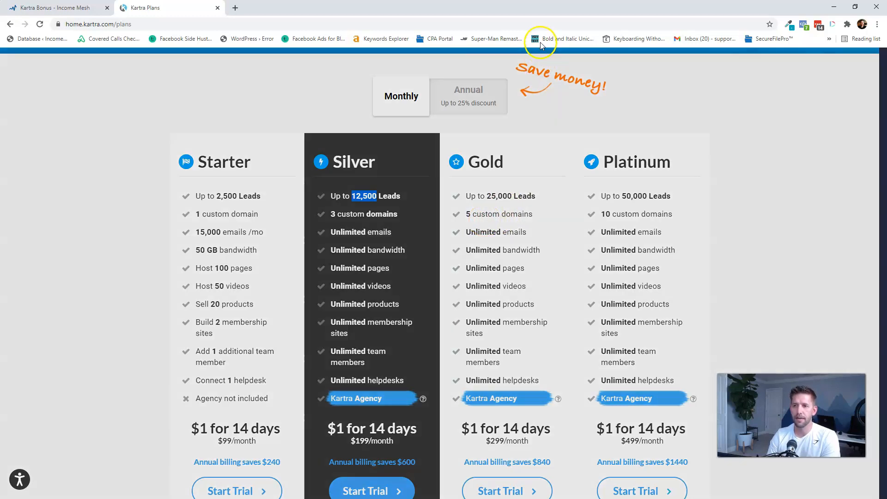
mouse_move(543, 41)
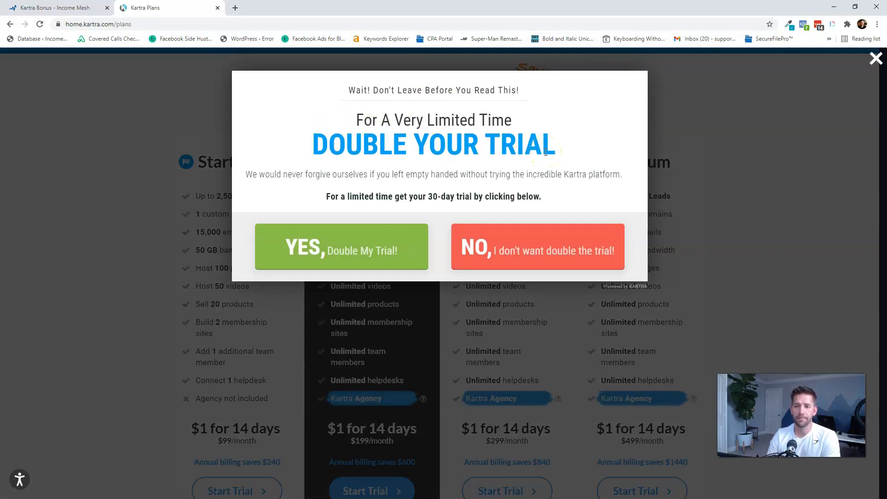
- Accept 'YES, Double My Trial!' and review the plan cards now at $1 for 30 days
click(313, 249)
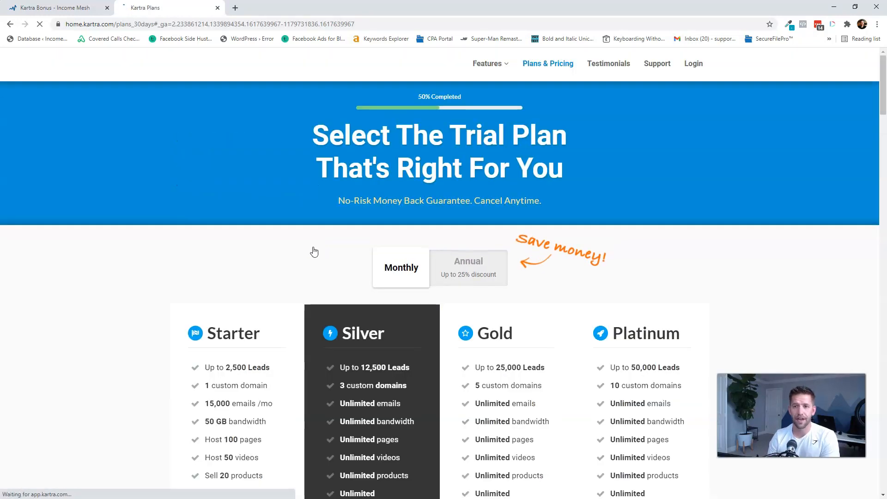
scroll(318, 245, down, 5)
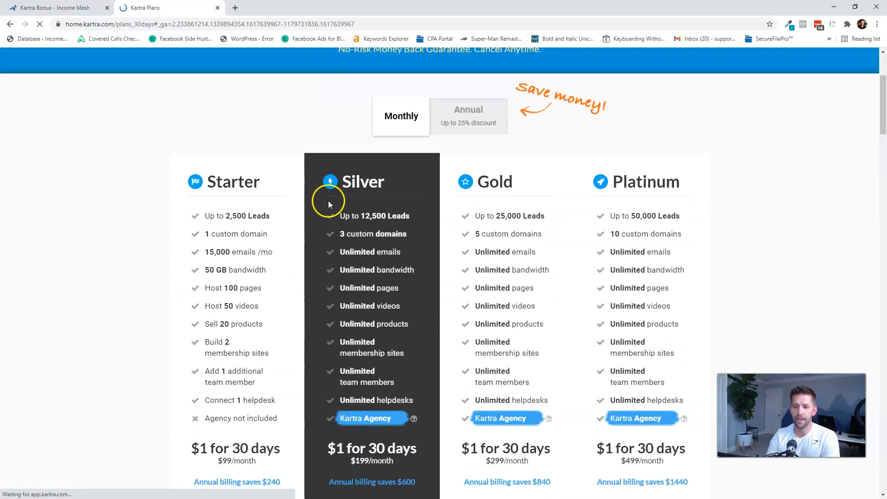
scroll(363, 295, down, 1)
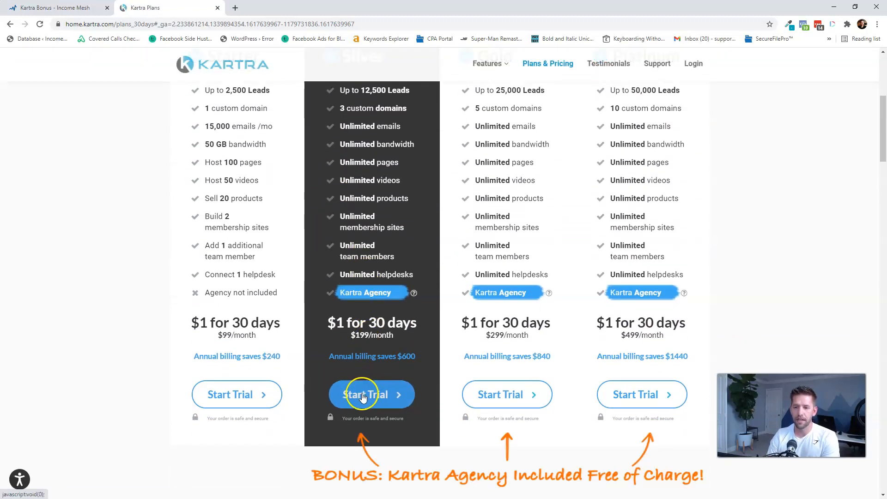
scroll(366, 395, up, 3)
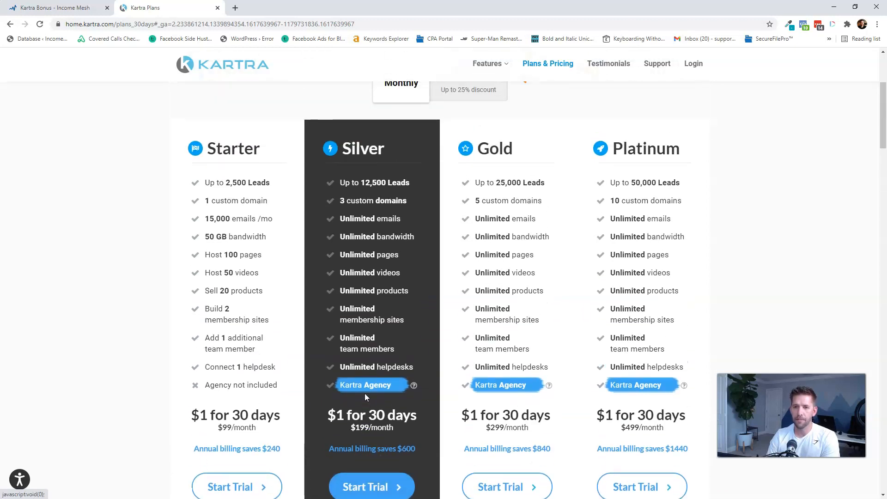
scroll(364, 393, down, 2)
click(223, 382)
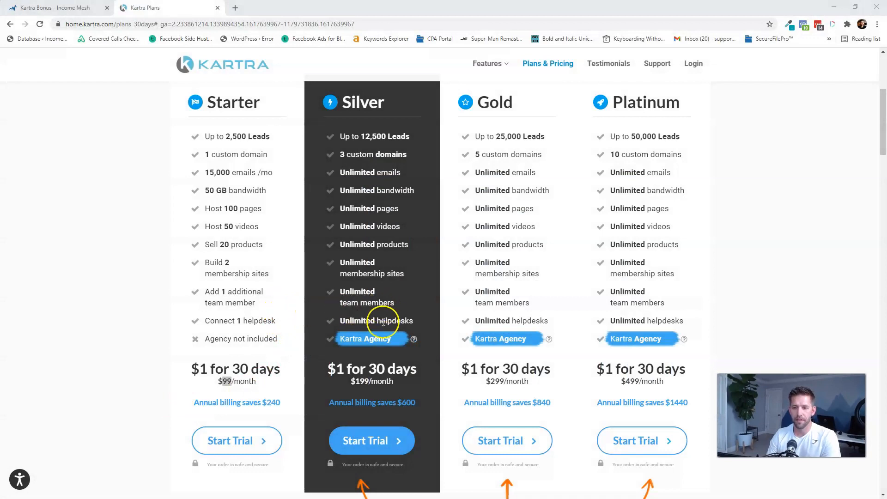
- Start the Silver plan trial and fill in the Create Your Account form, beginning with the domain nickname
click(379, 449)
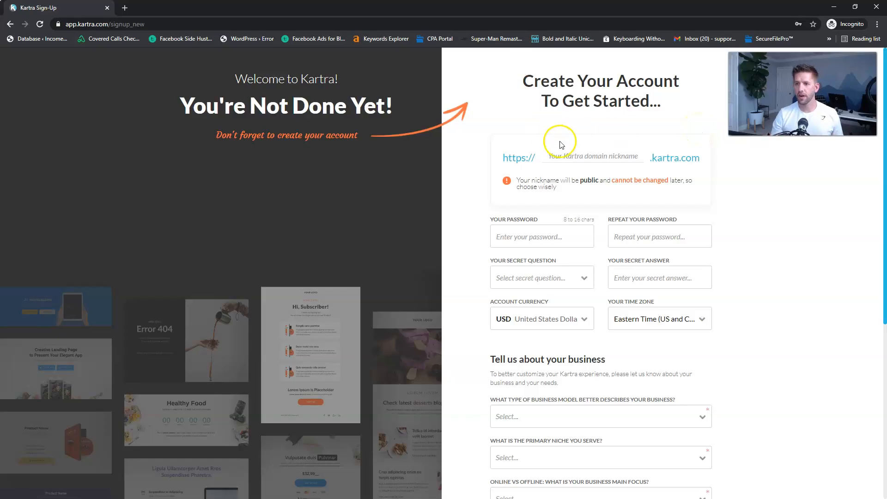
click(573, 149)
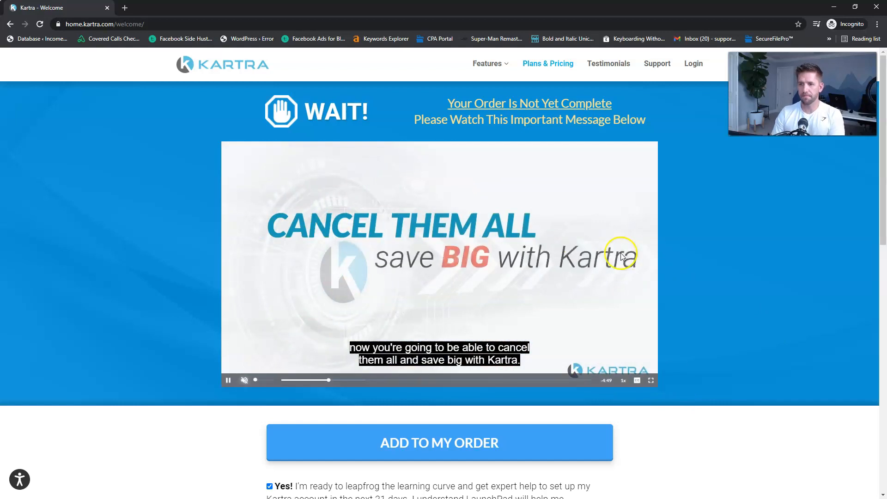
- Decline the LaunchPad add-on offer and continue to the Kartra welcome page
scroll(733, 301, down, 5)
scroll(733, 301, down, 3)
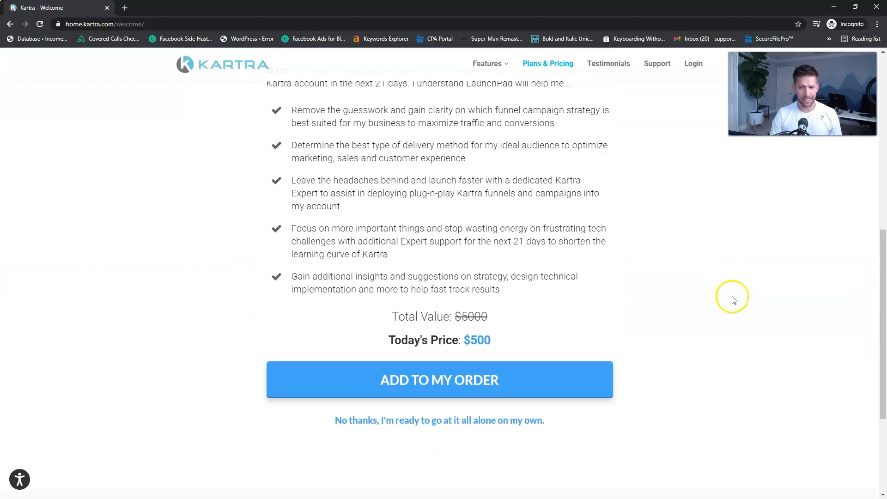
click(499, 422)
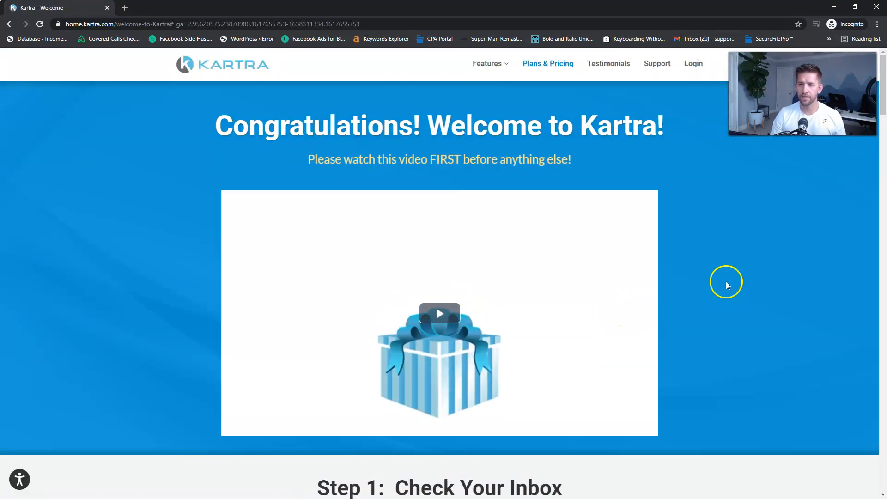
- Scroll to the 8 Steps to Your First Sale checklist and start its PDF download
scroll(735, 300, down, 9)
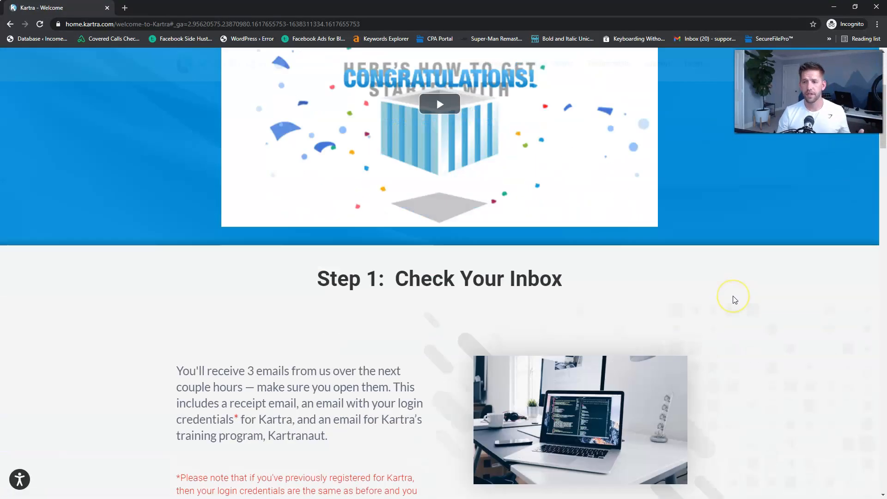
scroll(737, 296, down, 15)
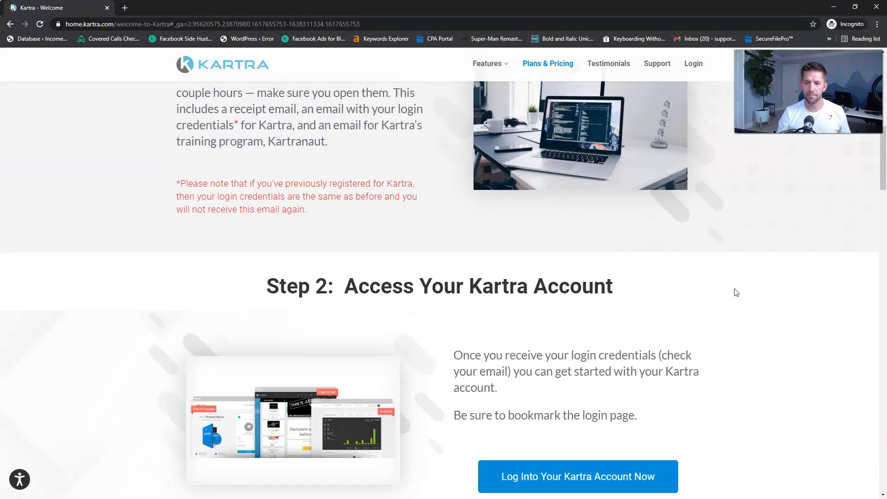
scroll(708, 285, up, 4)
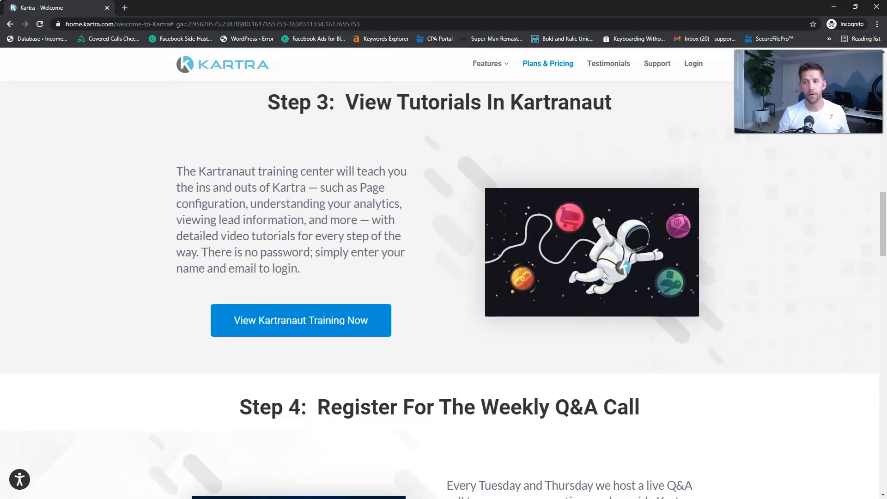
scroll(731, 267, down, 2)
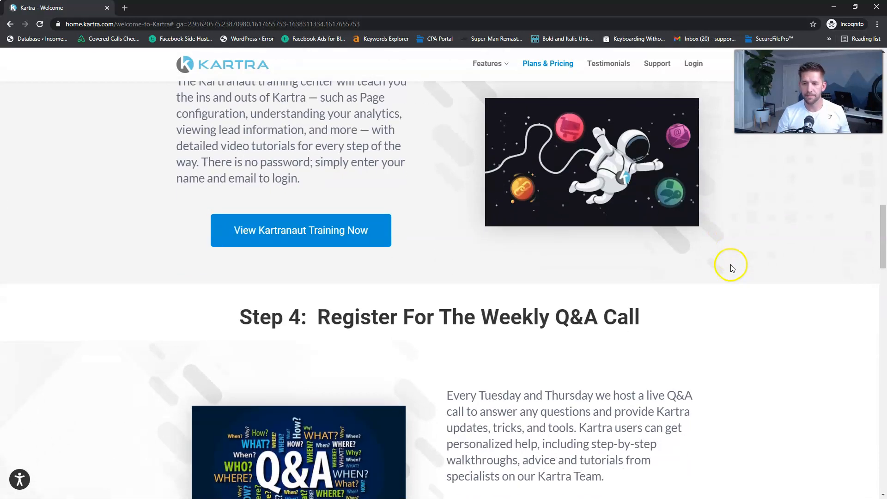
scroll(720, 244, down, 3)
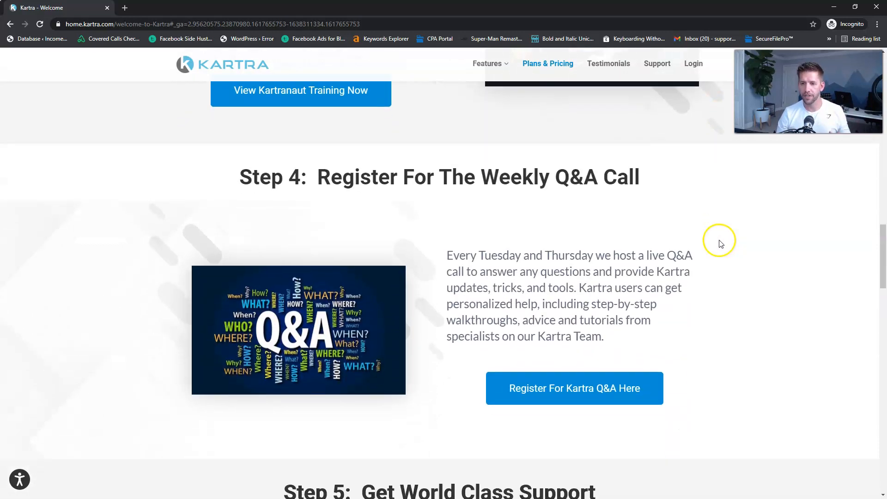
scroll(726, 248, down, 9)
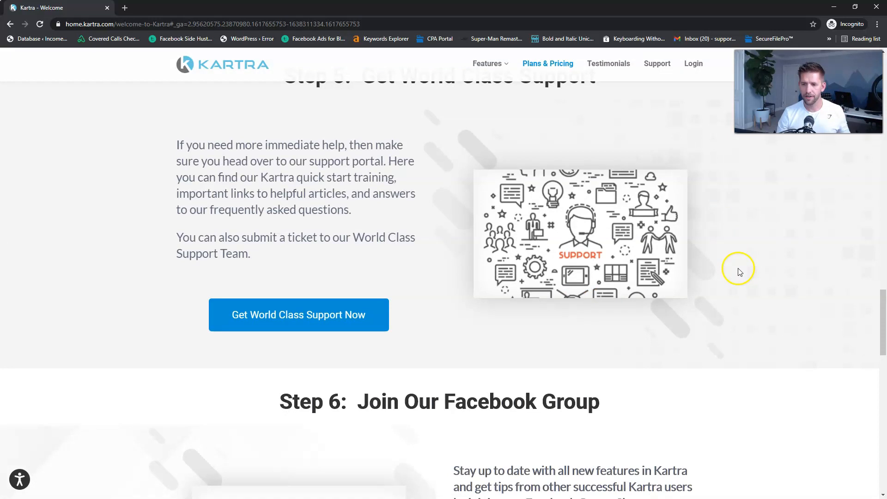
scroll(739, 268, down, 10)
scroll(754, 341, down, 6)
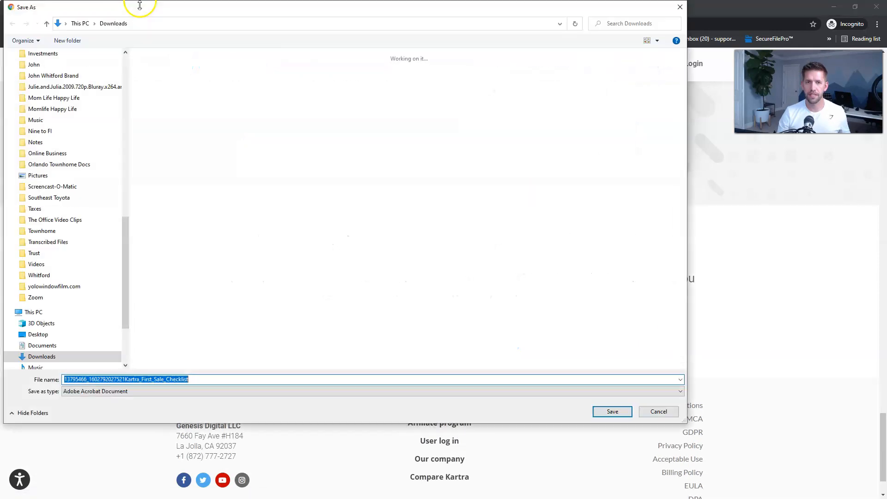
- Save Kartra_First_Sale_Checklist PDF, maximize it in Acrobat Reader and read through its 8 steps
click(610, 413)
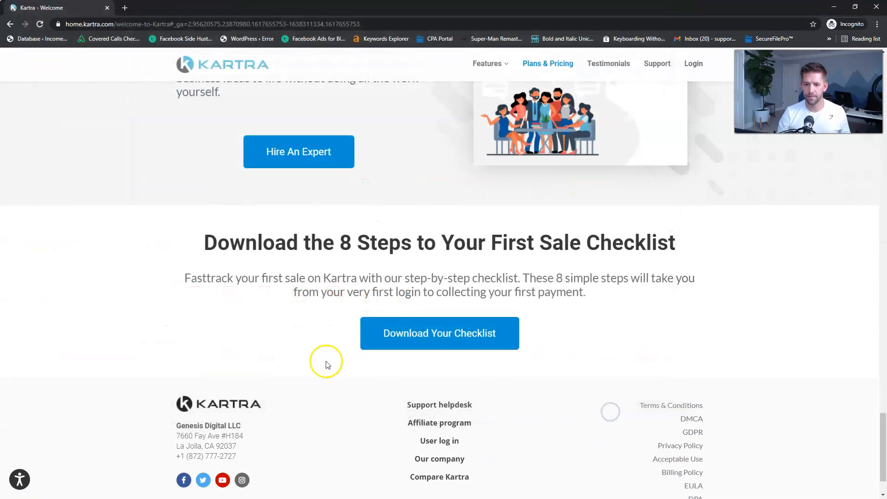
drag(0, 24, 344, 24)
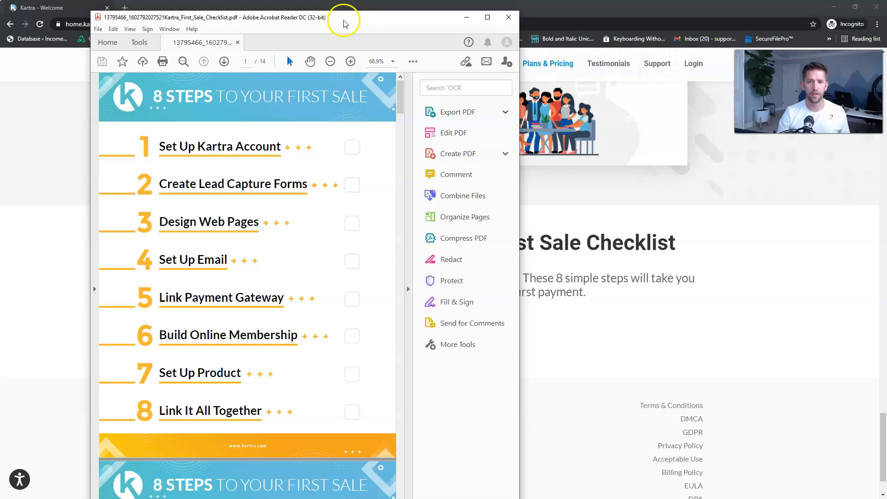
double_click(346, 25)
scroll(630, 248, down, 2)
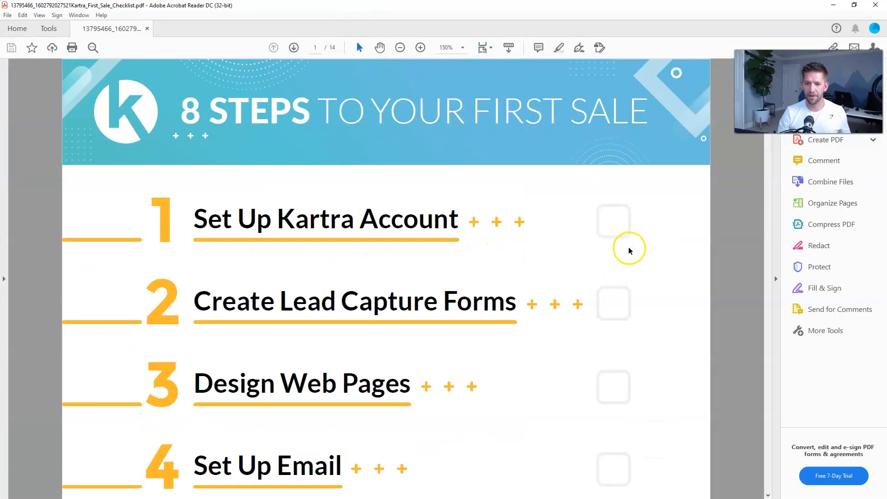
scroll(580, 259, down, 5)
scroll(533, 280, down, 10)
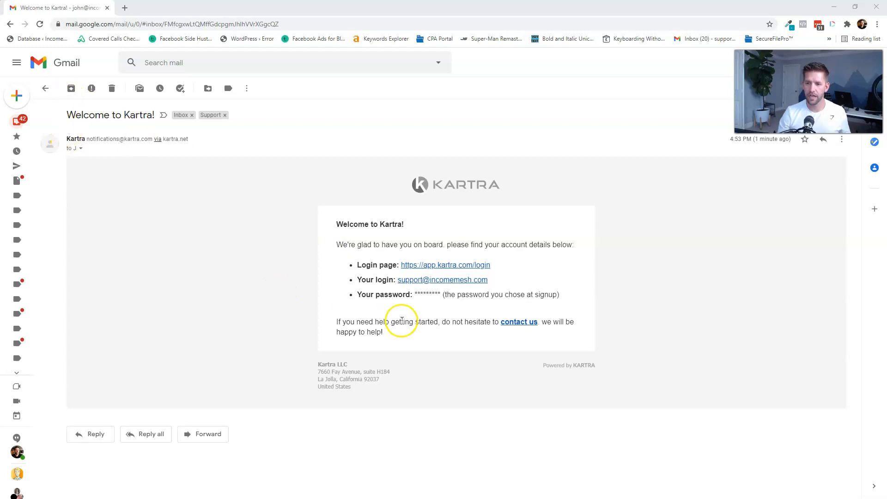
- Follow the welcome email's login link and sign in to Kartra with the saved login
click(433, 266)
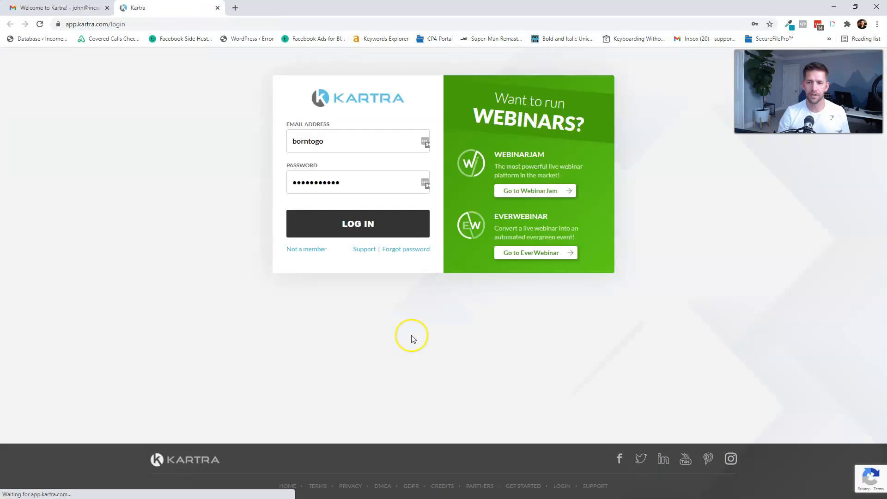
double_click(343, 144)
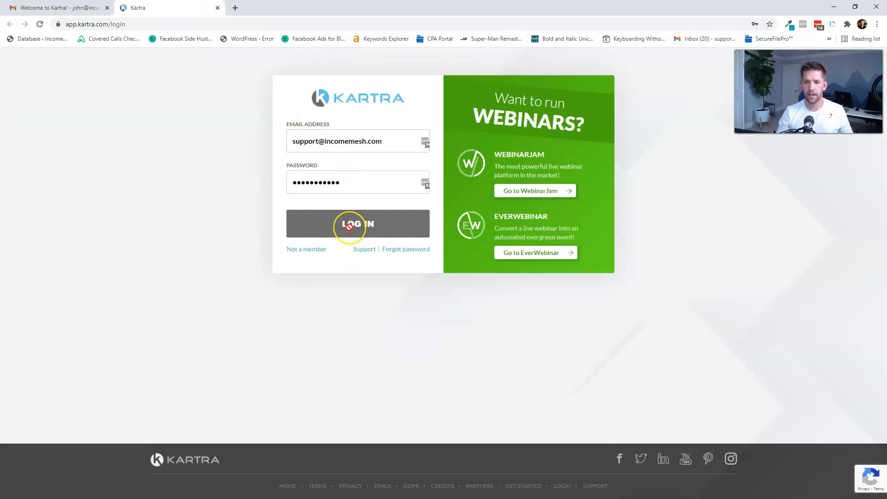
click(349, 227)
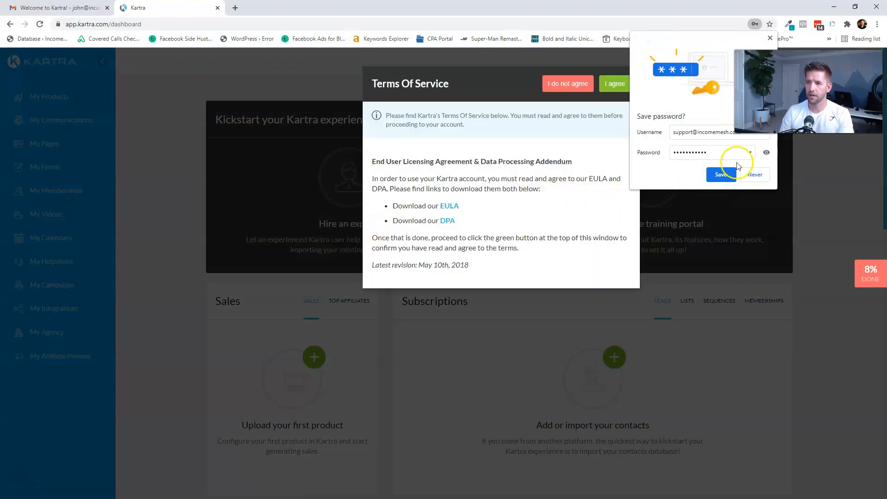
- Save the new Kartra password in Chrome, dismiss the warning, and add the login to LastPass
click(720, 174)
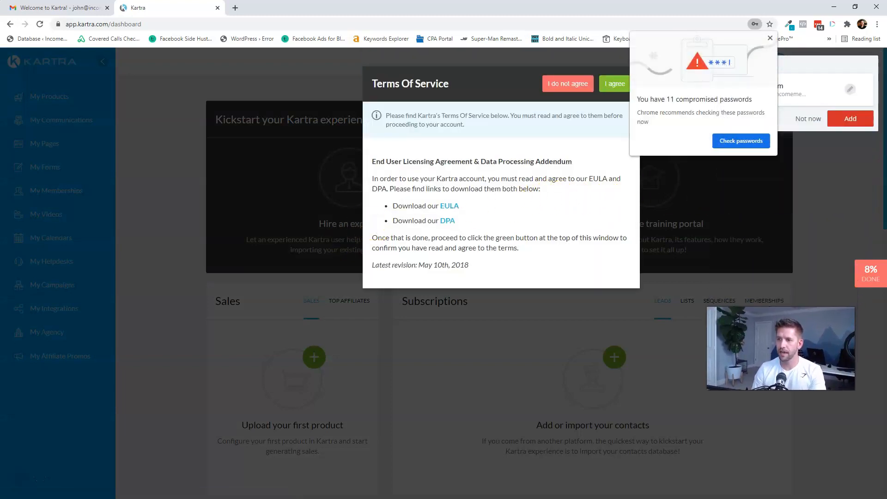
click(770, 38)
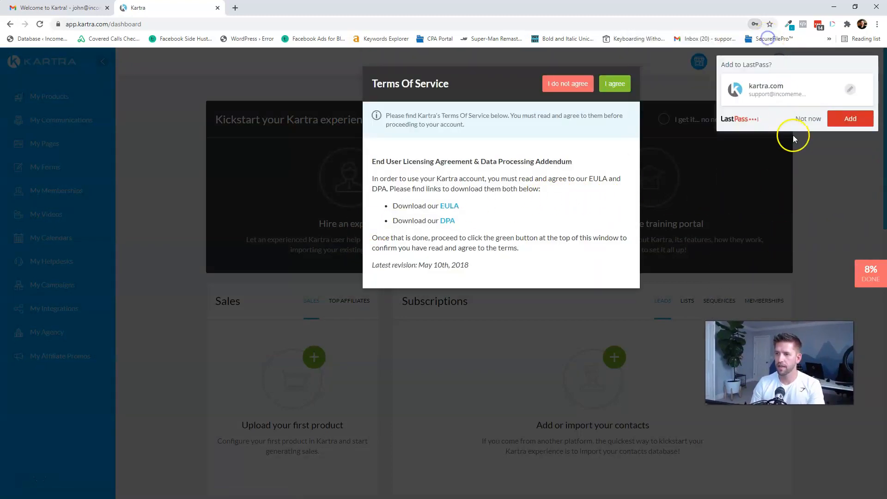
click(848, 121)
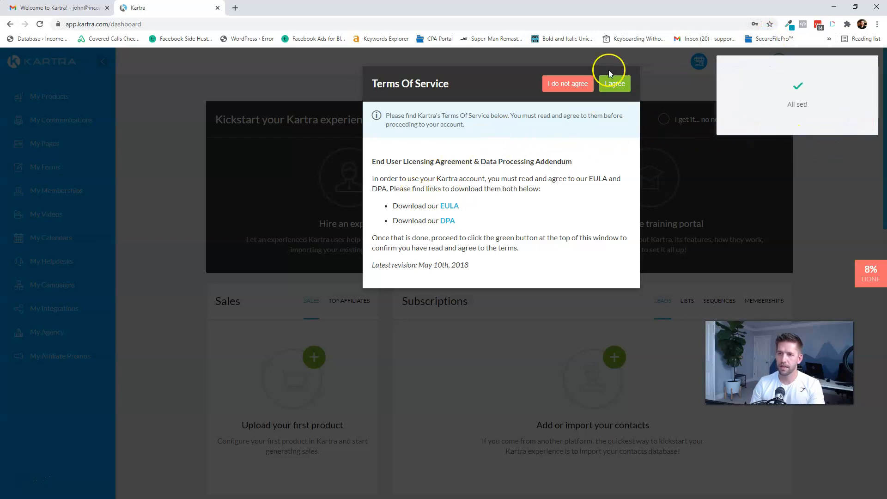
- Accept Kartra's Terms of Service, pause the welcome video, and continue to the first-steps intro
click(610, 74)
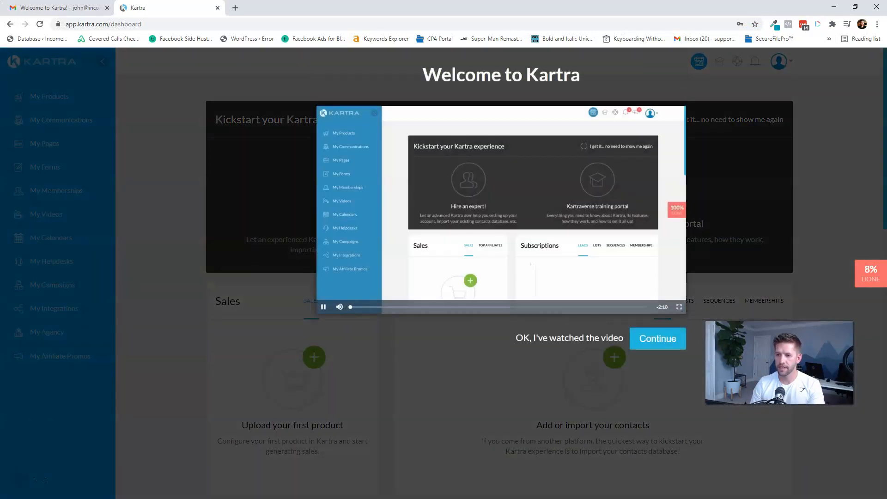
click(324, 307)
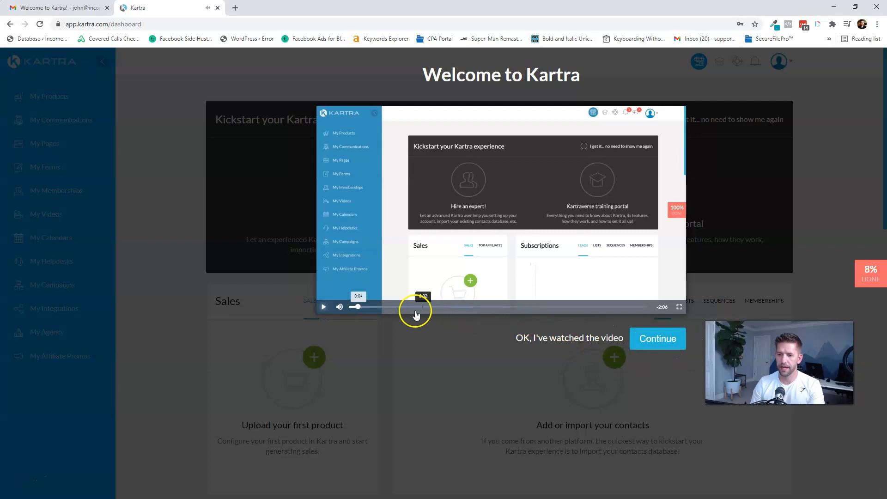
click(658, 340)
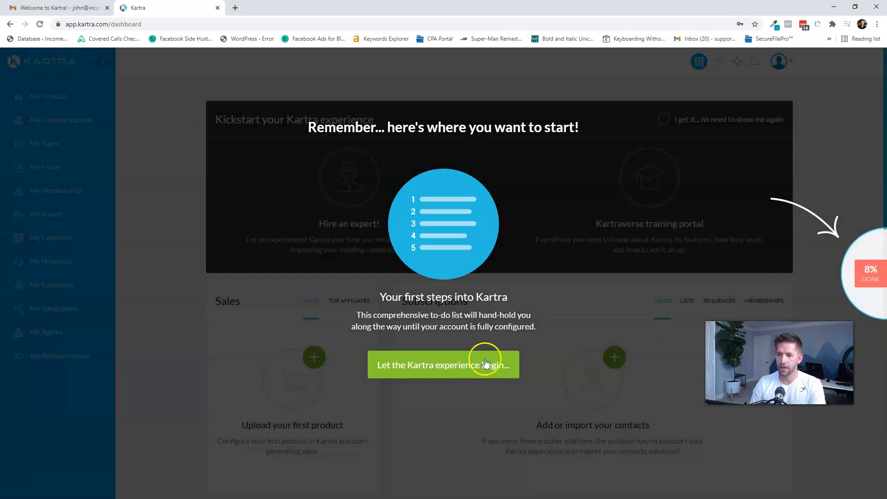
- Enter the dashboard, open the 8% tutorial checklist, and move the OneNote notes aside
click(455, 370)
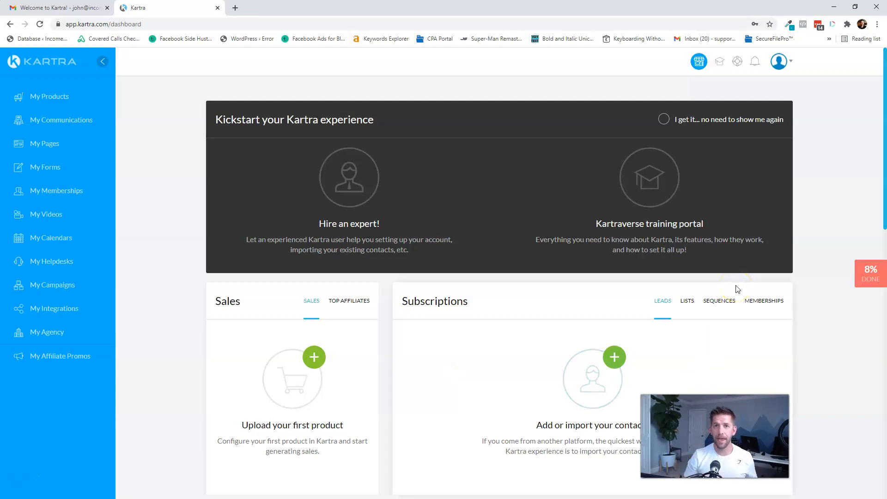
click(871, 272)
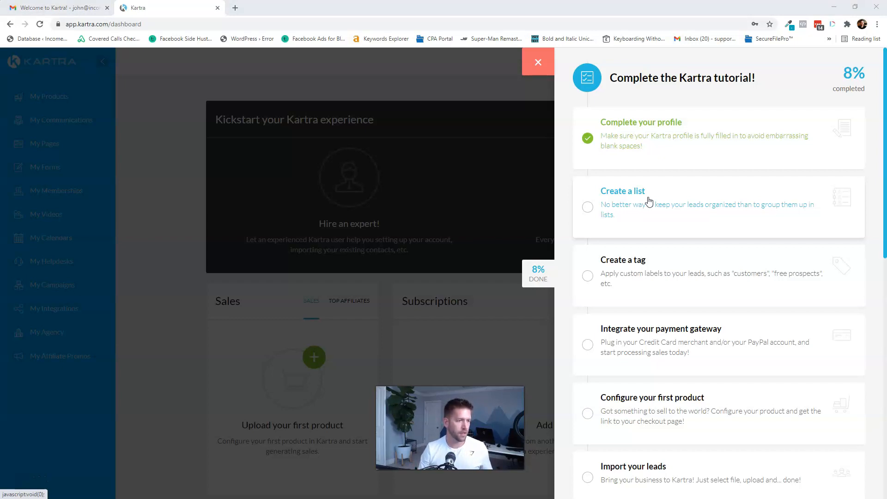
key(alt+Tab)
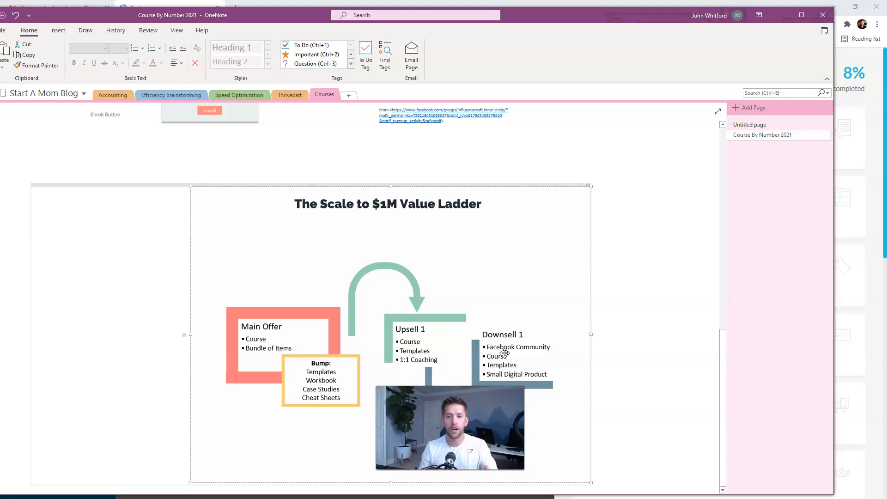
drag(683, 19, 0, 2)
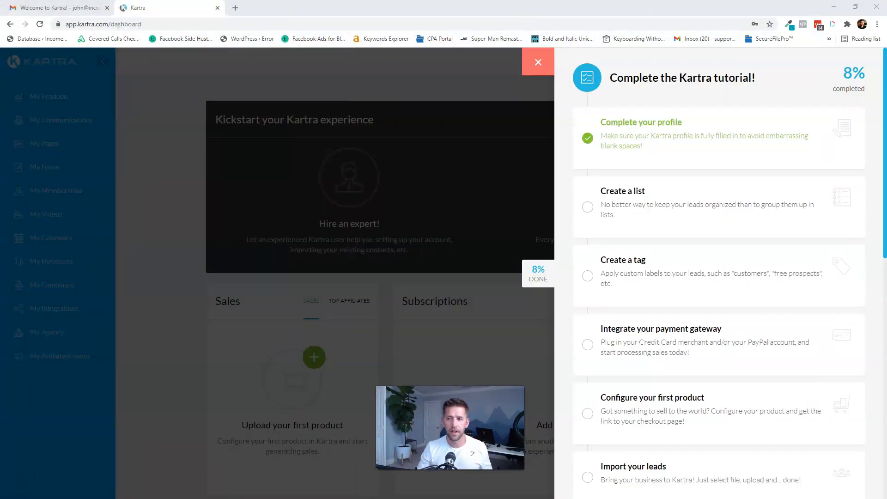
- Create a list 'Leads' described 'Signed up for free content with me', then return to lists
click(635, 211)
click(698, 267)
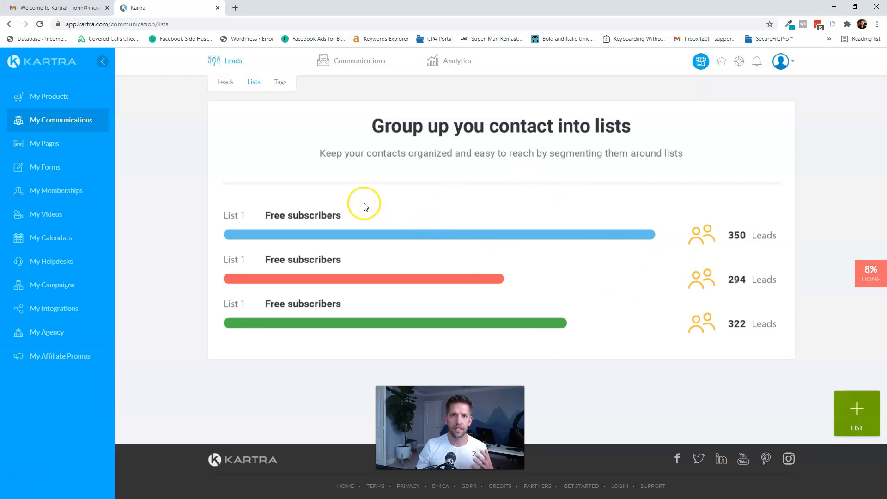
click(858, 408)
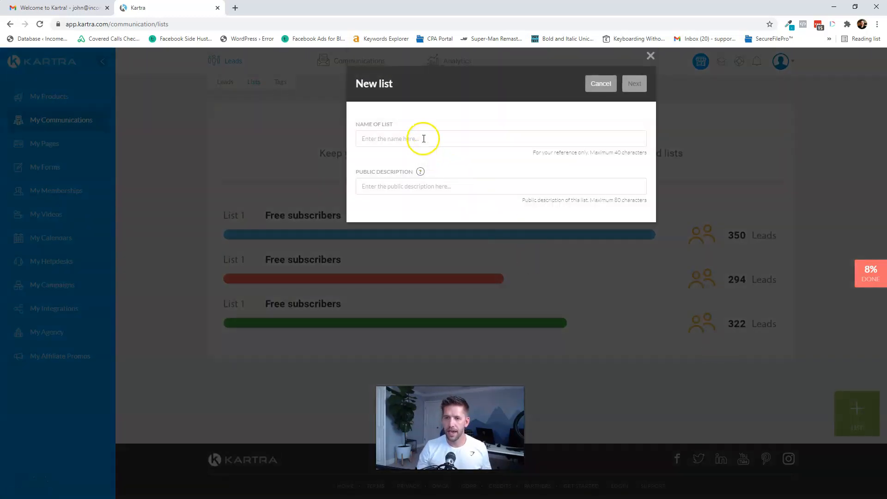
click(424, 139)
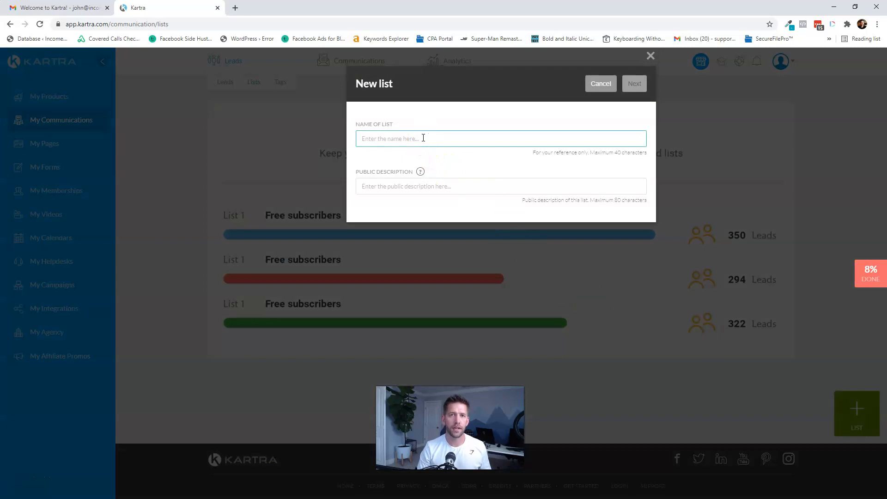
text(Leads)
click(443, 192)
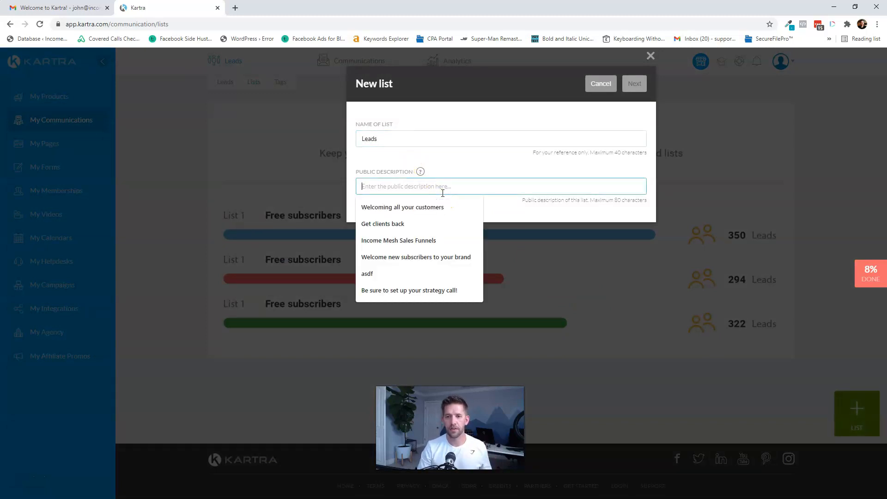
text(Signed up for free content with me)
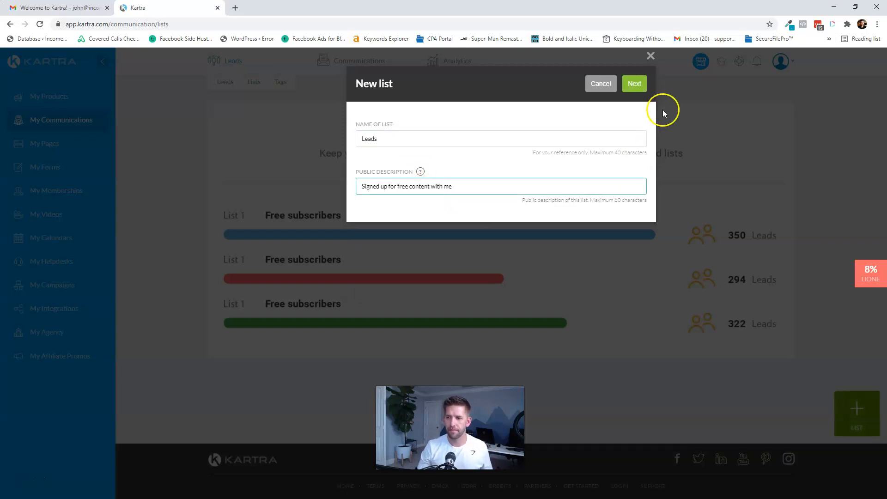
click(635, 84)
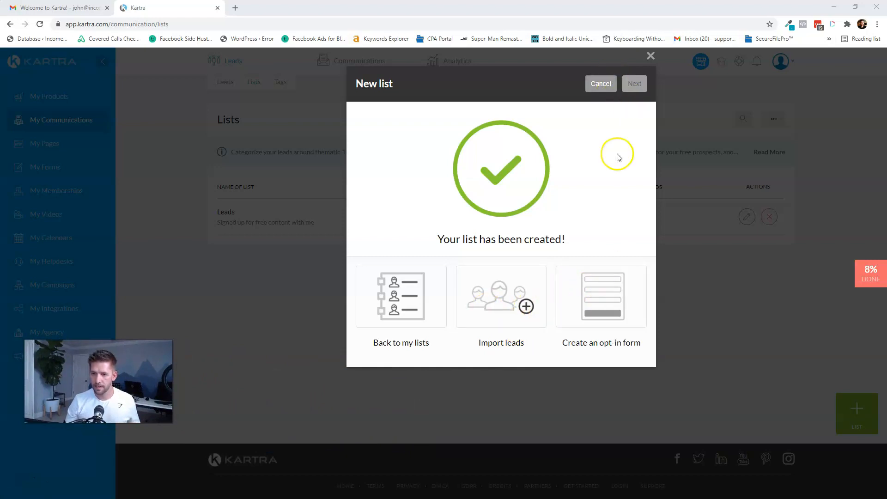
click(389, 324)
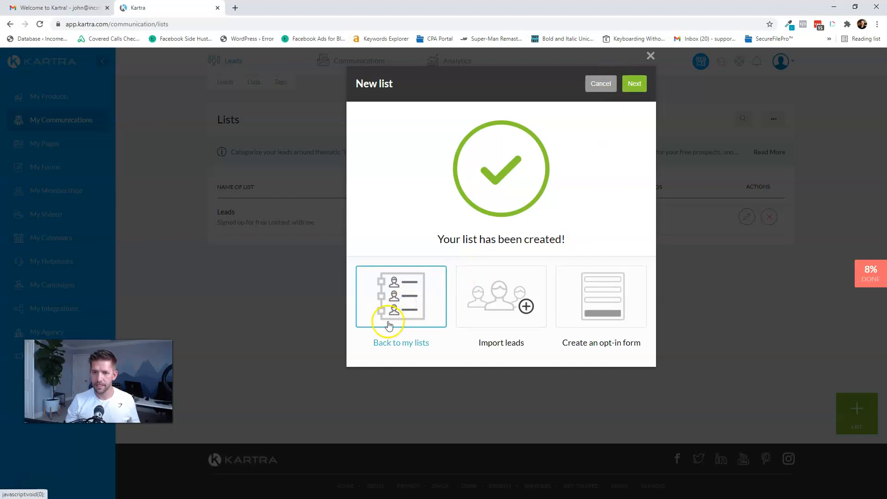
click(634, 83)
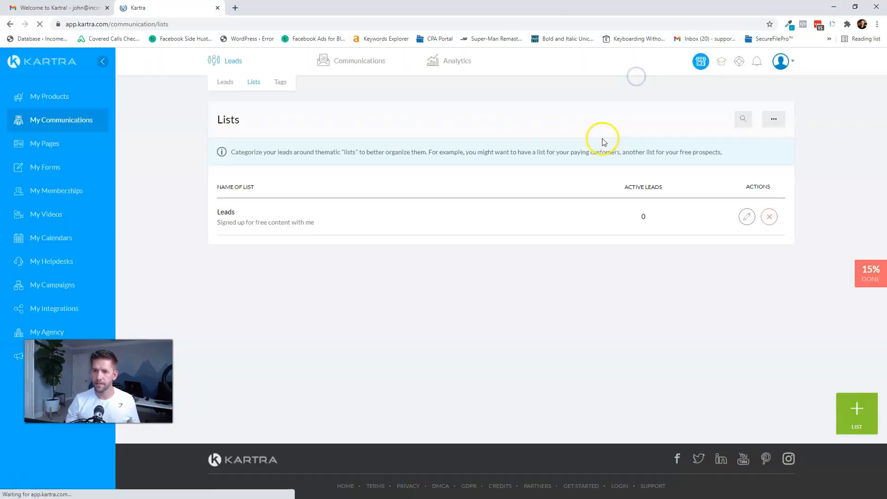
- Create a second list 'Customers' described 'Made a Purchase' and return to the lists overview
click(860, 416)
click(412, 137)
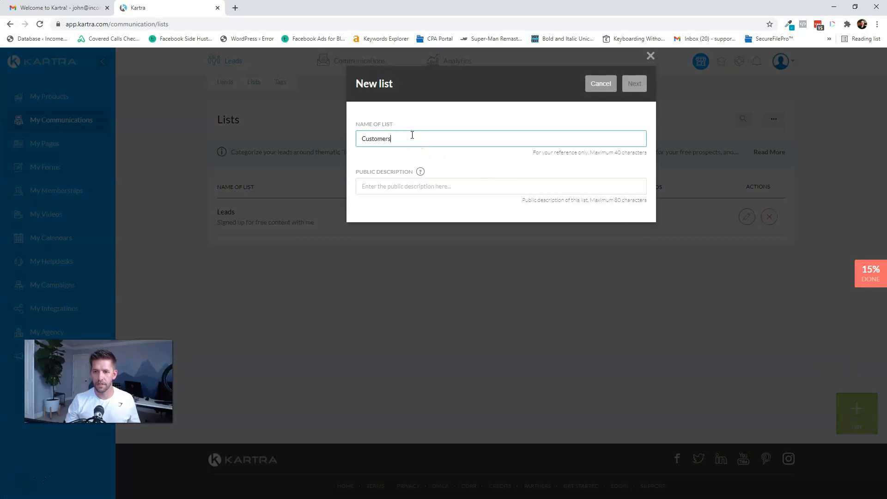
click(434, 189)
text(Made a Purchase)
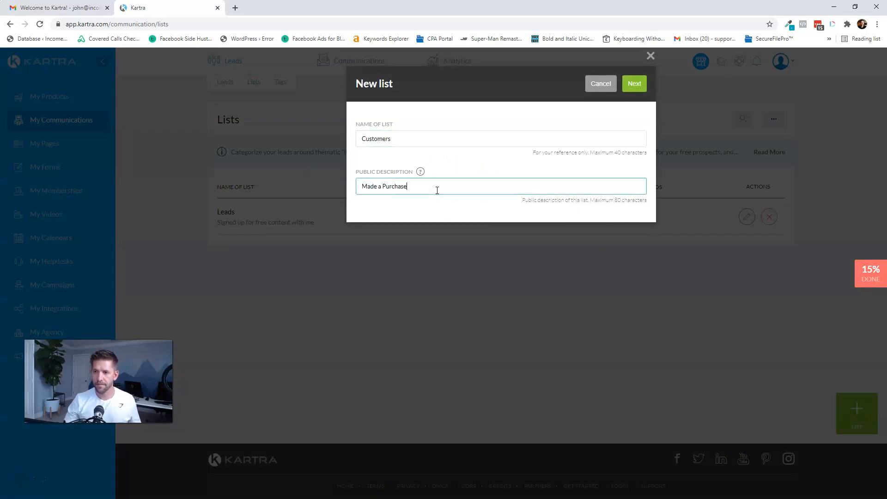
click(632, 84)
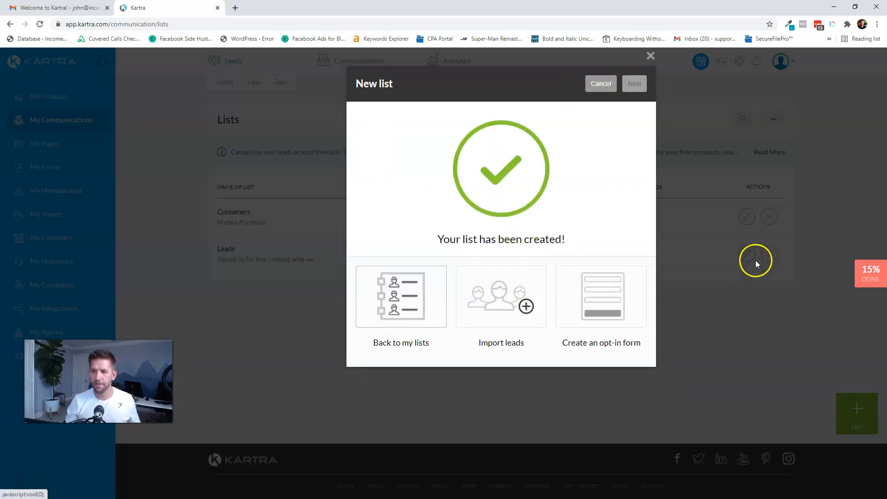
click(368, 291)
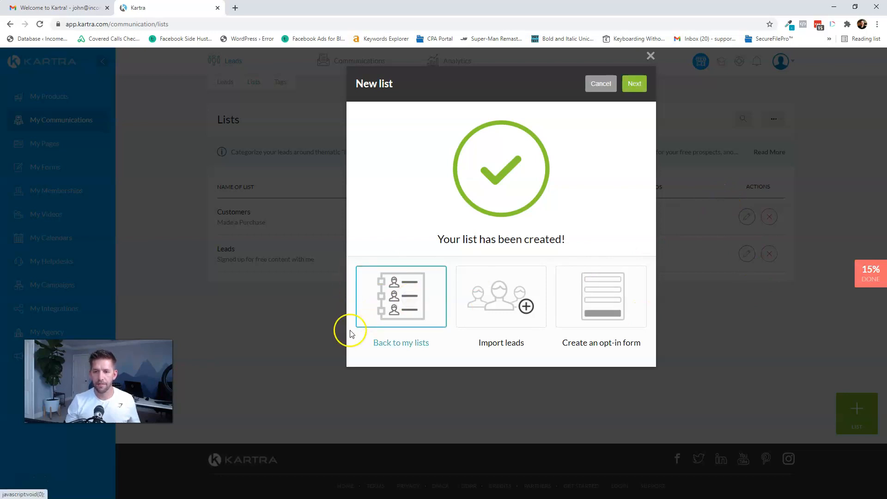
click(634, 90)
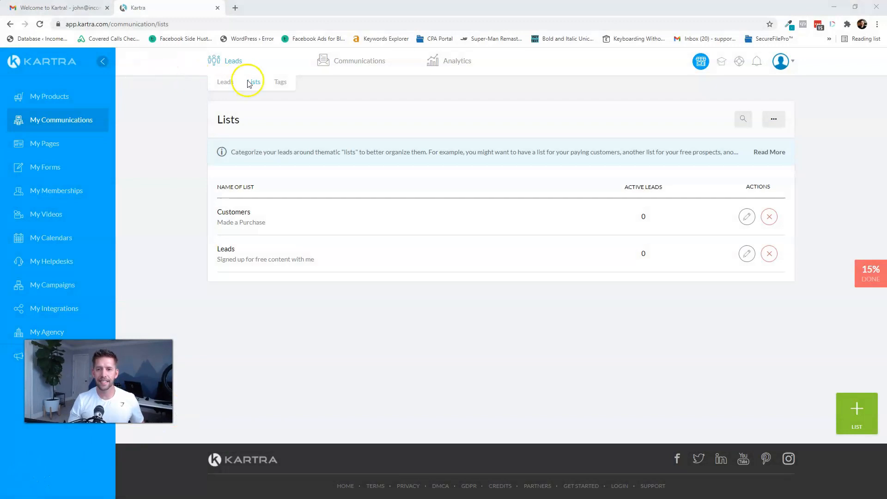
- Switch to the Tags page, glance at the OneNote notes, then hide them again
click(279, 83)
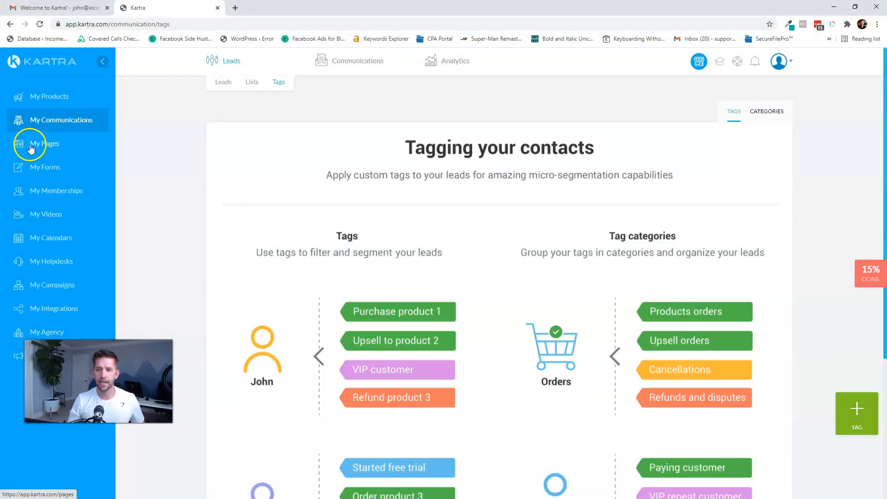
drag(1, 75, 684, 0)
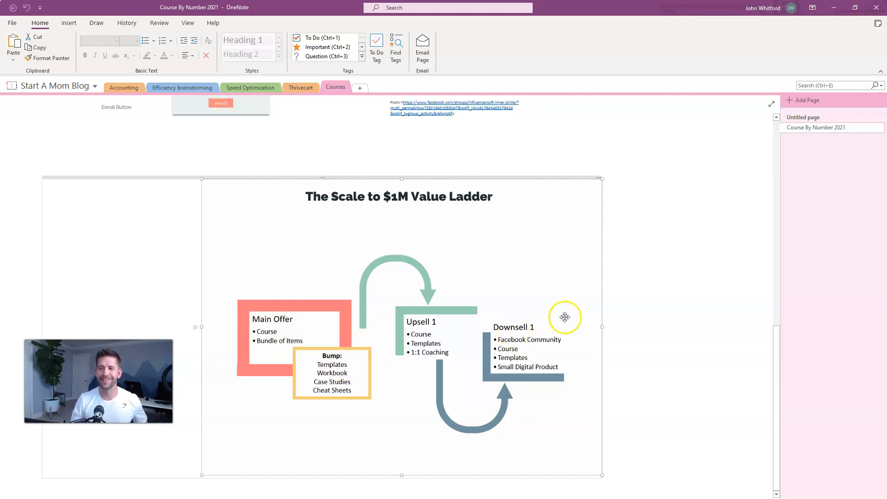
click(836, 7)
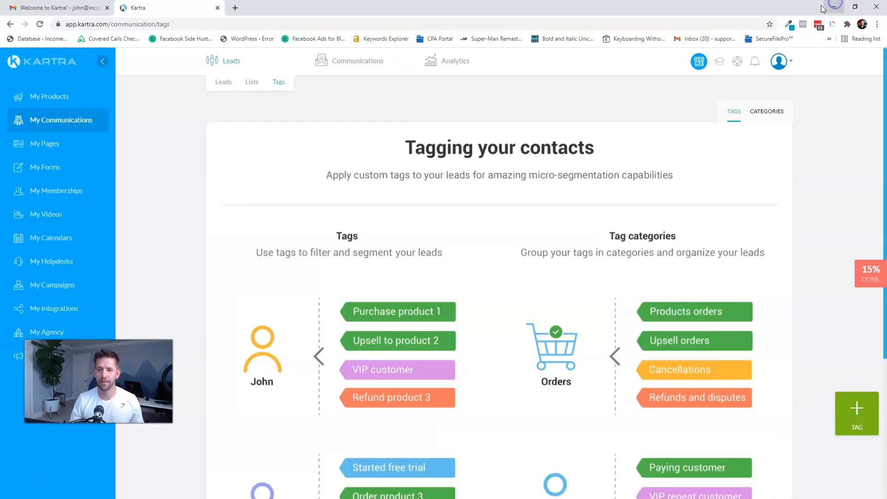
- Start a new tag named 'Purchased - Course' with description 'Purchased Course'
click(855, 423)
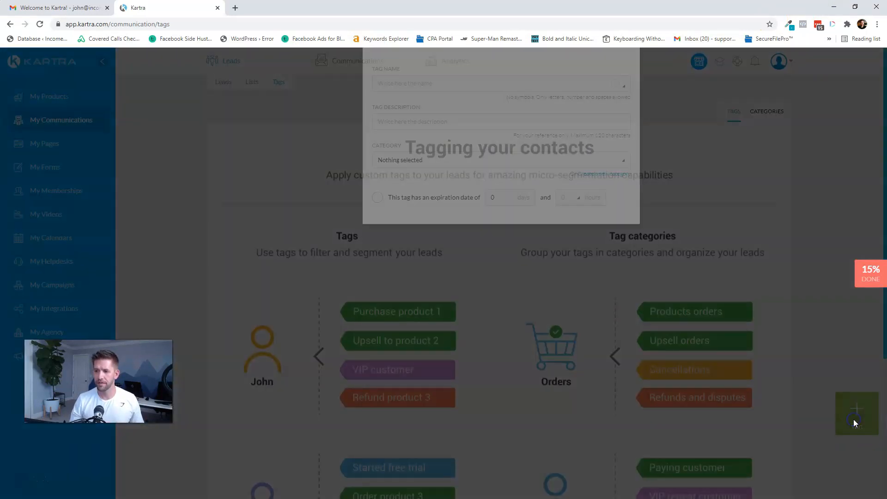
click(444, 138)
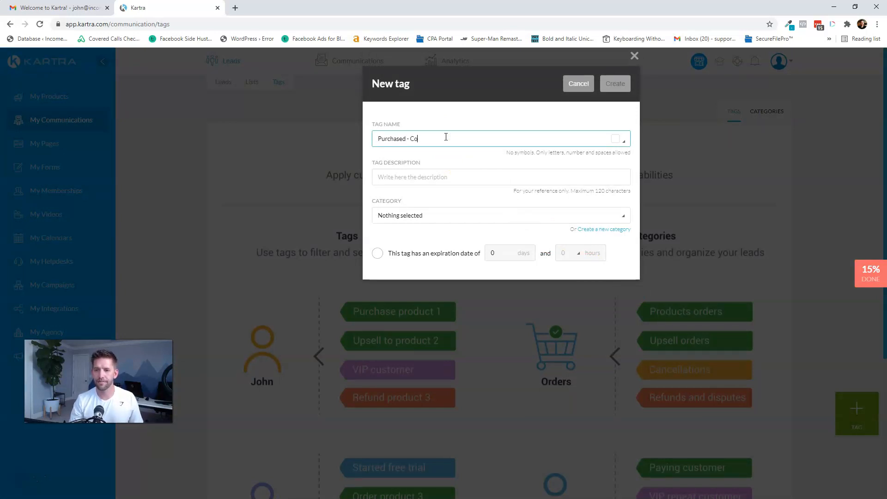
click(439, 179)
text(Purchased Course)
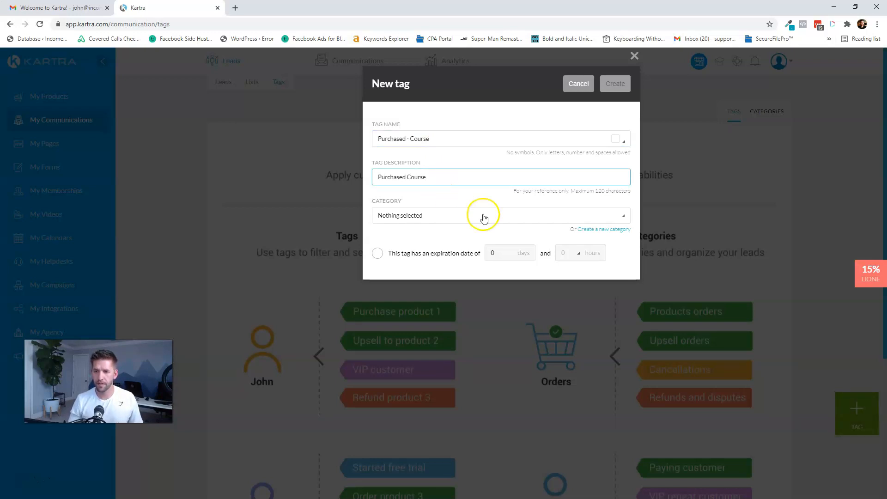
- Put the tag in a new 'Purchase Activity' category and save it
click(507, 217)
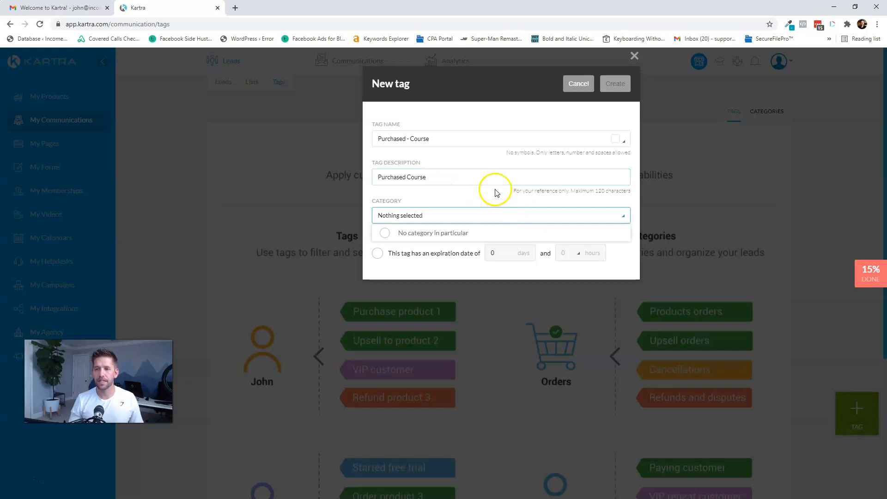
click(493, 199)
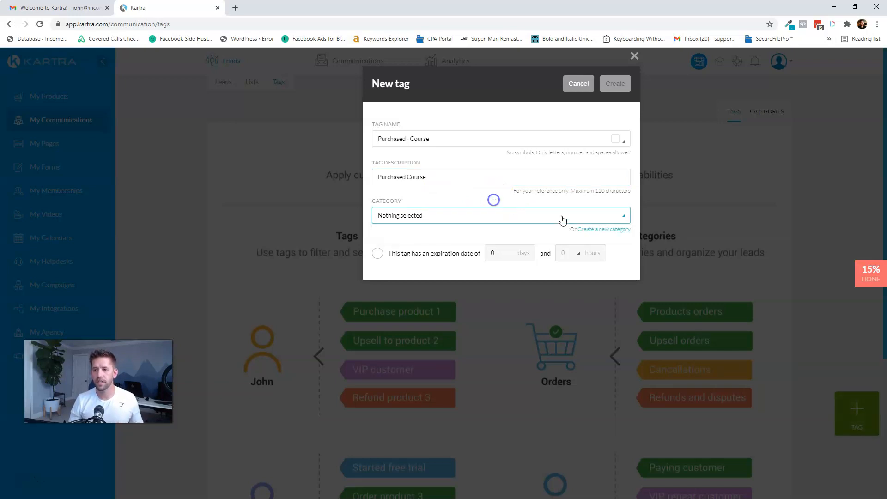
click(610, 228)
click(437, 261)
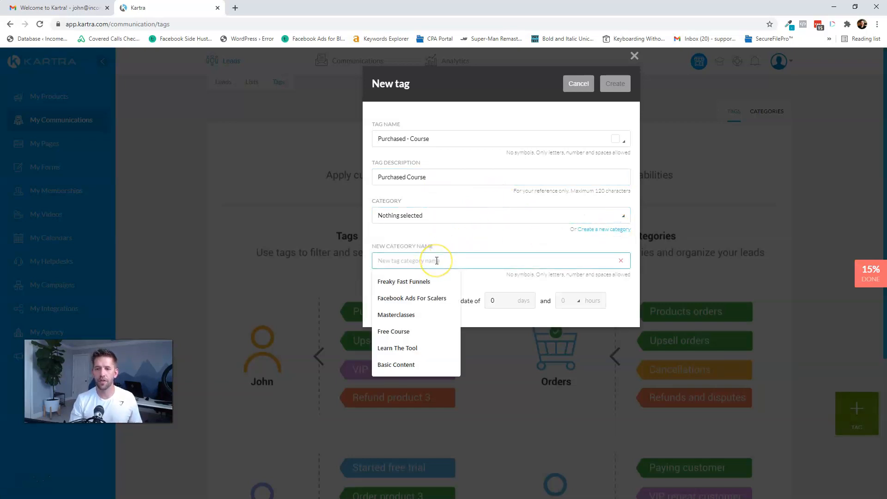
text(Purchase Ac)
text(tivi)
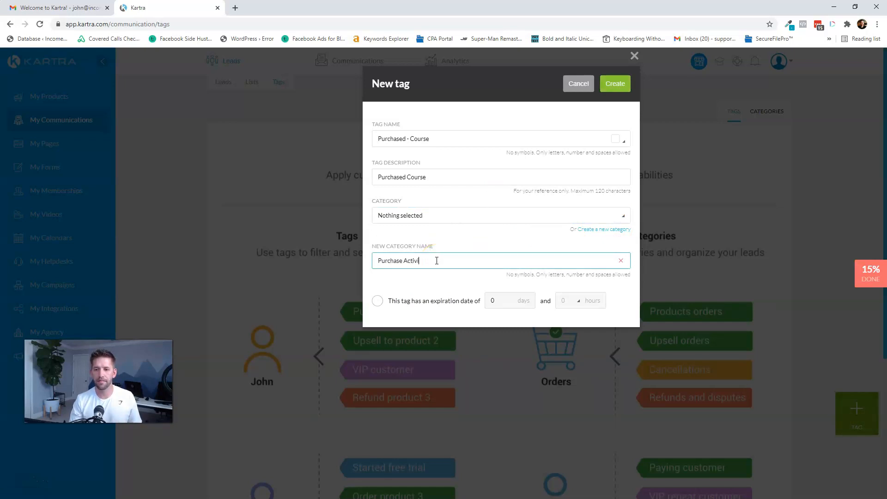
text(ty)
click(477, 240)
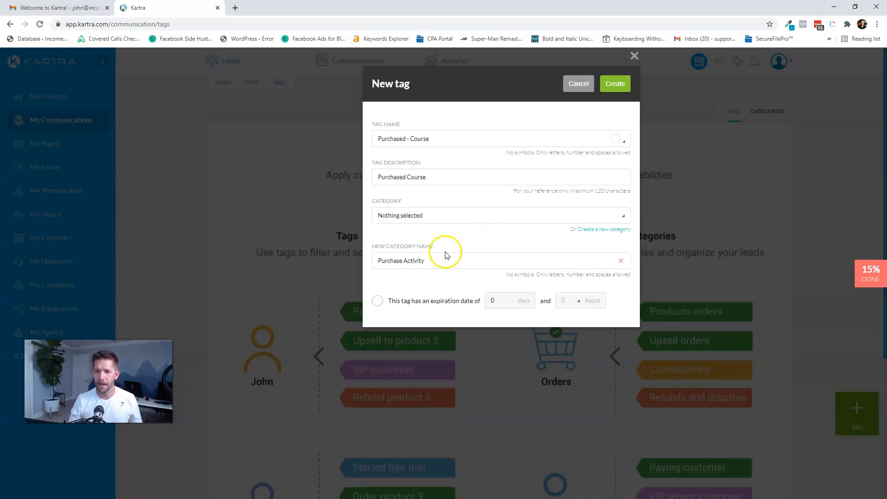
click(446, 218)
click(446, 220)
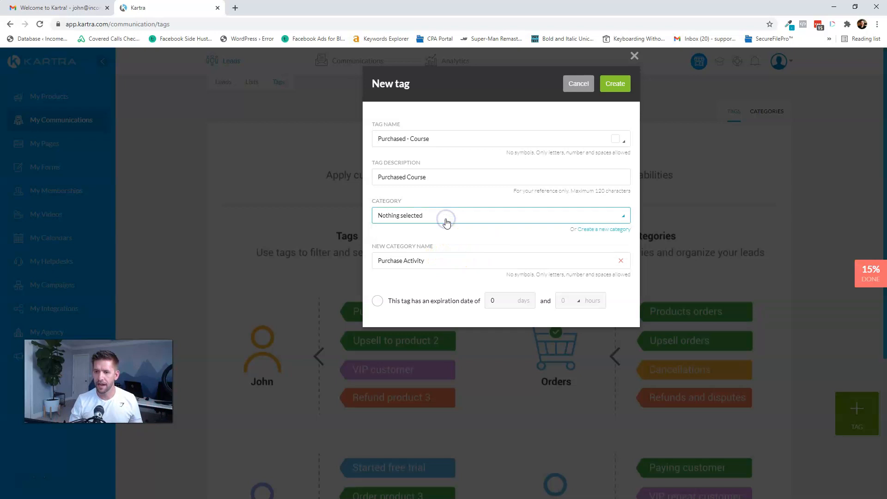
click(561, 260)
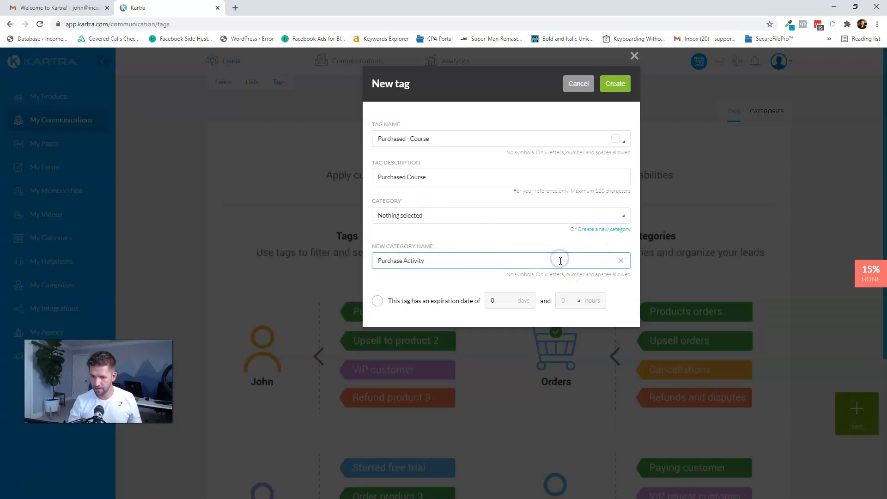
double_click(561, 261)
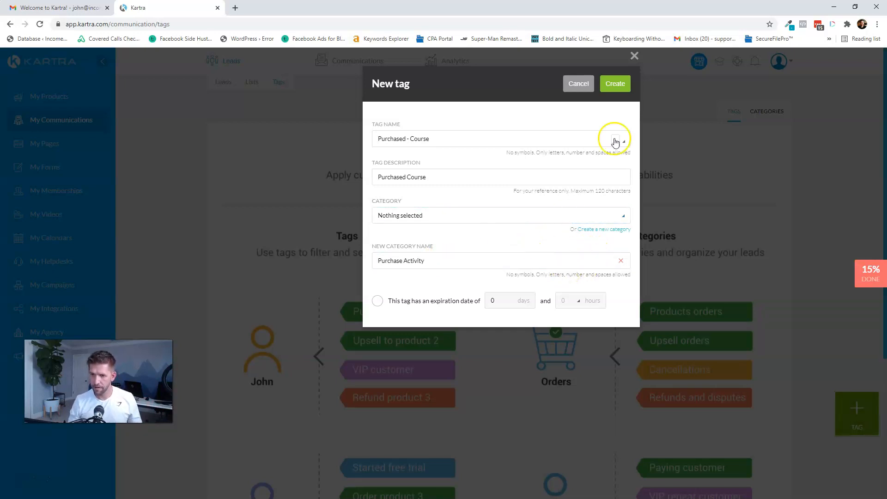
click(617, 85)
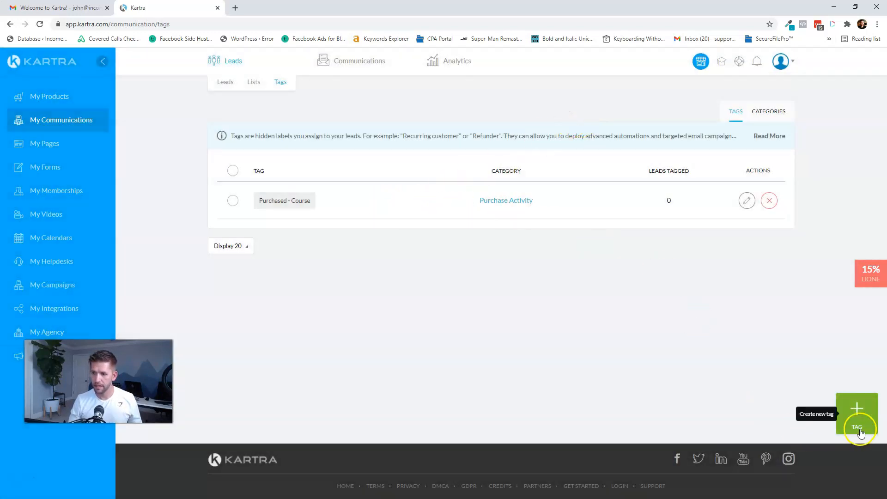
- Start a new tag named 'Purchased Workbook Bump'
click(856, 416)
click(438, 138)
text(Purchased Bump)
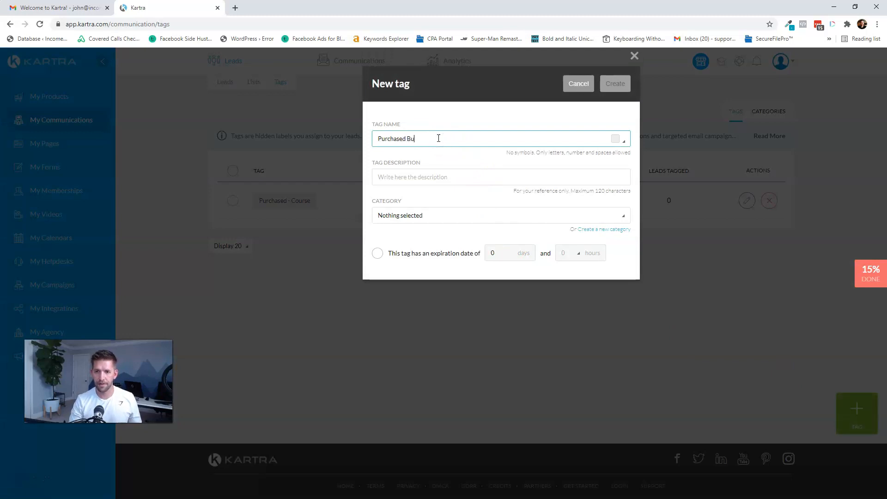
key(ctrl+shift+Left)
text(Wrokb)
key(BackSpace)
key(BackSpace)
key(BackSpace)
key(BackSpace)
text(orkbook)
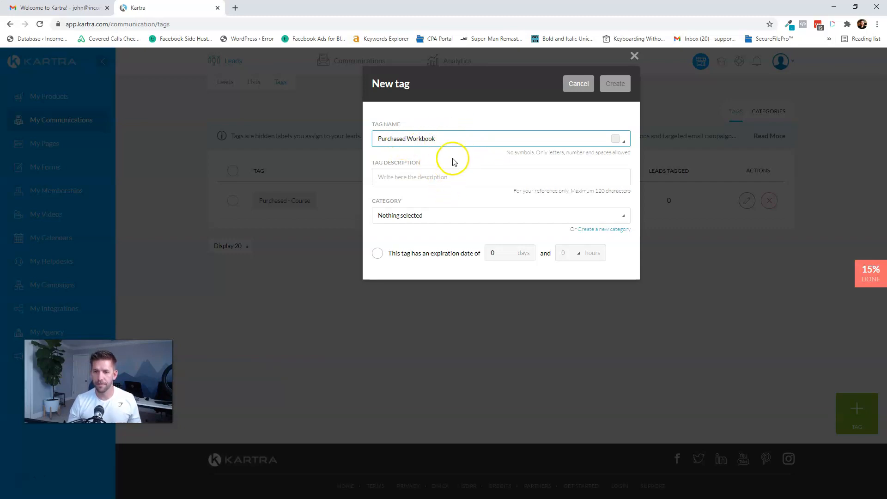
text(Bump)
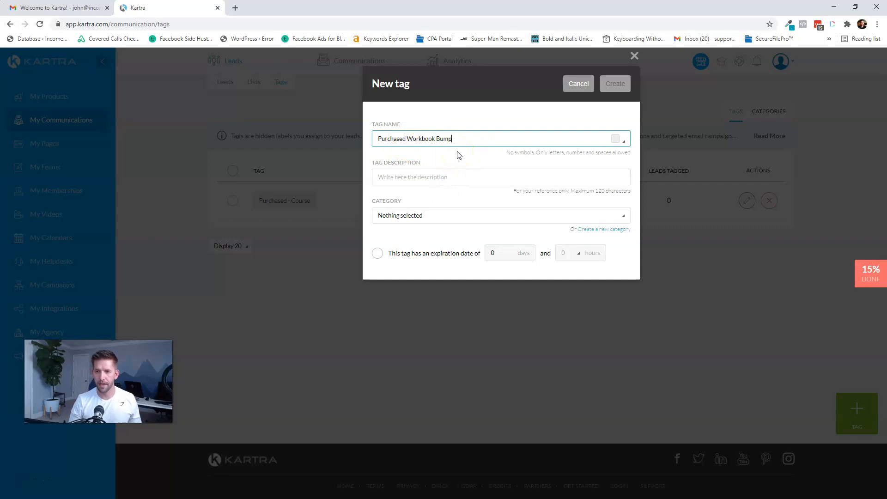
click(458, 156)
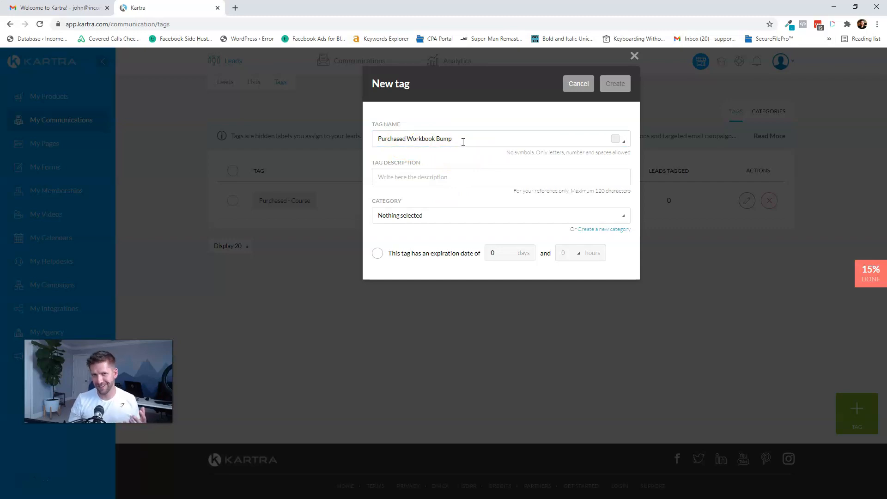
- Describe it as 'Purchased Wodkbook Bump', file it under Purchase Activity, and save the tag
click(448, 178)
text(Purchased Wod)
text(kbook Bump)
click(443, 213)
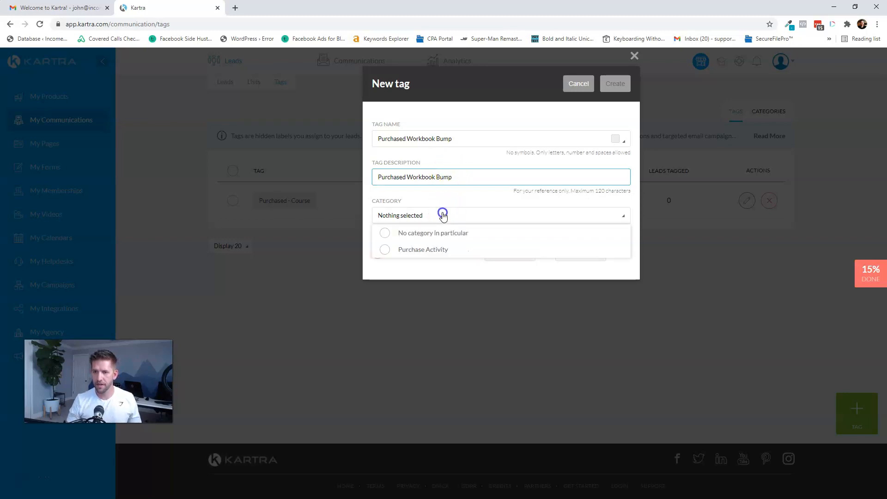
click(409, 255)
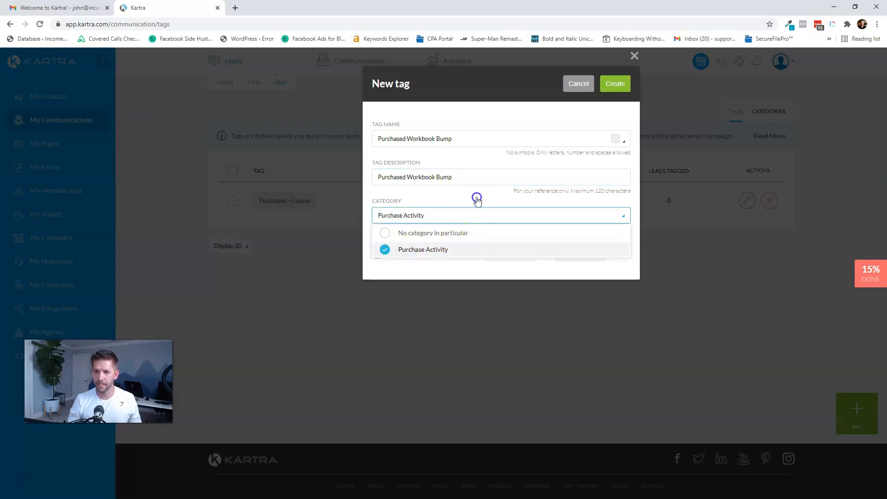
click(477, 197)
click(619, 83)
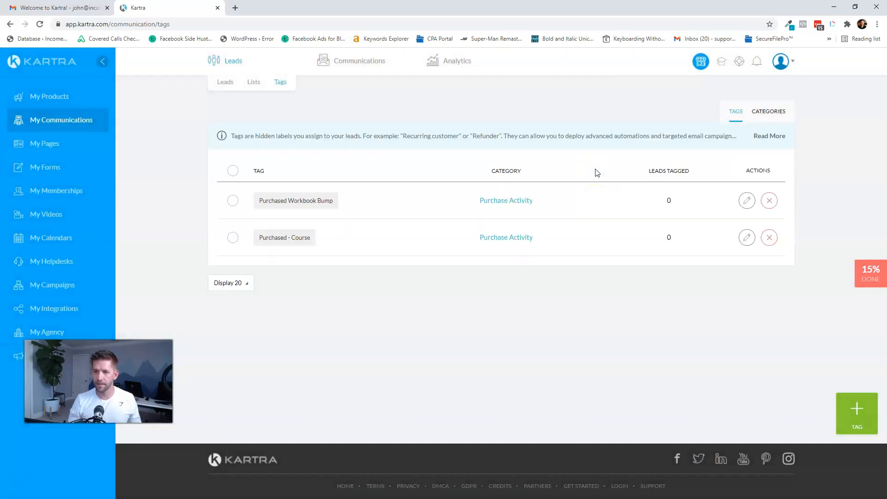
- Draft a new tag 'Purchased - Upsell' with the description 'Purchased Upsell'
click(856, 412)
click(457, 146)
text(Purchased - Upsell)
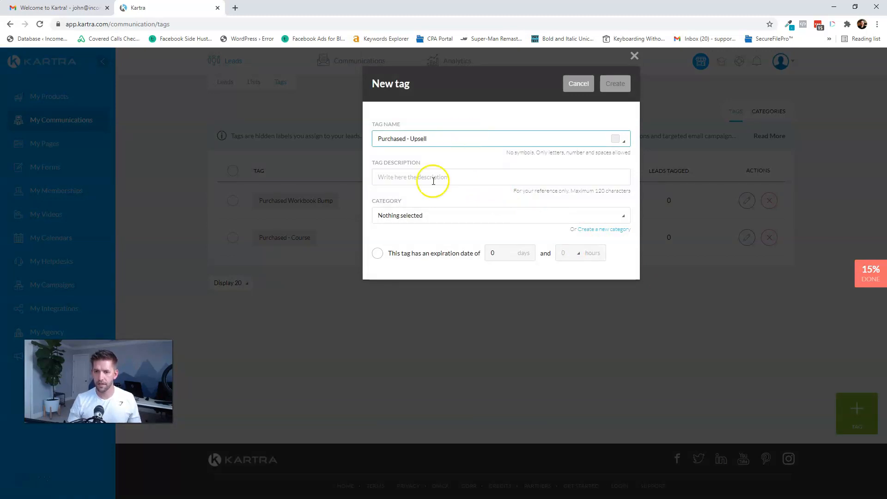
click(435, 178)
text(Purchased Upsell)
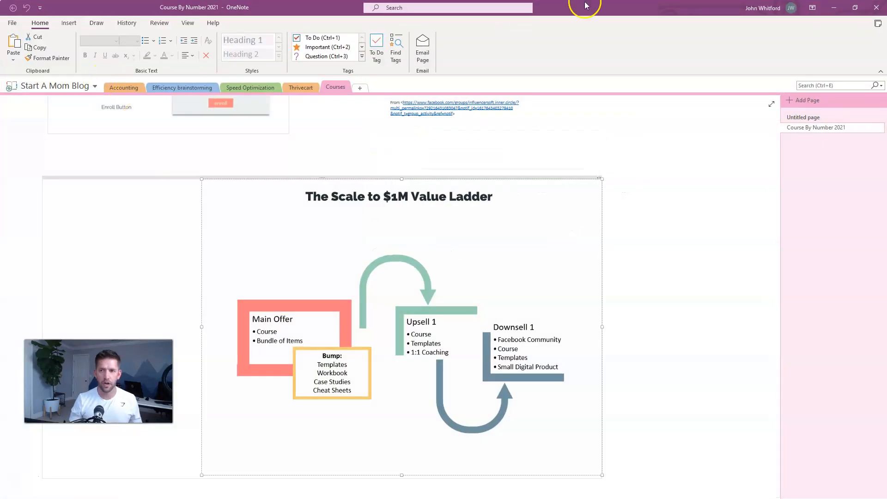
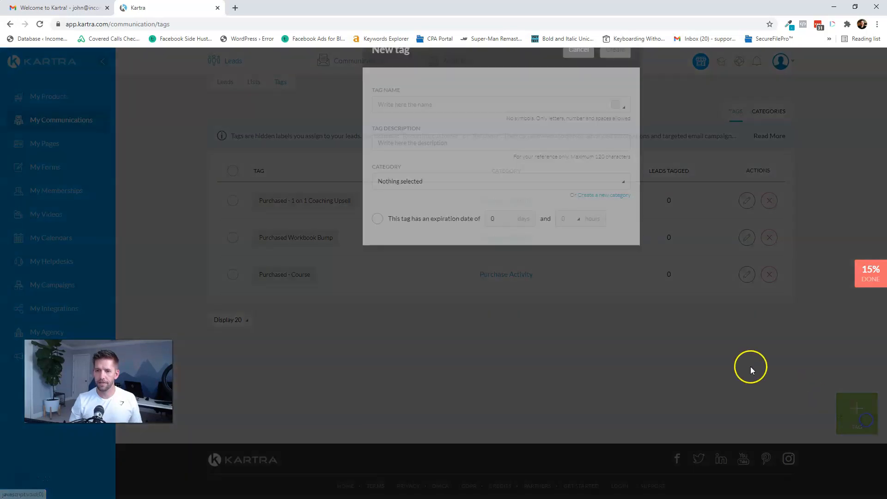
- Create tag 'Purchased - Facebook Community' with a matching description, filed under Purchase Activity
click(428, 136)
text(Purchased - Facebook Community)
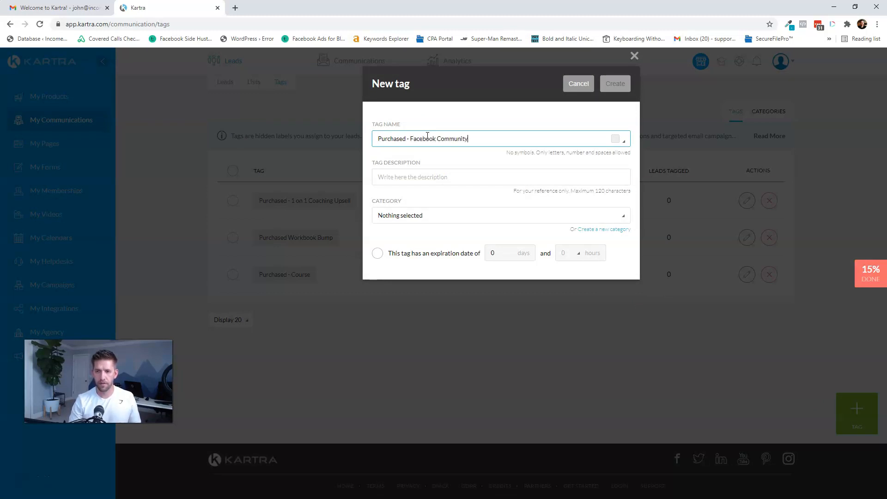
key(Tab)
key(Tab)
text(Purchased - Facebook Community)
click(434, 213)
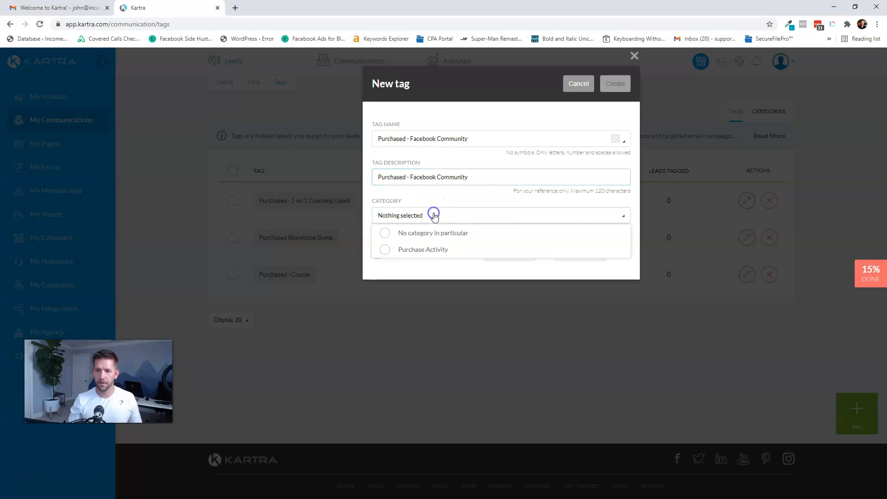
click(413, 252)
click(474, 195)
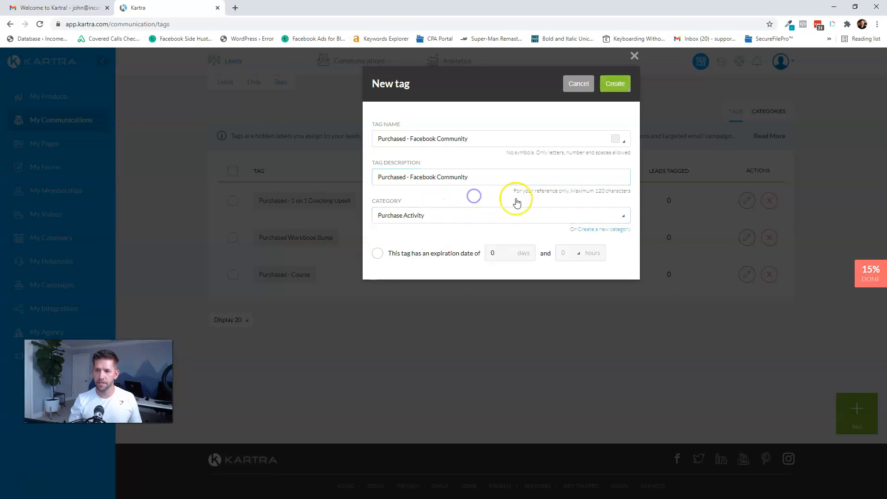
click(618, 88)
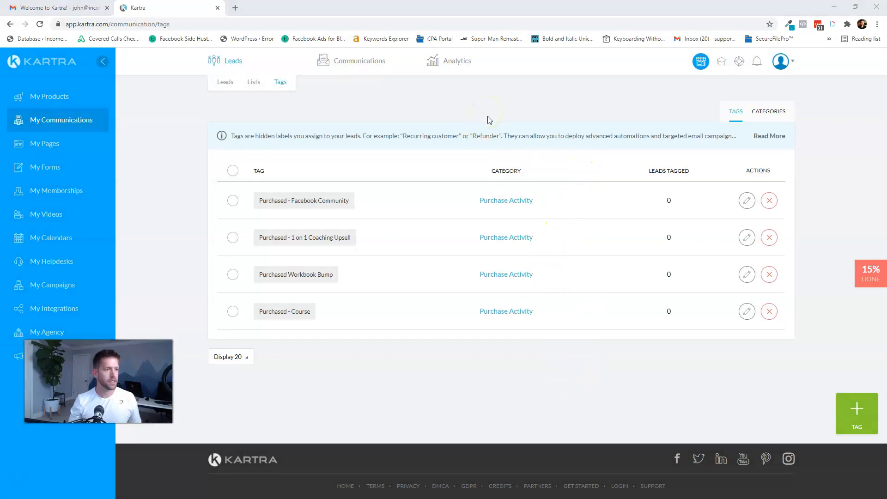
- Mark 'Create a tag' complete in the tutorial checklist, then go to the payment gateway integration task
key(alt+Tab)
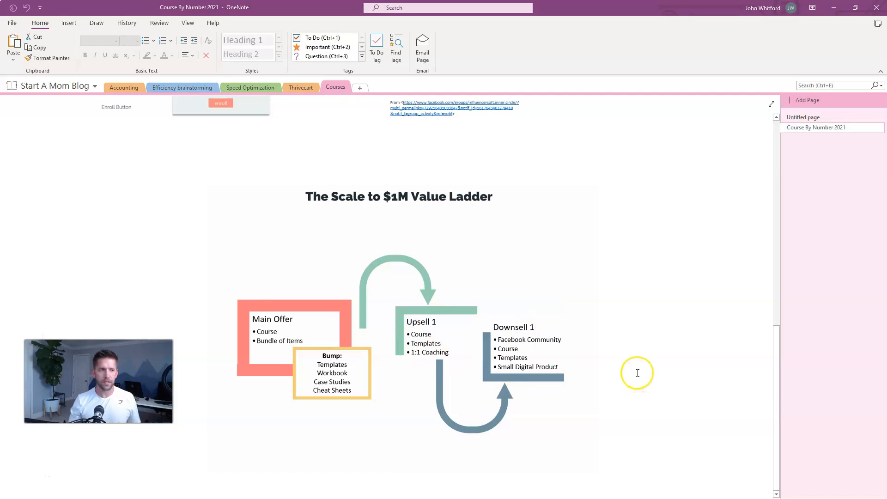
key(alt+Tab)
click(869, 274)
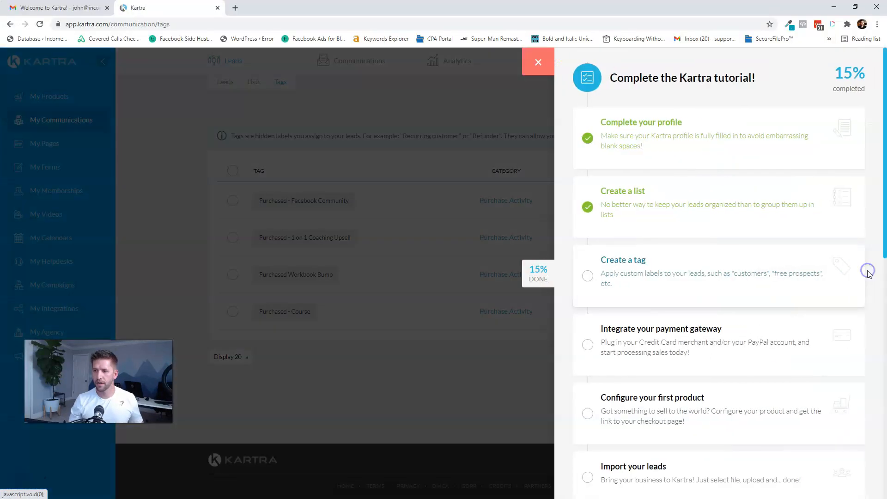
click(624, 260)
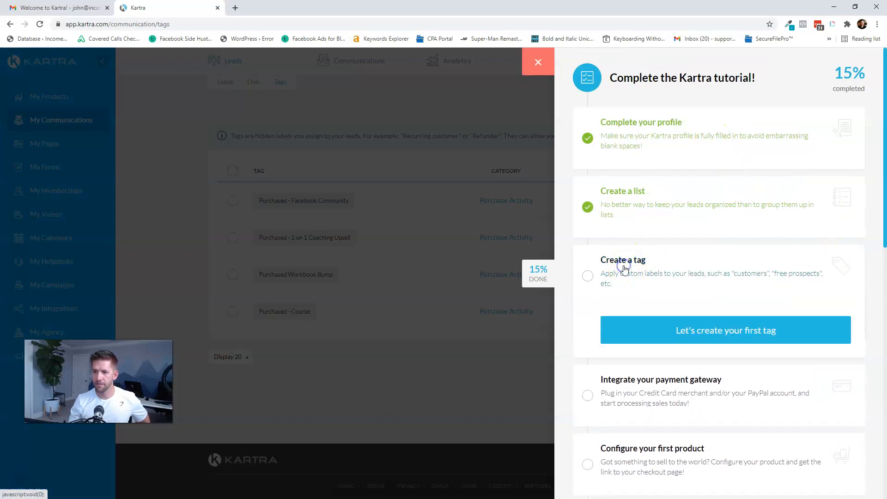
click(696, 338)
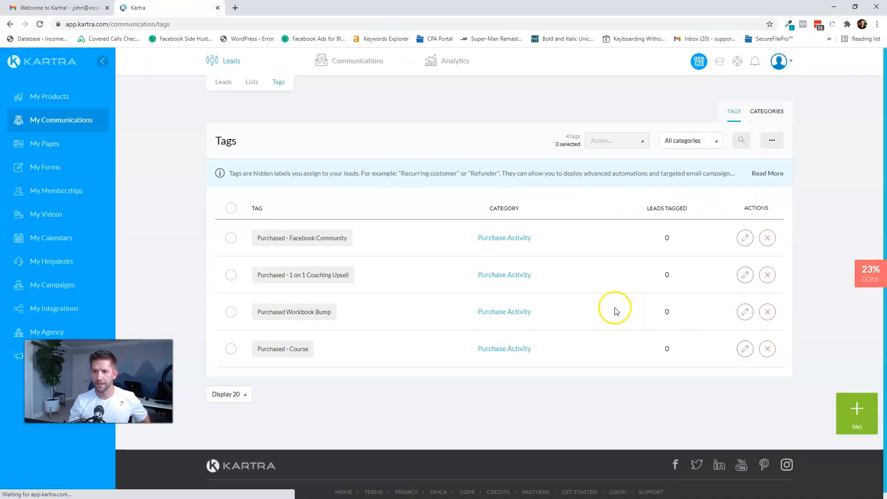
click(862, 276)
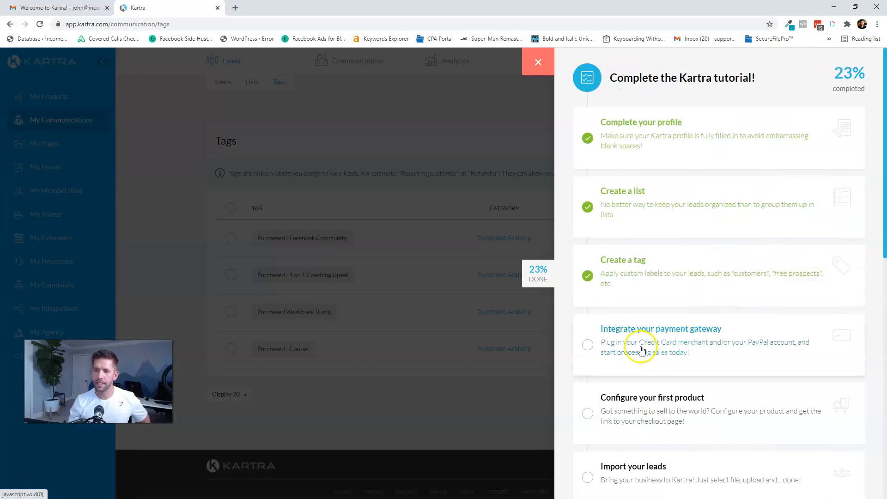
click(641, 350)
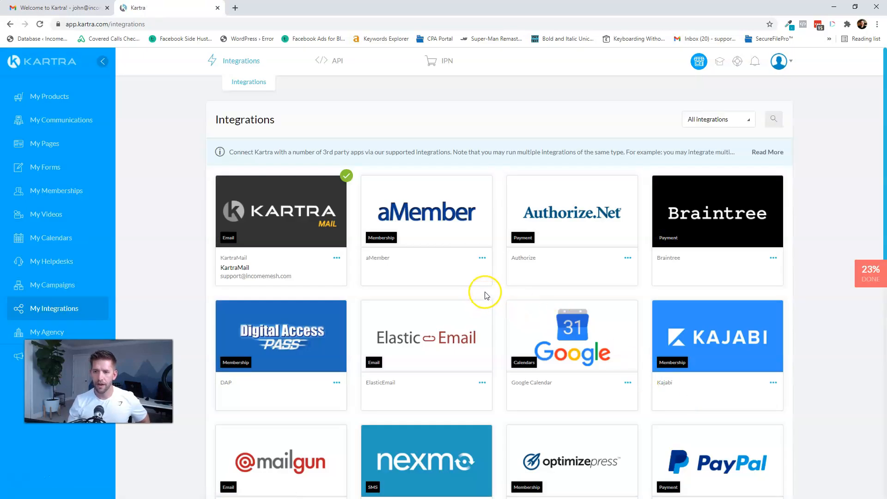
- Filter integrations to Payment and start a new Stripe gateway integration
click(708, 124)
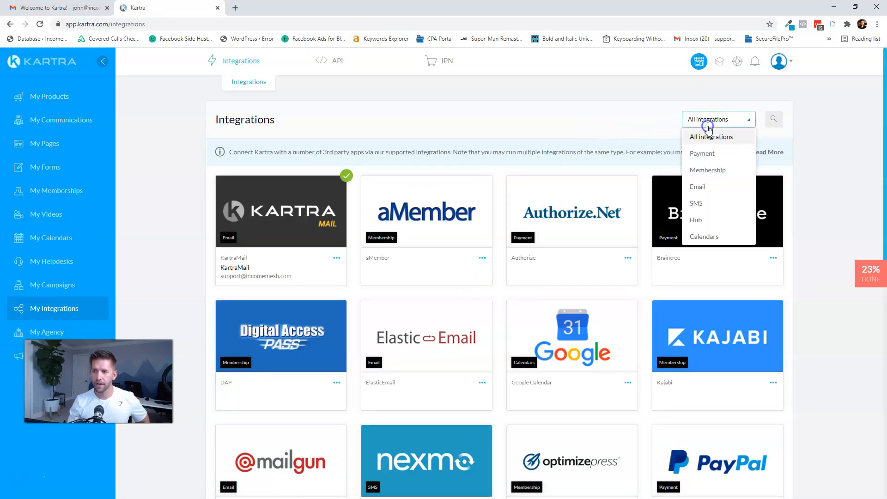
click(707, 155)
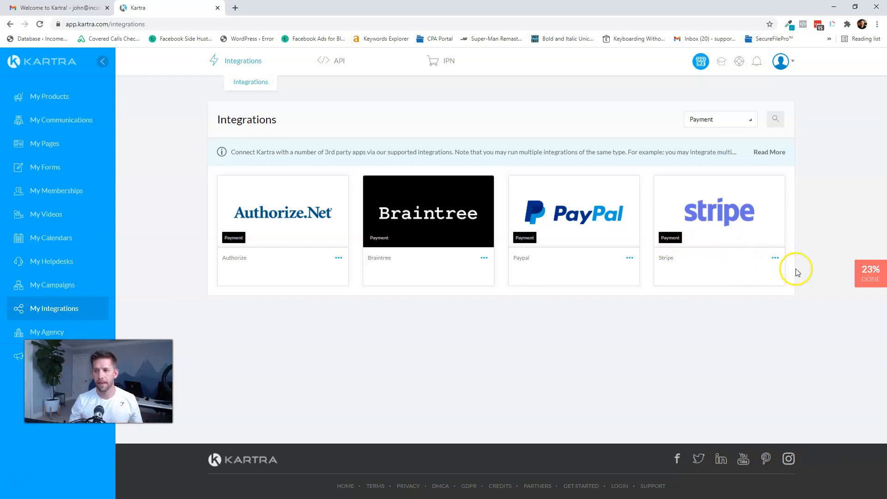
click(777, 259)
click(822, 252)
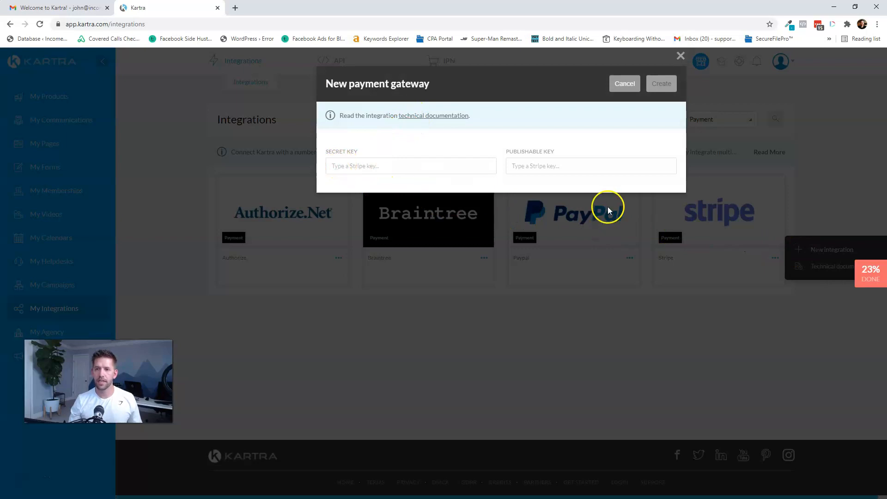
- Open Stripe's Developers > API keys in a new tab and copy the publishable key
click(233, 7)
text(d)
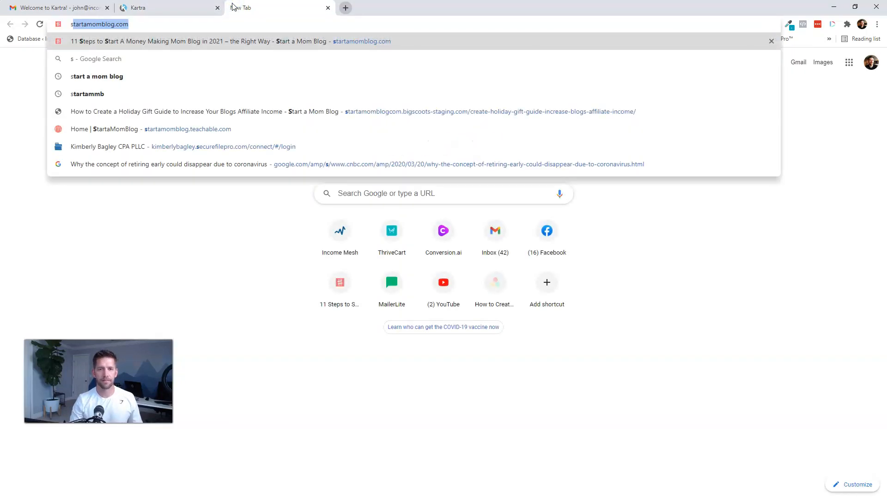
key(Return)
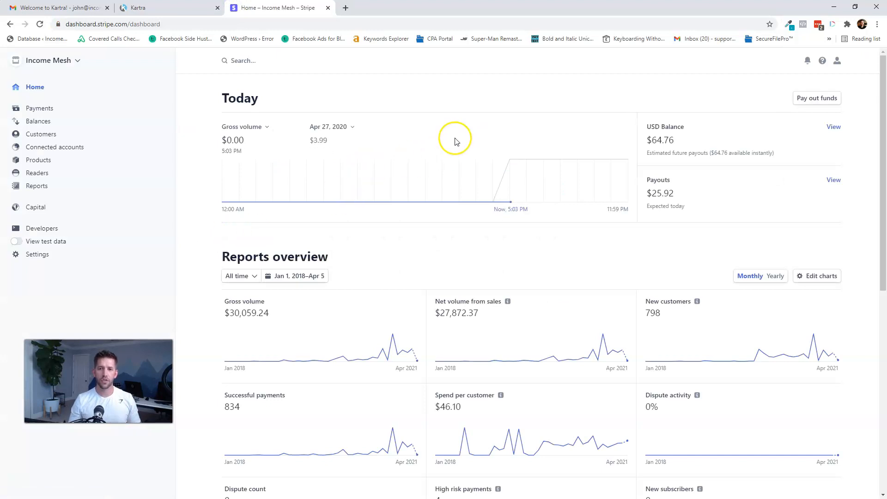
click(36, 233)
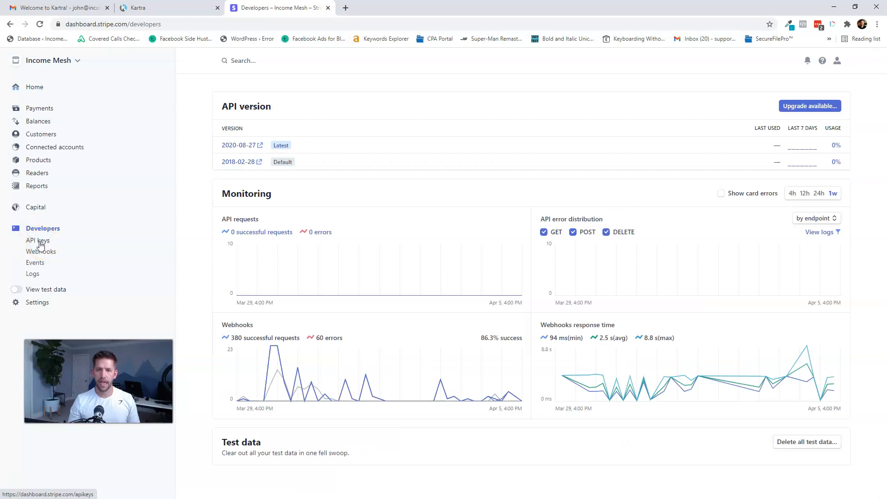
click(38, 241)
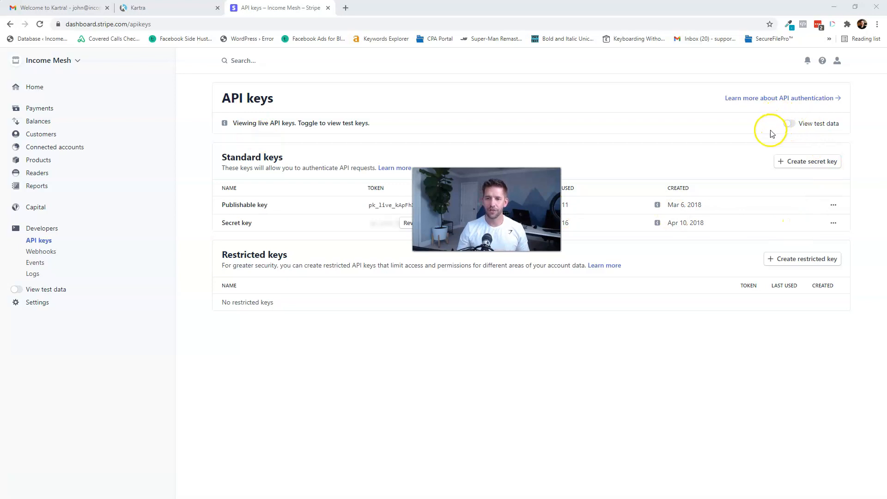
click(386, 206)
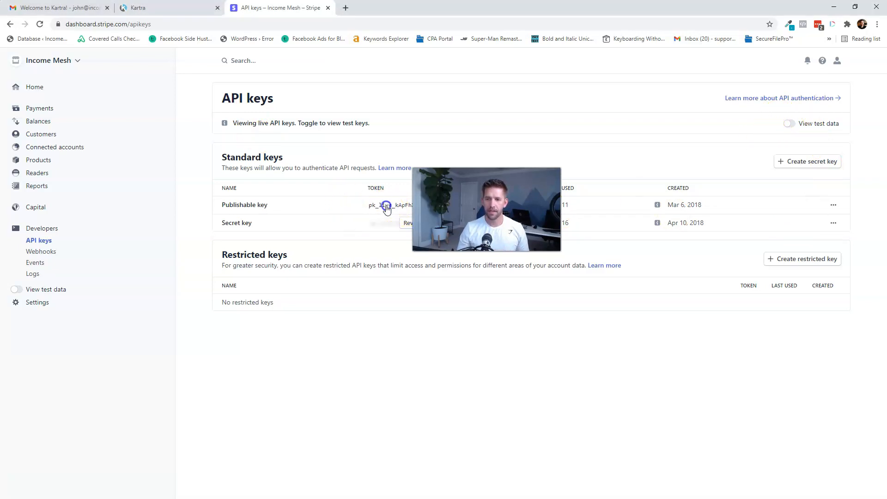
click(182, 7)
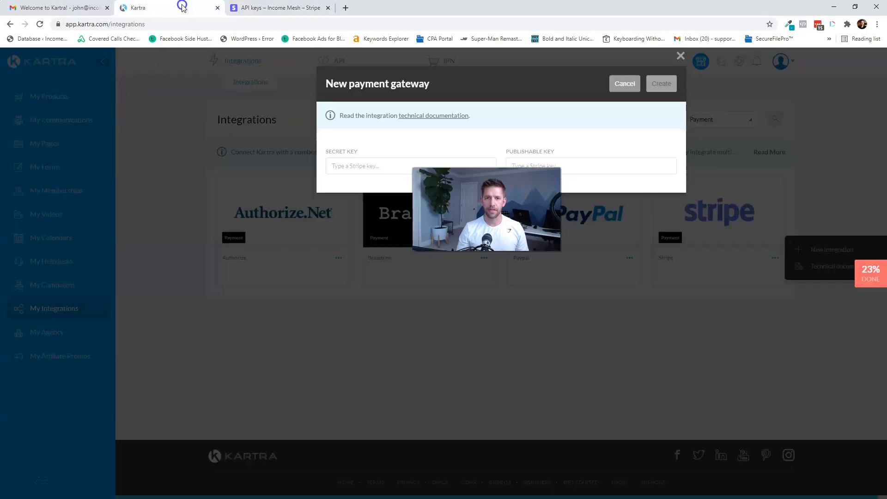
- Create the Stripe gateway from the pasted keys, select the notification URL, and open its Learn How guide
click(345, 165)
key(ctrl+v)
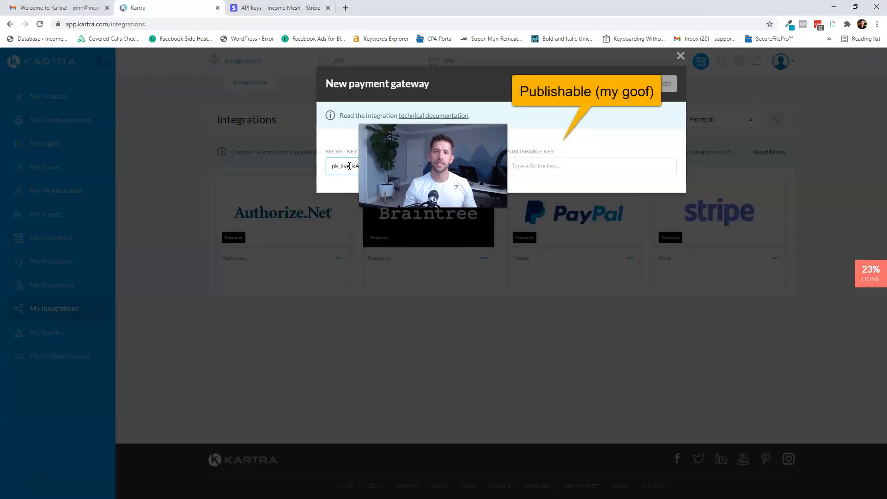
click(297, 10)
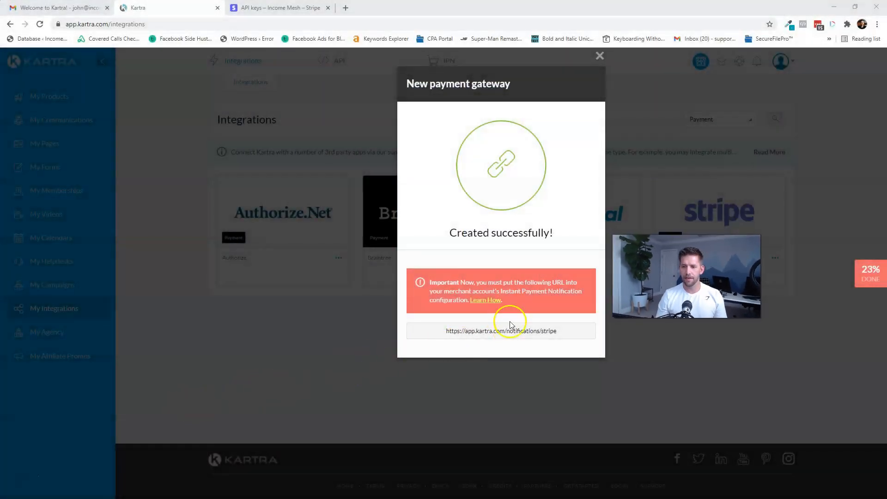
click(511, 331)
key(ctrl+c)
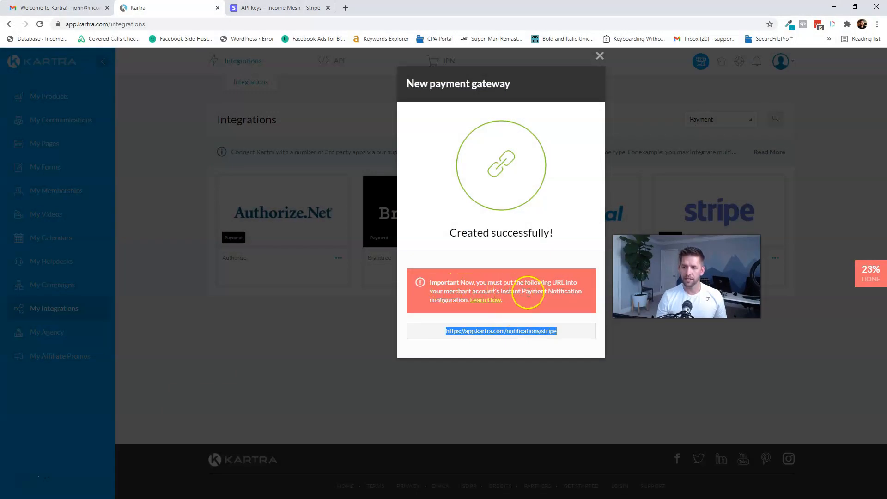
click(485, 301)
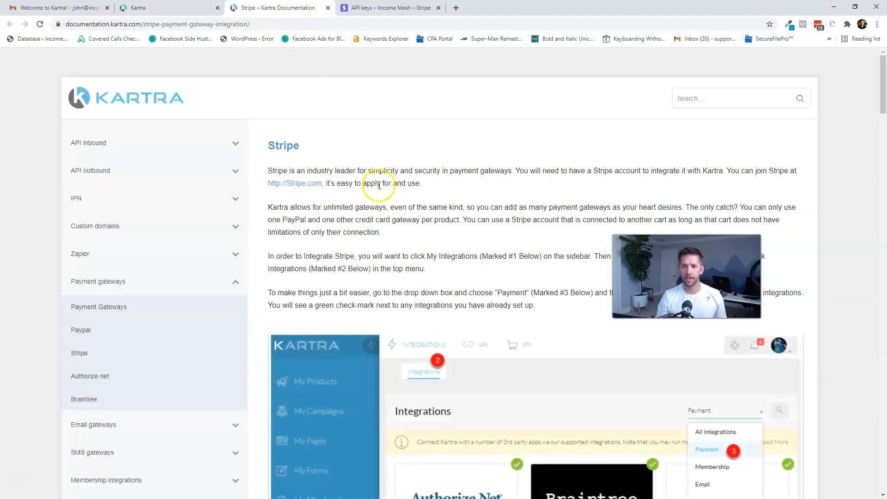
- Read through Kartra's Stripe documentation, then open Stripe's Webhooks endpoint list
scroll(454, 218, down, 3)
scroll(454, 218, down, 14)
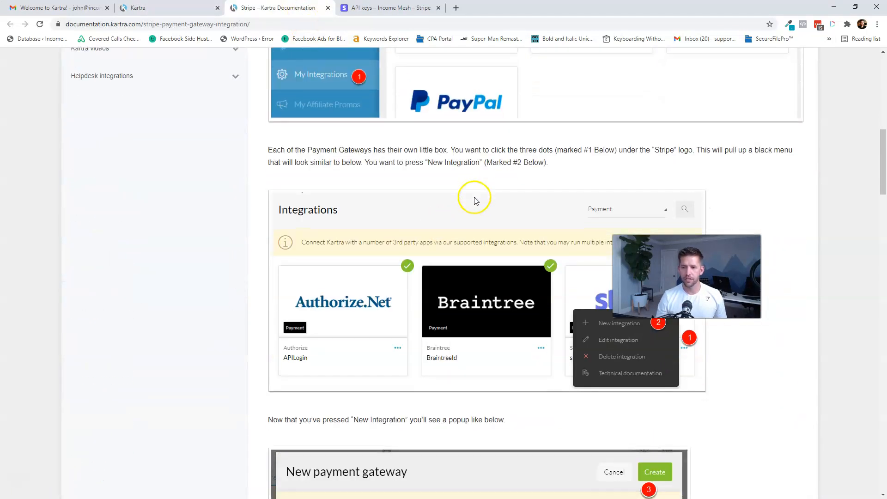
scroll(493, 220, down, 7)
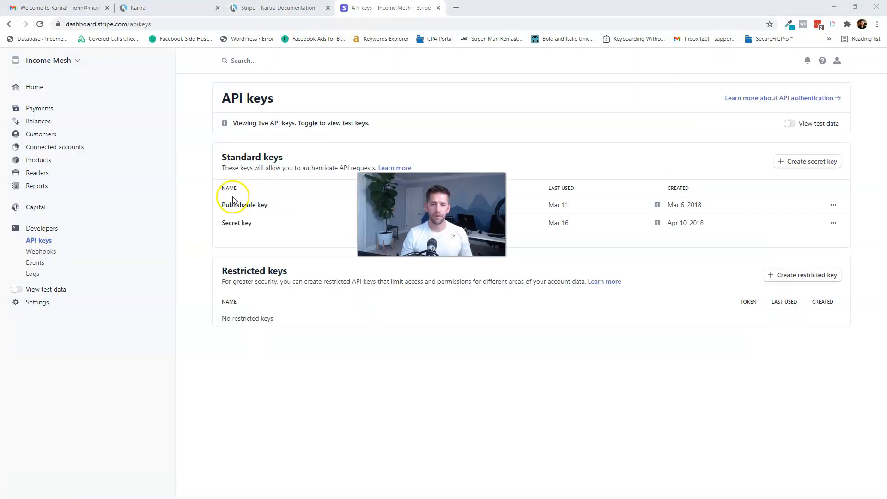
click(49, 254)
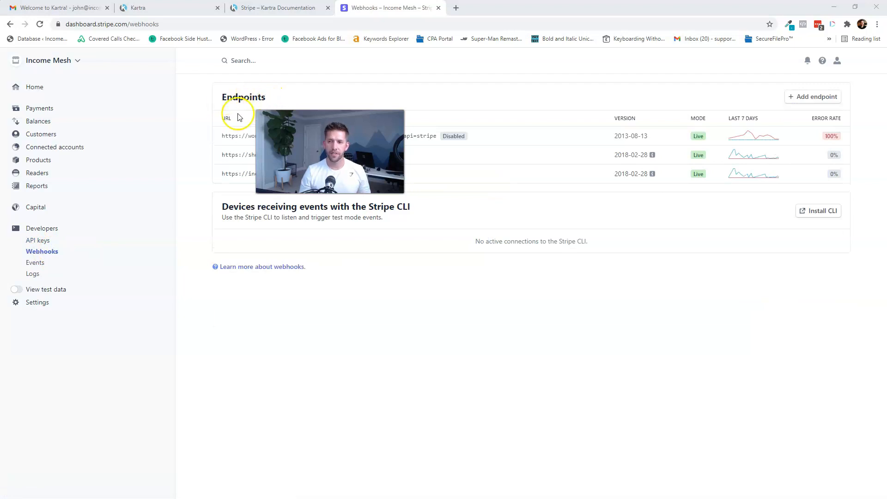
click(818, 97)
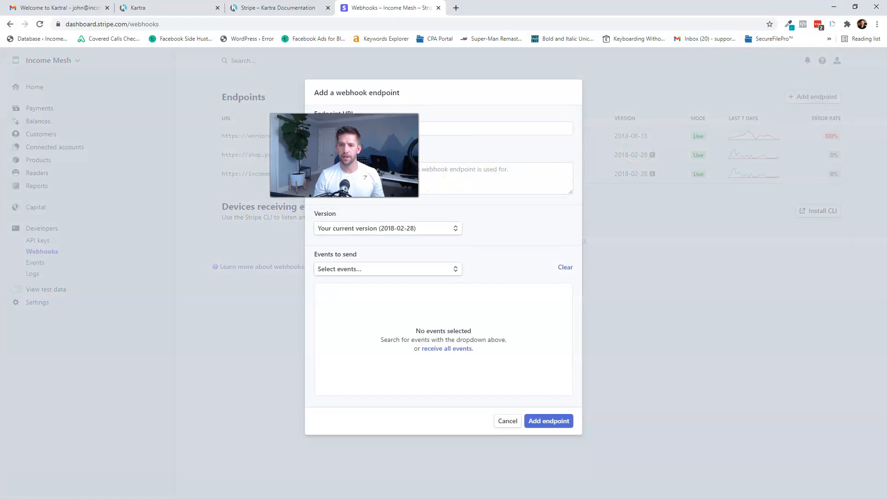
click(402, 132)
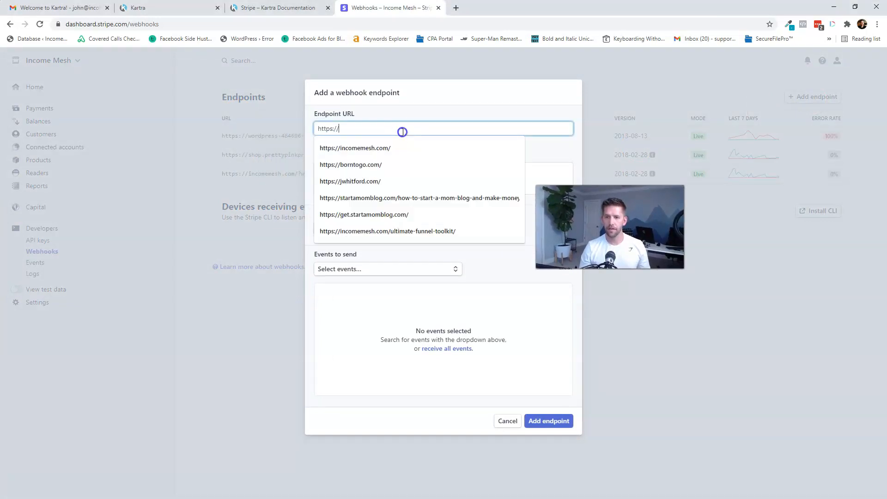
key(ctrl+v)
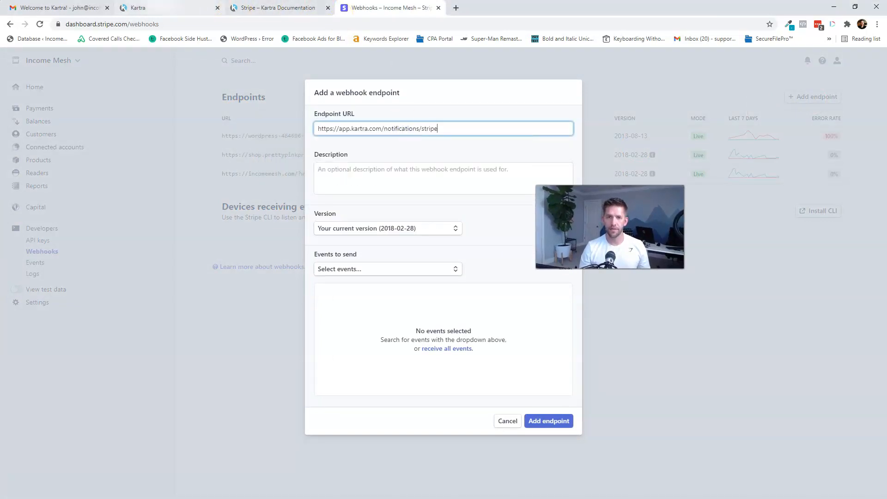
click(171, 8)
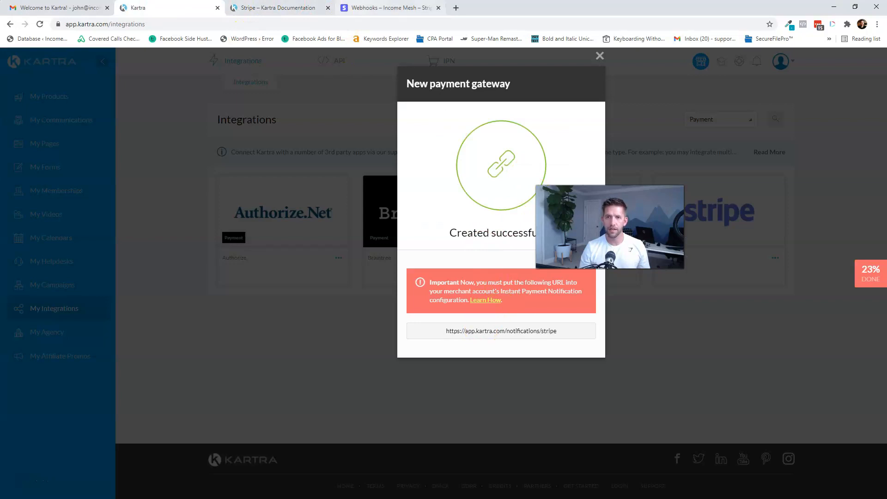
click(369, 7)
- Describe the endpoint as 'Kartra Account', set it to receive all events, and save it
click(509, 183)
text(Kartra Account)
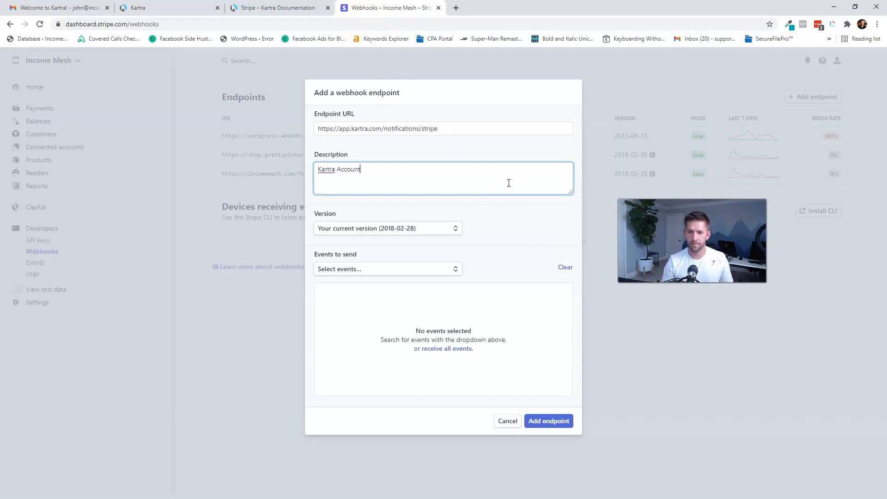
click(434, 269)
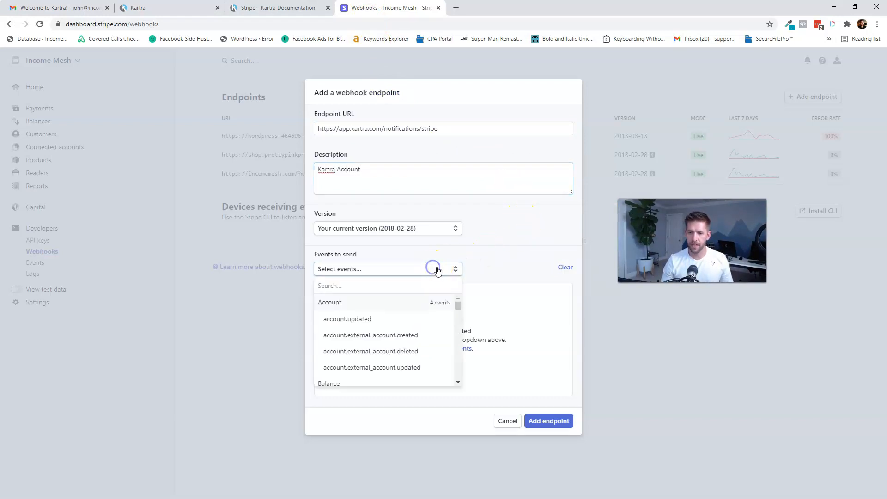
click(443, 276)
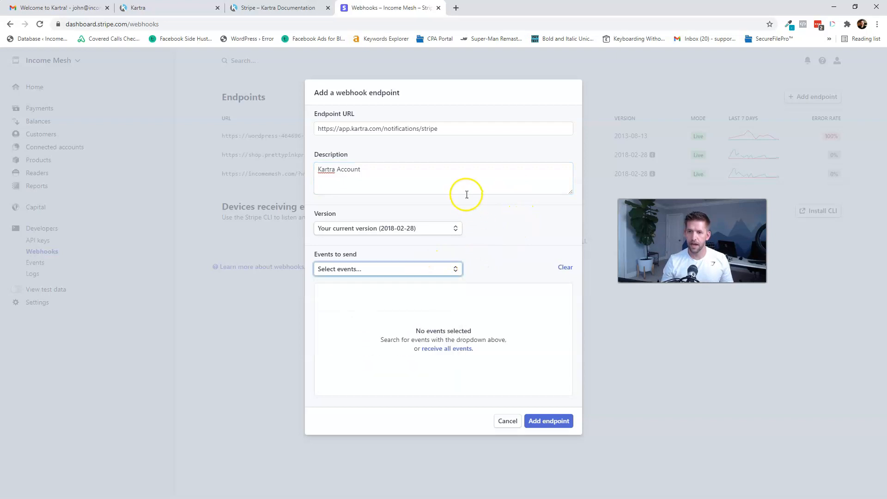
click(447, 350)
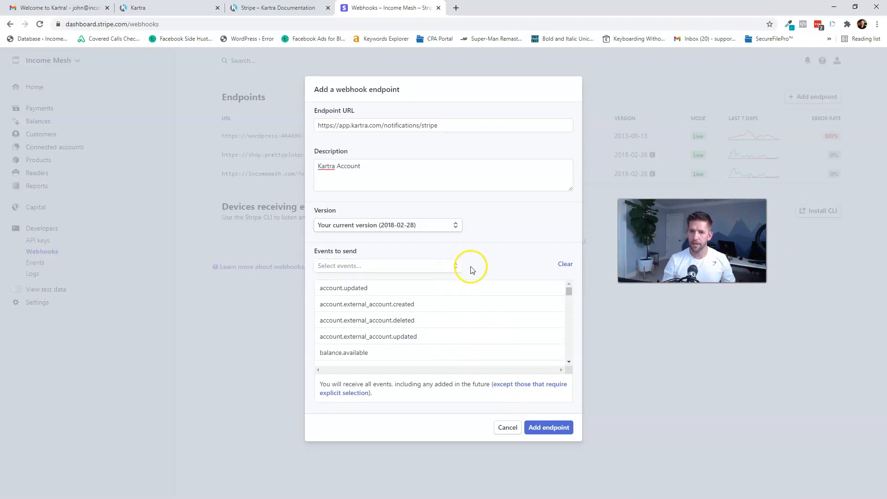
click(540, 429)
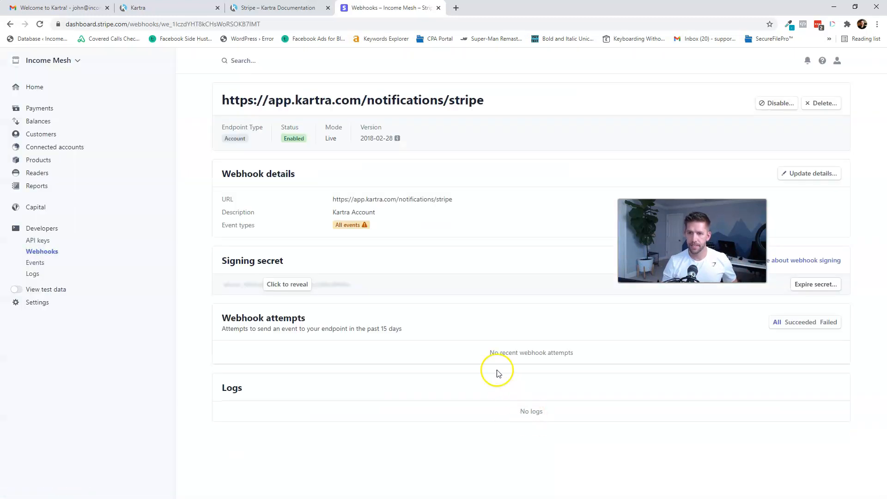
- Back in Kartra, close the new payment gateway confirmation dialog
mouse_move(352, 224)
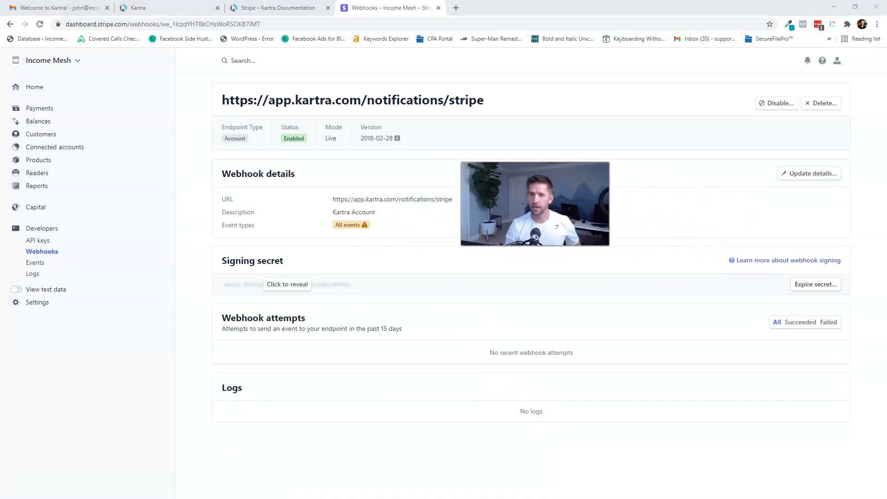
click(186, 9)
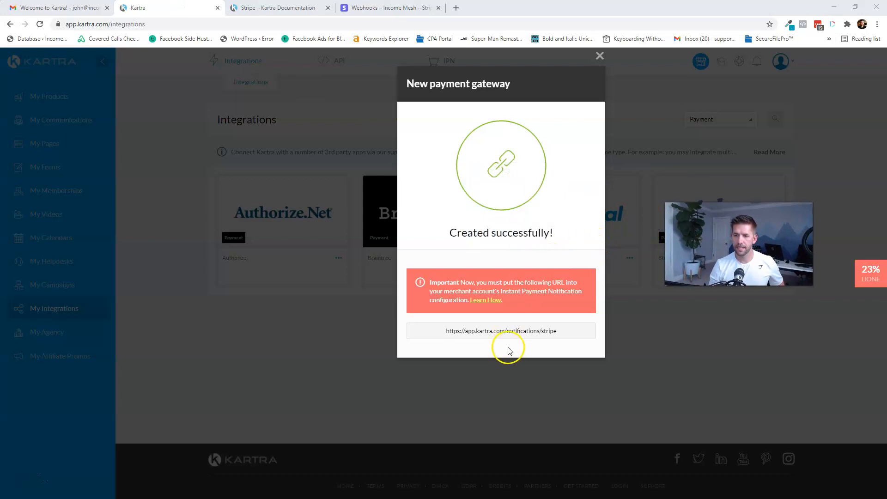
click(601, 57)
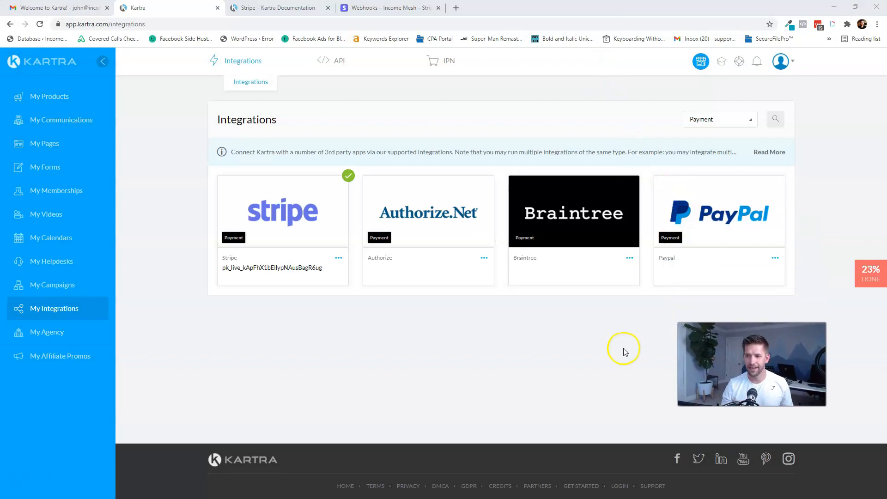
- Complete the payment gateway checklist task and review the remaining tasks at 31% done
click(867, 276)
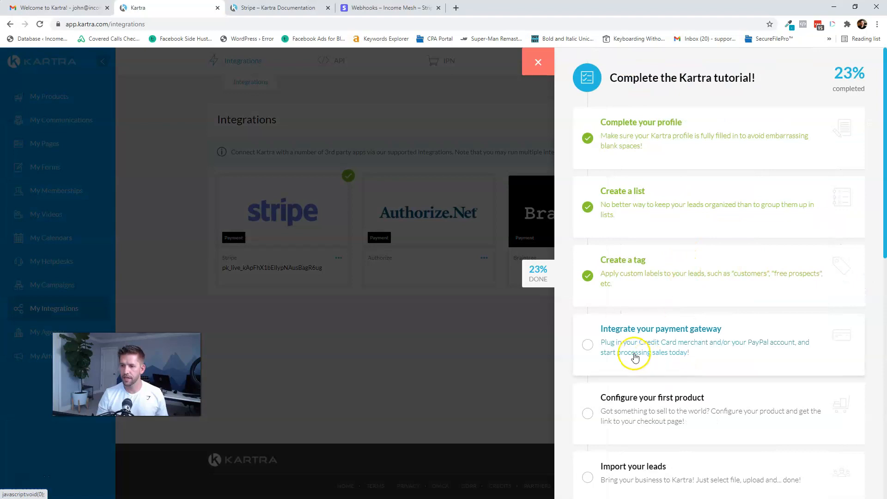
click(636, 354)
click(679, 408)
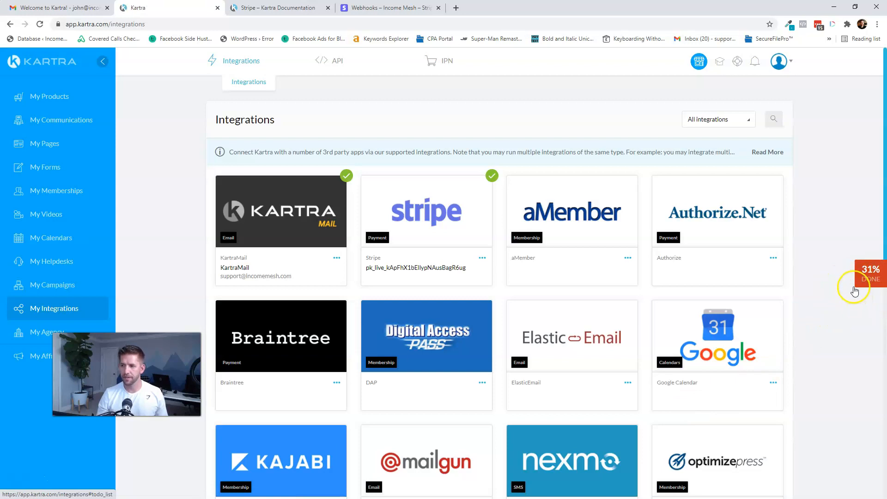
click(857, 281)
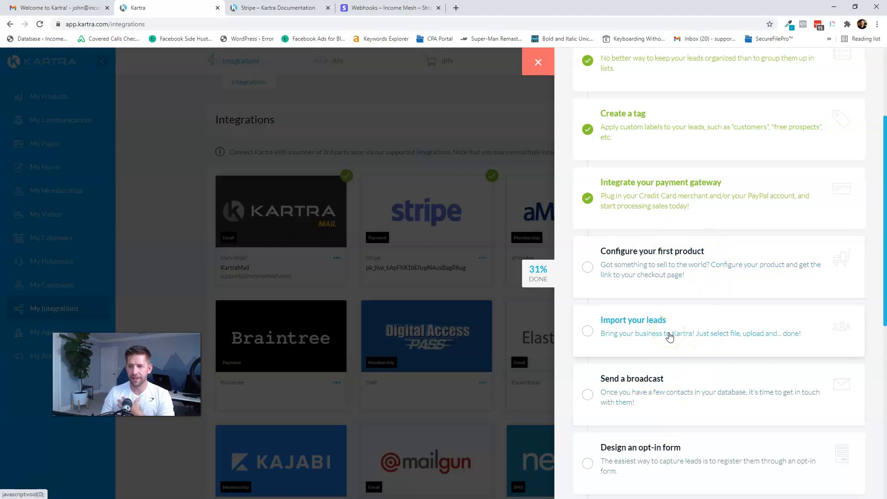
scroll(670, 336, down, 2)
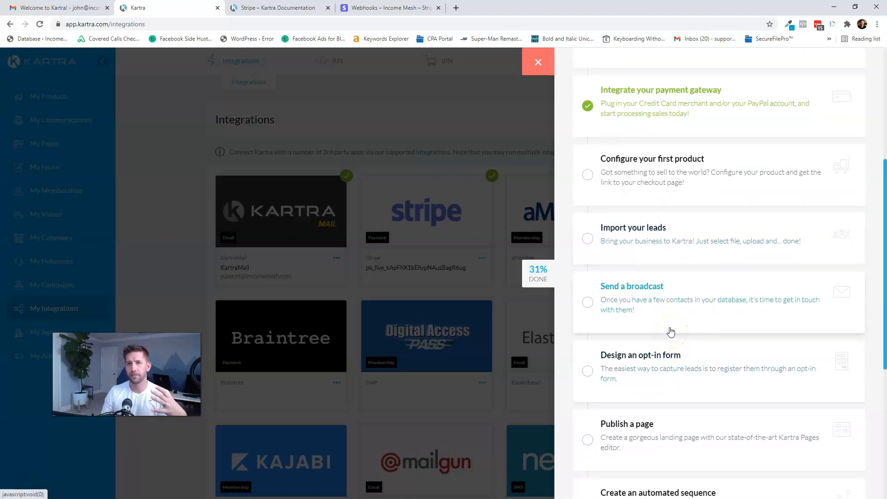
scroll(671, 332, down, 3)
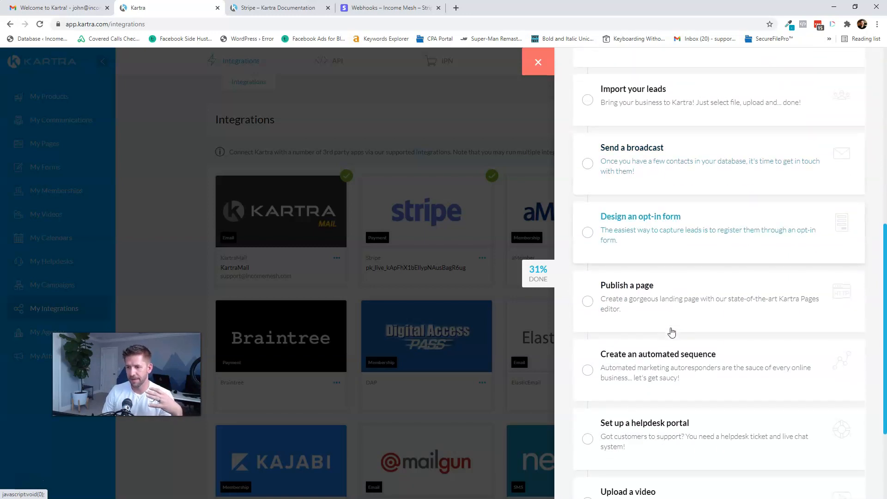
scroll(704, 322, down, 3)
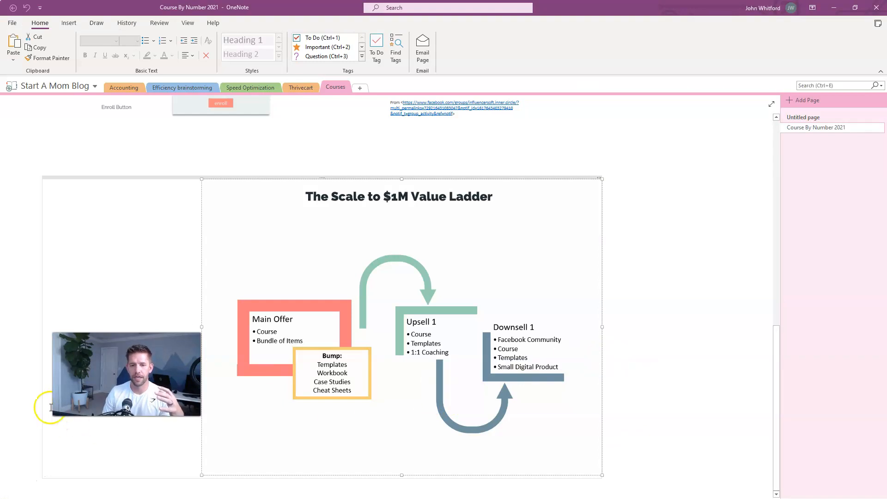
- Deselect the value ladder image on OneNote's Course By Number 2021 page
click(115, 377)
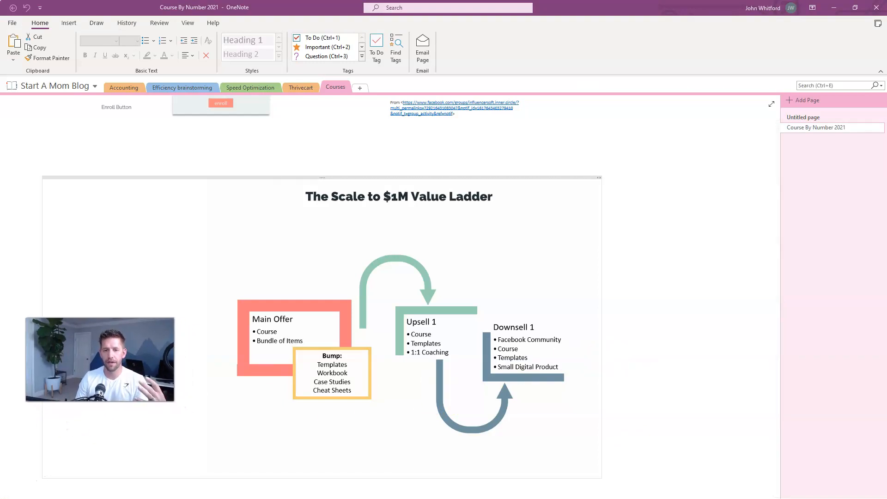
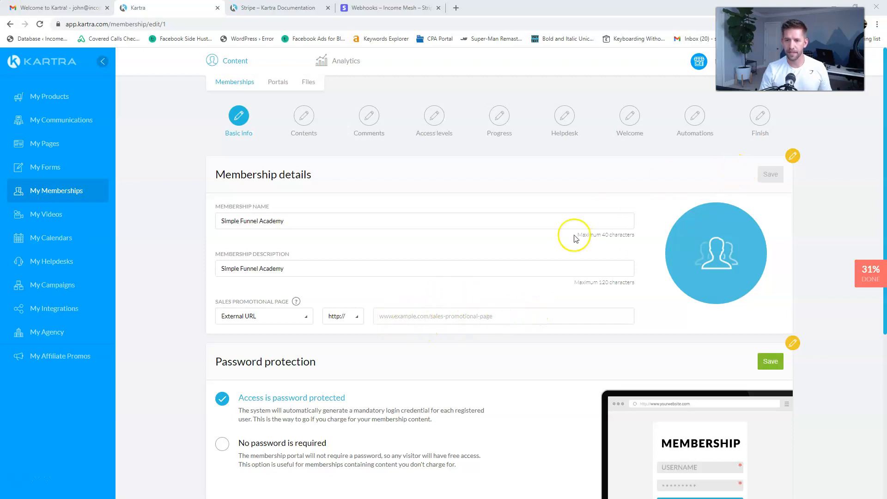
- Save password-protected access, use Kartra pages as the sales promotional page, then go to My Pages
scroll(774, 197, down, 3)
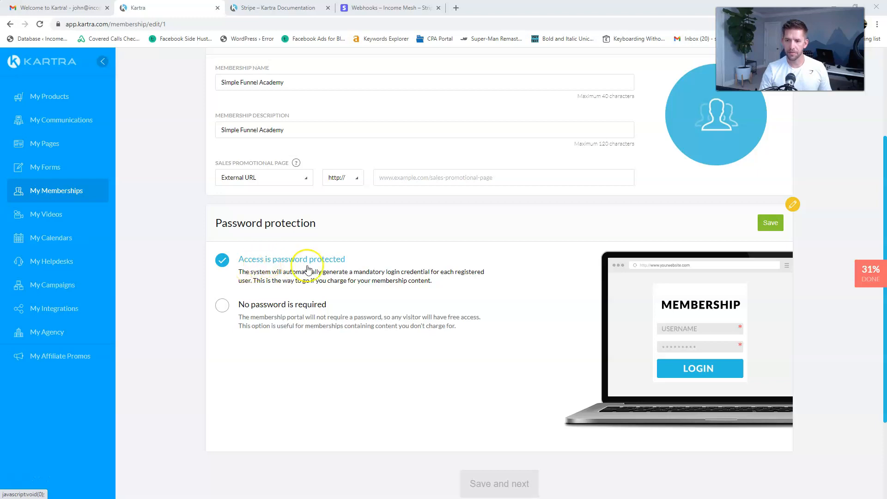
click(765, 223)
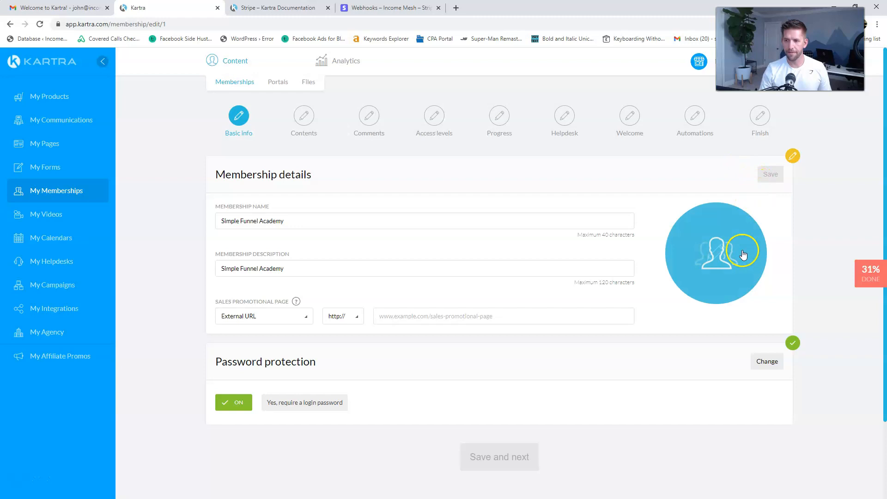
click(453, 314)
click(295, 323)
click(241, 351)
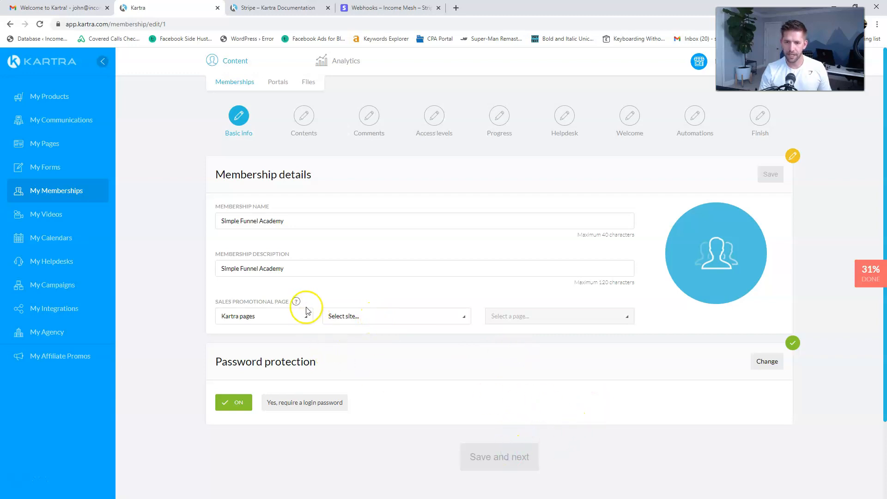
mouse_move(298, 304)
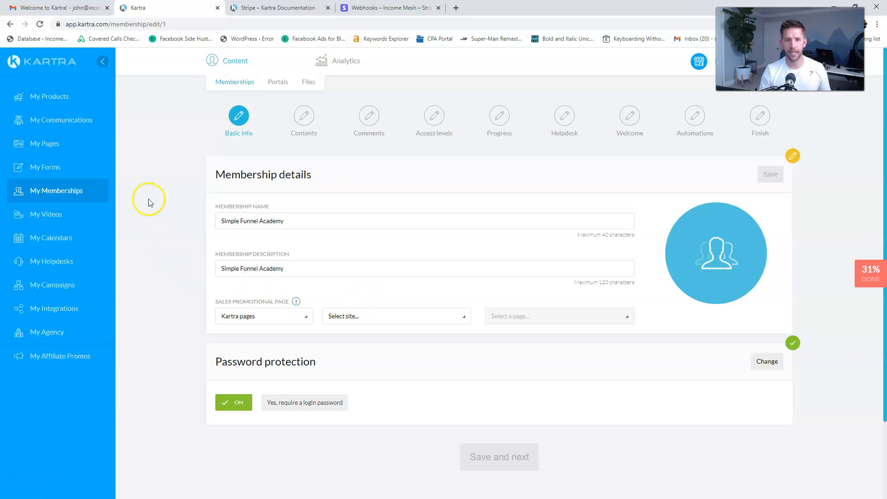
click(44, 144)
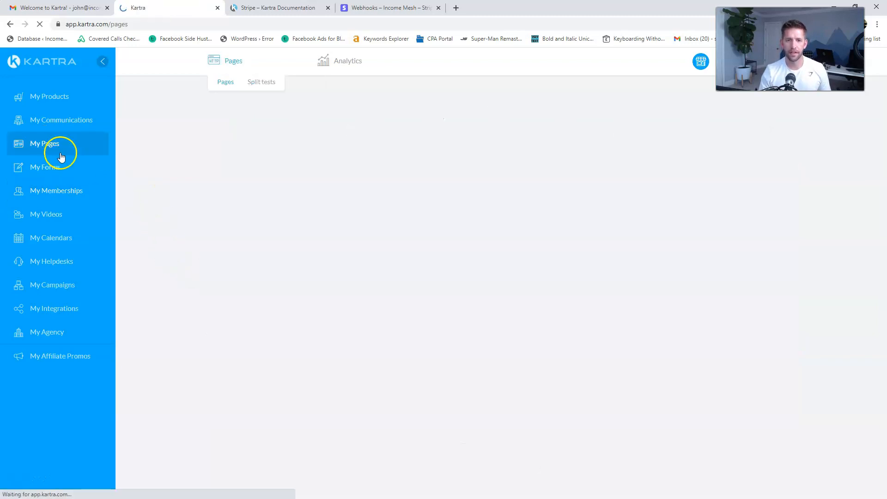
- Start a new page and browse Video Sales, Product Review and Long Sales Pages templates
click(851, 418)
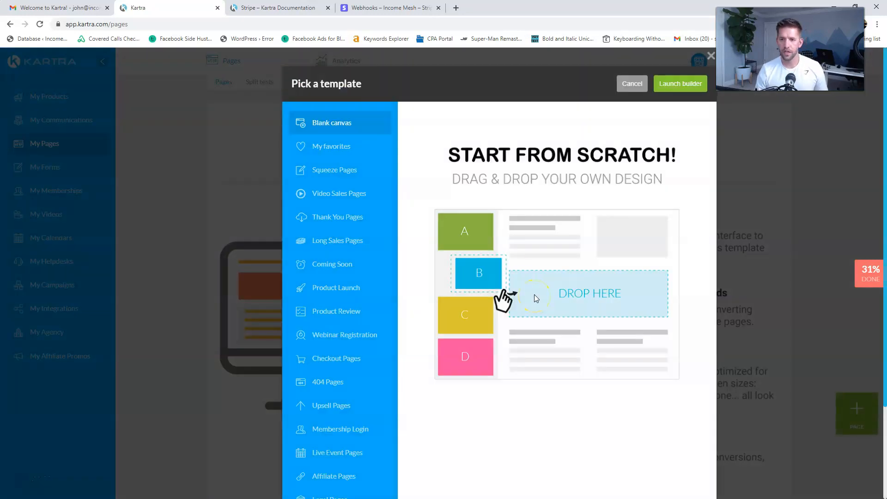
click(337, 196)
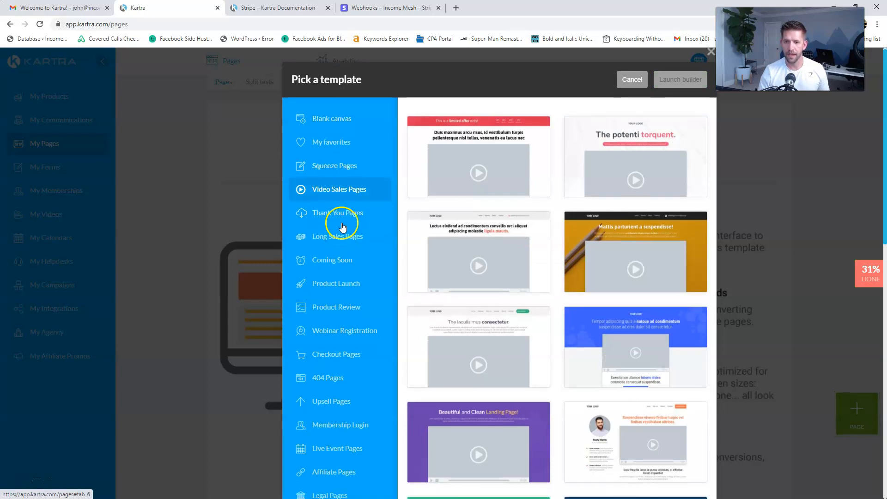
scroll(340, 300, down, 8)
scroll(333, 263, up, 6)
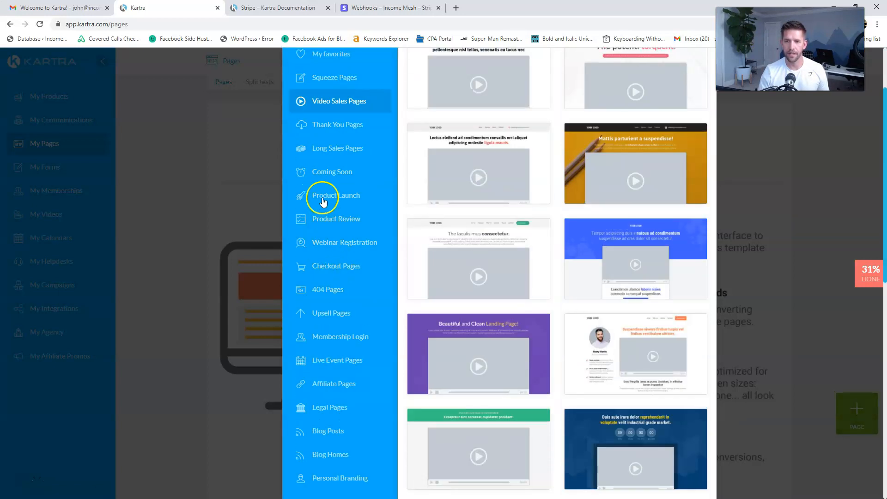
click(332, 218)
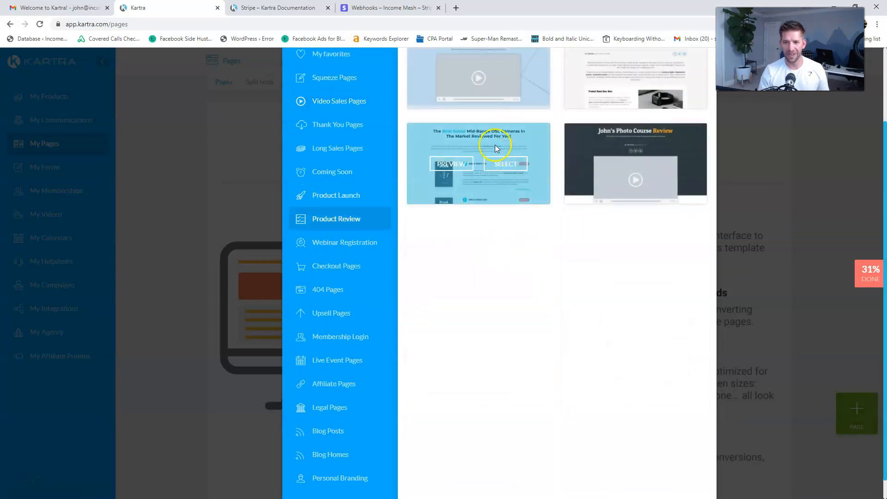
scroll(416, 185, up, 2)
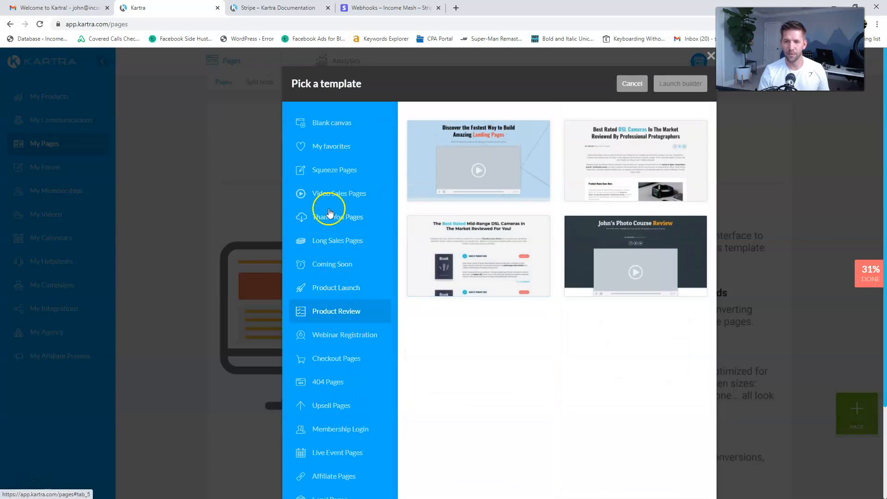
click(331, 242)
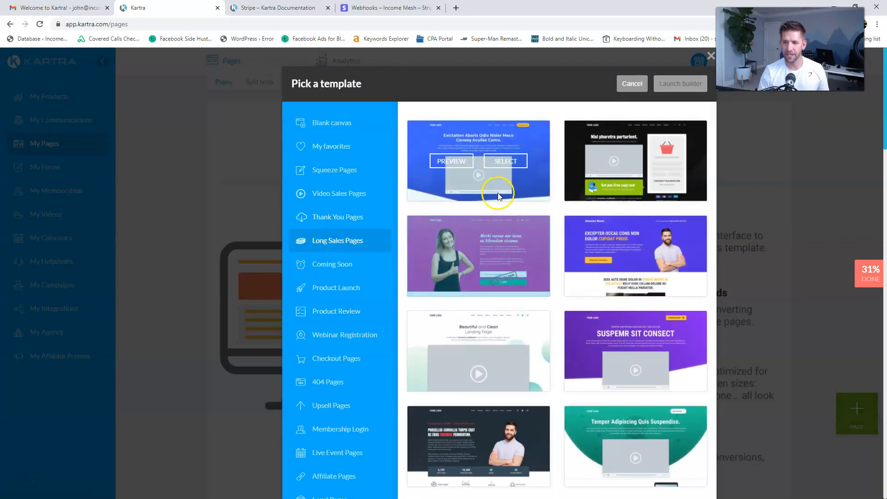
click(452, 162)
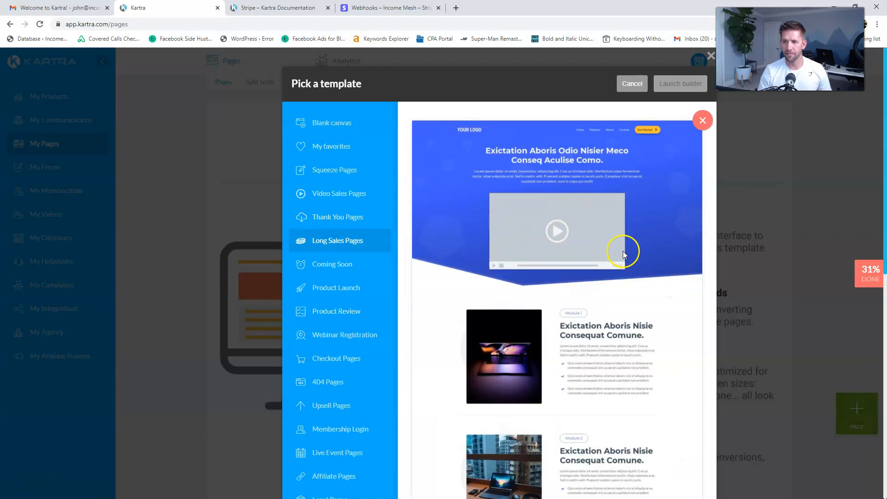
scroll(624, 254, down, 10)
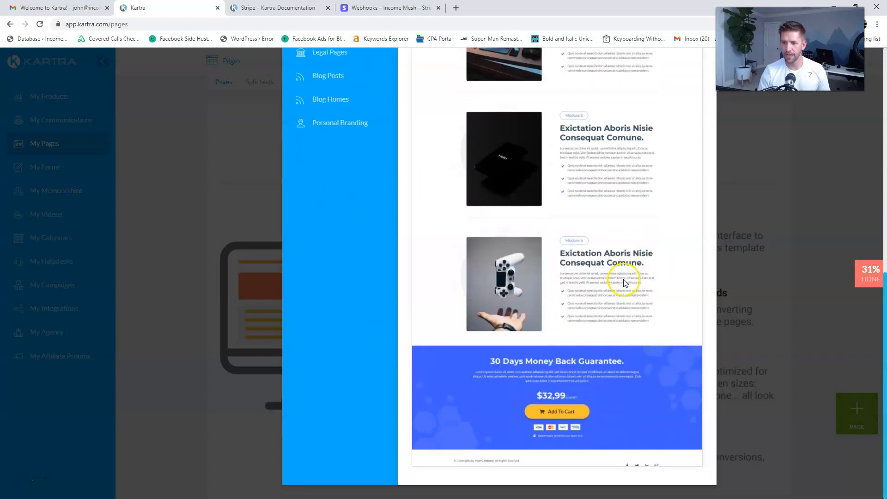
scroll(600, 338, up, 10)
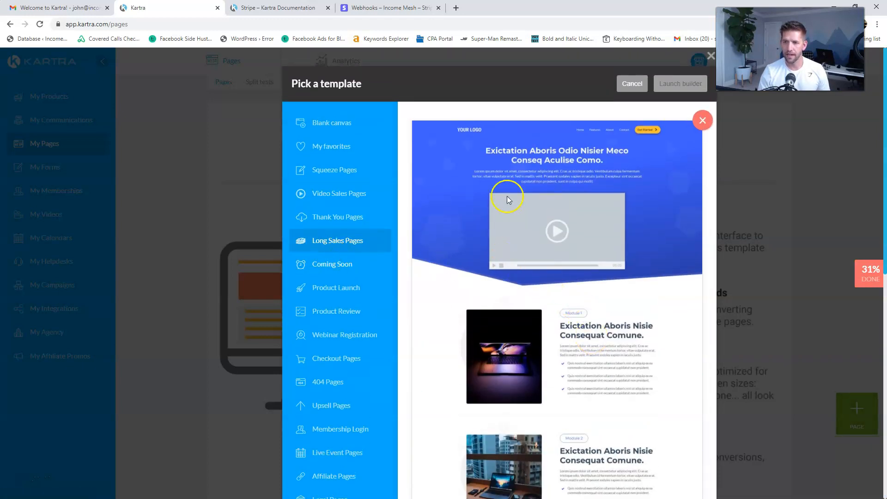
click(703, 120)
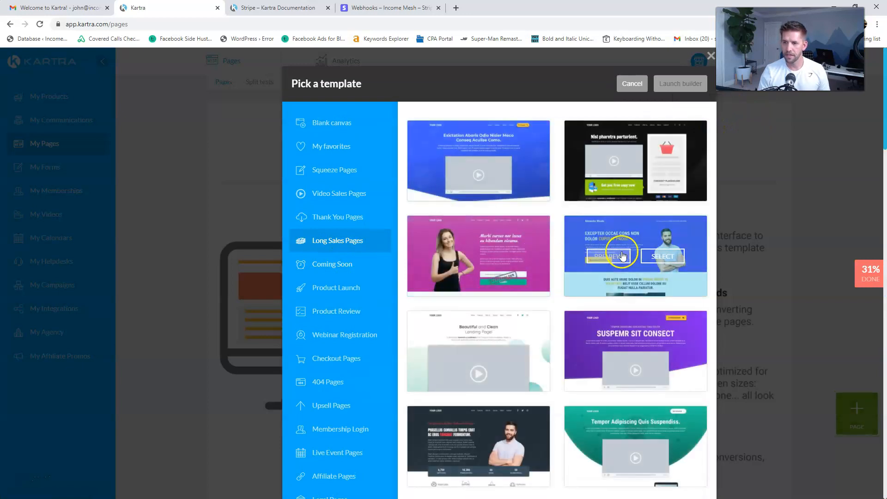
- Compare a video sales template, then select the first Long Sales Pages template and launch the builder
scroll(348, 206, down, 4)
scroll(345, 182, up, 4)
click(333, 194)
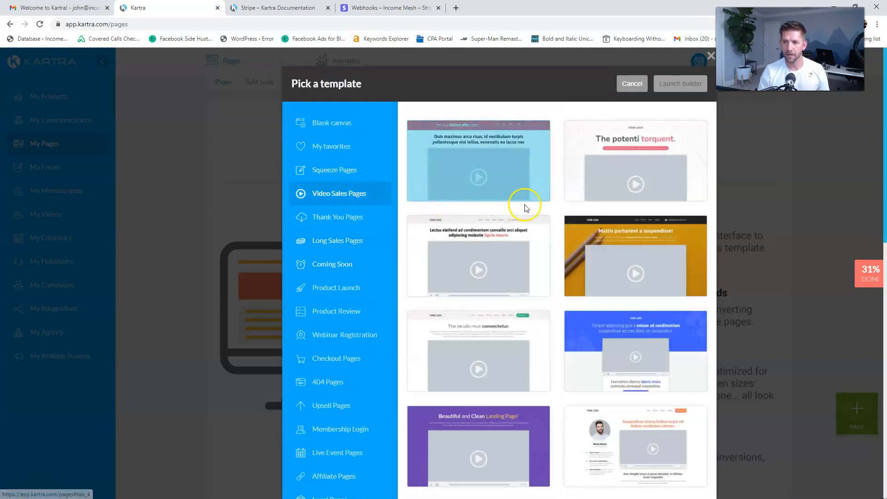
click(620, 160)
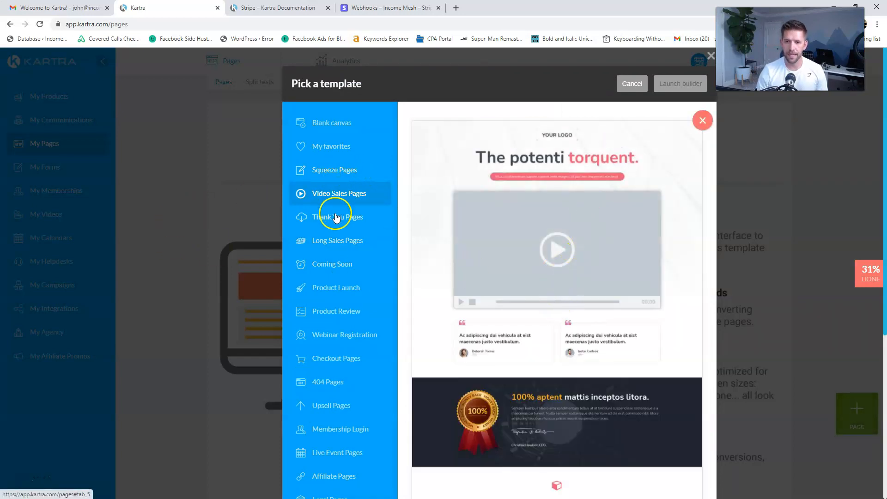
click(323, 240)
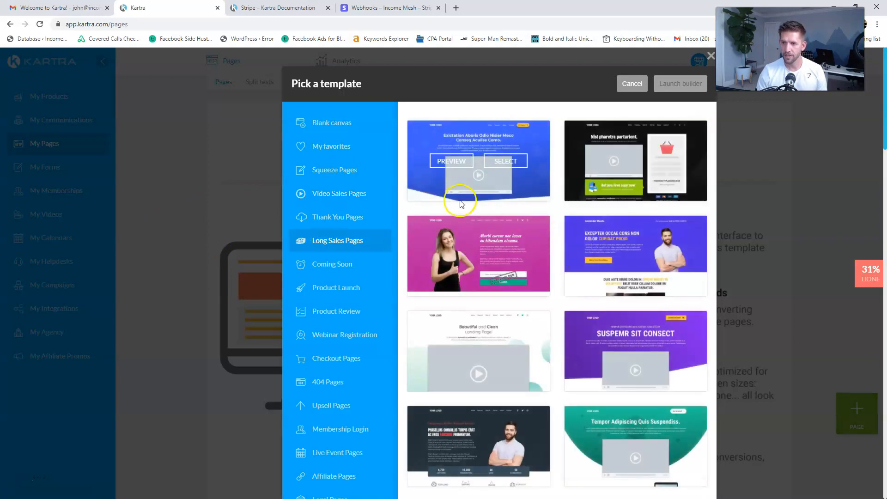
click(455, 166)
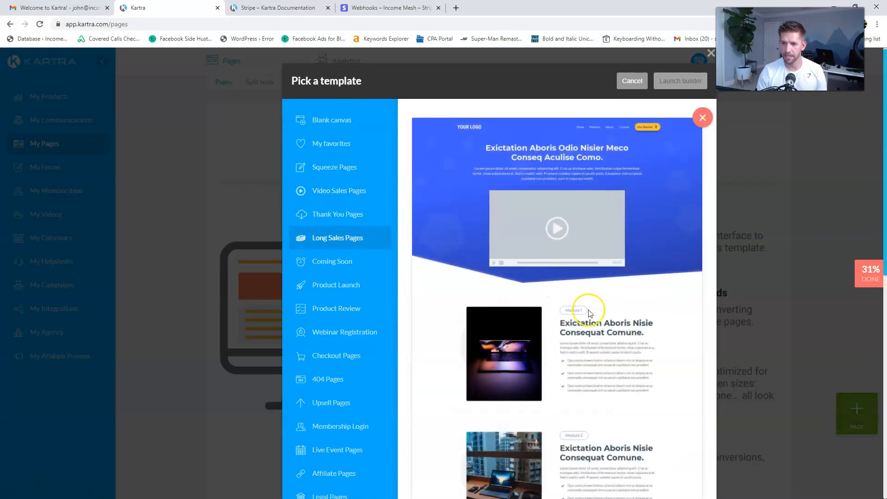
scroll(585, 314, down, 10)
scroll(599, 326, up, 10)
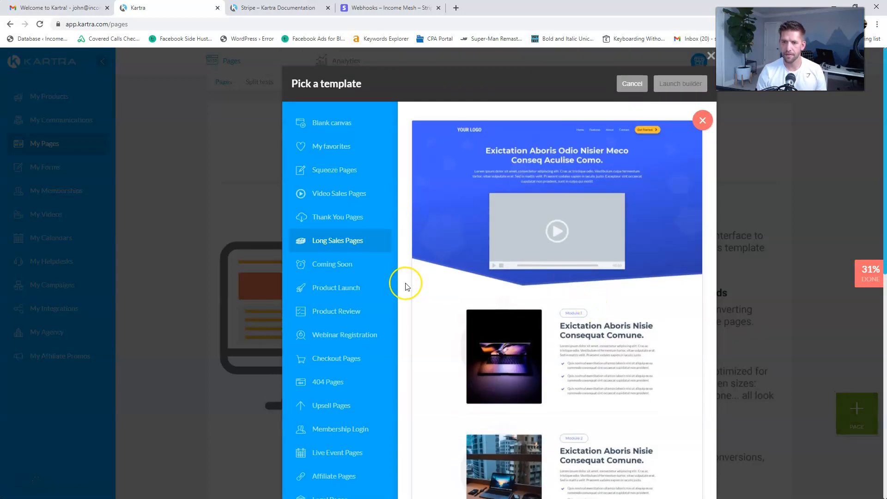
click(705, 121)
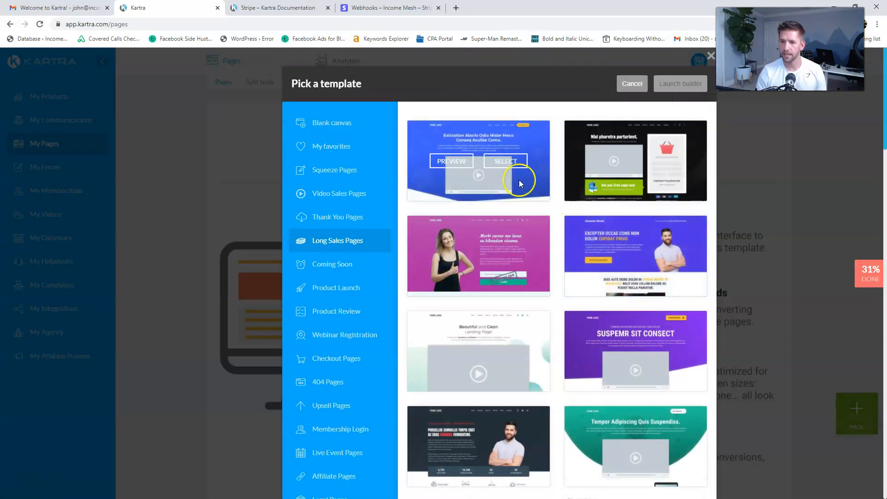
click(517, 162)
click(676, 83)
click(680, 86)
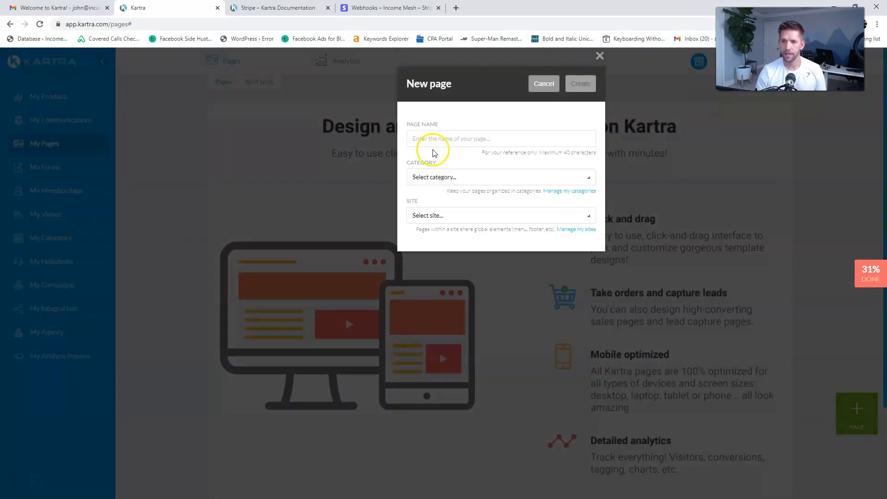
- Name the page 'Course Sales Page' and file it under a new Simple Funnel Academy category
click(442, 139)
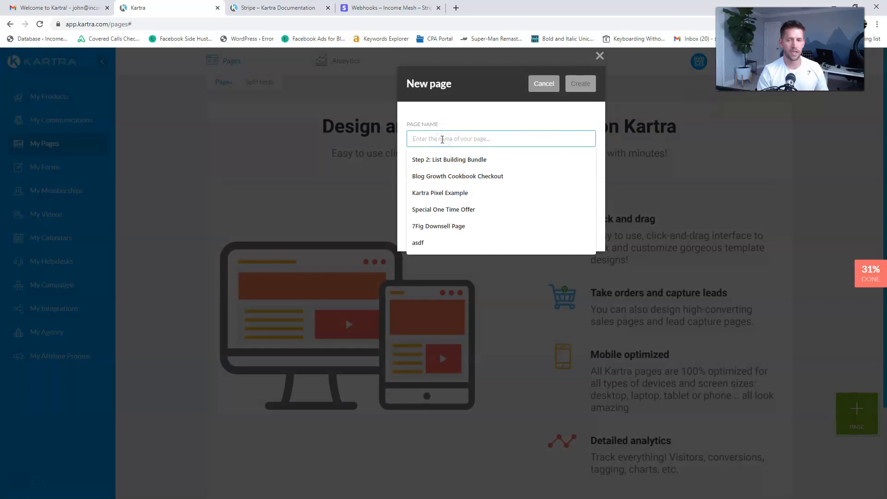
text(Course Sales Page)
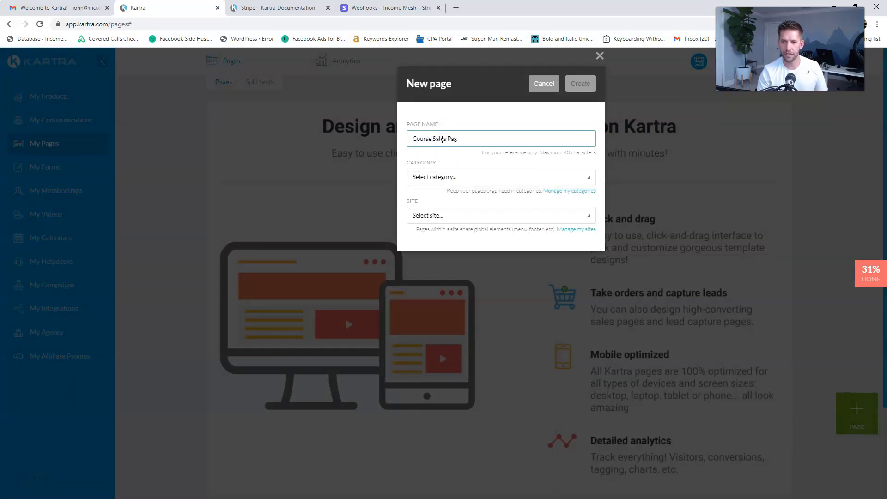
click(486, 179)
click(486, 179)
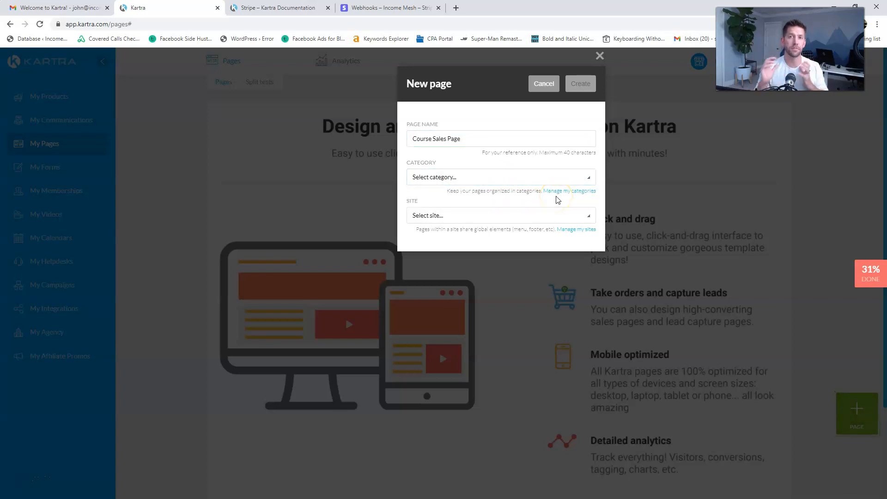
click(557, 192)
click(454, 173)
text(Simple Funnel Academy)
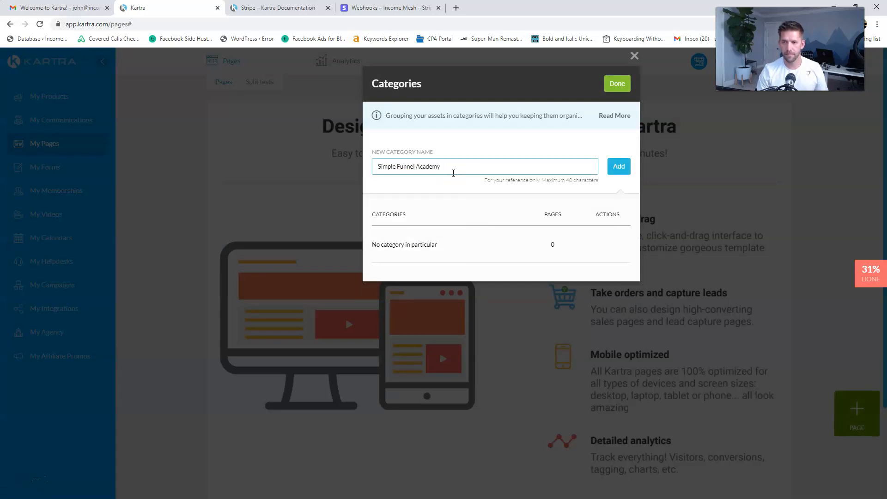
click(619, 167)
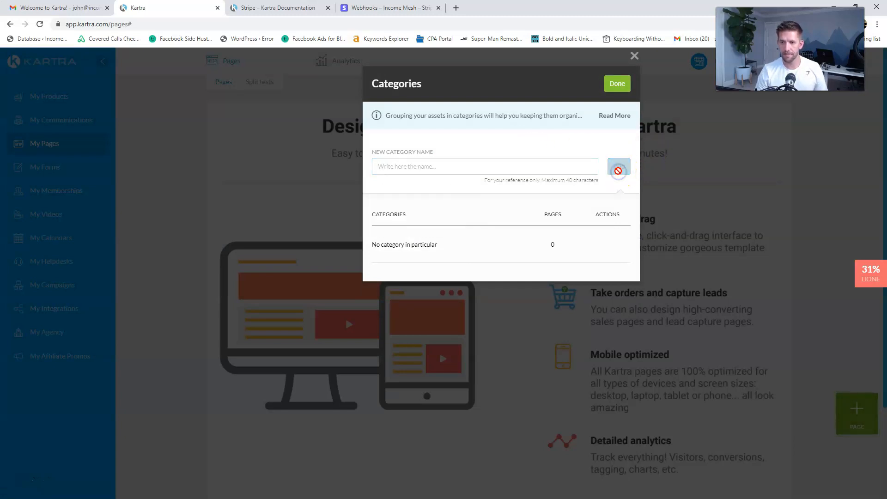
click(615, 85)
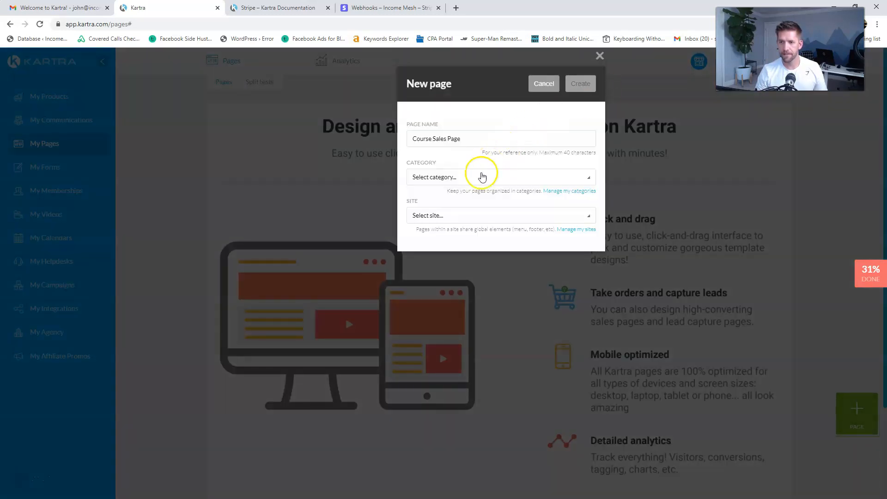
click(476, 179)
click(430, 228)
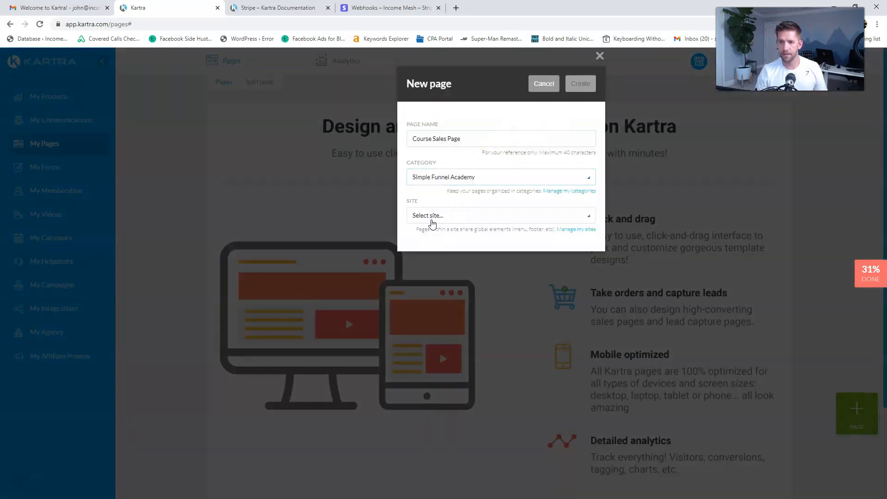
- Create a Simple Funnel Academy site, assign the page to it, and create the page
click(432, 219)
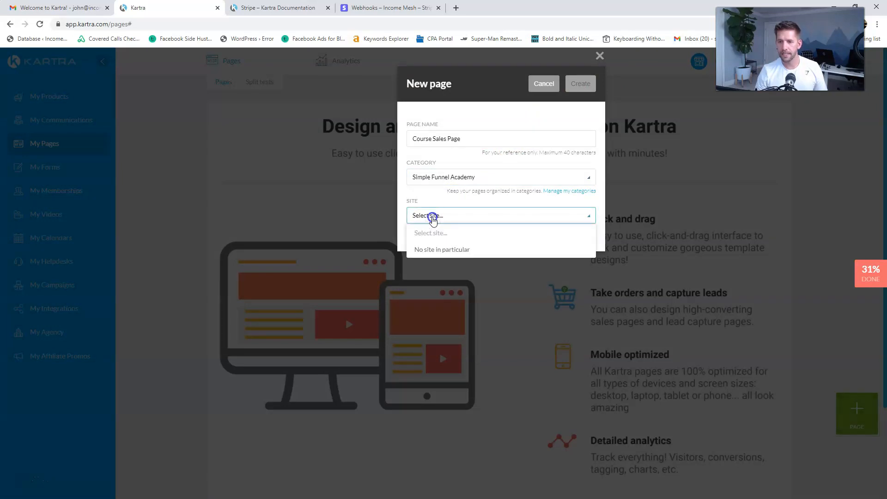
click(589, 233)
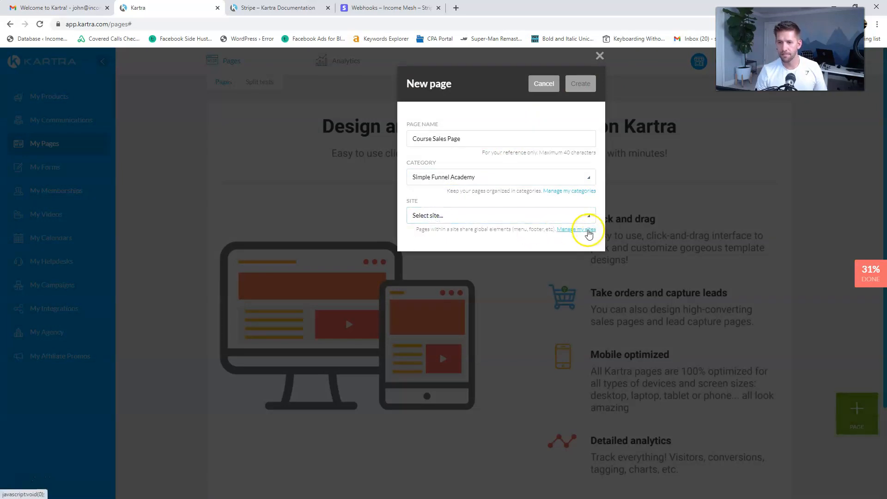
click(588, 231)
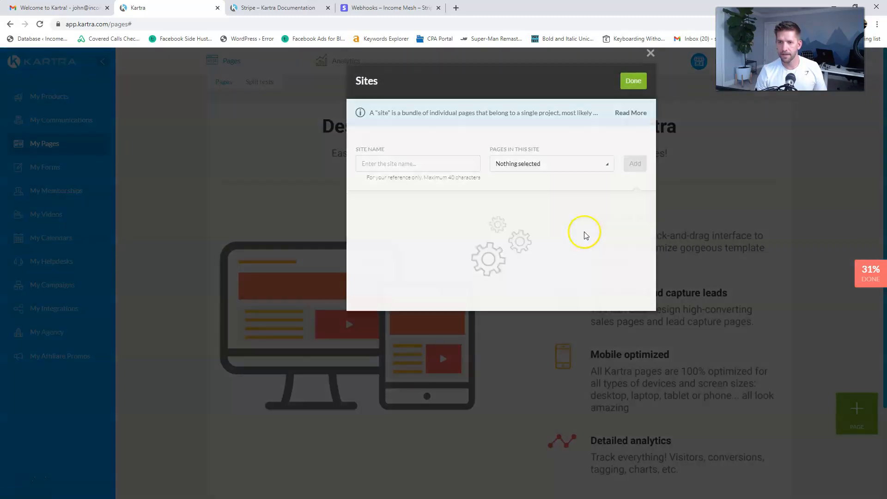
click(447, 168)
text(Simple Funnel Academy)
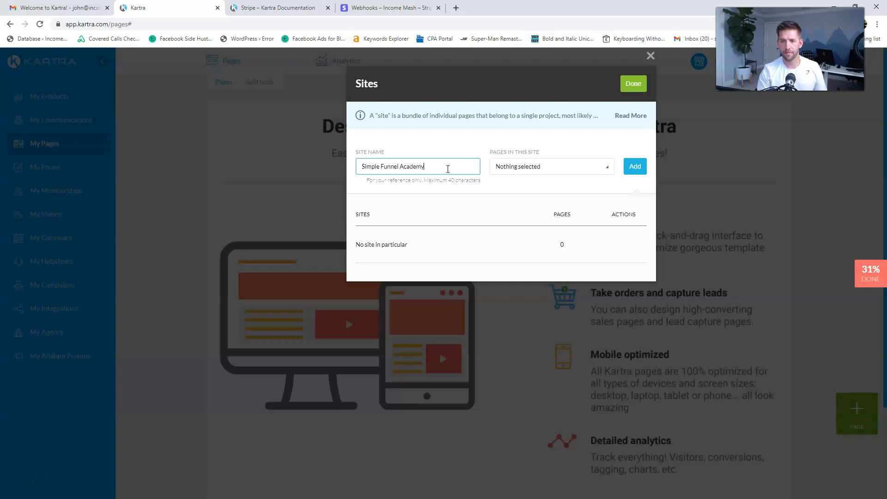
click(536, 168)
click(540, 168)
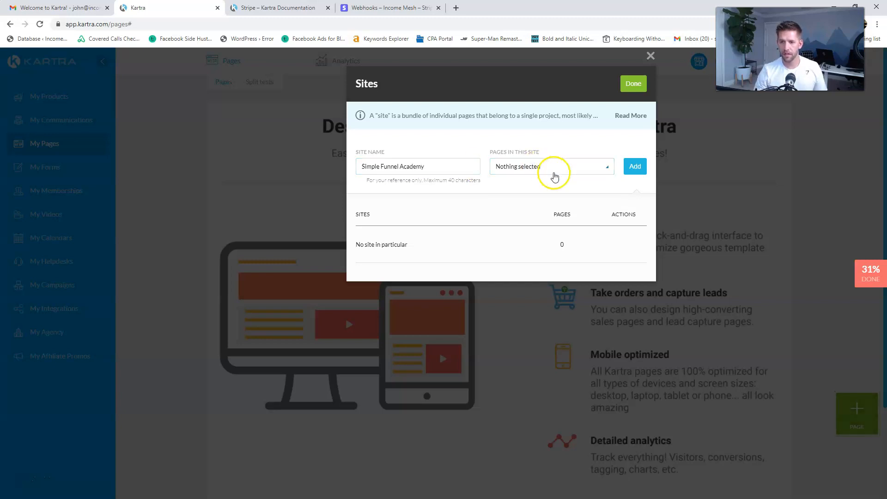
click(631, 169)
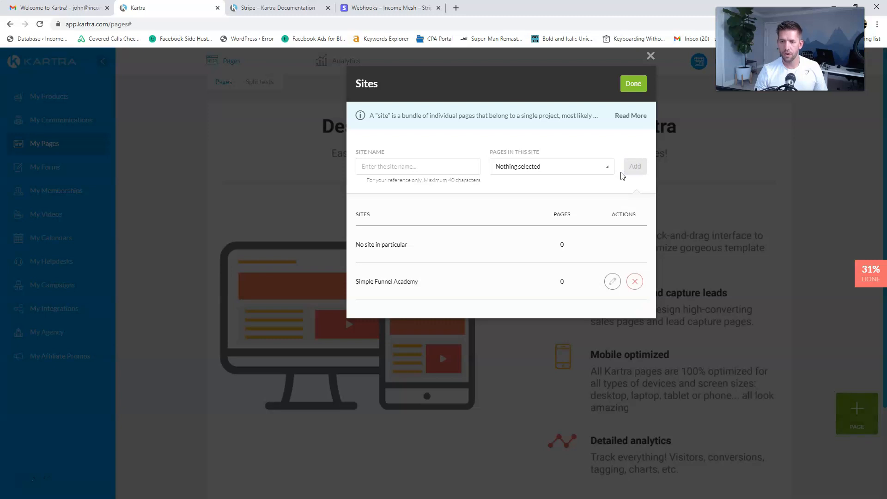
click(630, 84)
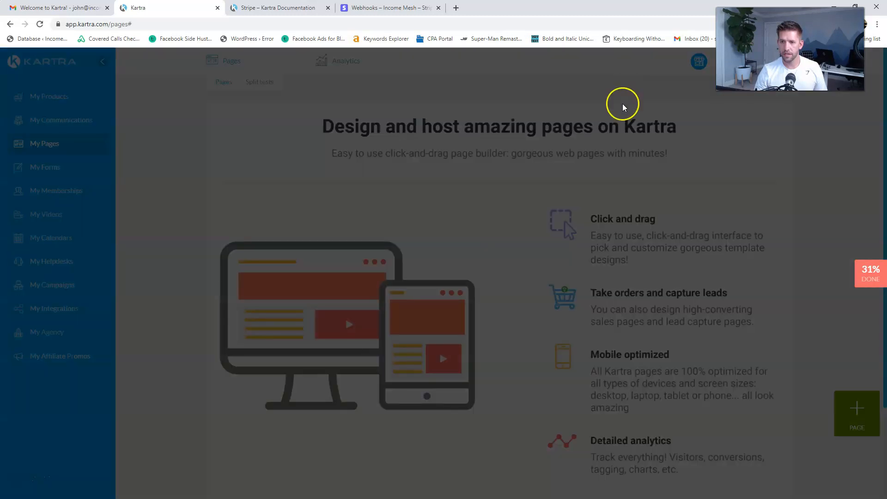
click(461, 215)
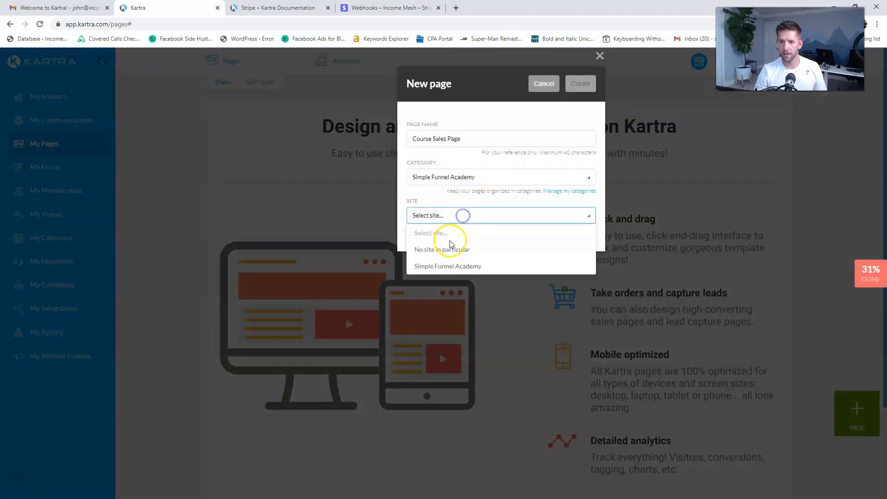
click(435, 266)
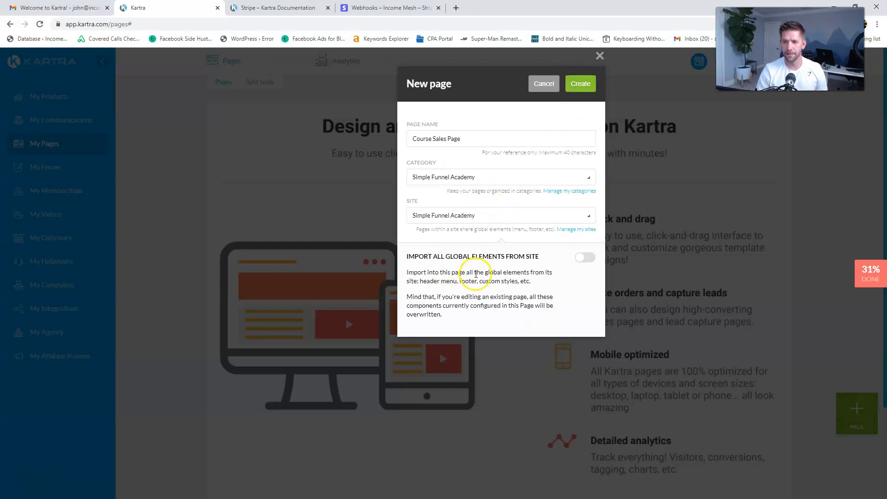
click(580, 83)
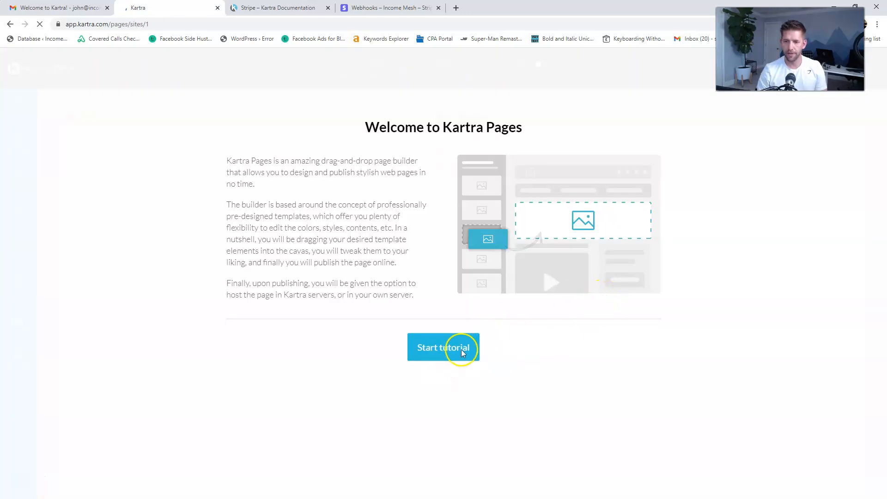
- Dismiss the builder tutorial for good and scroll the template down to the Add To Cart offer
click(454, 351)
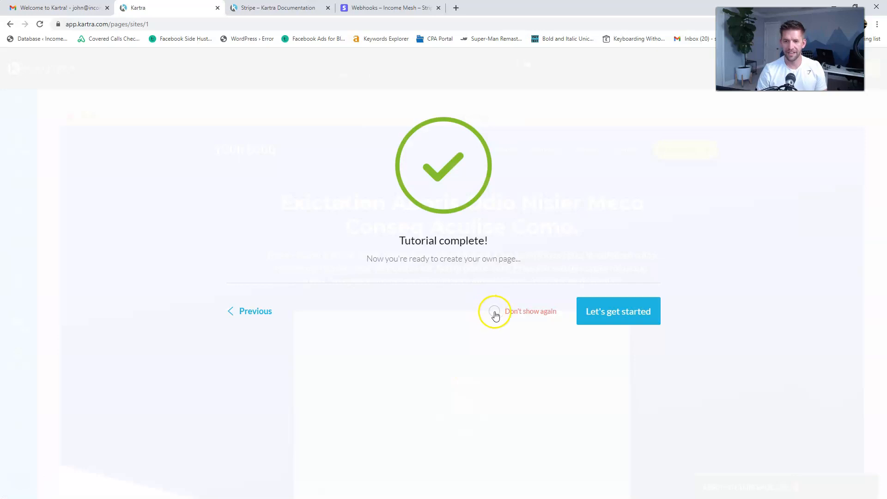
click(496, 316)
click(627, 313)
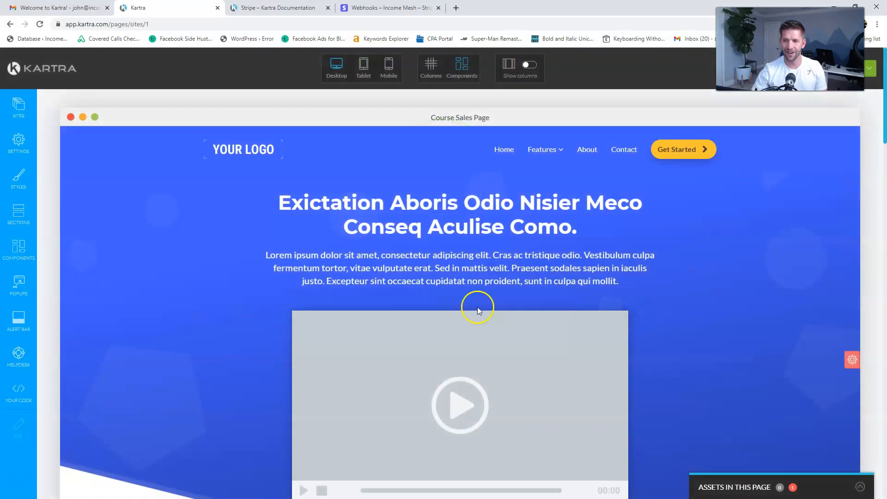
scroll(679, 312, down, 4)
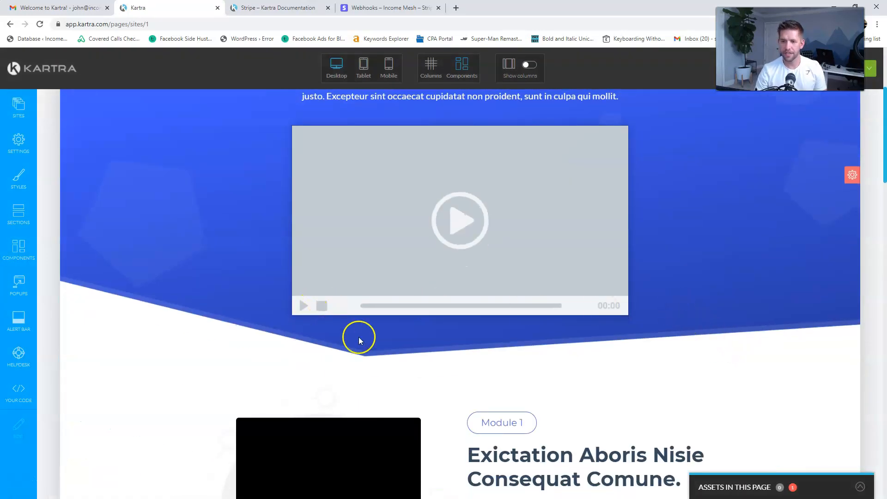
scroll(361, 341, down, 20)
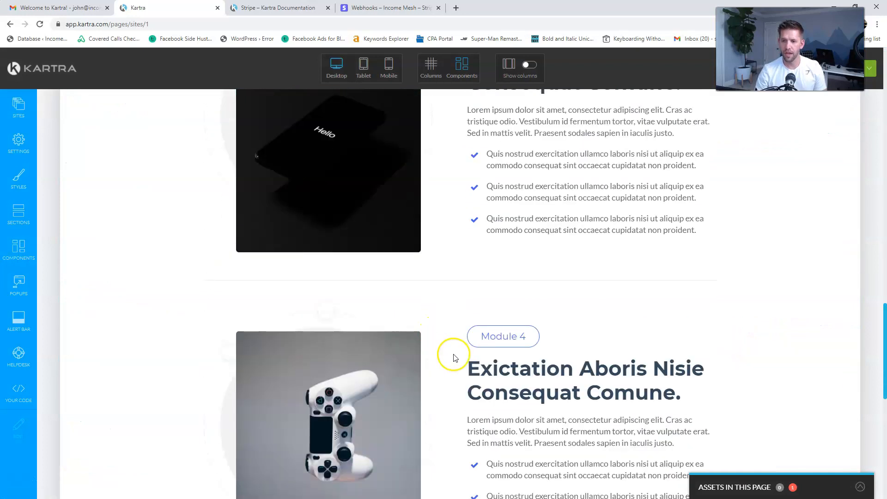
scroll(455, 357, down, 12)
mouse_move(431, 295)
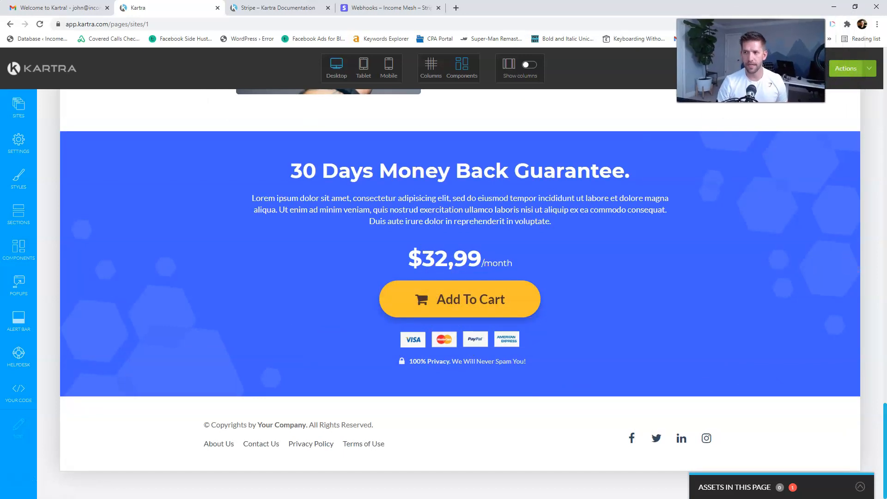
- Save and publish the Course Sales Page and open its live link in a new tab
click(876, 76)
click(811, 132)
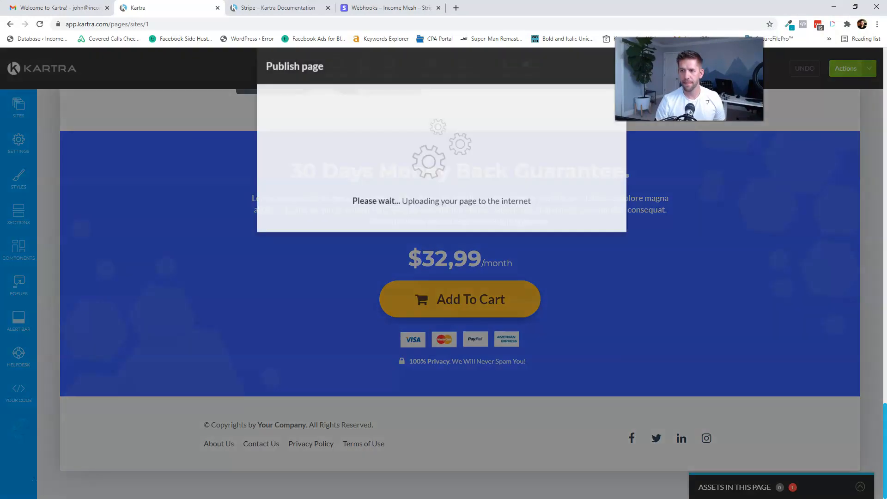
click(349, 175)
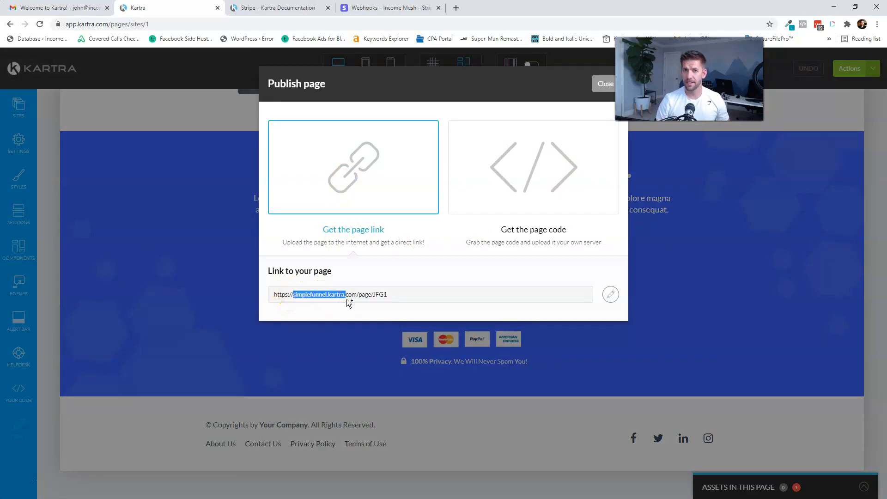
click(321, 294)
right_click(320, 295)
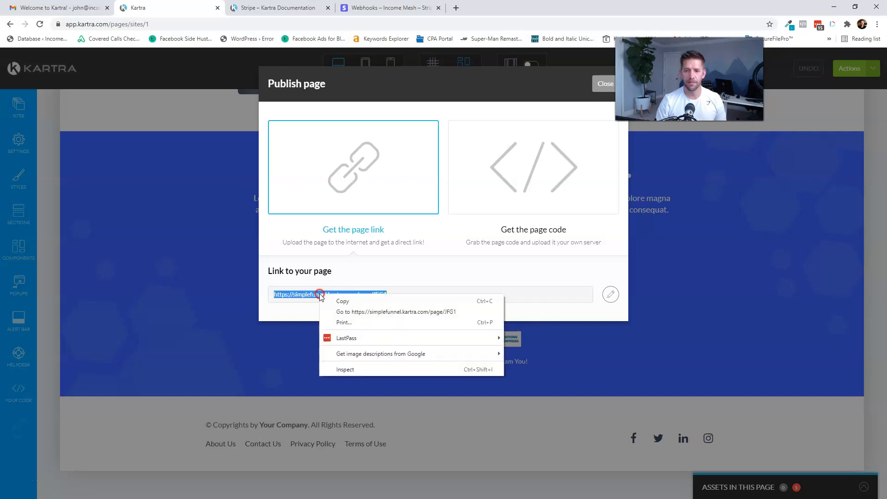
click(340, 311)
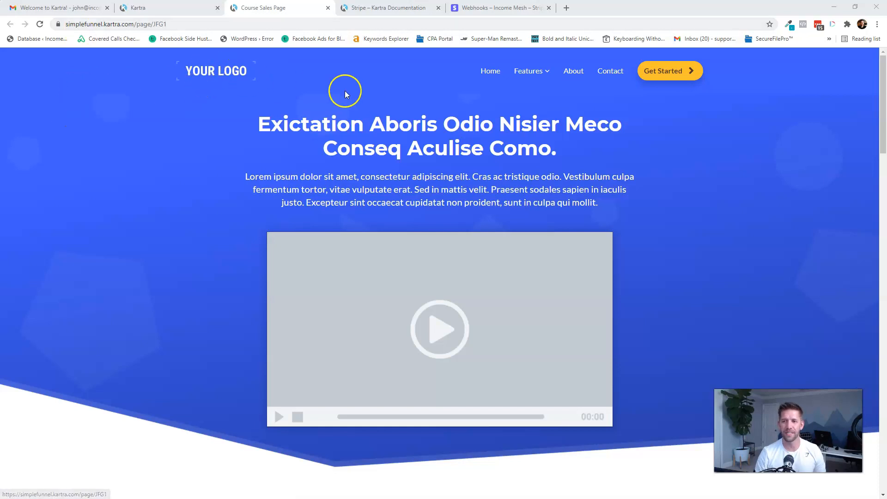
- Back in the editor, close the publish dialog and confirm returning to the dashboard
click(190, 5)
click(602, 85)
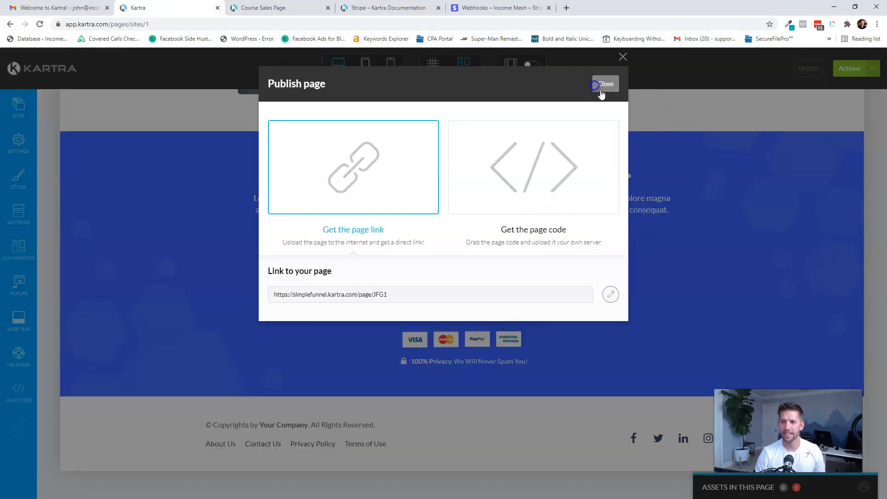
click(846, 68)
click(822, 166)
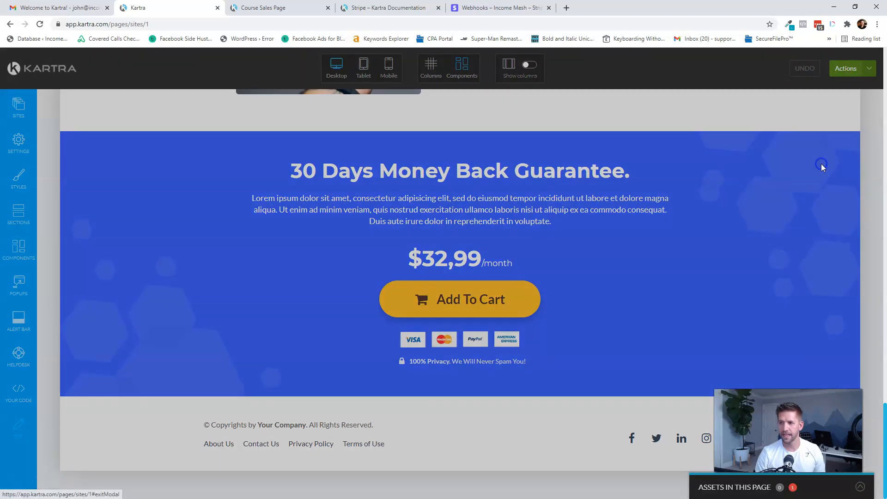
click(531, 86)
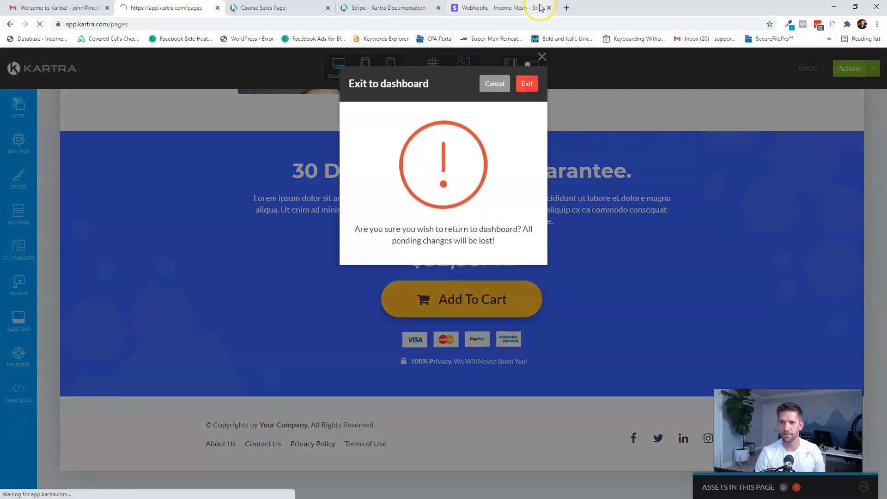
- Close the Webhooks tab, filter pages to Simple Funnel Academy, and start another page
click(549, 8)
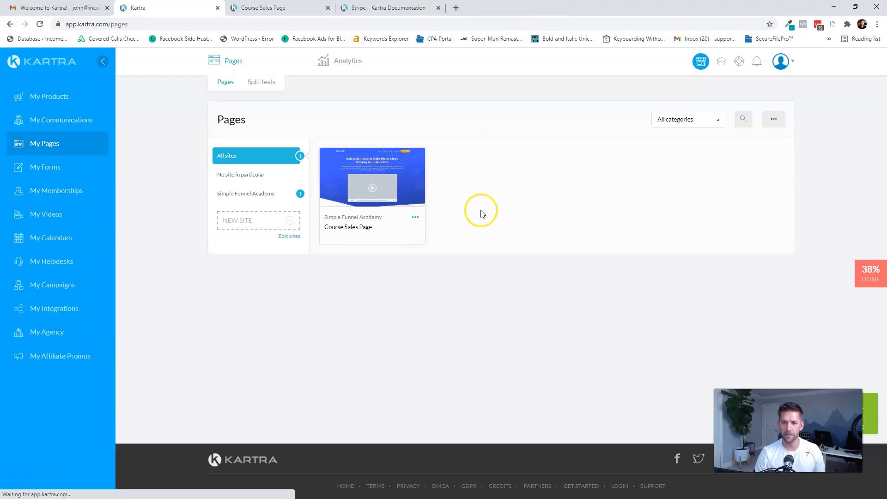
click(257, 193)
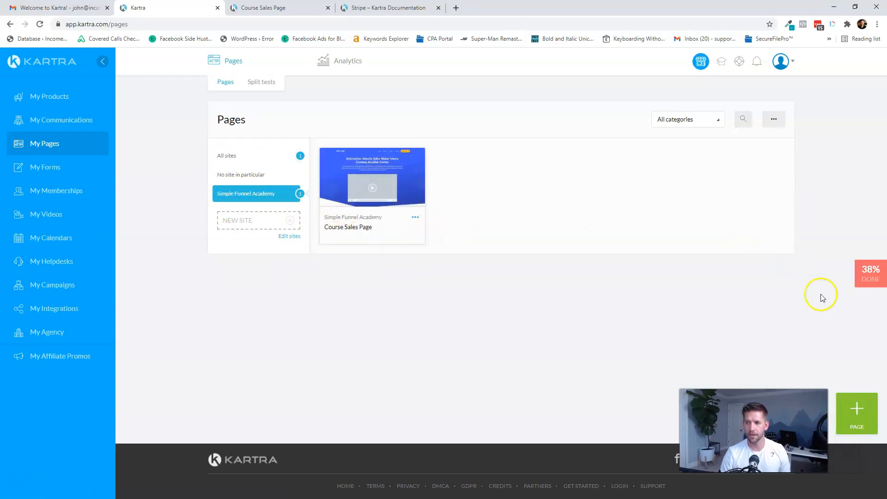
click(848, 416)
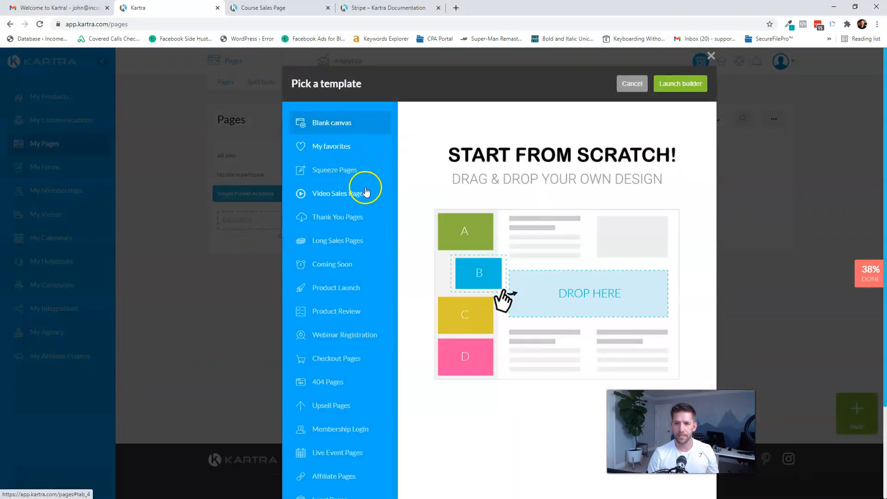
- Preview and select the first Checkout Pages template, then launch the builder
click(336, 363)
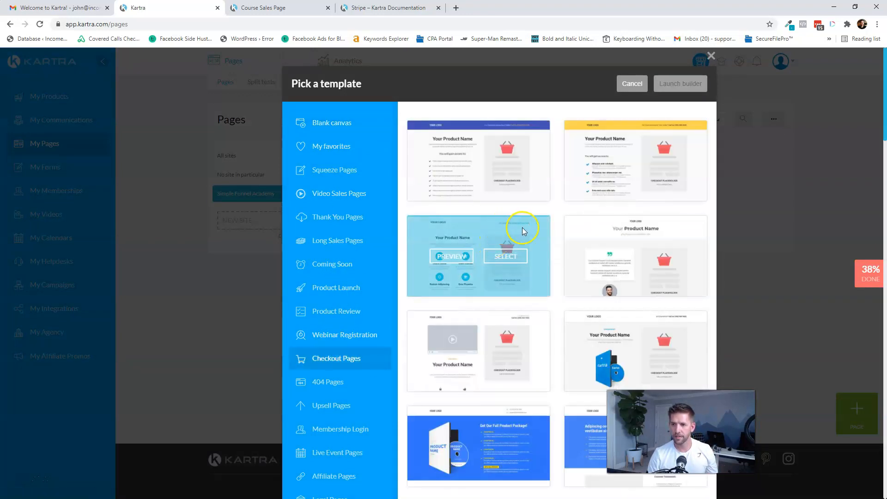
scroll(581, 276, down, 7)
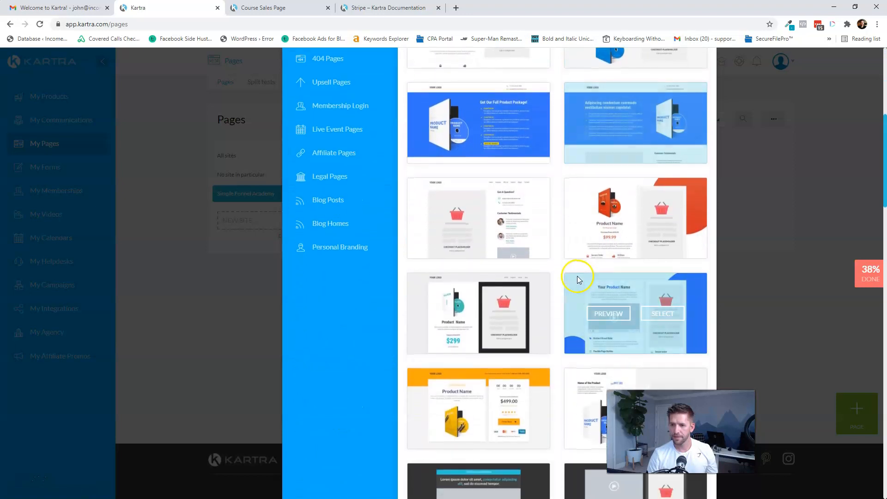
scroll(578, 280, down, 15)
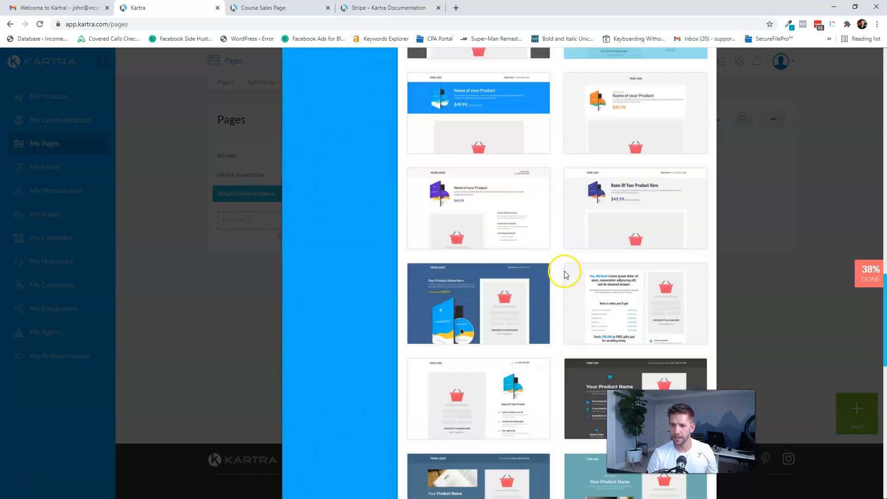
scroll(564, 270, down, 5)
scroll(560, 263, up, 3)
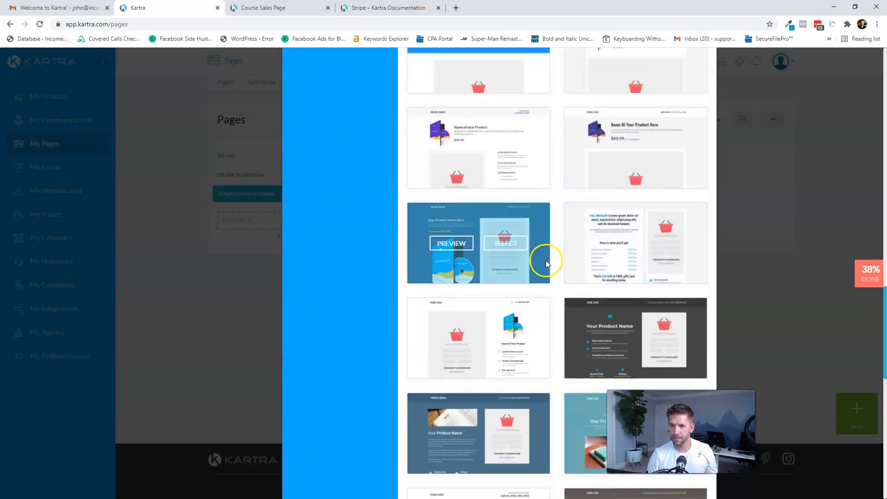
scroll(592, 287, up, 10)
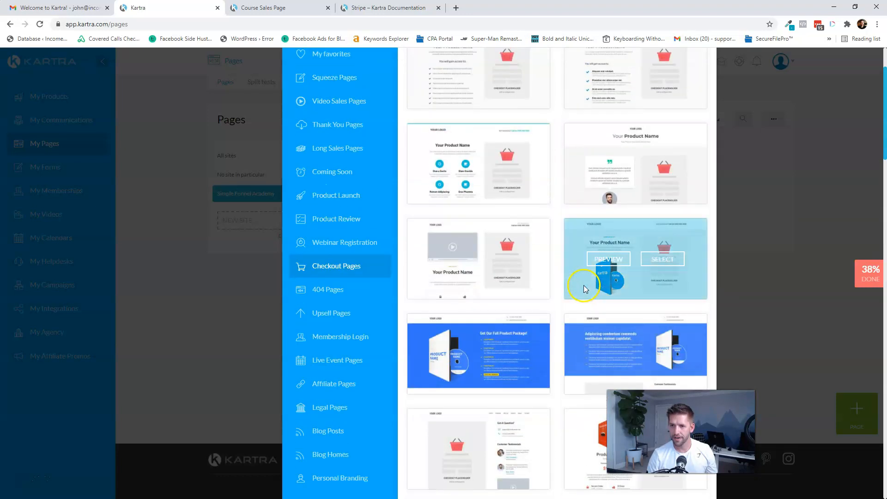
scroll(585, 289, up, 4)
click(460, 162)
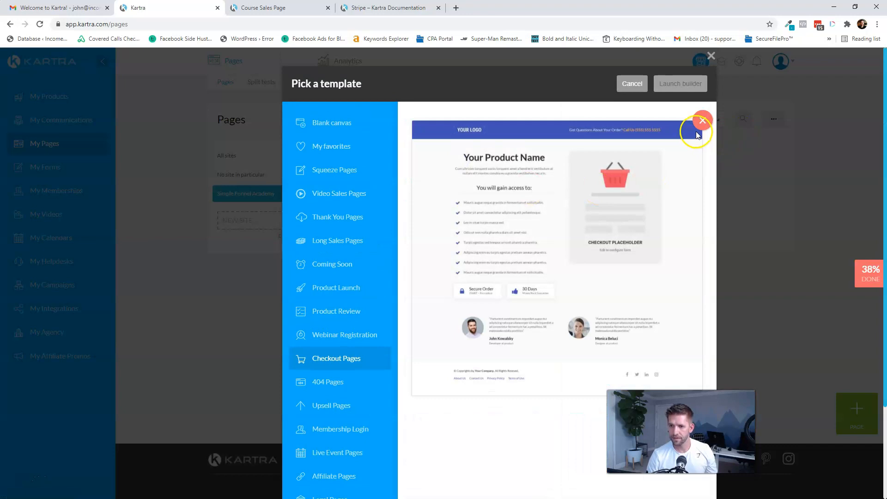
click(702, 121)
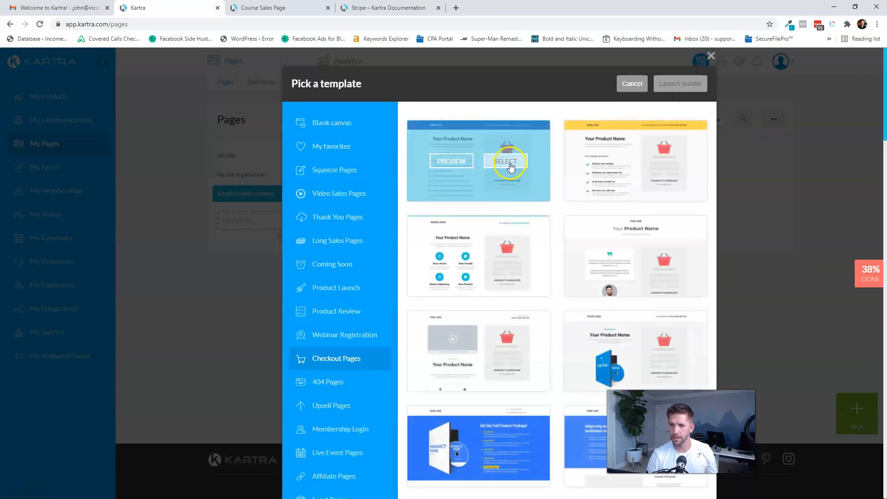
click(508, 161)
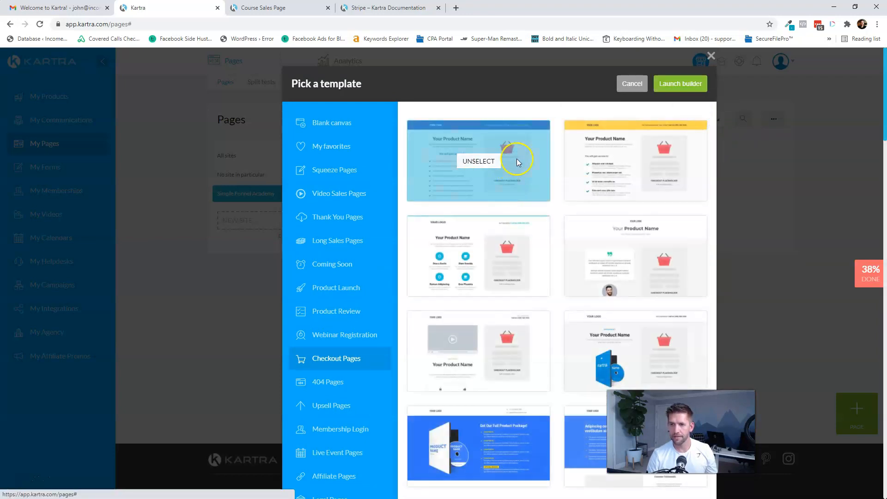
click(677, 84)
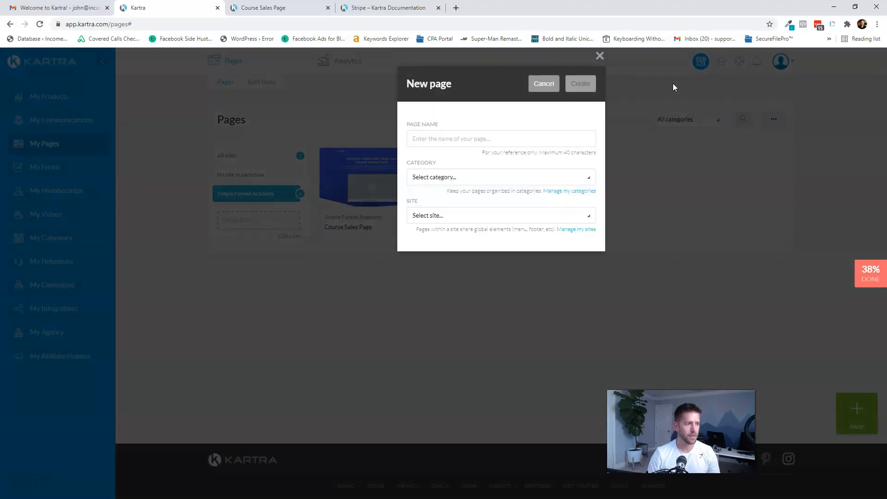
- Name the page 'Check out for Course', assign Simple Funnel Academy category and site, and create it
click(462, 139)
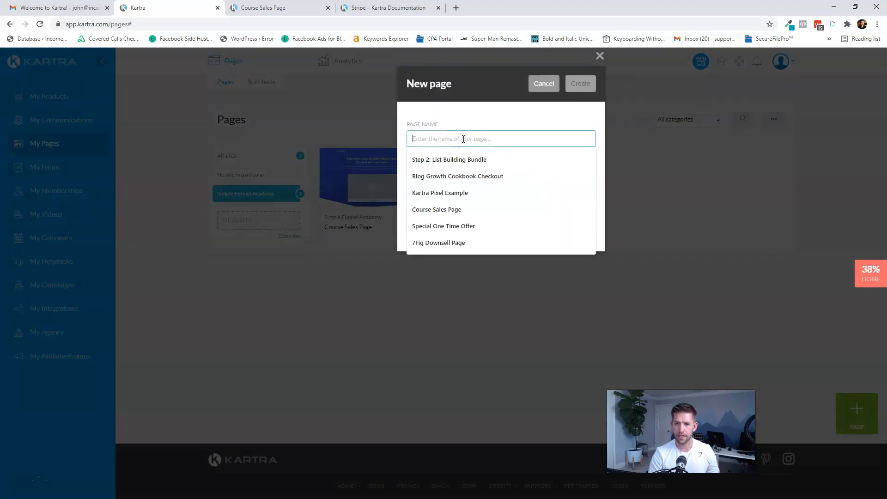
text(Check)
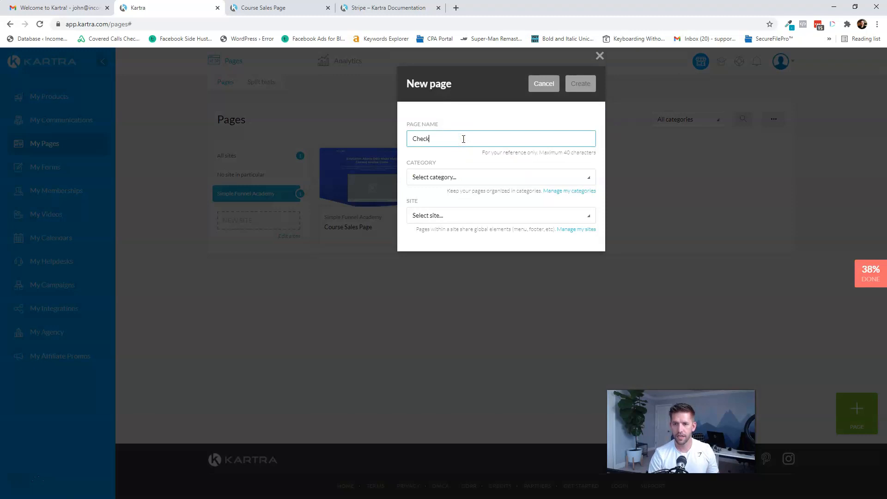
click(455, 178)
click(440, 227)
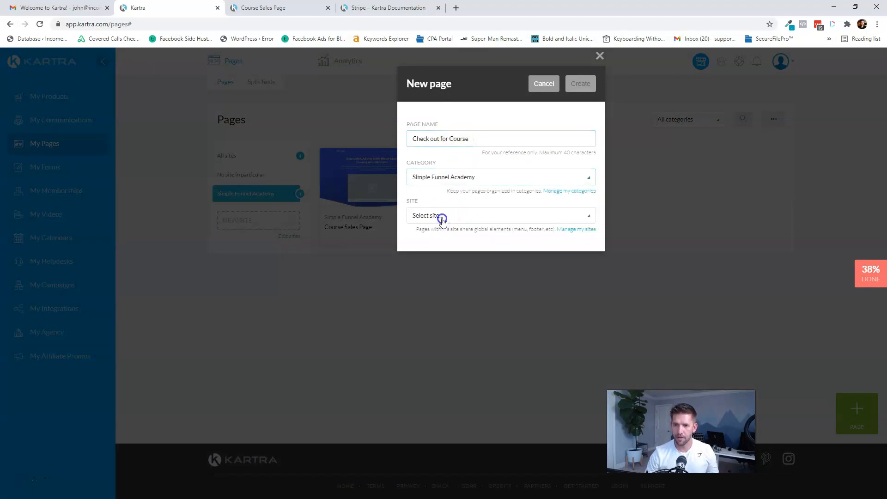
click(442, 217)
click(428, 265)
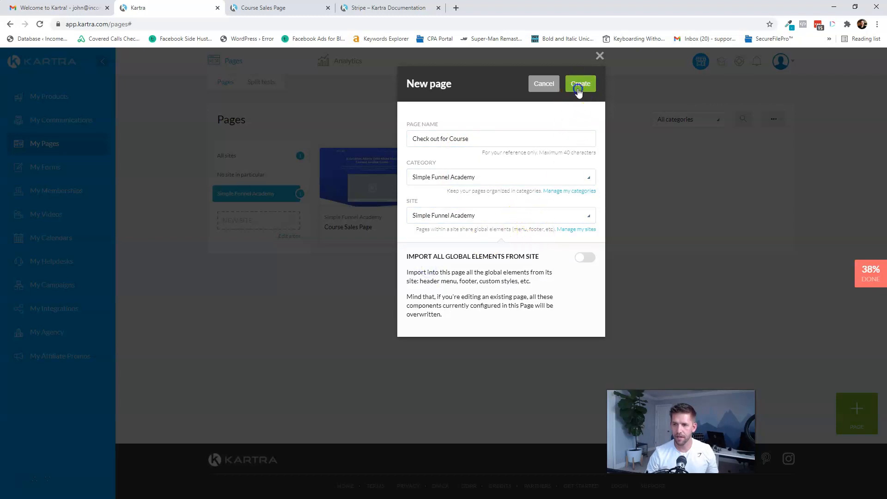
click(578, 88)
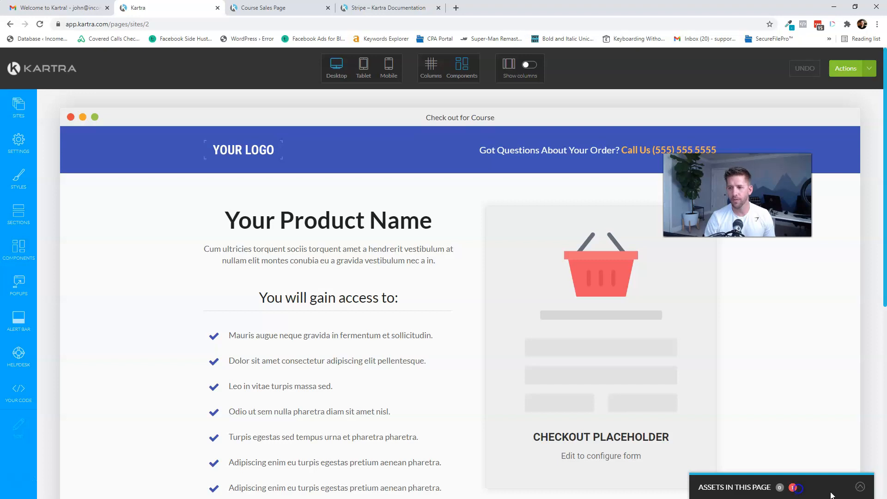
- Review the page assets and checkout form's product settings, then publish the page live
click(861, 489)
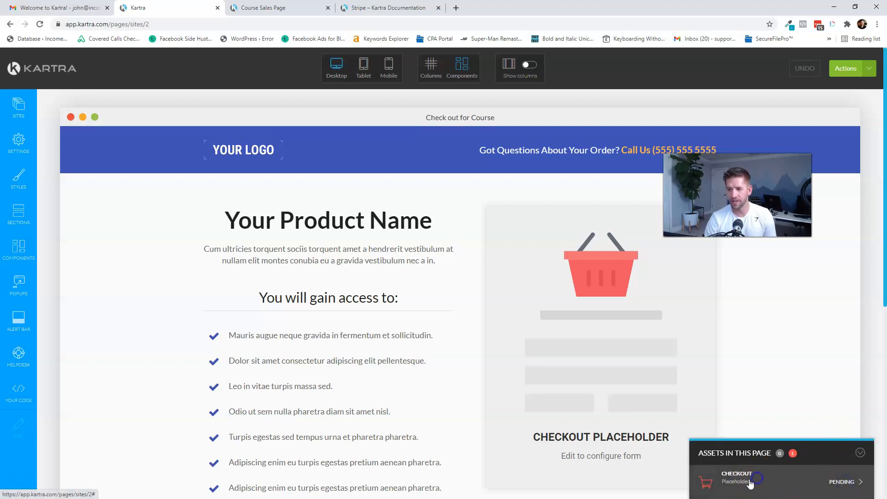
click(604, 342)
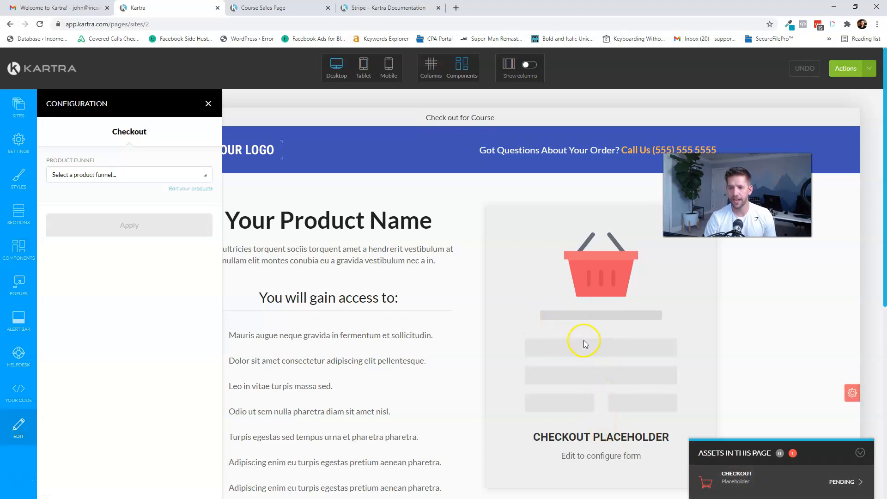
click(639, 352)
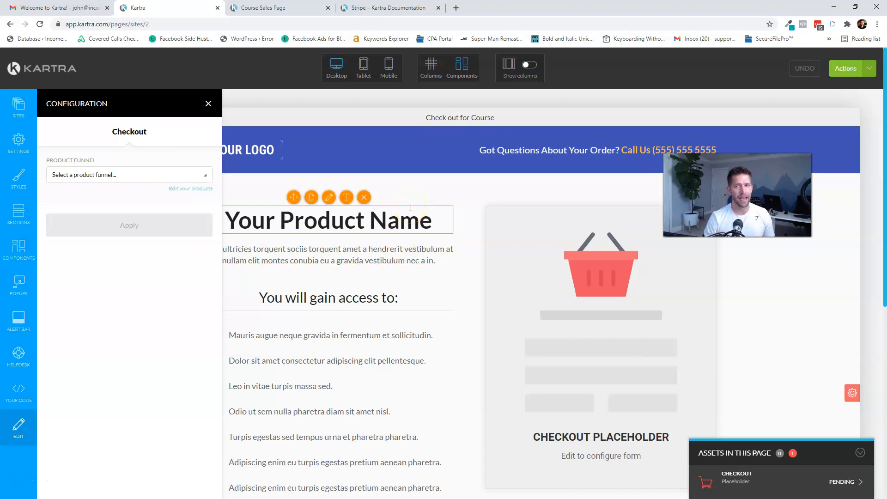
click(846, 68)
click(810, 148)
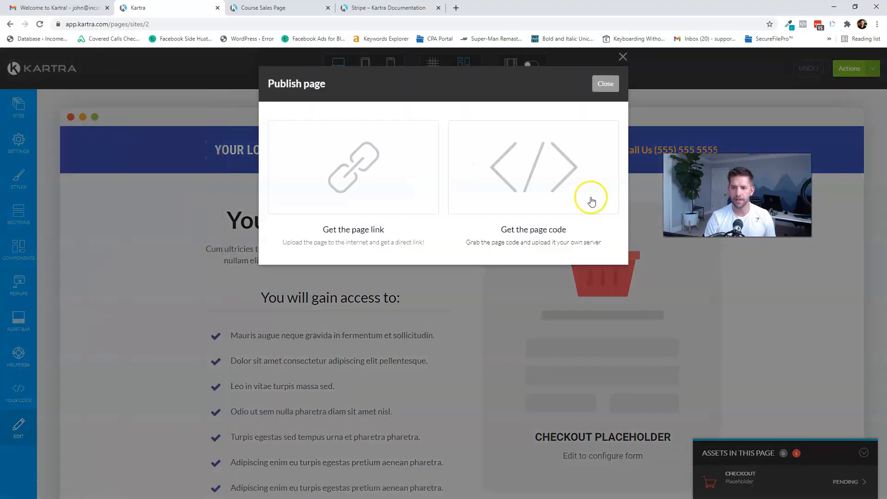
- Change the page link ending to 'checkout' and open the live checkout page in a new tab
click(367, 153)
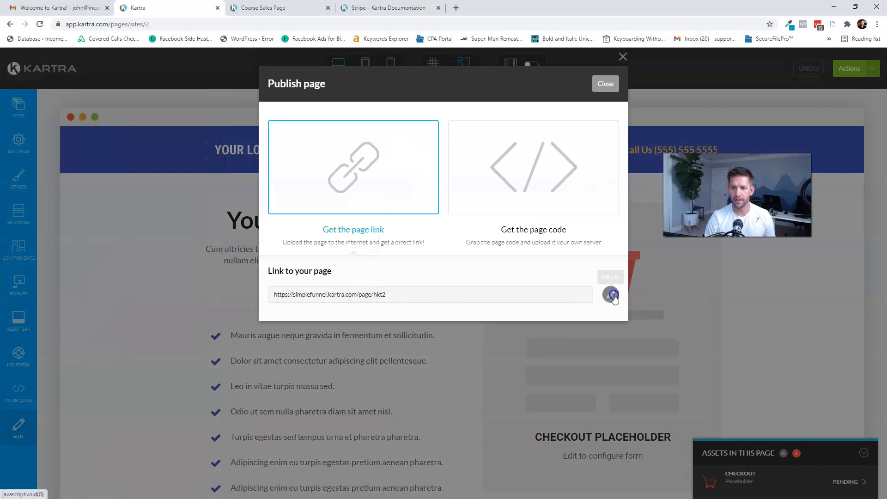
click(611, 294)
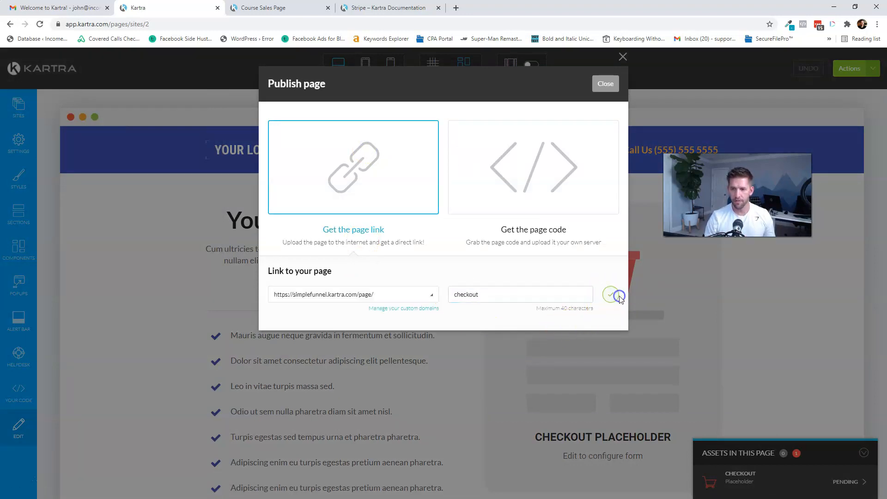
double_click(575, 295)
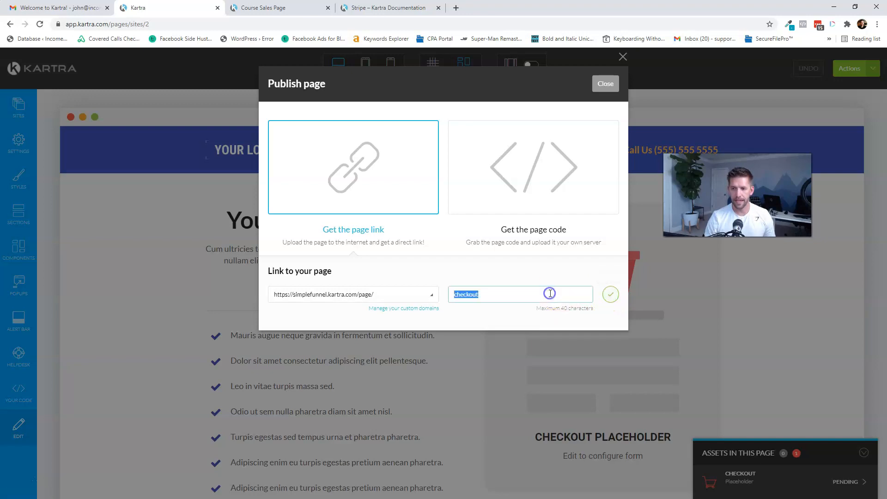
click(611, 295)
double_click(325, 296)
right_click(326, 298)
click(363, 312)
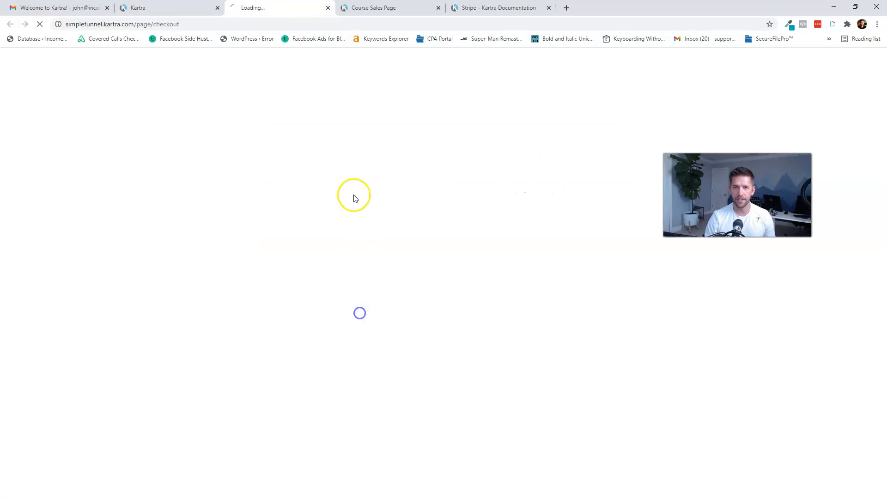
scroll(574, 305, down, 3)
scroll(564, 287, up, 3)
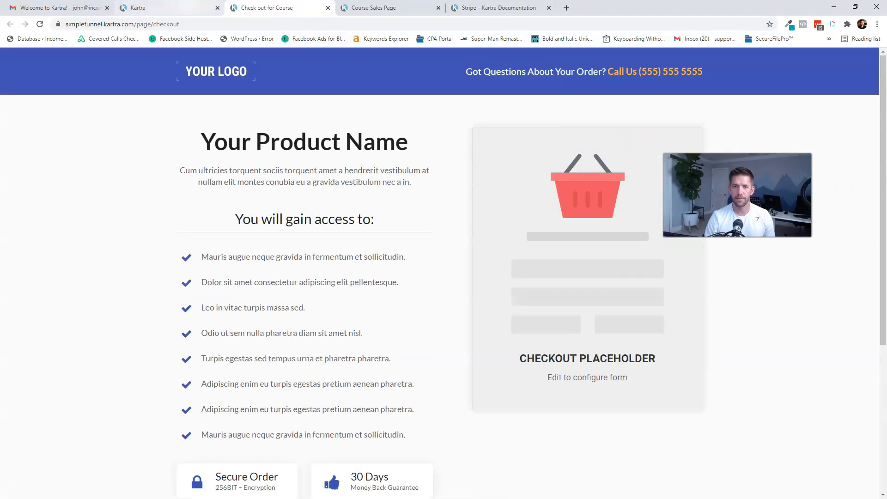
- Close the publish dialog and exit the builder back to the Pages dashboard
click(153, 7)
click(602, 85)
click(850, 68)
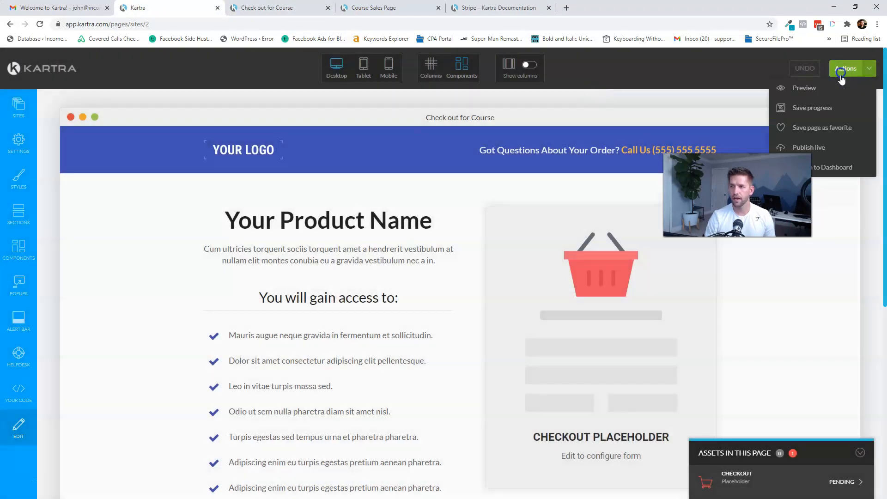
click(832, 169)
click(527, 83)
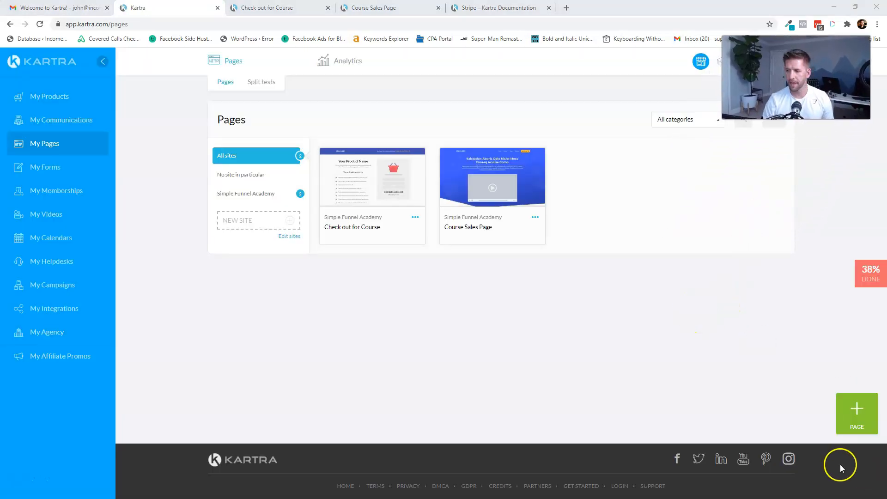
- Start a third page and preview templates in the Upsell Pages category
click(853, 428)
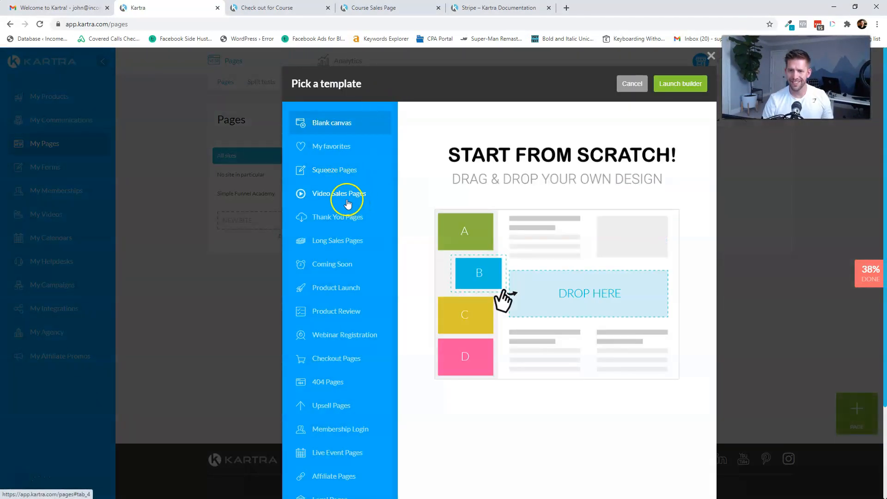
scroll(334, 217, down, 2)
scroll(330, 278, up, 1)
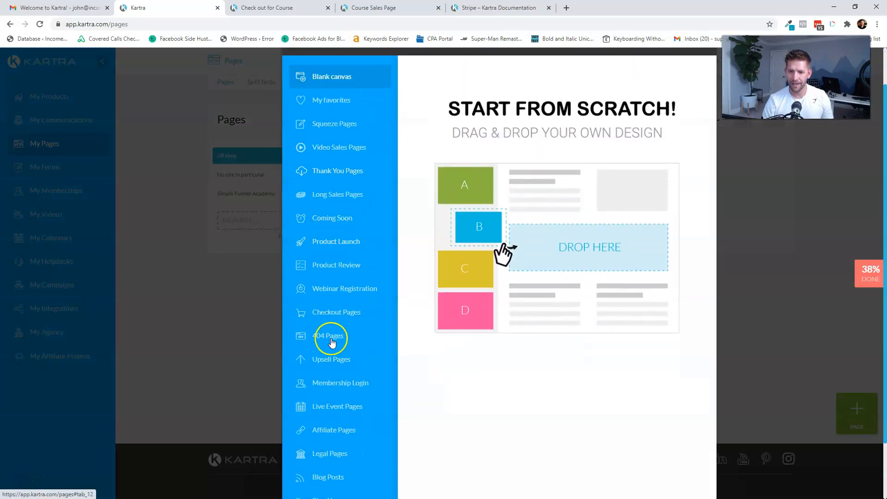
click(333, 360)
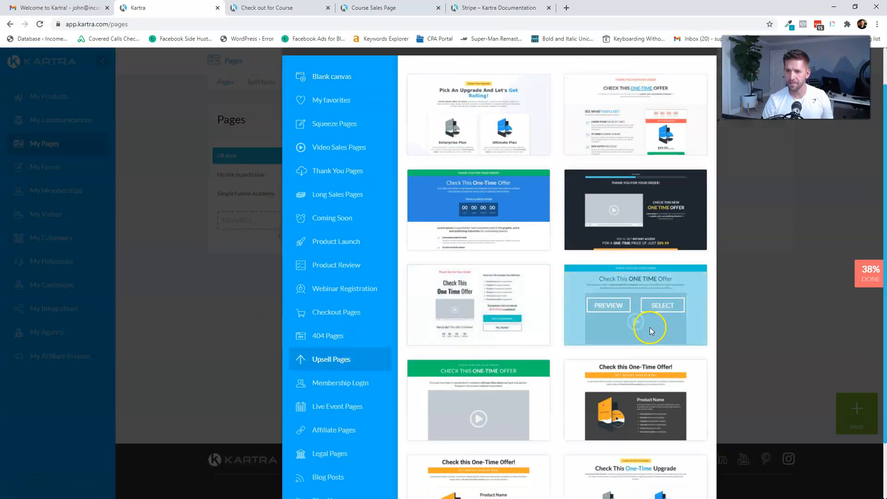
scroll(646, 327, down, 1)
scroll(649, 327, down, 1)
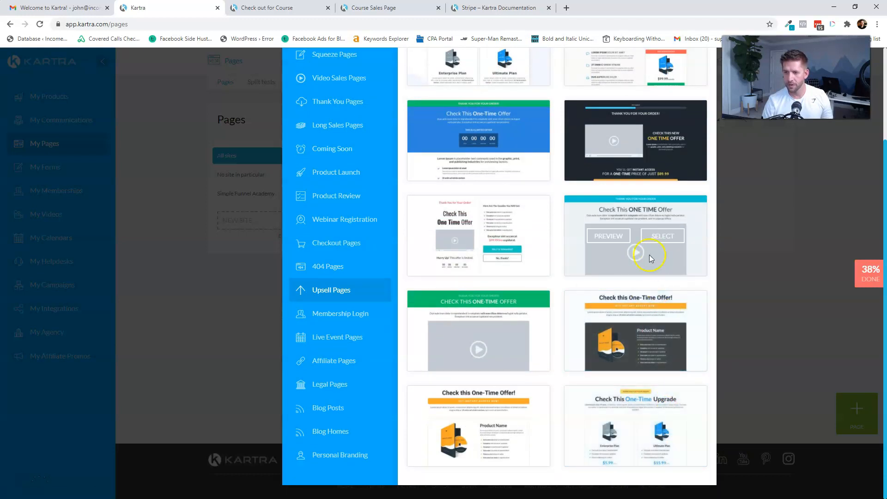
click(622, 238)
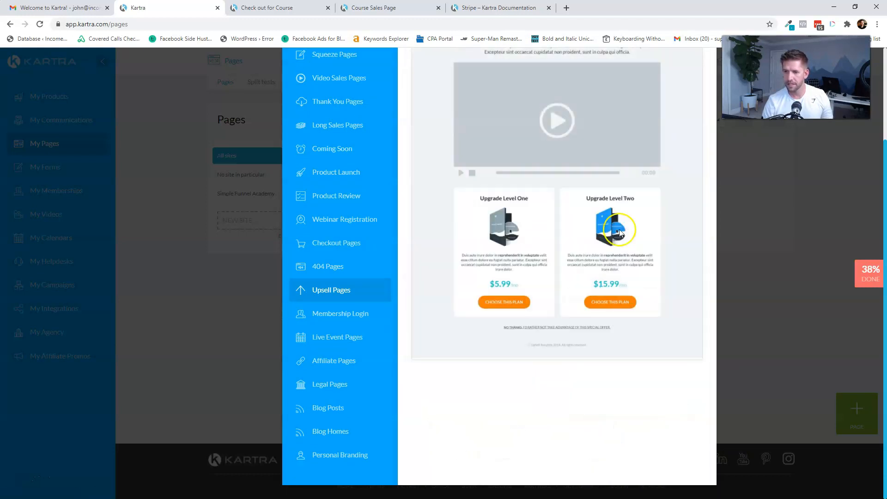
scroll(551, 247, up, 3)
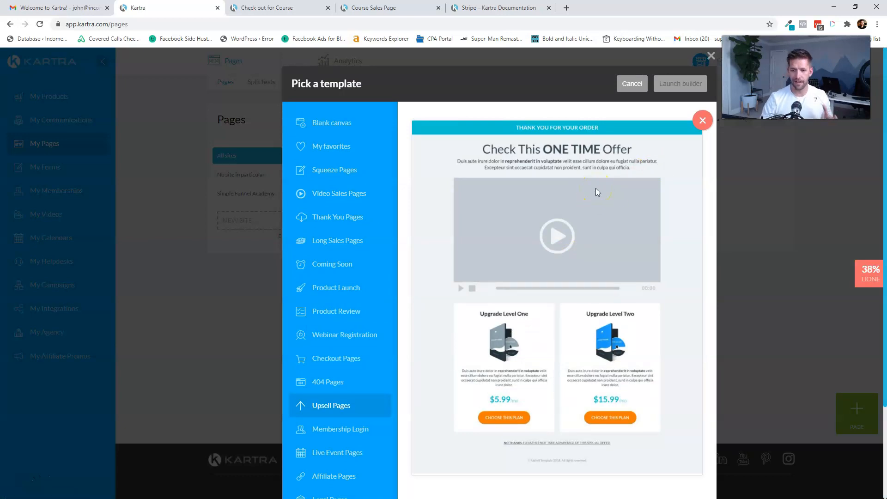
click(641, 91)
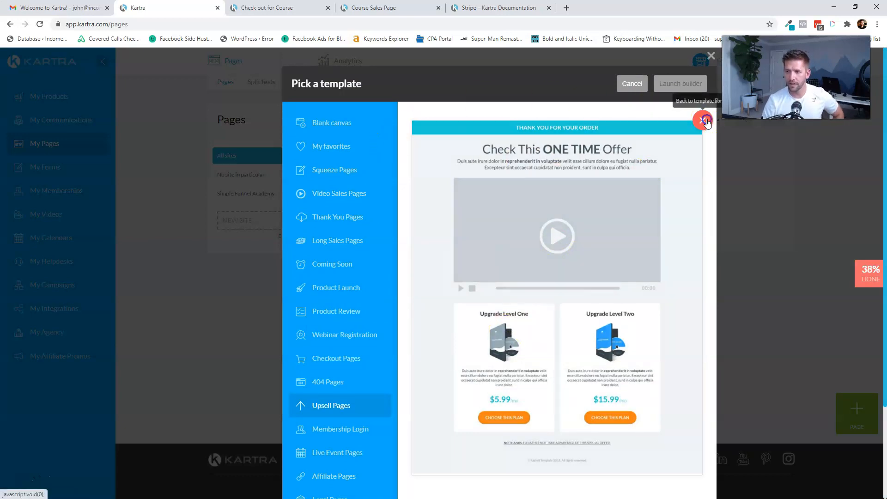
- Select the one-time offer upsell template with video and launch the builder
scroll(554, 317, down, 3)
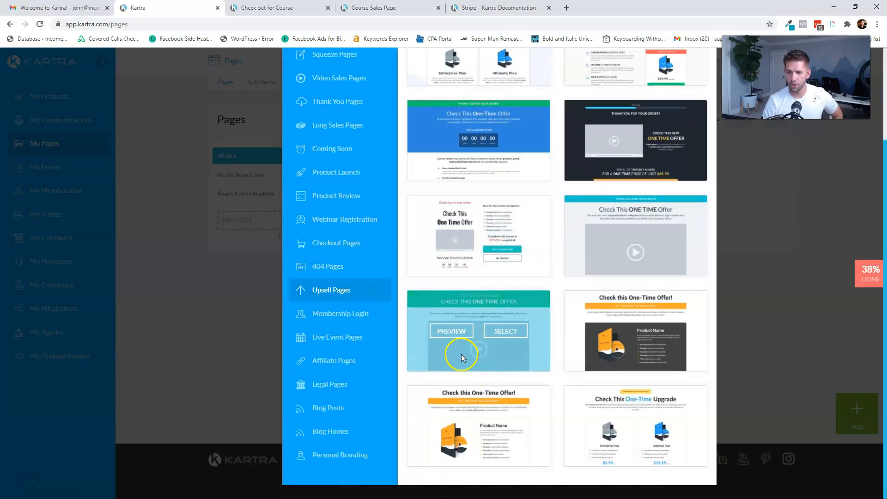
click(452, 331)
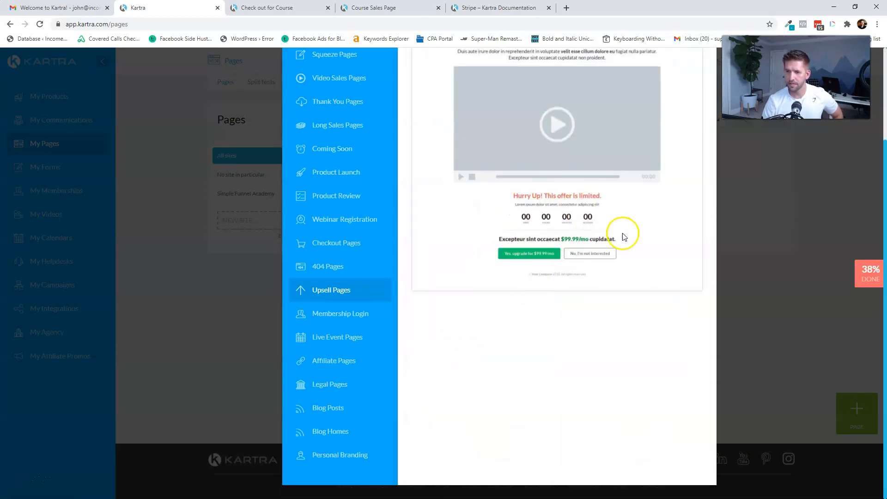
scroll(624, 237, up, 3)
click(702, 120)
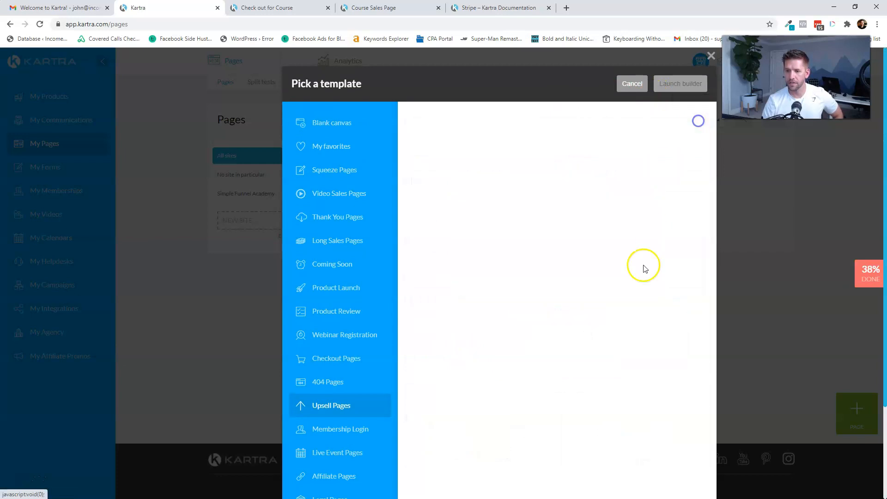
scroll(522, 333, down, 3)
click(508, 331)
scroll(539, 328, up, 2)
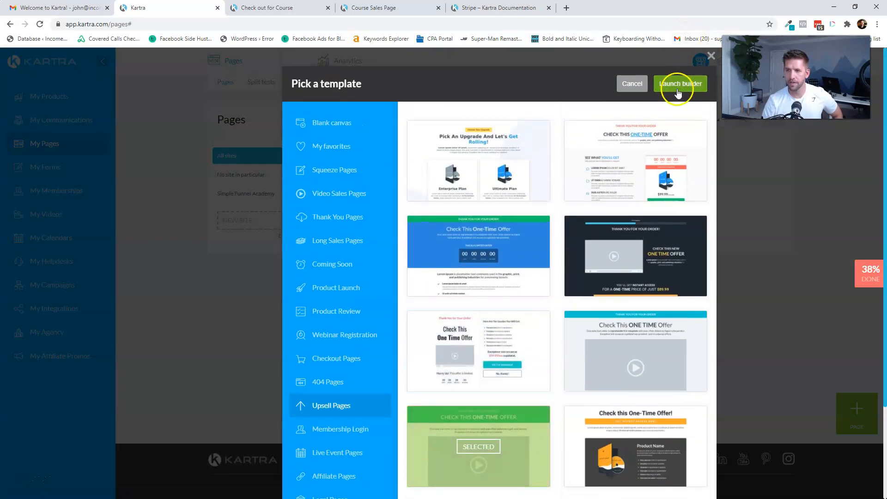
click(679, 88)
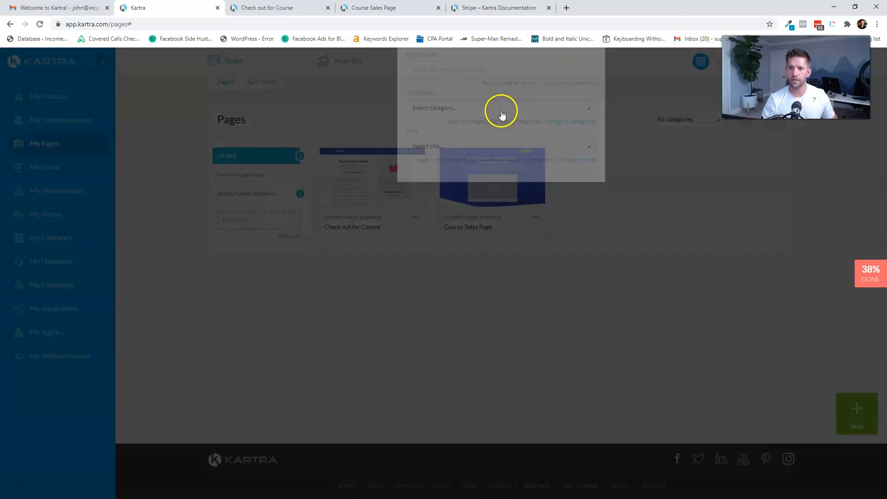
- Create a page named 'Special Offer' in the Simple Funnel Academy category and site
click(481, 141)
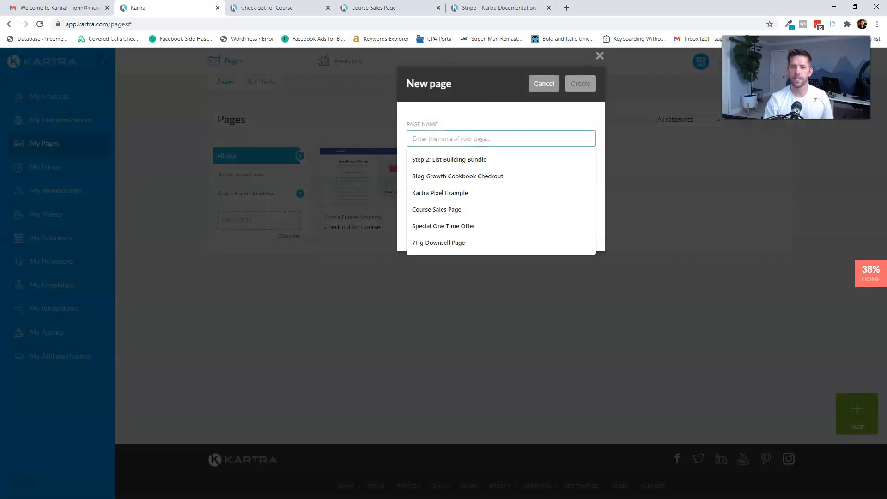
text(Special Offer)
click(444, 183)
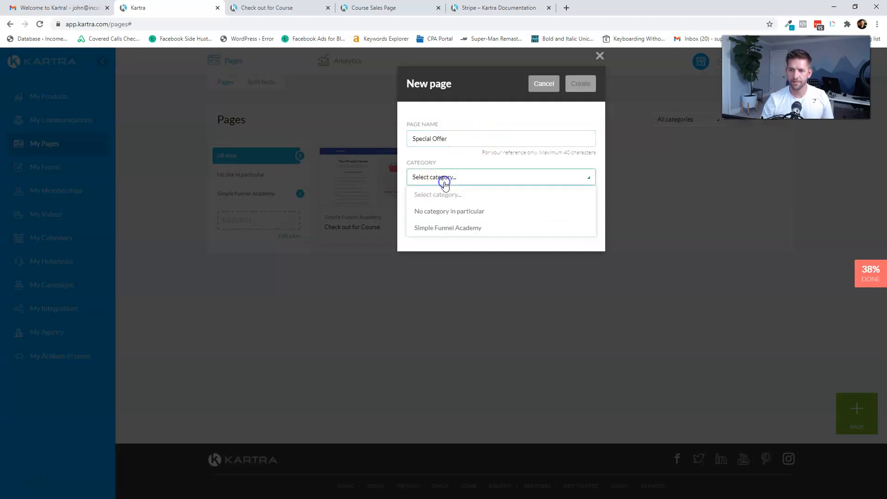
click(440, 228)
click(470, 216)
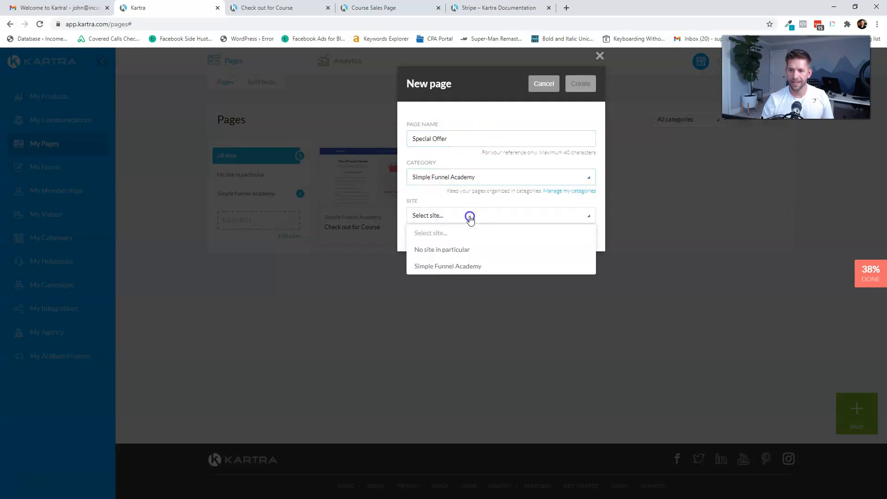
click(459, 268)
click(578, 83)
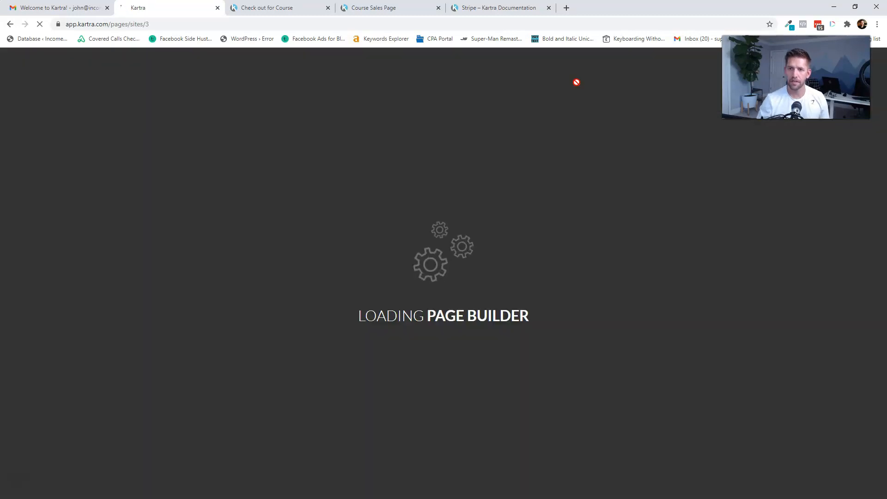
- Close the Stripe documentation browser tab and go back to the Kartra editor
click(401, 8)
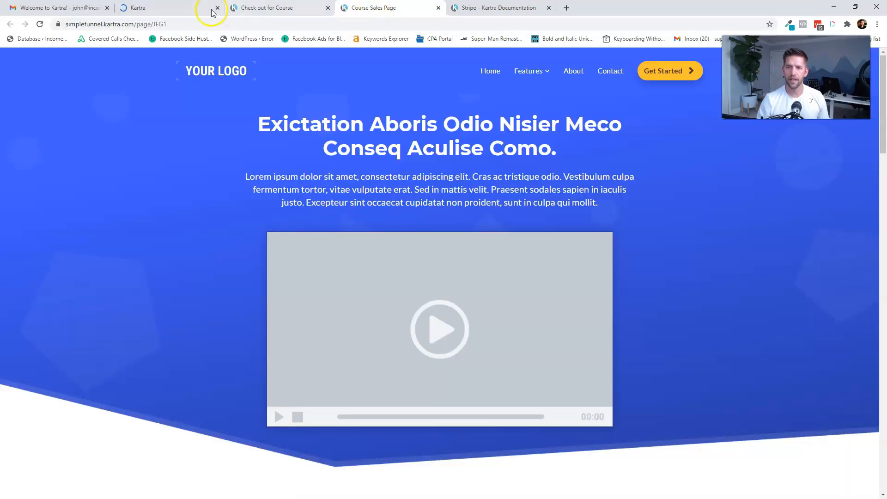
key(ctrl+shift+Tab)
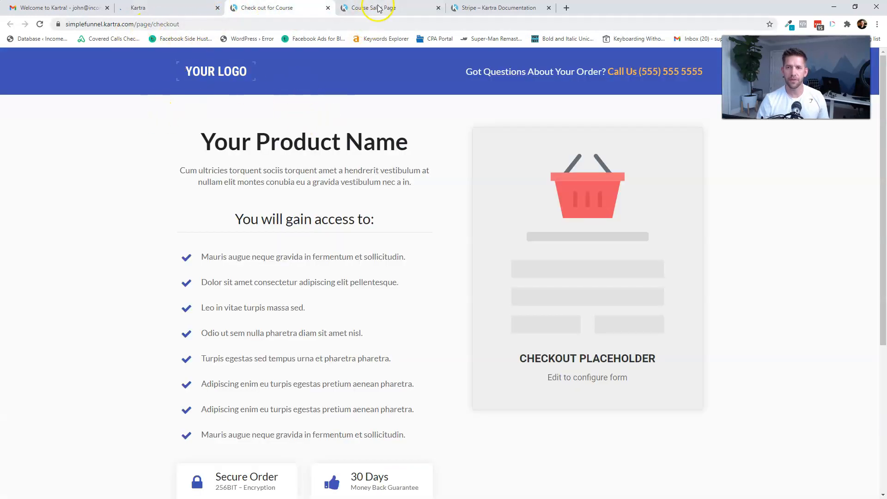
click(499, 8)
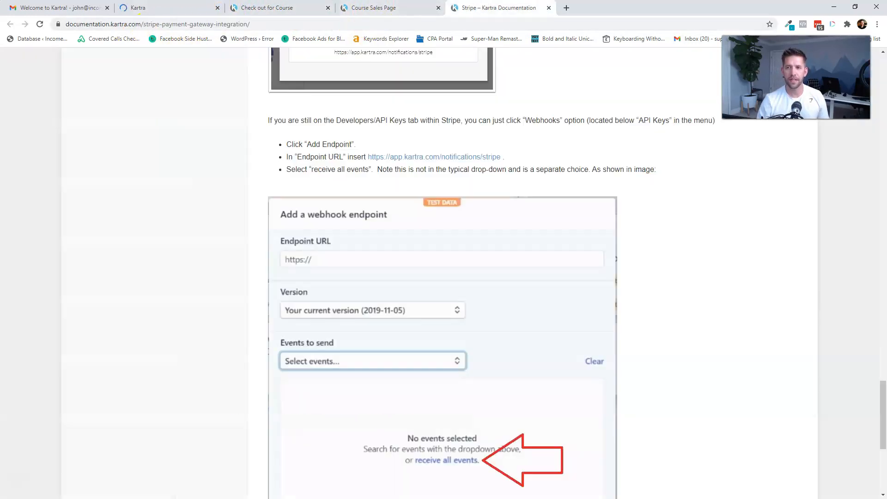
click(549, 8)
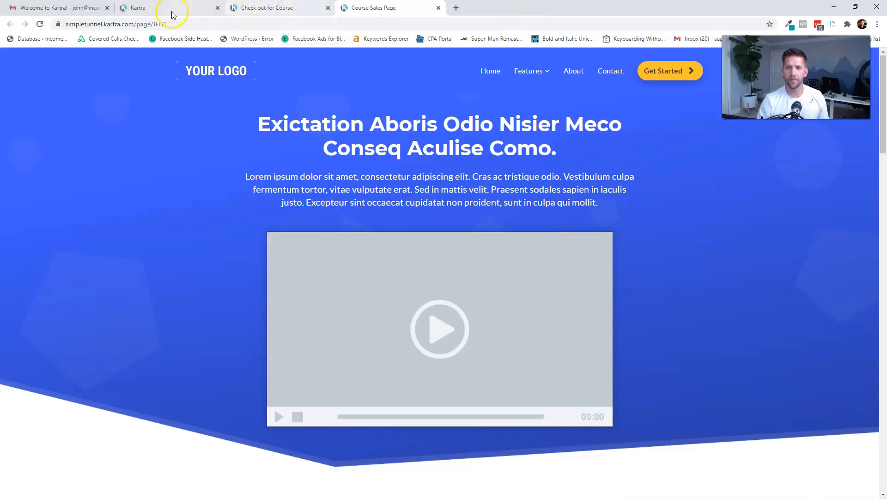
click(293, 7)
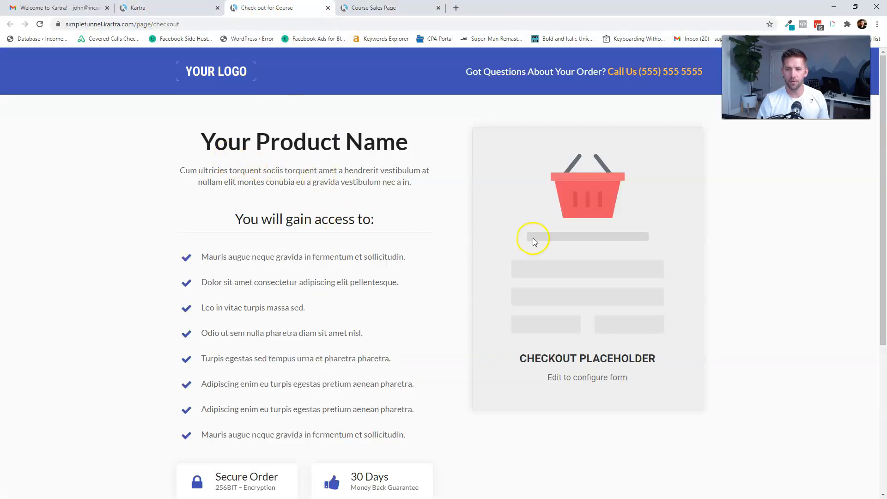
click(367, 7)
click(167, 8)
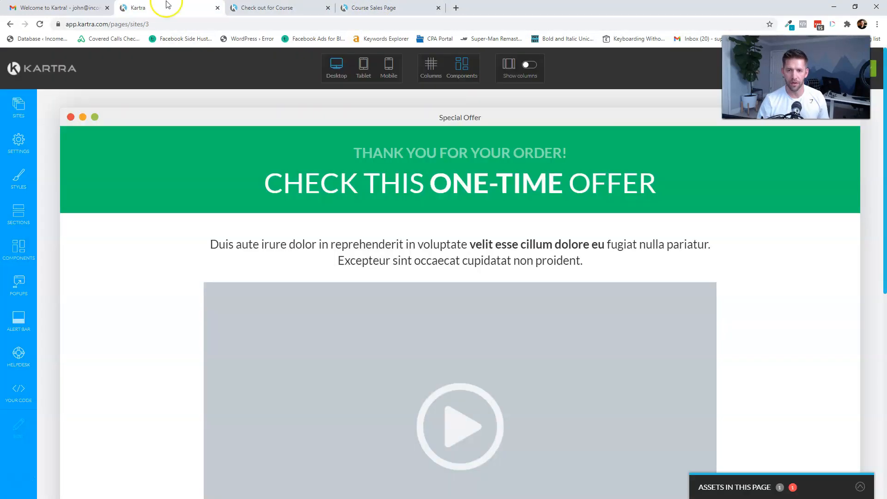
- Publish the Special Offer page live from the Actions menu
scroll(277, 204, down, 2)
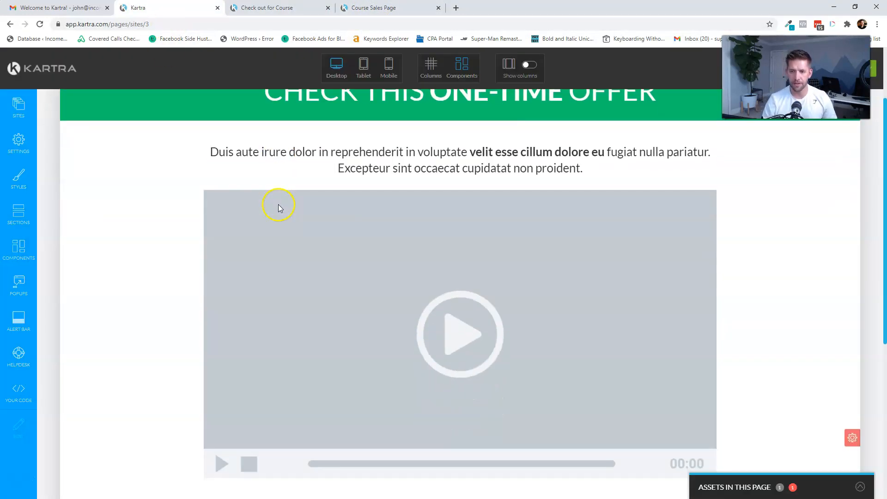
scroll(295, 227, down, 3)
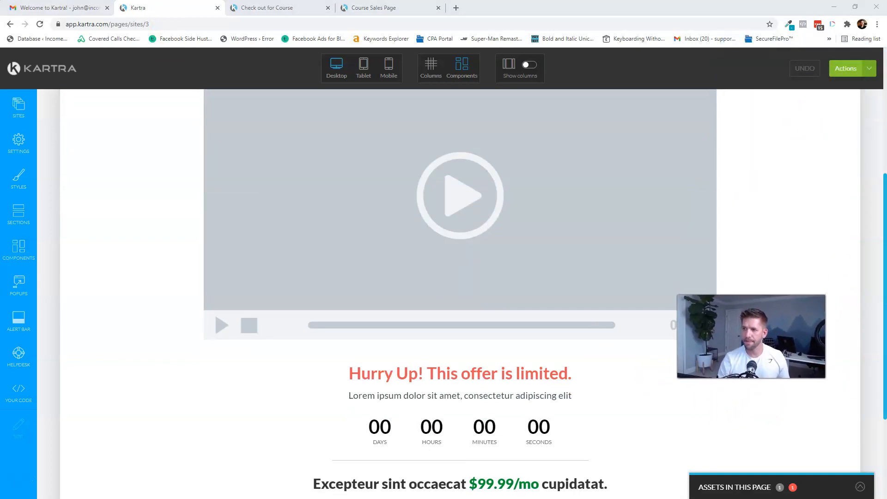
click(863, 74)
click(824, 144)
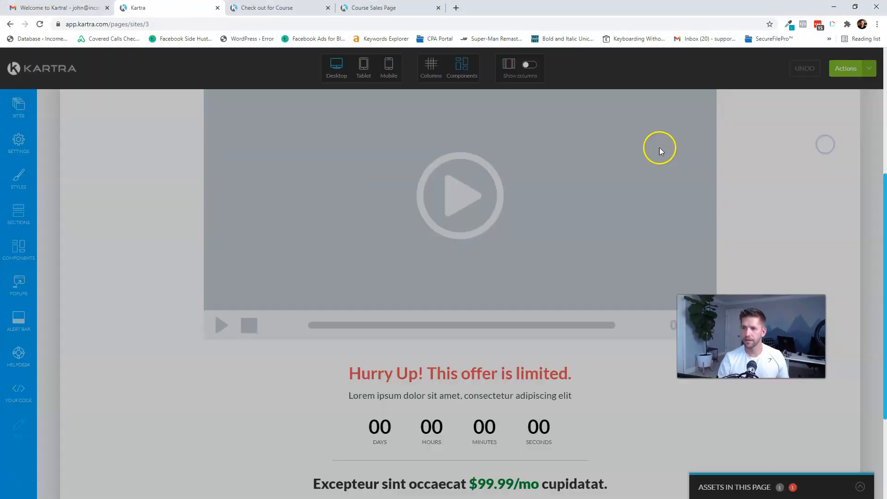
- Copy the Special Offer page's direct link and exit the editor to the dashboard
click(366, 193)
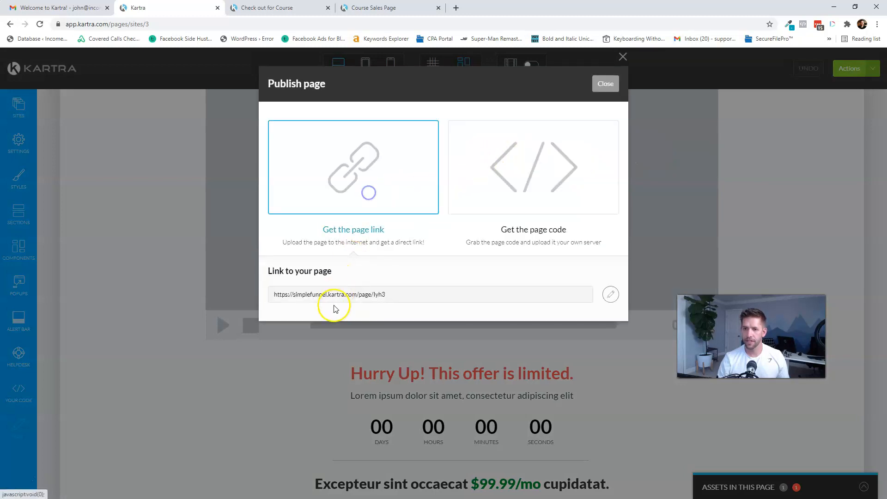
triple_click(352, 303)
key(ctrl+c)
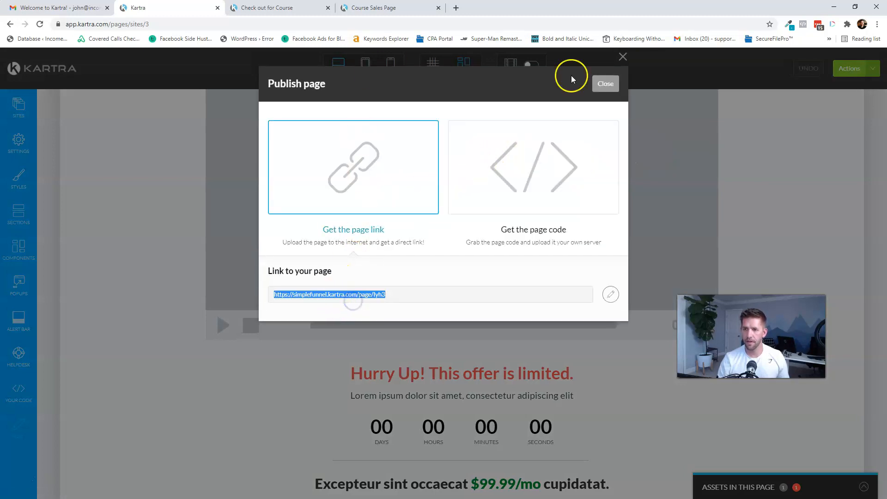
click(606, 84)
click(867, 68)
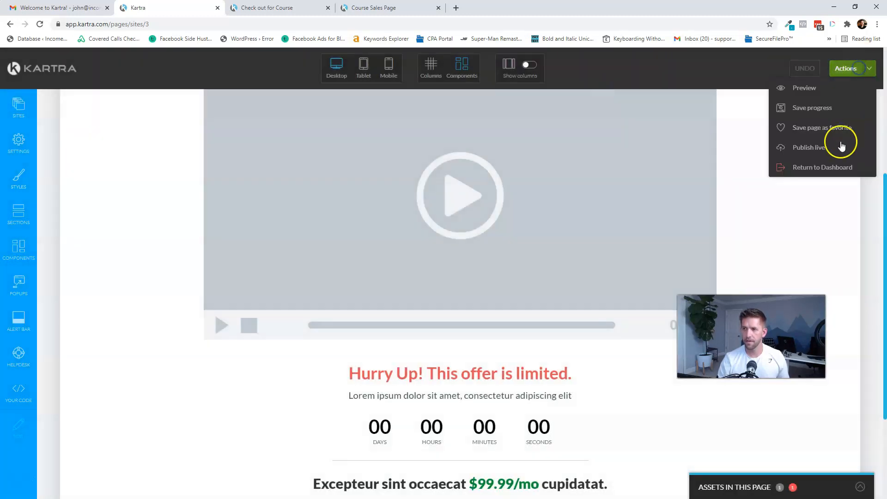
click(824, 167)
click(526, 81)
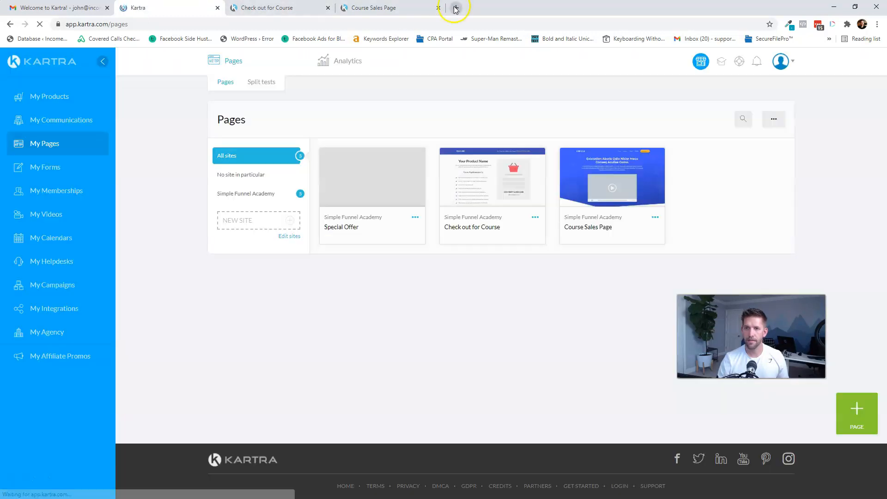
- Open the copied Special Offer link in a new tab and reorder the Course Sales Page tab
click(456, 8)
key(ctrl+v)
key(Return)
drag(364, 4, 289, 2)
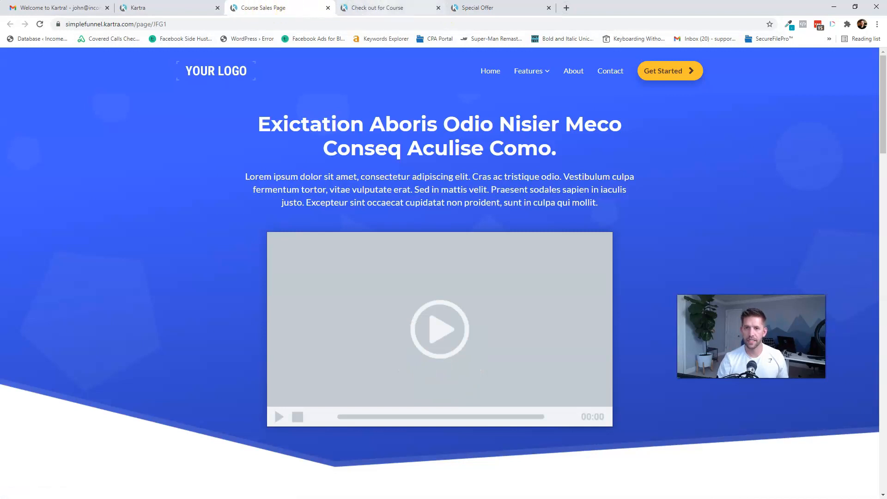
click(496, 15)
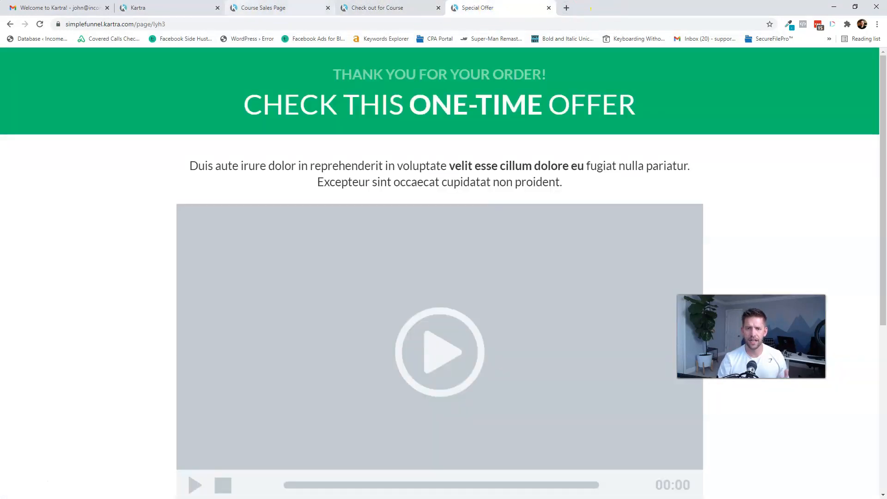
- Close the Gmail tab and return to the Kartra Pages dashboard
click(108, 8)
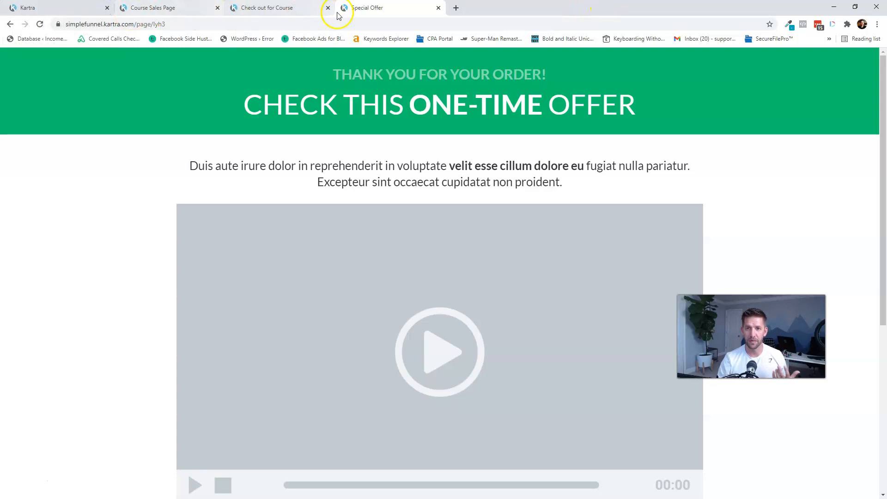
click(159, 10)
click(277, 7)
click(377, 7)
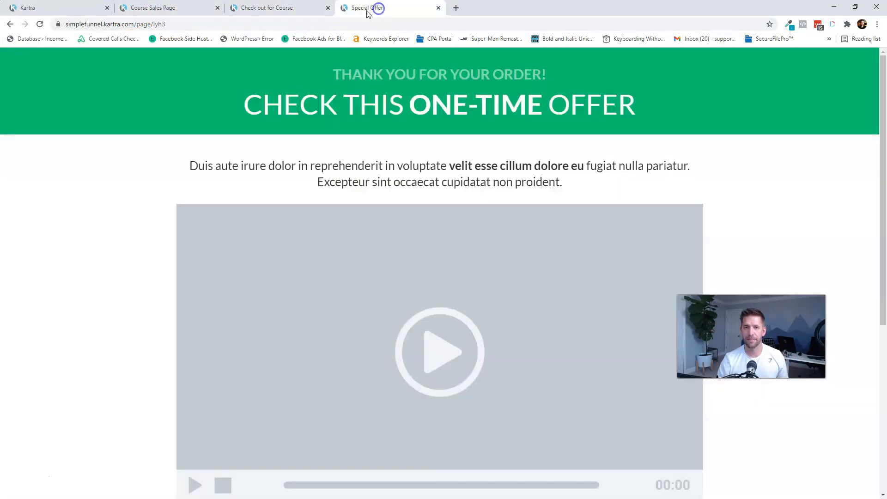
click(48, 7)
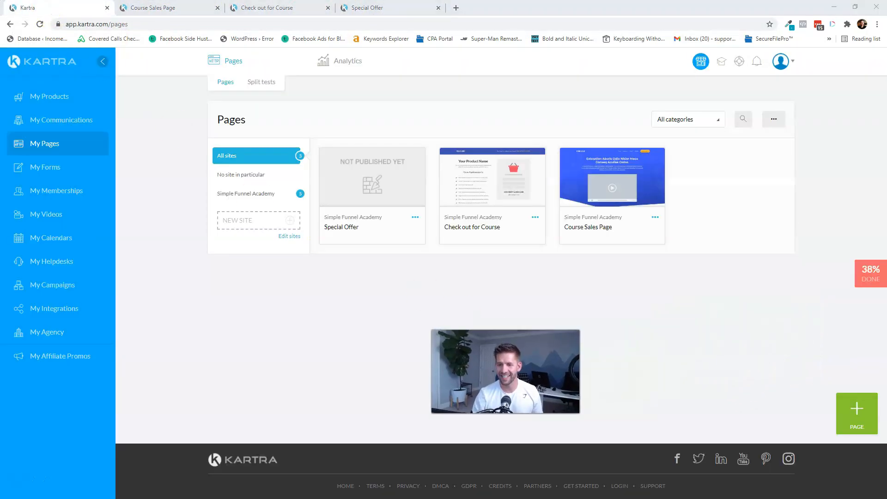
- Start a new page using the green one-time offer upsell template
click(856, 411)
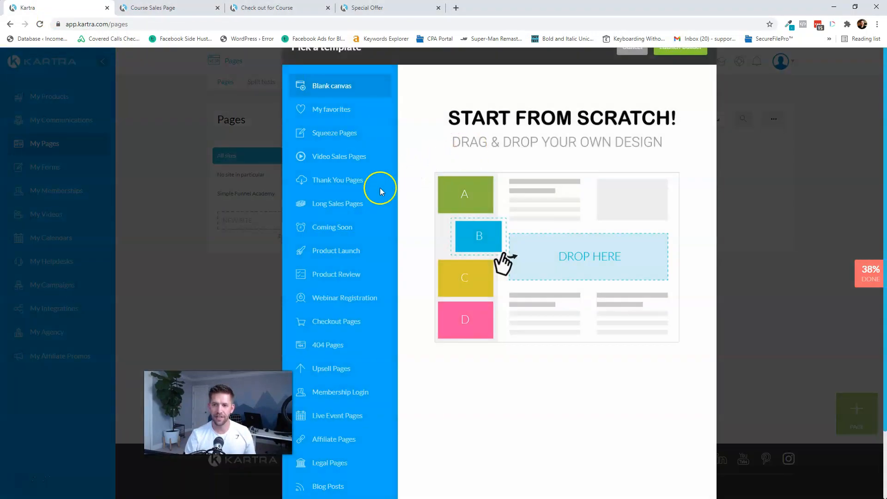
click(341, 405)
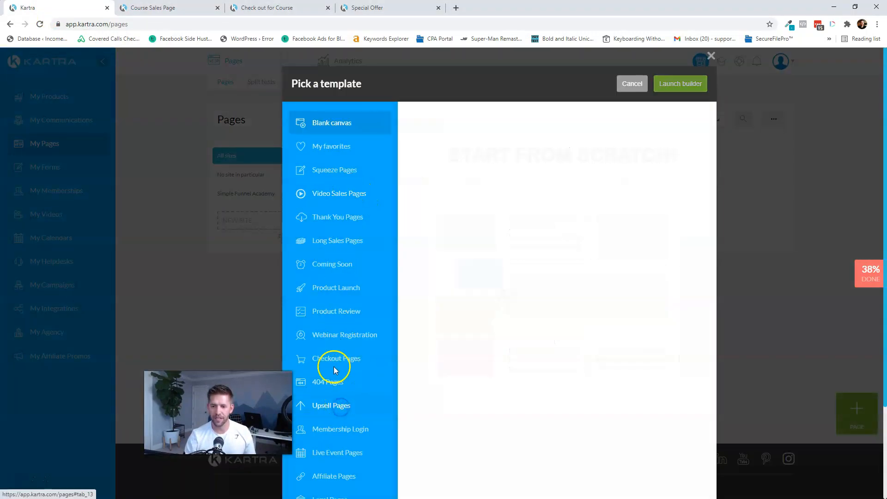
scroll(563, 365, down, 3)
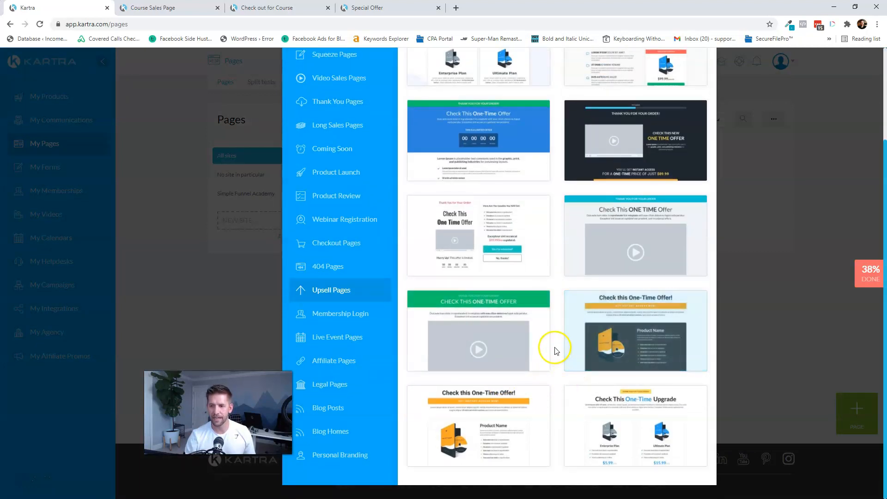
click(507, 335)
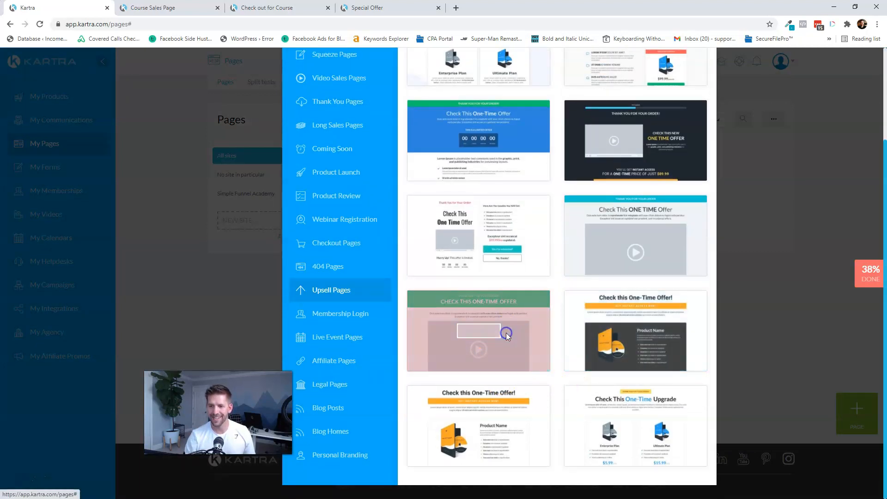
scroll(627, 167, up, 3)
click(679, 83)
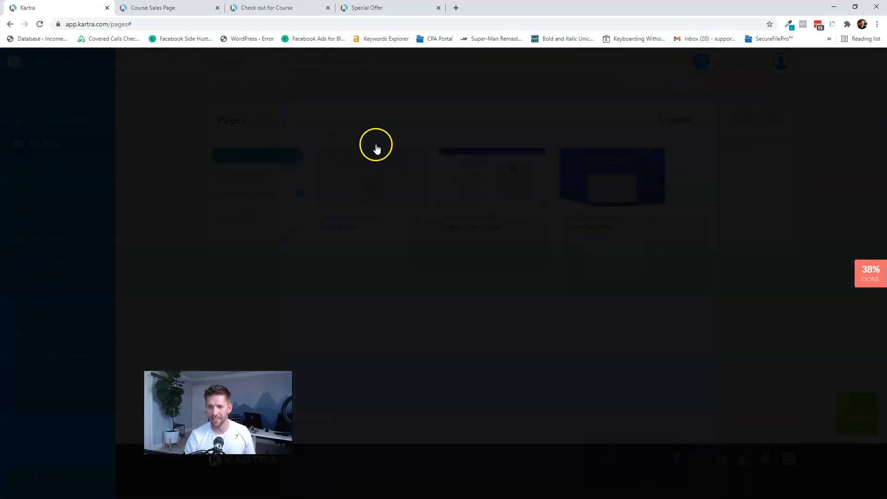
- Name it 'Downsell Offer', file it under Simple Funnel Academy category and site, and create it
click(465, 139)
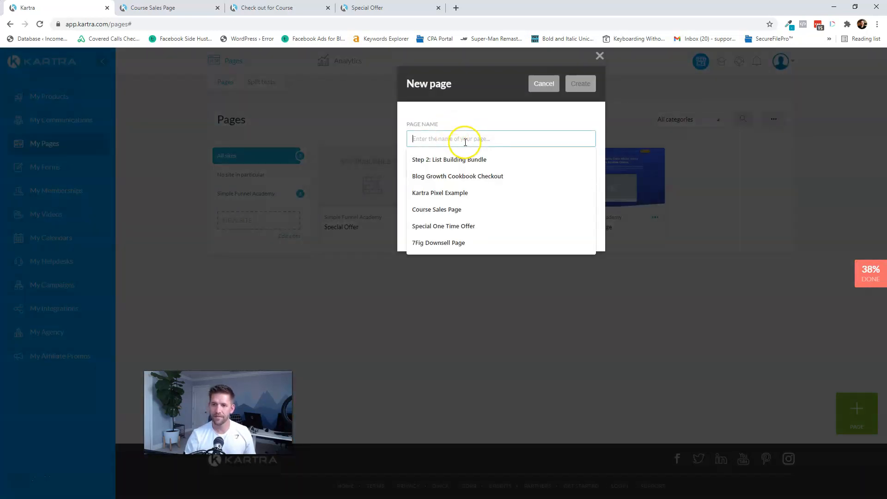
text(Downsell Offer)
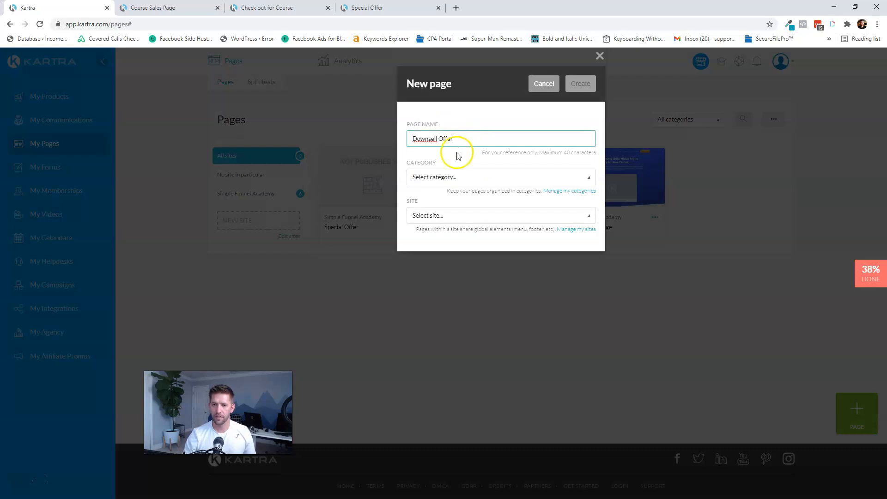
click(452, 177)
click(450, 228)
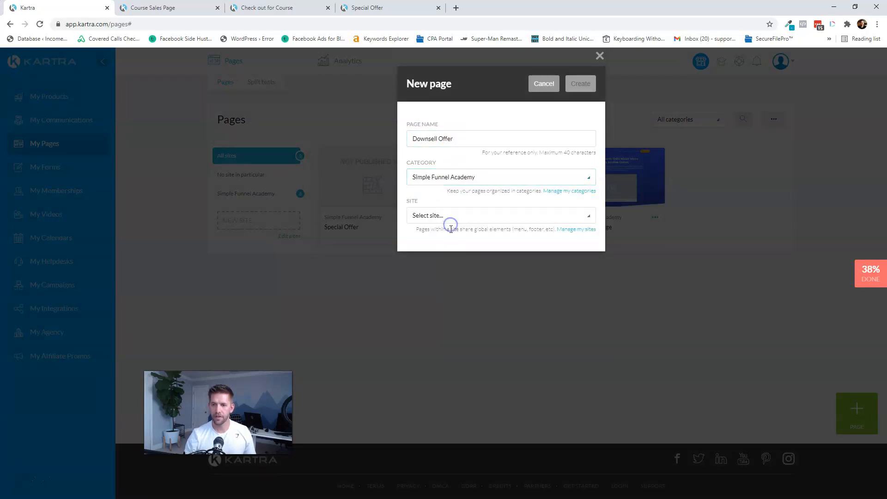
click(451, 217)
click(451, 263)
click(584, 84)
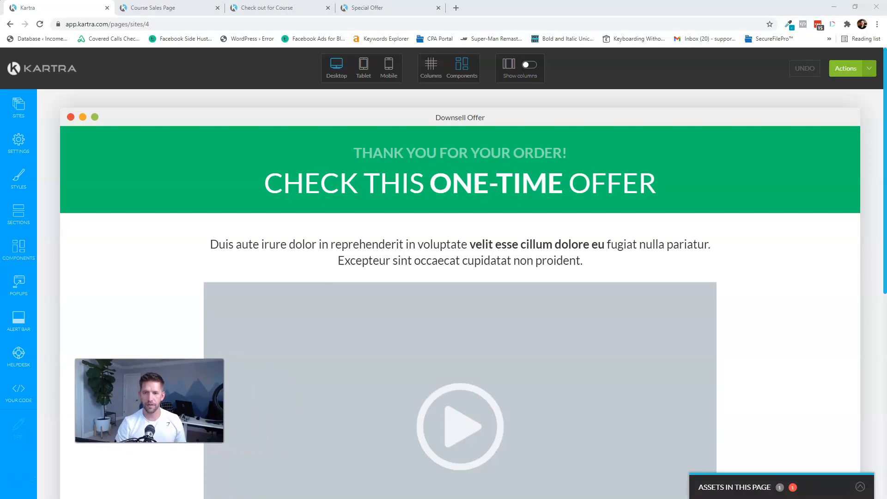
- Replace the 'THANK YOU FOR YOUR ORDER!' headline with 'THIS IS DOWNSELL PAGE!'
click(533, 155)
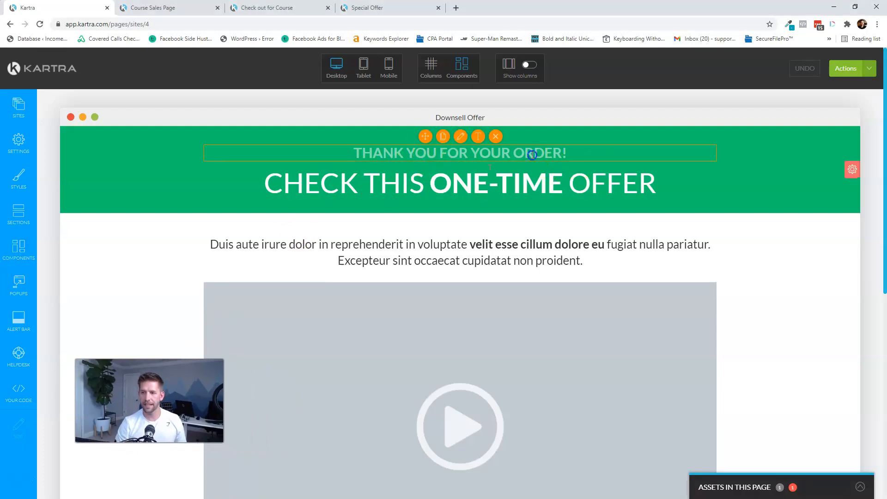
click(481, 138)
click(439, 151)
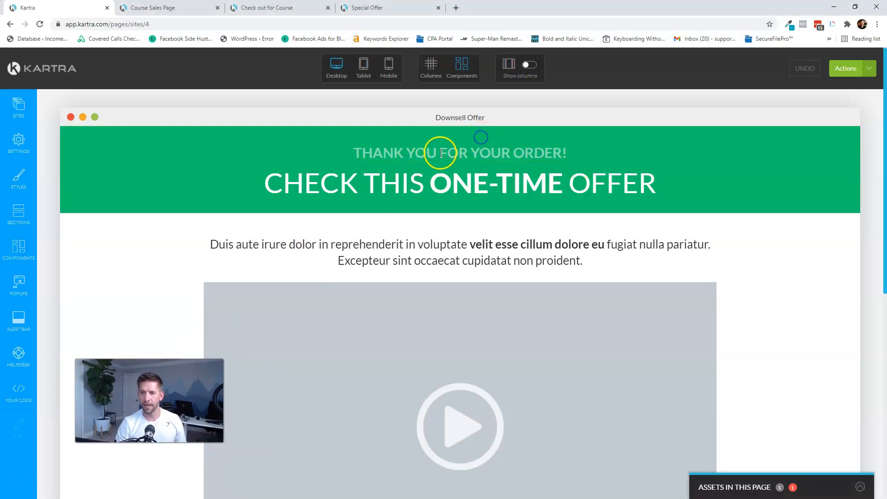
text(THIS IS DOWNSELL PA)
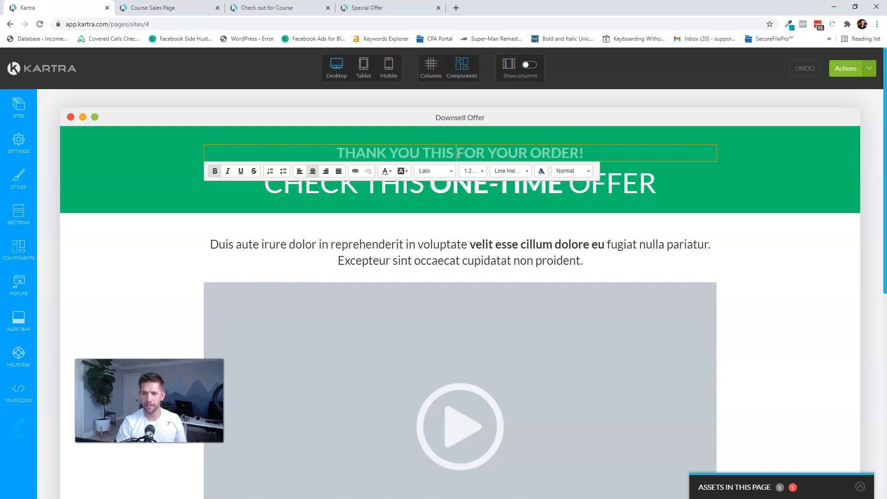
text(GE)
key(shift+End)
key(BackSpace)
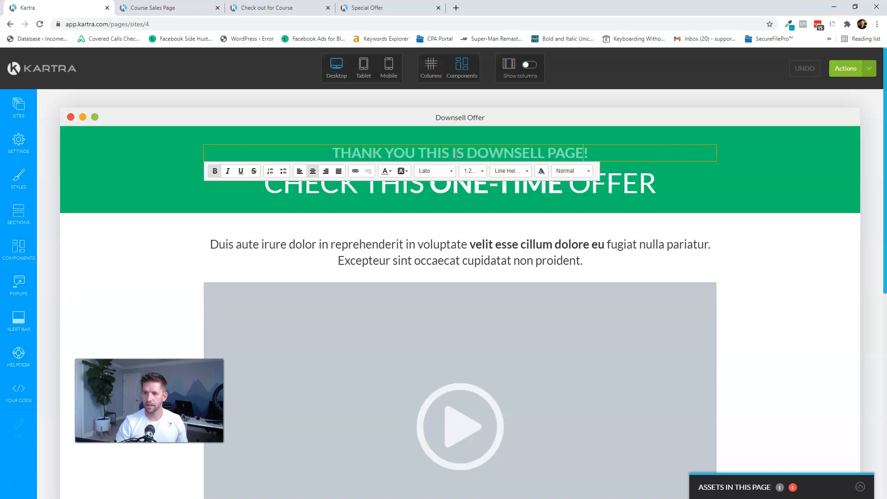
key(ctrl+shift+Left)
key(ctrl+shift+Left)
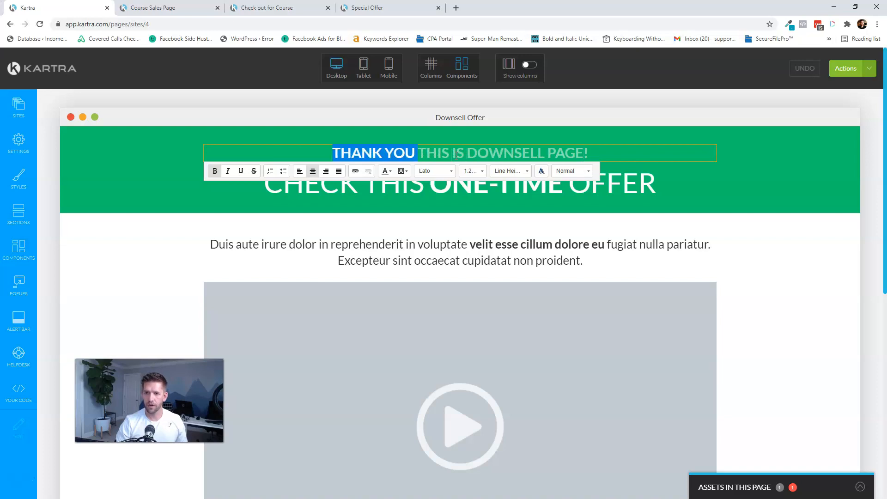
key(BackSpace)
click(832, 172)
- Publish the Downsell Offer page live from the Actions menu
scroll(832, 178, down, 8)
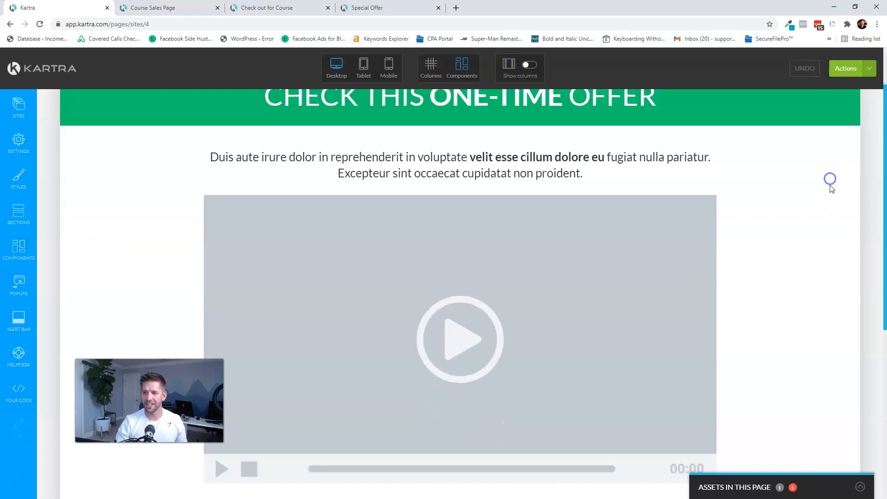
scroll(846, 189, up, 8)
click(842, 76)
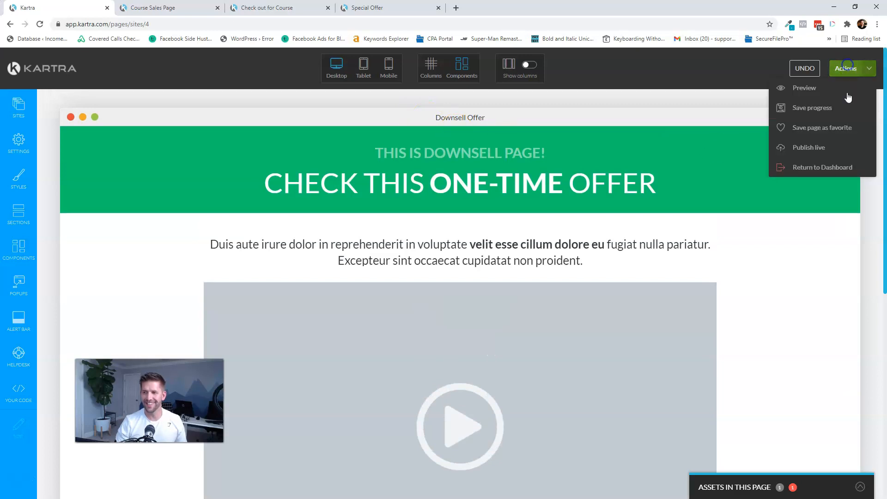
click(816, 145)
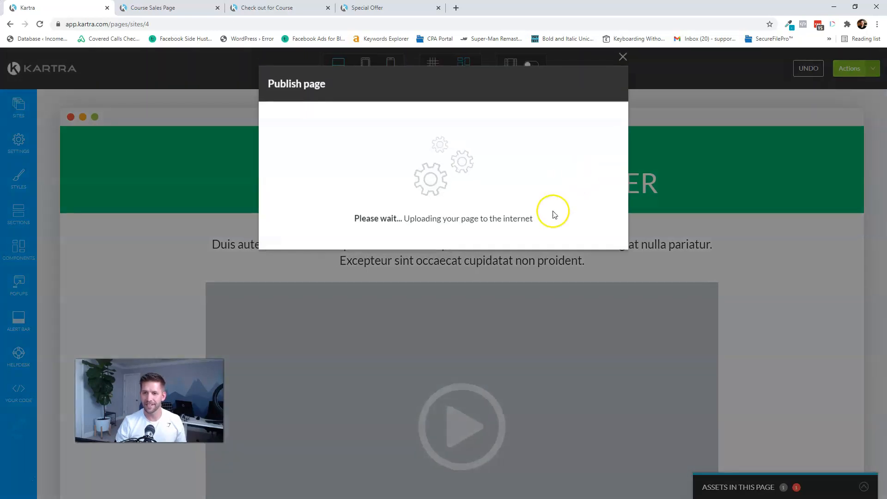
- Open the Downsell Offer page's live link in a new tab placed at the end
click(382, 177)
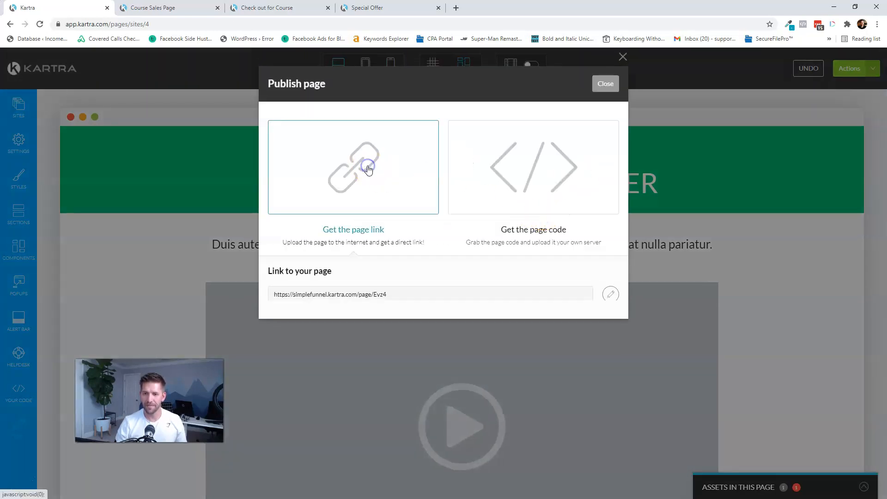
click(319, 294)
right_click(325, 296)
click(347, 315)
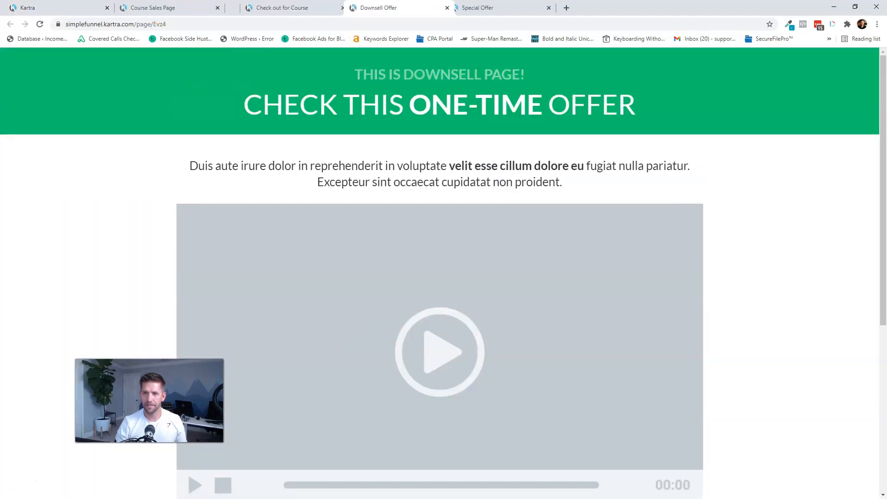
drag(397, 8, 499, 8)
- Close the publish dialog and exit the editor back to the Pages dashboard
click(162, 8)
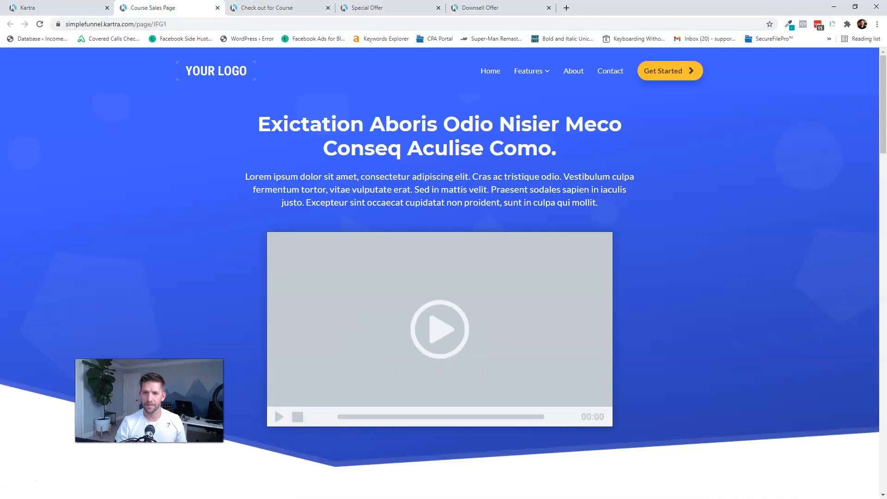
click(42, 8)
click(606, 83)
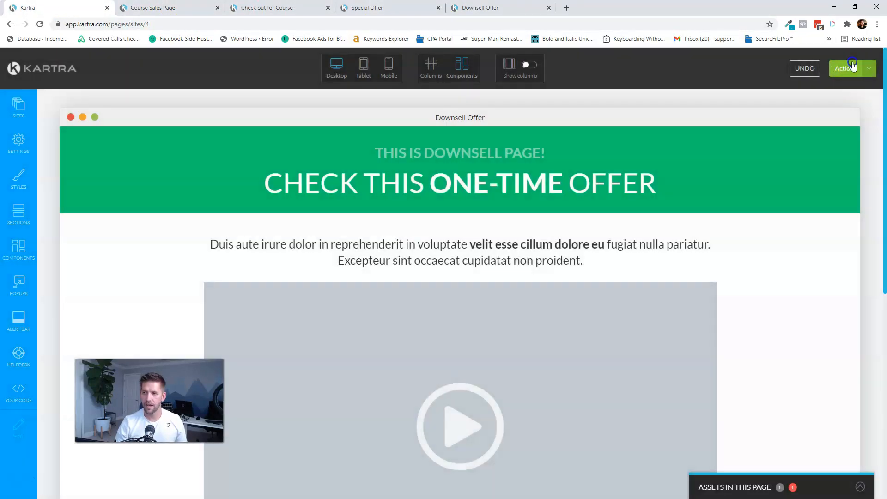
click(852, 66)
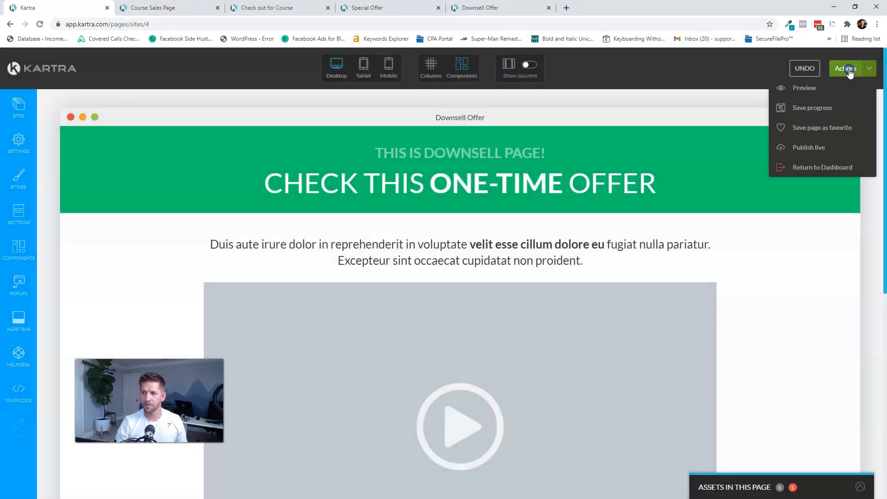
click(825, 166)
click(527, 85)
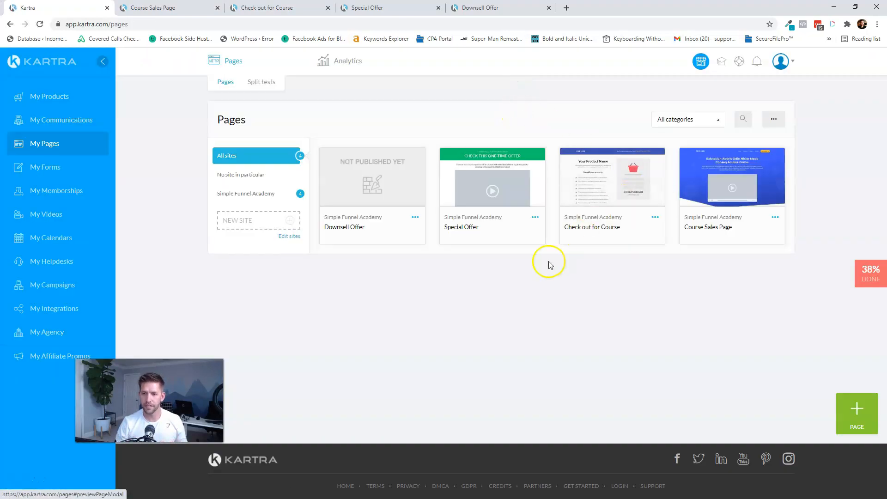
click(419, 218)
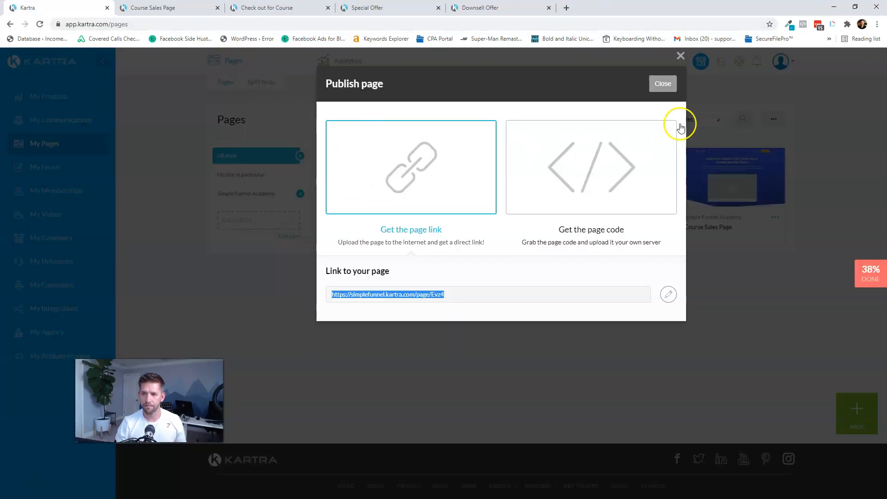
click(670, 83)
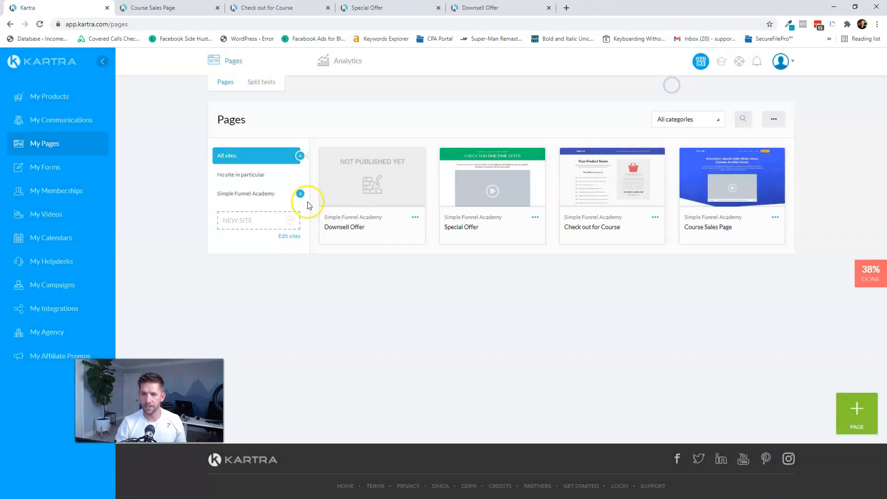
- Start a new page and preview the 'Excellent, you are almost there!' Thank You Pages template
click(863, 413)
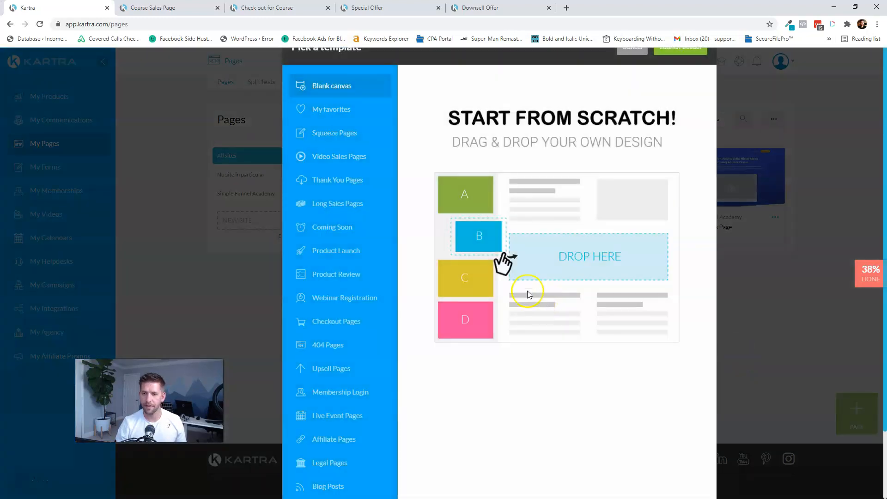
scroll(338, 395, down, 3)
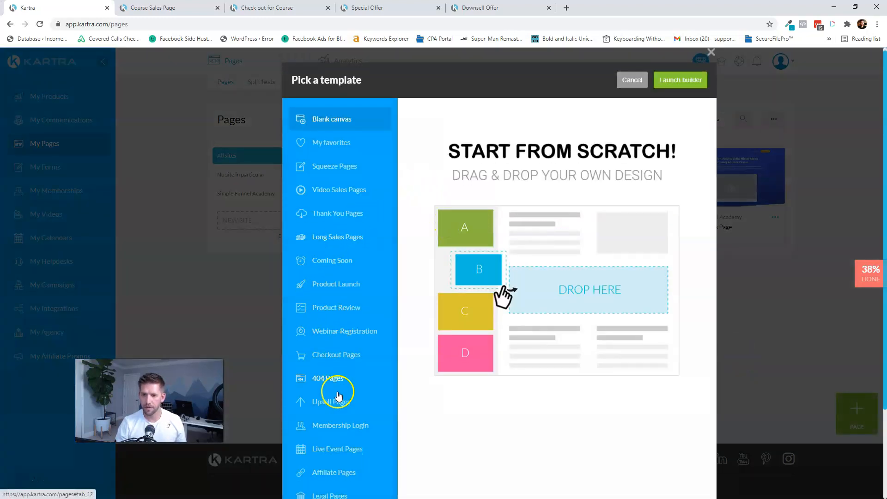
scroll(338, 333, up, 3)
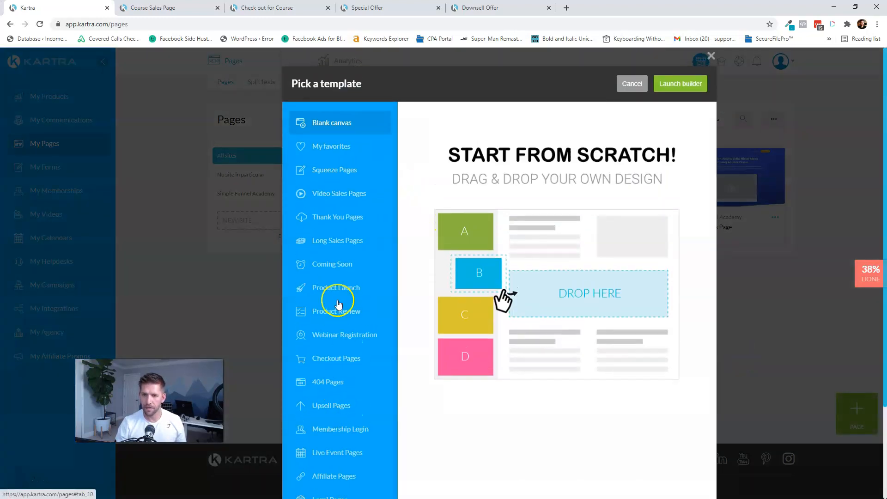
click(328, 219)
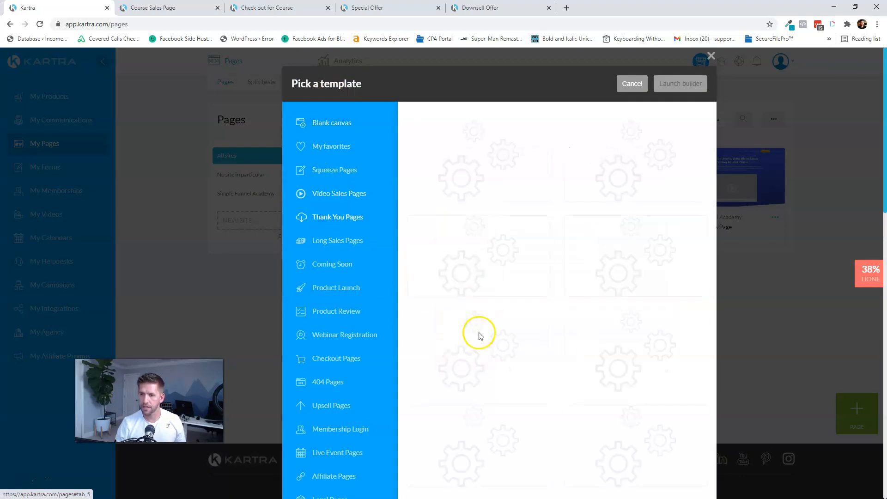
mouse_move(617, 342)
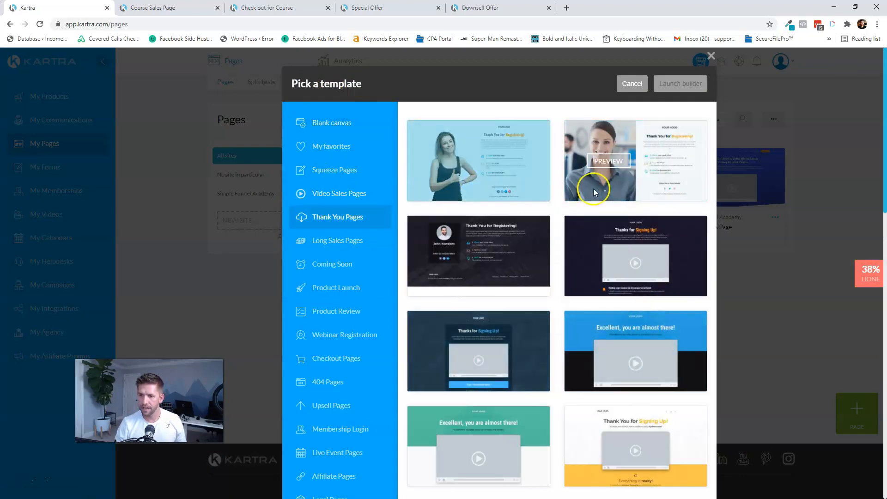
scroll(657, 236, down, 2)
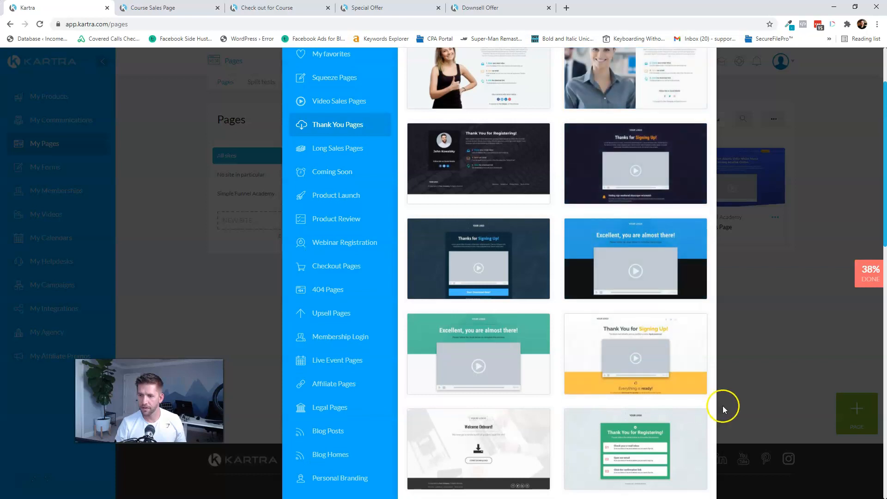
mouse_move(471, 272)
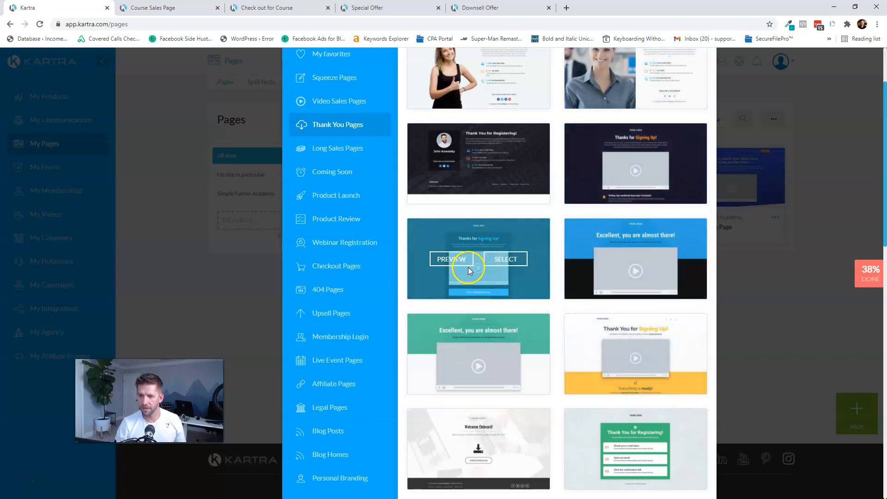
mouse_move(515, 373)
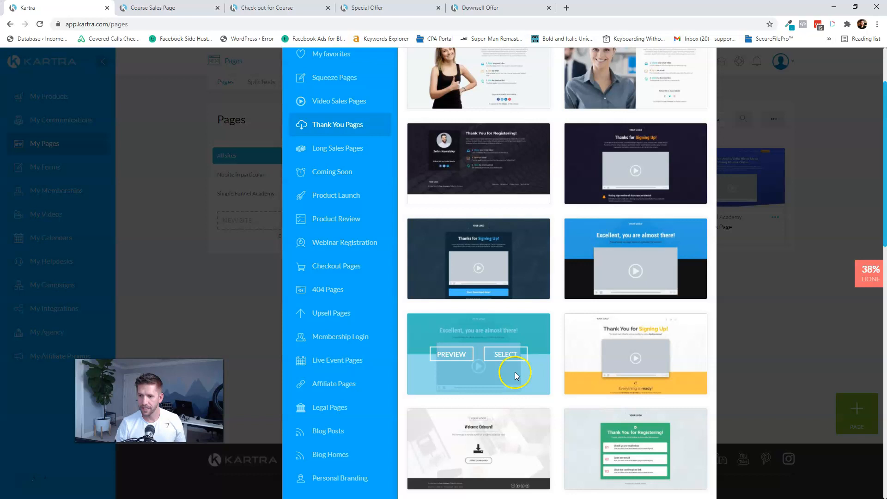
click(453, 355)
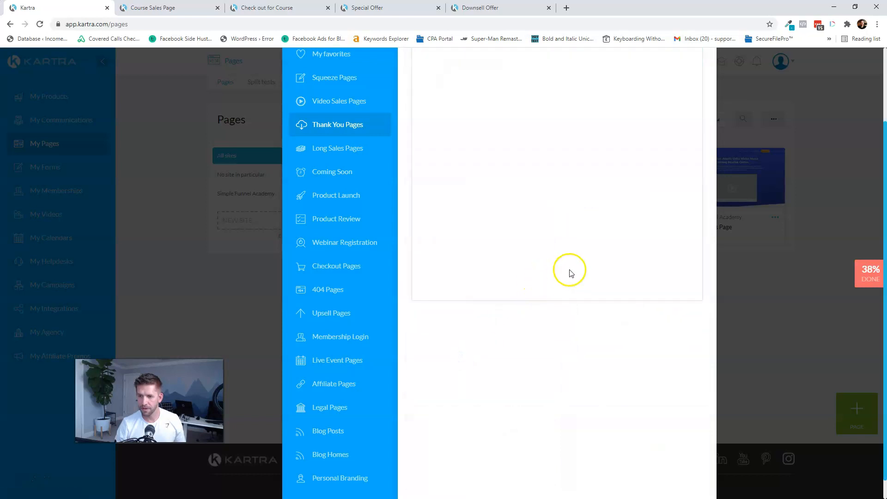
scroll(578, 262, up, 2)
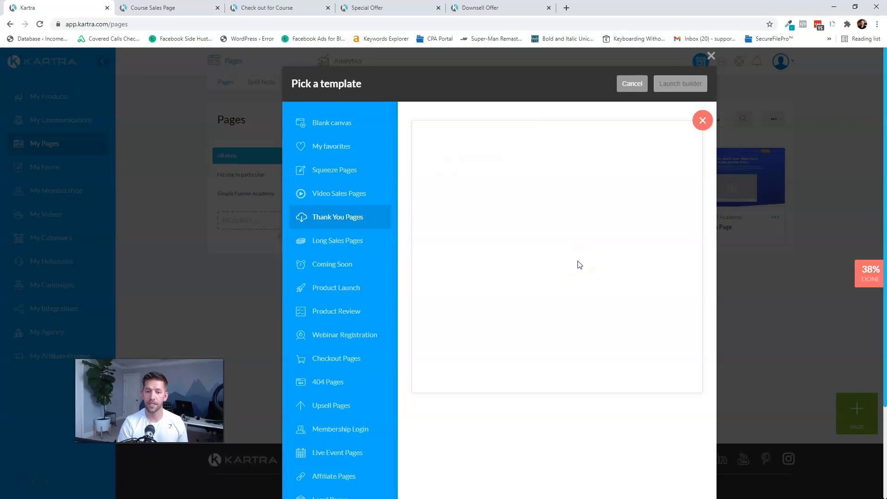
click(703, 122)
- Select the 'Excellent, you are almost there!' template for the new page
scroll(524, 412, down, 1)
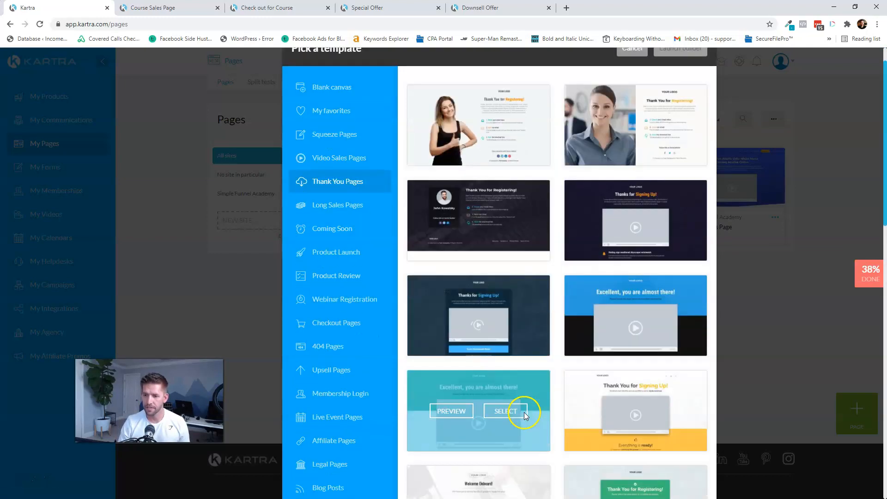
scroll(524, 412, down, 1)
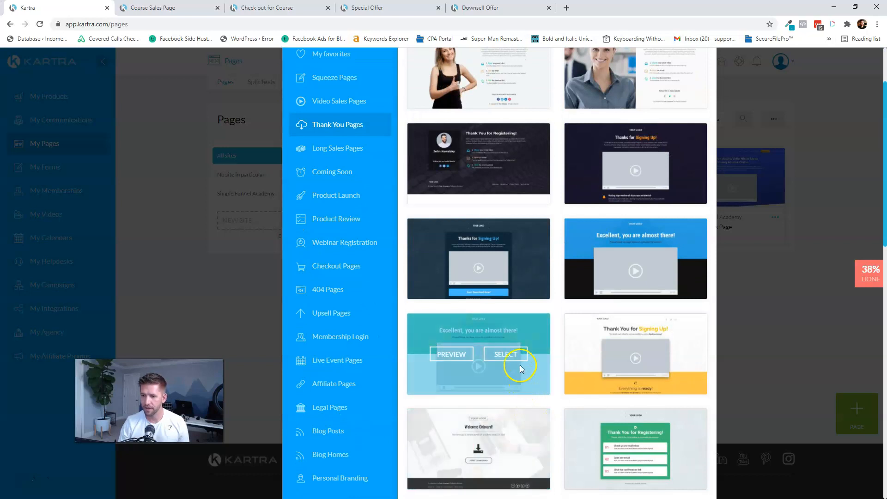
click(518, 355)
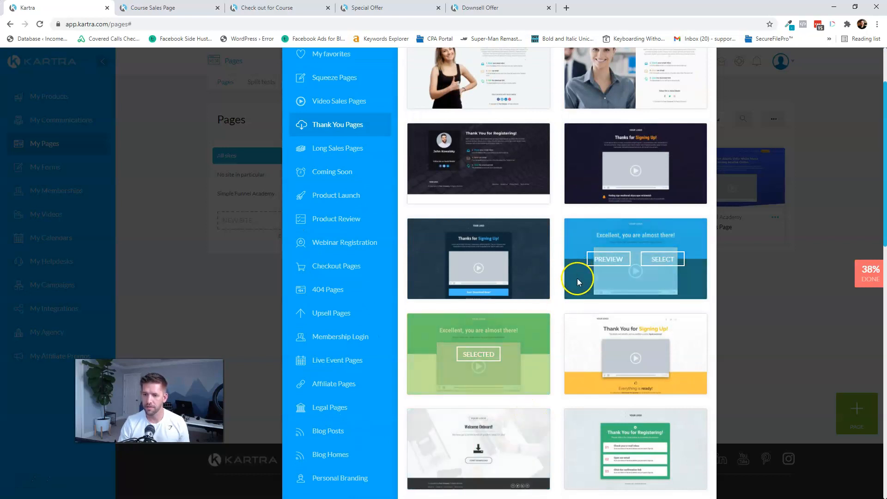
scroll(578, 278, up, 2)
click(693, 84)
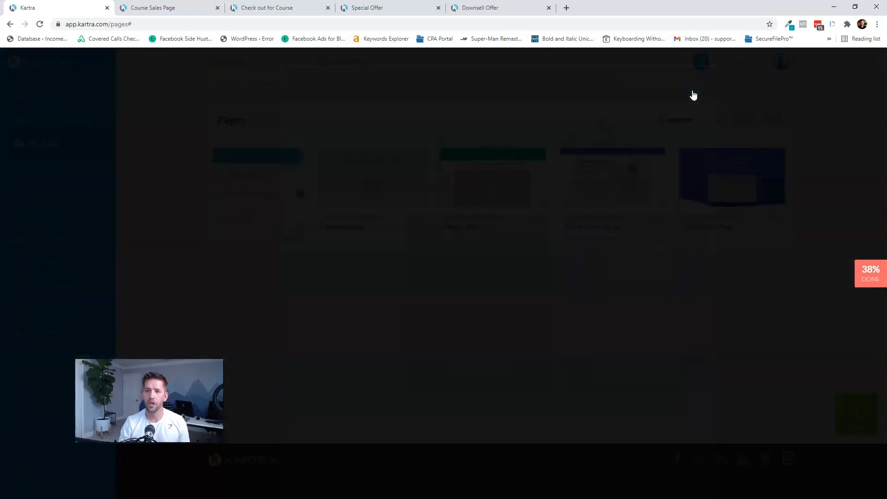
- Name the page 'Thank you and Welcome to course' and assign it to Simple Funnel Academy category and site
click(480, 141)
text(Thank you and Welcome to course)
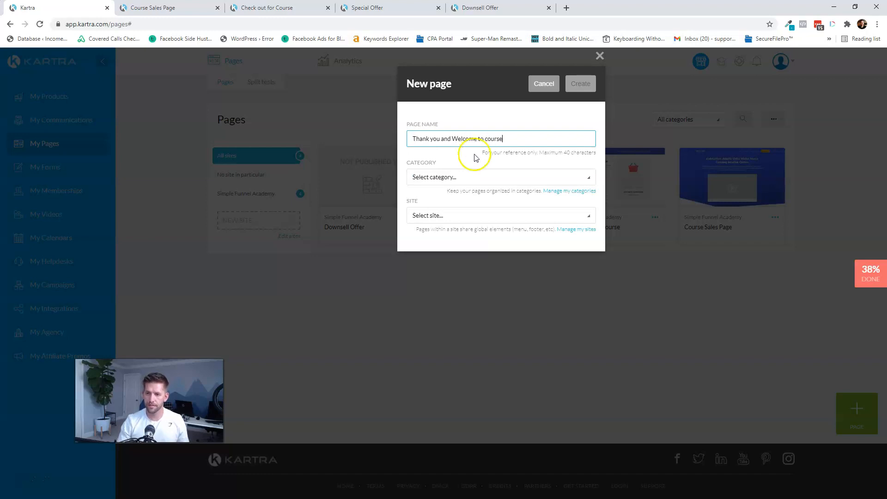
click(467, 178)
click(465, 225)
click(464, 219)
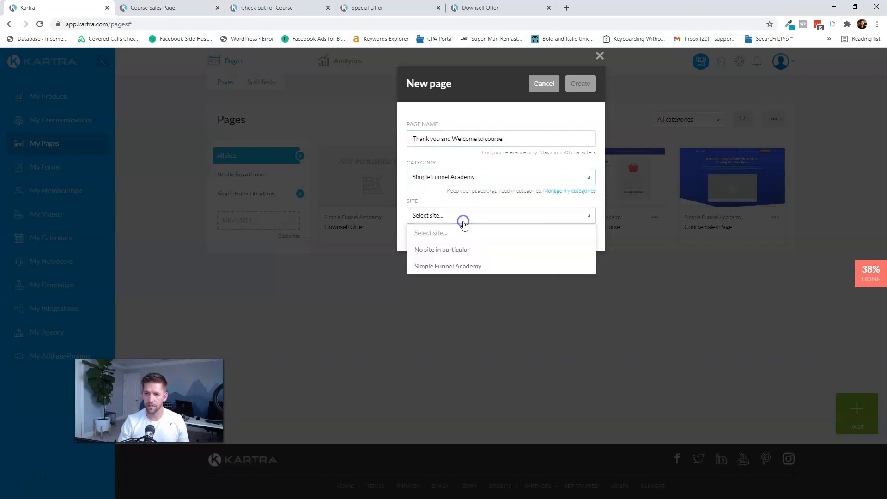
click(467, 265)
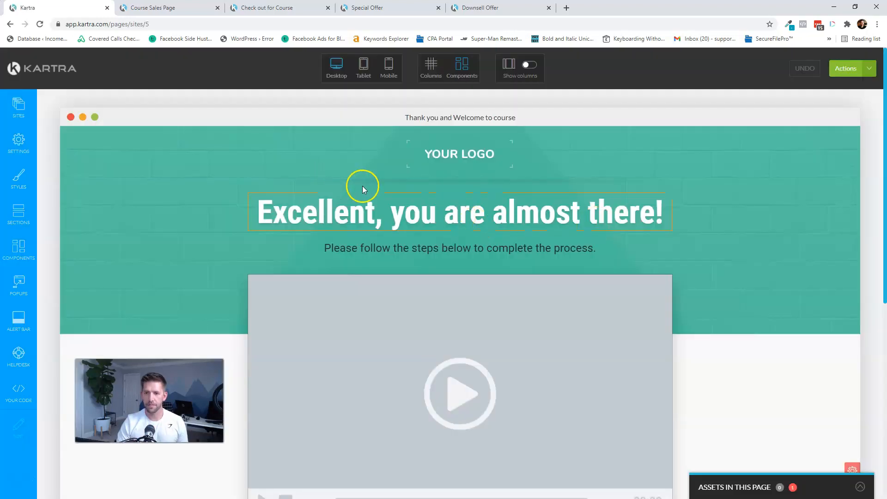
scroll(485, 242, down, 7)
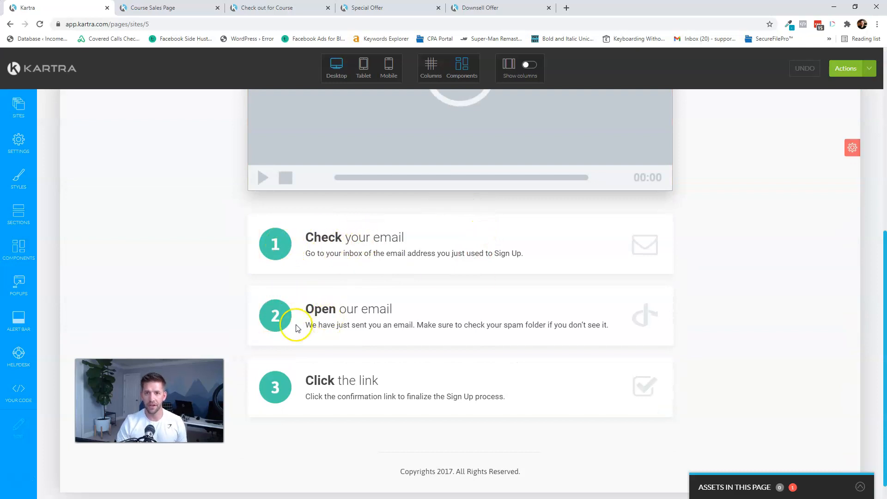
scroll(669, 335, up, 7)
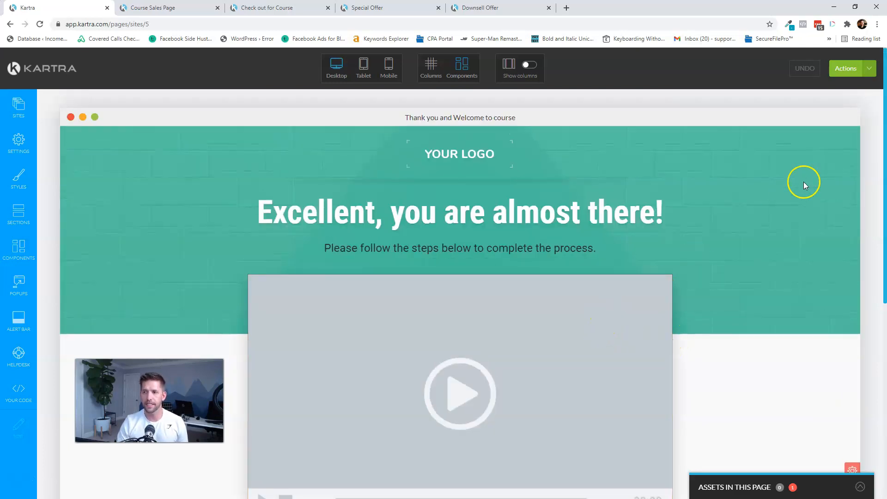
click(869, 69)
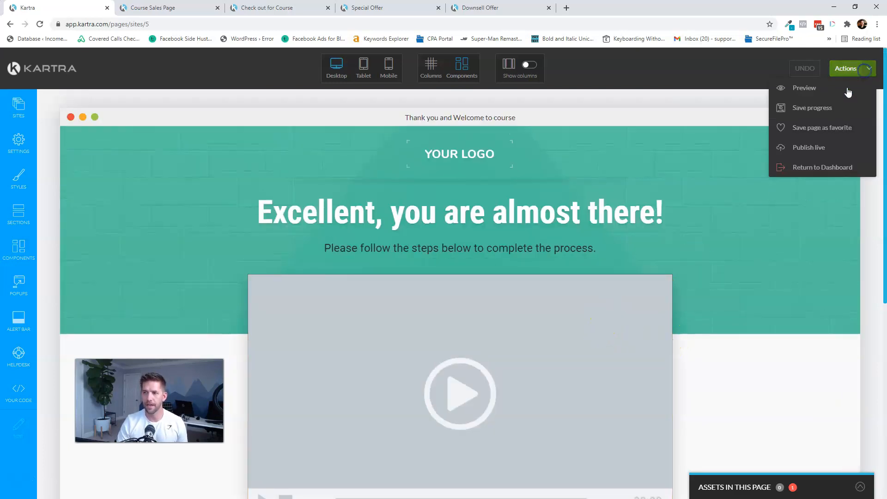
- Publish the thank-you page live, keep the CGq5 link ending, and open it in a new tab
click(810, 148)
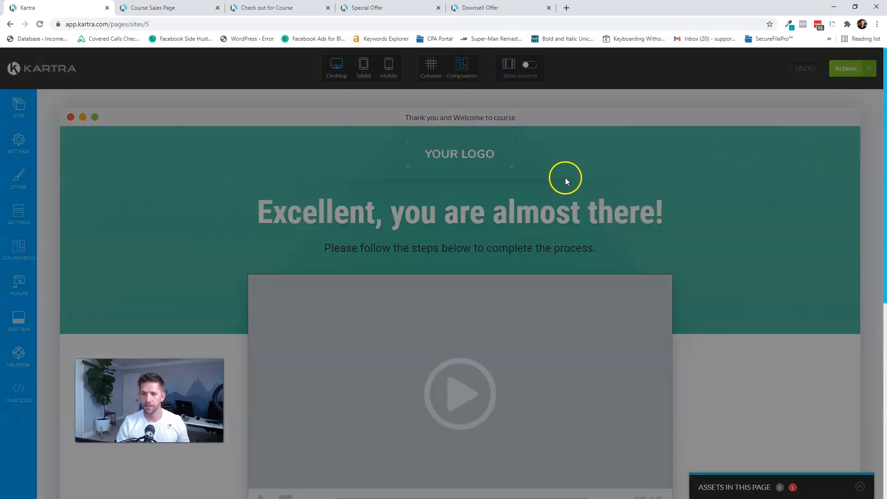
click(354, 196)
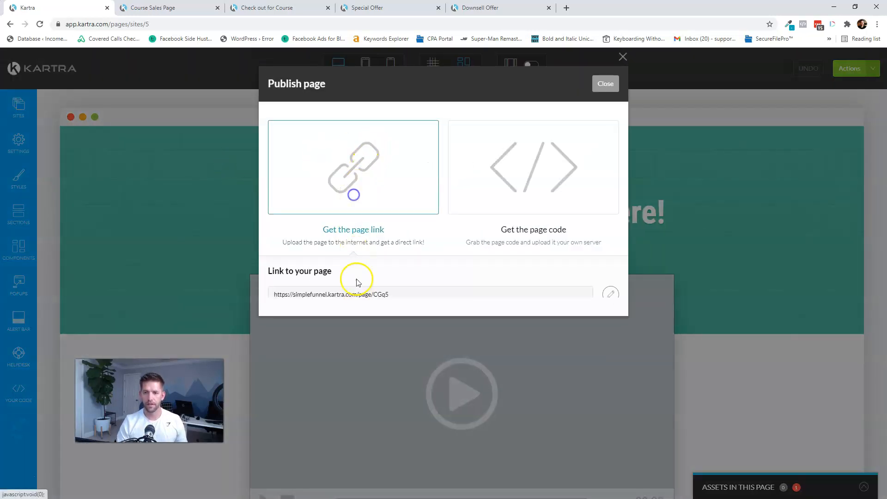
click(617, 294)
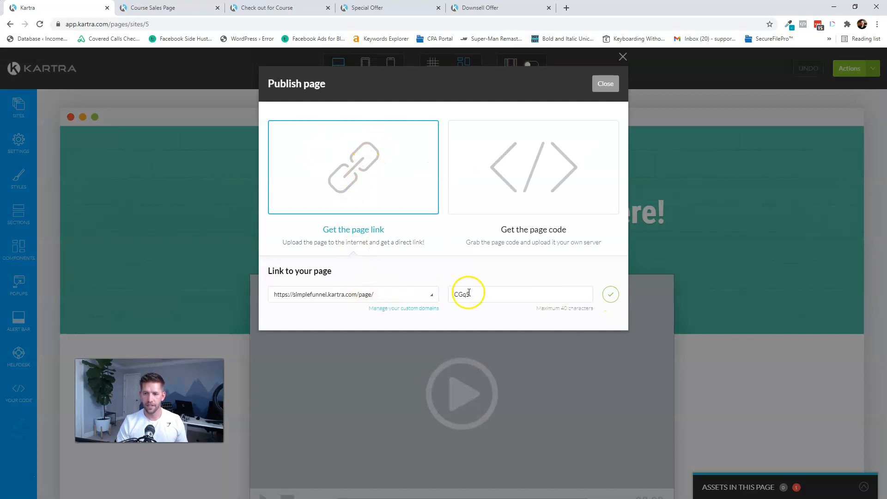
click(611, 294)
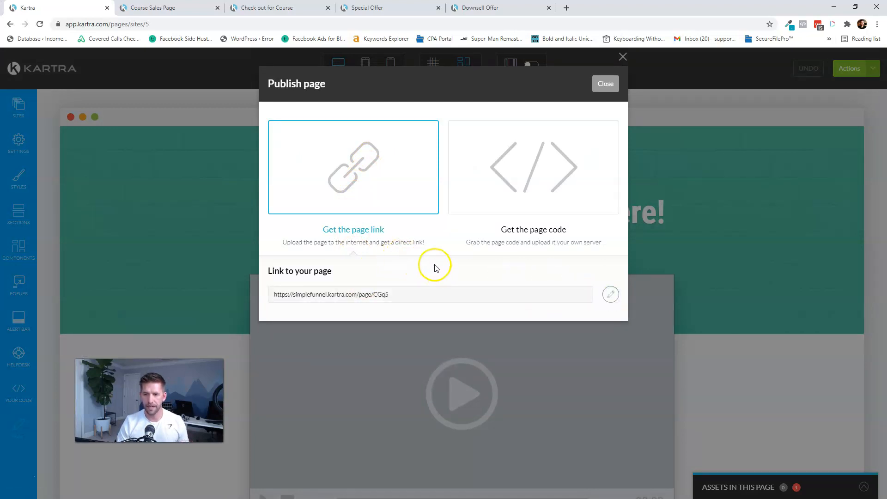
right_click(362, 296)
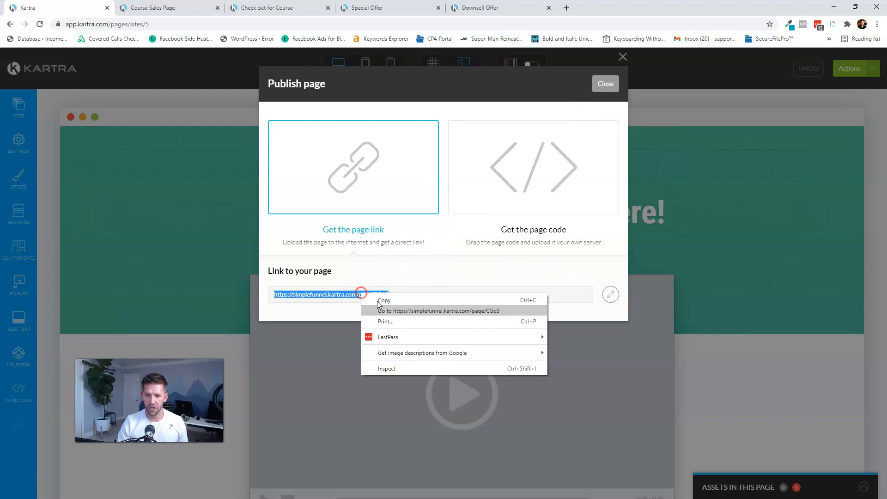
click(407, 309)
- Move the new page's tab to the end, close the publish window, and exit to the dashboard
drag(188, 6, 633, 7)
click(153, 8)
click(70, 9)
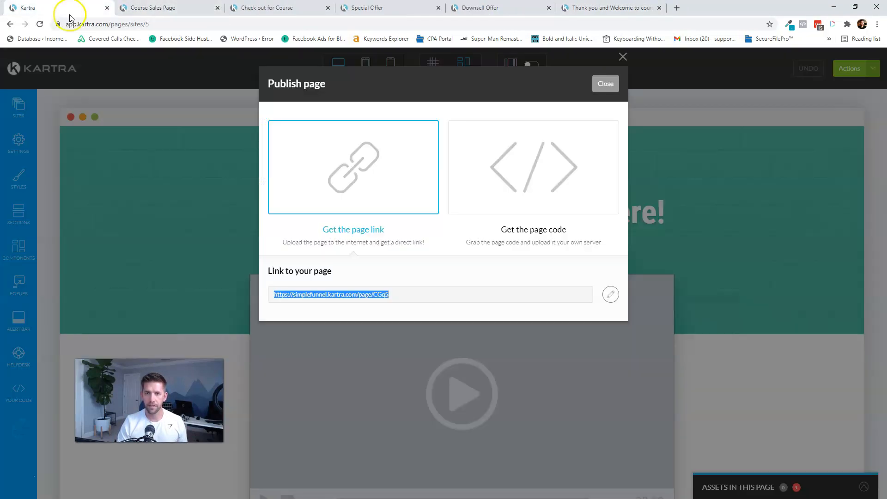
click(608, 93)
click(845, 69)
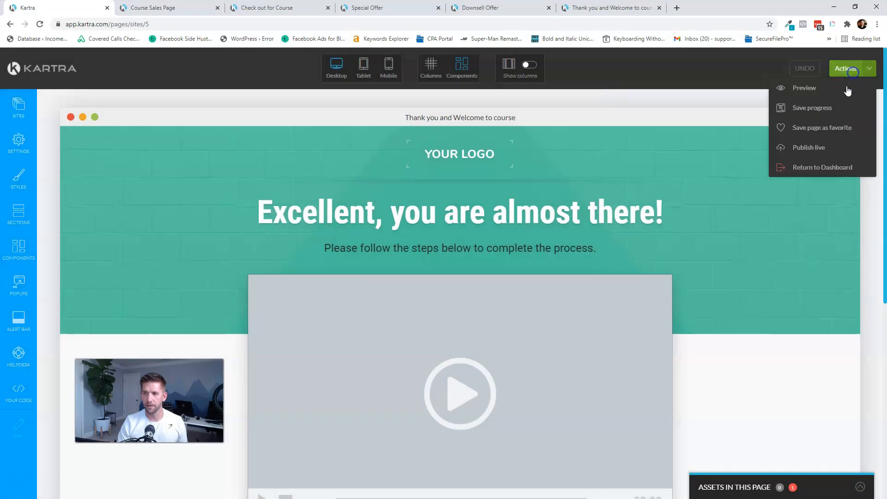
click(812, 168)
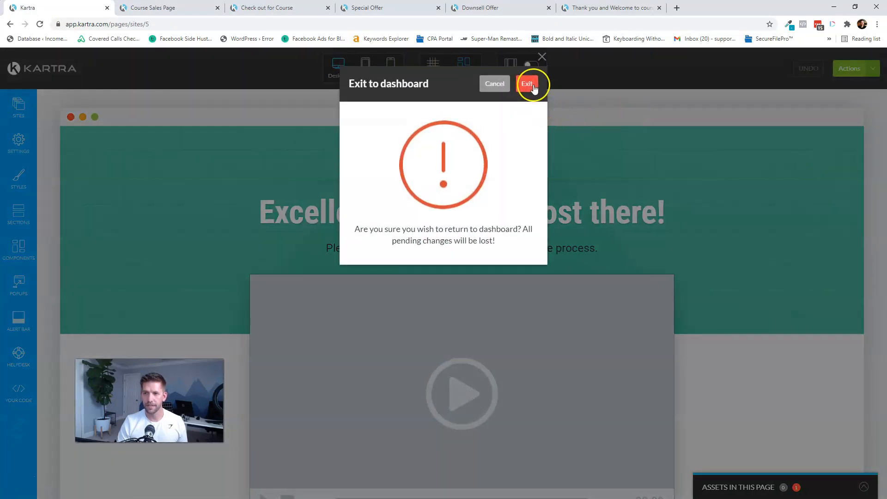
click(529, 81)
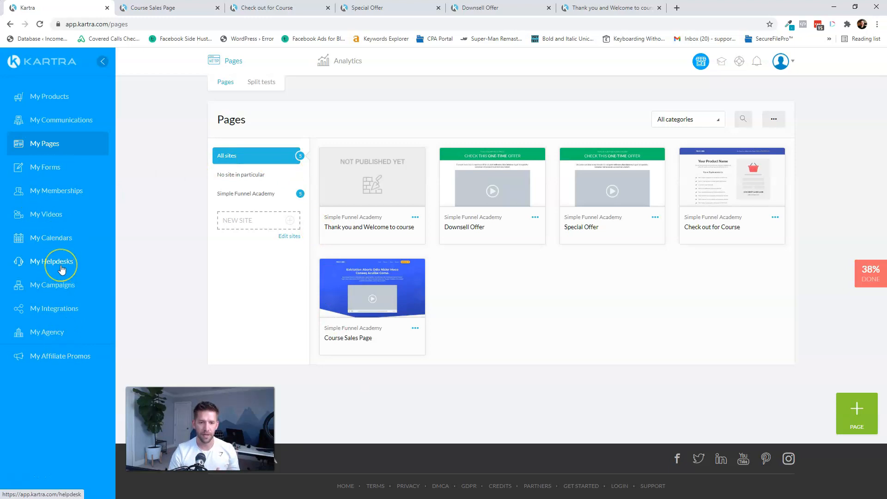
- Go to My Videos from the left sidebar
click(56, 216)
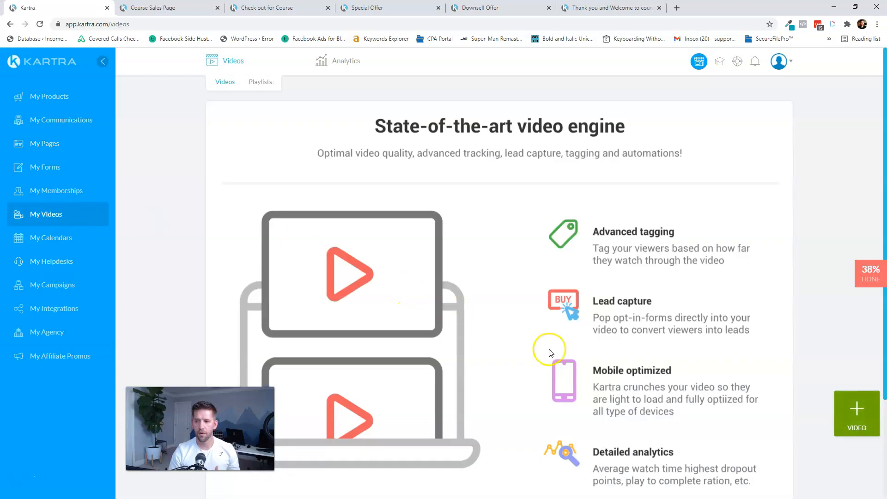
- Start a multi-video upload and create a new video category named 'Simple Funnel Academy'
click(844, 409)
click(604, 190)
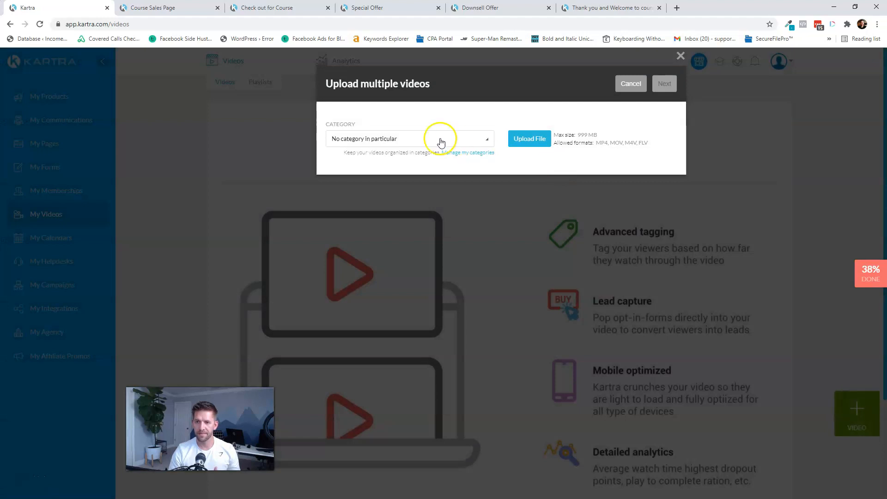
click(441, 140)
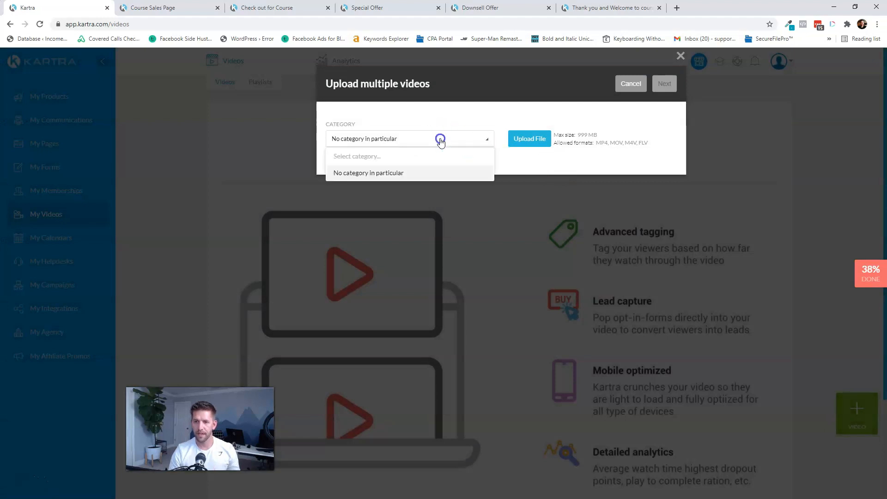
click(440, 140)
click(470, 148)
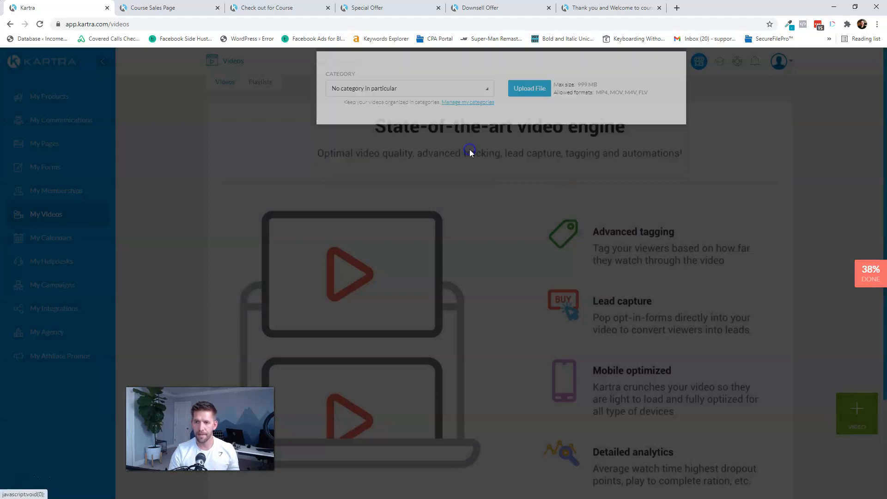
click(426, 165)
text(S)
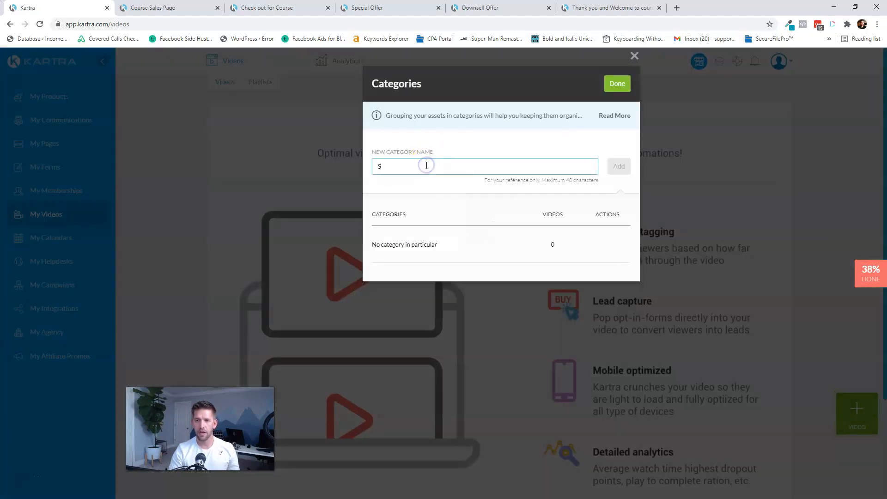
text(imple Funnel Academy)
click(618, 167)
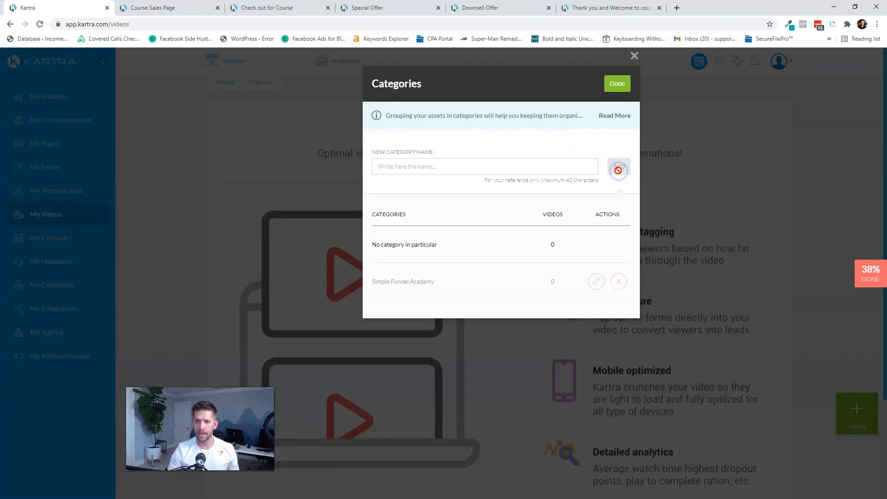
click(613, 85)
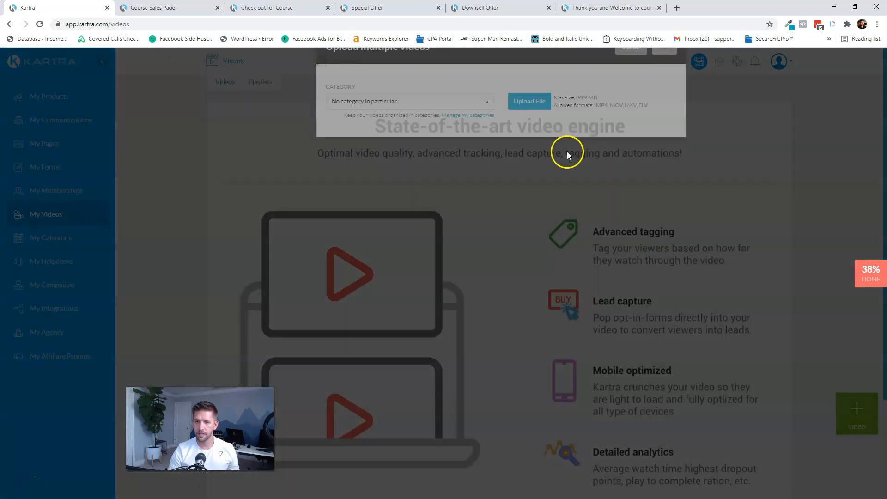
- Put the uploads in Simple Funnel Academy and upload the five placeholder videos
click(445, 146)
click(391, 192)
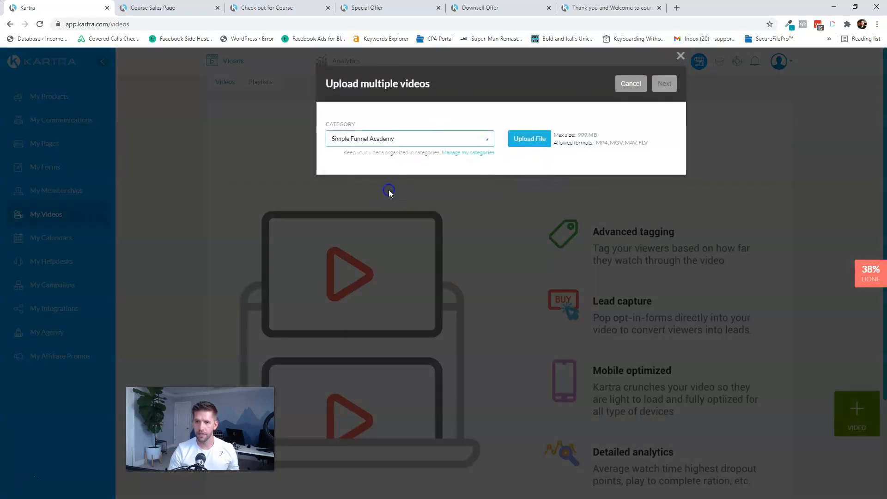
click(530, 140)
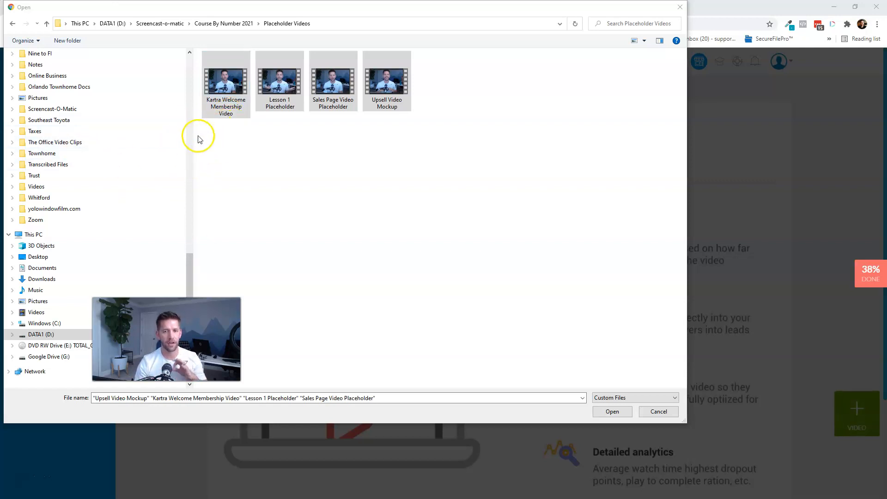
click(236, 87)
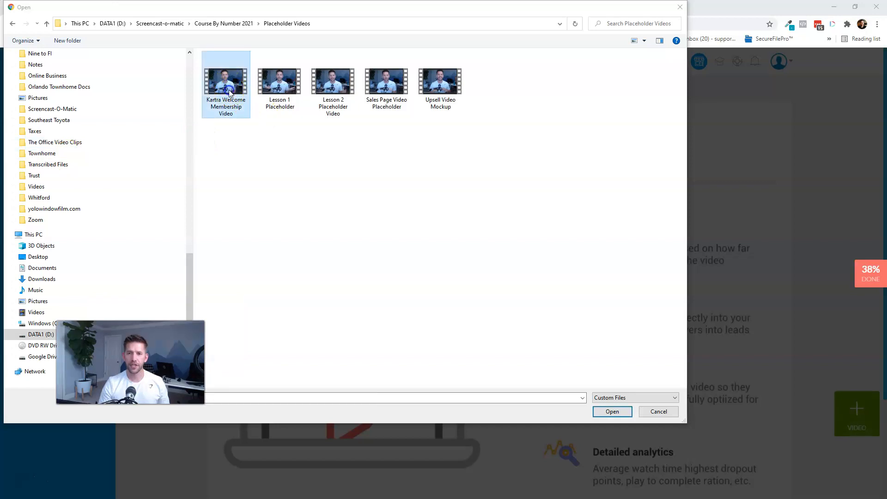
ctrl+click(279, 86)
ctrl+click(333, 86)
ctrl+click(383, 89)
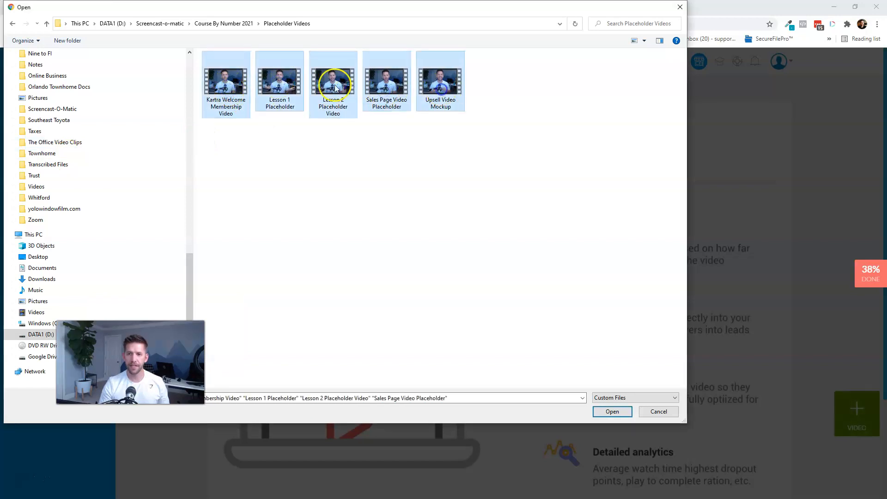
click(612, 412)
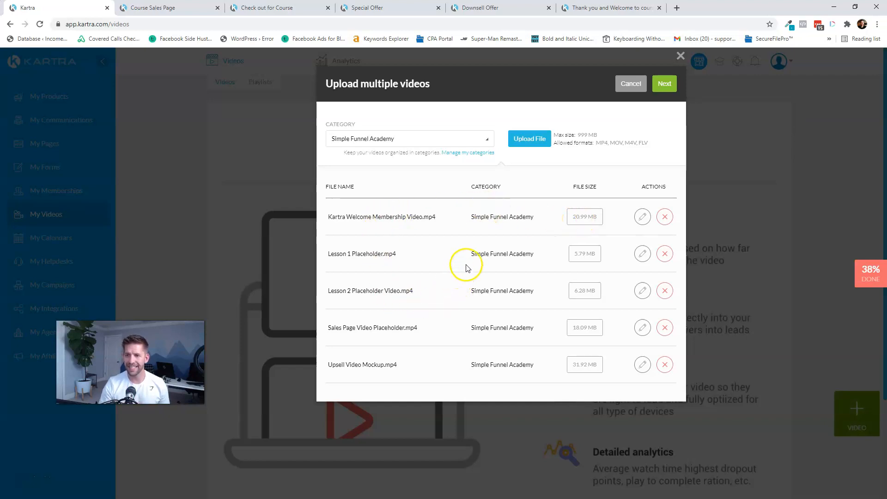
click(664, 83)
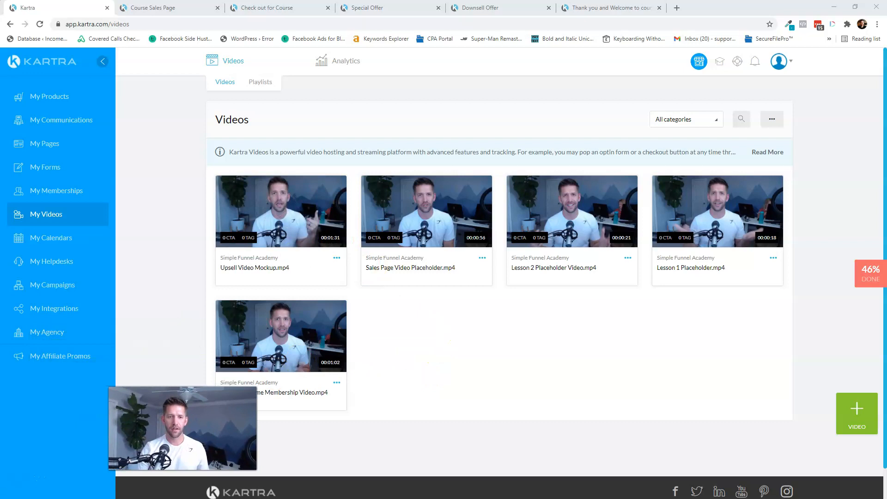
- Open the Simple Funnel Academy membership for editing from My Memberships
click(41, 190)
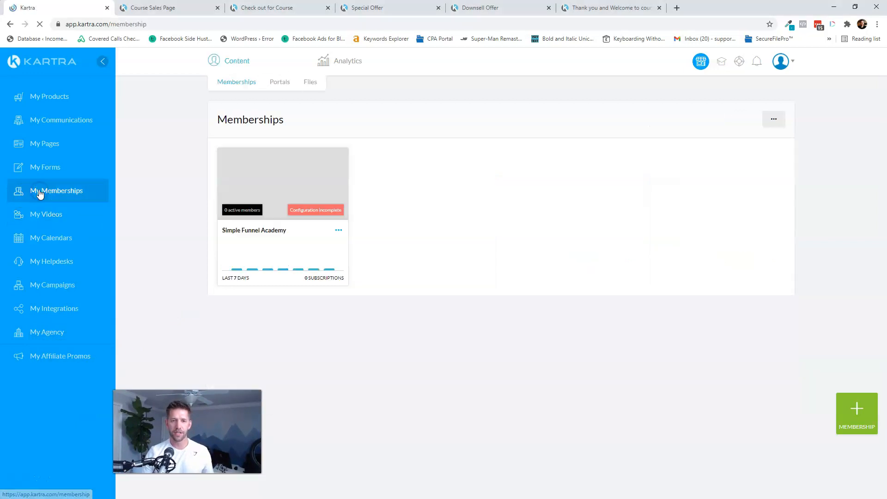
click(339, 230)
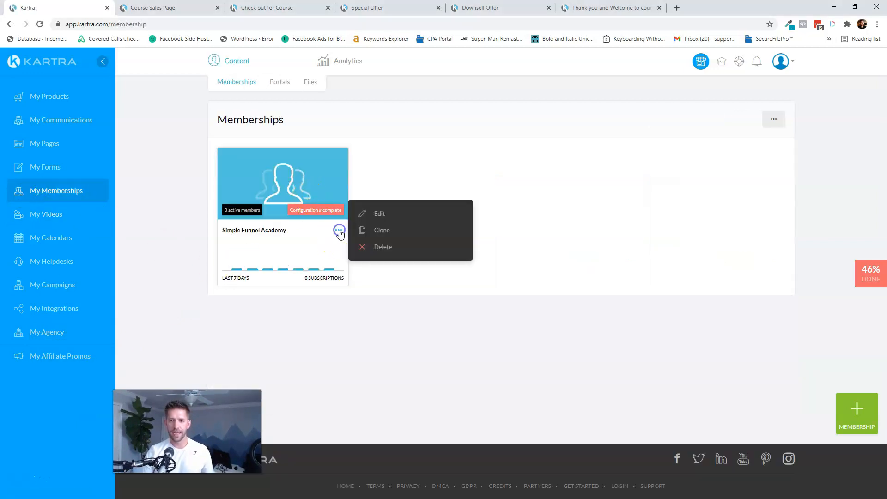
click(380, 214)
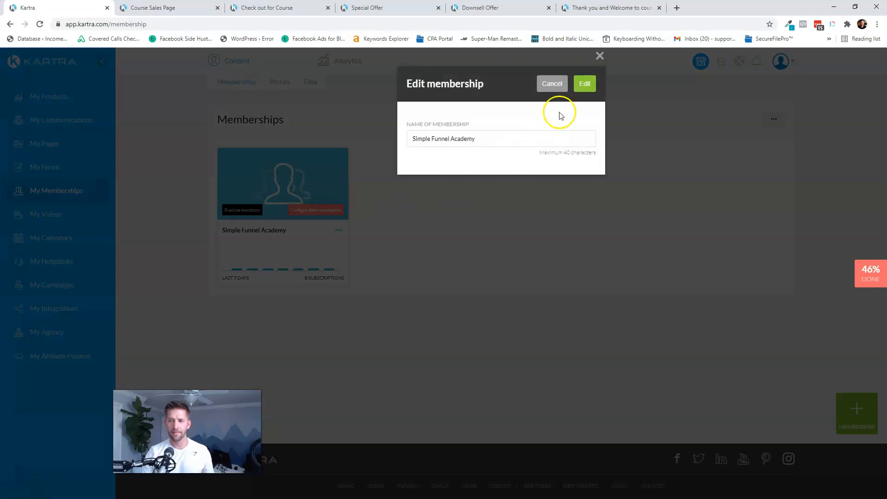
click(583, 84)
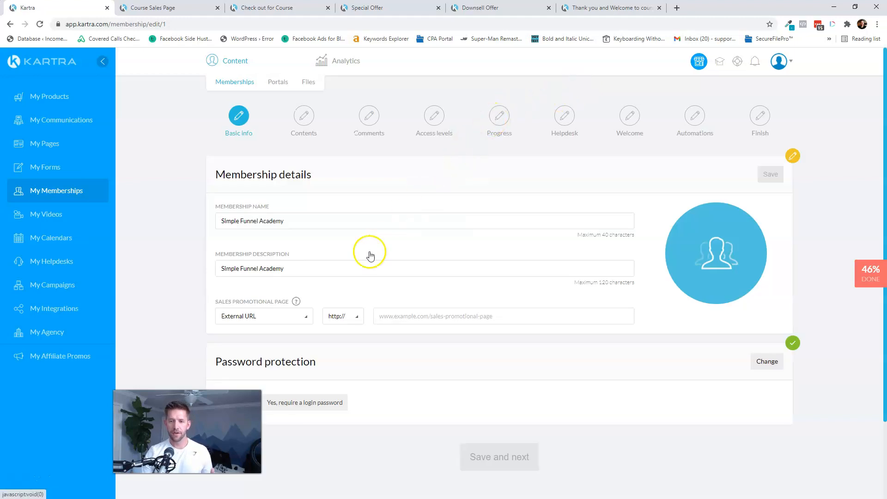
- Set the sales promotional page to the Kartra page Course Sales Page, save, and continue
click(299, 322)
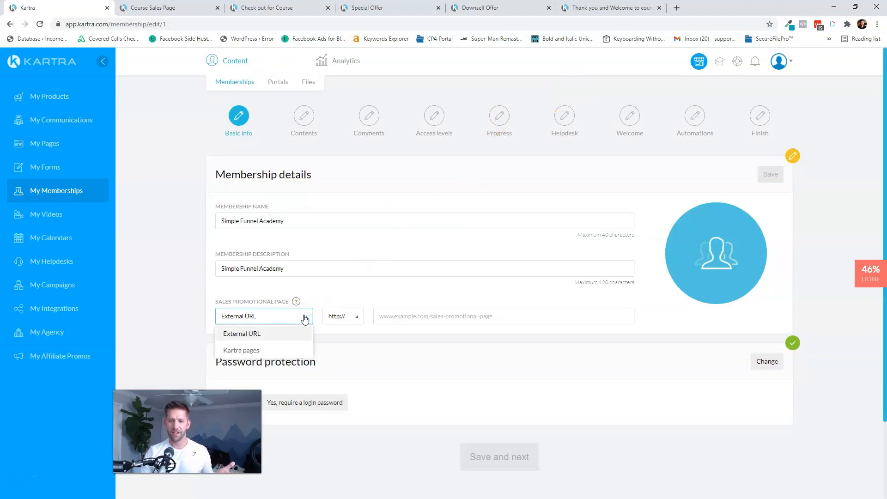
click(251, 353)
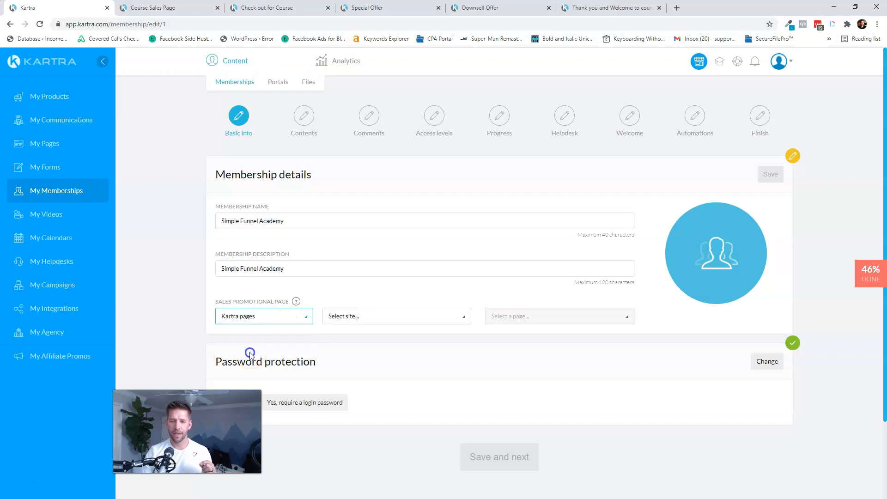
click(362, 319)
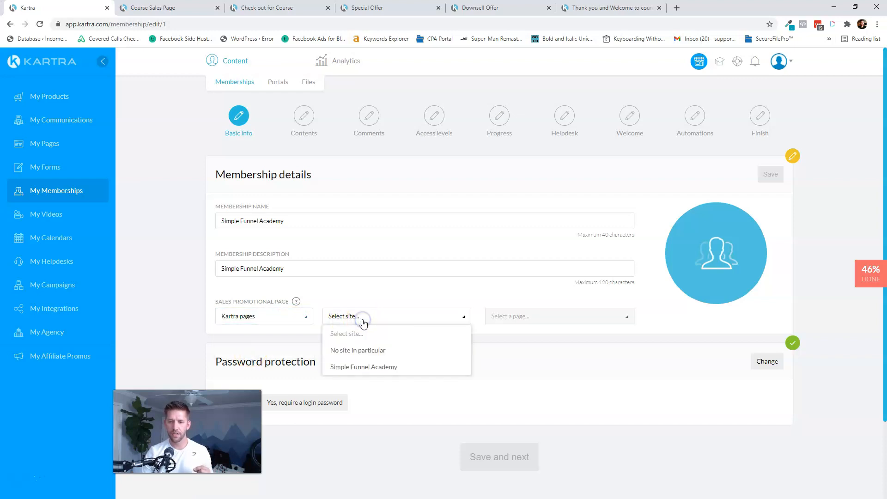
click(361, 367)
click(527, 320)
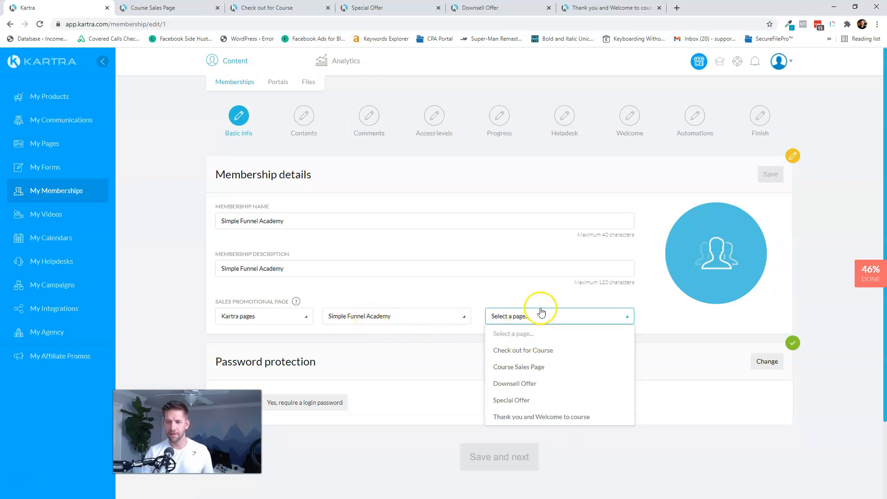
click(519, 367)
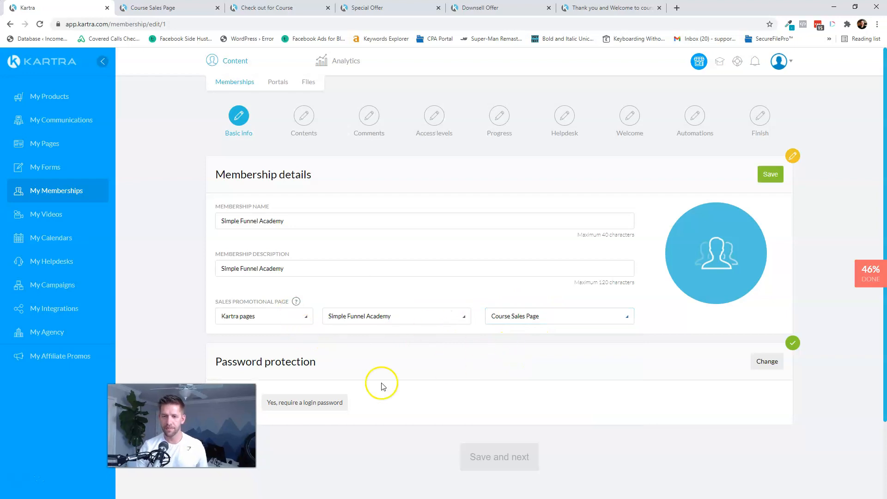
click(777, 178)
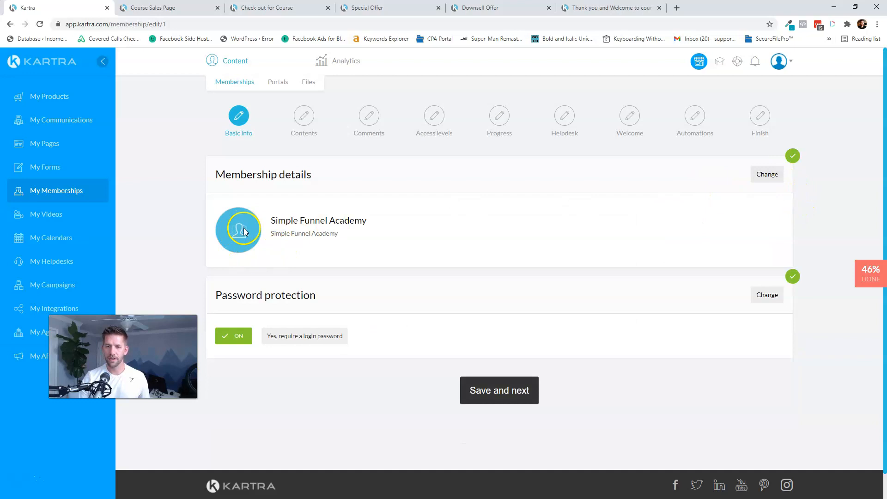
click(498, 396)
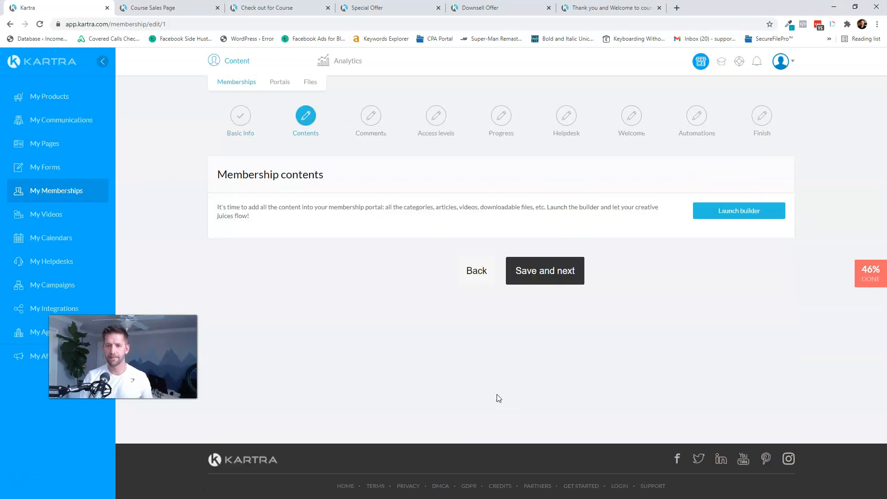
- Launch the membership builder, skip the tutorial, and settle on the left sidebar layout
click(738, 213)
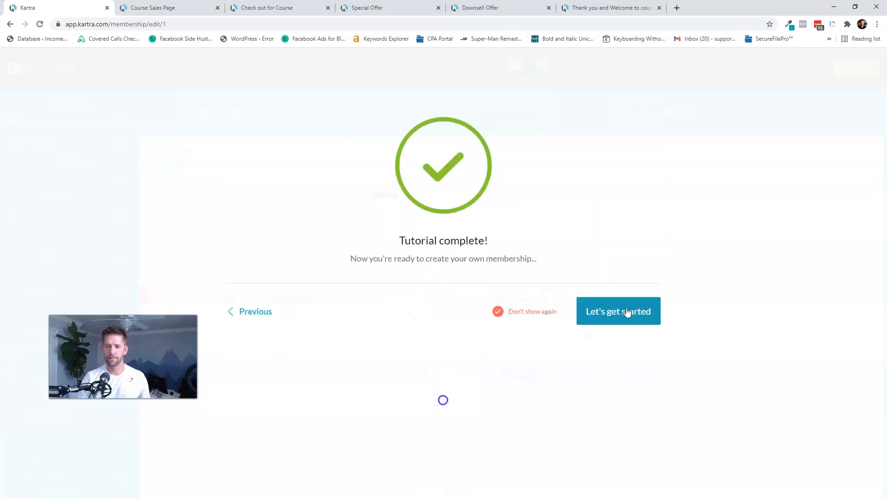
click(627, 312)
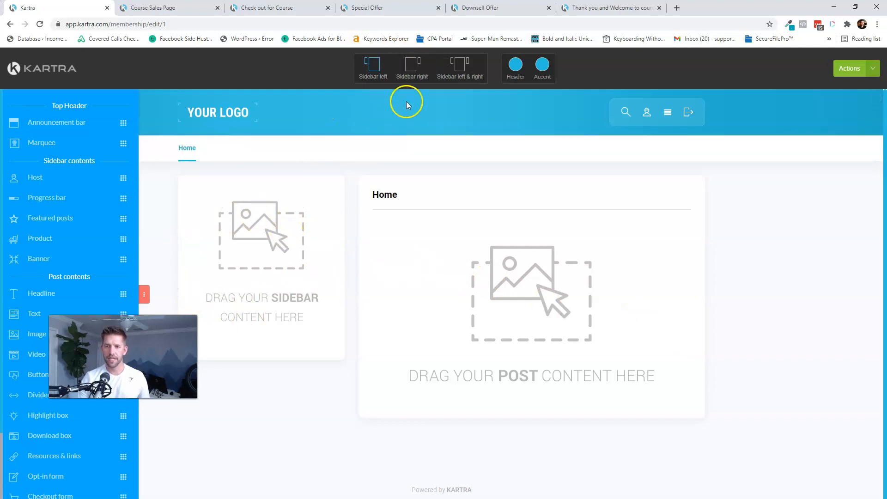
click(413, 71)
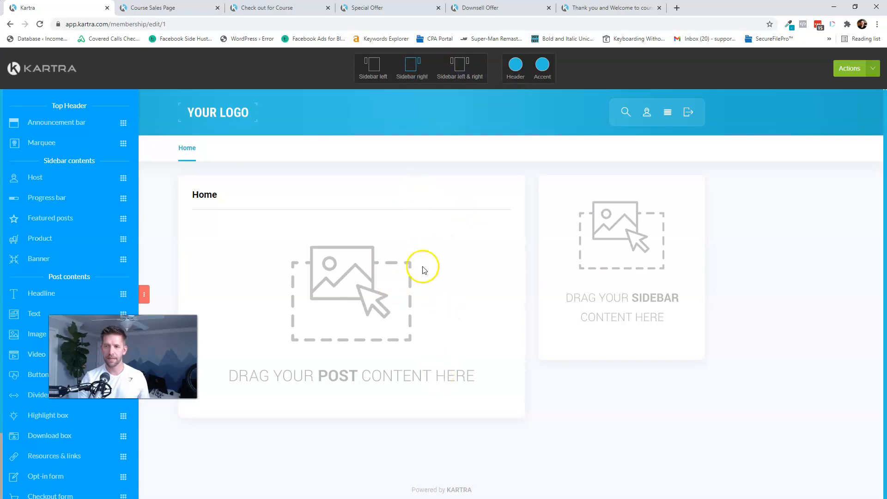
click(460, 68)
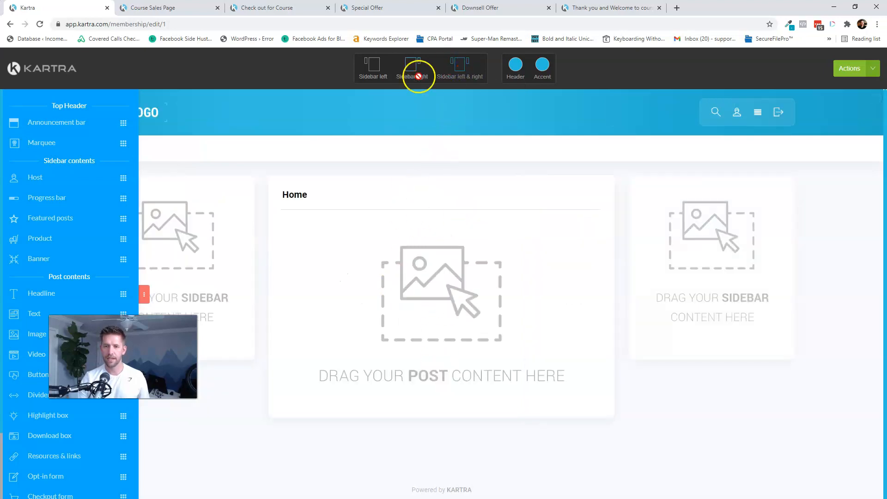
click(376, 71)
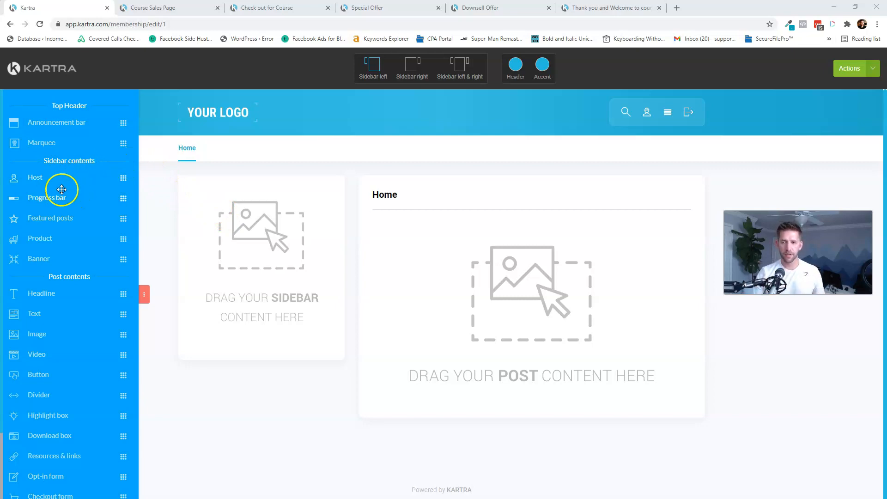
- Add the headline 'Welcome to the course! Here's how to get oriented:' to the Home post
drag(20, 293, 537, 233)
click(505, 236)
triple_click(451, 225)
text(W)
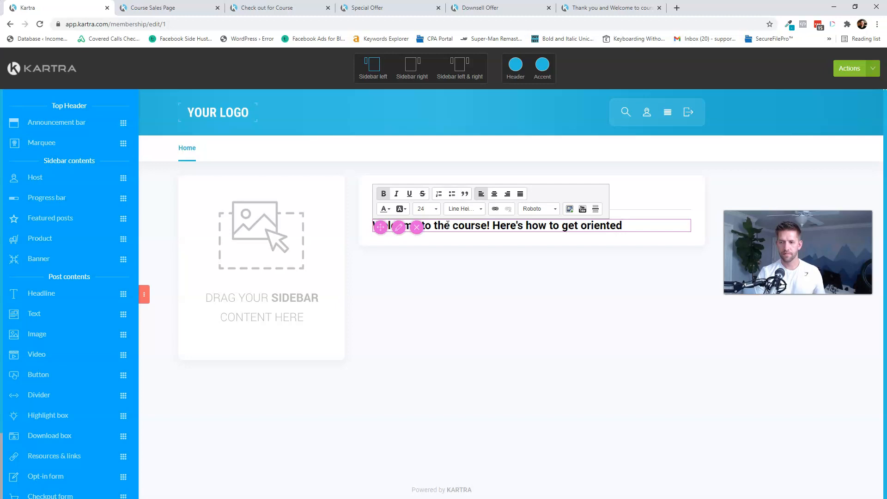
click(485, 260)
- Insert Kartra Welcome Membership Video.mp4 from Simple Funnel Academy below the headline
drag(18, 354, 547, 283)
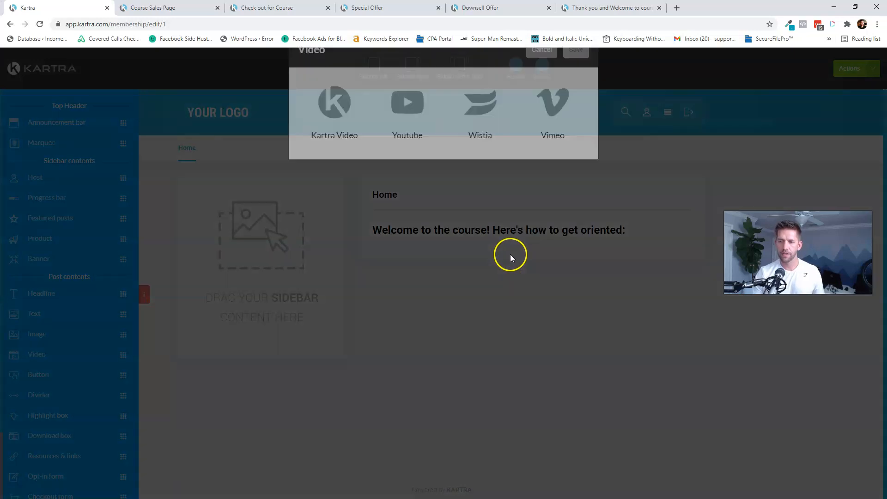
click(342, 156)
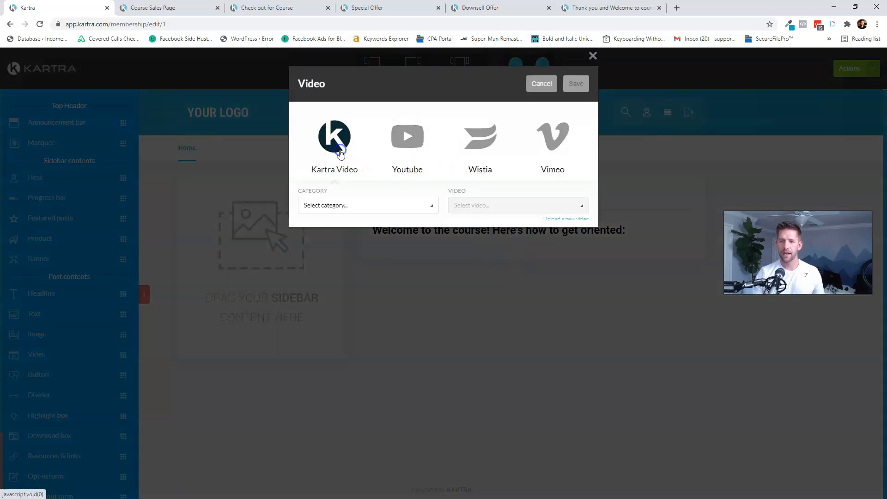
click(338, 212)
click(329, 263)
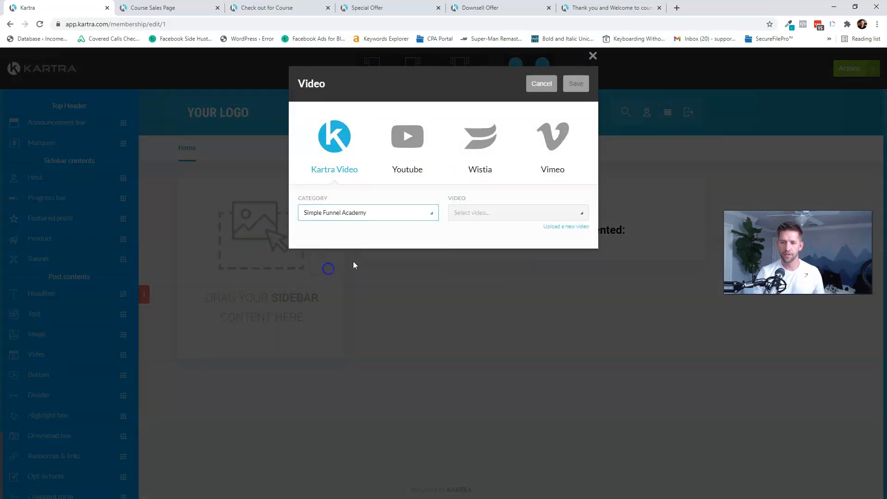
click(494, 211)
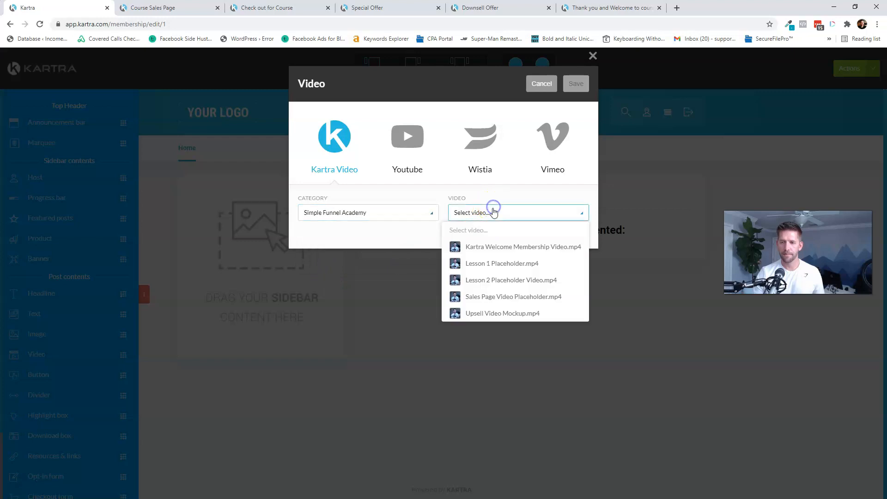
click(483, 247)
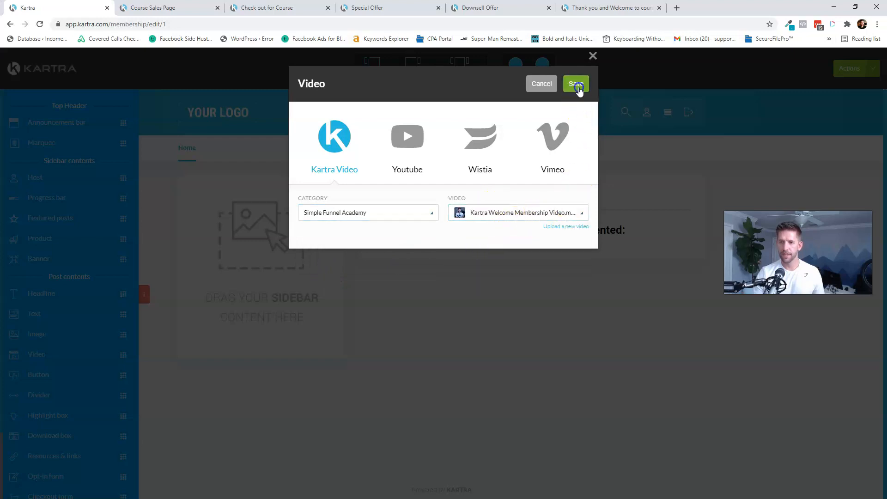
click(578, 87)
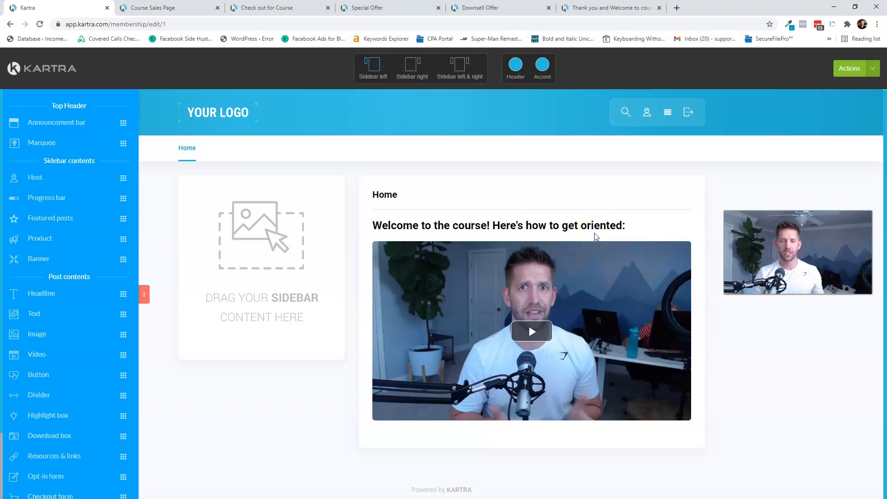
drag(97, 178, 277, 184)
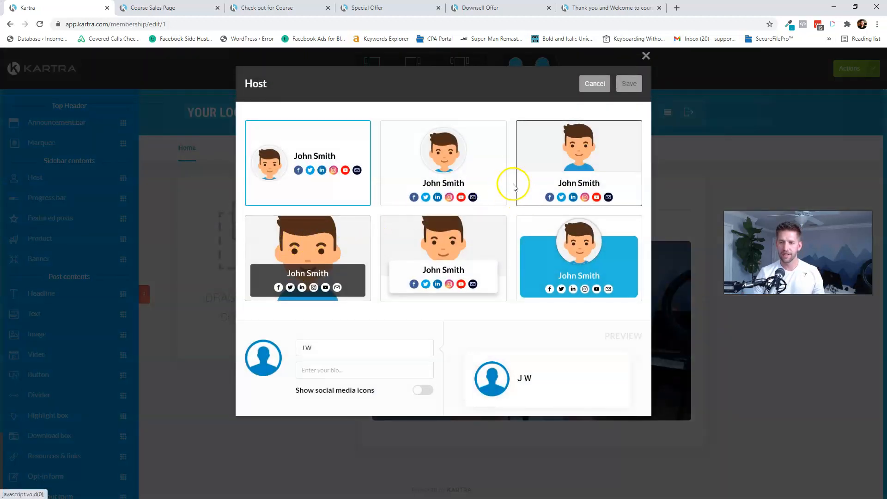
- Choose the blue card host layout and enter the host's name and bio
click(597, 240)
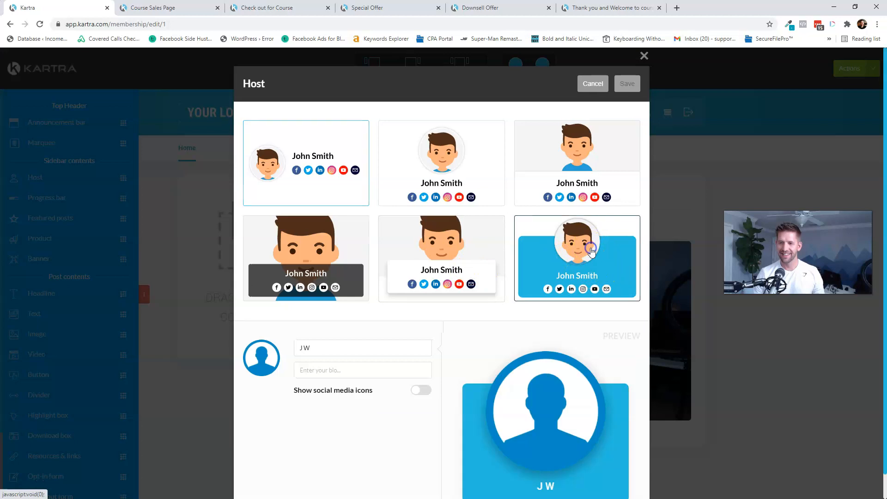
double_click(367, 348)
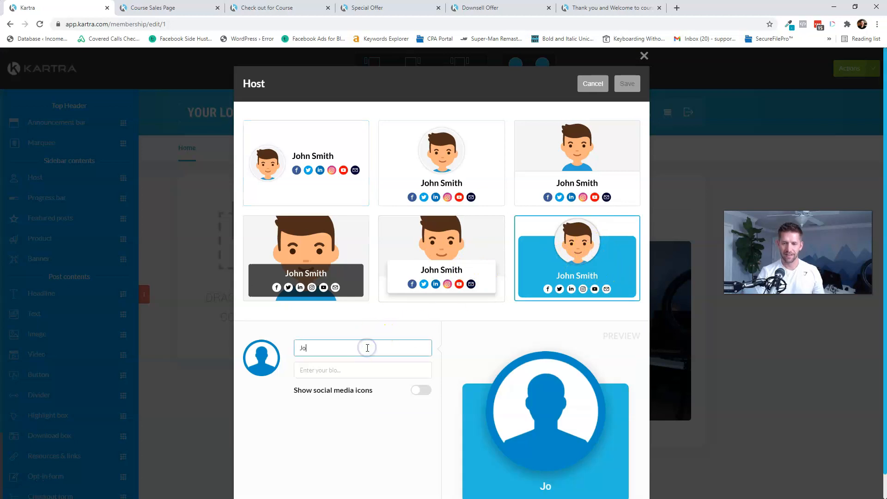
key(Tab)
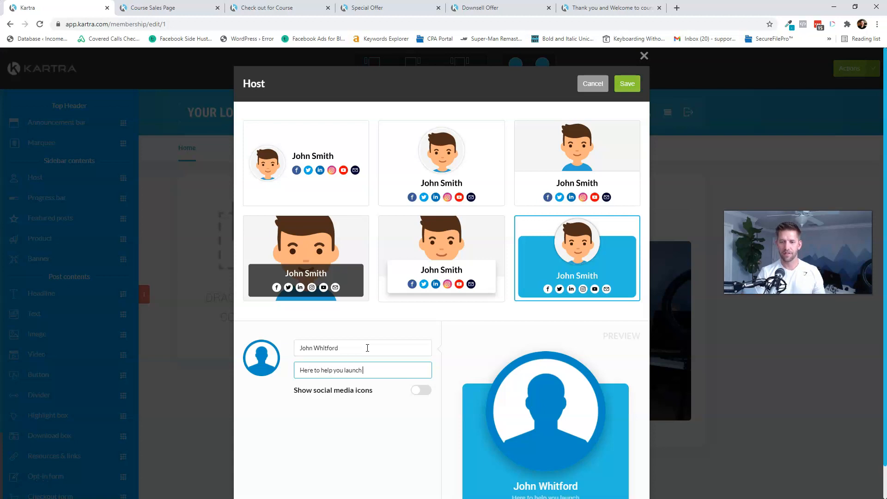
click(383, 367)
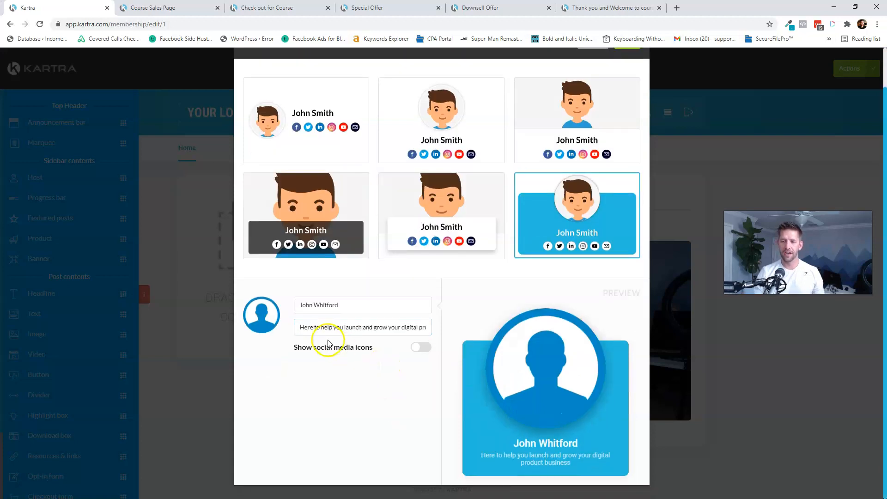
- Use the Looking straight on headshot as the host photo, crop it tighter, and save
mouse_move(258, 323)
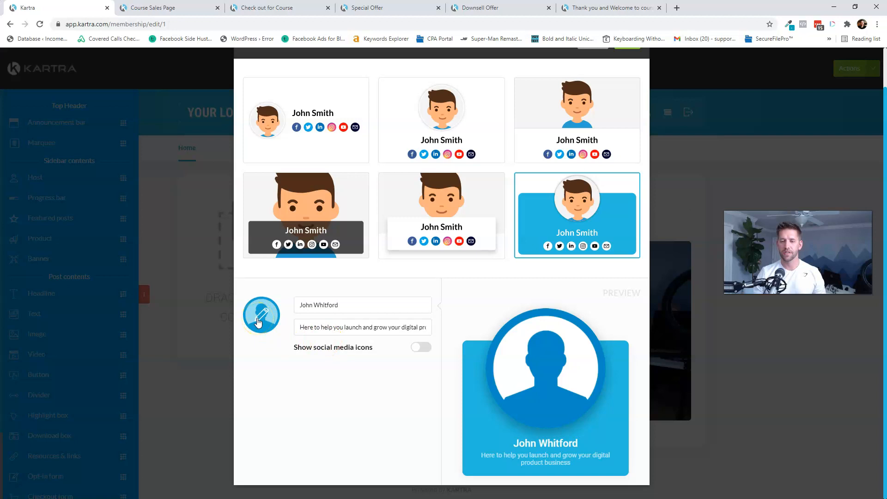
click(258, 324)
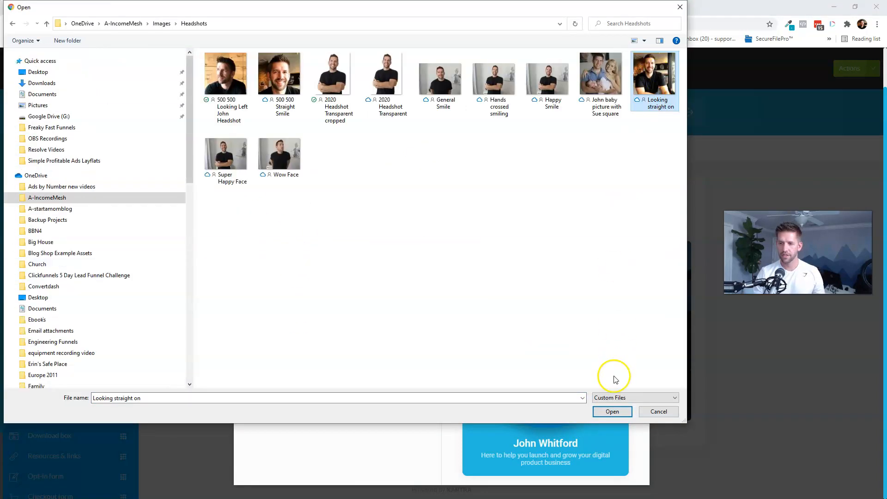
click(612, 413)
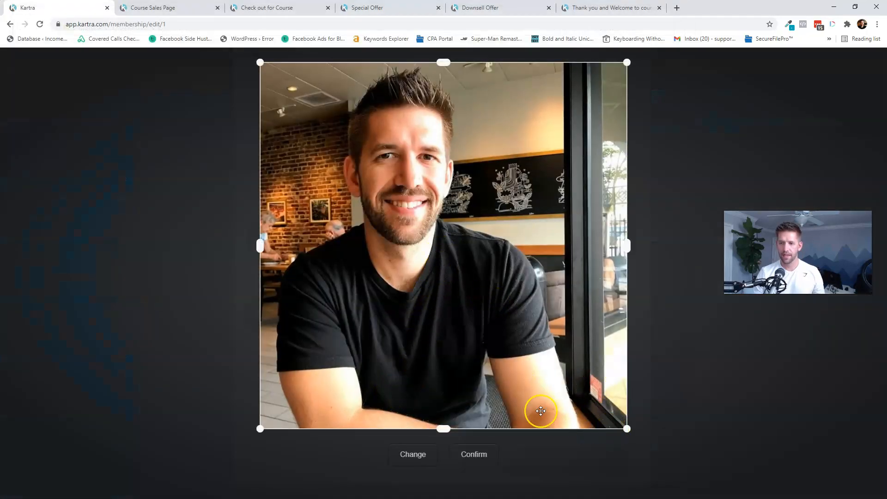
drag(618, 427, 547, 378)
click(489, 460)
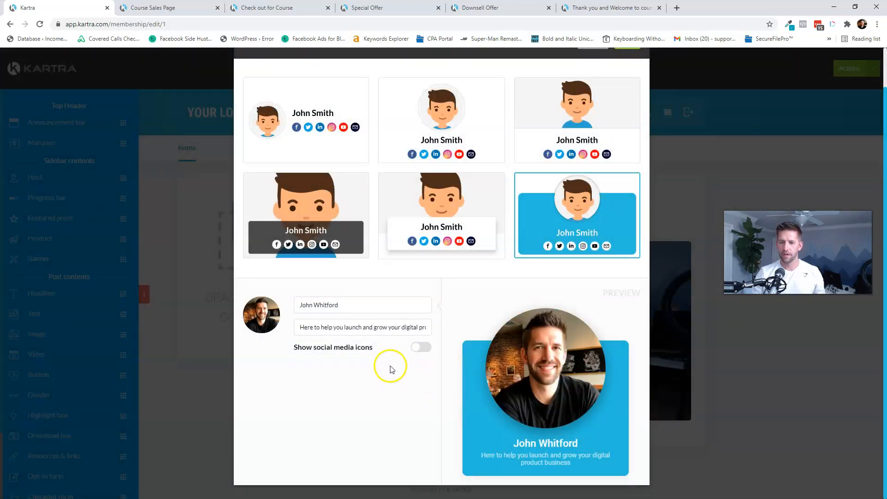
scroll(390, 382, up, 1)
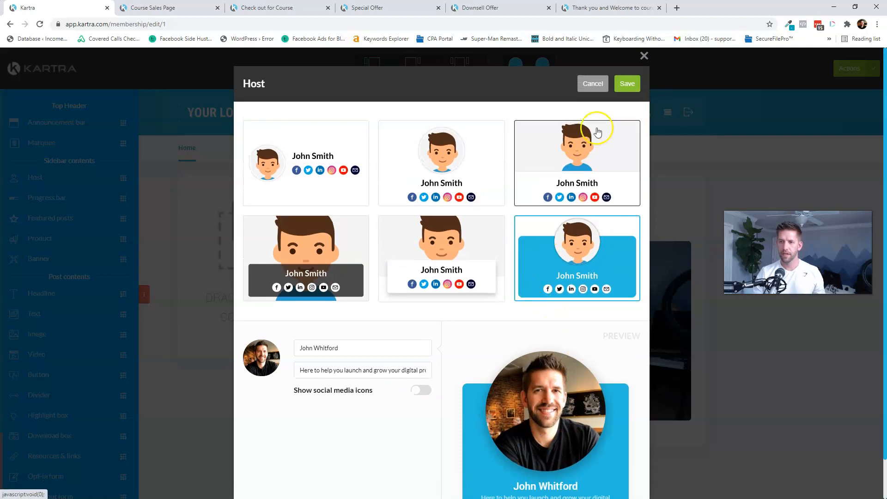
click(626, 85)
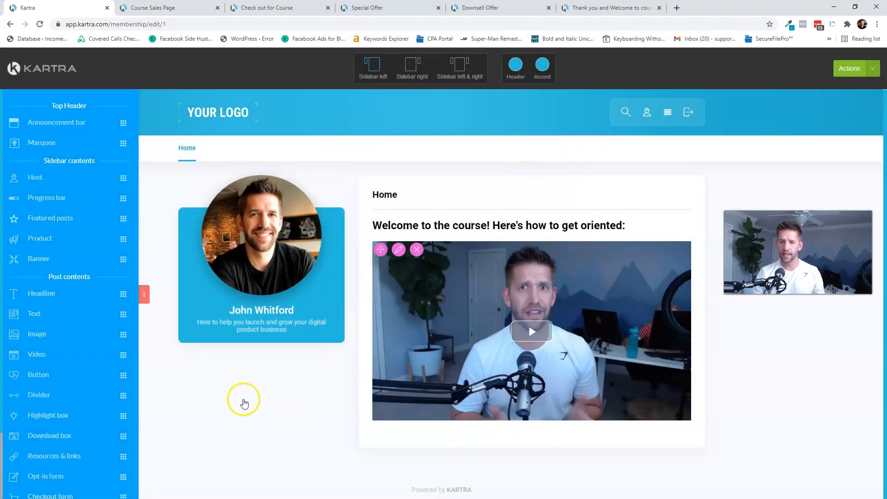
- Drop a resources and links box below the Home post video
scroll(203, 356, down, 1)
scroll(59, 421, down, 2)
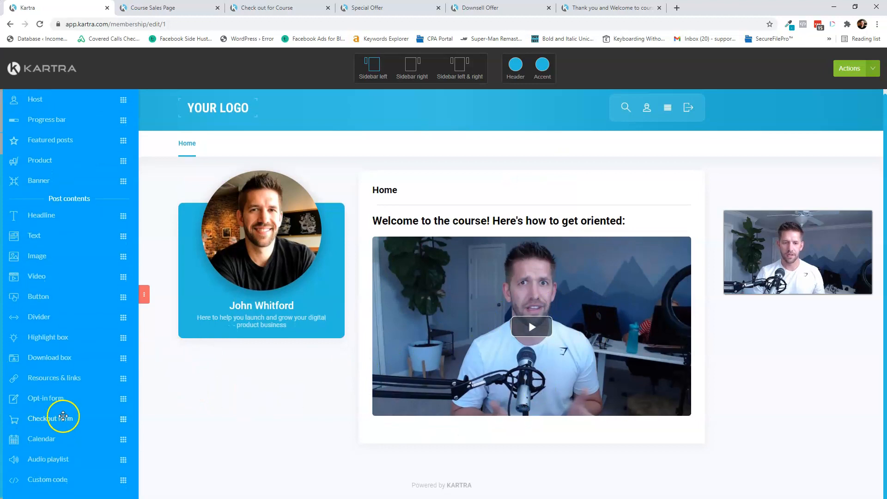
drag(38, 377, 487, 426)
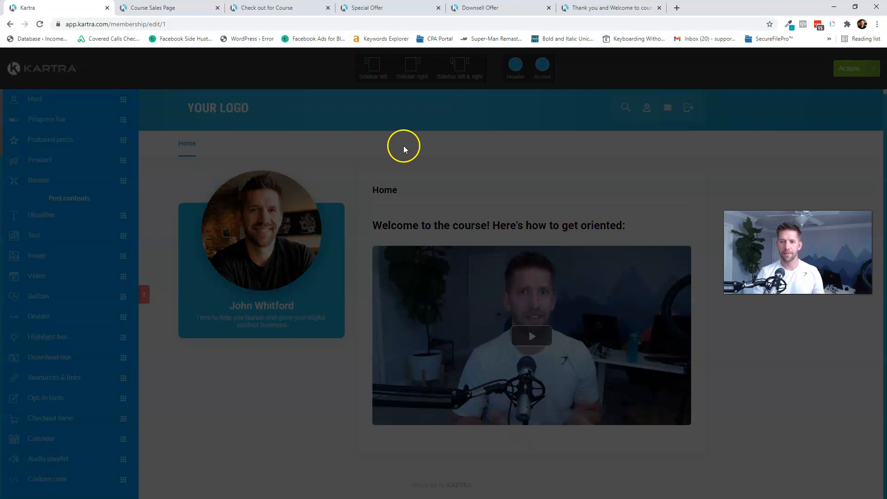
- Title the box 'How to be successful' with a 'Read the blog' external https link, then save
click(416, 139)
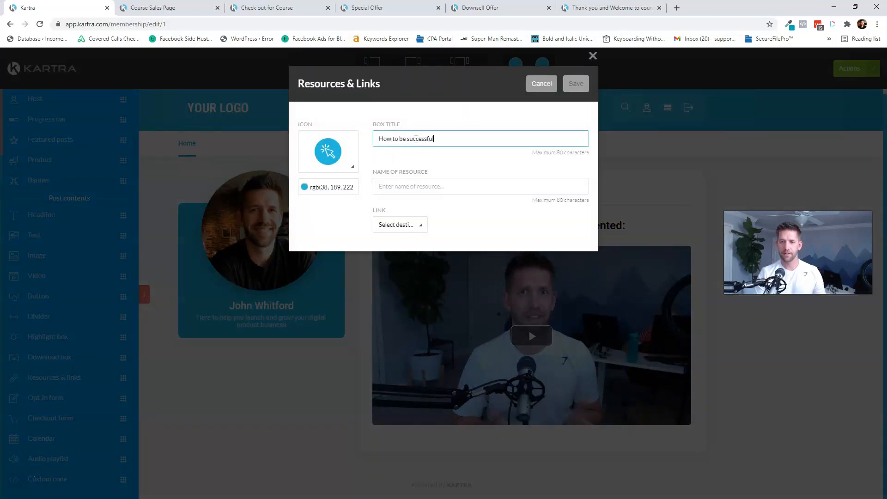
click(403, 186)
text(Read the blog)
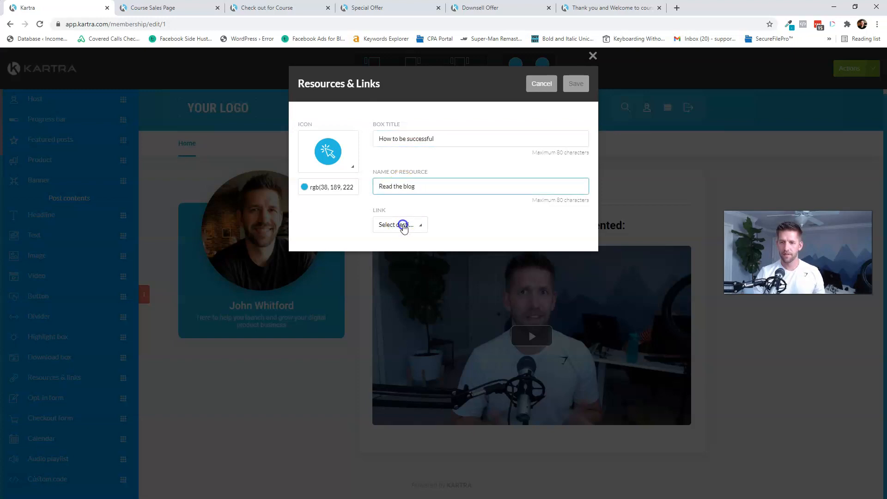
click(401, 225)
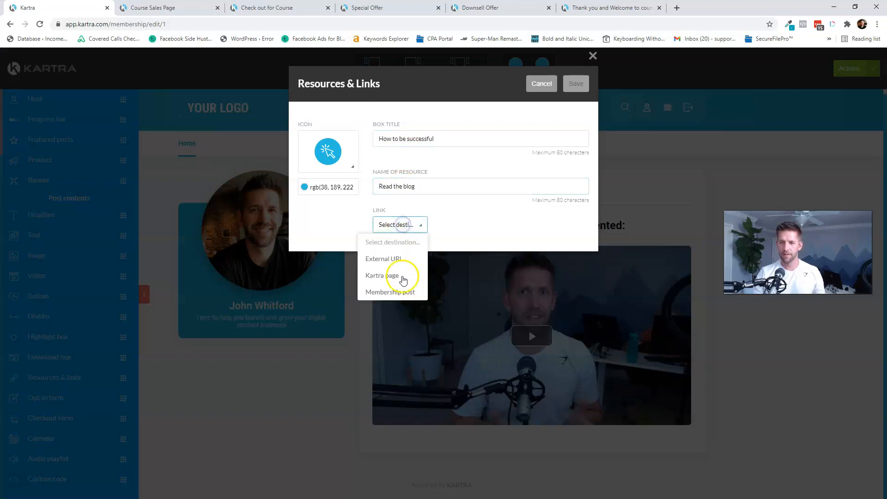
click(387, 258)
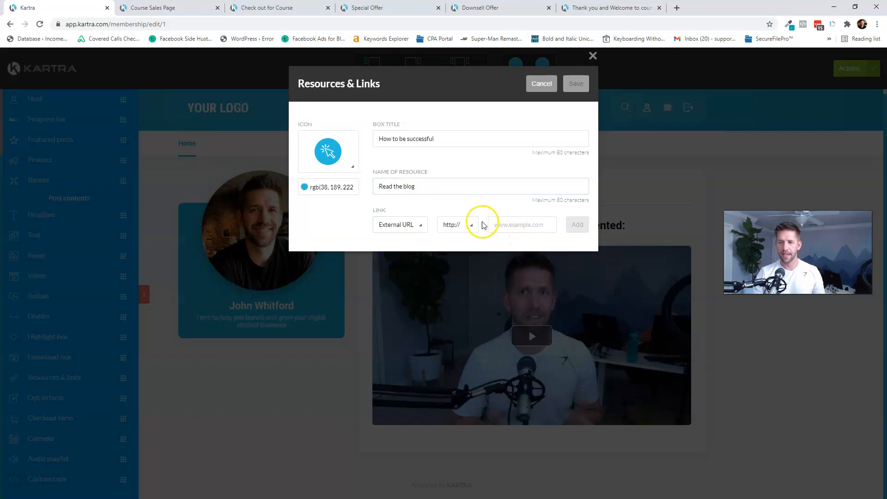
click(468, 225)
click(462, 255)
click(524, 231)
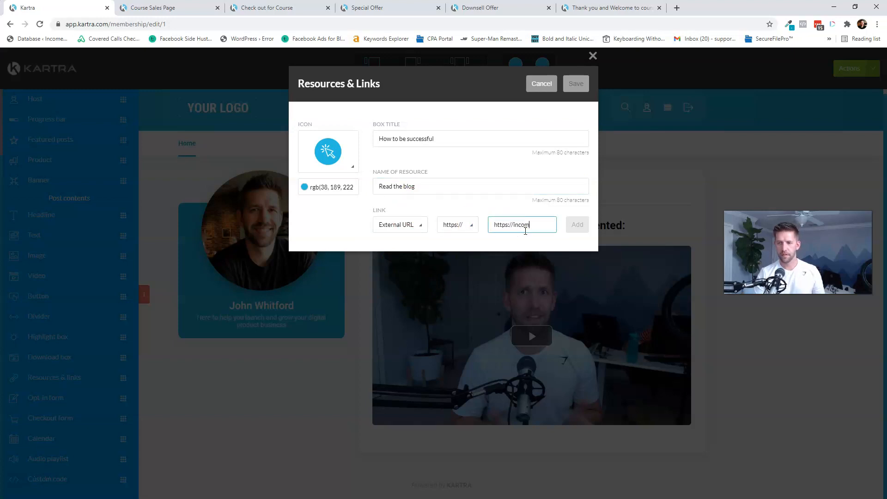
text(https://incomemesh)
click(576, 225)
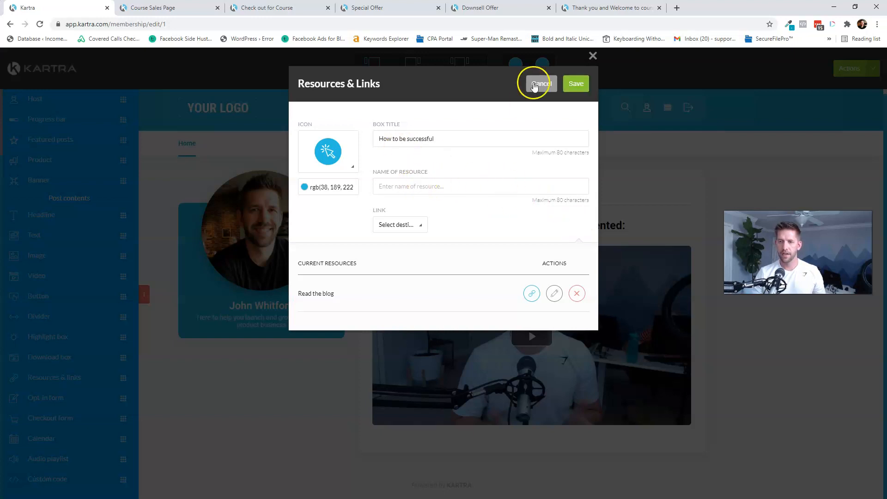
click(581, 87)
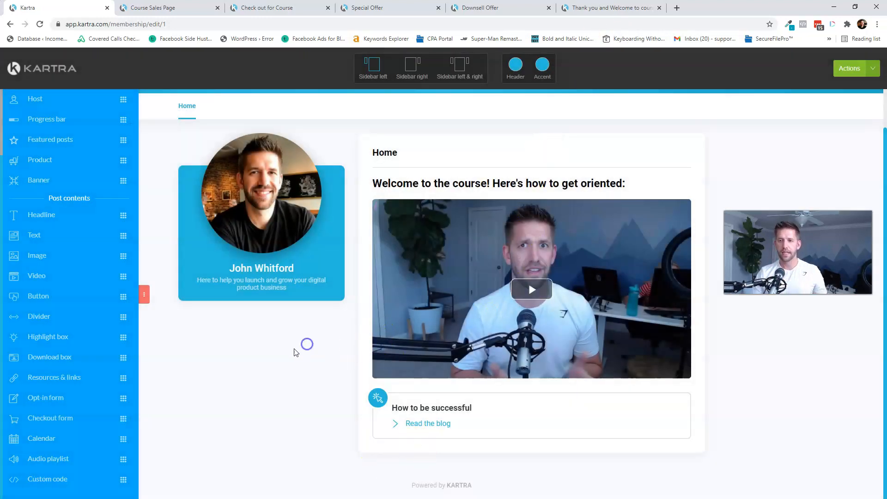
scroll(296, 345, up, 1)
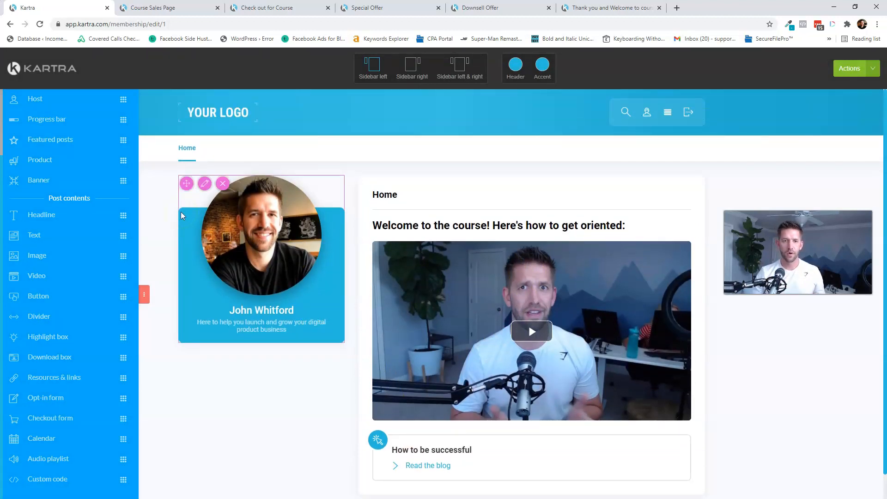
scroll(102, 110, up, 2)
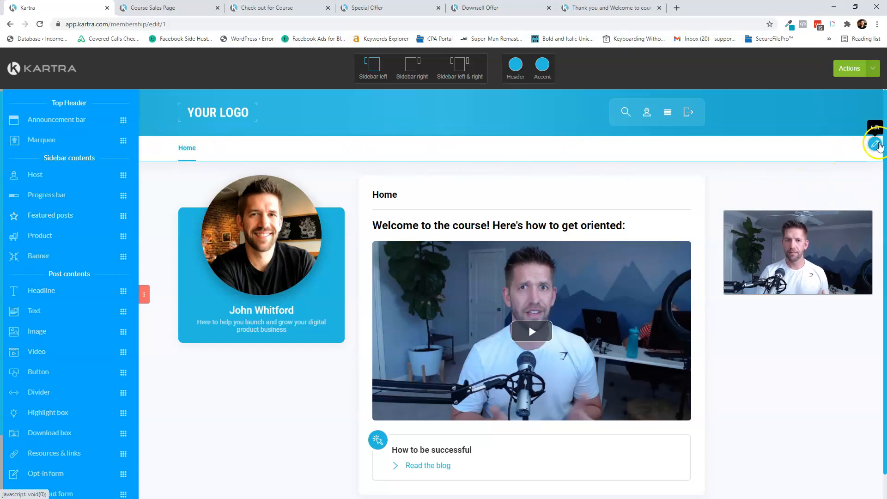
- Add a 'Start the course' category to the membership navigation and save the menu
click(876, 144)
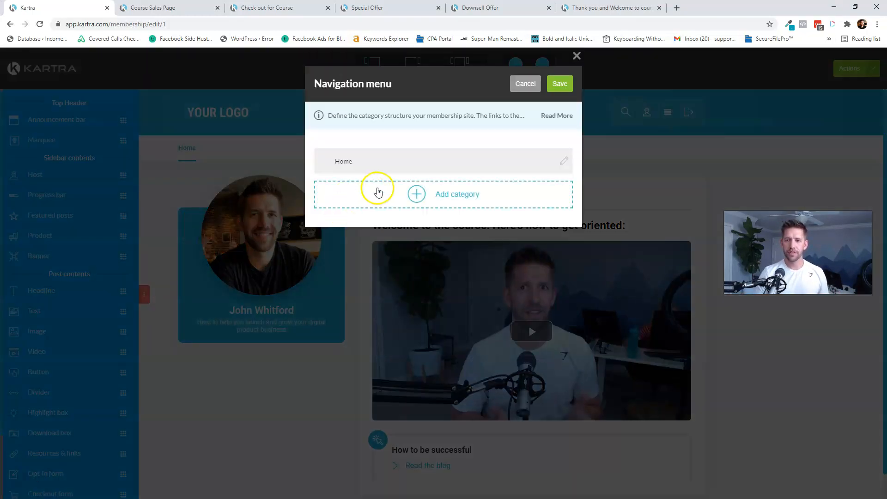
click(427, 193)
click(552, 195)
double_click(450, 195)
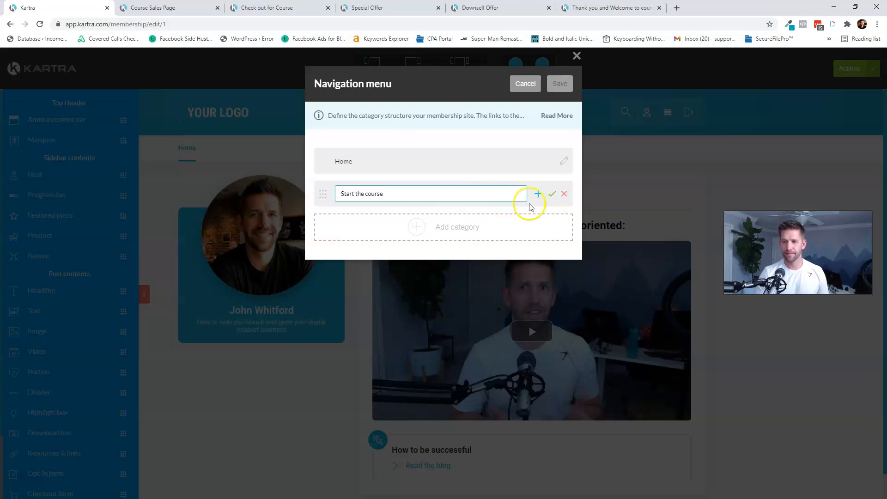
click(550, 194)
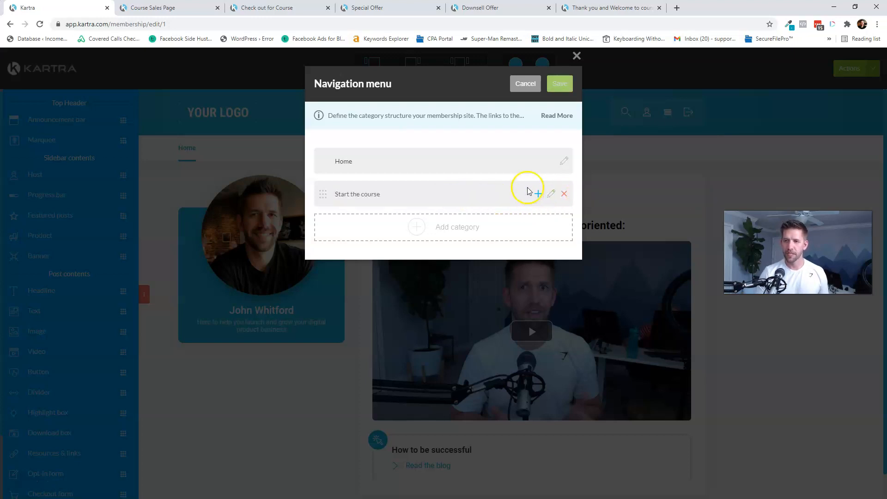
click(560, 84)
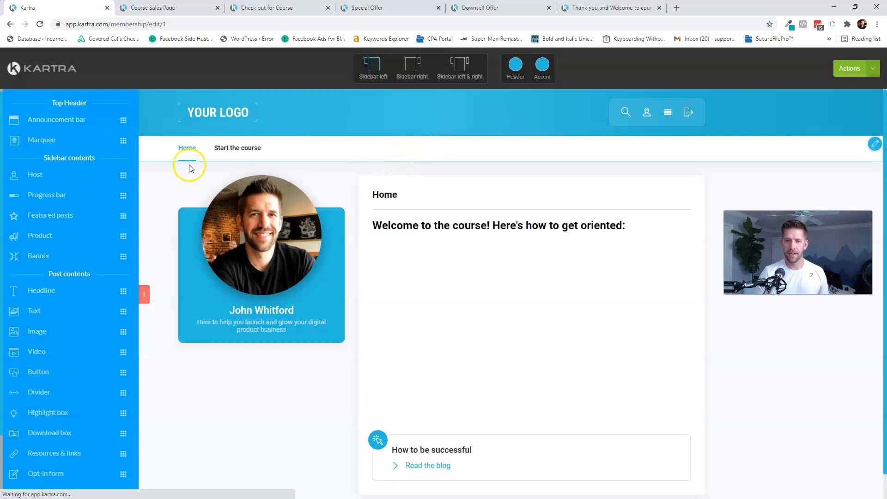
- Add a new post with a play icon to the Start the course category
click(231, 150)
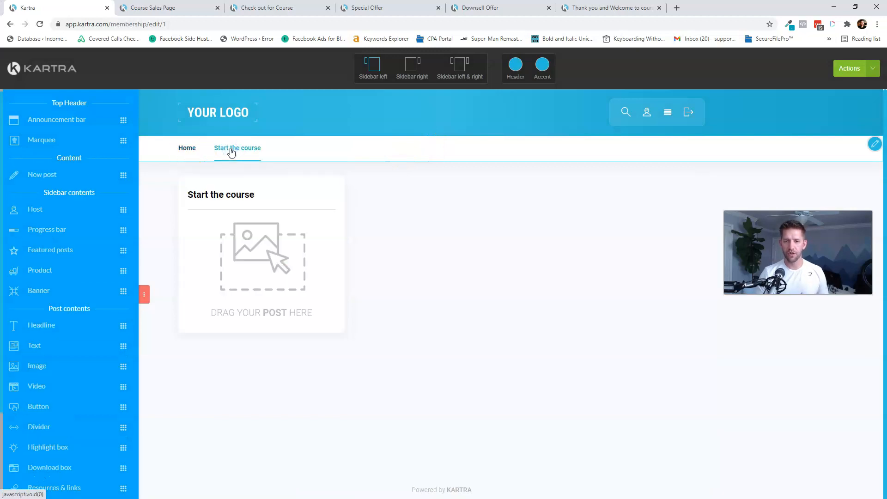
drag(59, 175, 279, 227)
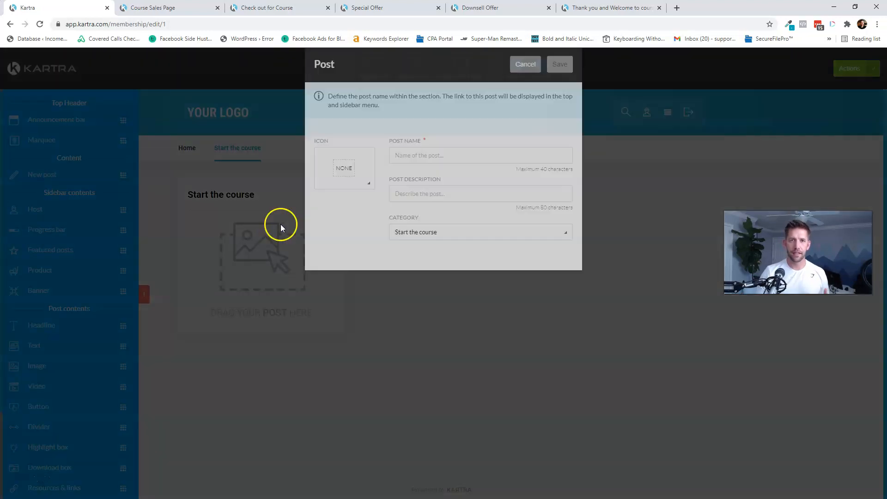
click(348, 194)
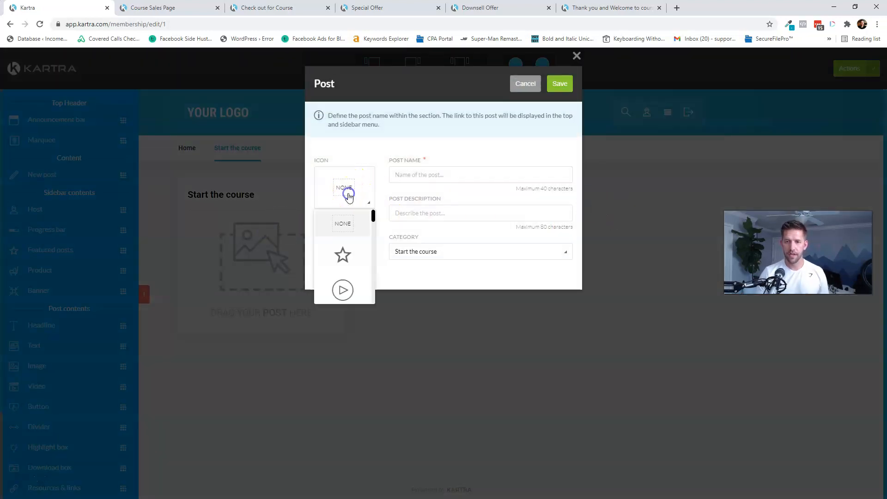
click(342, 290)
- Name the post 'Getting started with basics', describe the terminology behind sales funnels, and save
click(440, 174)
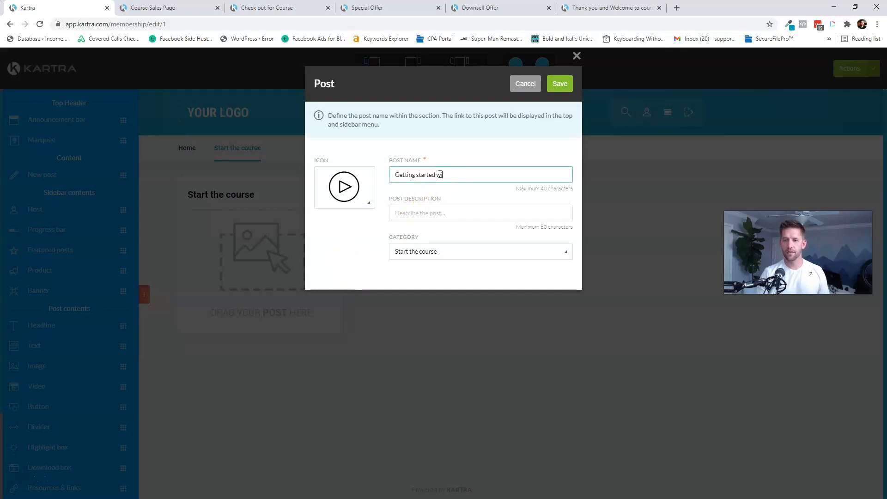
key(Tab)
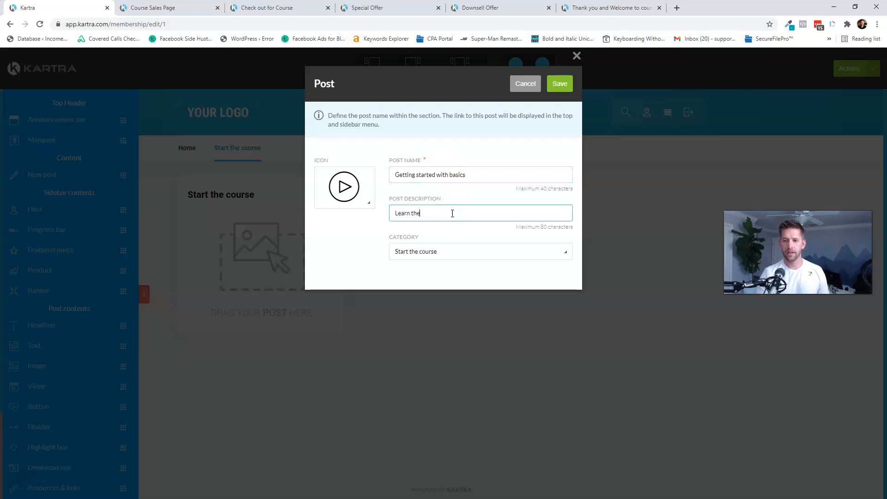
text(Learn the gte)
key(BackSpace)
key(BackSpace)
key(BackSpace)
text(terminology behind sales funnels)
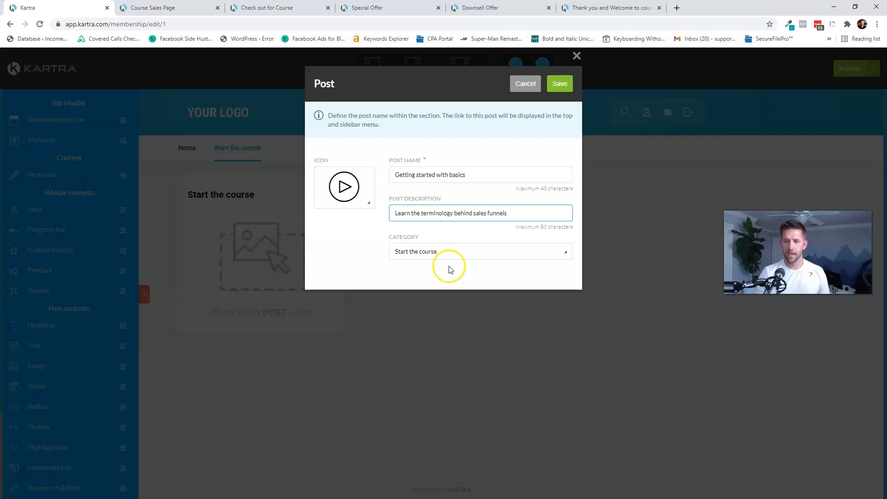
click(444, 252)
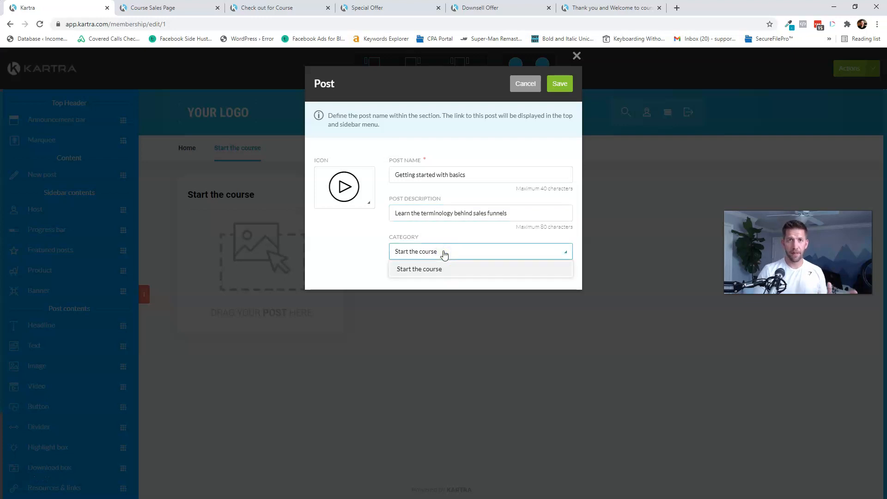
click(413, 255)
click(563, 85)
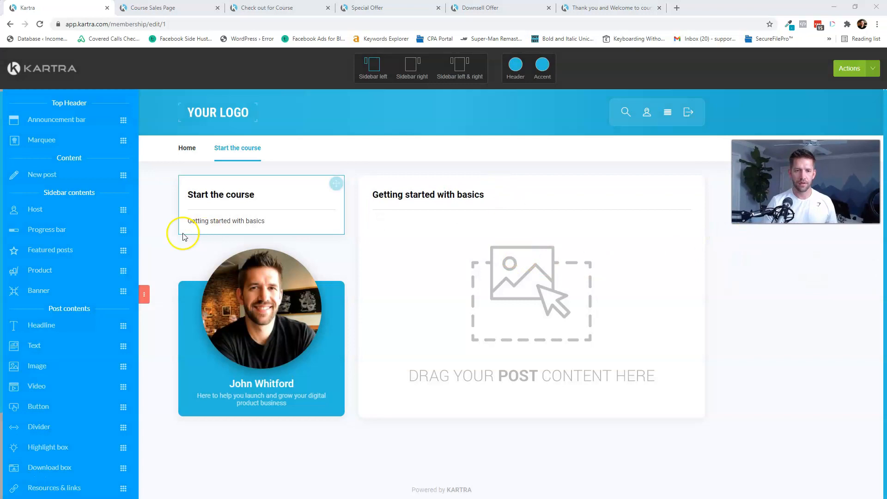
- Add a welcome headline and the Lesson 1 Placeholder.mp4 video from Simple Funnel Academy
drag(46, 329, 511, 232)
drag(49, 386, 469, 301)
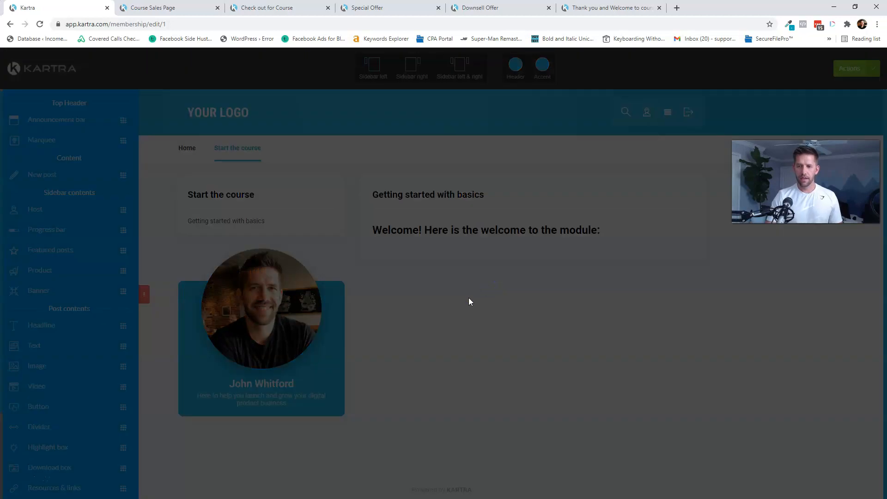
click(346, 135)
click(374, 214)
click(324, 249)
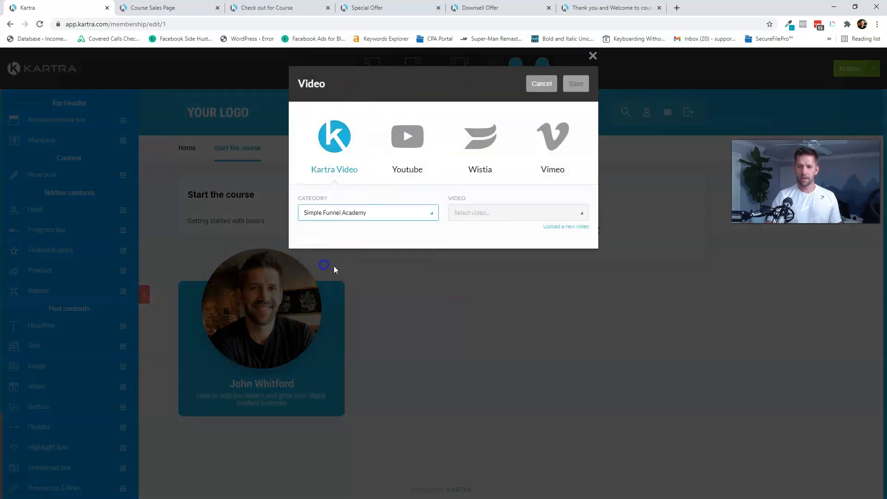
click(522, 217)
click(490, 264)
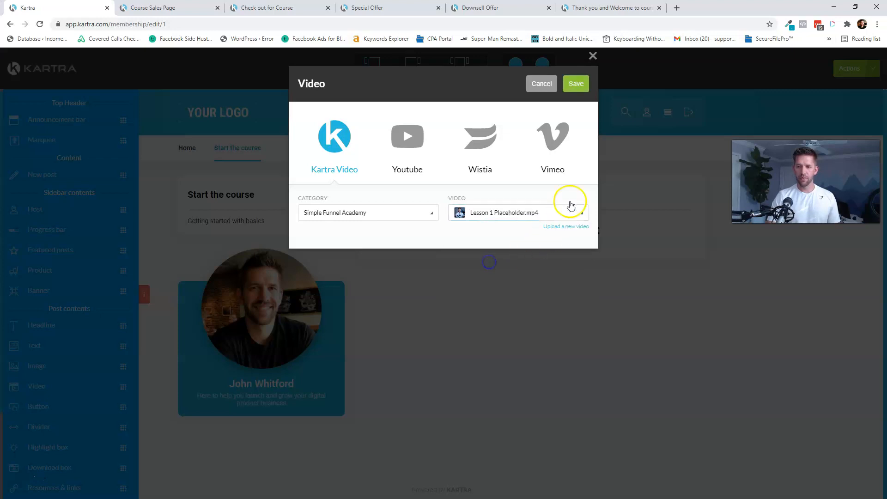
click(576, 86)
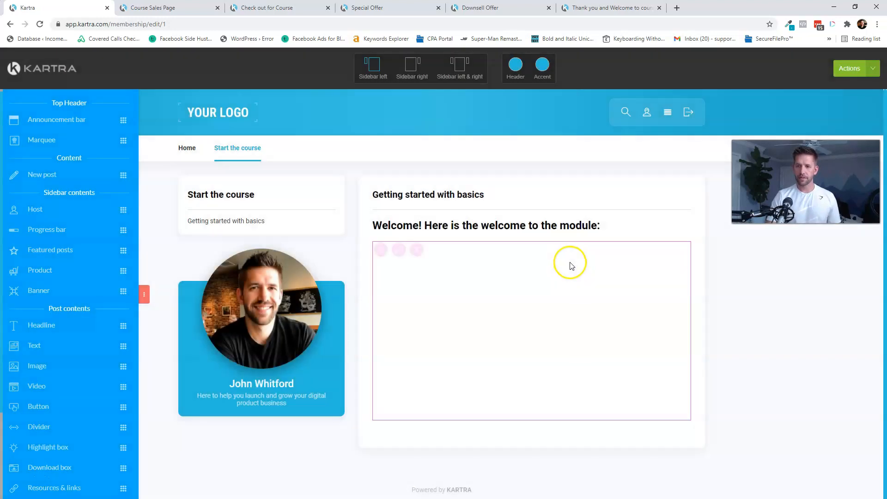
- Try adding an opt-in form and another new post, cancelling both
scroll(56, 351, down, 3)
drag(60, 397, 572, 429)
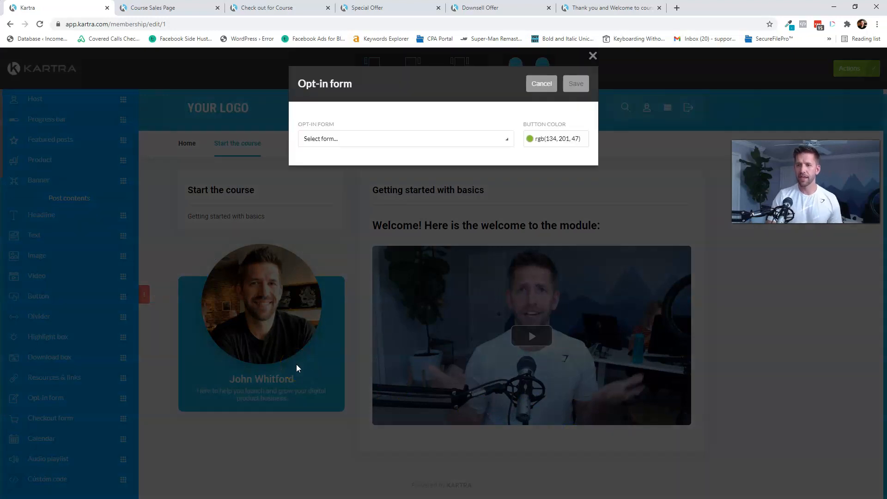
click(546, 85)
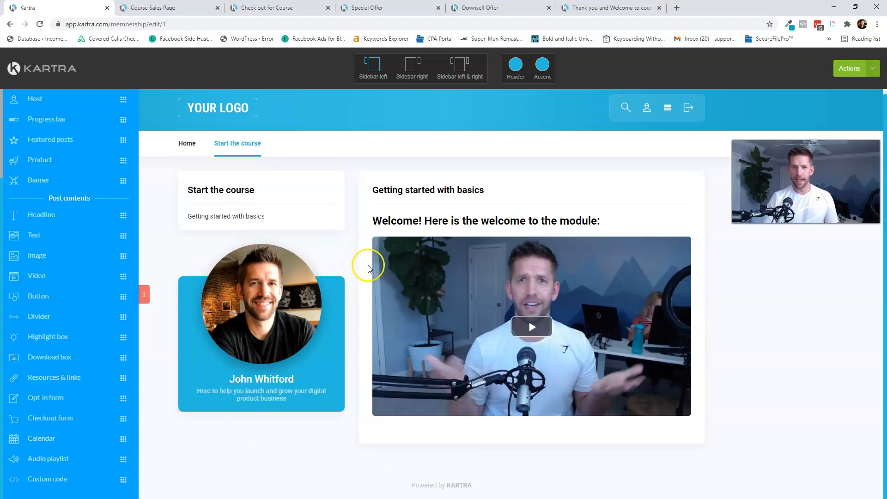
scroll(104, 203, up, 3)
drag(17, 175, 255, 270)
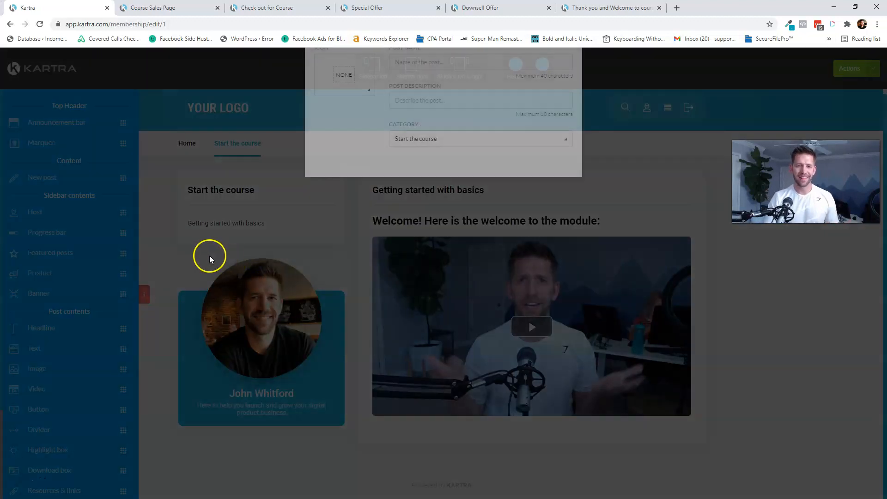
click(526, 83)
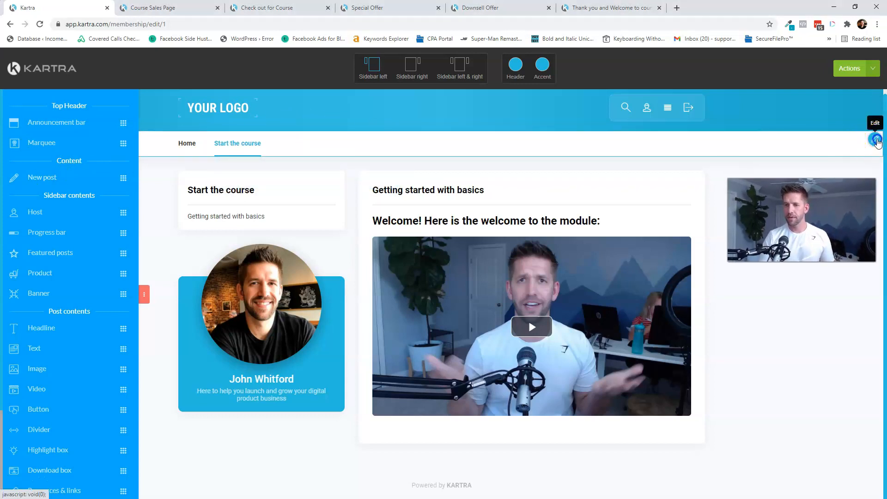
- Add and save a 'Tools of the trade' category in the membership navigation
click(877, 140)
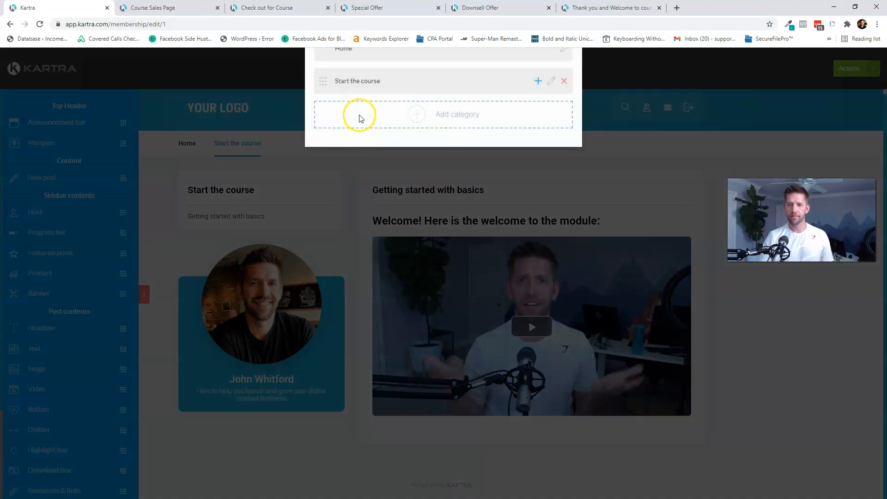
click(420, 225)
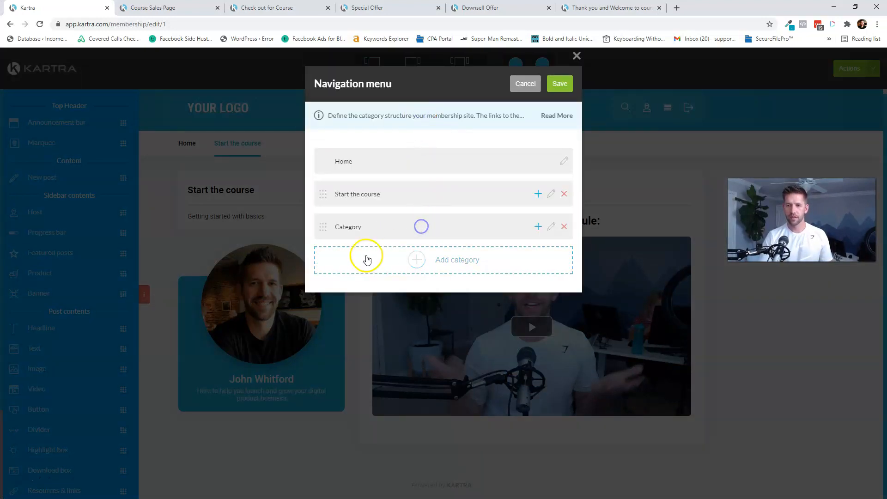
click(551, 226)
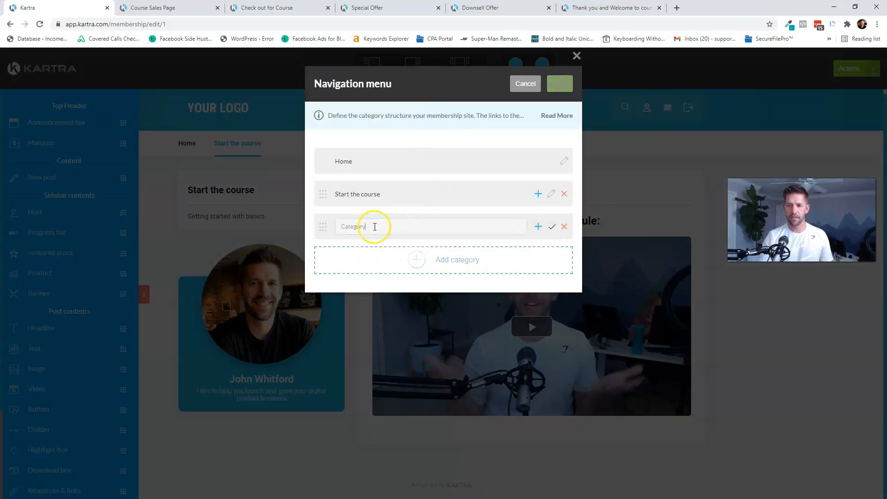
double_click(375, 226)
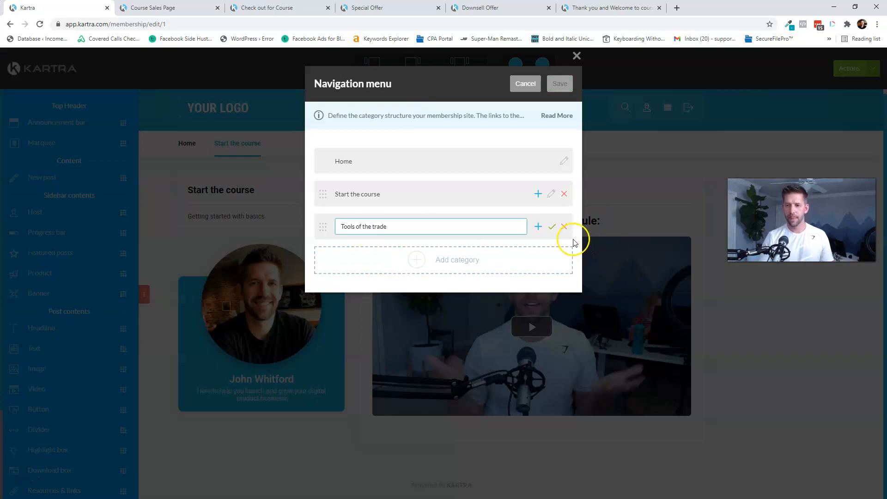
click(552, 227)
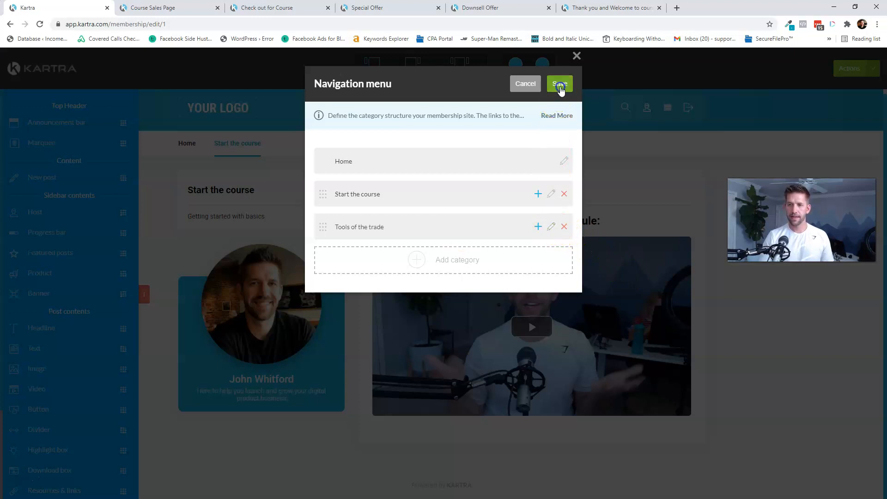
click(560, 85)
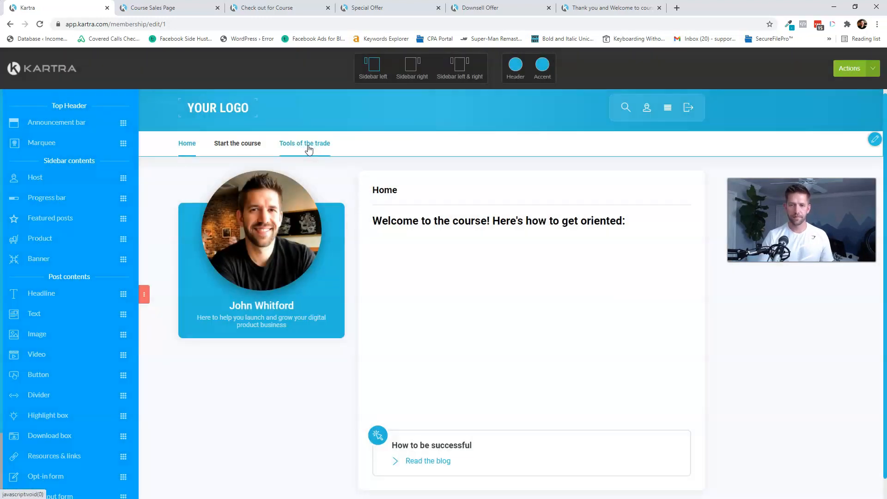
click(308, 150)
- Add a 'Using Kartra' post to Tools of the trade with a star icon and short description
drag(69, 180, 293, 226)
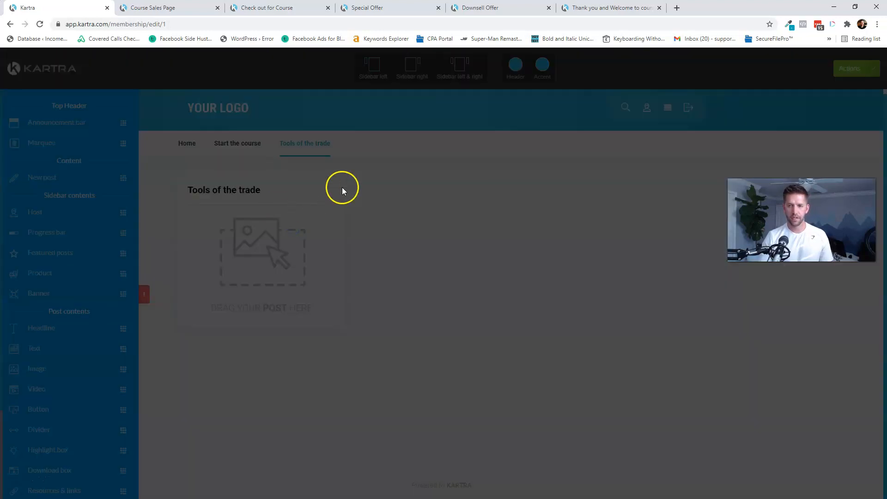
click(422, 175)
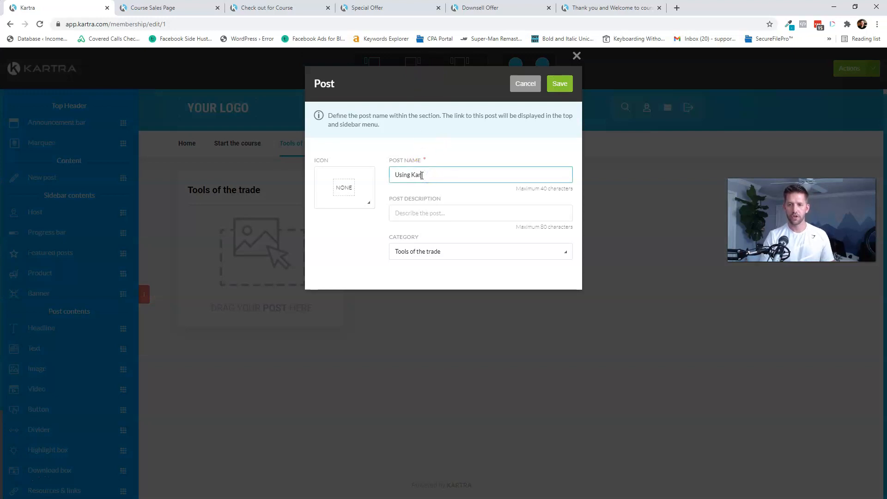
click(345, 196)
scroll(349, 255, down, 2)
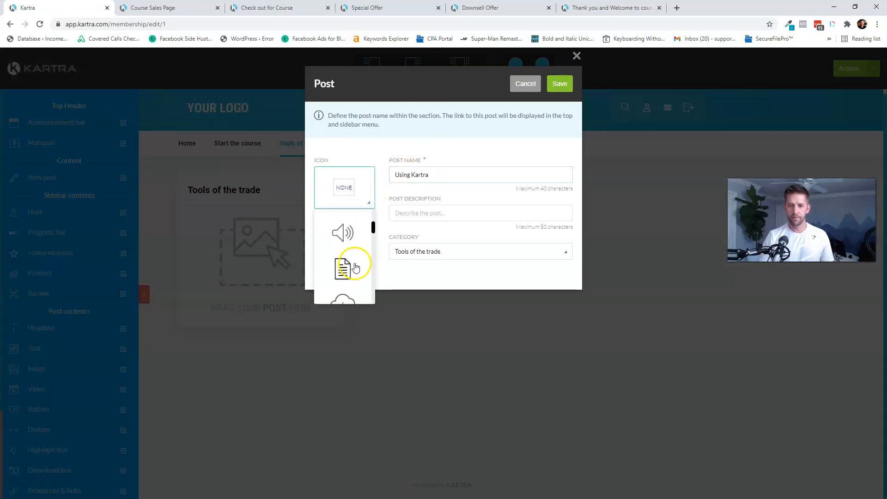
scroll(349, 254, up, 2)
click(347, 253)
click(416, 211)
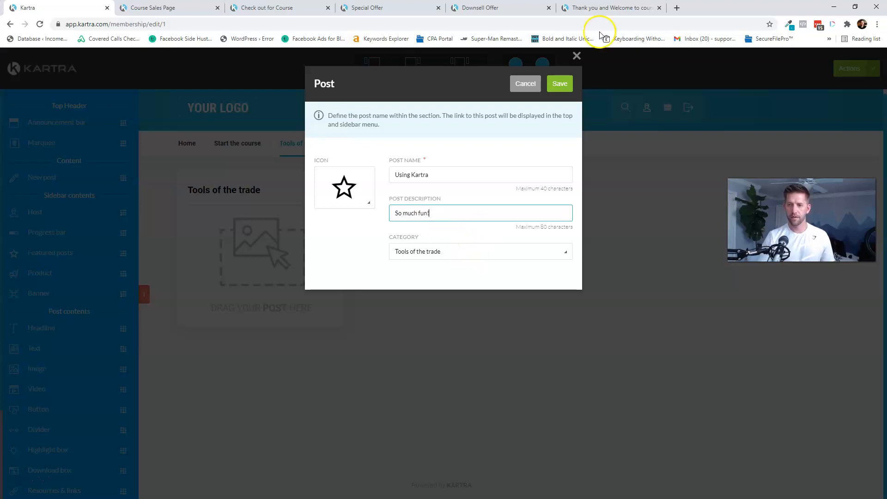
click(560, 82)
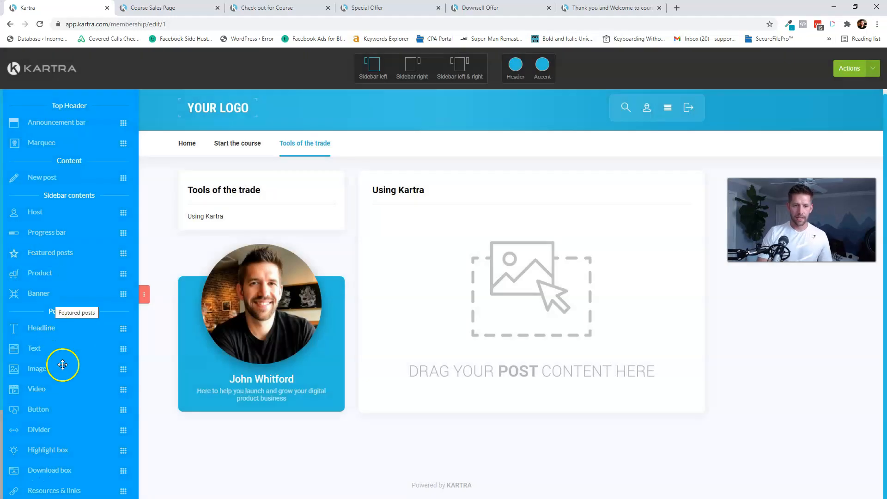
- Embed the Kartra video 'Lesson 2 Placeholder Video.mp4' from Simple Funnel Academy in the Using Kartra post
drag(37, 387, 592, 230)
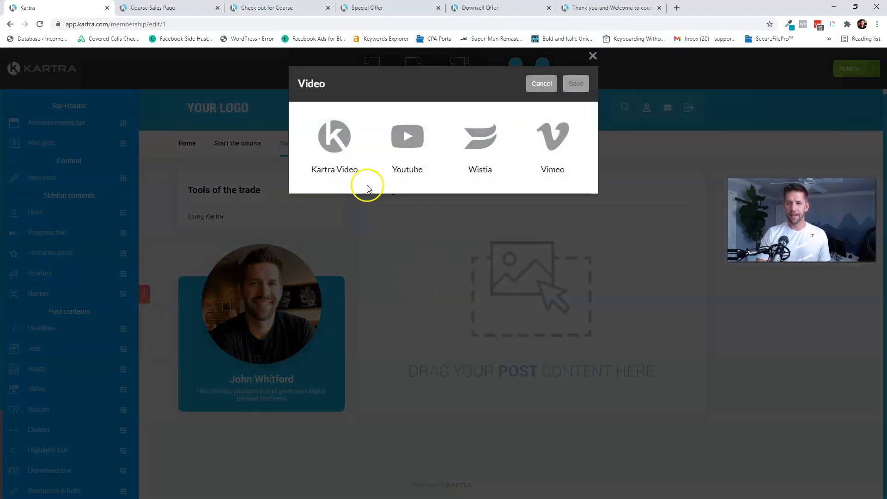
click(332, 159)
click(347, 208)
click(341, 260)
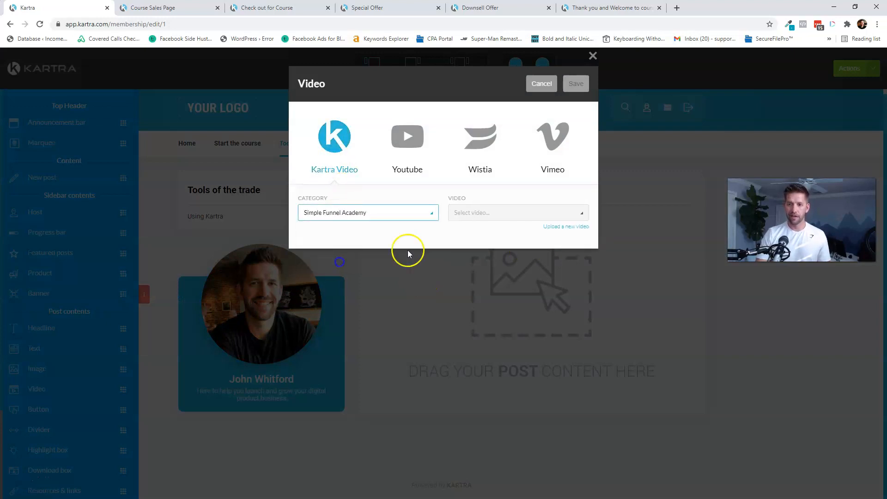
click(503, 212)
click(489, 279)
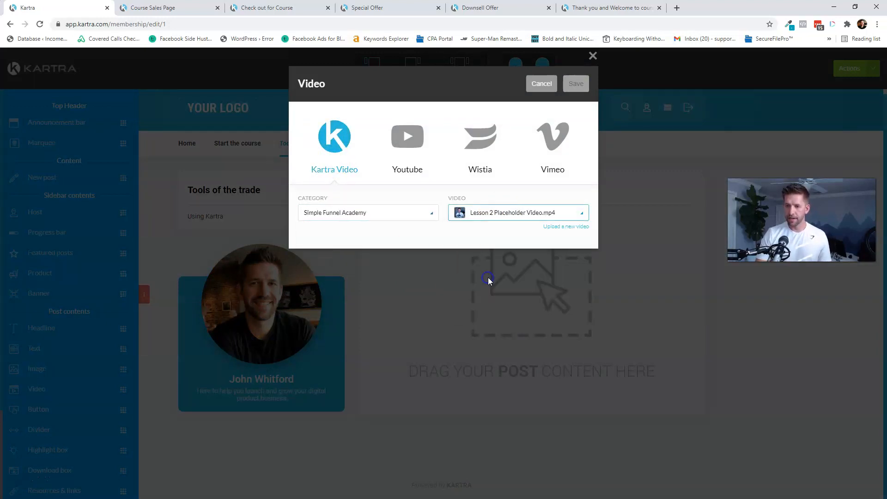
click(569, 88)
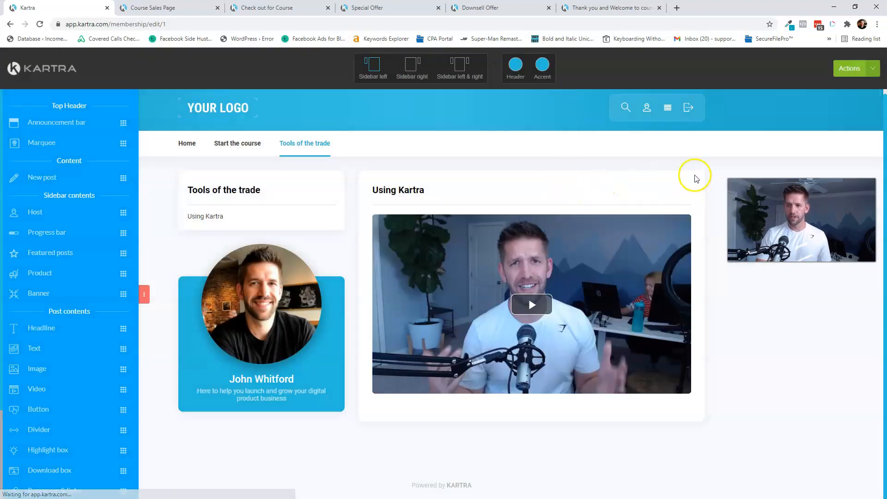
scroll(47, 237, down, 3)
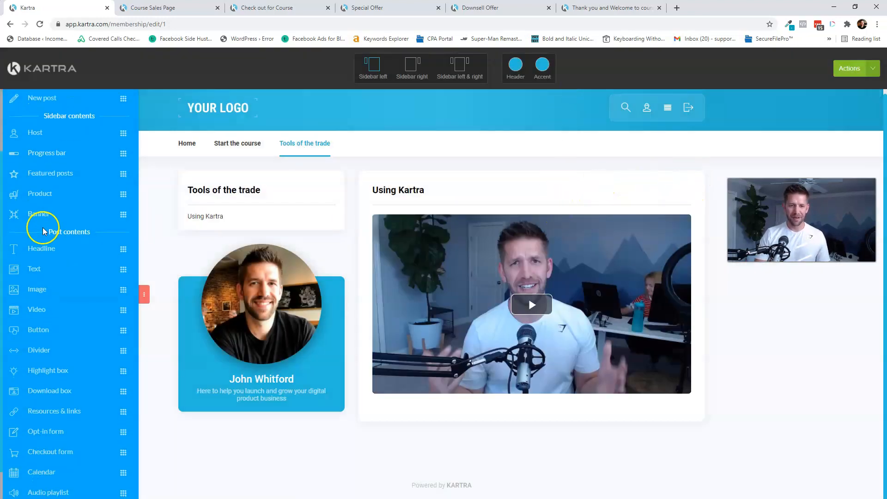
drag(48, 296, 536, 450)
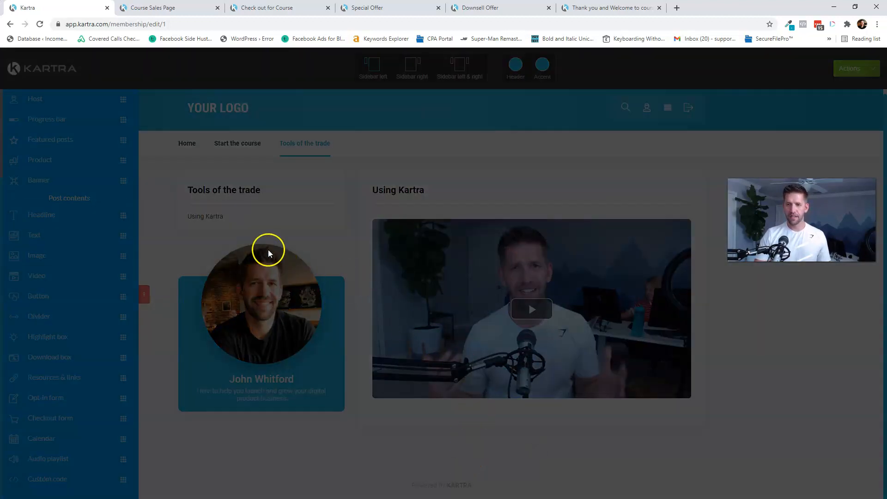
click(377, 139)
text(Become)
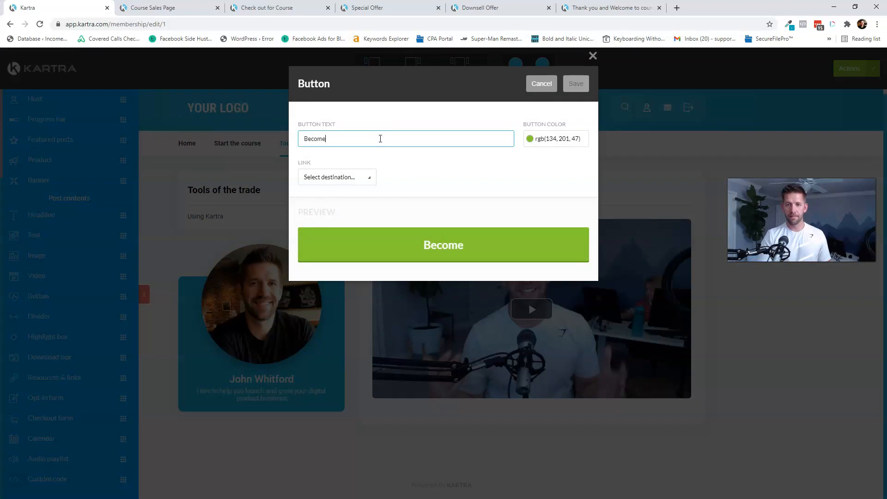
text( an Affiliate!)
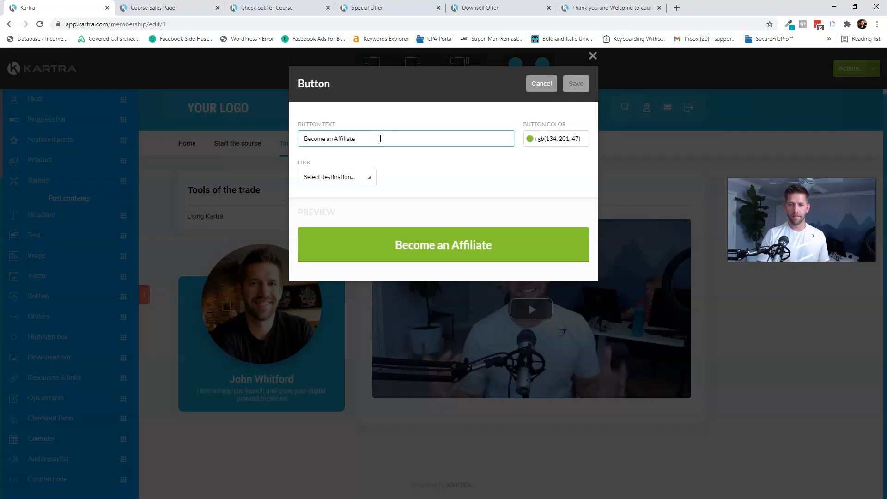
click(353, 174)
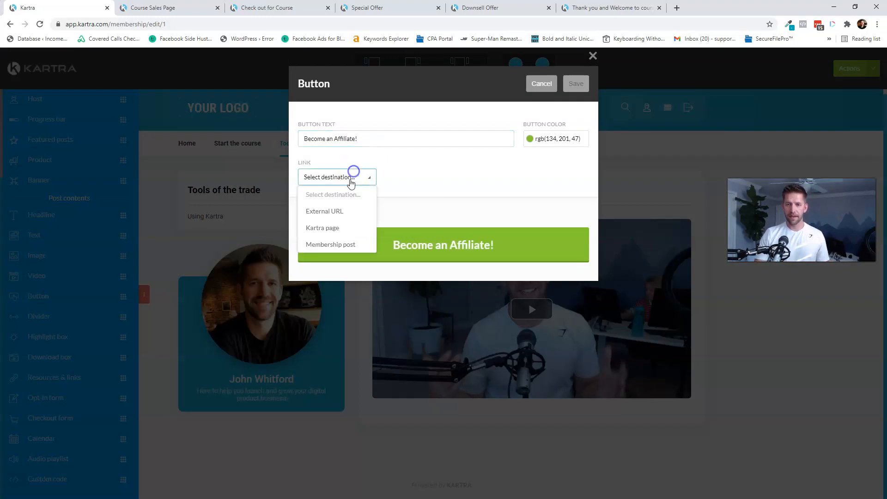
click(334, 212)
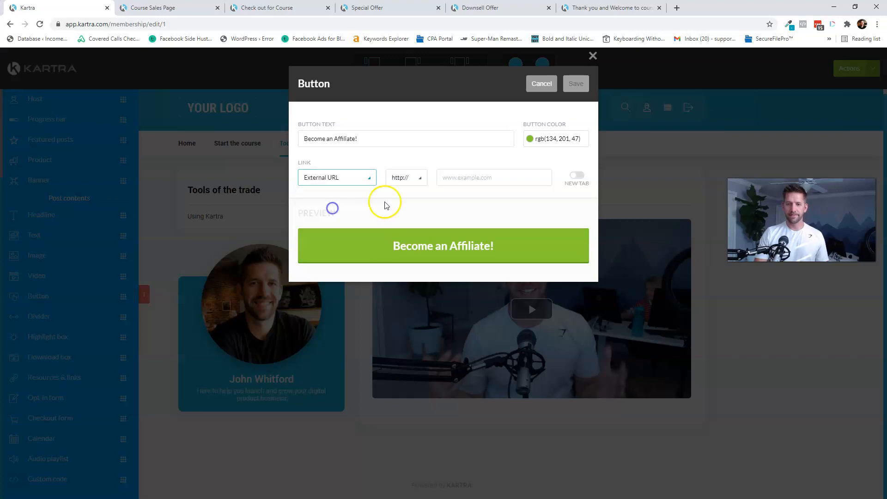
click(420, 178)
click(415, 214)
click(462, 181)
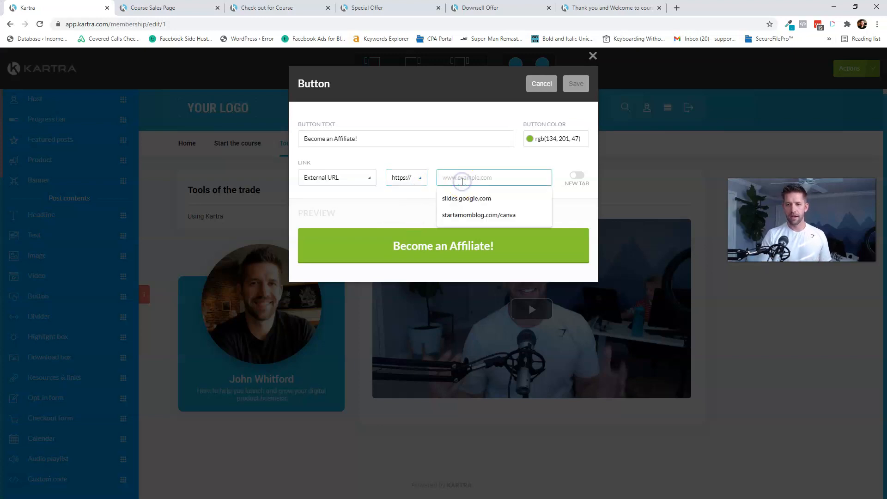
text(google.com)
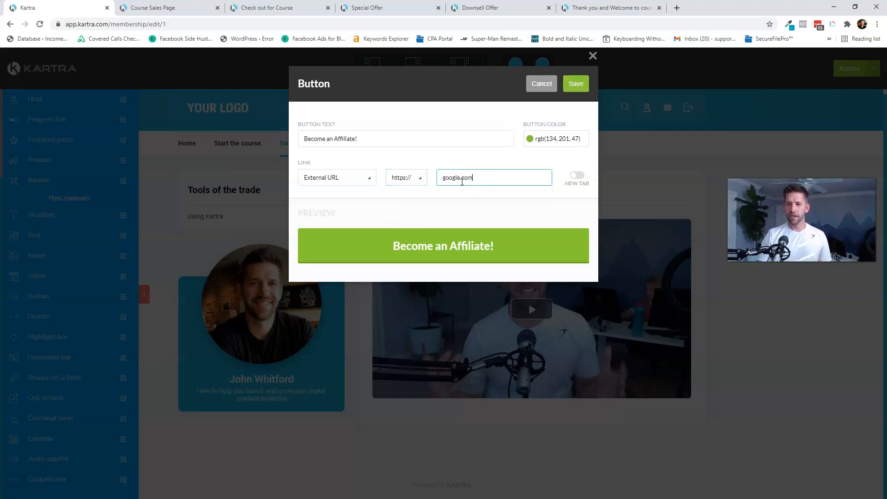
click(576, 84)
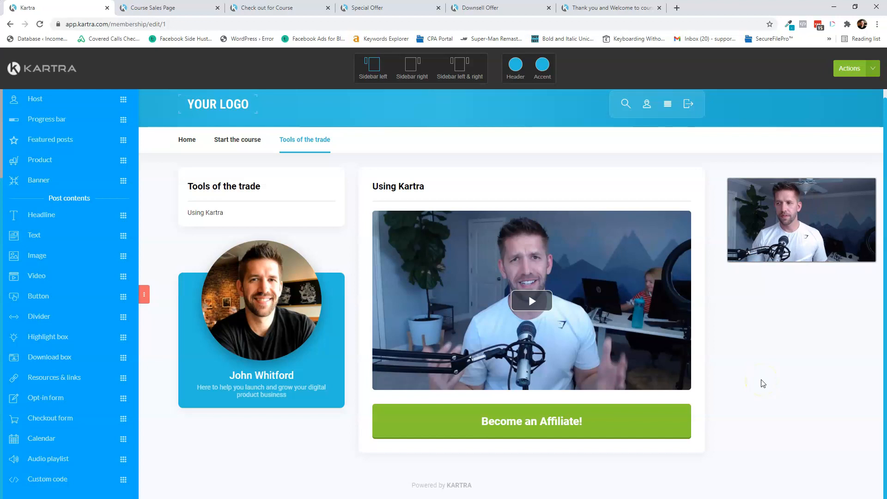
- Reopen the Home post, save the membership's progress, and start the portal preview
scroll(135, 336, up, 1)
scroll(135, 336, up, 3)
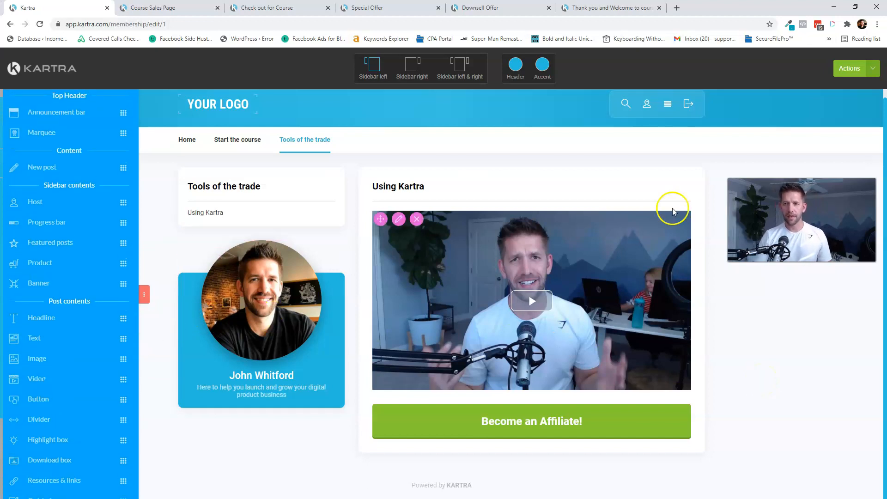
click(187, 140)
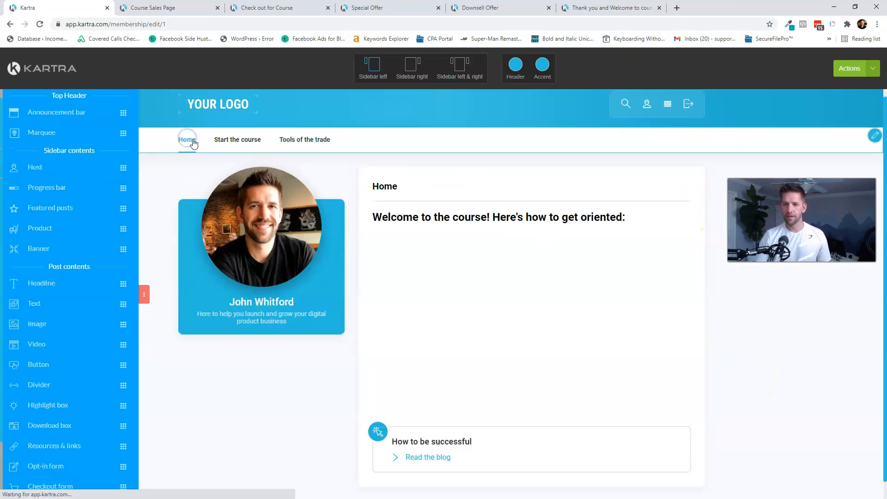
click(238, 139)
click(844, 71)
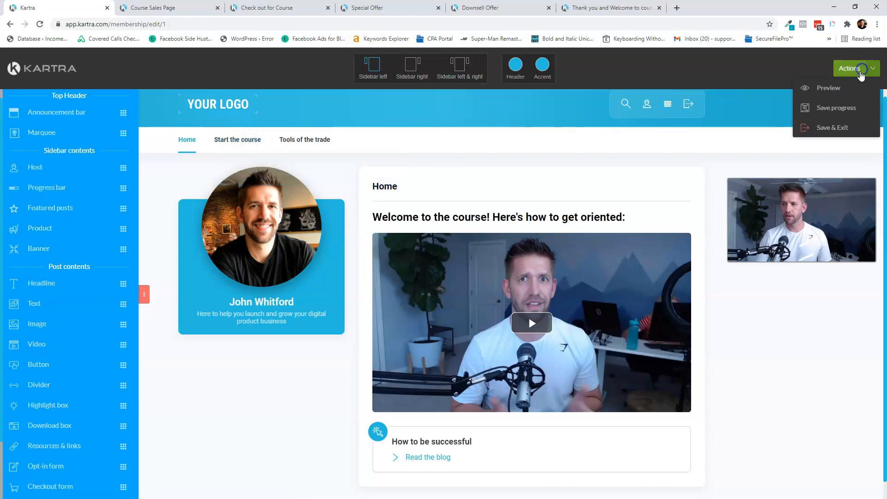
click(832, 110)
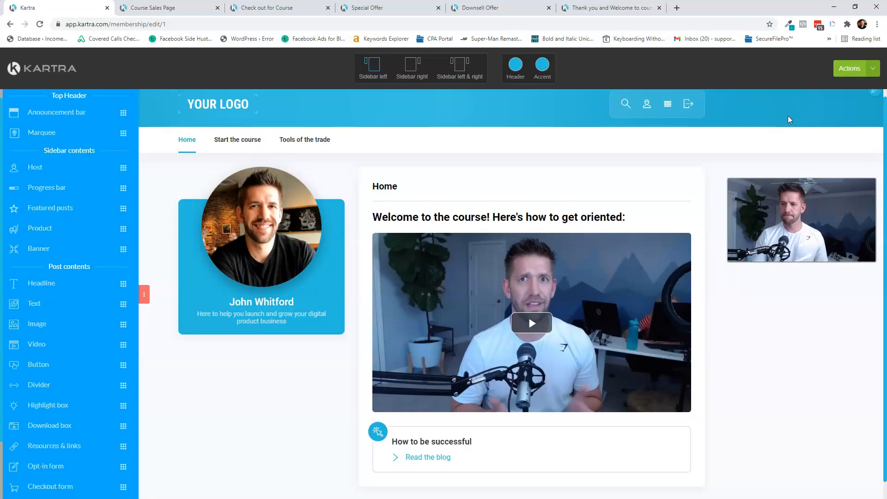
click(849, 68)
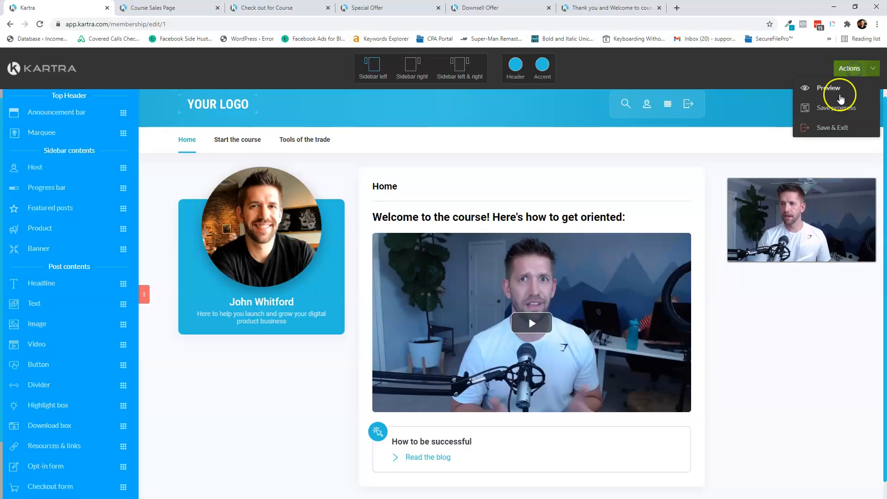
click(839, 90)
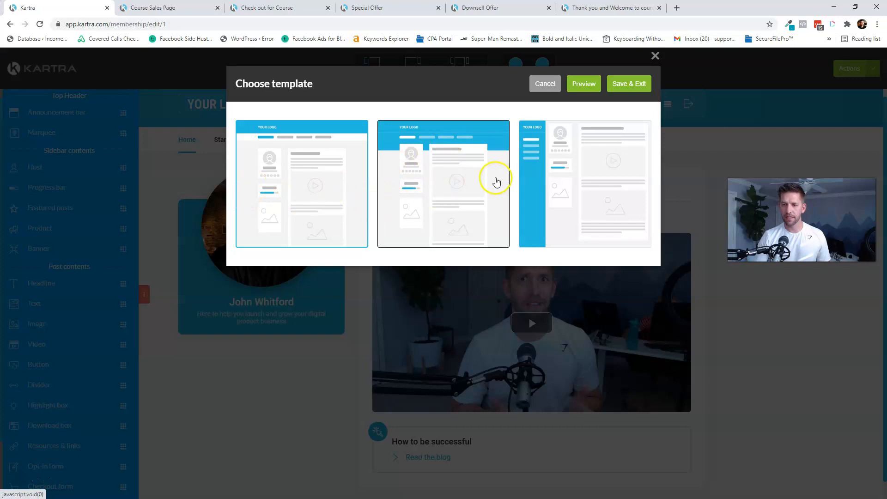
- Preview the portal with the middle template in a new tab
click(446, 183)
click(584, 84)
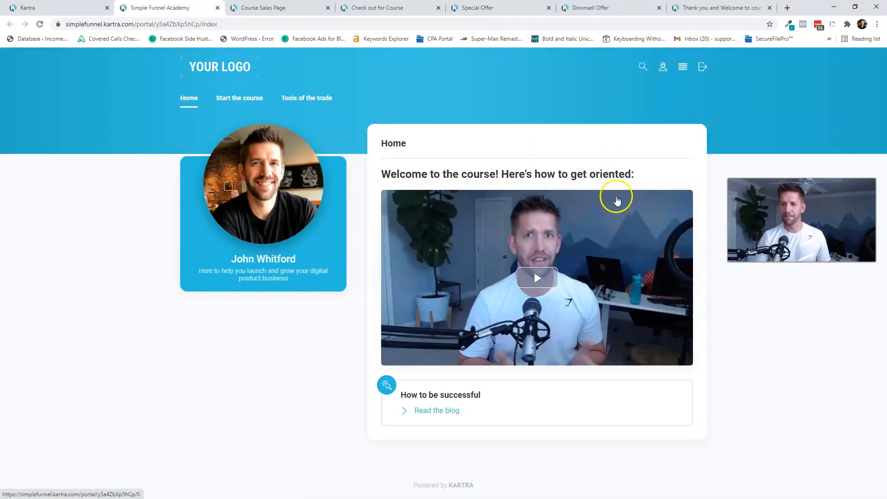
- Play the Getting started with basics lesson video and mark the lesson as a favourite
click(245, 100)
click(241, 121)
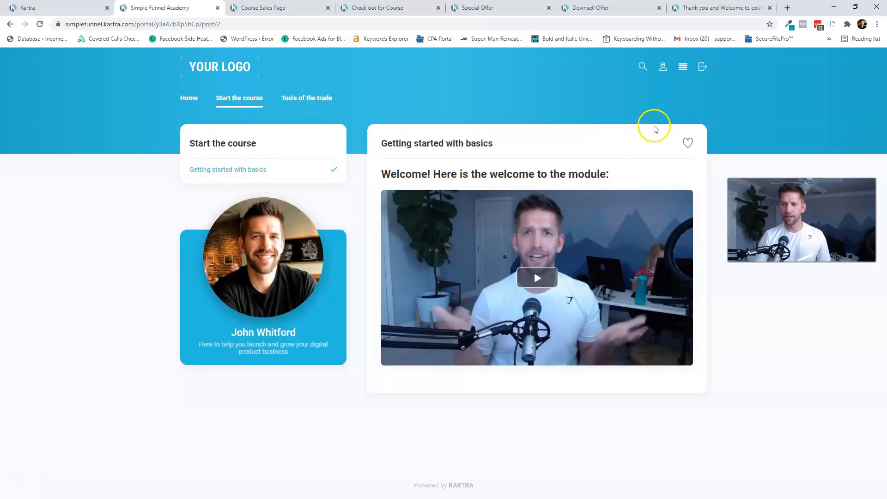
click(538, 278)
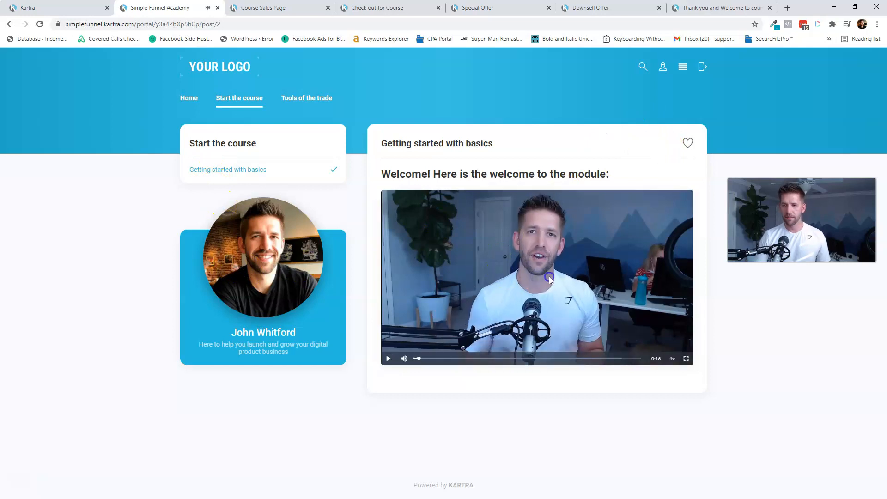
click(530, 278)
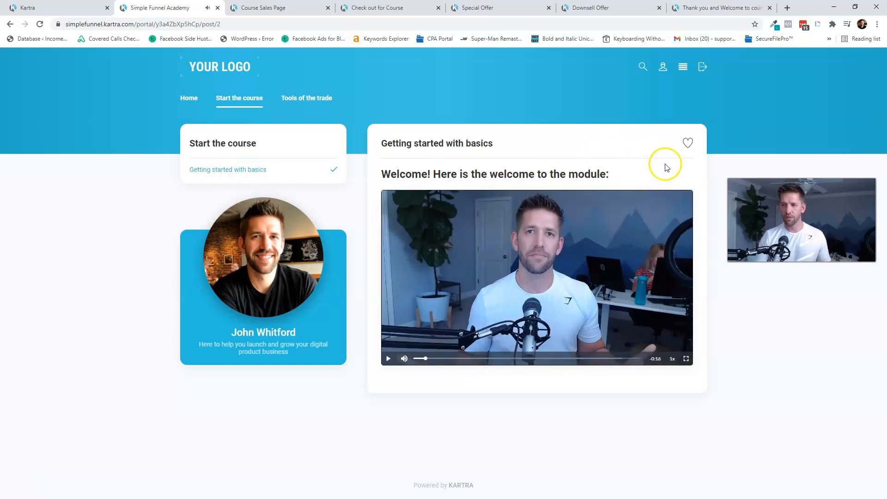
click(687, 143)
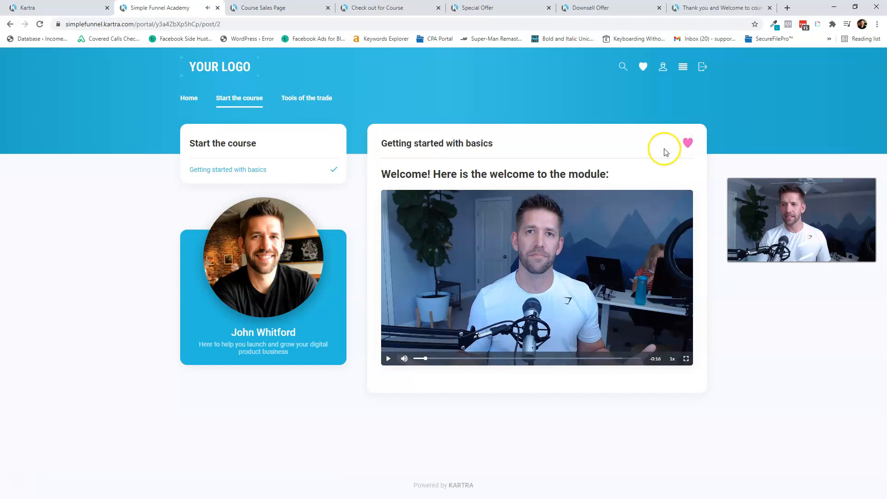
click(644, 68)
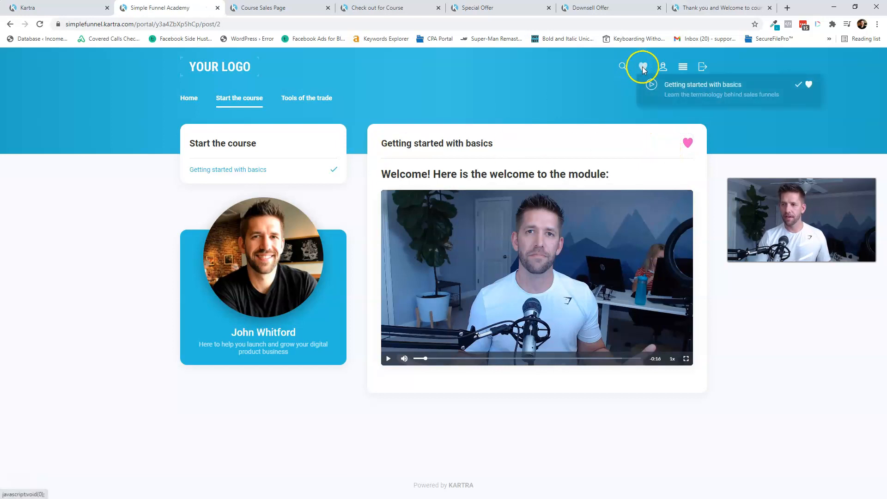
- View the Using Kartra post under Tools of the trade, check favourites, and return to the editor
mouse_move(301, 101)
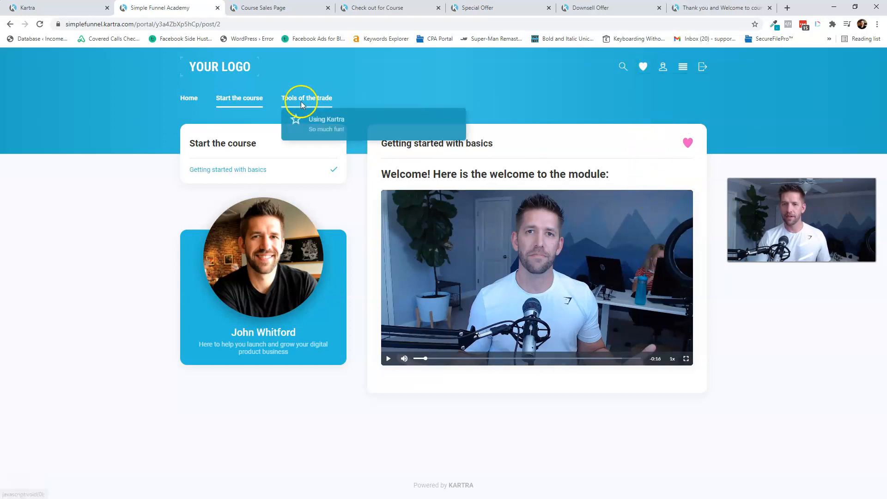
click(318, 127)
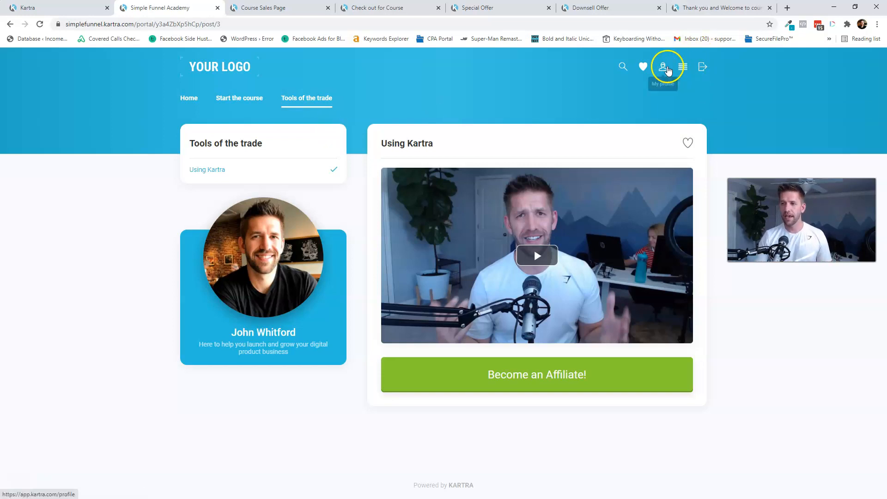
click(682, 67)
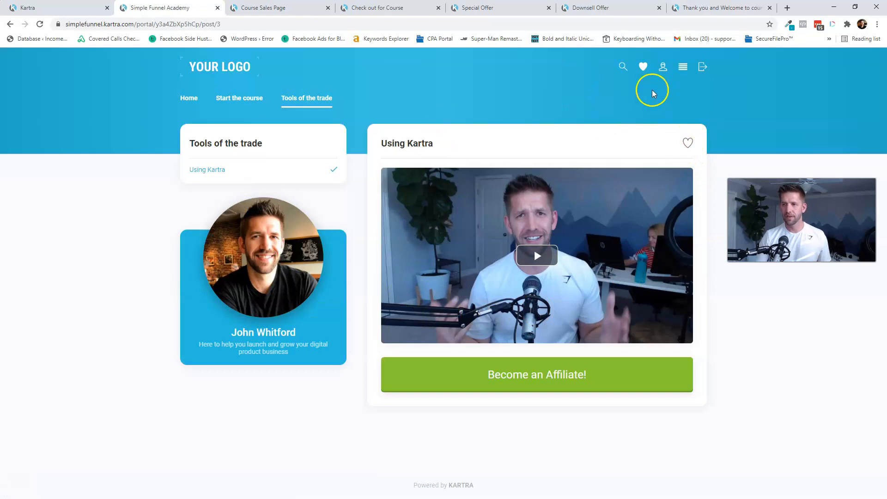
click(645, 63)
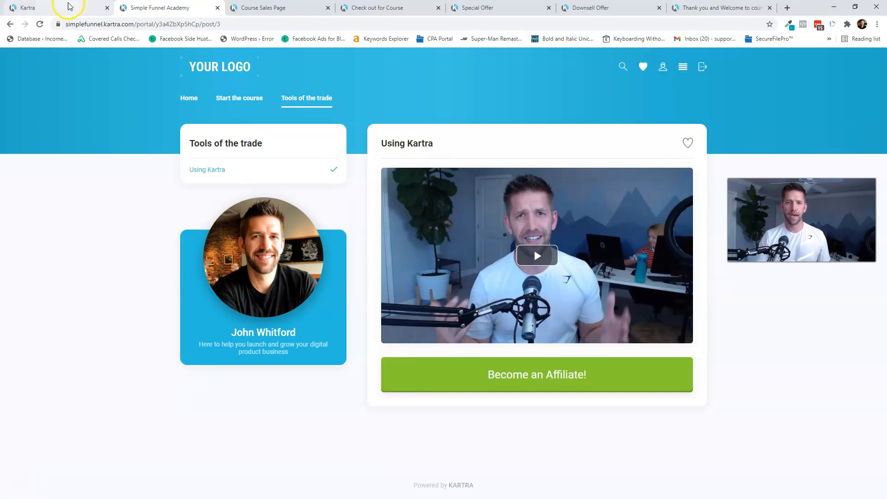
click(43, 11)
drag(157, 9, 709, 9)
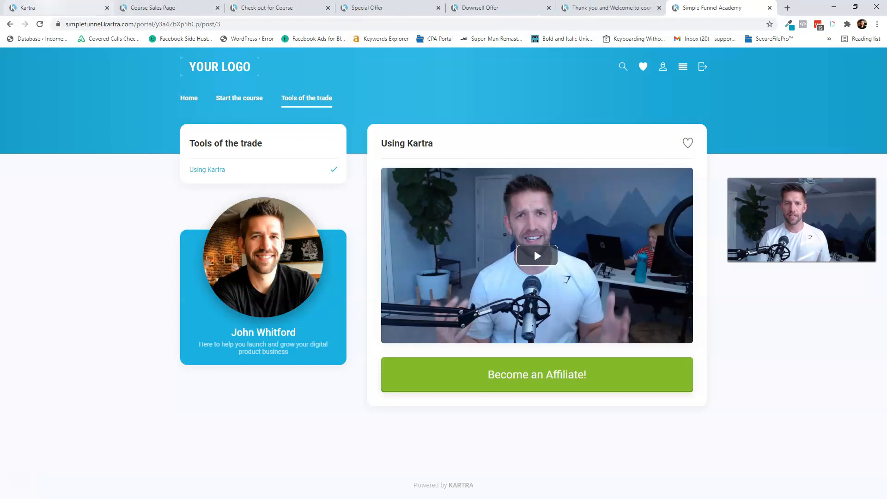
click(52, 13)
- Save the portal with the middle template, exit the builder, and save the contents step
click(514, 187)
click(641, 83)
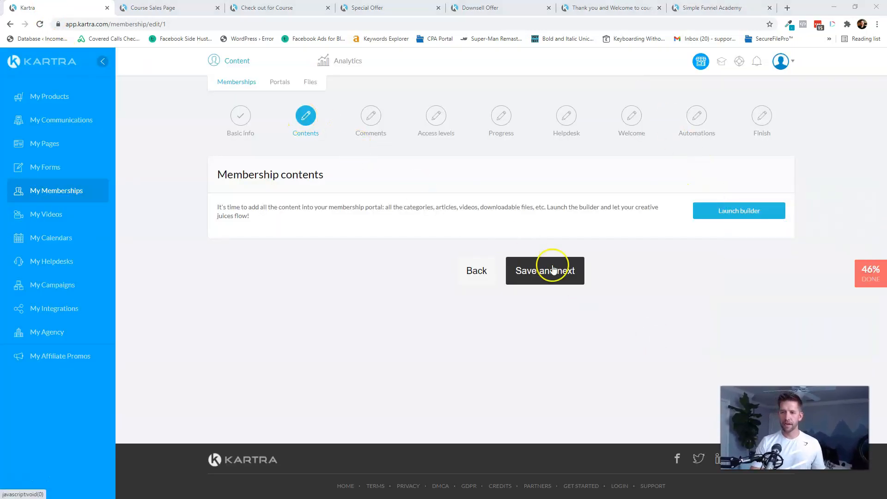
click(565, 280)
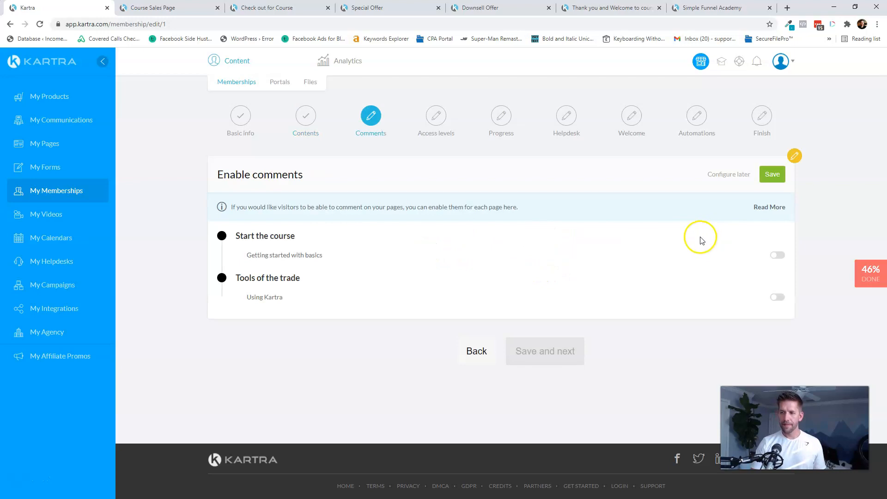
- Enable comments on Getting started with basics and Using Kartra, requiring admin approval
click(779, 256)
click(780, 298)
click(772, 175)
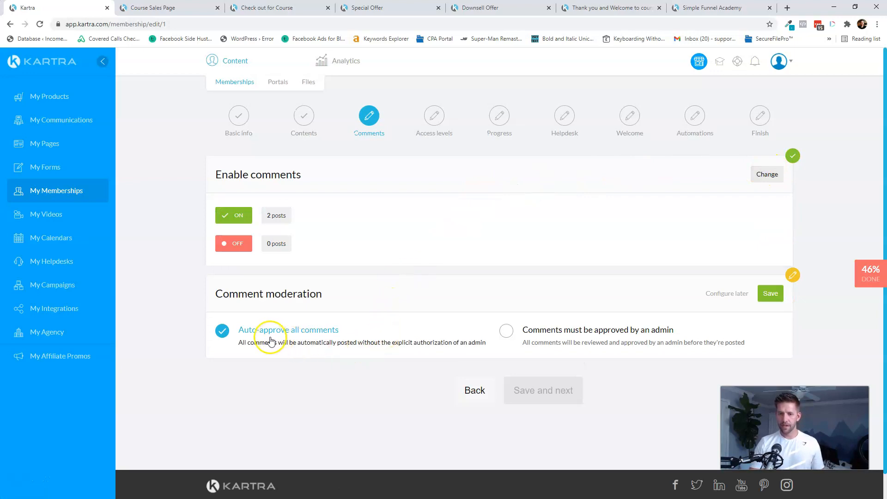
click(554, 335)
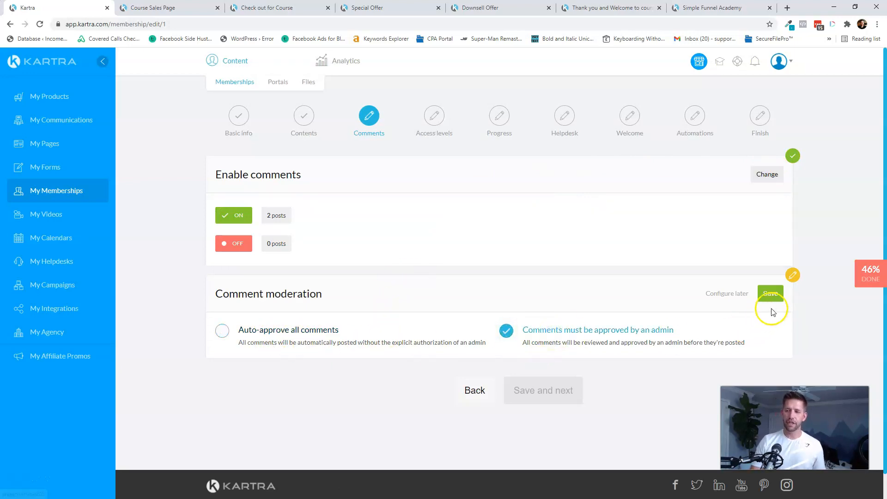
click(771, 294)
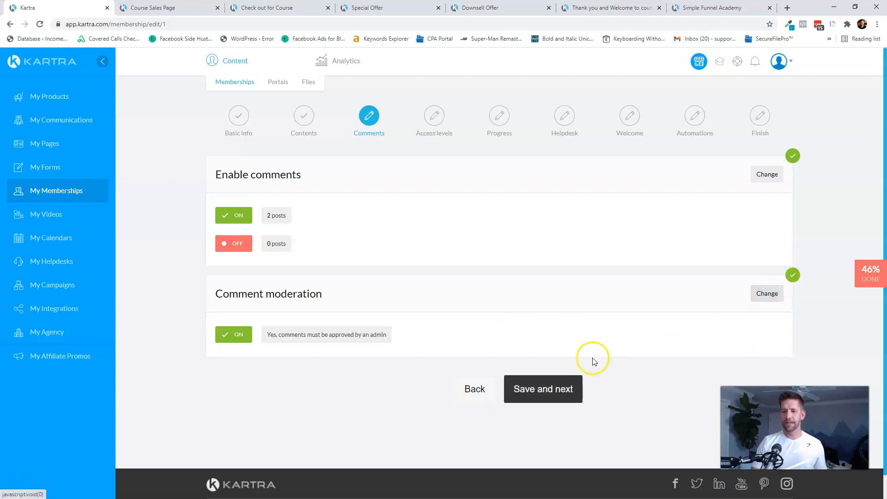
click(568, 390)
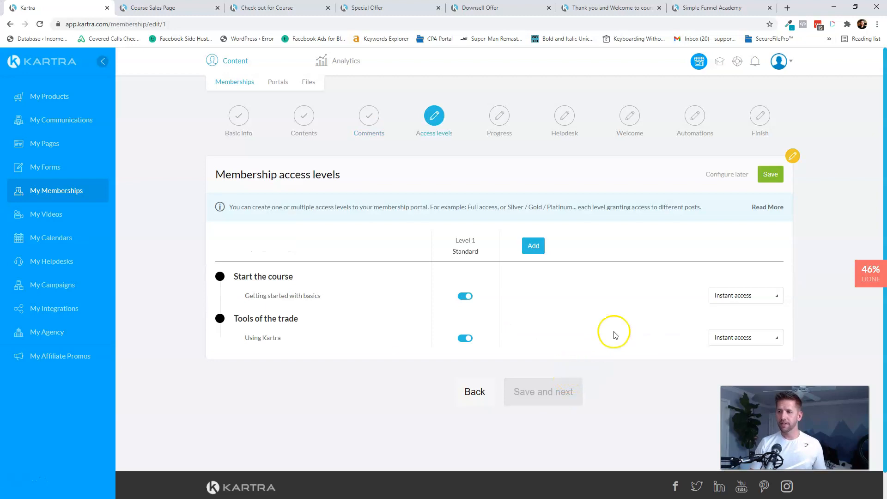
- Review the Level 1 Standard access tier granting instant access to both posts
mouse_move(466, 254)
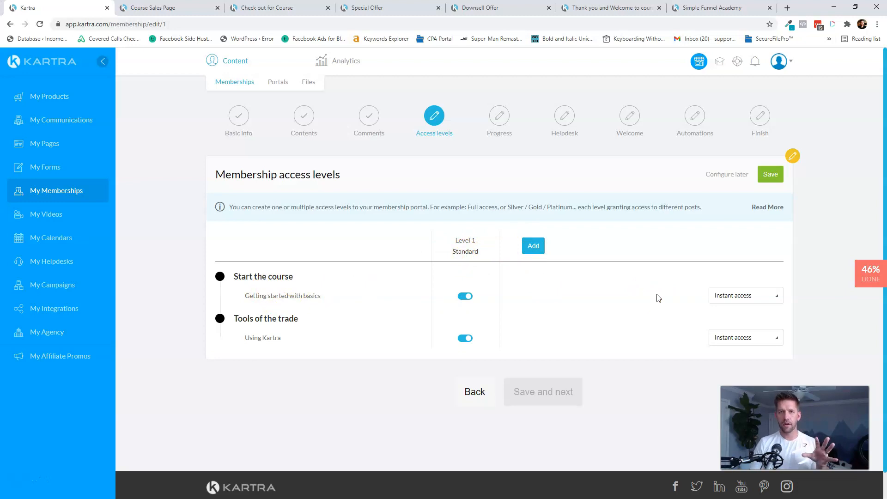
- Return to the Simple Funnel Academy preview and look over the Start the course and Tools of the trade menus
click(700, 9)
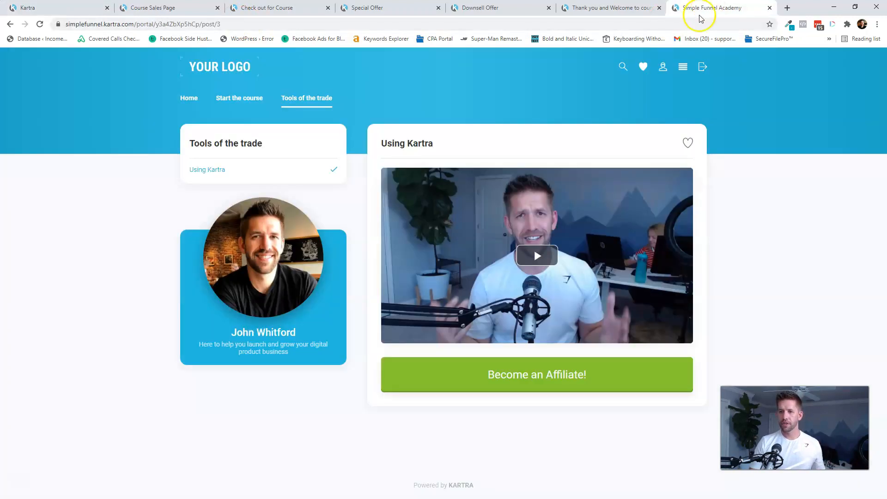
mouse_move(264, 94)
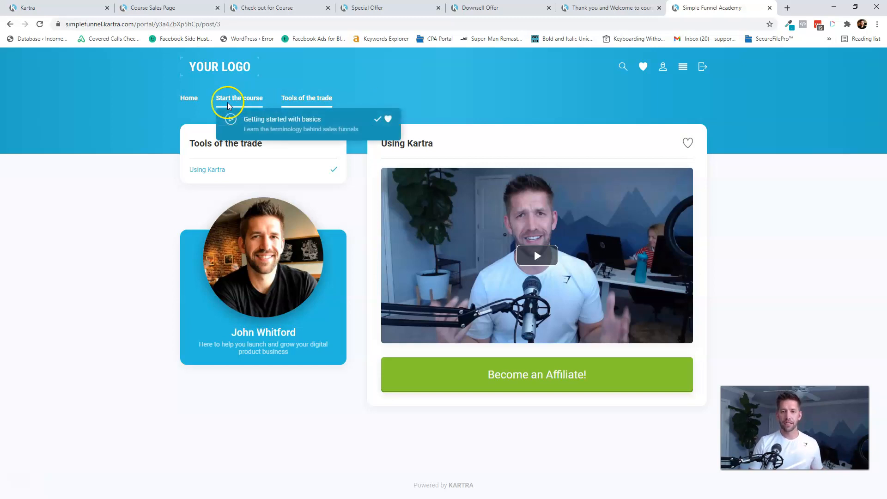
mouse_move(311, 100)
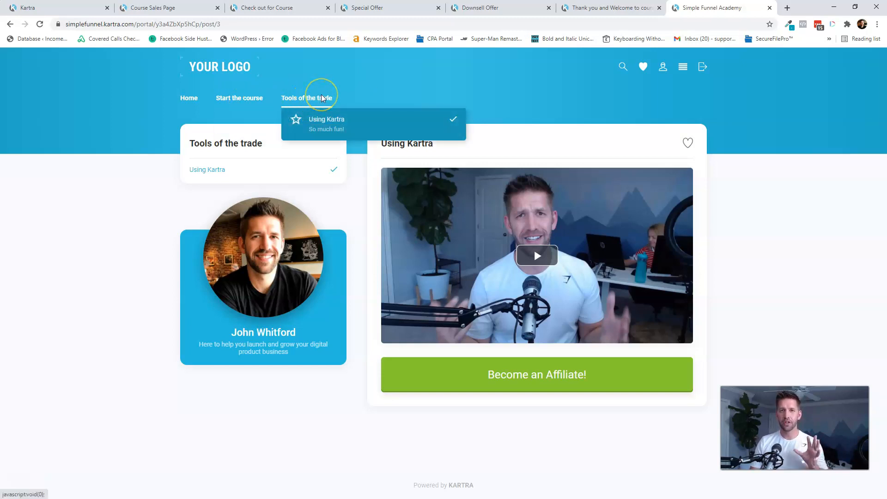
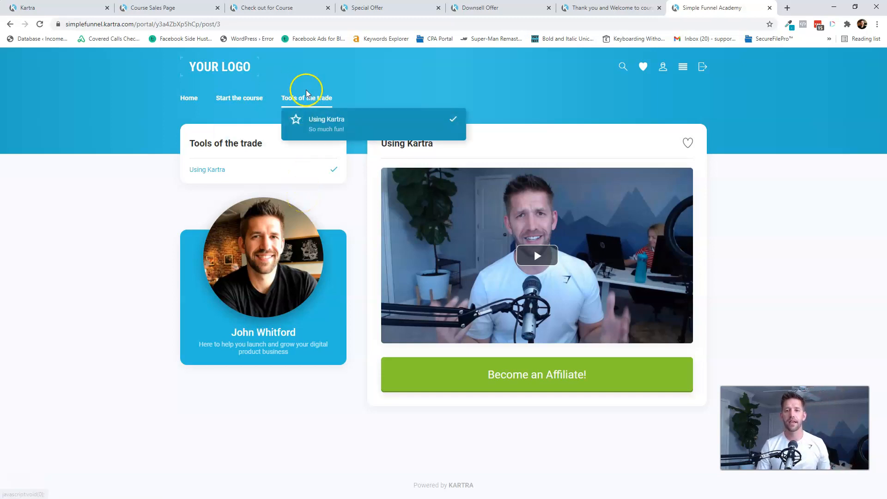
- Switch back to the Kartra tab showing the membership's Access levels step
click(62, 9)
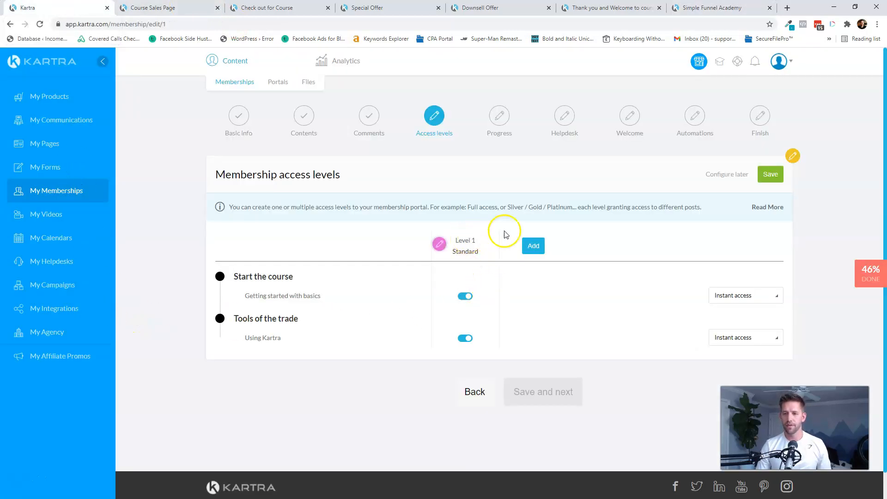
- Make the Using Kartra post unlock 1 day after signup and save the Standard access level
click(527, 252)
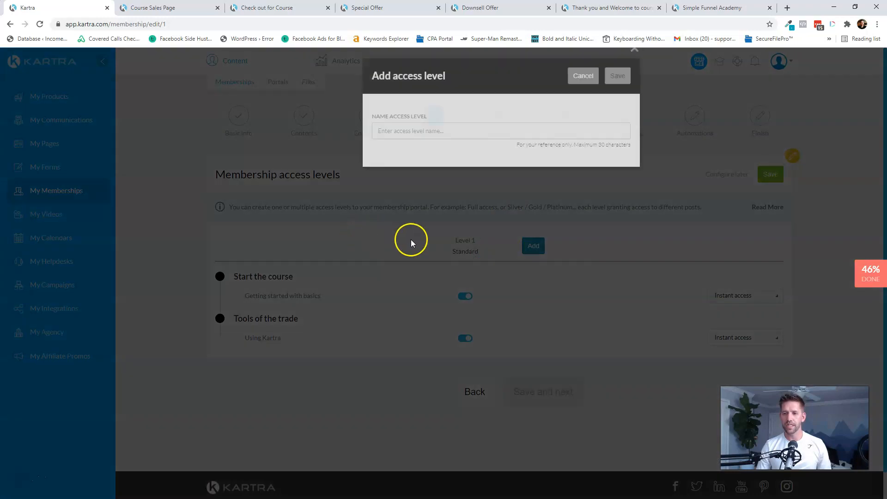
click(576, 90)
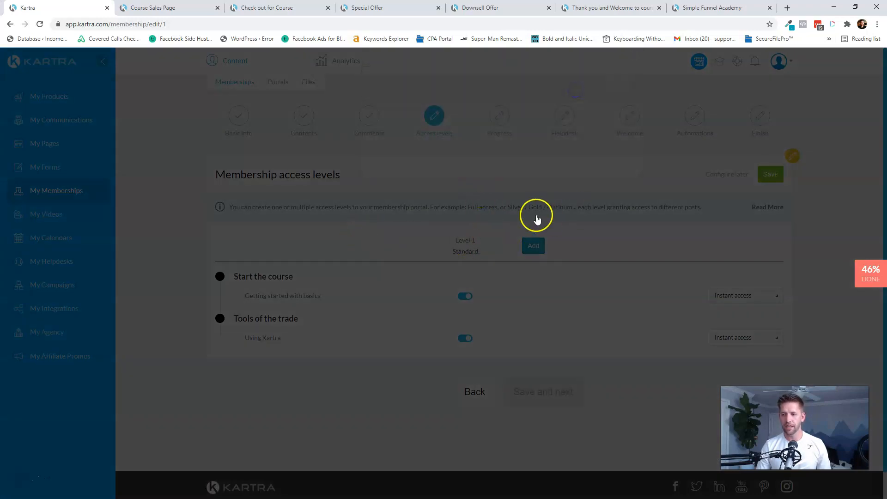
click(737, 296)
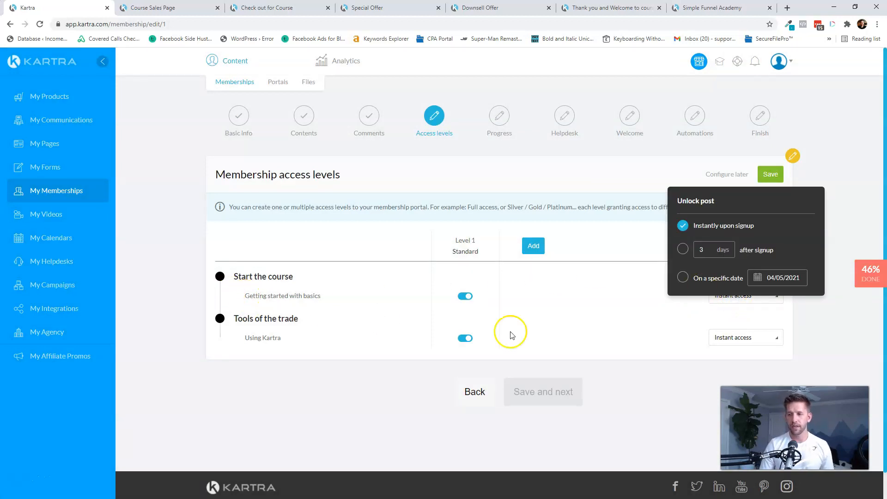
click(624, 307)
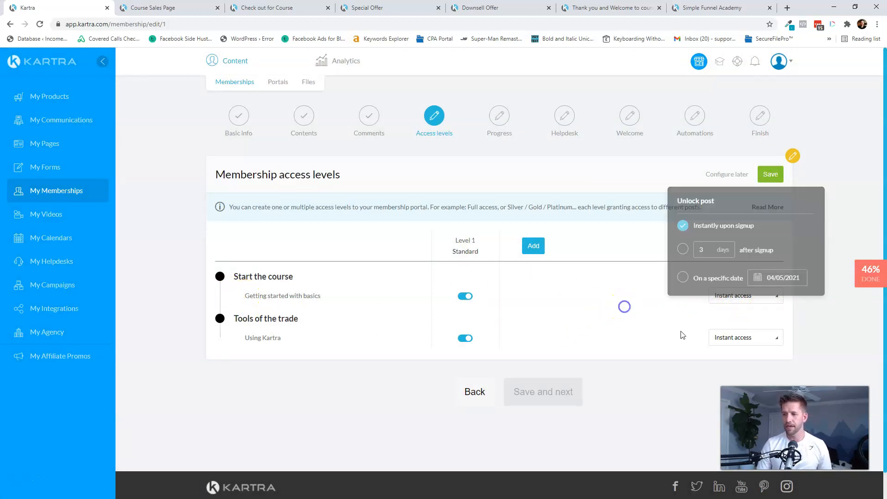
click(724, 340)
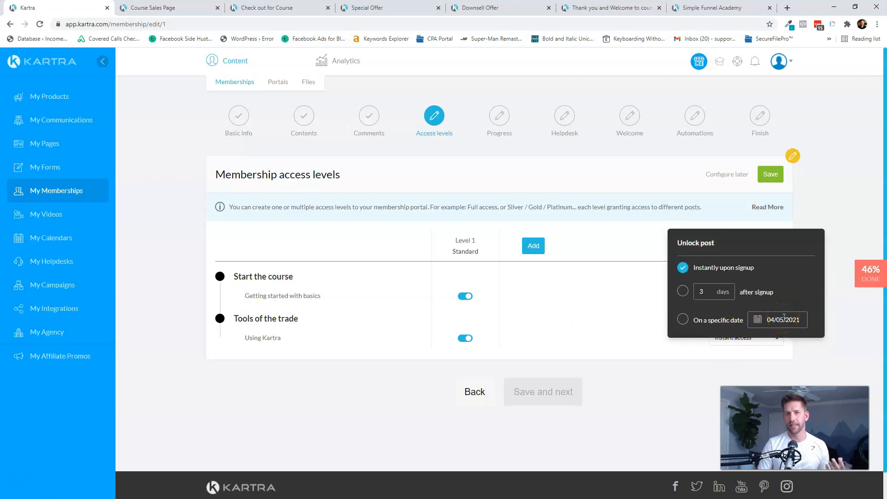
click(683, 291)
click(711, 288)
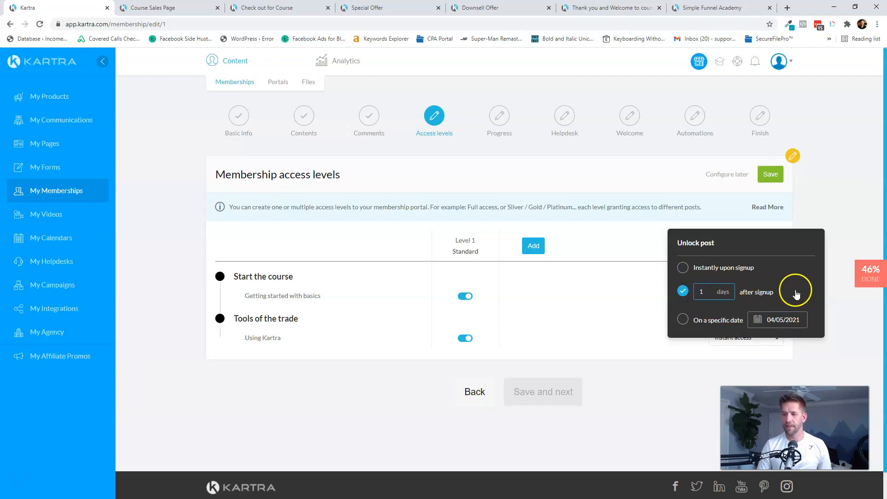
click(682, 292)
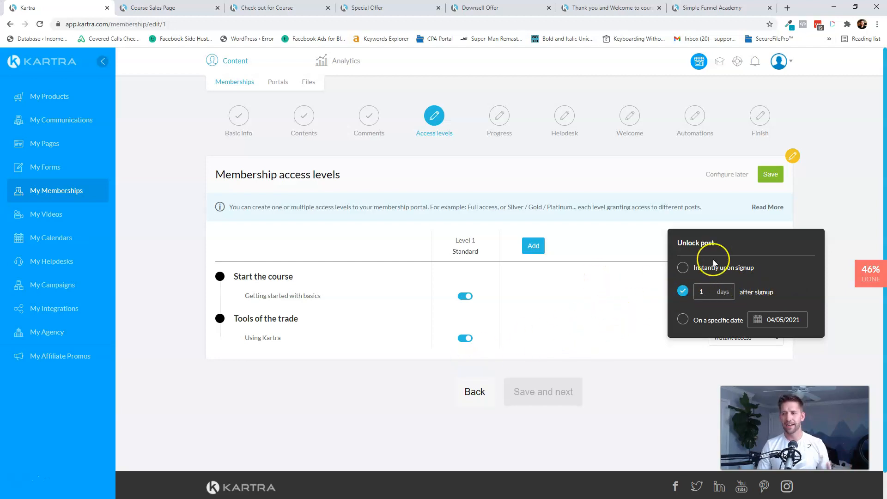
click(771, 178)
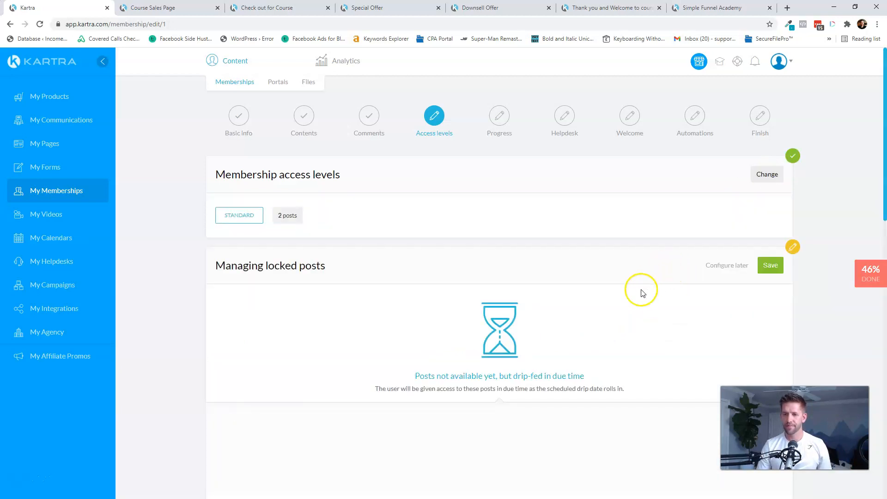
scroll(703, 278, down, 2)
- Keep locked posts hidden from the navigation bar and save that setting
scroll(737, 245, down, 2)
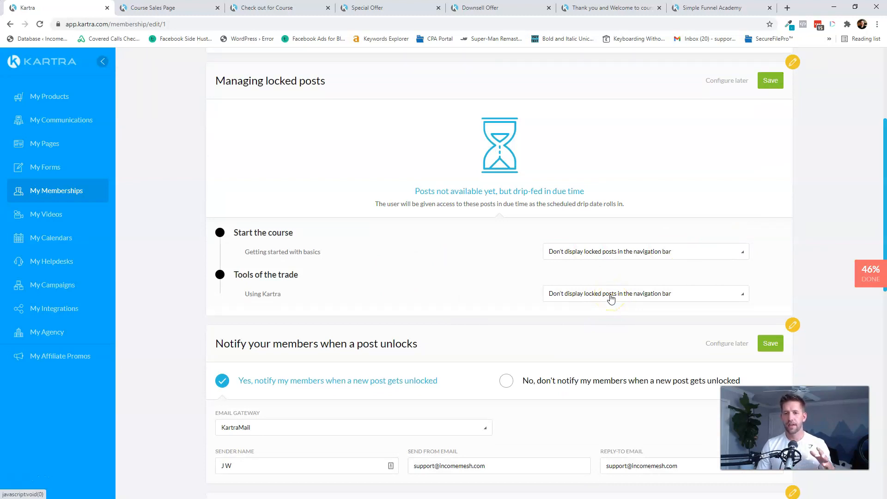
click(638, 299)
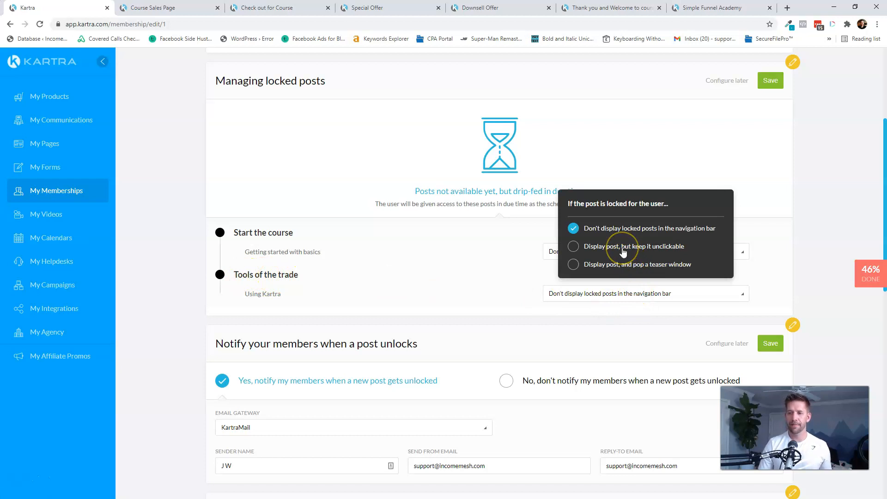
click(619, 269)
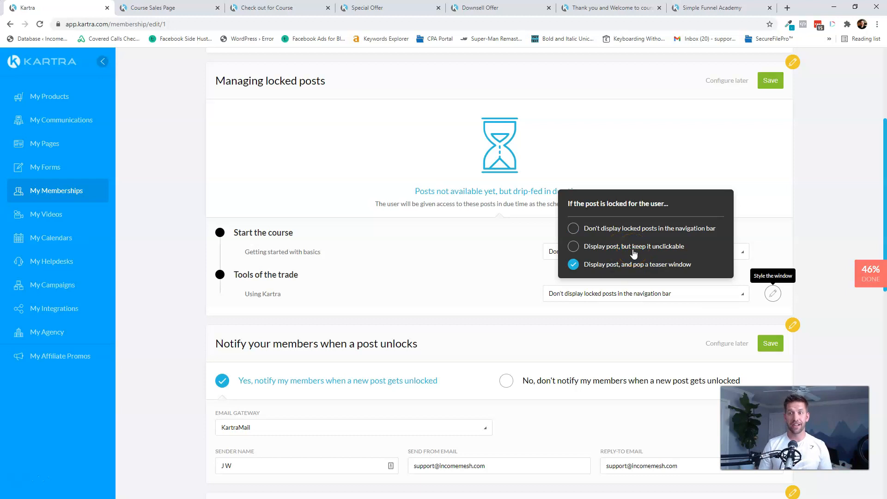
click(620, 230)
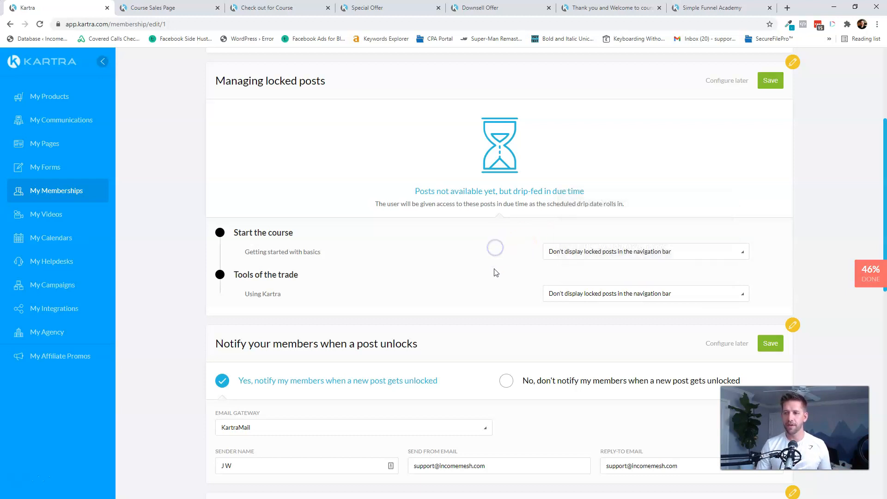
click(778, 80)
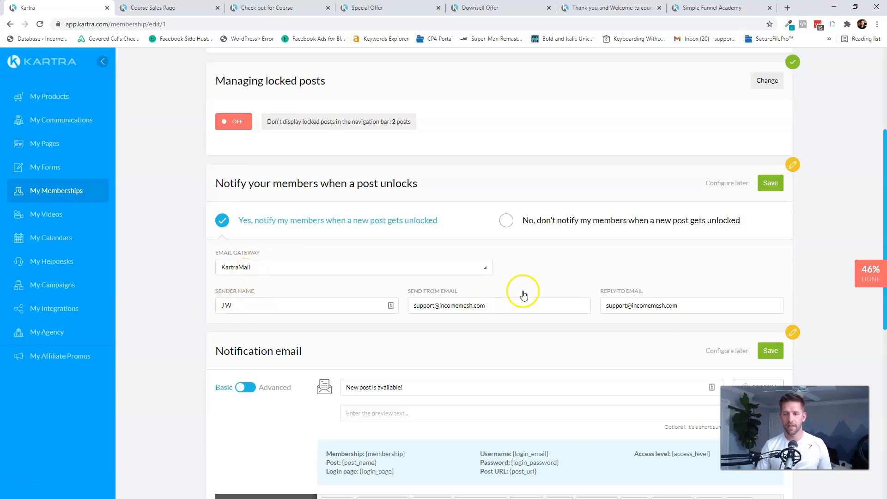
- Save the member unlock notifications and the 'New post is available!' email with defaults
click(770, 183)
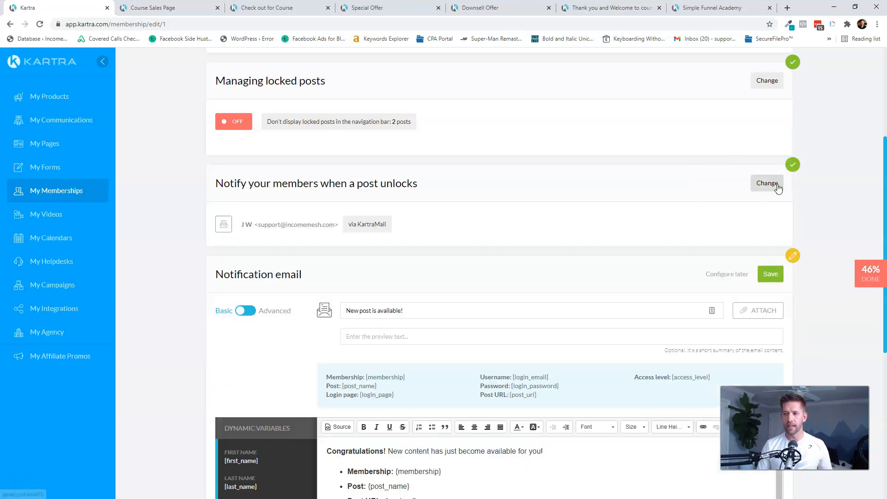
scroll(595, 178, down, 2)
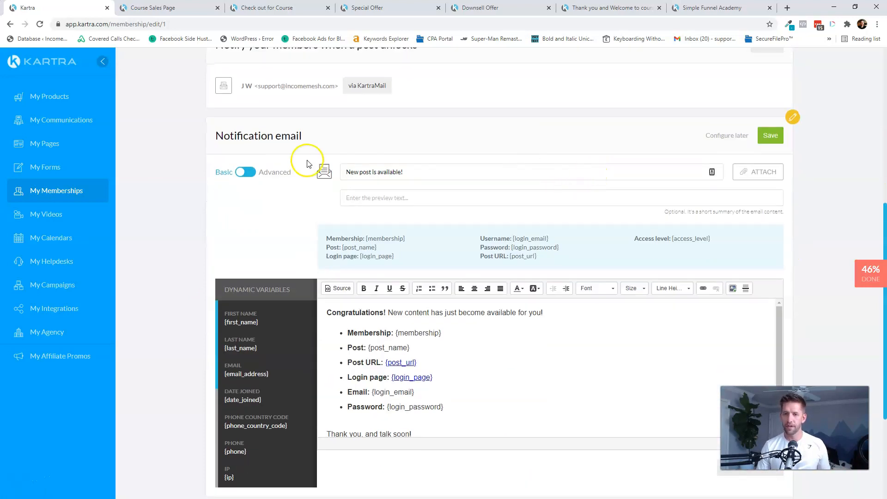
scroll(467, 184, down, 2)
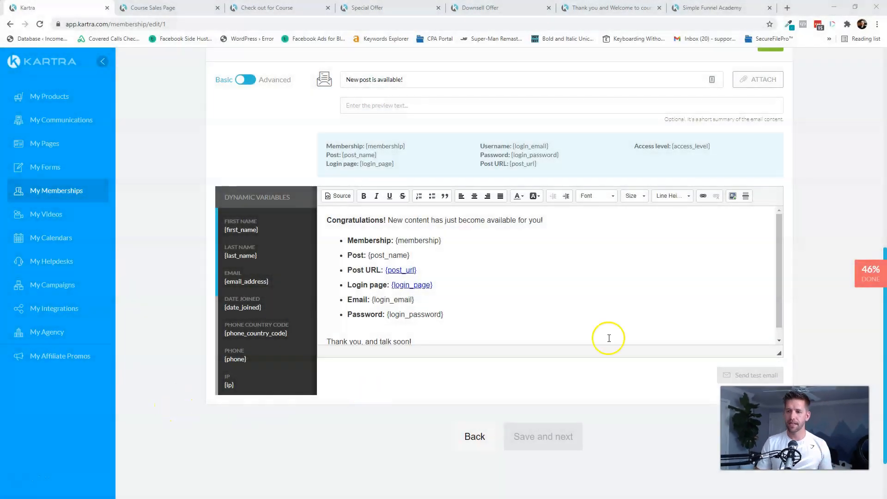
scroll(818, 253, up, 2)
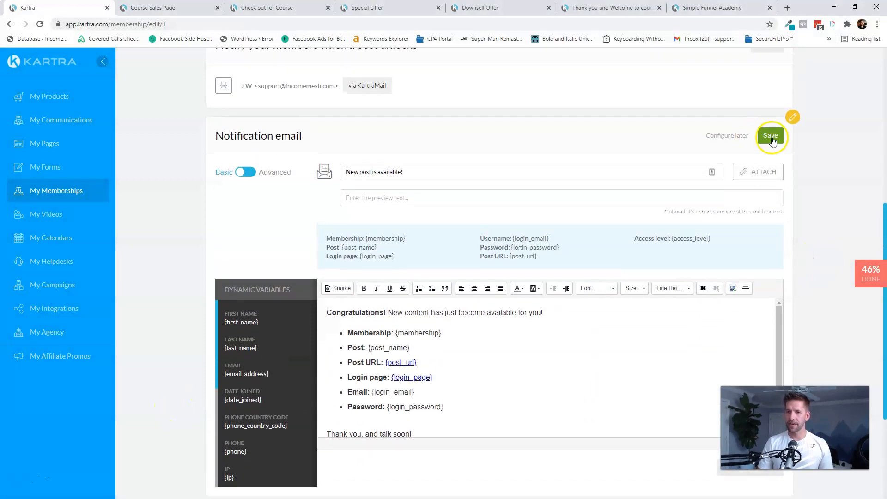
click(771, 136)
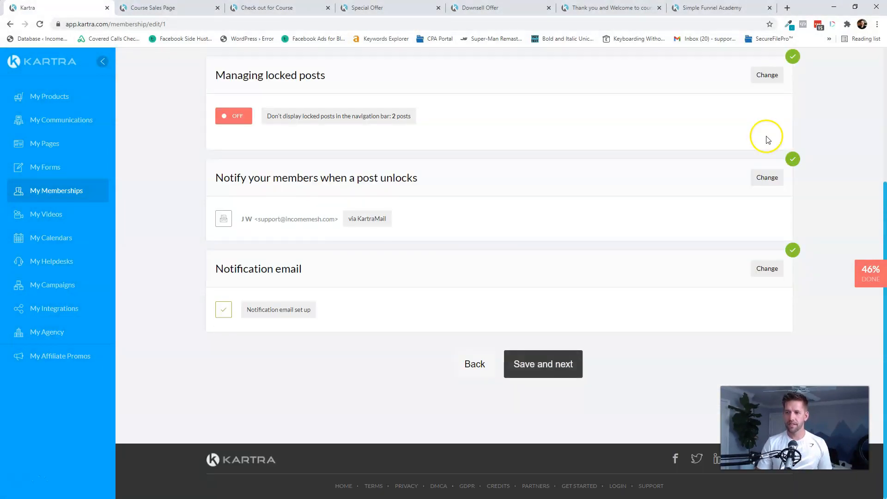
- Turn on the members' progress bar without forced linear progression and save it
click(553, 365)
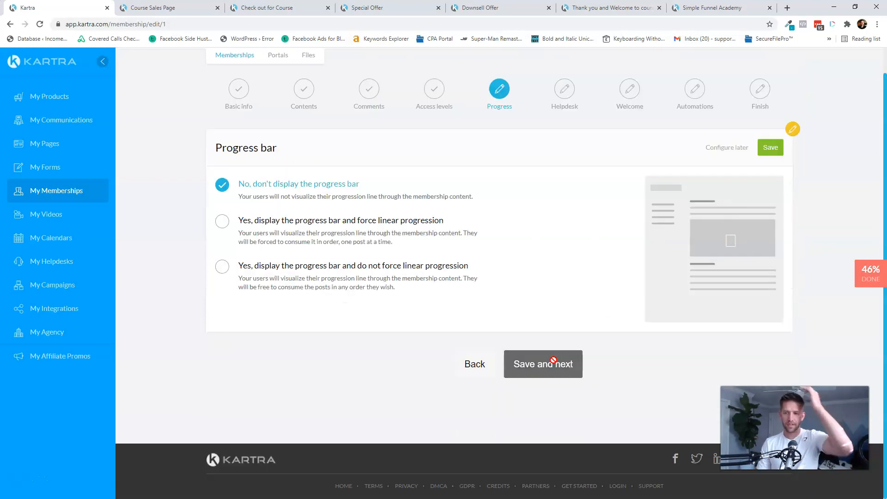
click(320, 229)
click(324, 276)
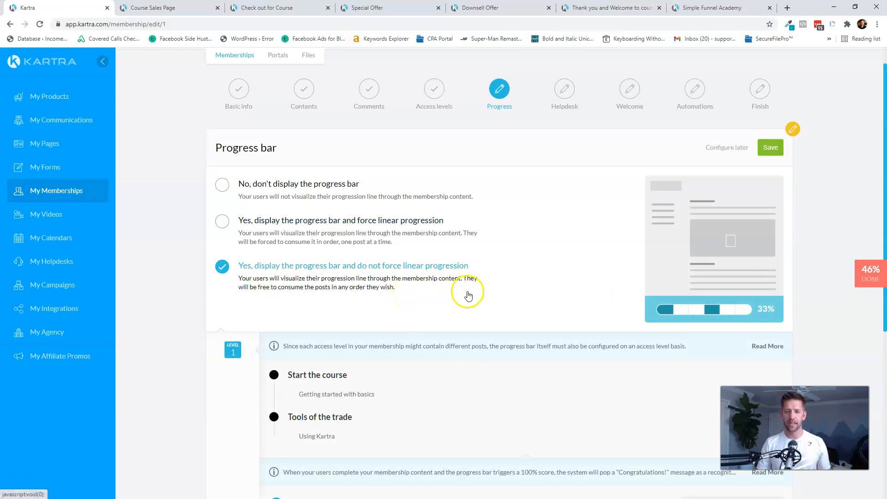
scroll(511, 300, down, 3)
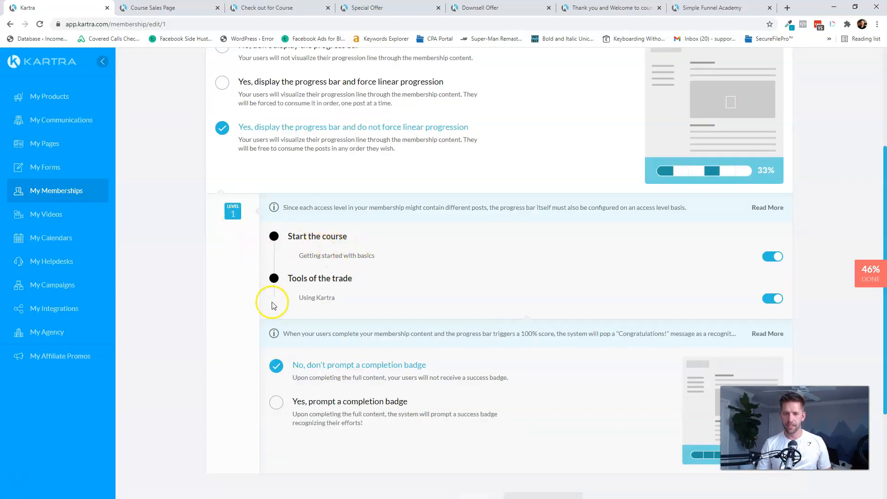
scroll(342, 337, down, 2)
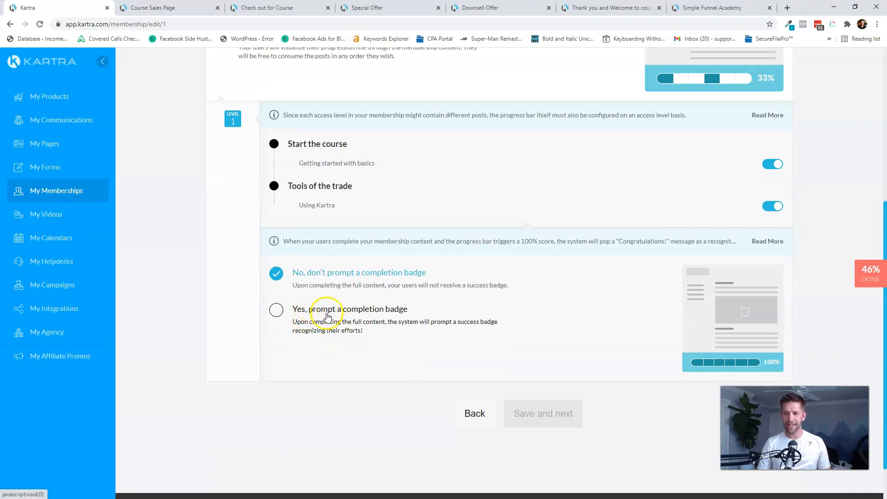
scroll(716, 342, up, 4)
click(773, 98)
- Leave customer support off and advance to the welcome email step
click(574, 280)
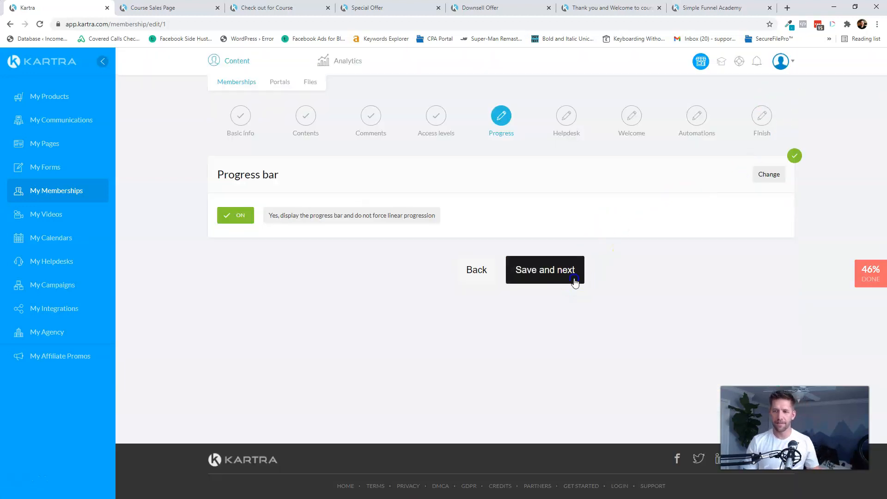
click(570, 274)
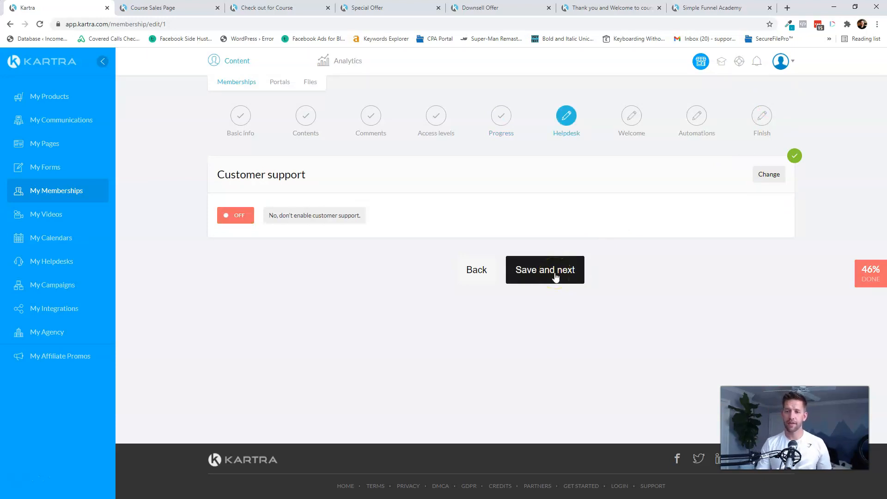
click(556, 276)
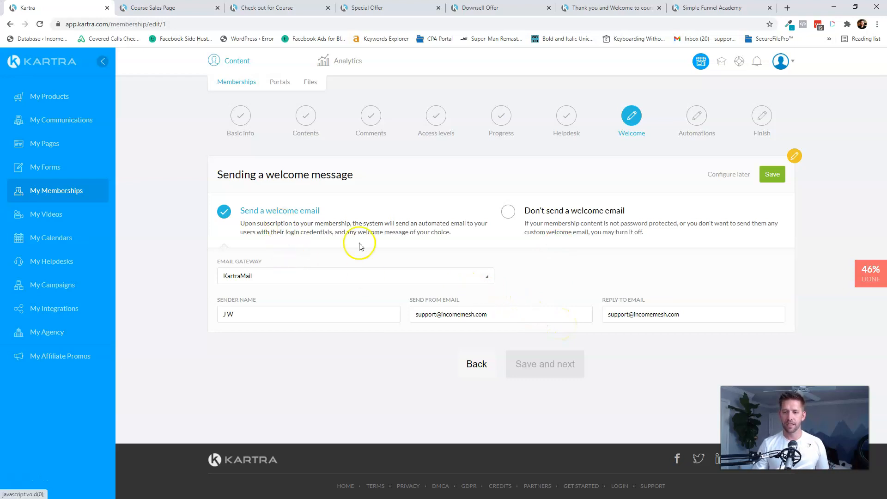
- Save the welcome email sender settings and the default welcome message
click(763, 181)
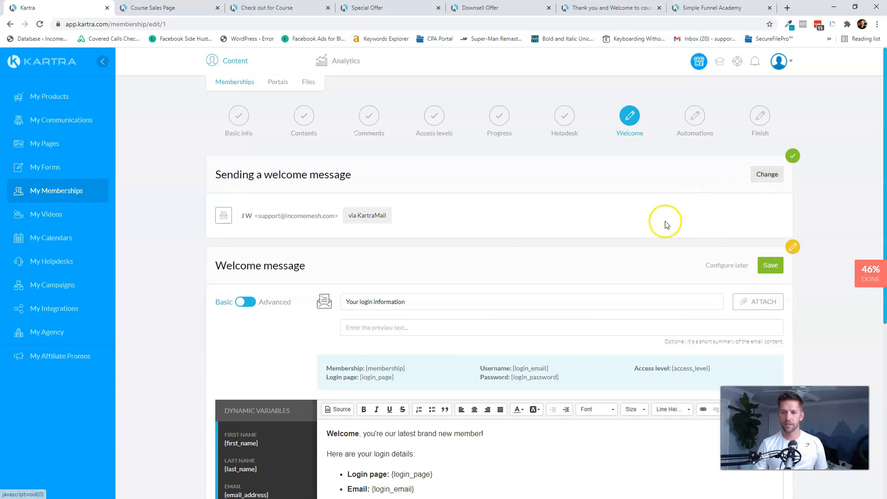
scroll(416, 262, down, 4)
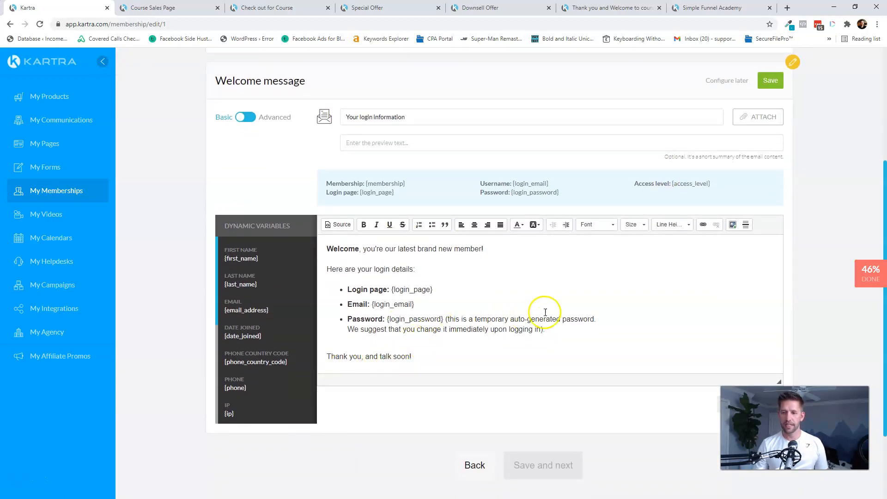
scroll(647, 263, up, 3)
click(770, 224)
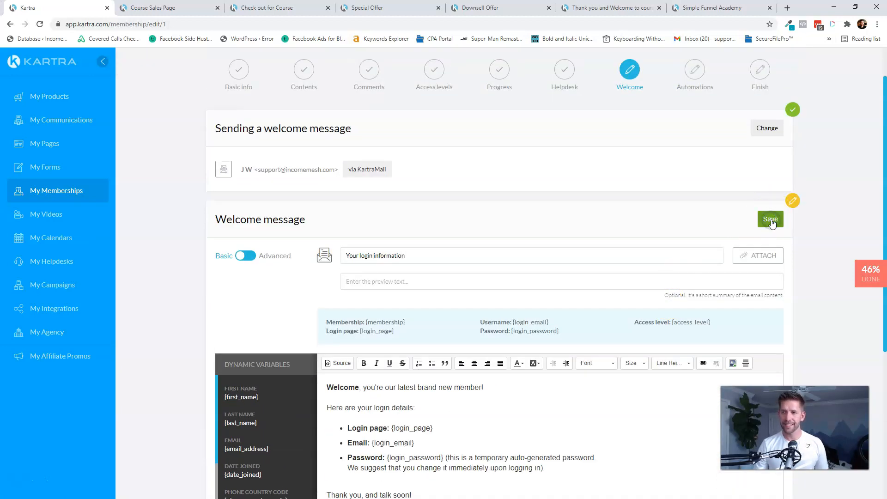
- Leave all automations off and finish creating the membership portal
click(563, 372)
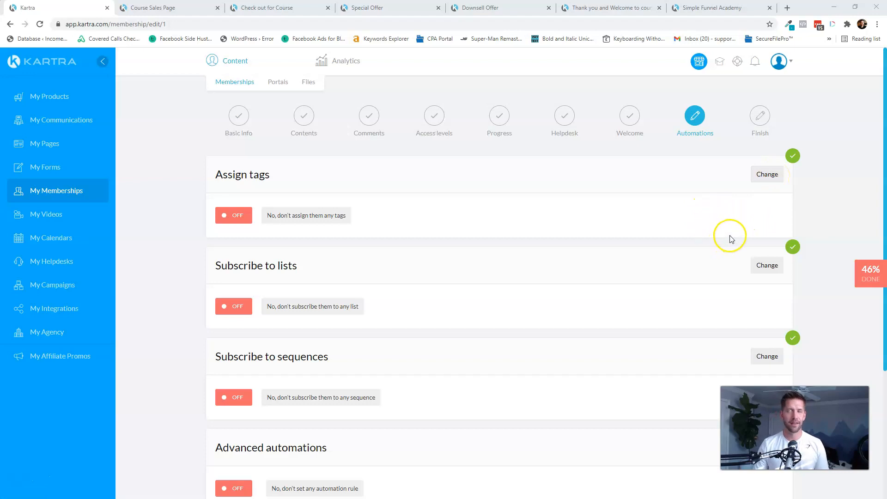
scroll(730, 239, down, 4)
click(555, 368)
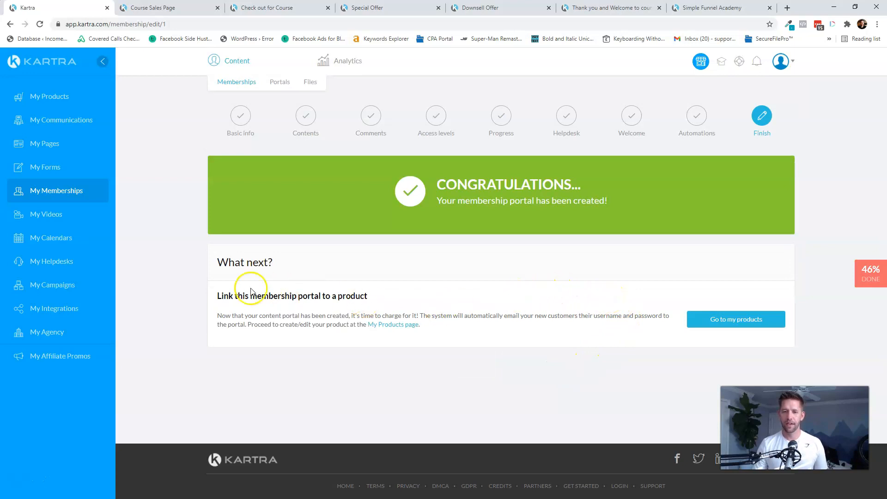
- Leave the portal's congratulations page for the My Products dashboard
drag(217, 298, 376, 295)
click(393, 300)
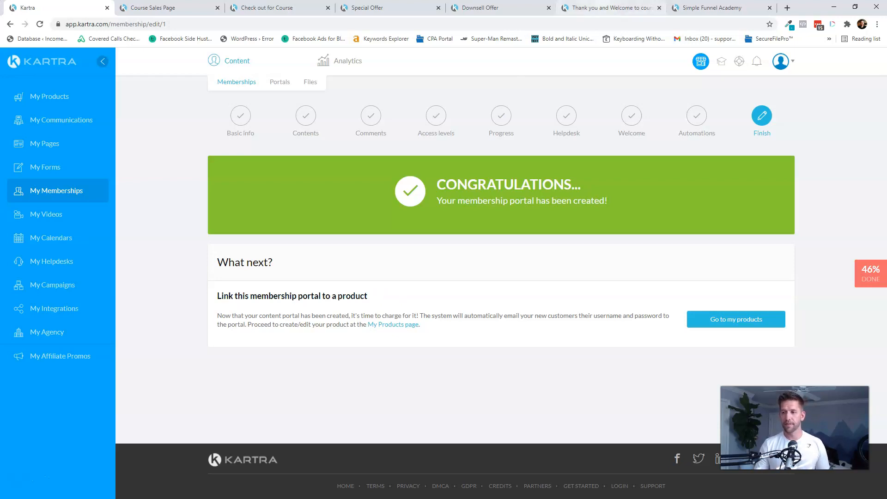
click(735, 319)
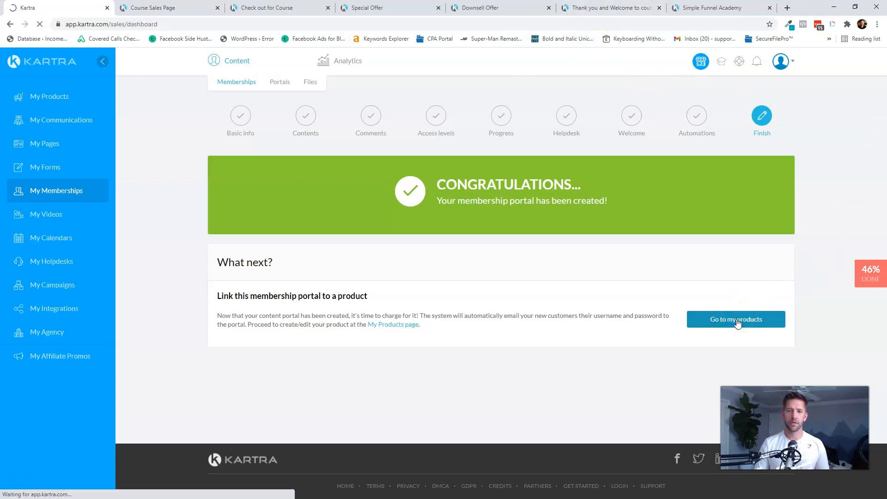
scroll(675, 259, down, 2)
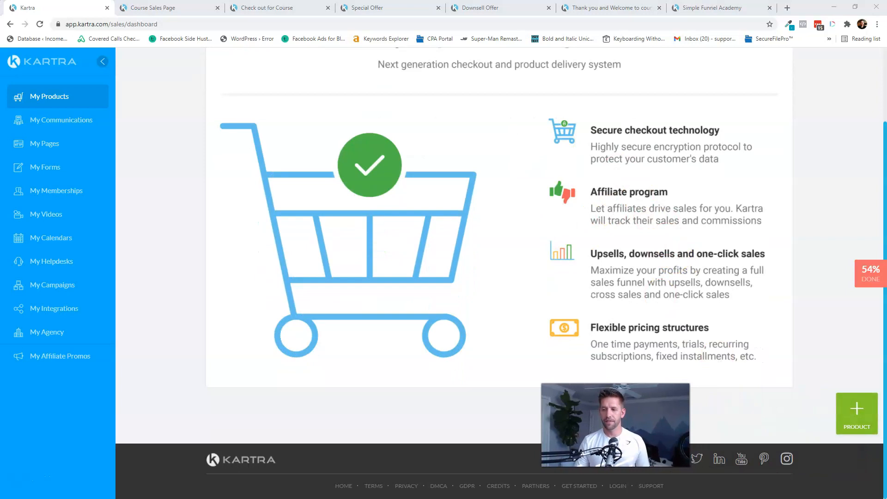
- Create a main product internally named 'Simple Funnel Academy' and continue to its setup
click(858, 414)
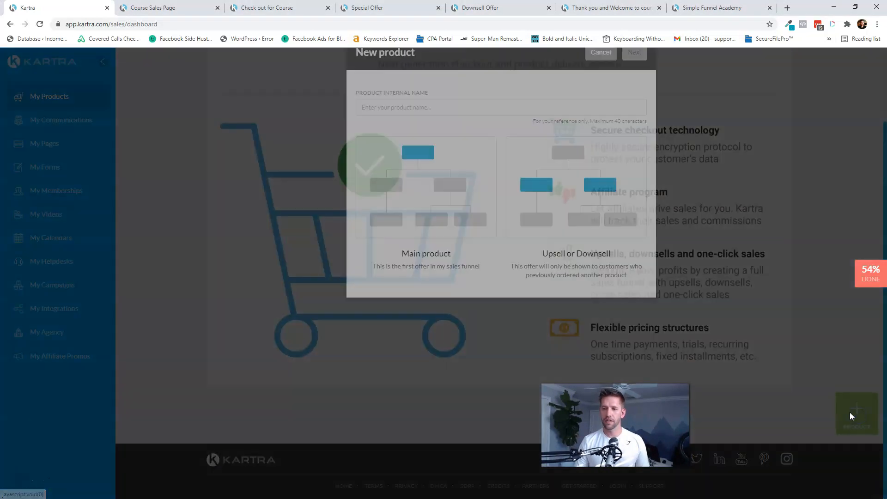
click(424, 134)
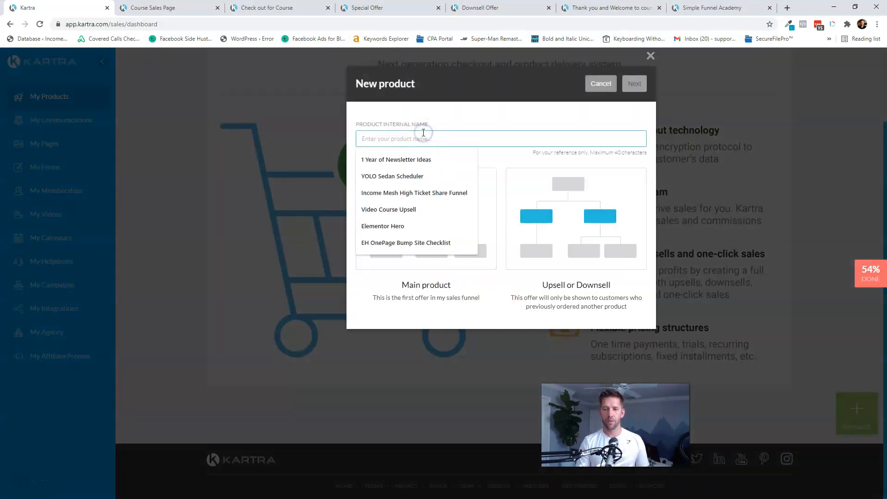
text(Simple Funnel Academy)
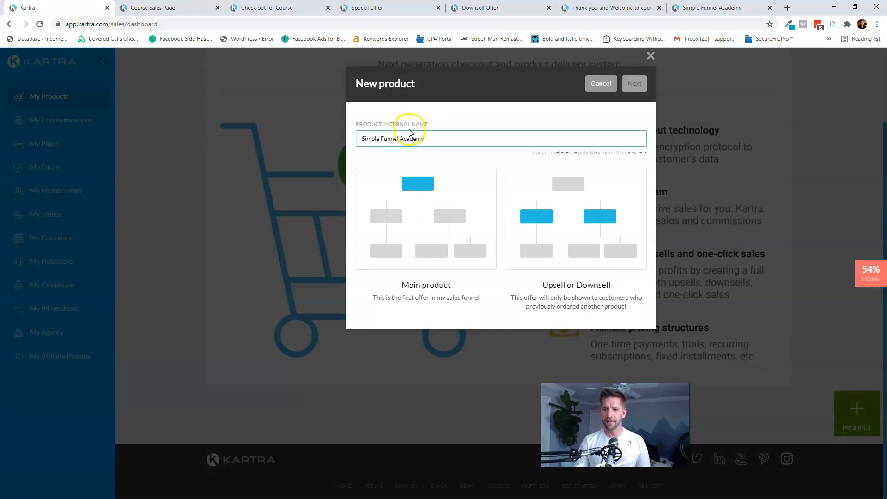
click(422, 203)
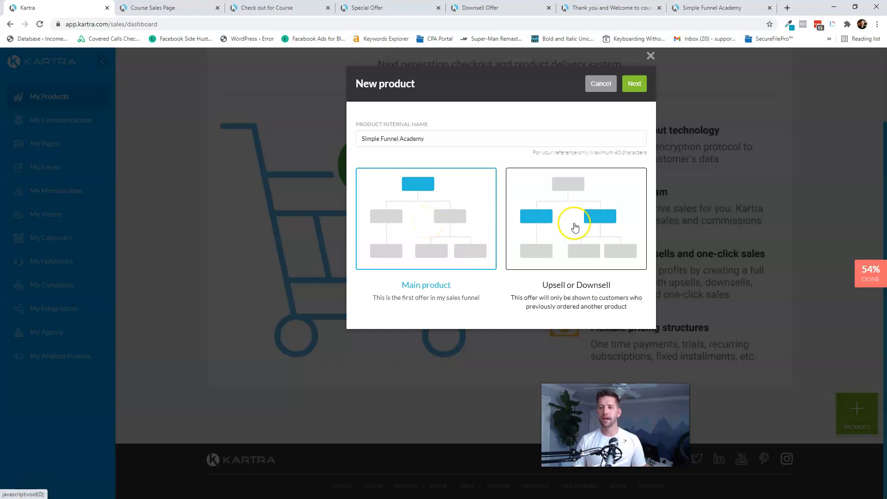
click(635, 85)
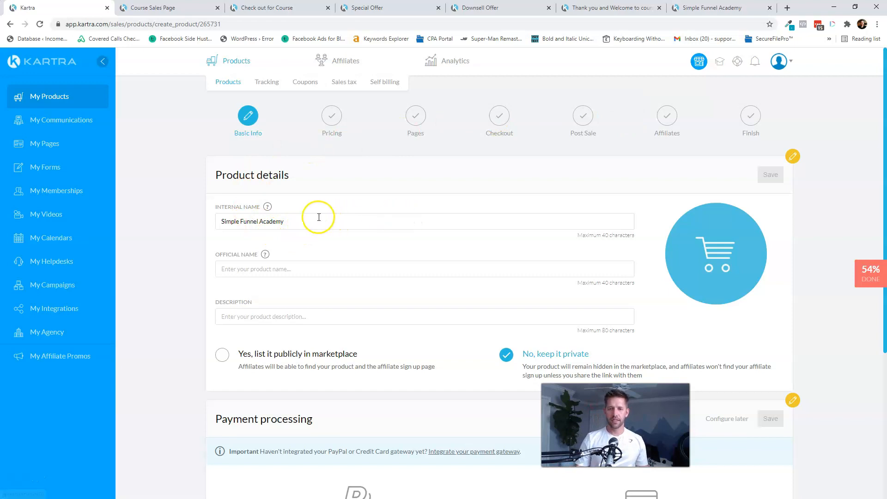
- Enter the Simple Funnel Academy product's official name
click(292, 272)
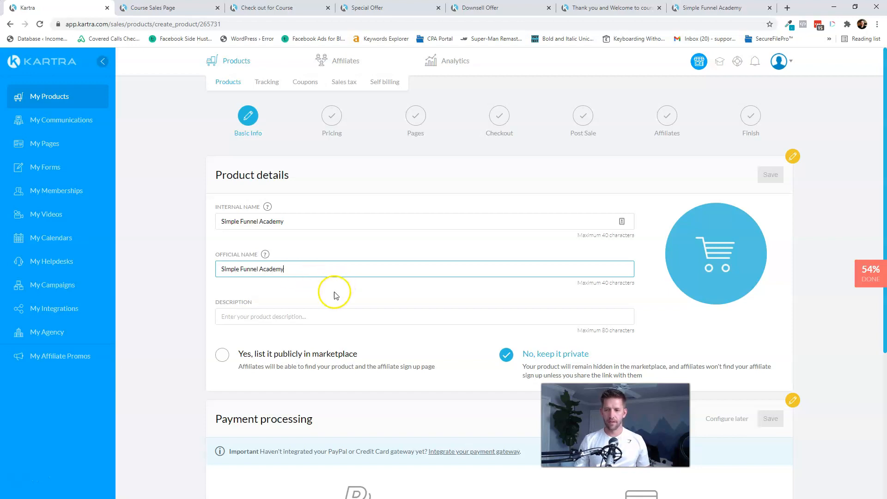
click(289, 317)
scroll(323, 294, down, 3)
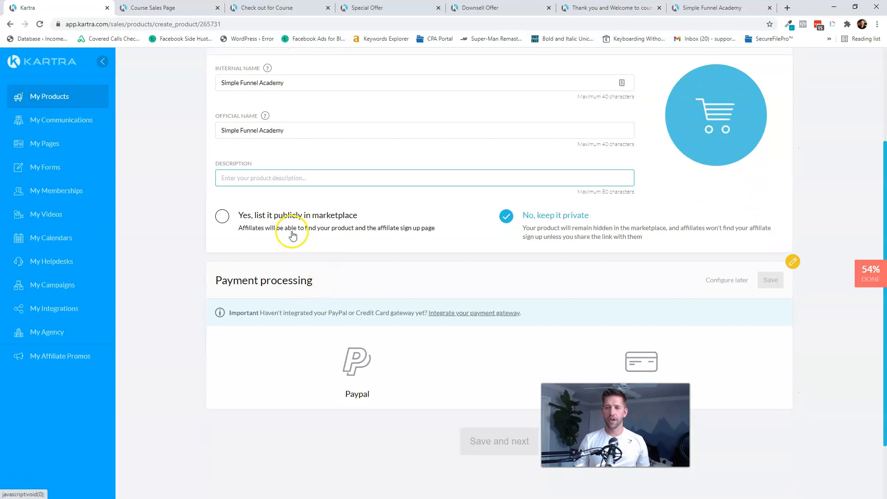
scroll(453, 259, up, 3)
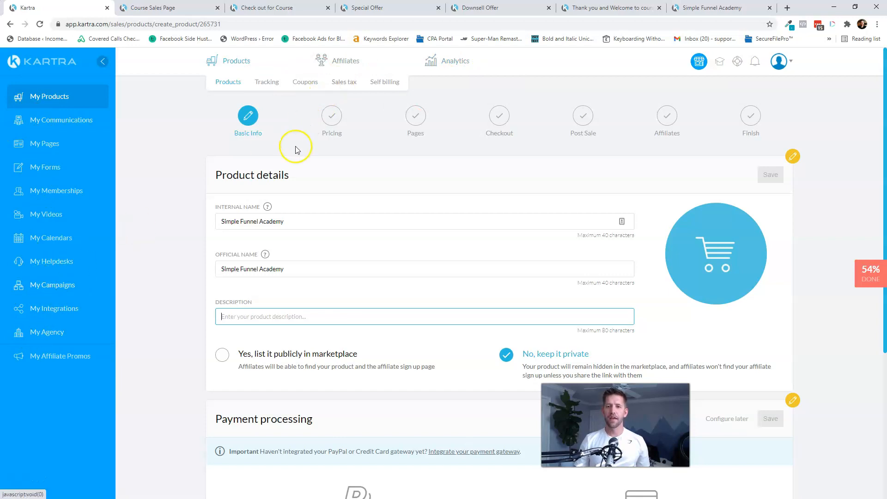
scroll(298, 150, down, 4)
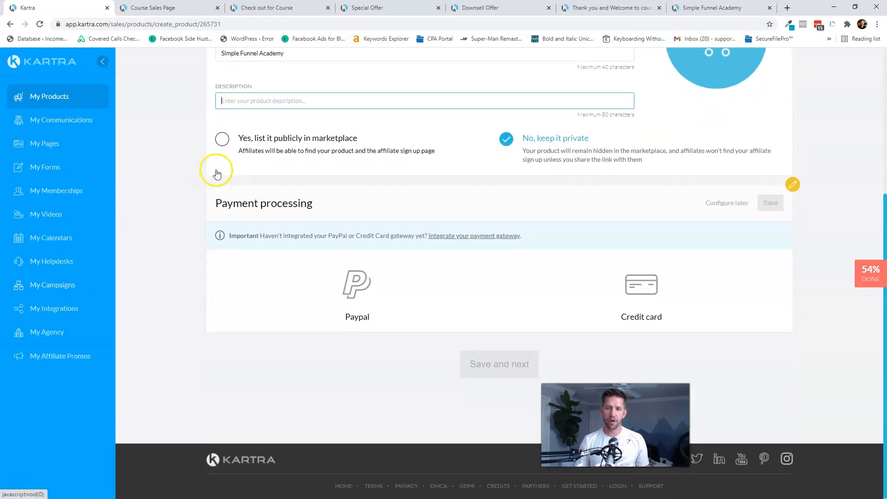
scroll(528, 206, up, 1)
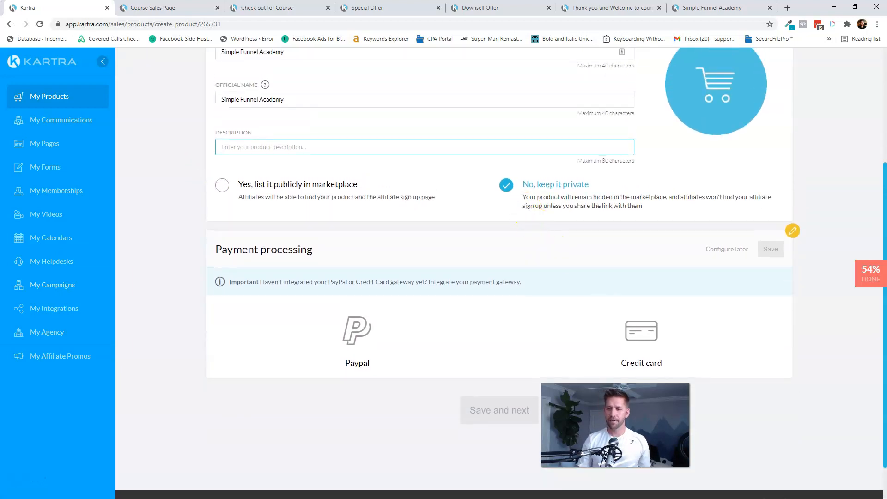
- Accept credit card payments through the Stripe gateway and save payment processing
click(645, 344)
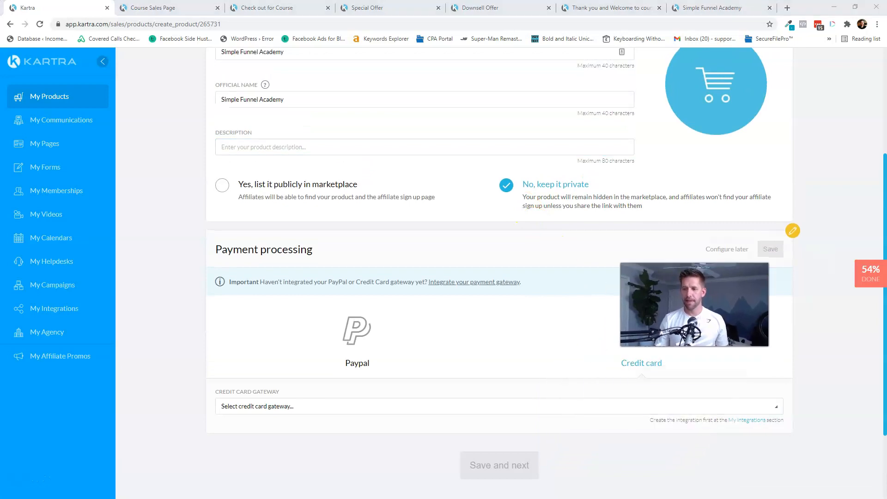
click(261, 407)
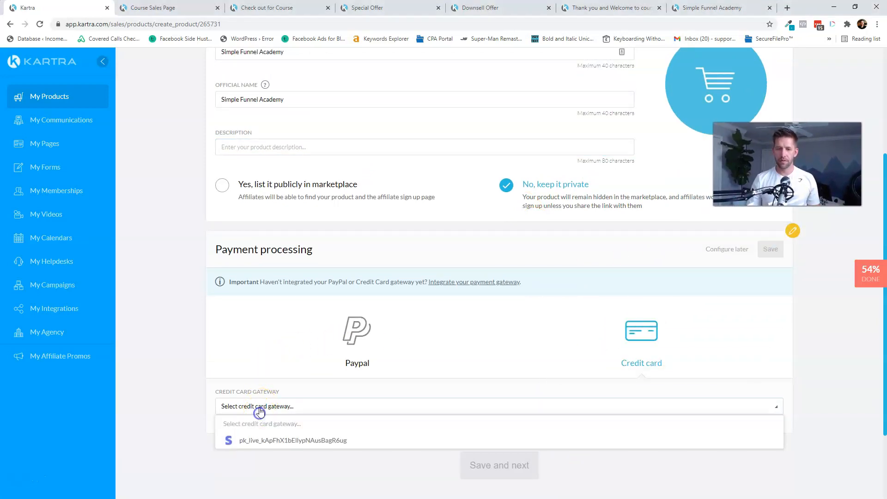
click(261, 444)
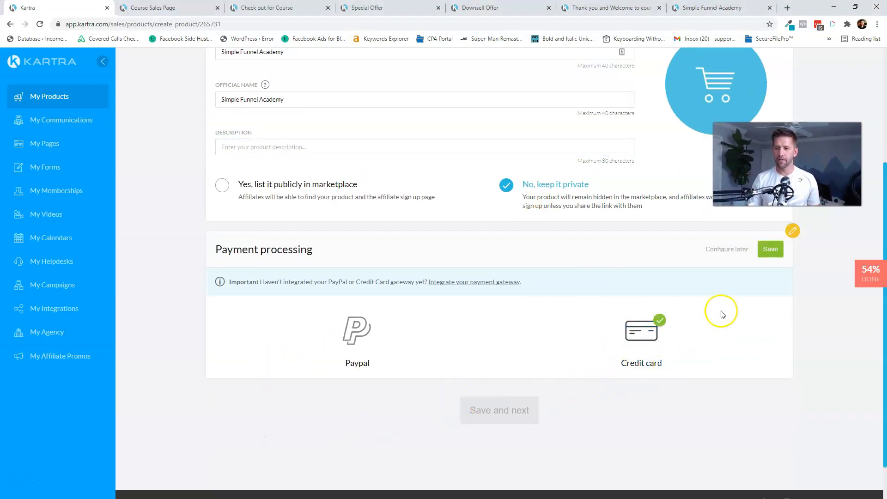
click(767, 250)
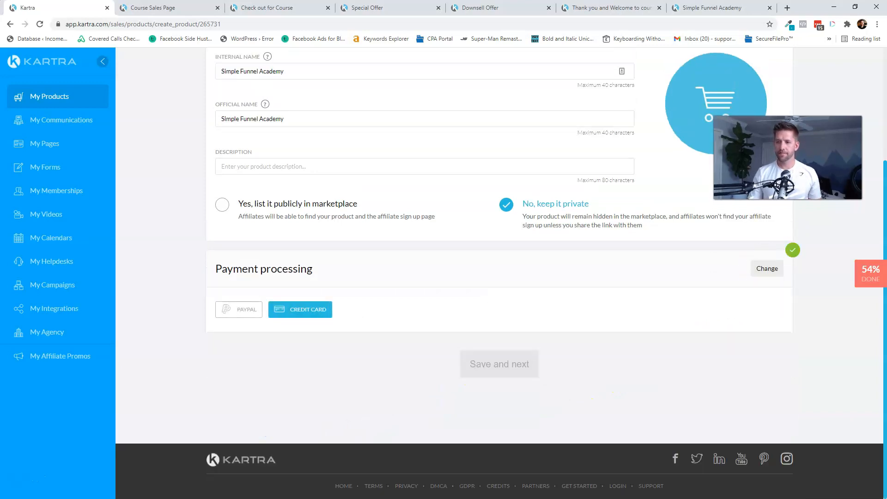
scroll(758, 245, up, 4)
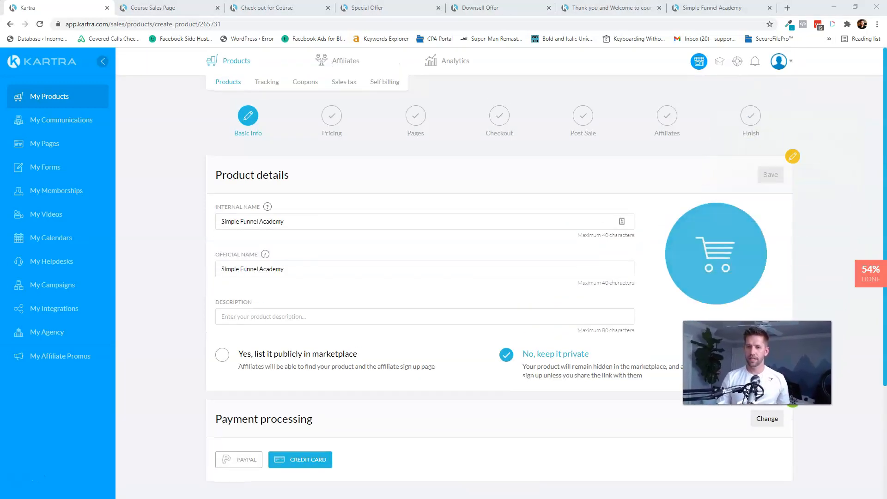
- Add the description 'Selling Simple Funnel Academy Membership', save the details, and continue to pricing
click(331, 317)
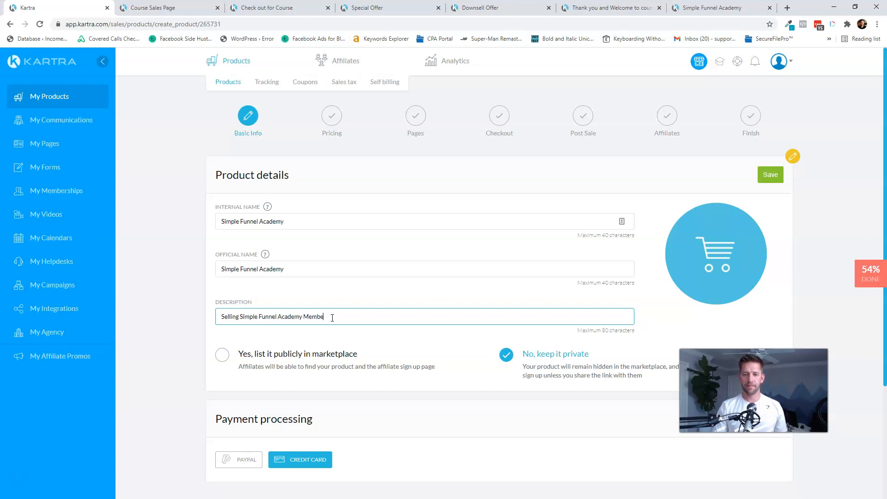
click(771, 174)
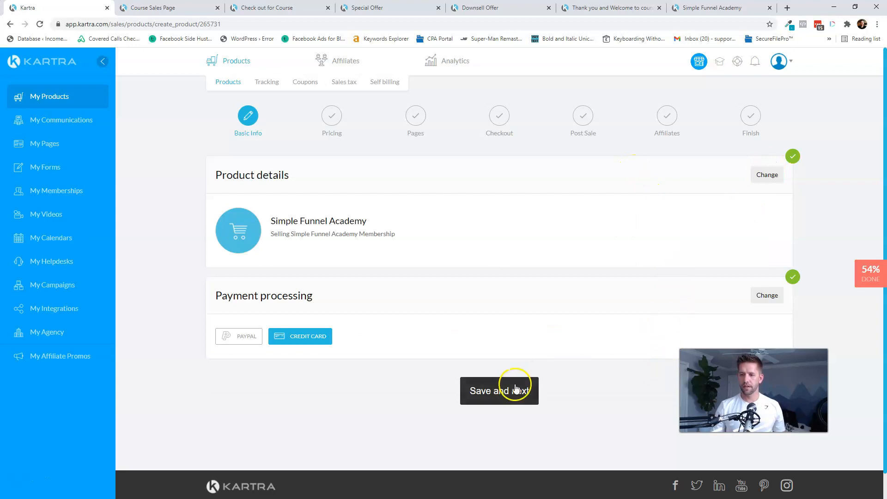
click(516, 388)
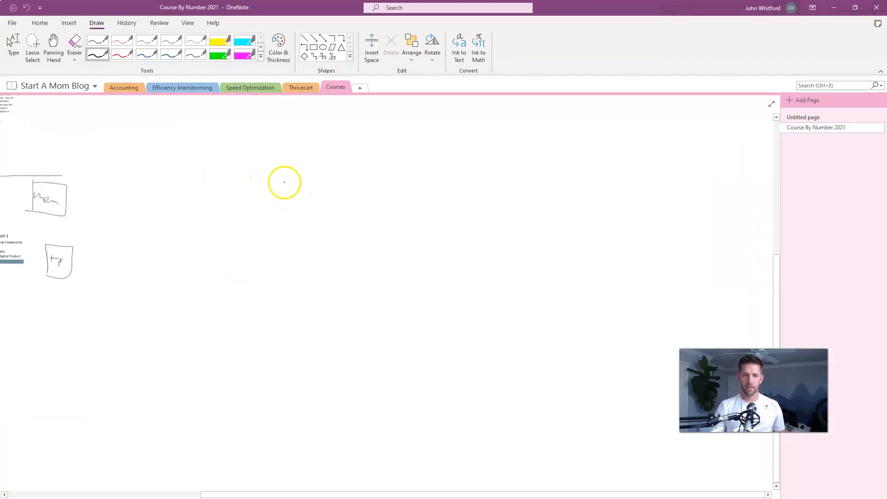
- Scroll the OneNote page to the Scale to $1M Value Ladder diagram
scroll(284, 182, left, 10)
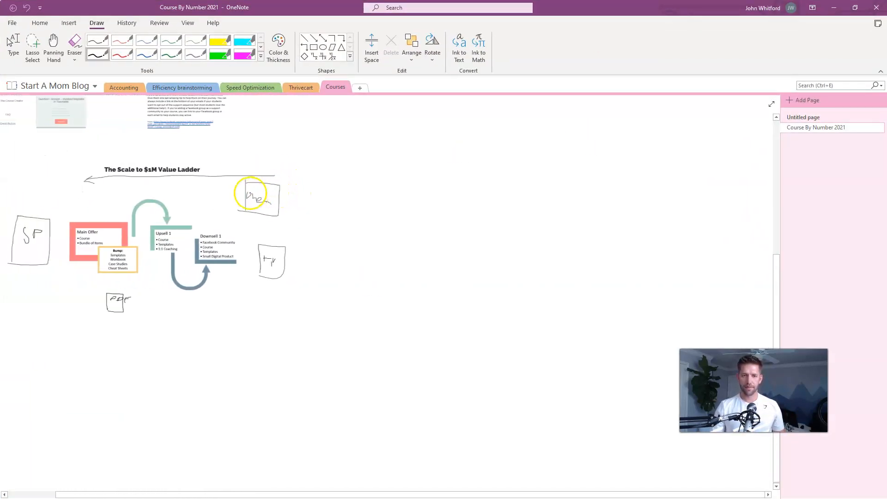
scroll(250, 193, left, 3)
- Zoom in on the value ladder's Bump and Upsell boxes, then zoom back out
click(13, 44)
scroll(178, 270, up, 2)
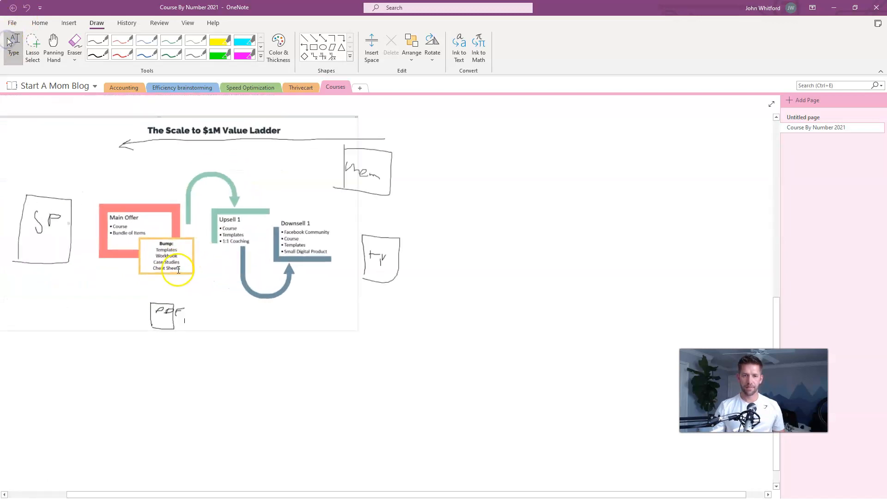
scroll(179, 270, up, 6)
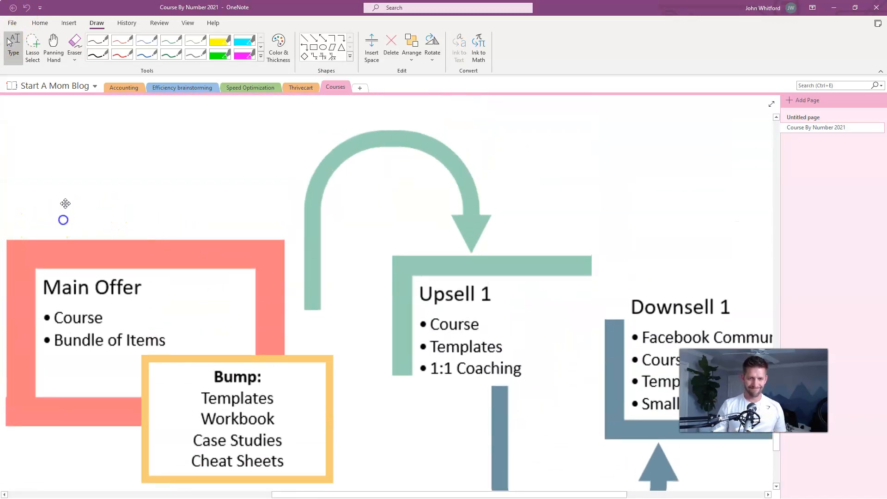
scroll(65, 198, down, 6)
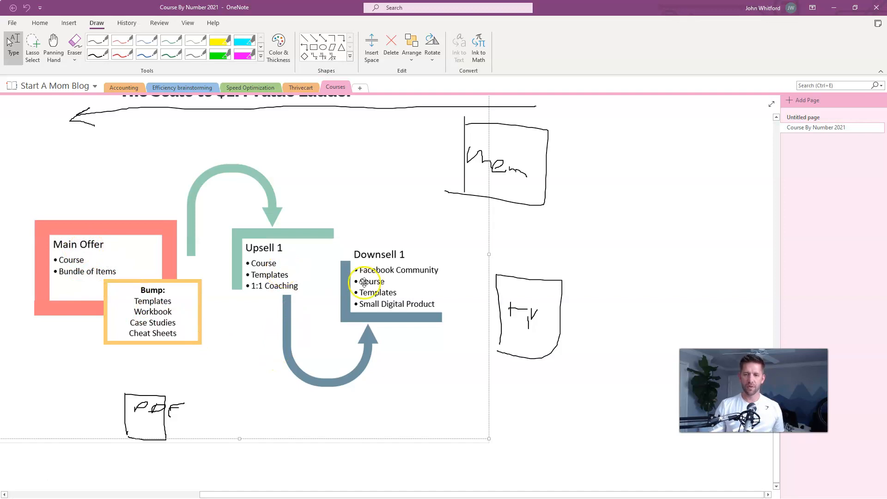
- Save a one-time 'Lifetime Access' price of USD 37.00 for the product
click(834, 7)
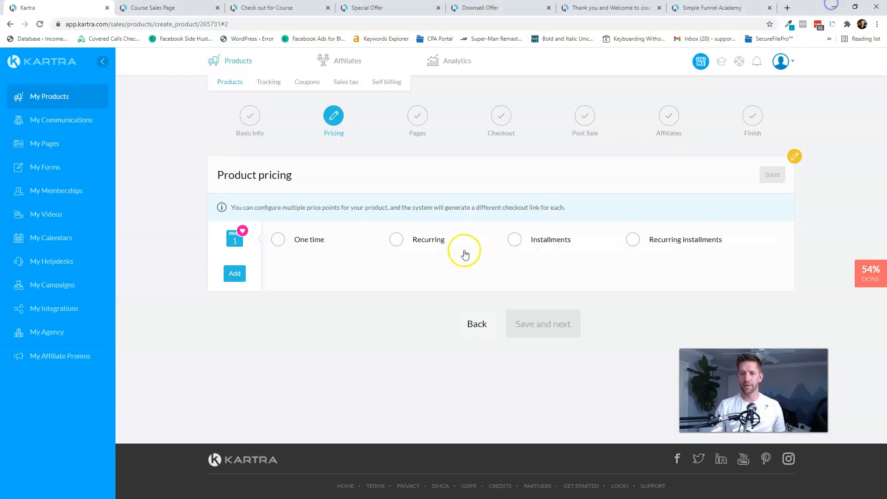
click(282, 241)
click(296, 287)
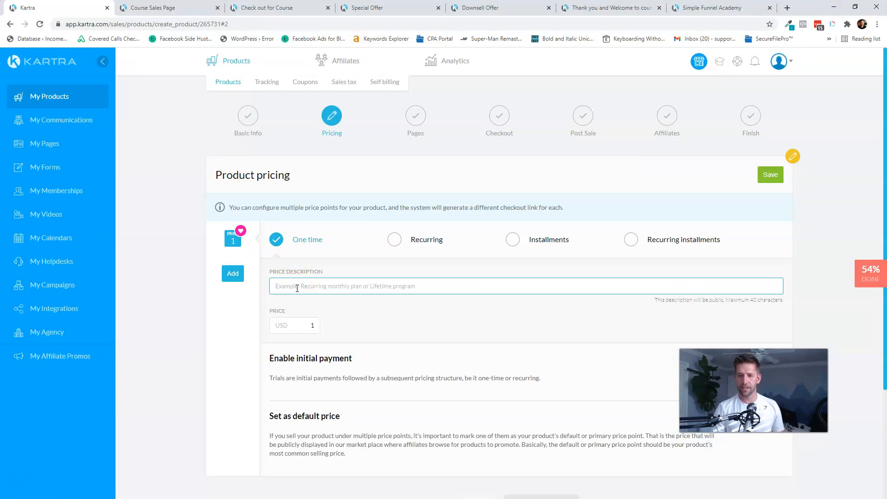
text(Lifetime Access)
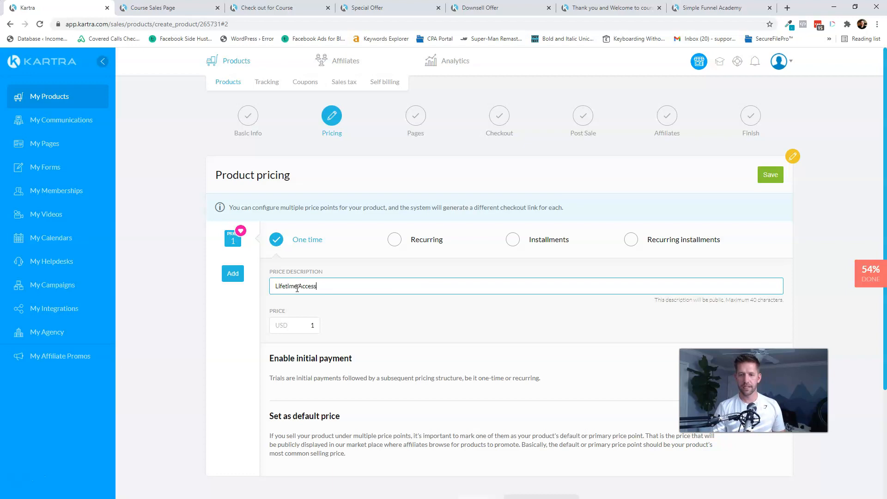
key(Tab)
text(3)
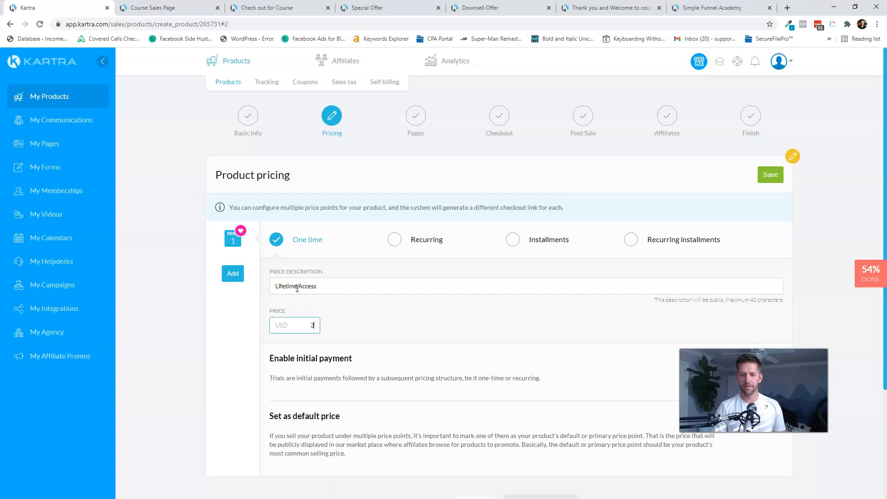
click(651, 340)
scroll(649, 339, down, 2)
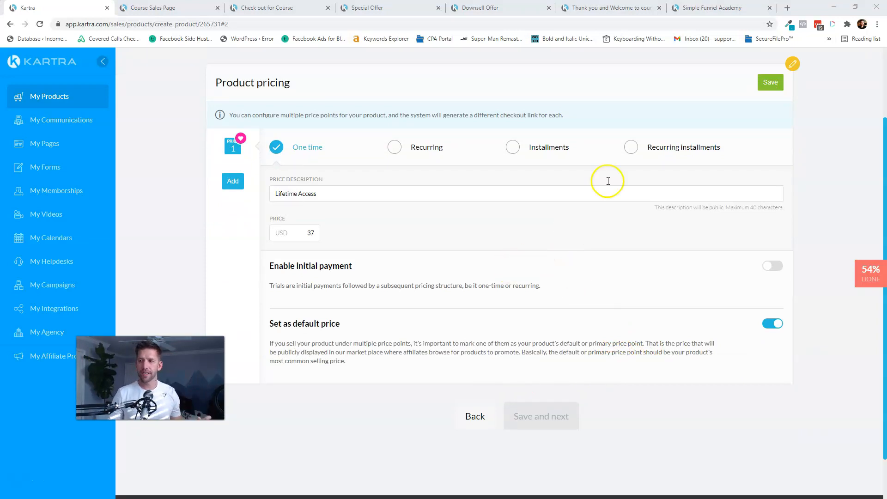
click(769, 85)
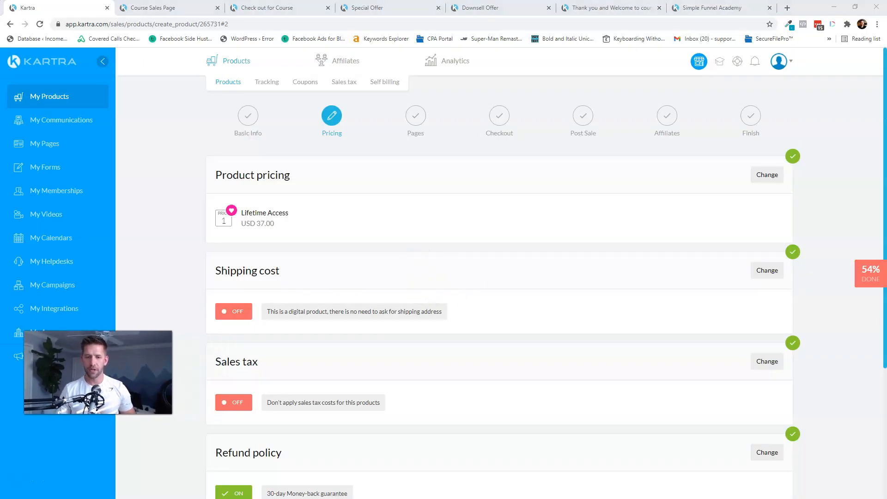
- Set a 30-day money-back refund policy and advance the wizard to the Pages step
scroll(296, 275, down, 2)
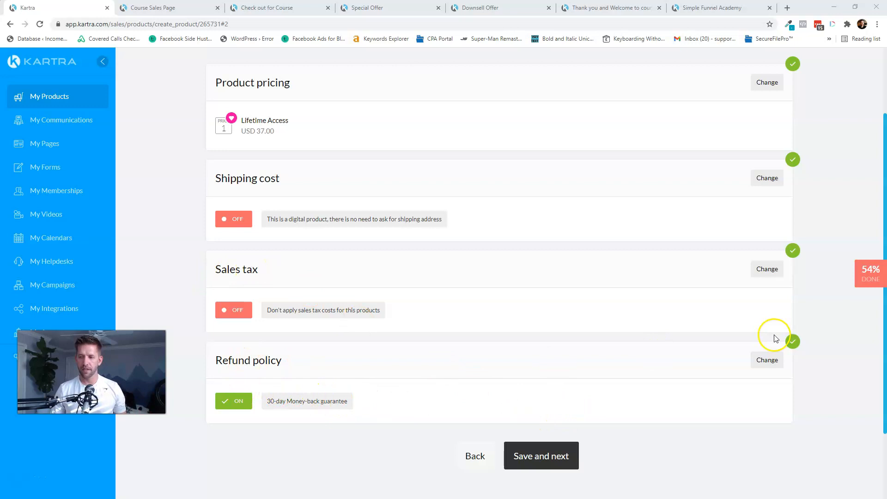
click(768, 360)
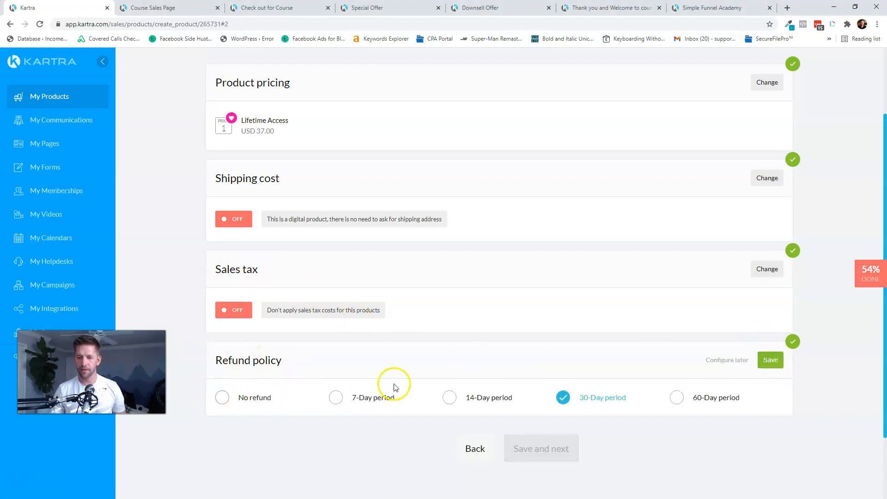
click(764, 361)
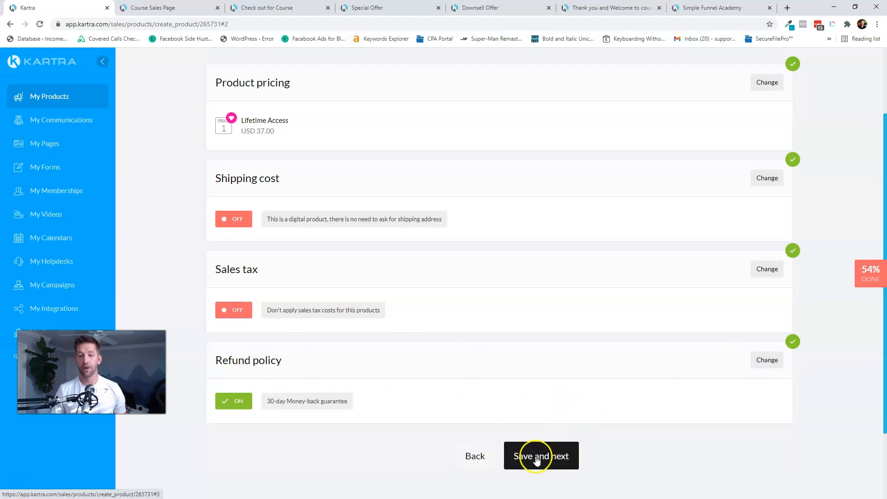
click(536, 457)
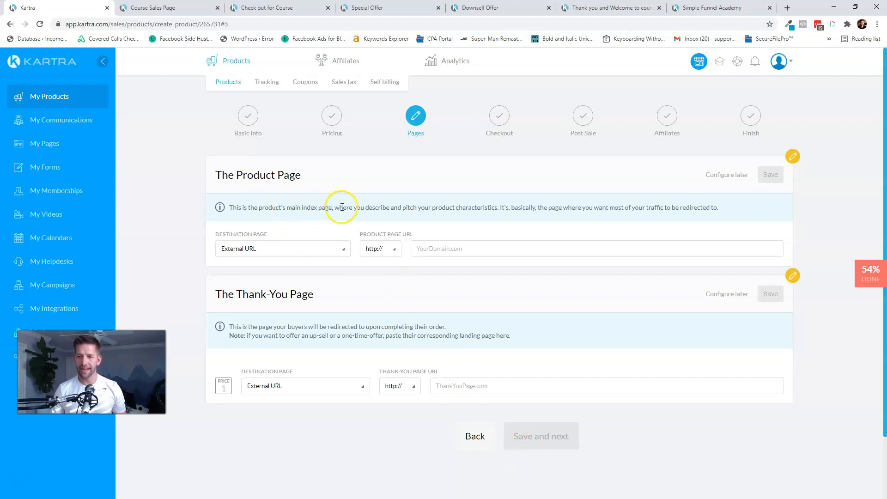
- Point the product page to the Kartra page 'Course Sales Page' on the Simple Funnel Academy site
click(293, 250)
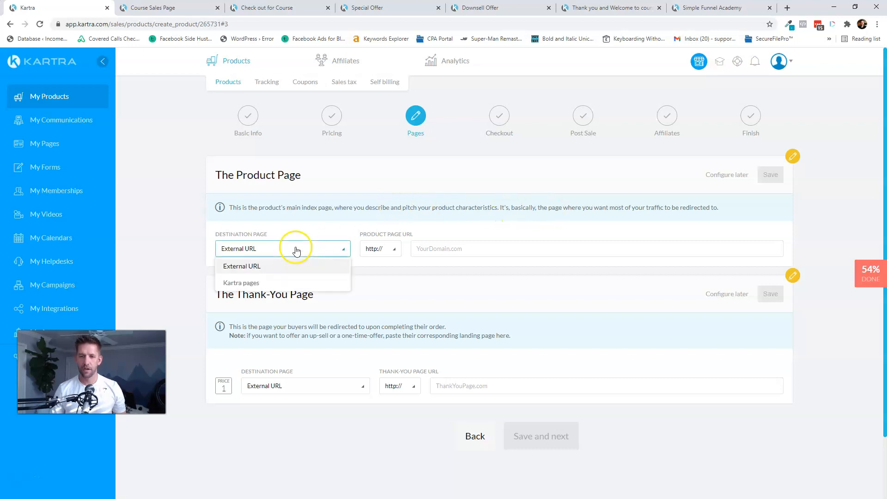
click(248, 284)
click(434, 250)
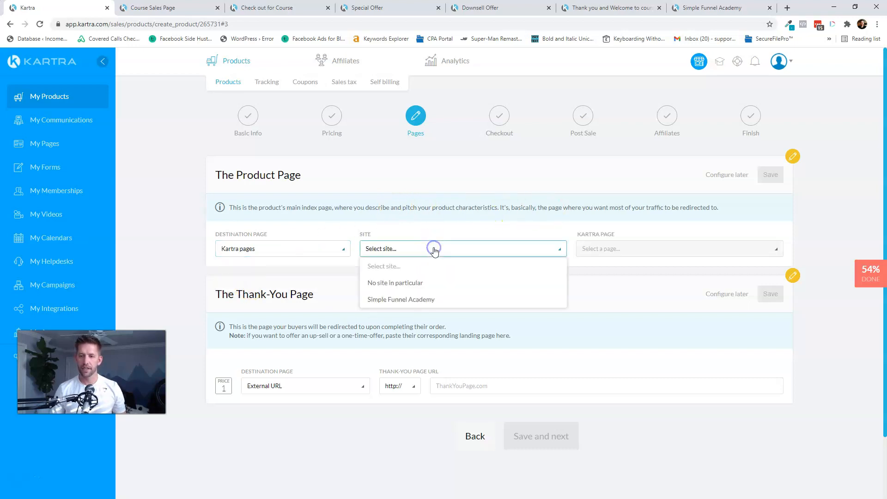
click(398, 298)
click(672, 250)
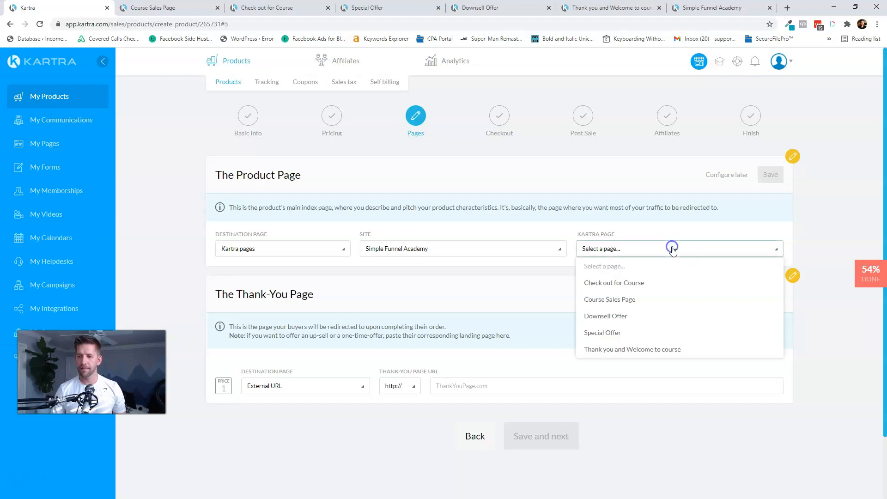
click(616, 301)
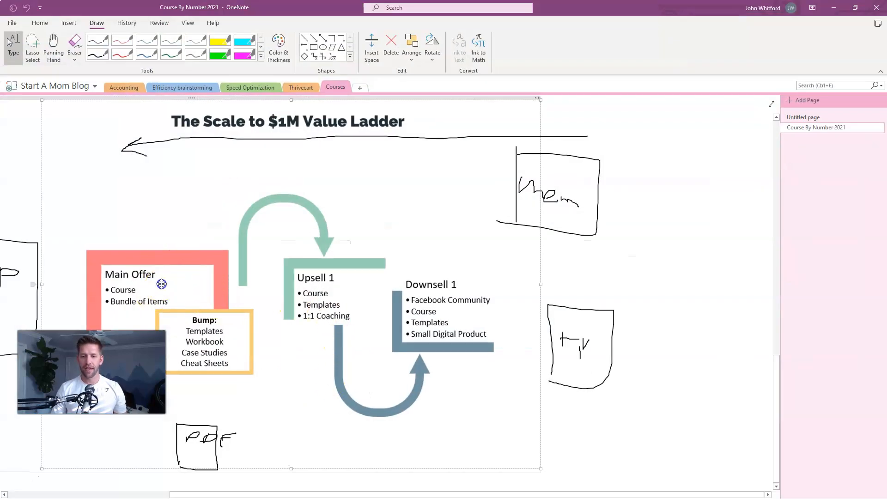
- Review the OneNote value ladder diagram, then bring the Kartra product setup back to the front
scroll(161, 284, left, 4)
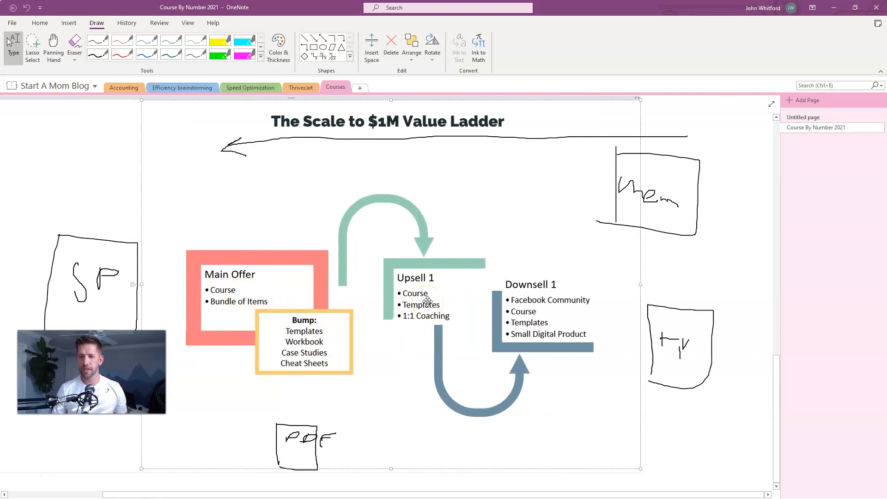
key(alt)
key(alt+Tab)
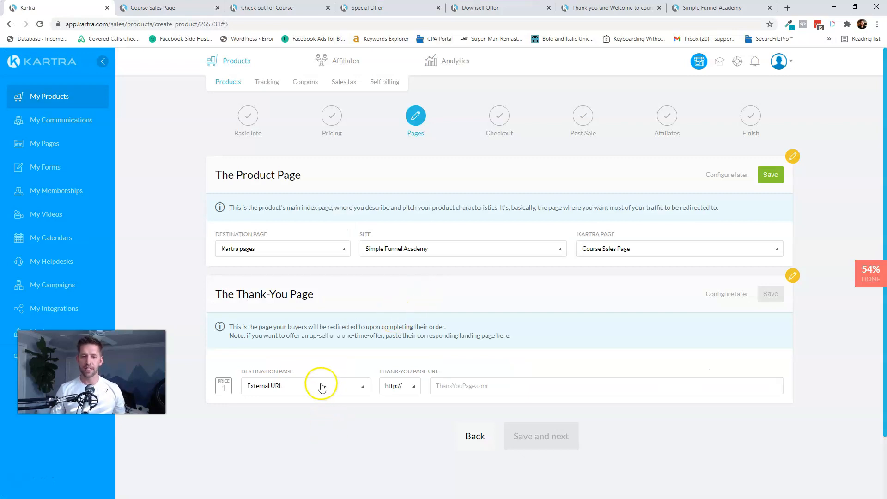
- Set the thank-you page to Simple Funnel Academy's 'Special Offer', save both page settings, and continue to Checkout
click(332, 386)
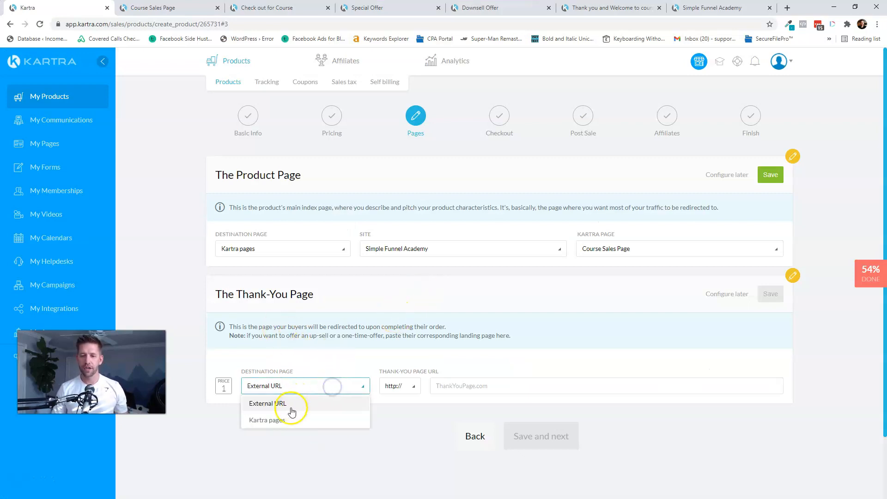
click(279, 421)
click(431, 387)
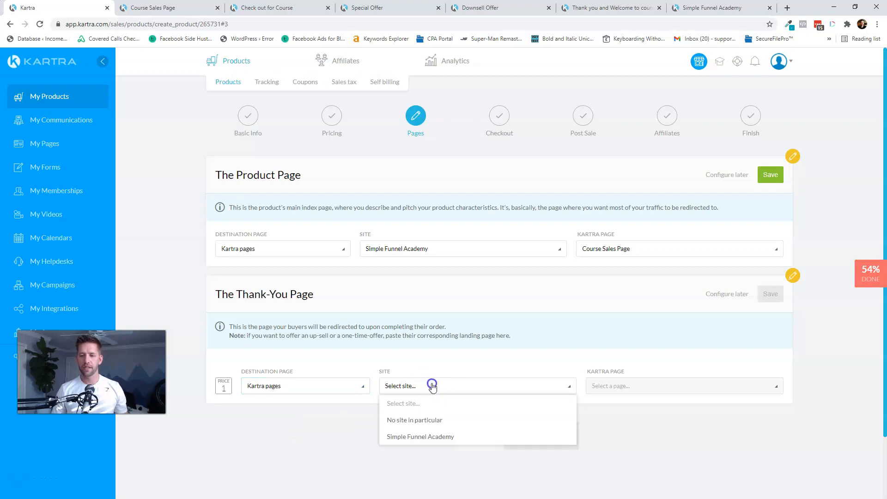
click(422, 437)
click(625, 387)
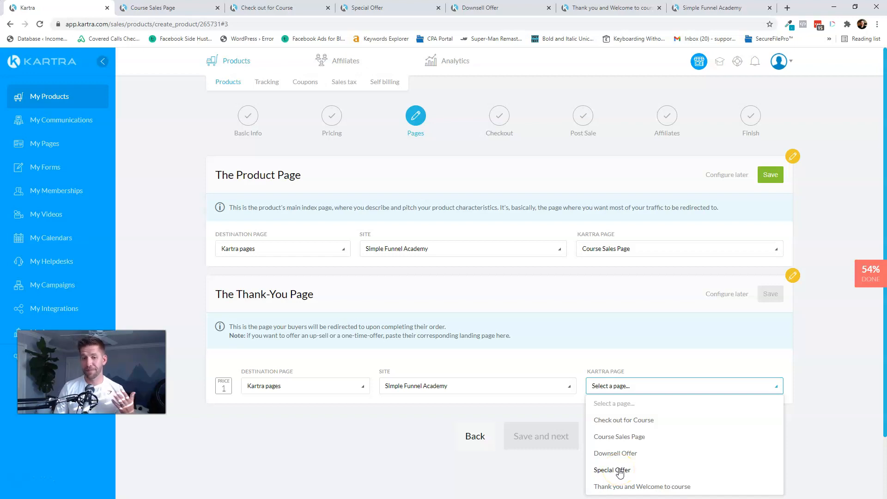
click(616, 471)
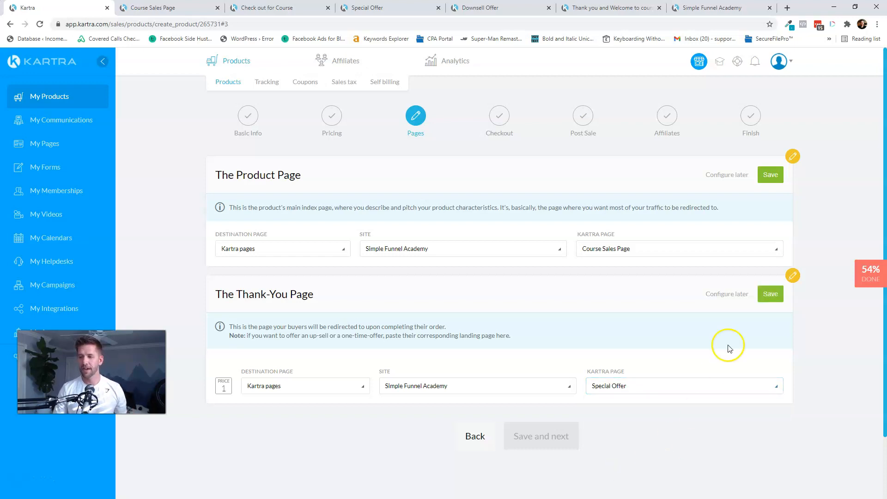
click(770, 294)
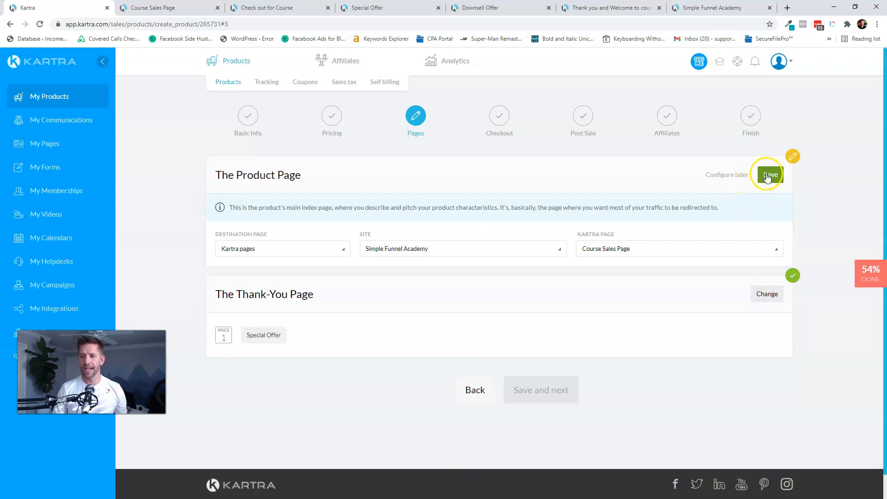
click(768, 177)
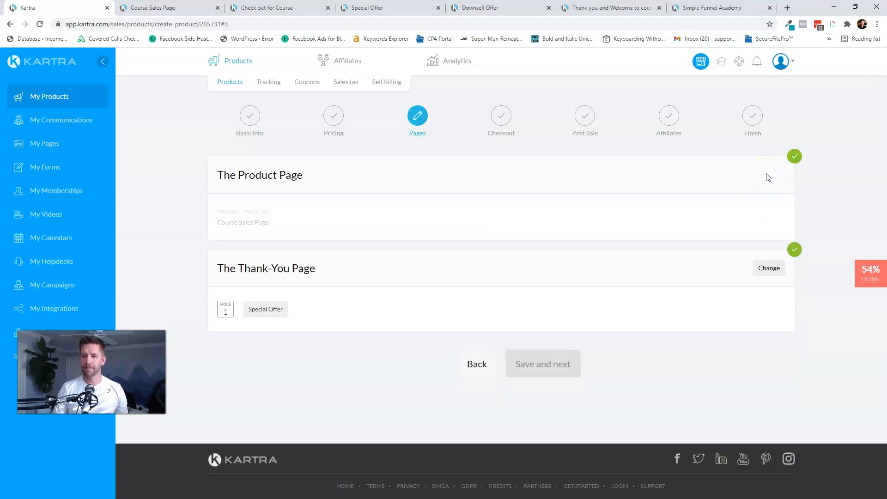
click(539, 365)
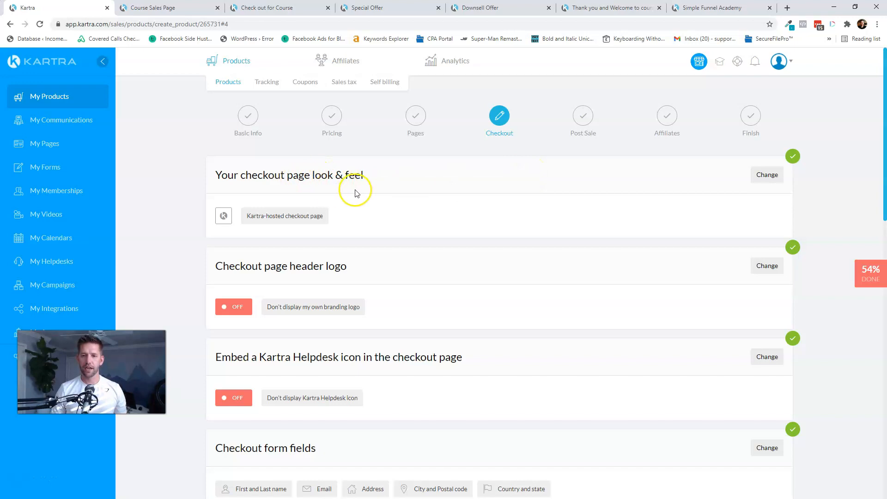
- Preview and browse the checkout templates, then save the look & feel as an embedded form on a custom page
click(762, 174)
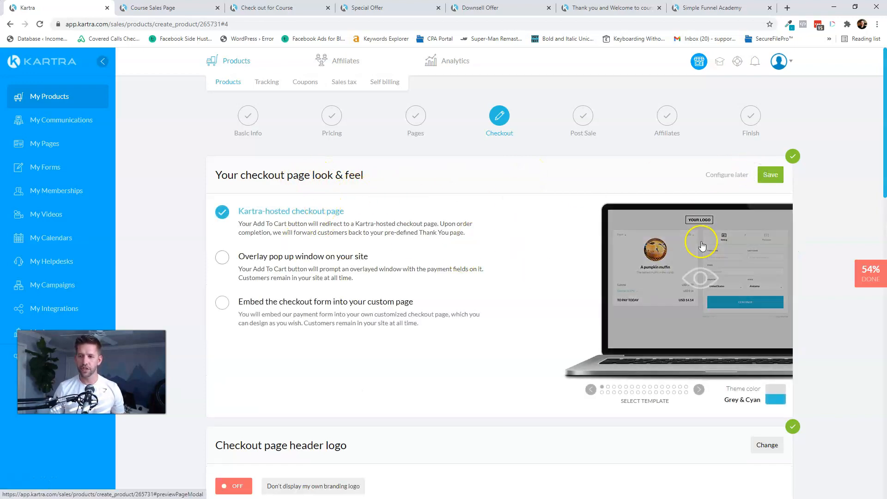
click(702, 274)
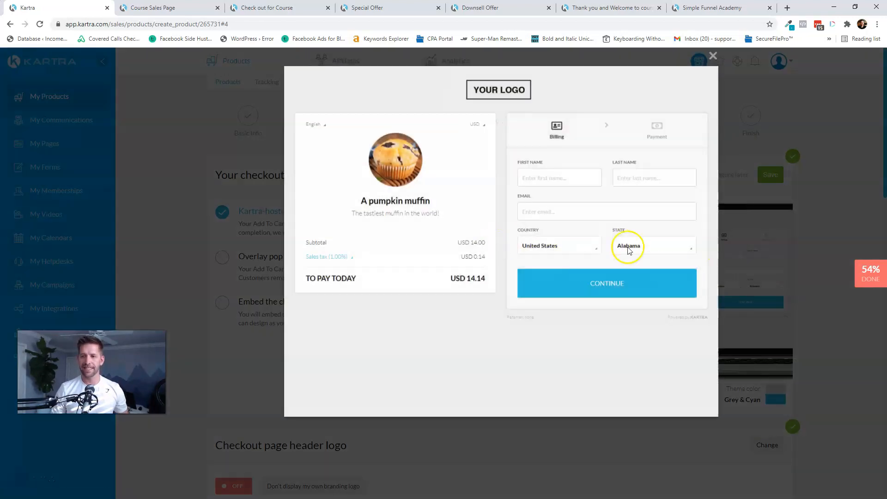
click(713, 56)
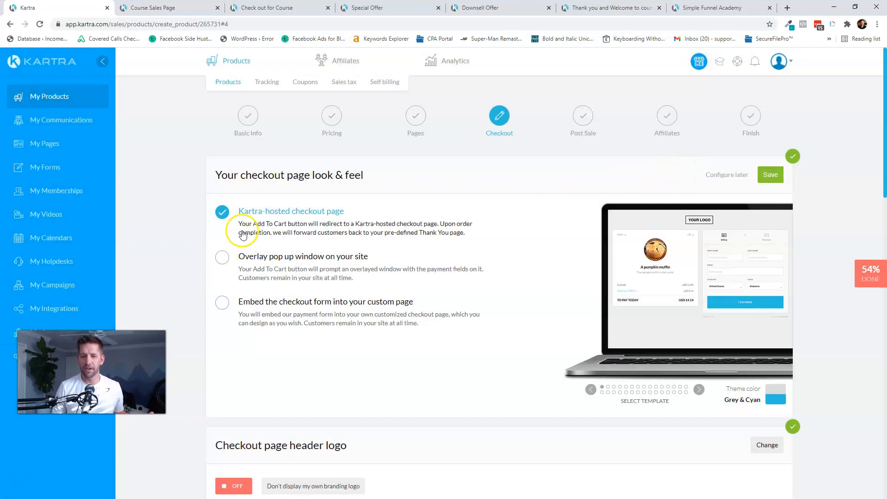
click(257, 302)
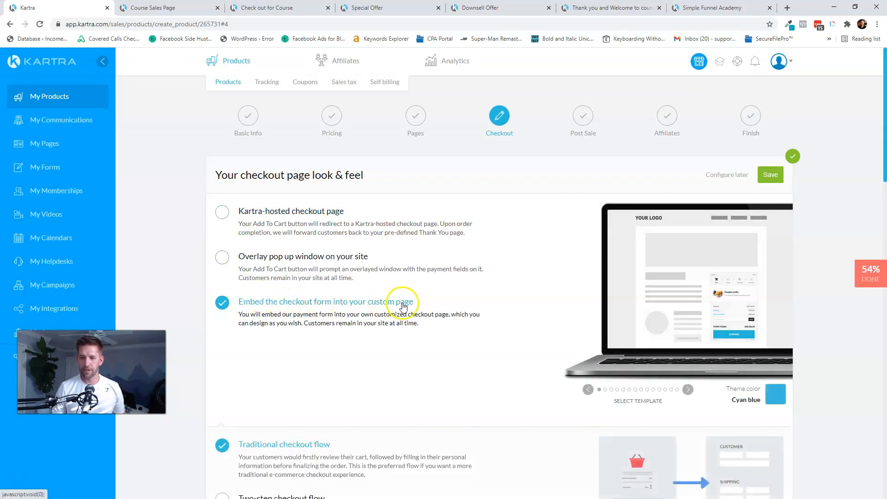
click(688, 390)
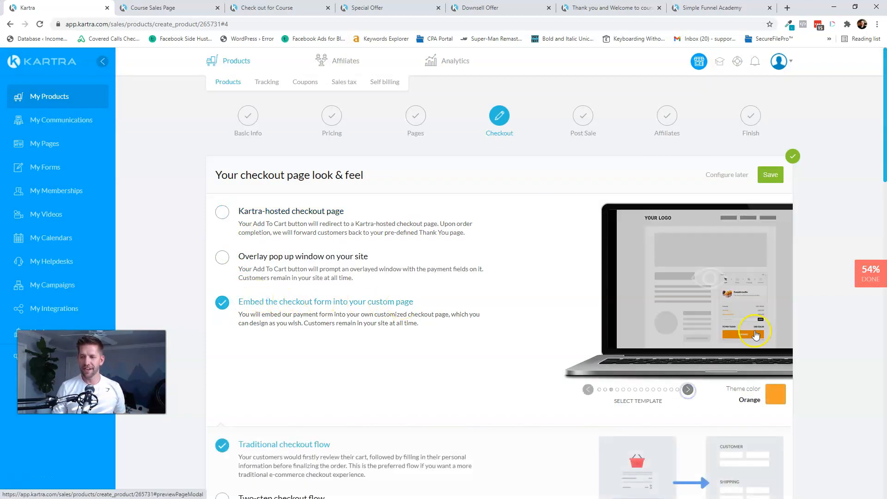
click(688, 390)
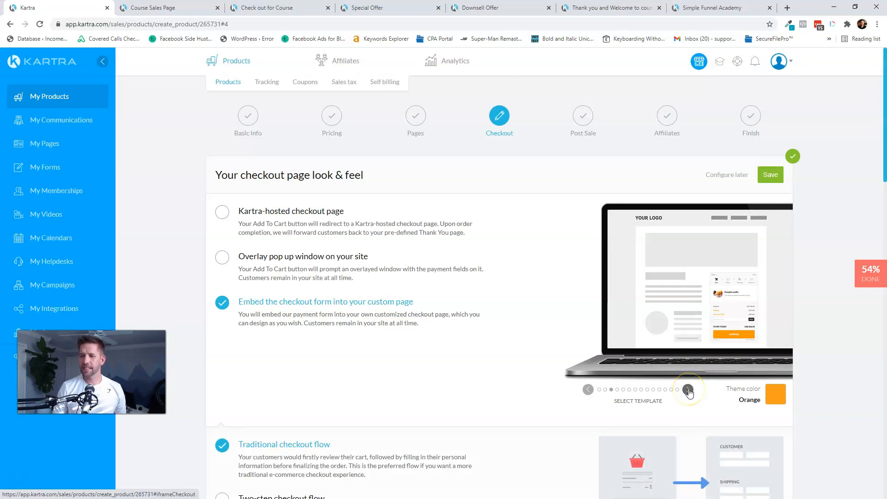
click(689, 390)
click(589, 390)
click(771, 175)
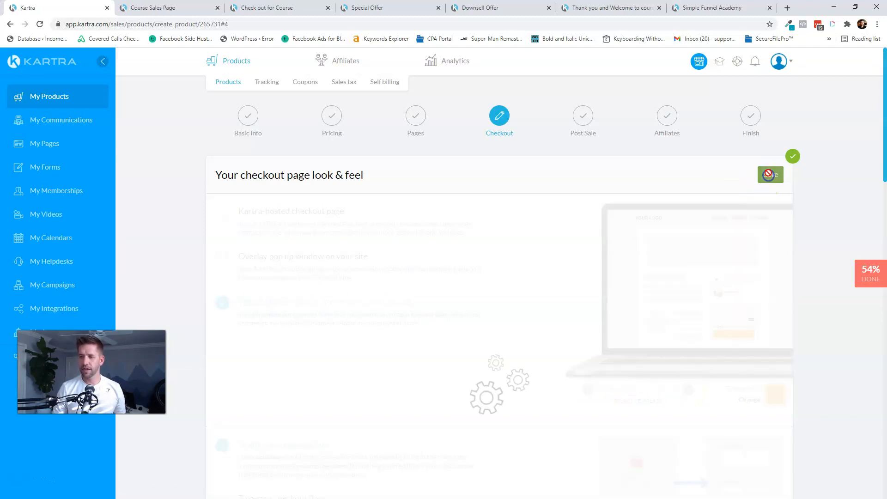
scroll(402, 235, down, 2)
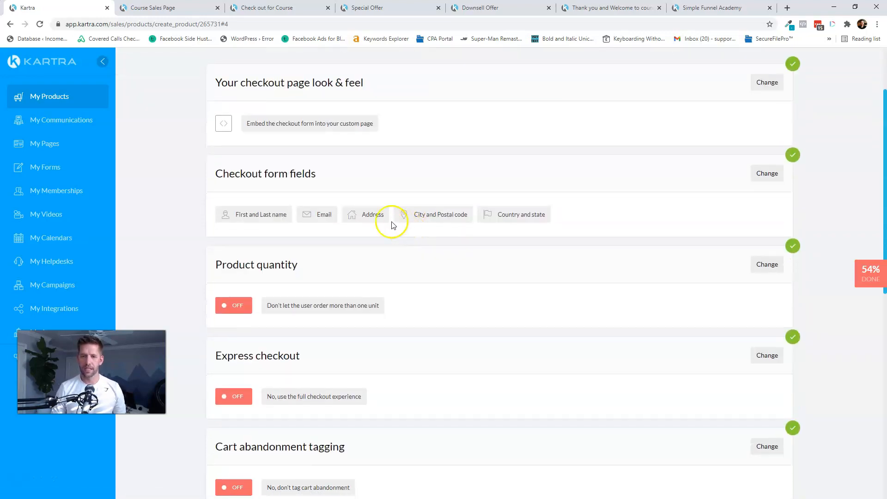
click(768, 173)
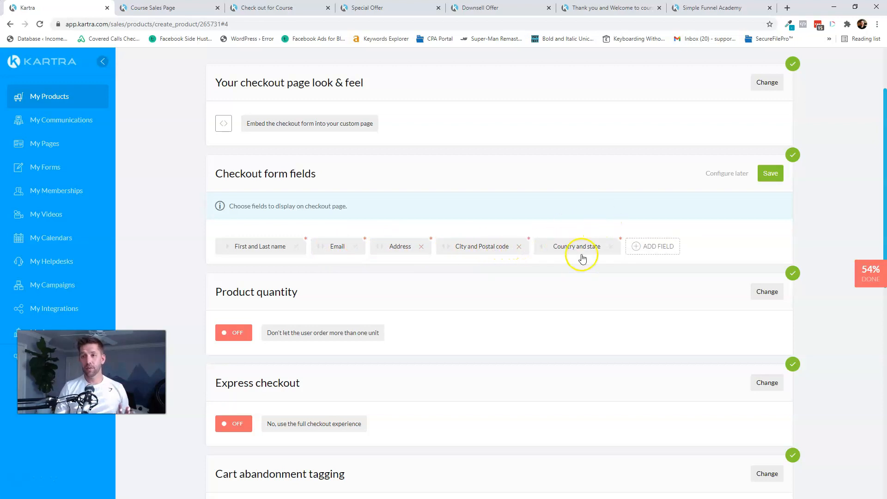
click(771, 177)
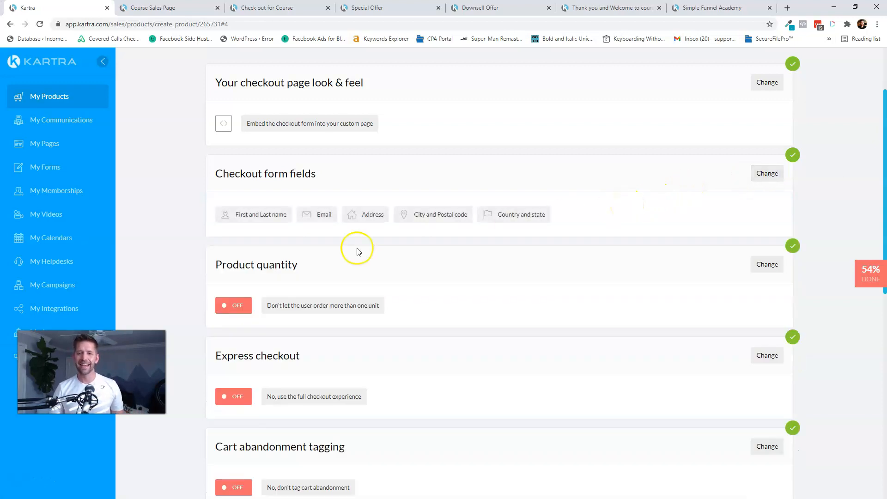
scroll(365, 249, down, 2)
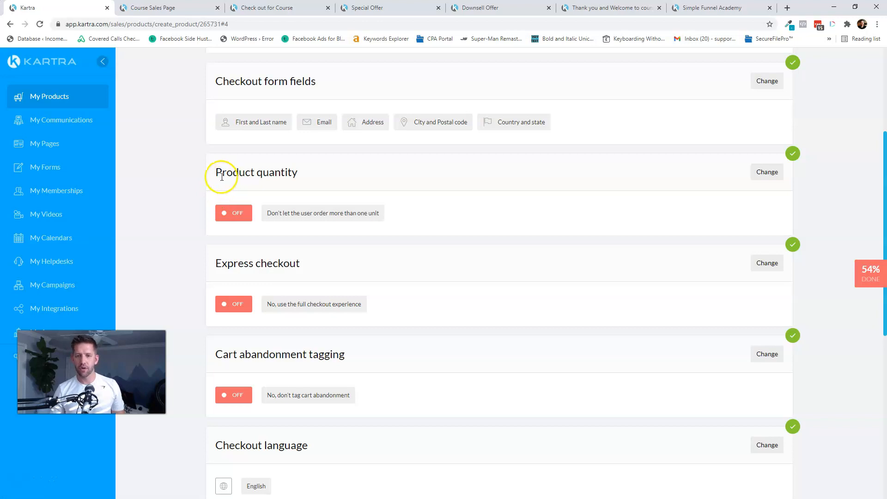
scroll(348, 175, down, 2)
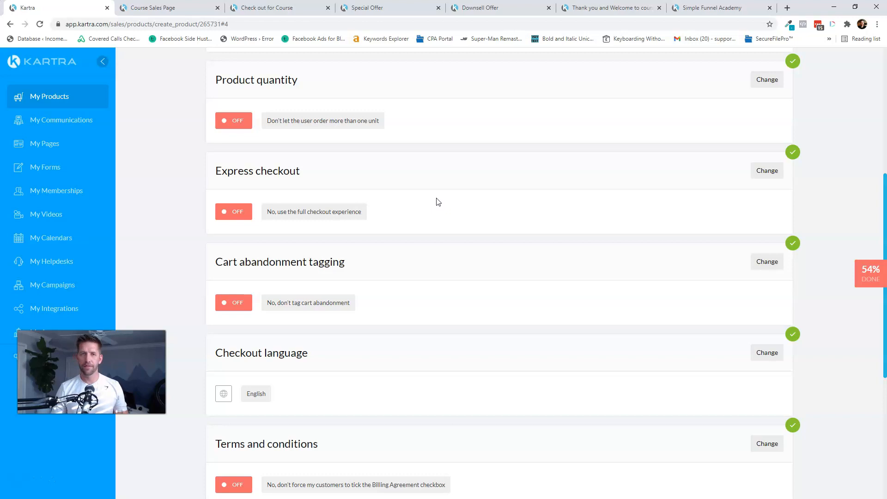
scroll(439, 202, down, 2)
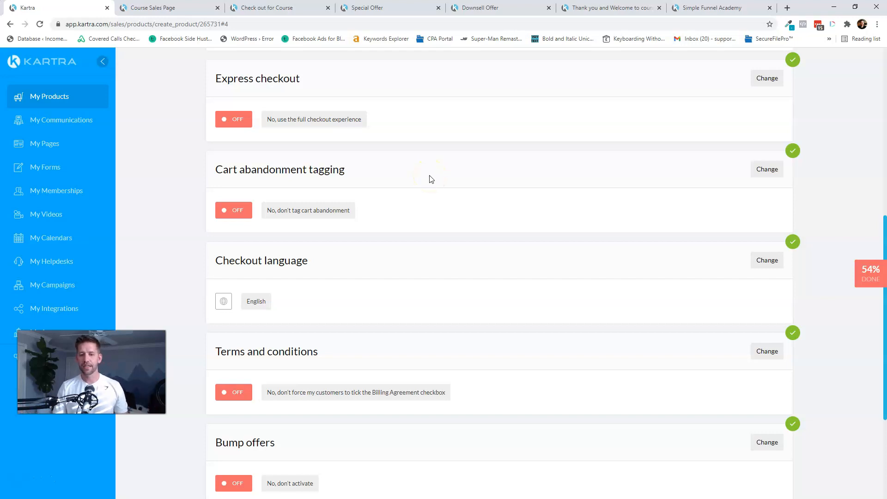
scroll(432, 178, down, 3)
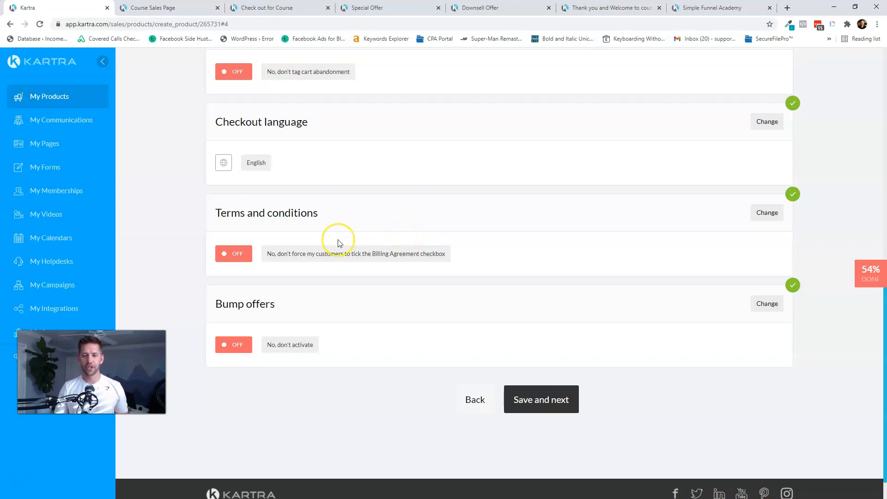
- Activate the checkout bump offer and turn it on for price point 1
click(778, 313)
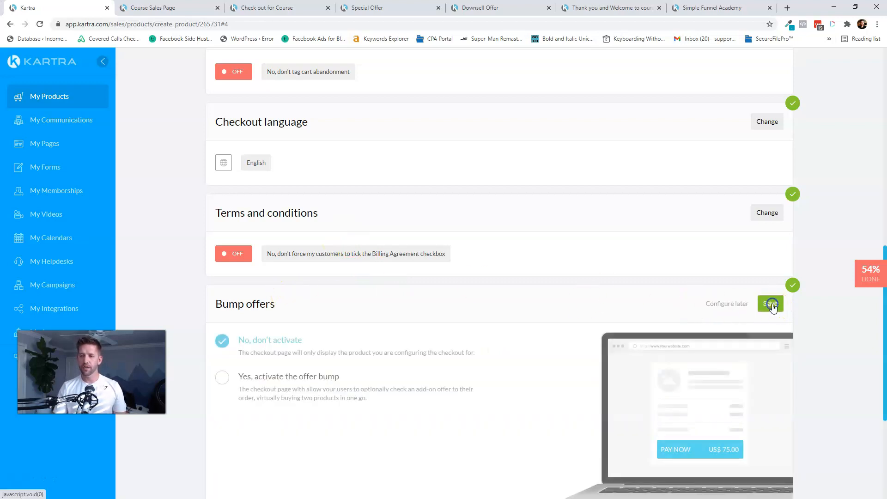
click(250, 380)
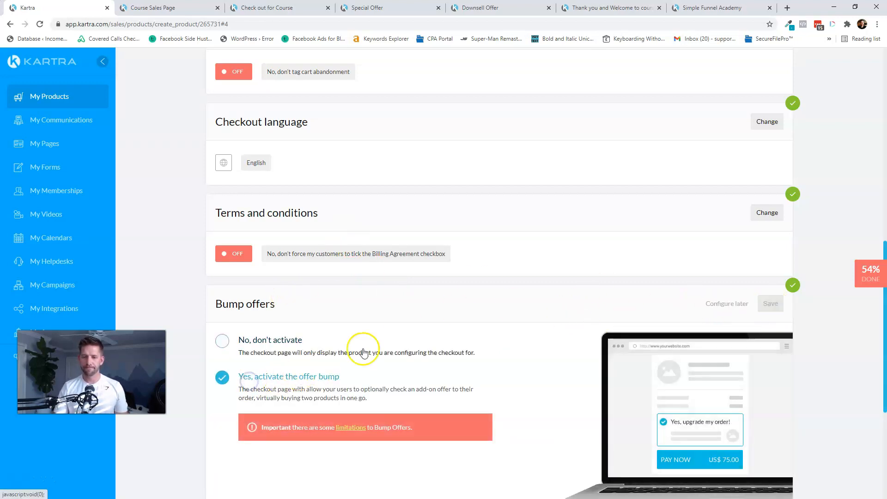
scroll(505, 318, down, 4)
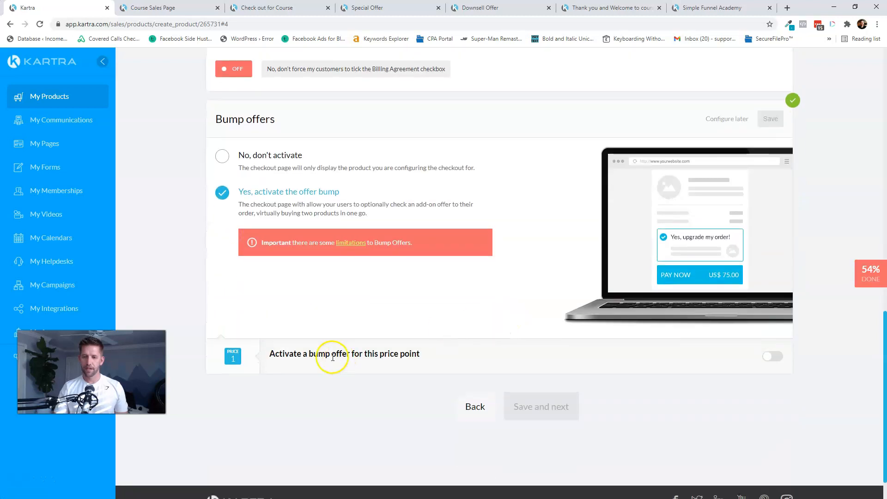
click(771, 357)
scroll(647, 361, down, 1)
scroll(633, 357, down, 3)
- Find the Product Funnel and Product lists empty, defer bump offers to later, and continue to Post Sale
click(381, 236)
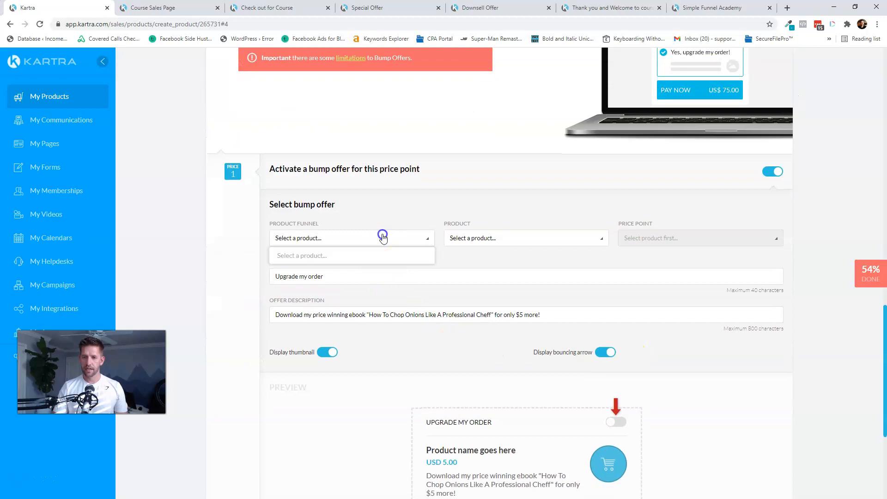
click(382, 240)
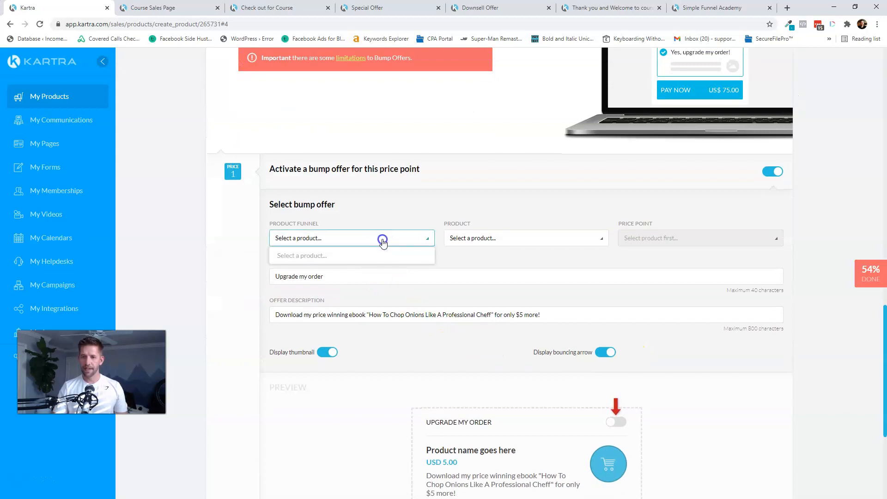
click(381, 240)
click(378, 213)
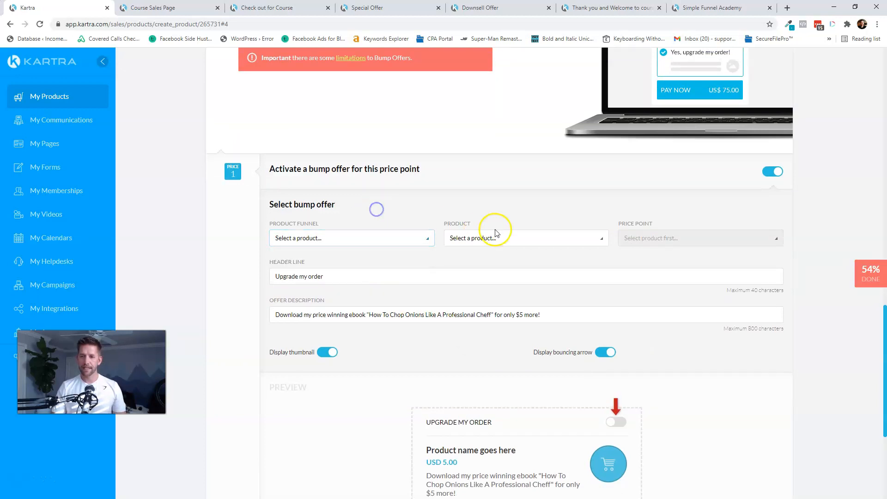
click(493, 238)
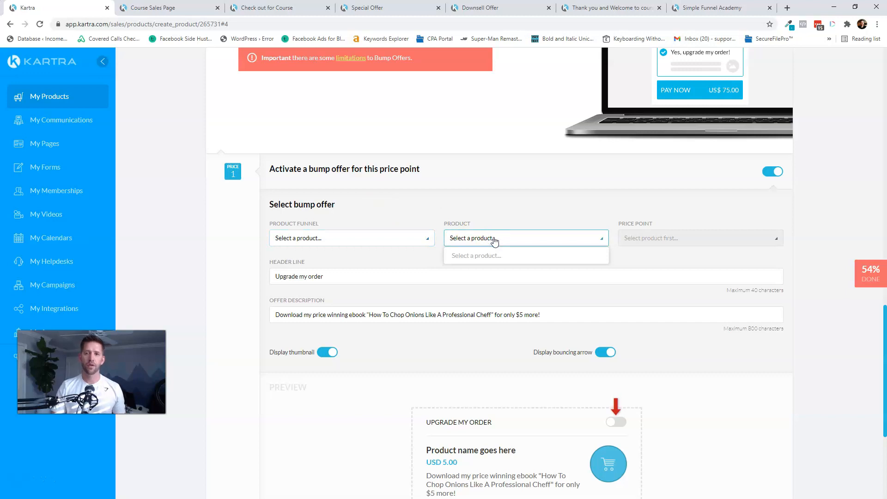
click(512, 233)
scroll(550, 232, up, 3)
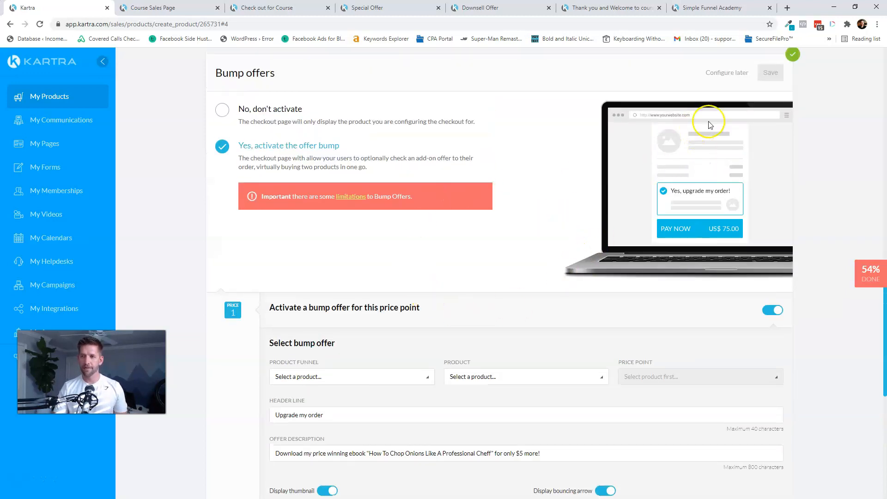
click(726, 72)
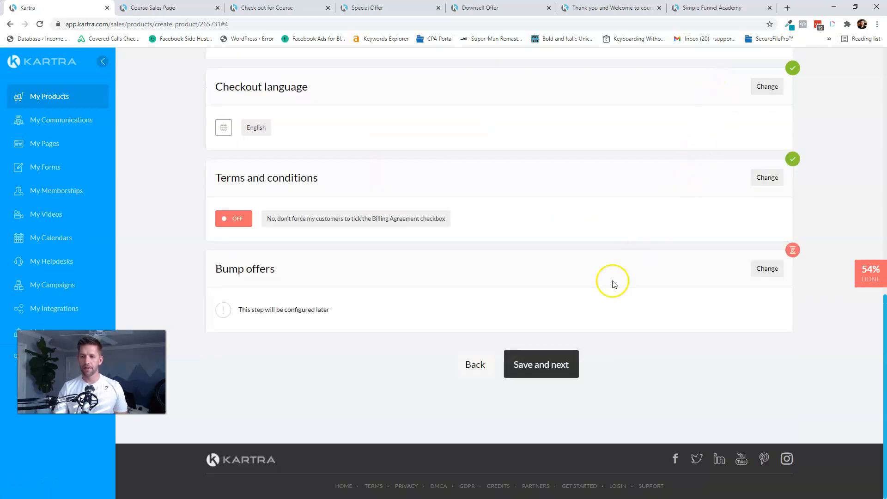
click(533, 365)
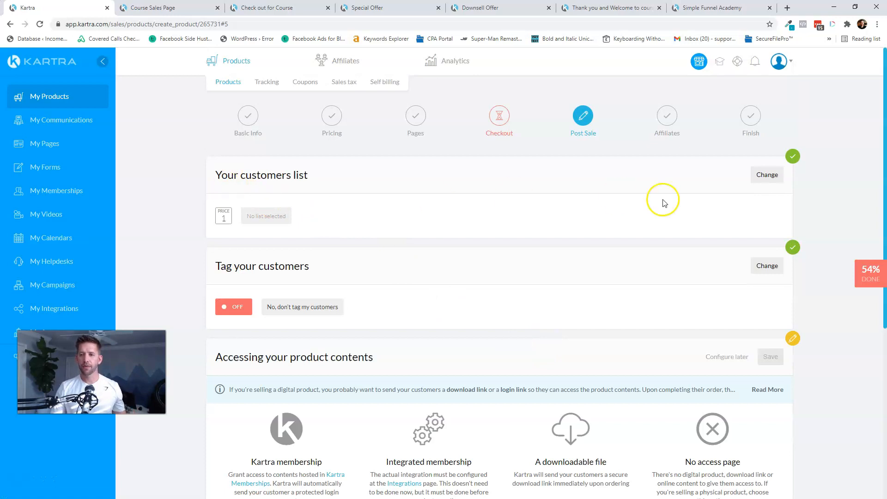
- Add buyers to the Customers list
click(764, 181)
click(277, 239)
click(282, 272)
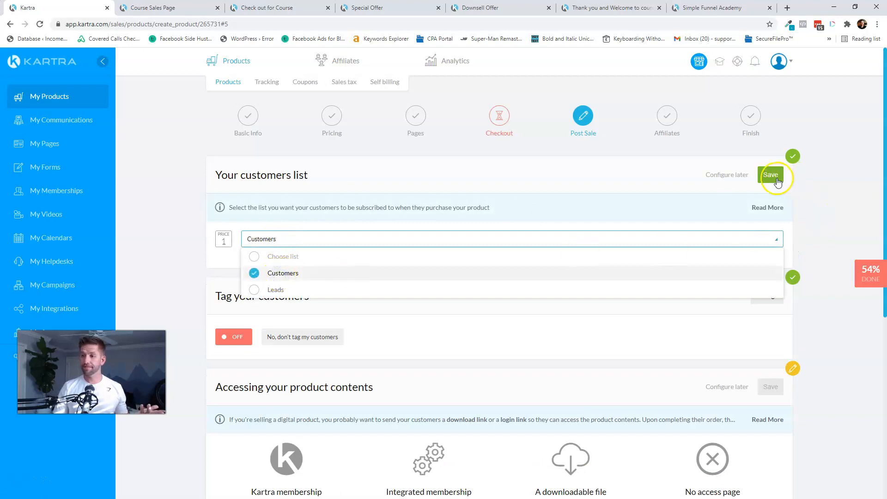
click(770, 175)
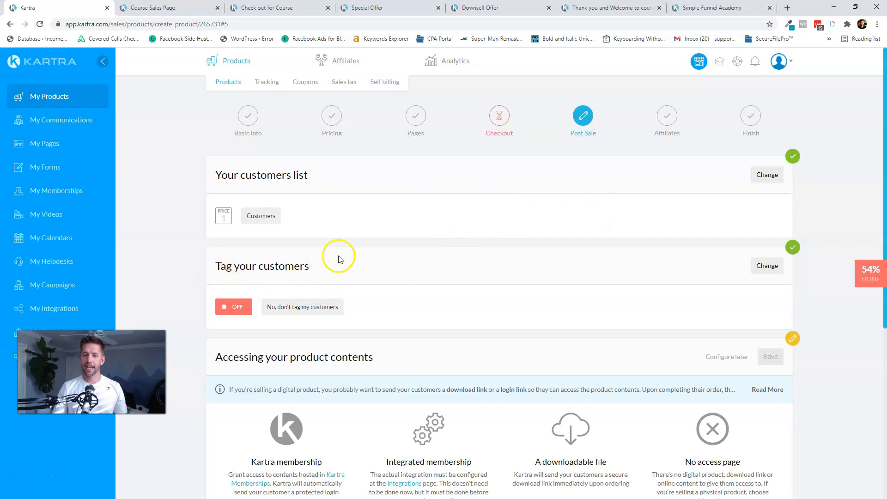
- Tag Price point 1 buyers with 'Purchased - Course' from the Purchase Activity category
click(770, 266)
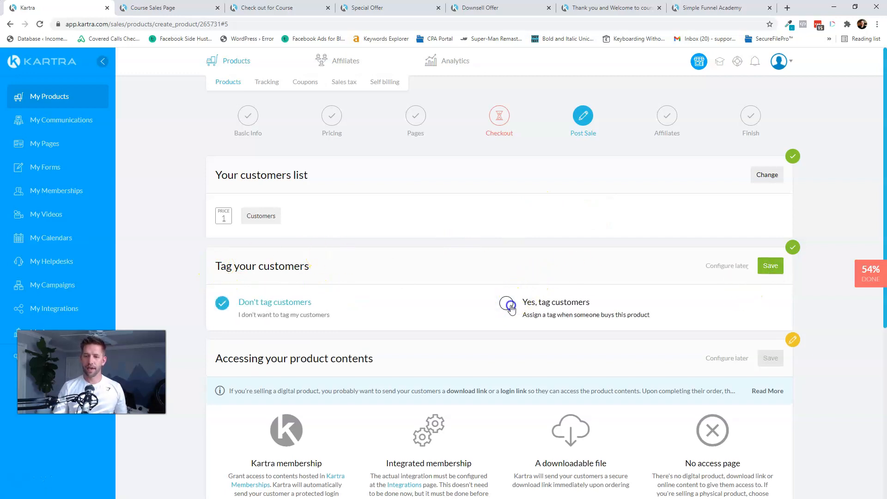
click(510, 306)
click(291, 360)
click(283, 394)
click(405, 360)
click(389, 411)
click(647, 362)
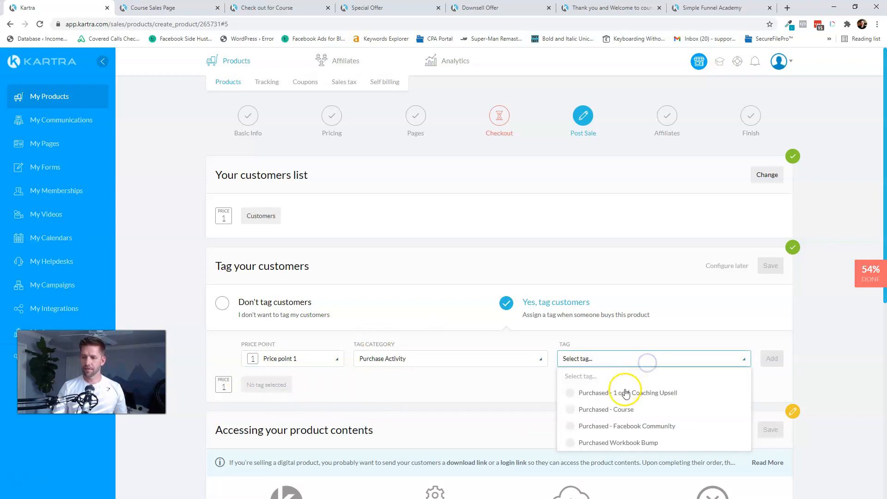
click(614, 409)
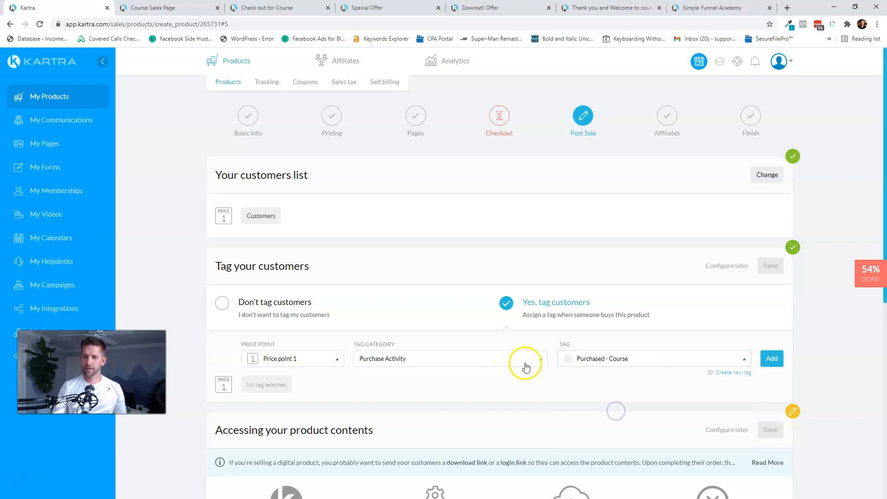
click(772, 358)
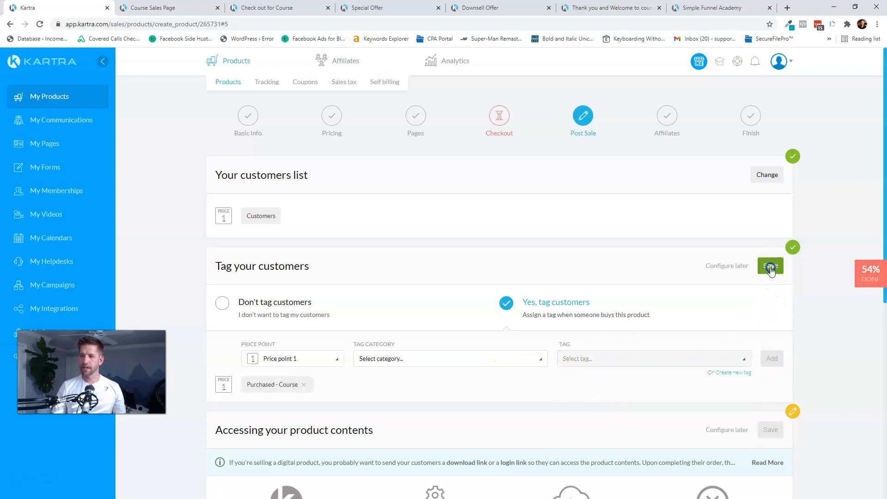
click(771, 268)
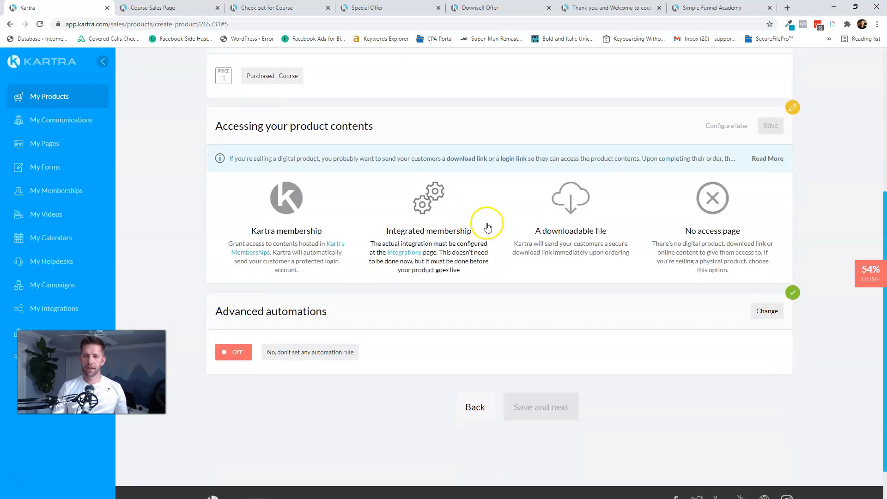
- Grant Standard-level access to the Simple Funnel Academy membership and advance to Affiliates
click(287, 204)
click(299, 303)
click(285, 337)
click(576, 302)
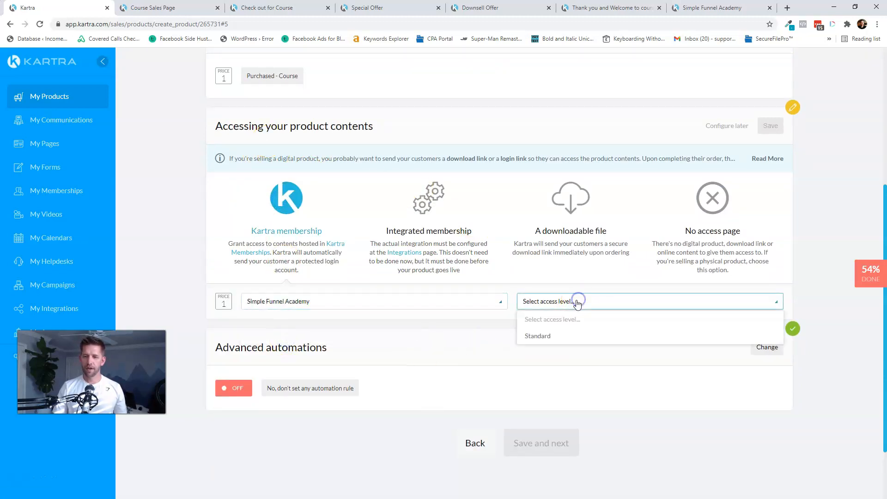
click(536, 338)
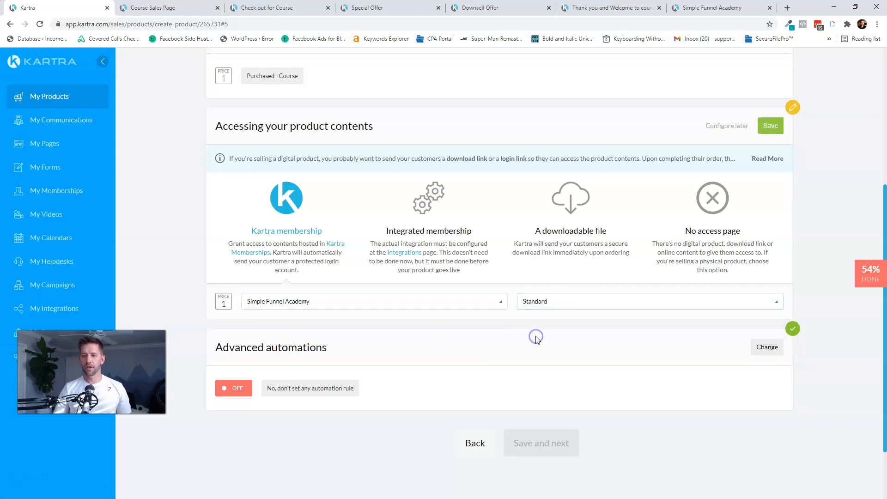
click(775, 135)
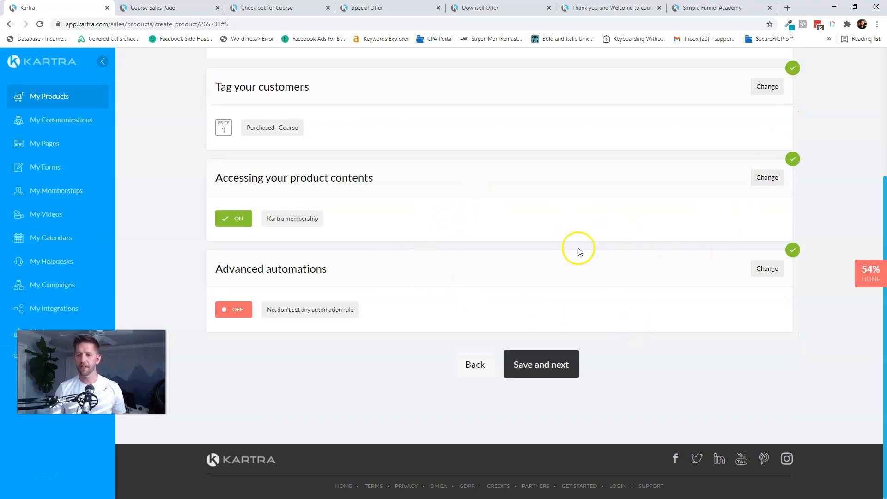
click(541, 365)
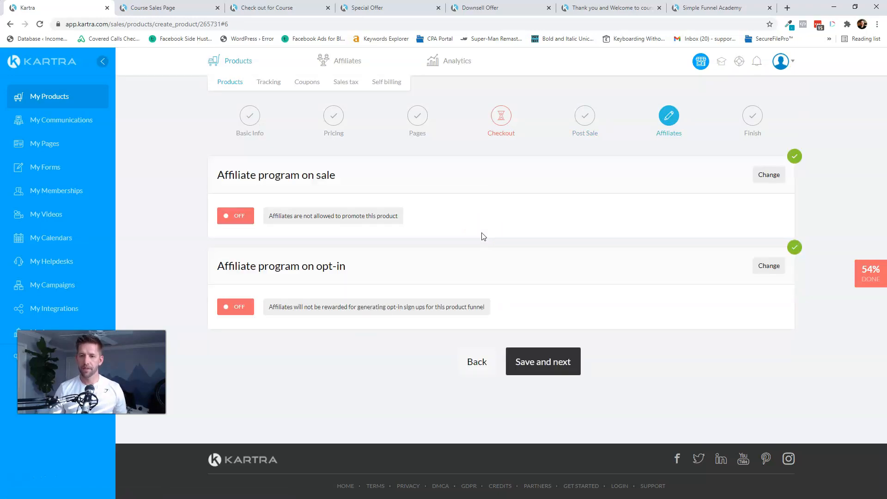
- Keep the affiliate defaults to reach the Finish step, then select the tracking embed code
click(536, 362)
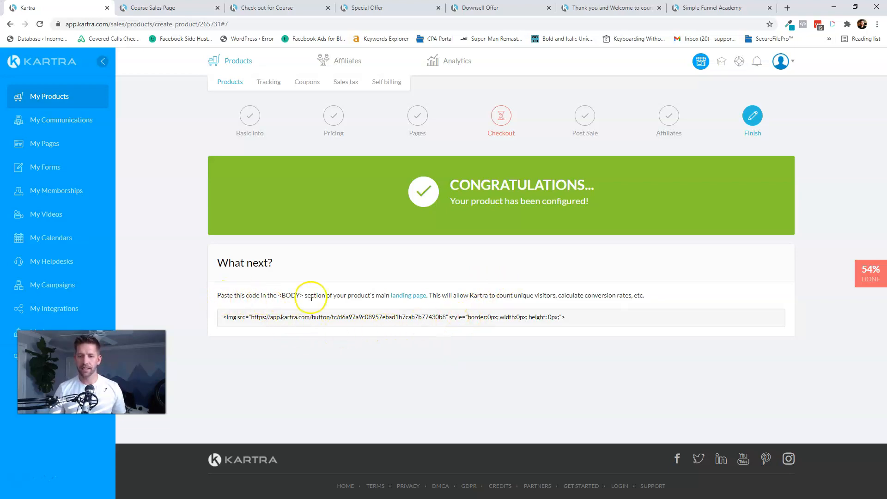
mouse_move(401, 298)
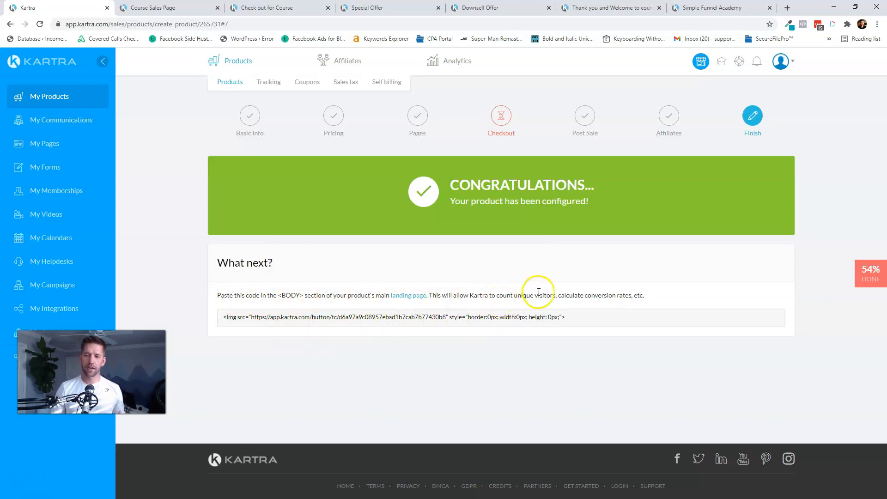
drag(469, 317, 484, 318)
triple_click(484, 316)
key(ctrl+c)
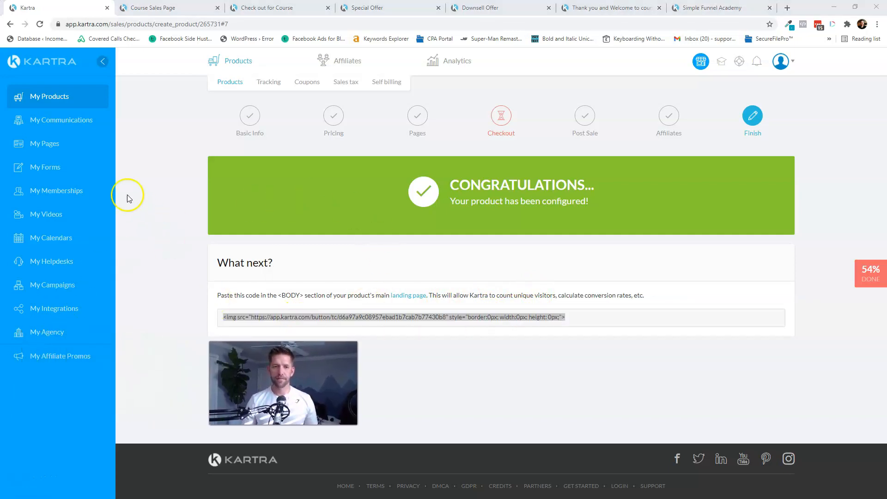
- Confirm the landing page and open the Course Sales Page in the page builder
ctrl+click(52, 147)
click(138, 5)
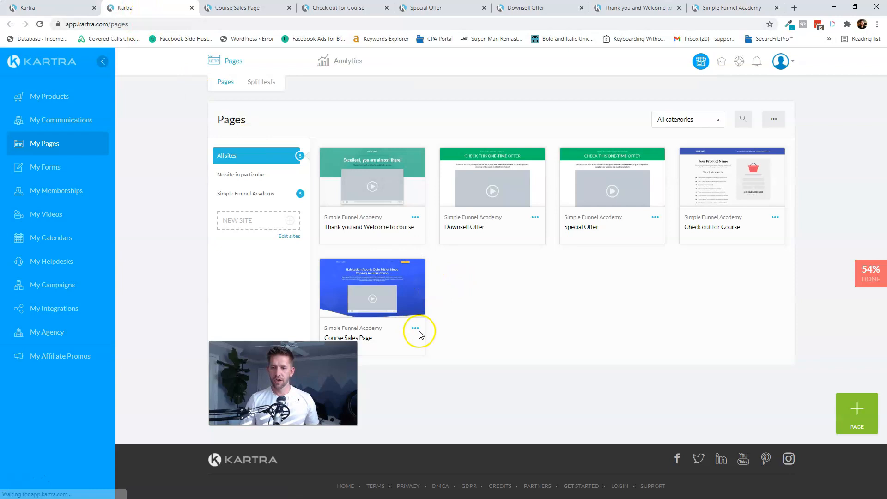
click(74, 5)
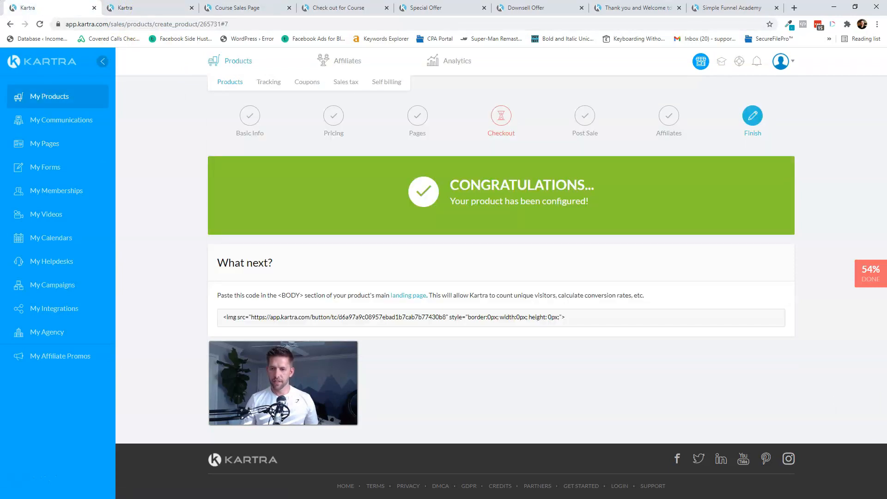
click(394, 296)
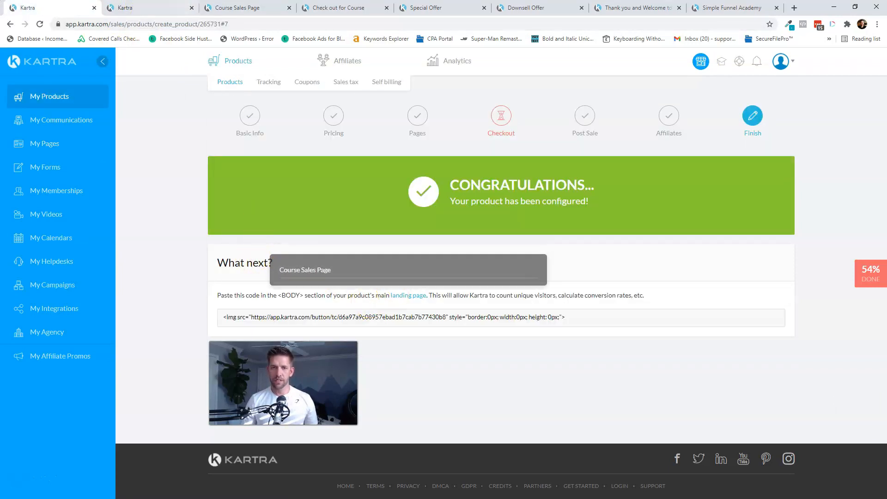
click(168, 6)
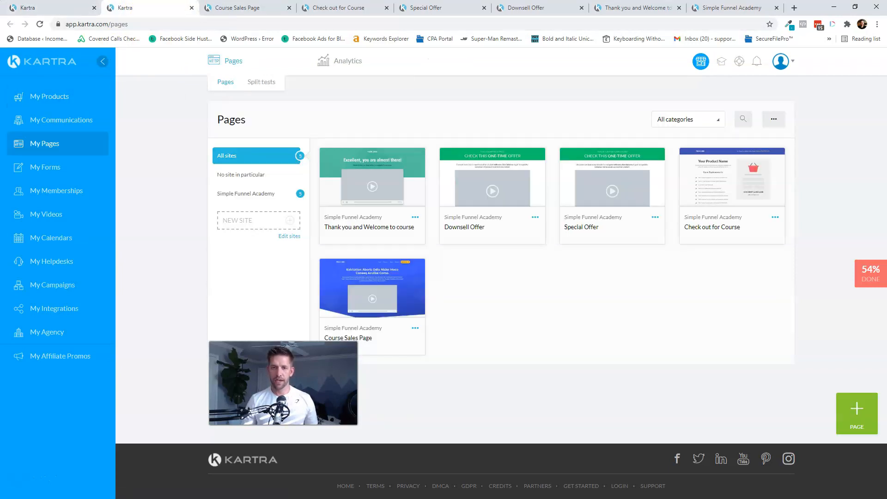
click(415, 328)
click(455, 345)
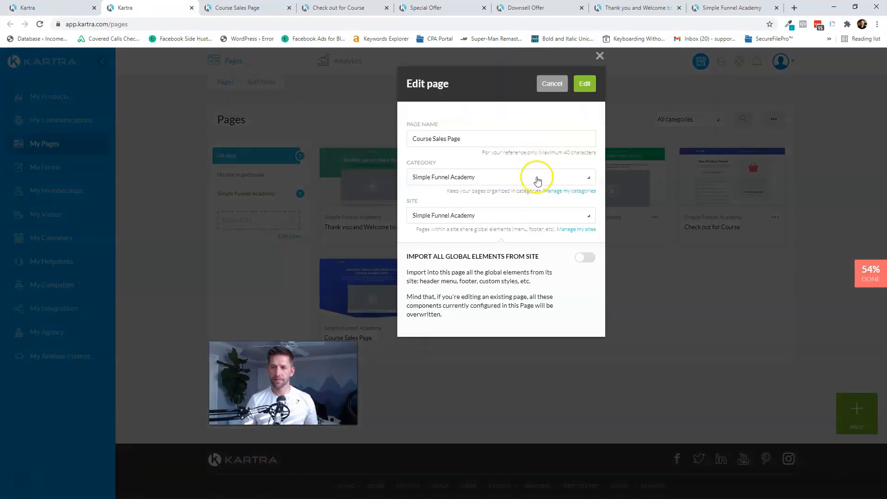
click(586, 84)
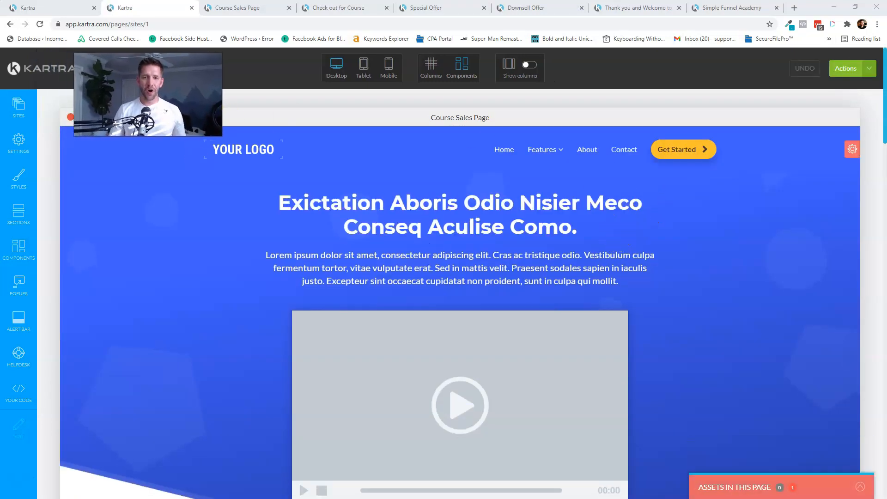
- Paste the product tracking code into the page's BODY tracking field and apply it
click(11, 141)
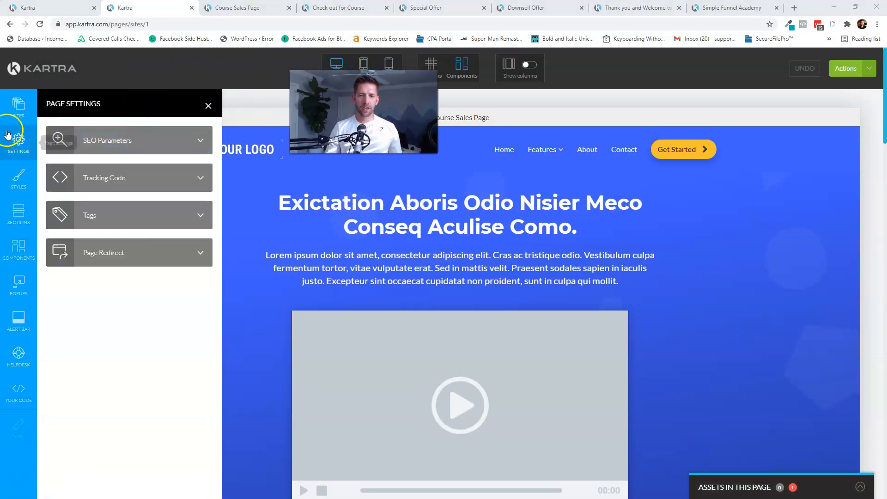
click(135, 185)
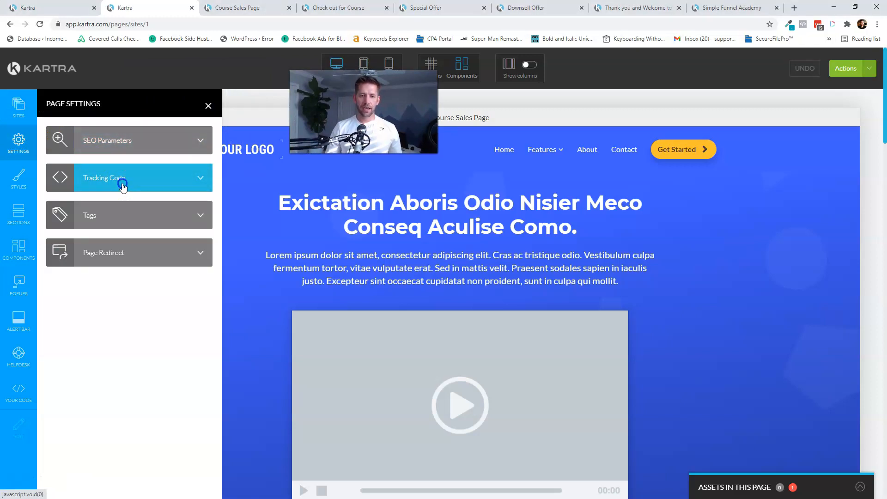
click(120, 238)
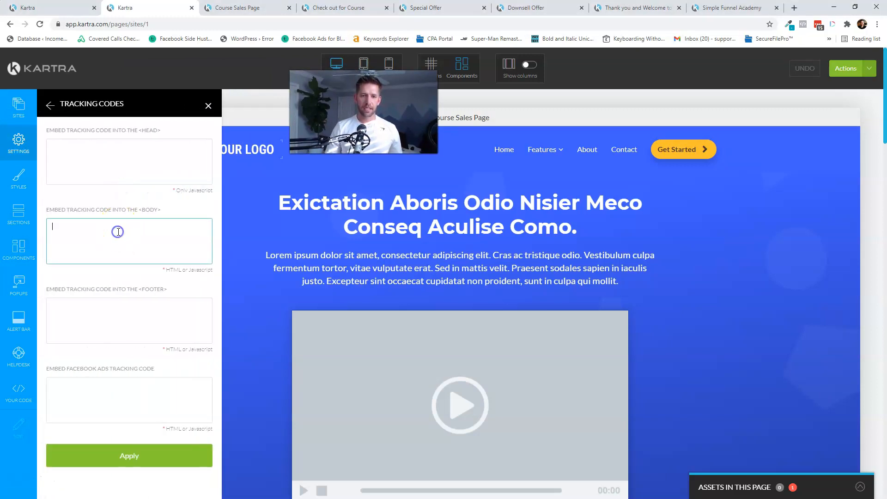
key(ctrl+v)
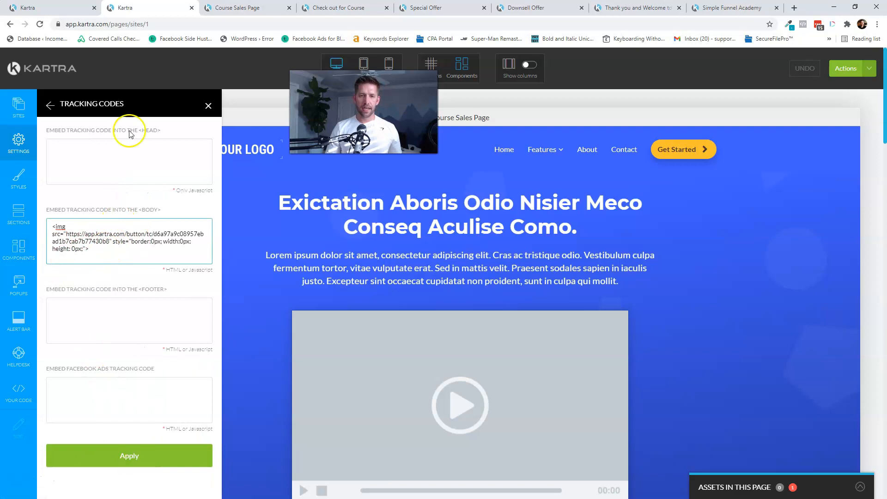
click(59, 6)
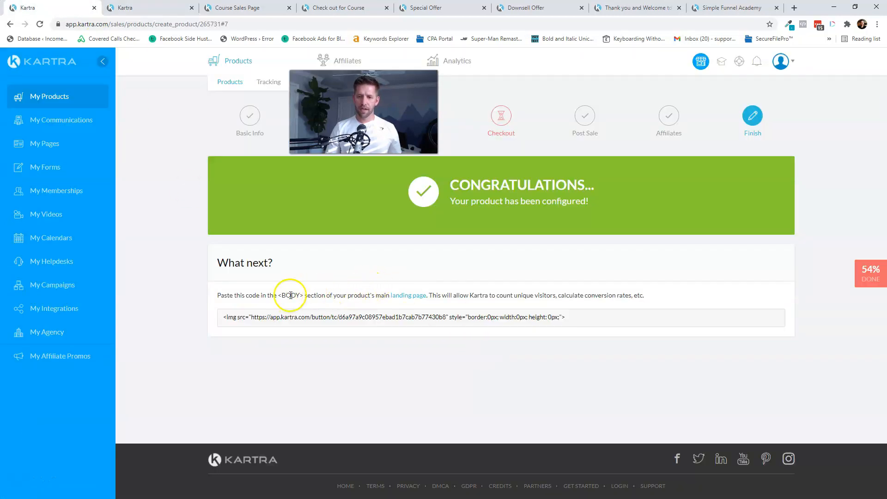
click(129, 8)
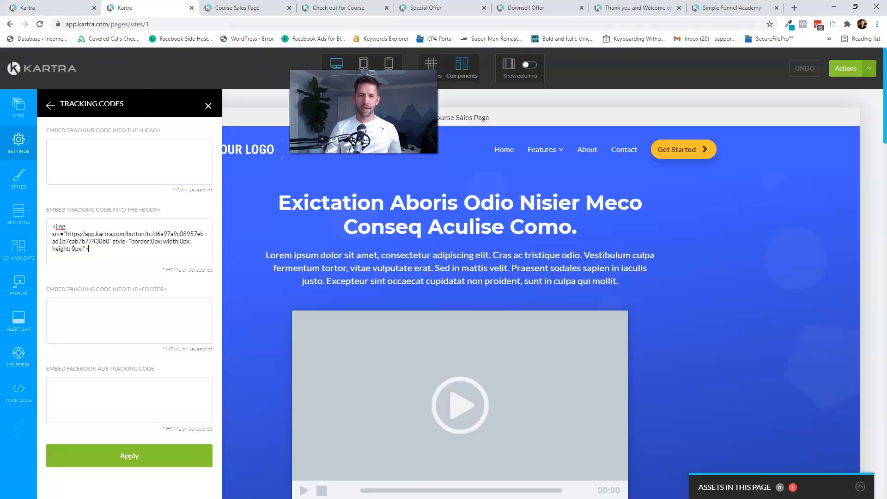
click(129, 455)
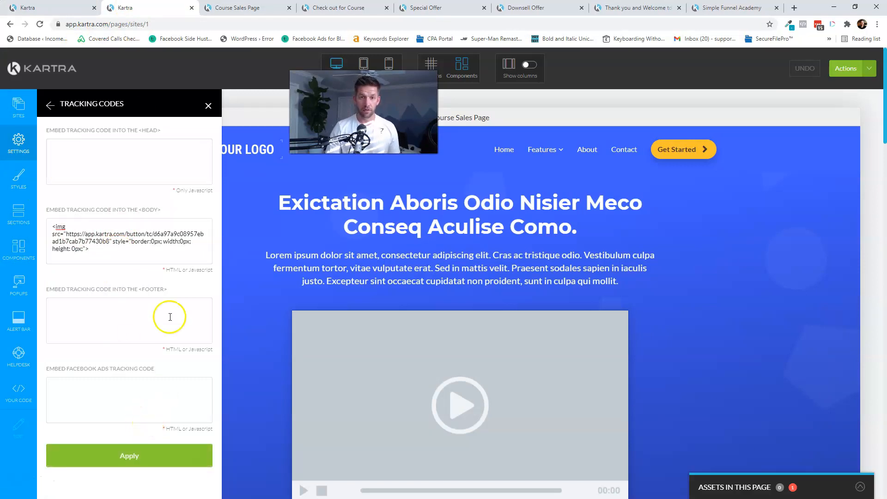
- Close the Page Settings panel and publish the Course Sales Page
click(50, 105)
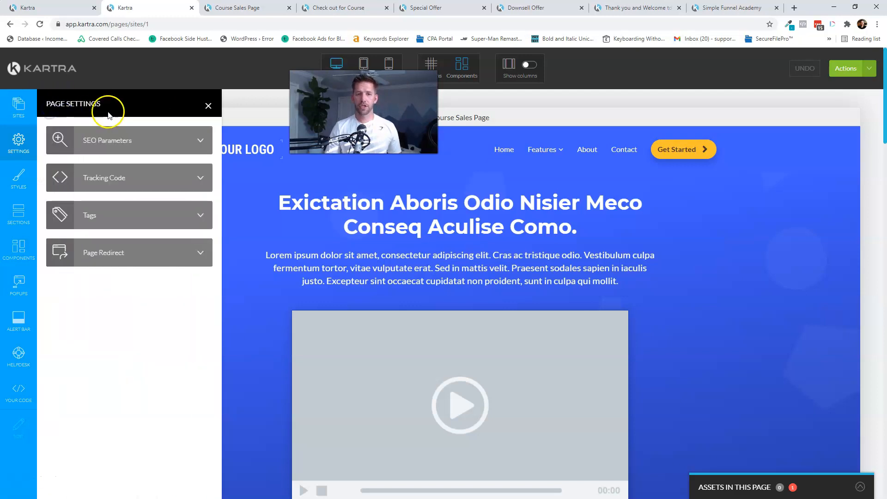
click(209, 106)
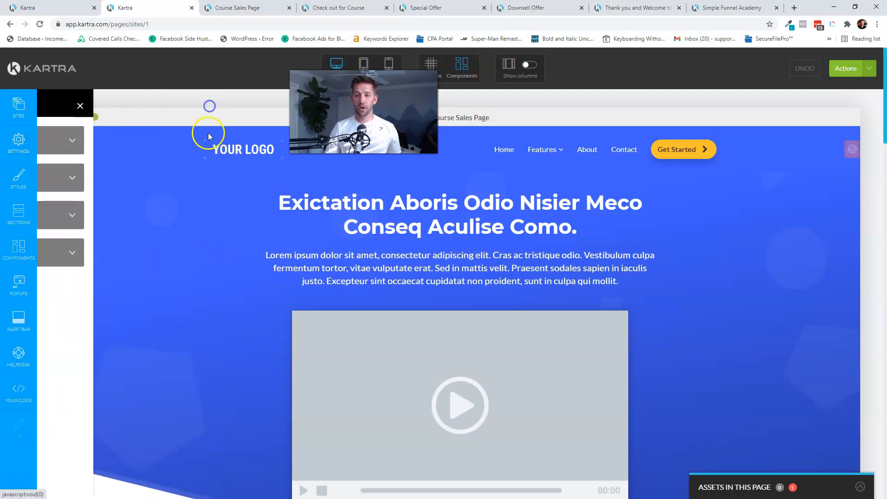
click(871, 70)
click(819, 149)
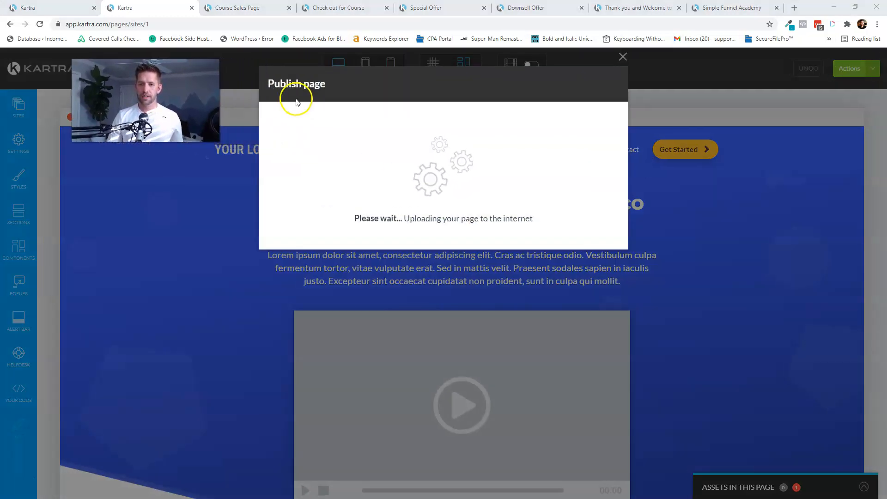
- Get the published page link and view the live Course Sales Page in a new tab
click(338, 166)
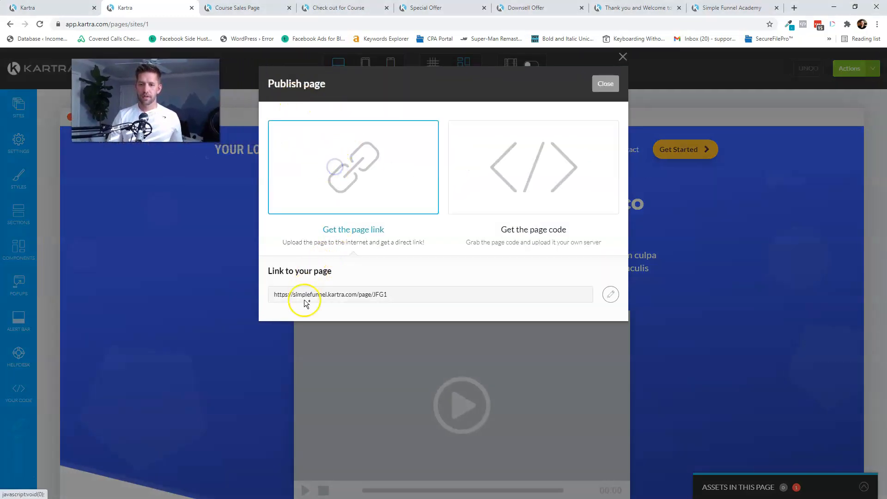
right_click(309, 298)
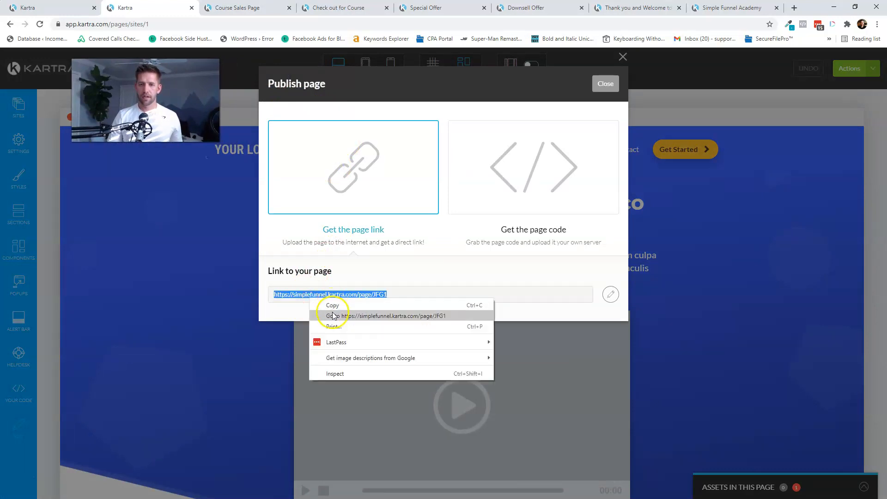
click(333, 319)
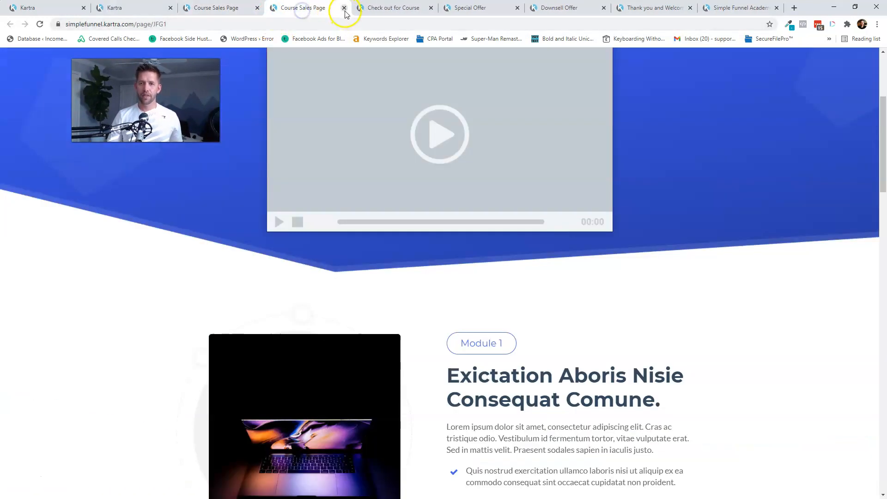
click(344, 8)
click(217, 7)
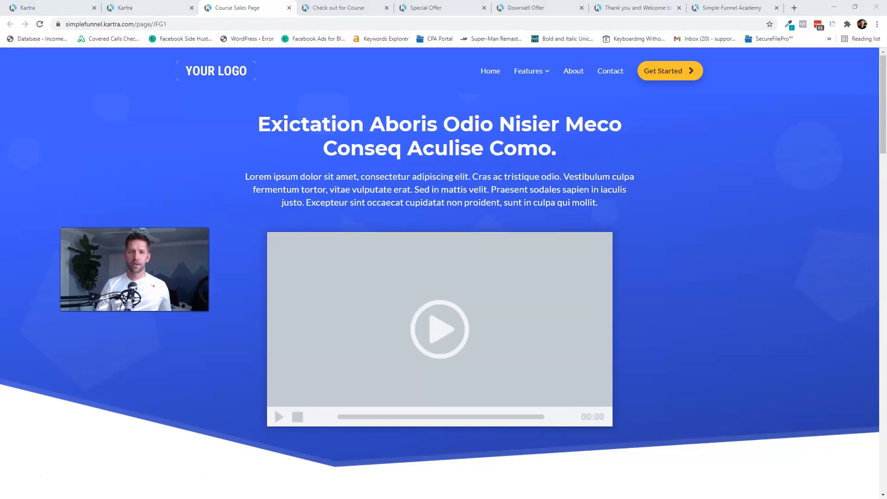
- Close the publish dialog and the editor tab, returning to the product's confirmation page
click(138, 8)
click(607, 85)
click(192, 8)
click(47, 7)
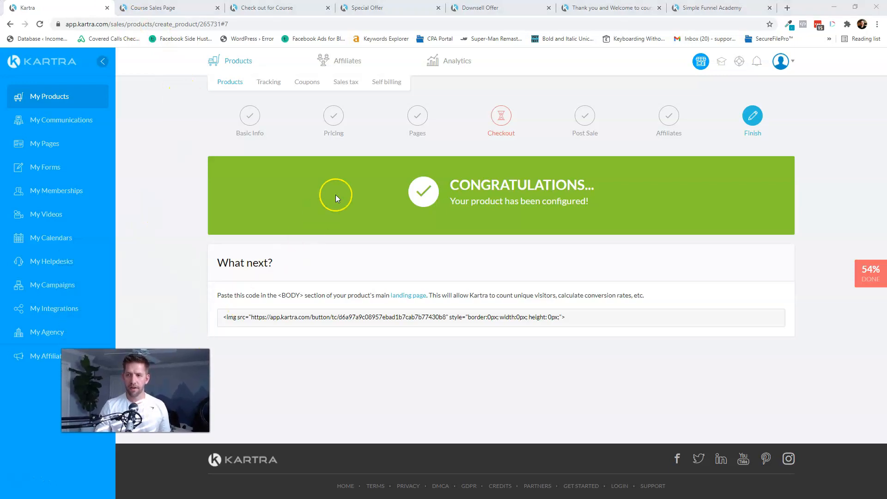
- Create an upsell product named 'Workbook Guide - Bump' in the Simple Funnel Academy funnel
click(227, 83)
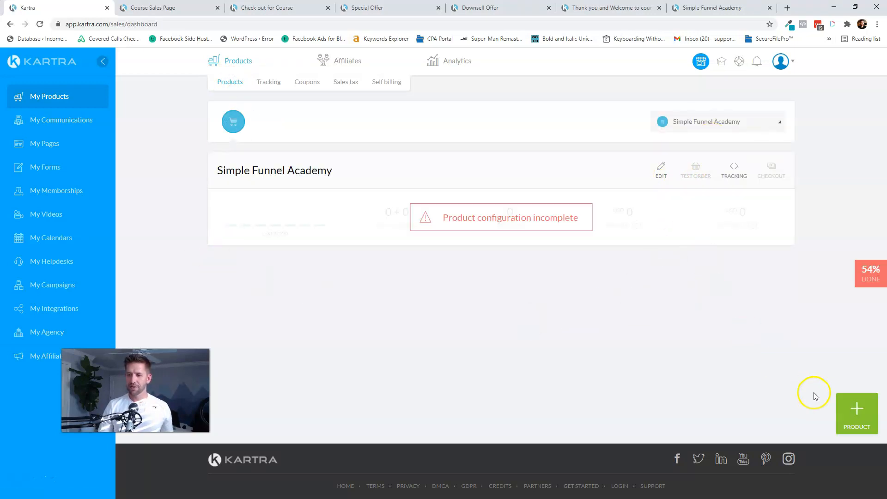
click(857, 414)
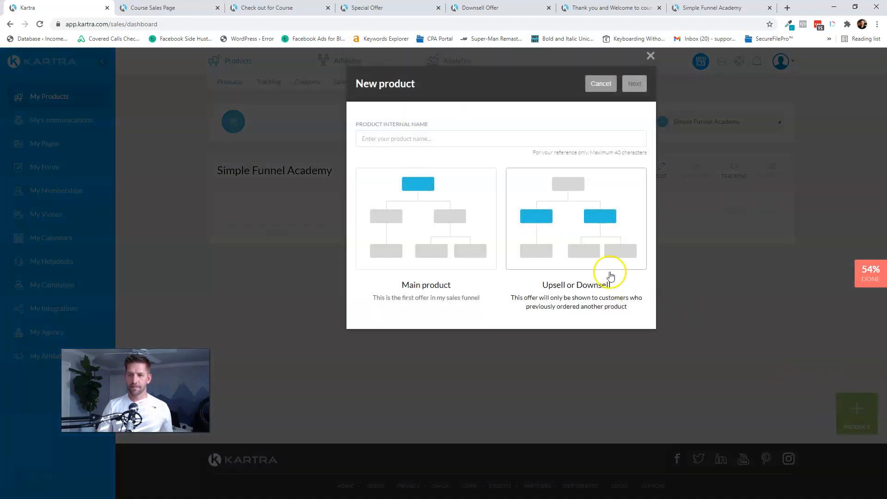
click(586, 217)
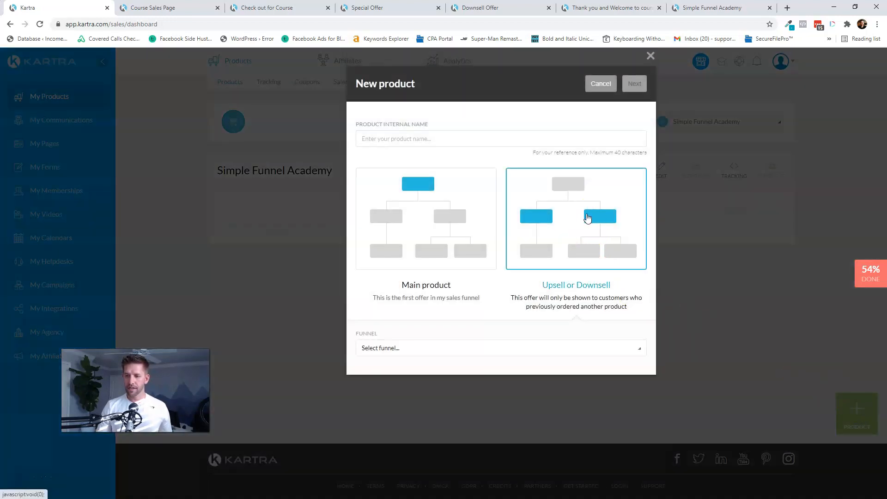
click(418, 139)
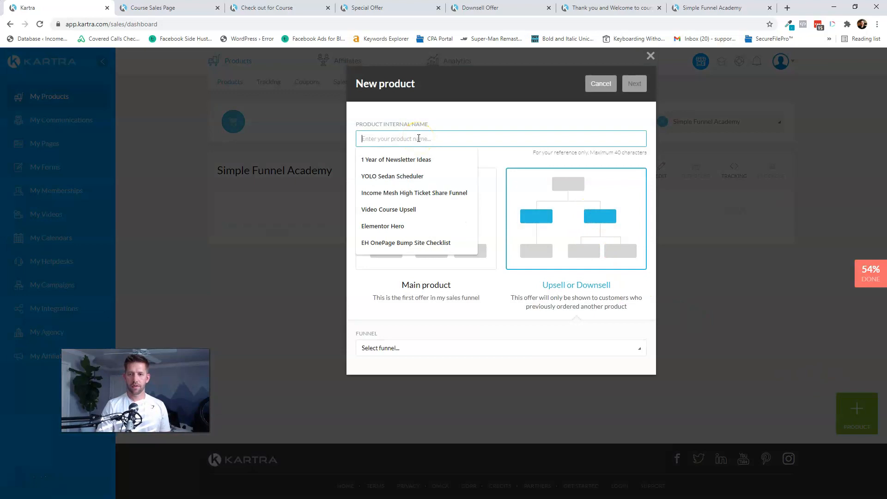
text(Workbook Guide - Bump)
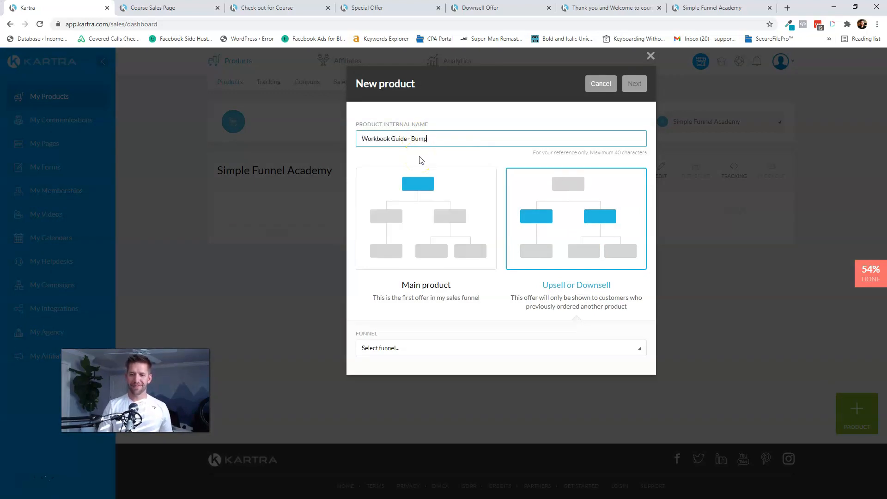
click(410, 348)
click(408, 384)
click(635, 84)
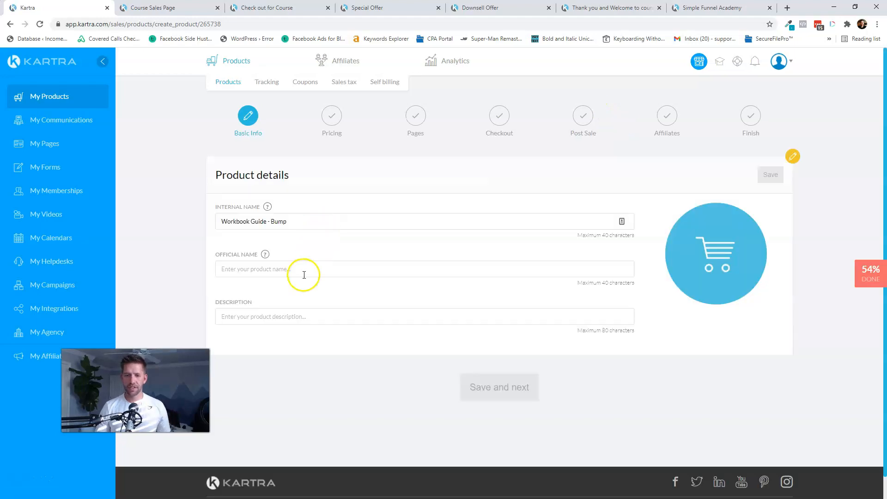
- Copy the internal name into the Official Name and Description fields and save
double_click(309, 220)
click(292, 269)
text(Workbook Guide - Bump)
click(287, 317)
text(Workbook Guide - Bump)
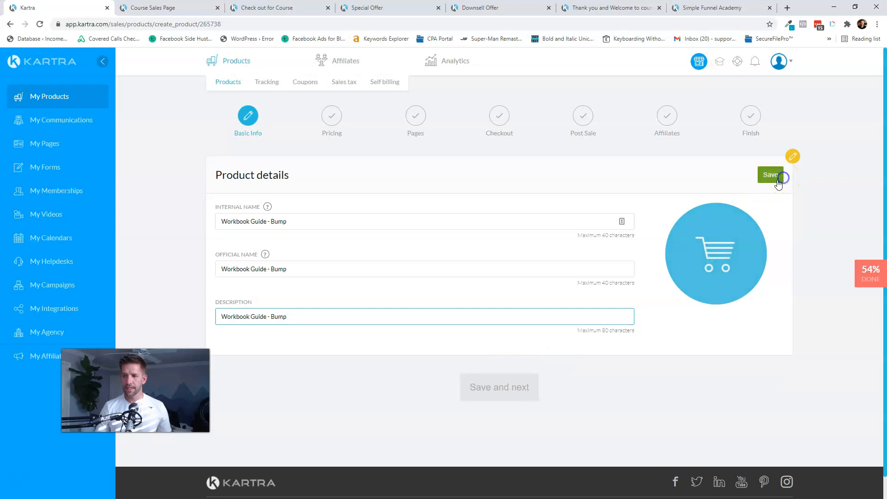
click(490, 306)
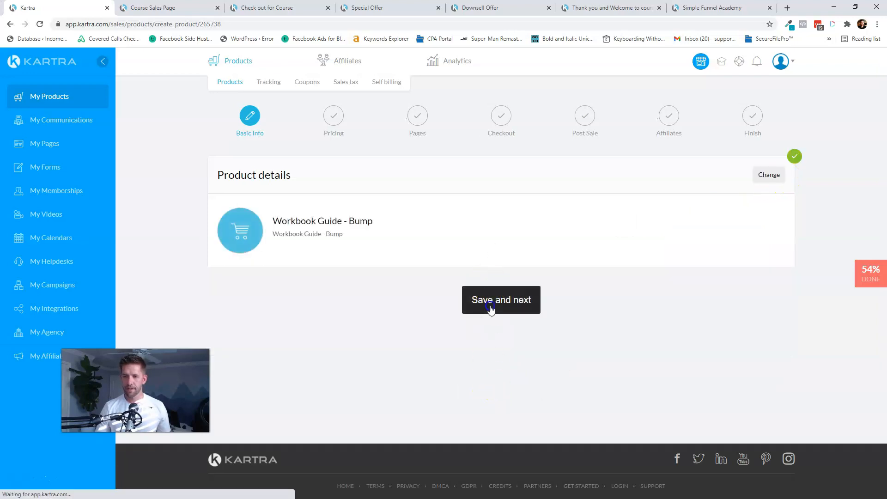
- Add a one-time 'Lifetime Access' price of USD 17 and save it
click(491, 309)
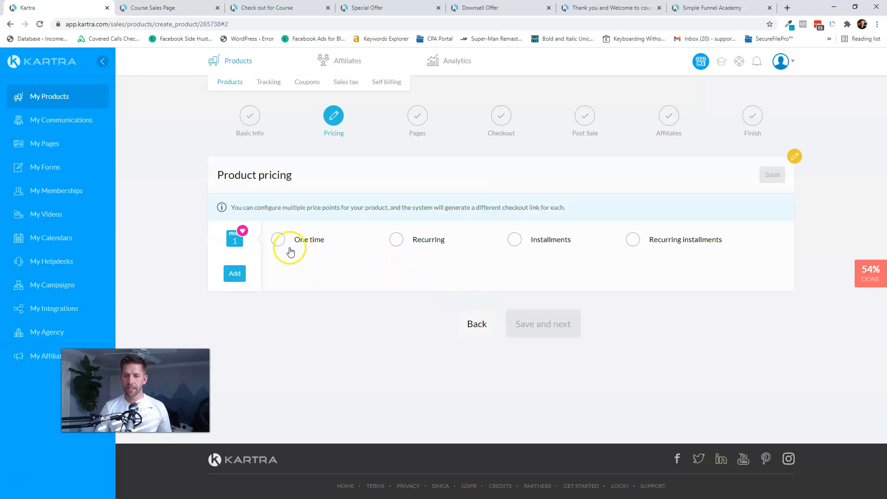
click(279, 240)
click(354, 287)
text(Lifetime Acc)
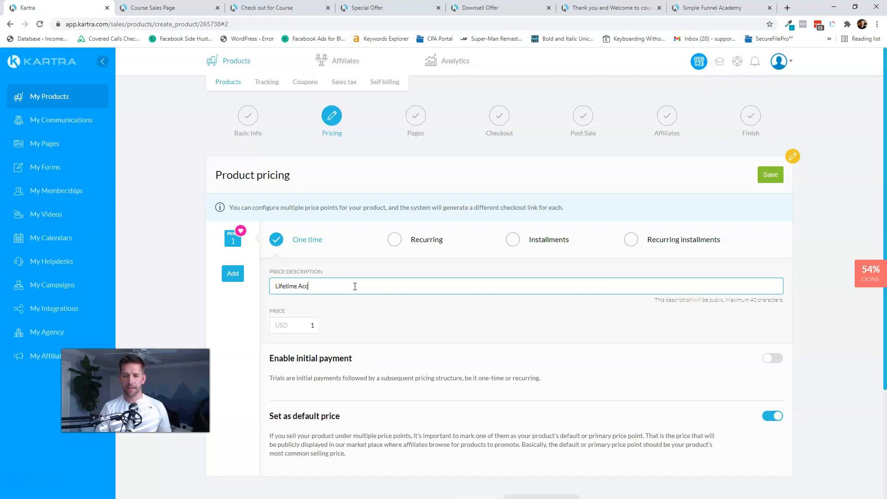
key(Tab)
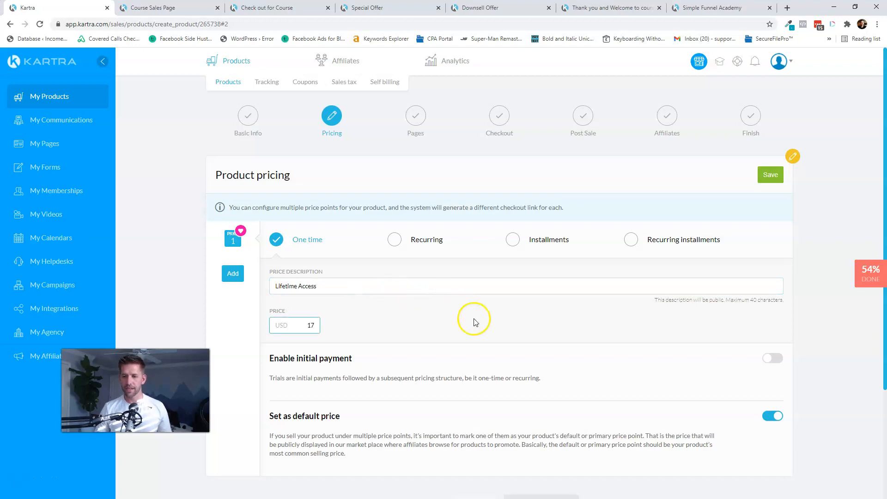
scroll(474, 322, down, 3)
scroll(564, 341, up, 3)
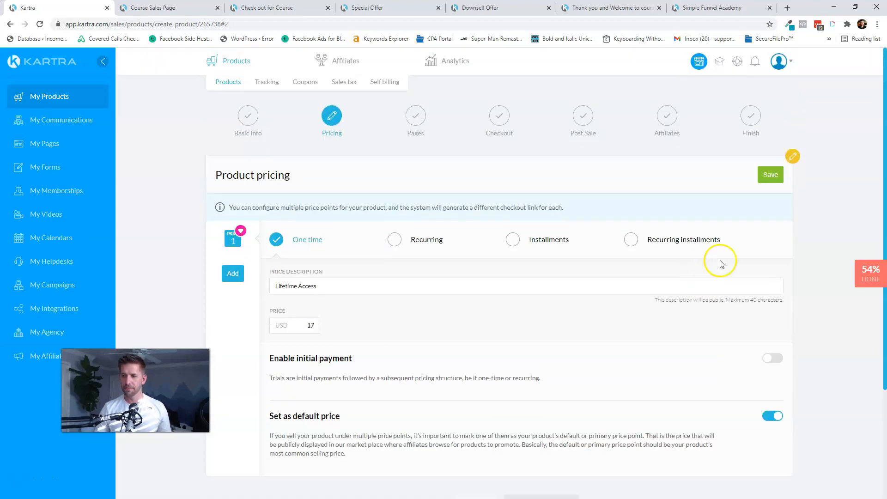
click(770, 178)
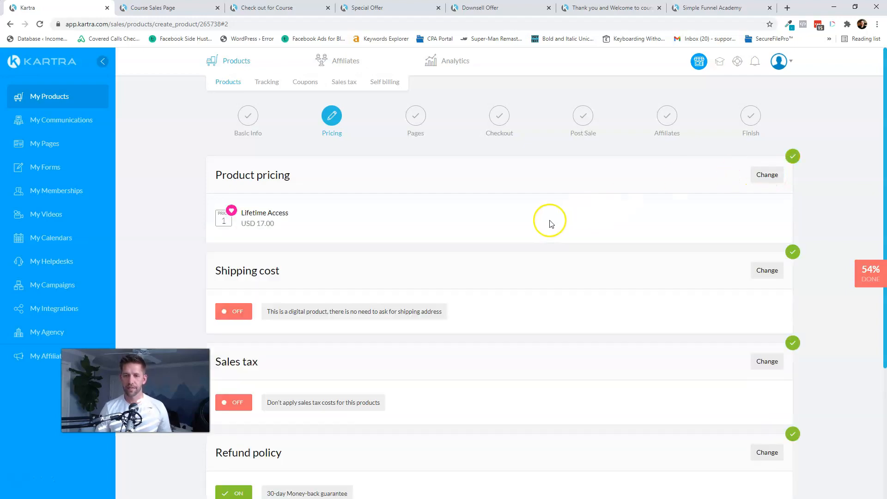
scroll(551, 224, down, 3)
click(540, 410)
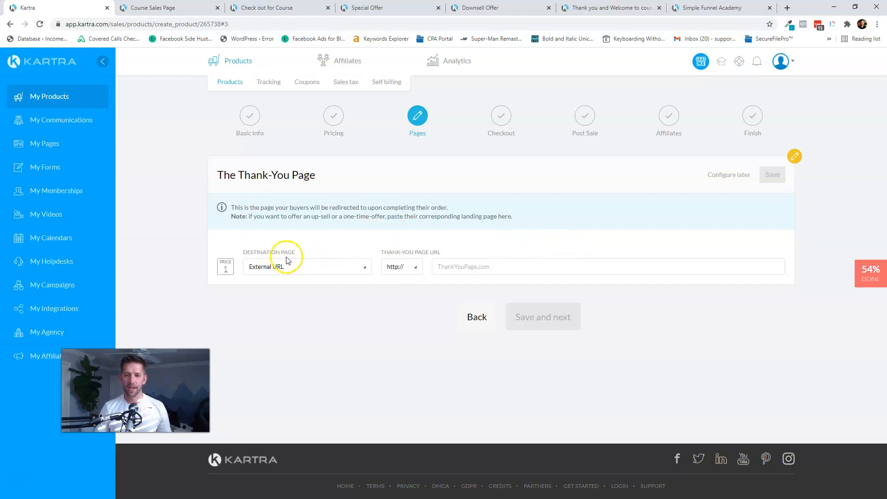
- Set the thank-you page to the Simple Funnel Academy 'Special Offer' Kartra page
click(278, 268)
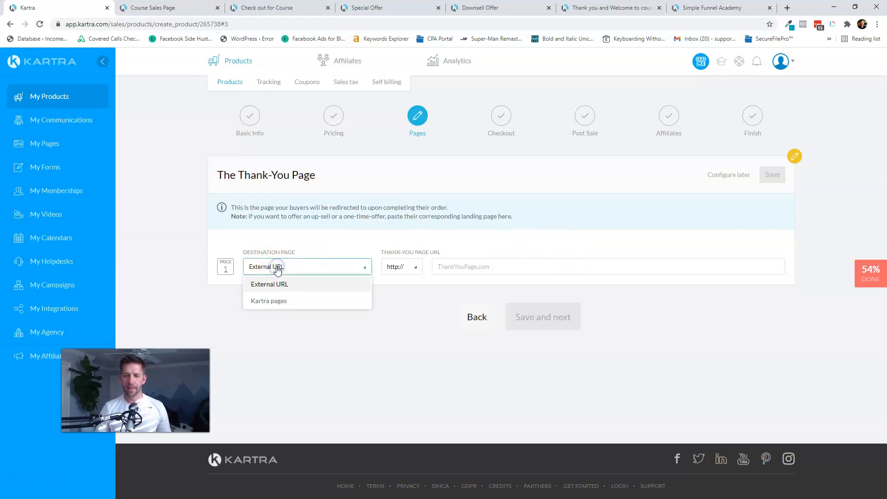
click(279, 301)
click(399, 266)
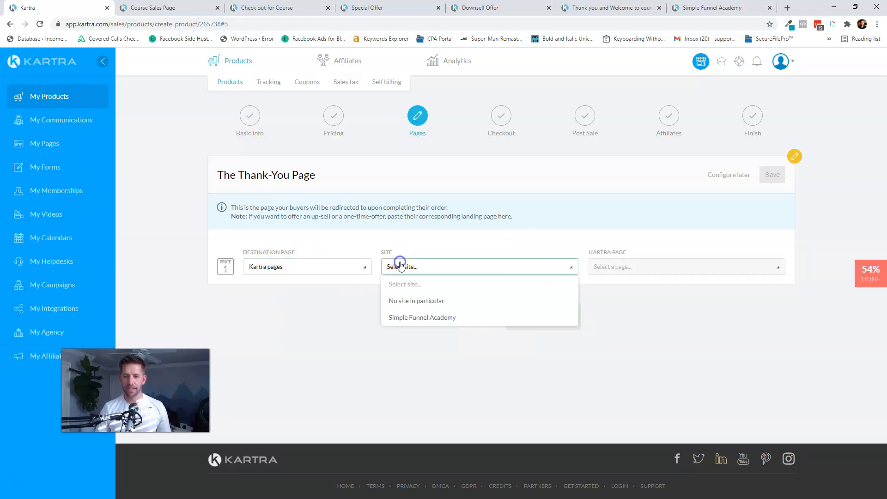
click(415, 316)
click(636, 267)
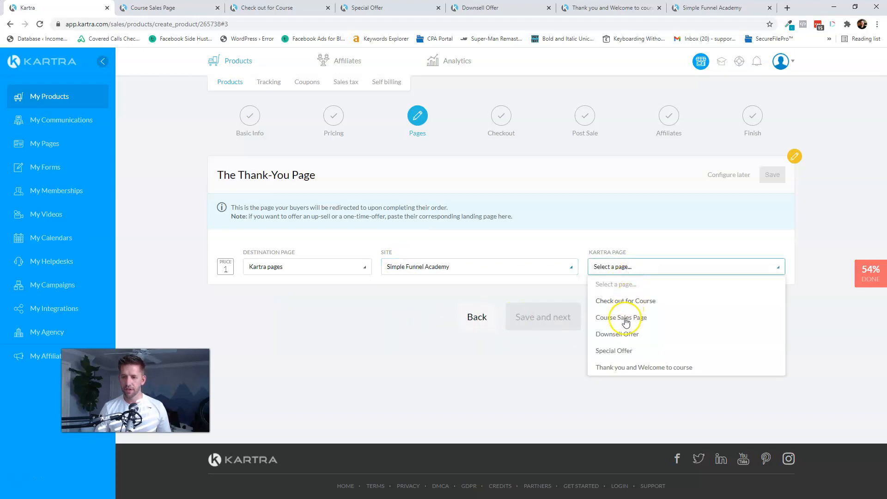
click(615, 351)
click(773, 175)
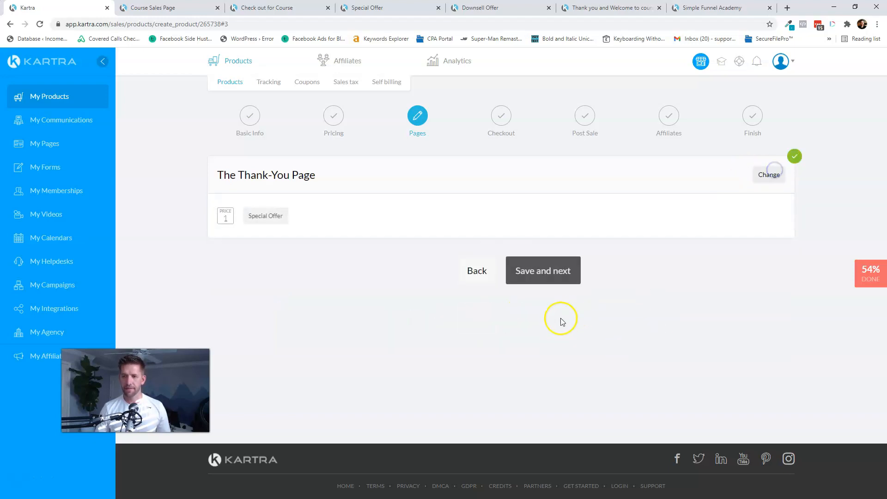
- Accept the default checkout settings and continue to Post Sale
click(555, 272)
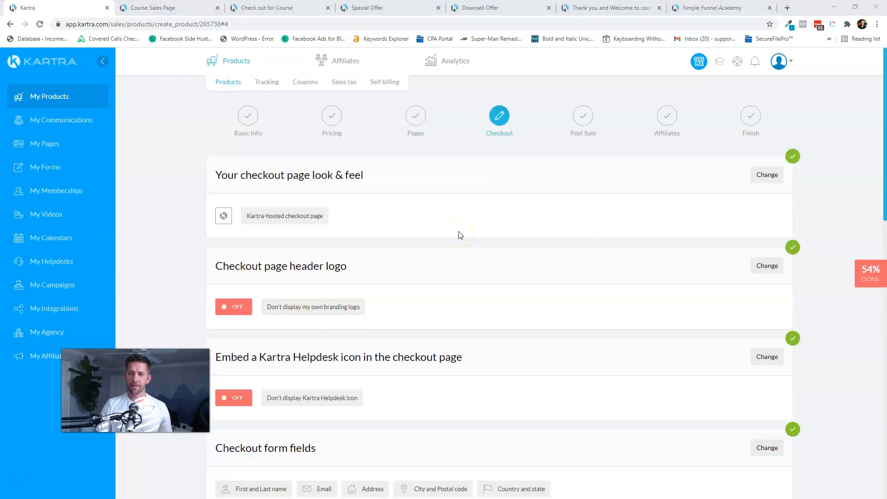
scroll(460, 235, down, 15)
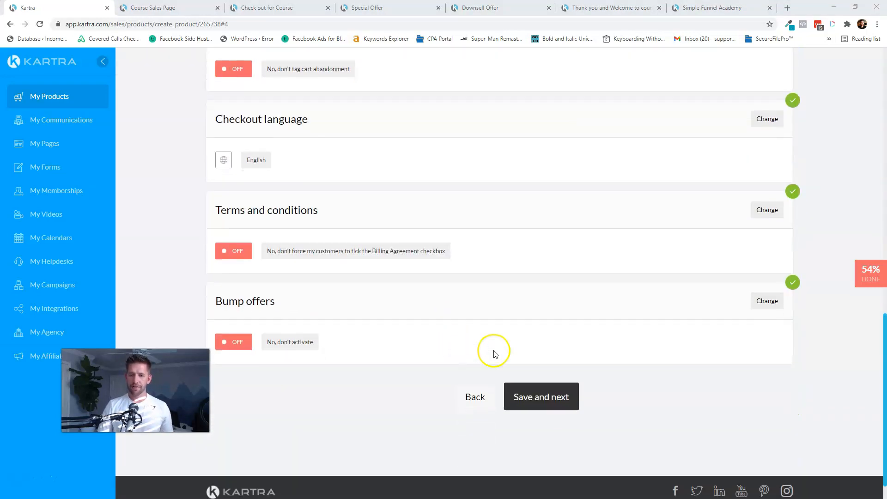
click(540, 393)
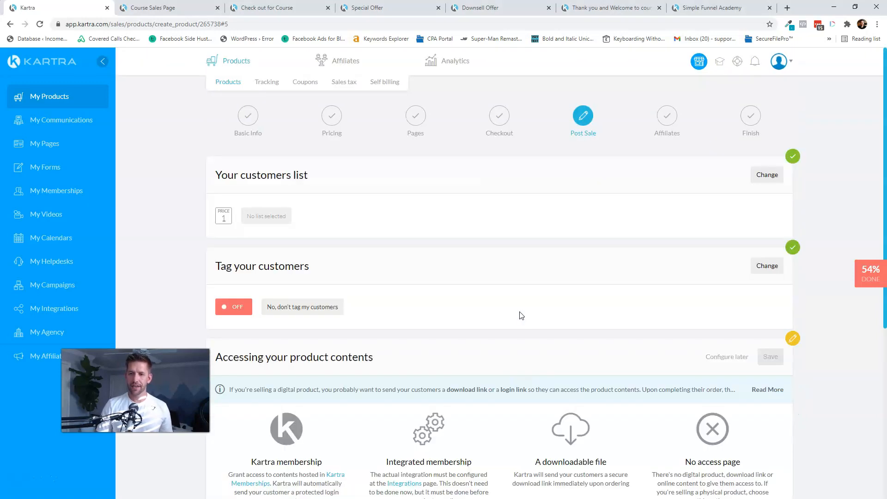
- Subscribe buyers to the Customers list only, replacing Leads
click(760, 175)
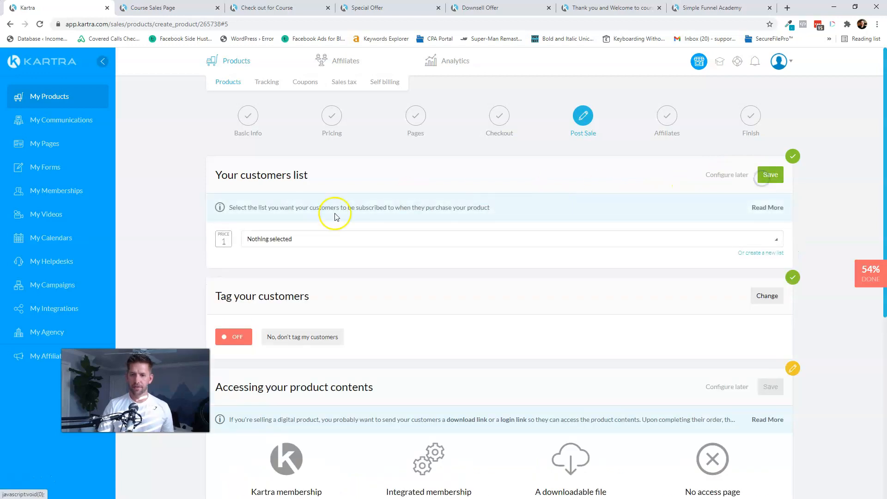
click(299, 238)
click(266, 296)
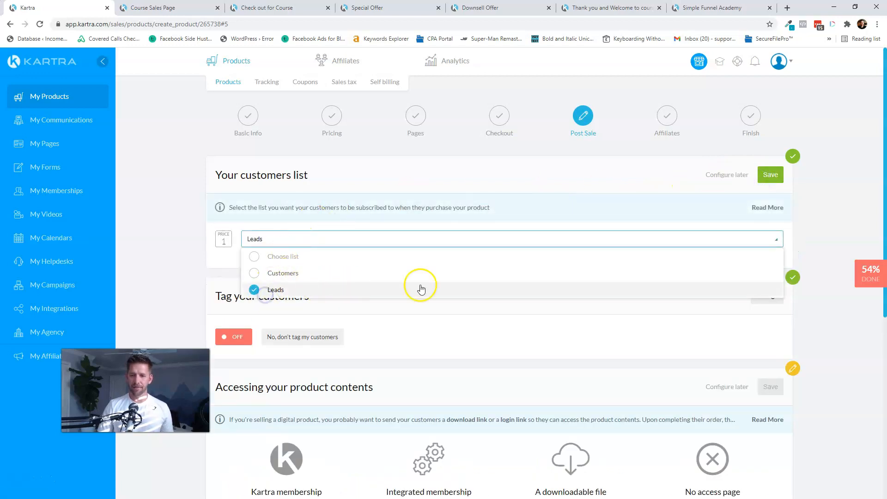
click(770, 177)
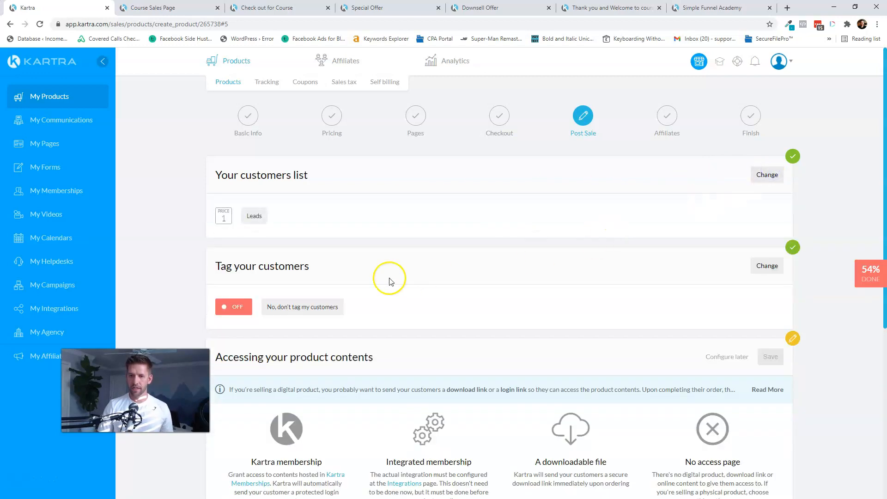
click(767, 176)
click(278, 236)
click(270, 274)
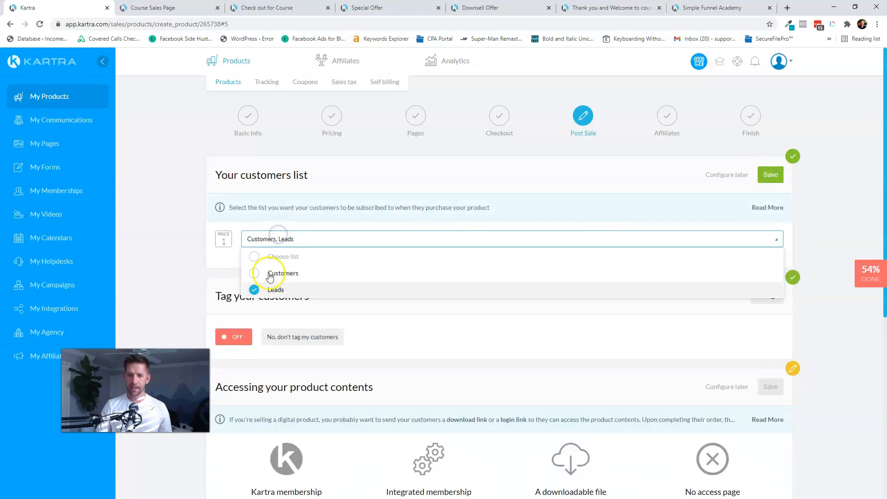
click(287, 290)
click(779, 177)
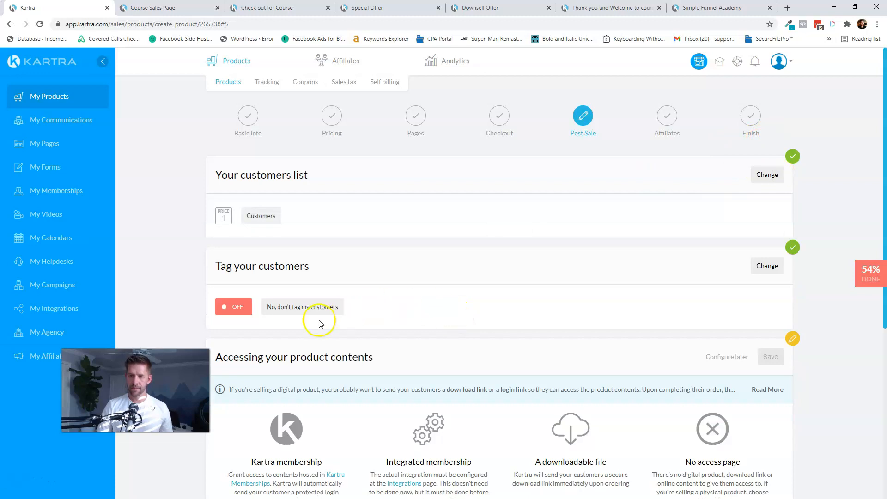
- Tag Price point 1 buyers with Purchase Activity > Purchased Workbook Bump and choose downloadable-file delivery
click(766, 265)
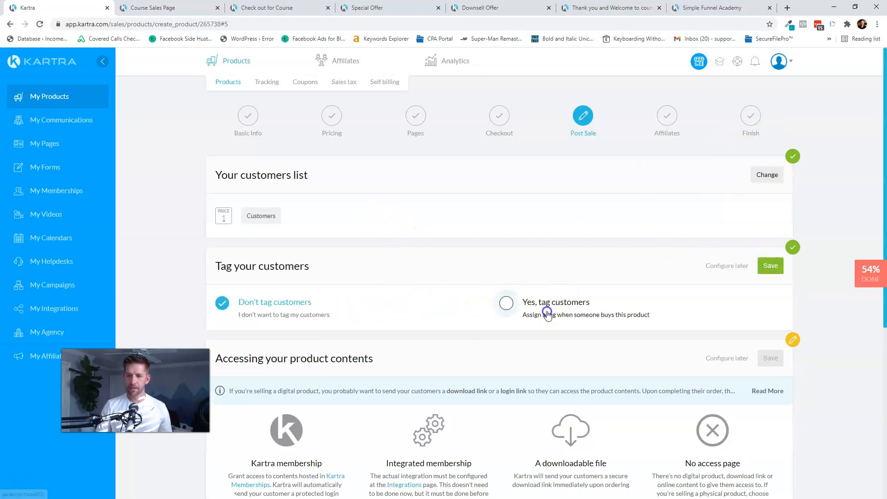
click(546, 310)
click(261, 360)
click(269, 396)
click(429, 362)
click(396, 411)
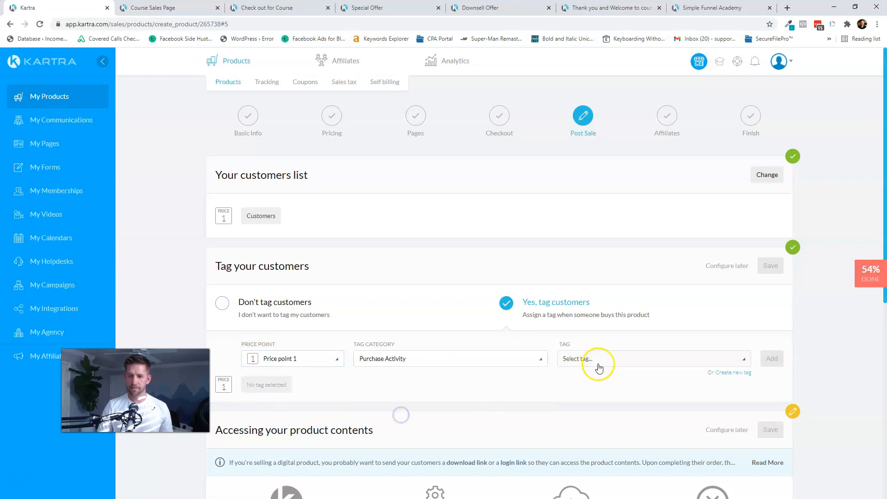
click(603, 359)
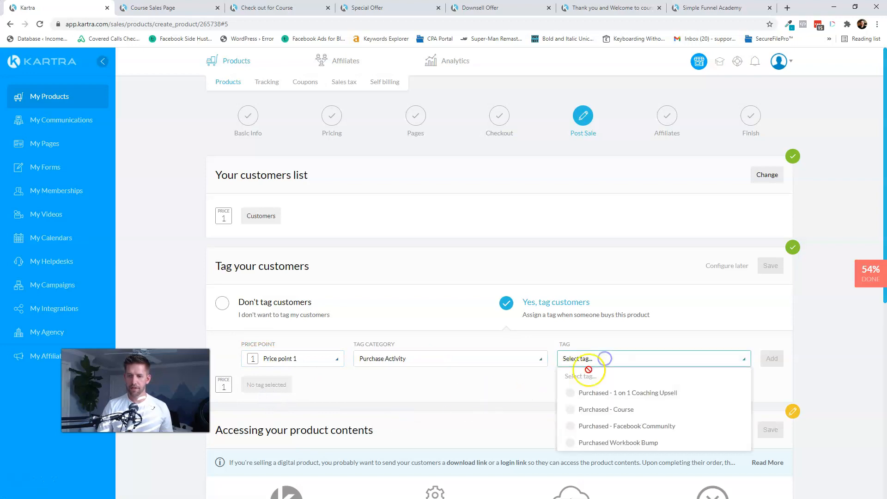
click(572, 444)
click(772, 359)
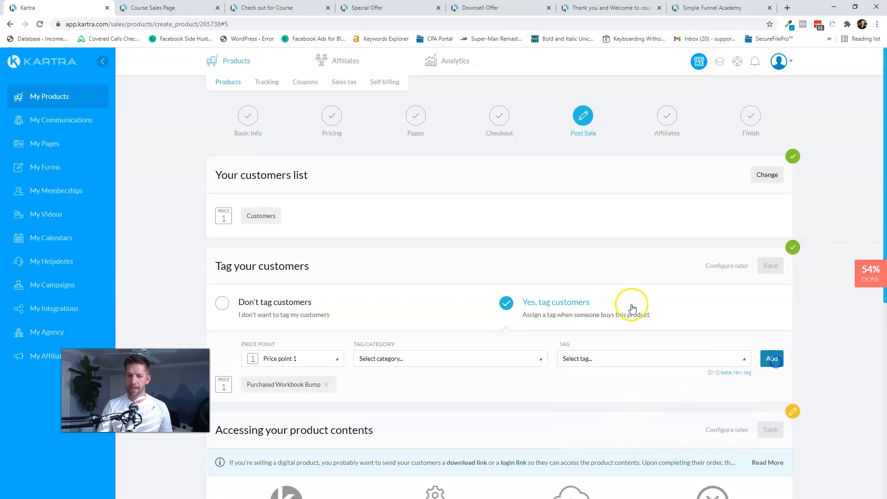
scroll(531, 278, down, 3)
scroll(530, 278, down, 1)
click(771, 81)
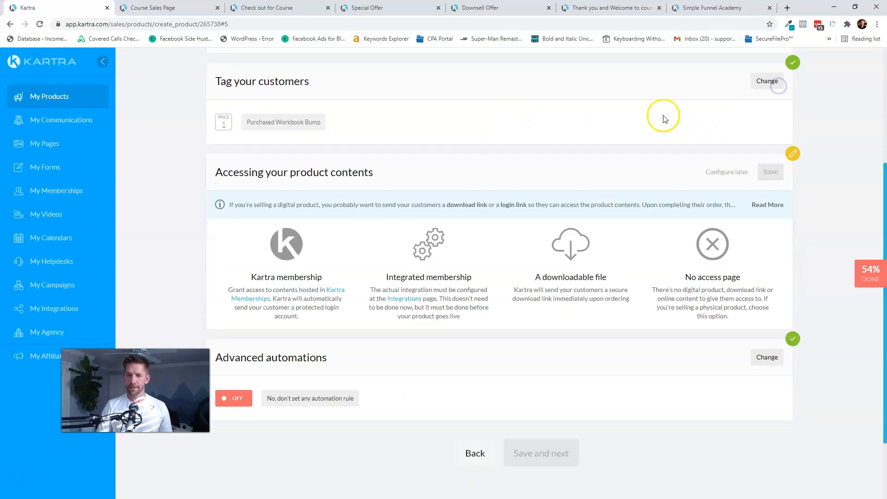
scroll(656, 116, down, 2)
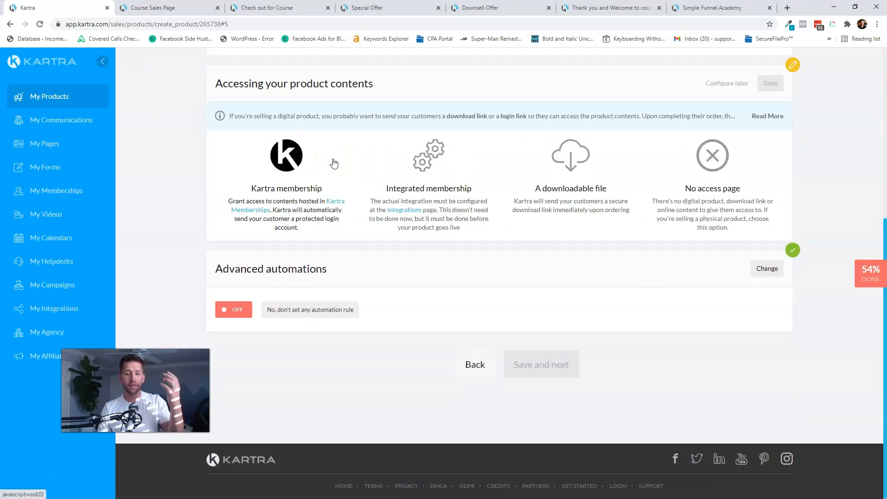
click(572, 158)
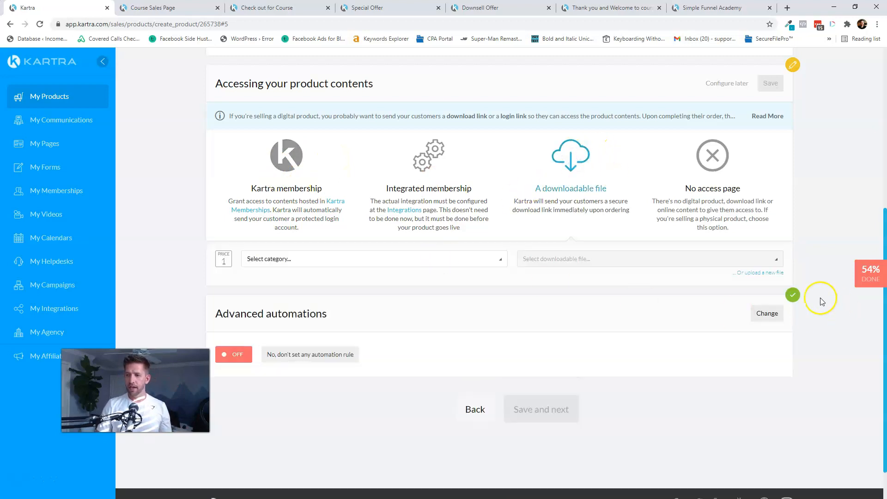
- Create a 'Simple Funnel Academy' file category
click(749, 272)
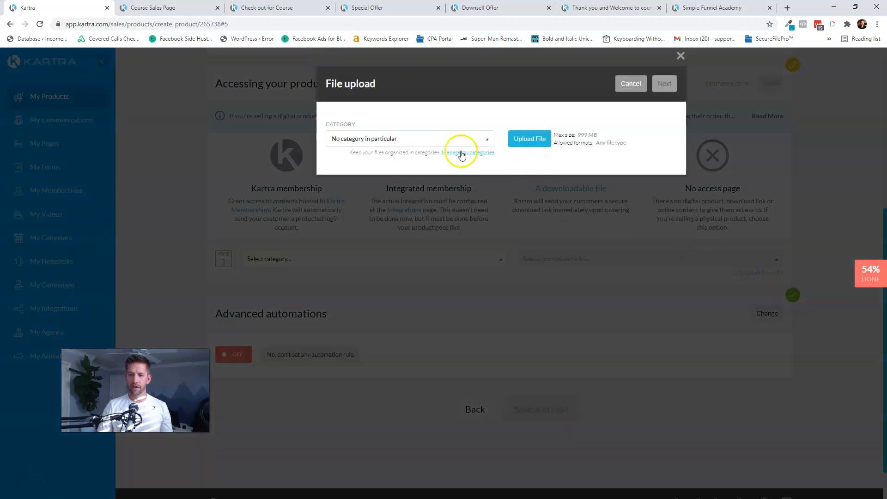
click(455, 138)
click(414, 140)
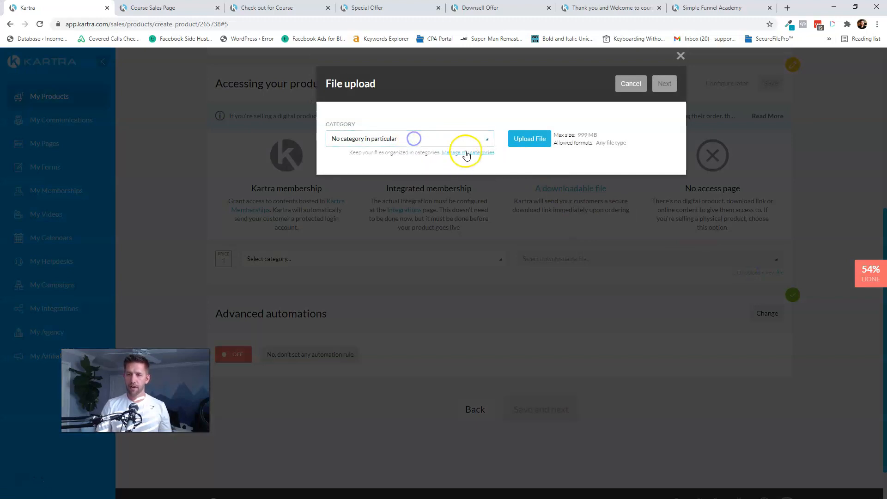
click(464, 152)
click(421, 167)
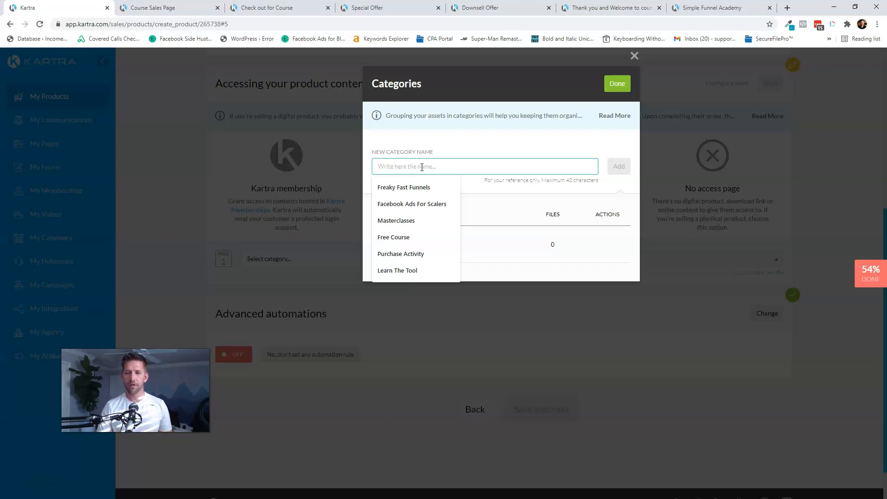
text(Simple Funnel Academy)
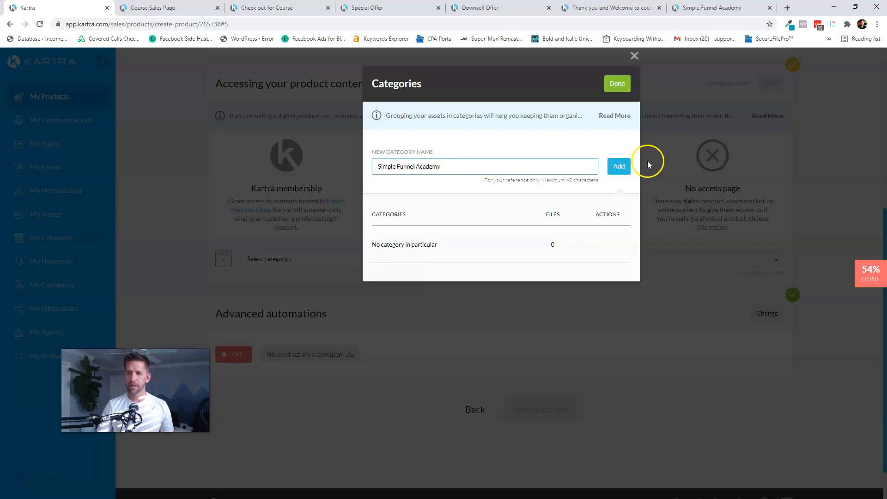
click(620, 166)
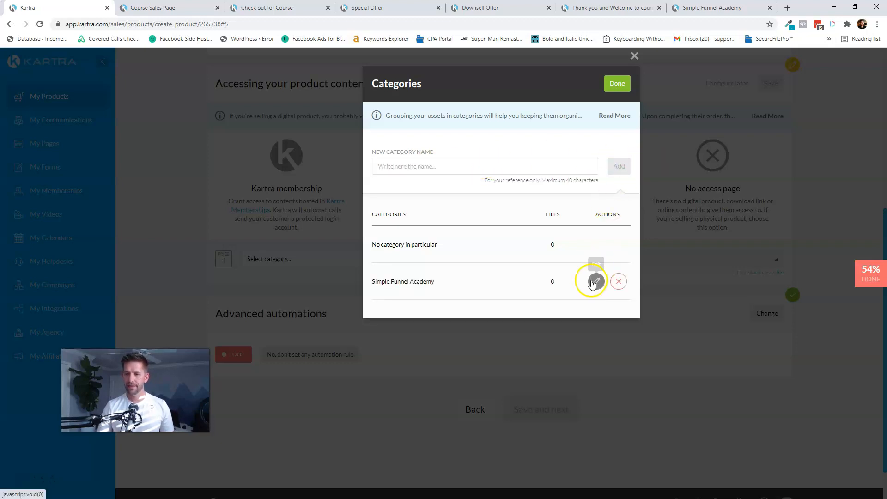
click(619, 84)
- Upload Course-by-Number-Worksheets.pdf as the product's downloadable file
click(528, 141)
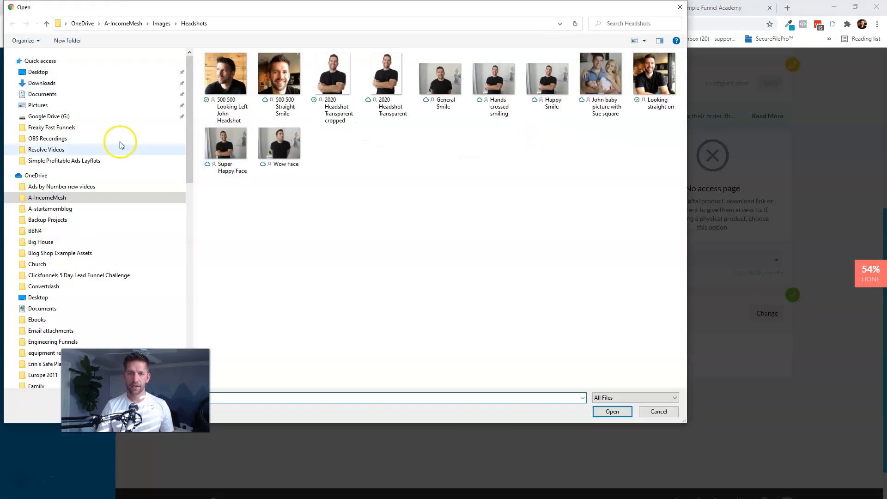
click(37, 62)
scroll(397, 323, down, 1)
click(324, 381)
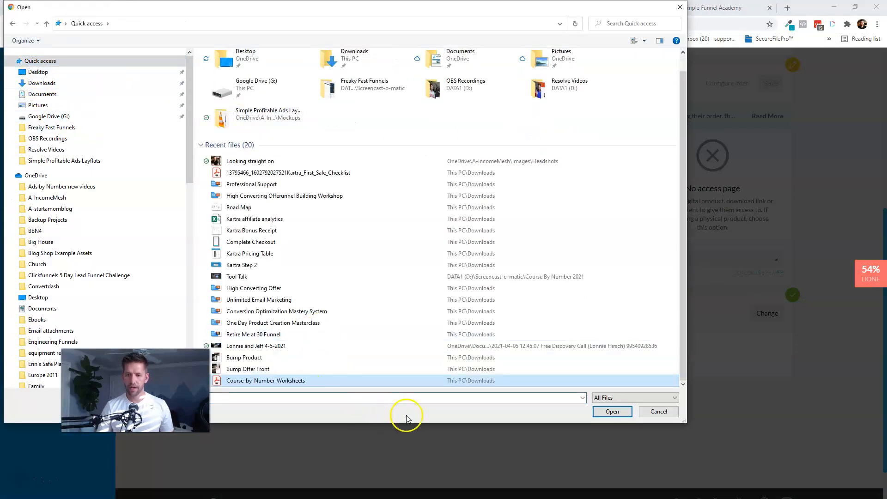
click(609, 412)
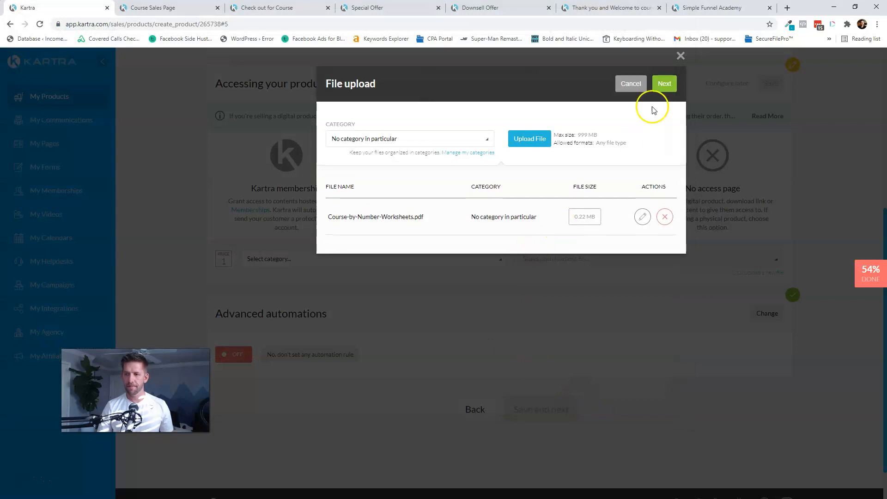
click(665, 88)
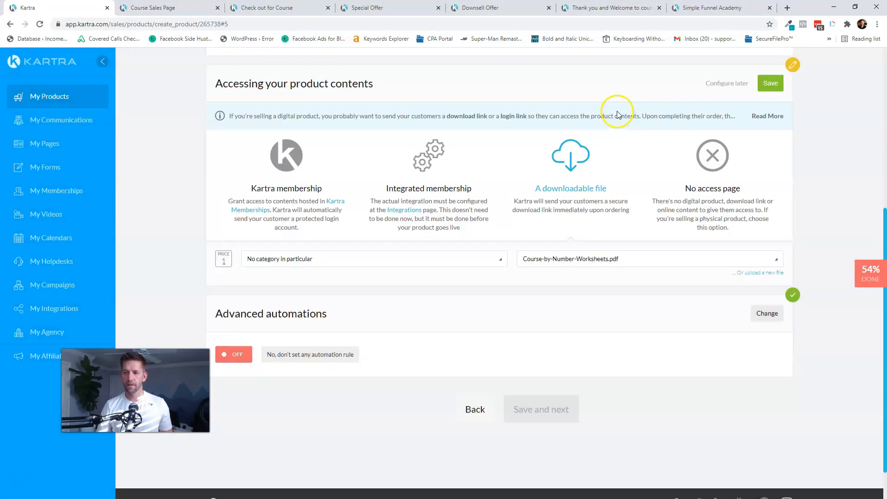
- Save the delivery, post-sale and affiliate settings to finish the product setup
click(771, 84)
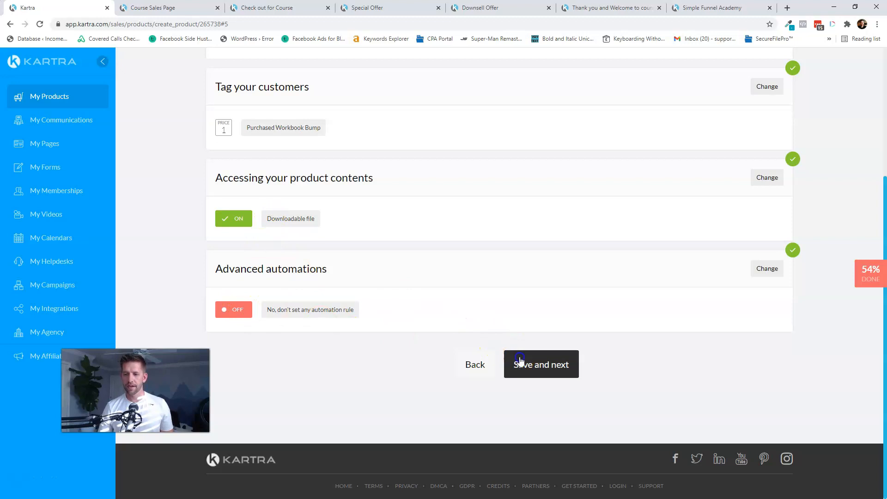
click(520, 360)
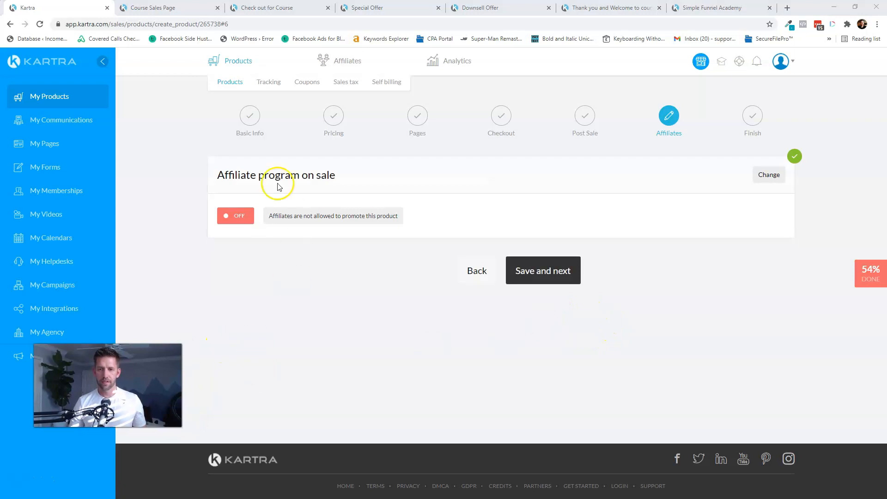
click(529, 278)
- Select the product's tracking code and open My Pages in a second tab
click(339, 319)
key(ctrl+c)
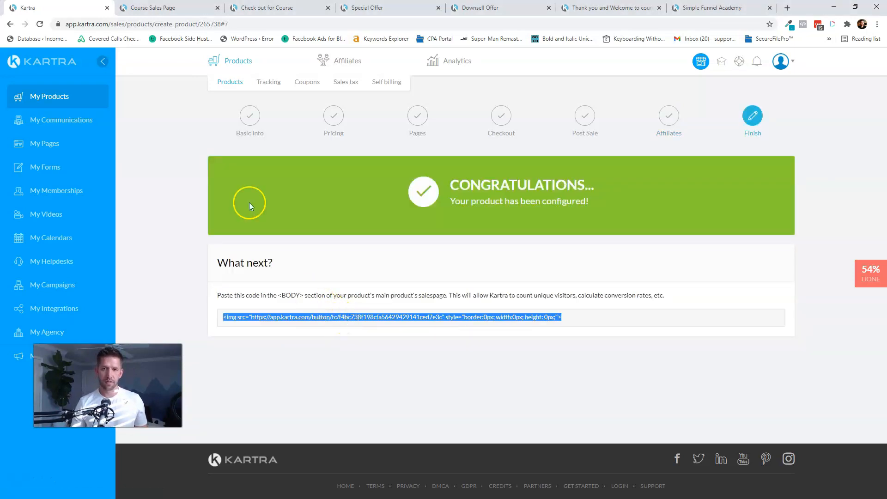
ctrl+click(44, 144)
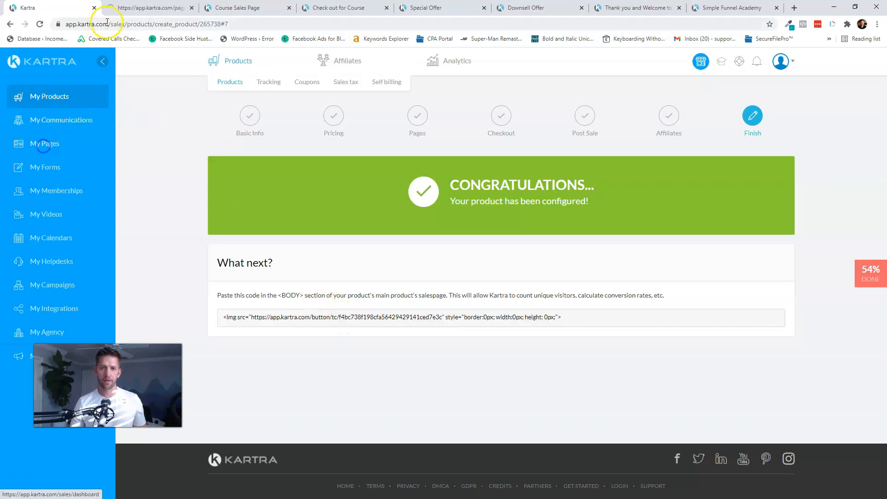
click(129, 8)
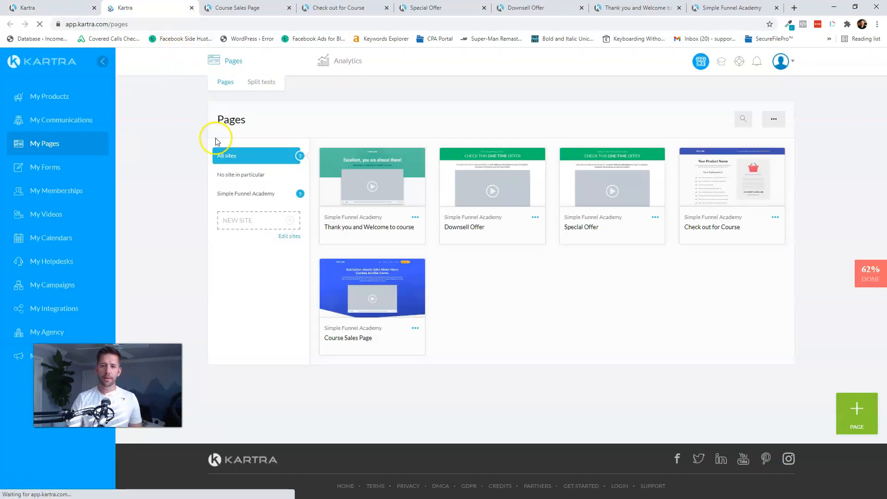
- Paste the Workbook Guide - Bump tracking code into the Course Sales Page body code
click(415, 328)
click(470, 346)
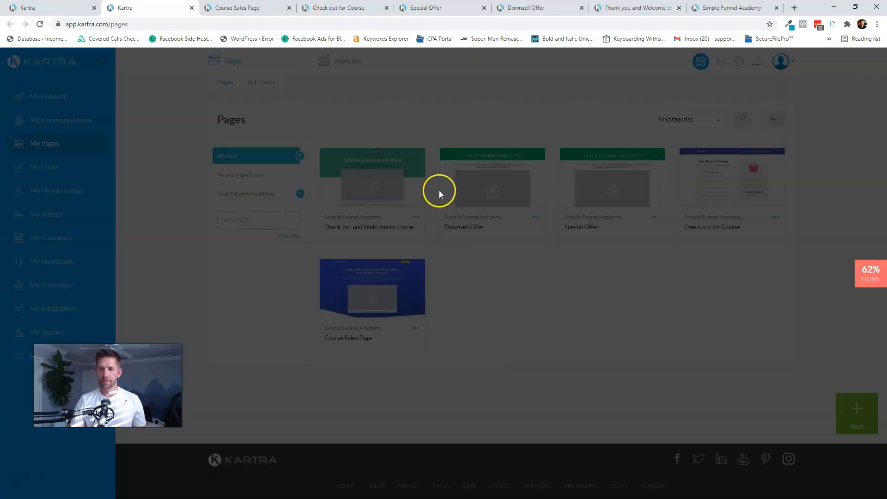
click(585, 84)
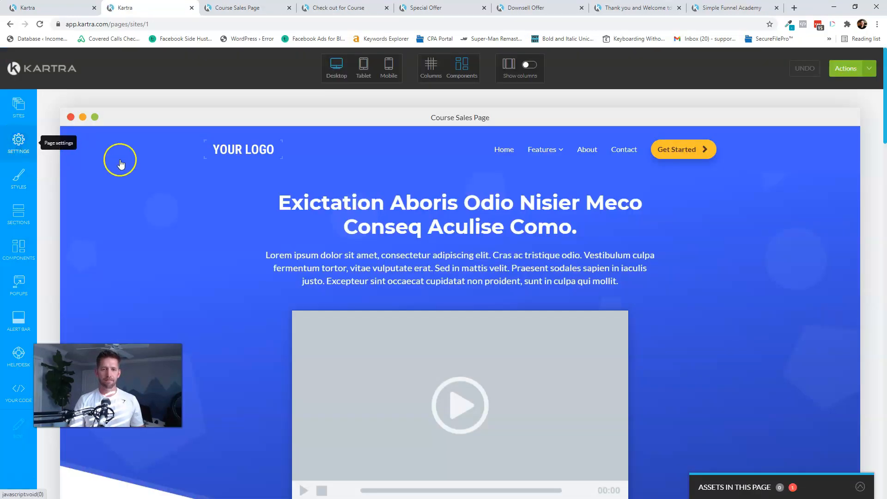
click(134, 177)
click(121, 252)
key(Return)
key(Return)
key(ctrl+v)
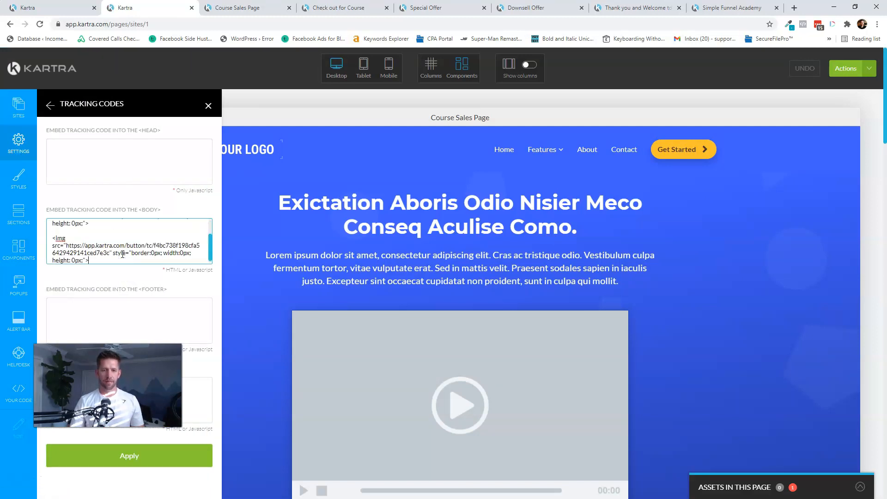
click(166, 462)
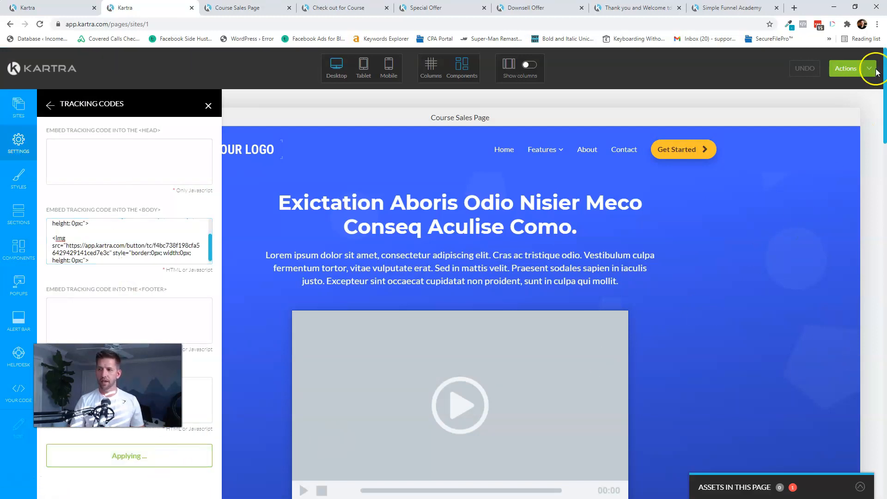
- Republish the Course Sales Page, close the publish dialog and return to the products tab
click(856, 72)
click(806, 155)
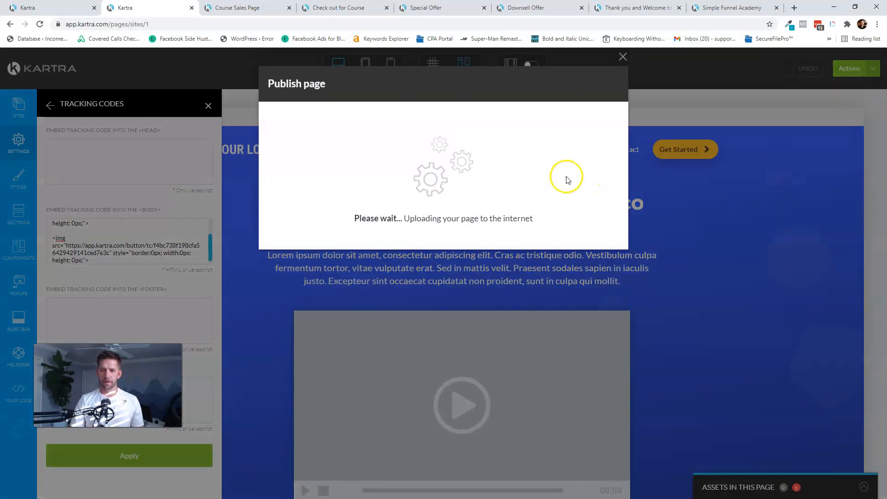
click(370, 203)
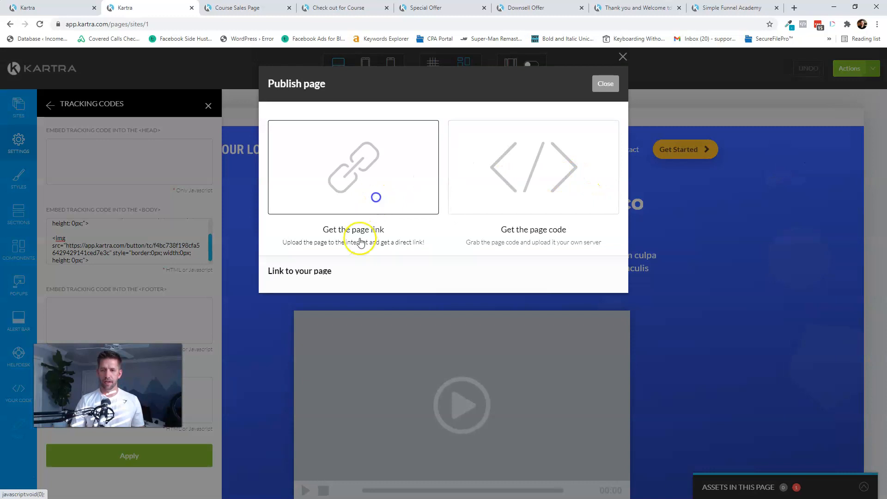
right_click(325, 293)
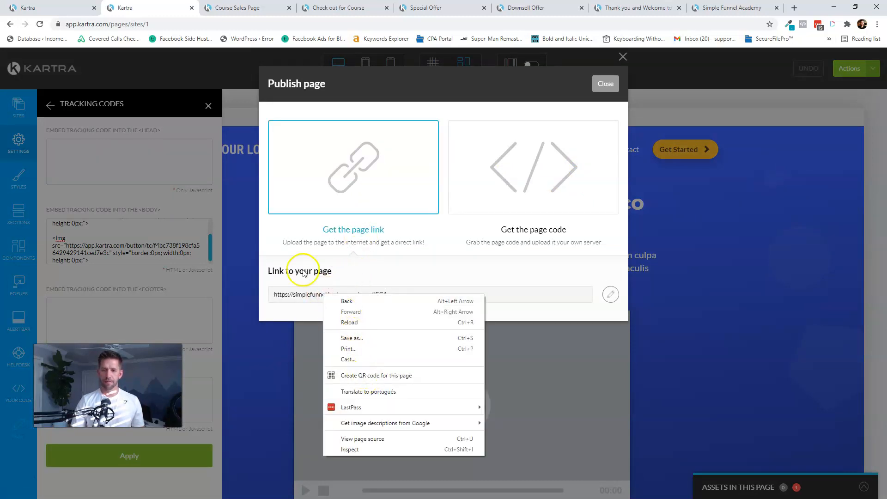
click(299, 251)
click(605, 84)
click(848, 68)
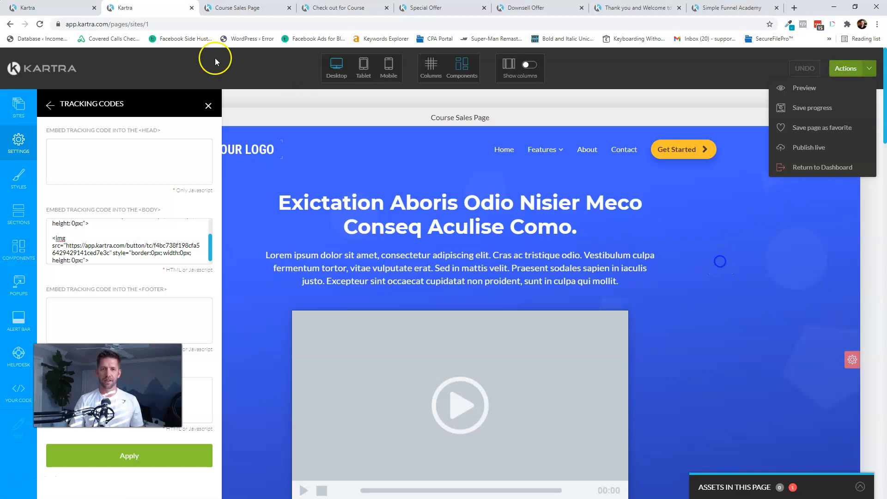
click(55, 7)
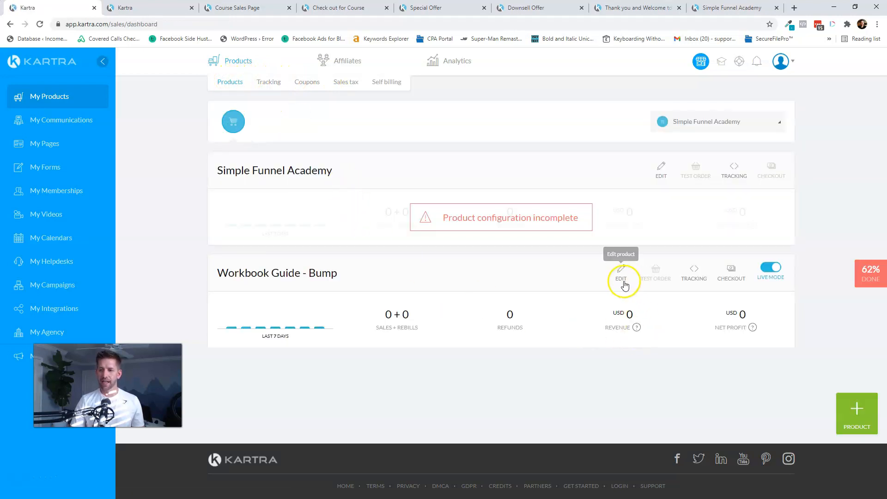
click(661, 169)
click(647, 190)
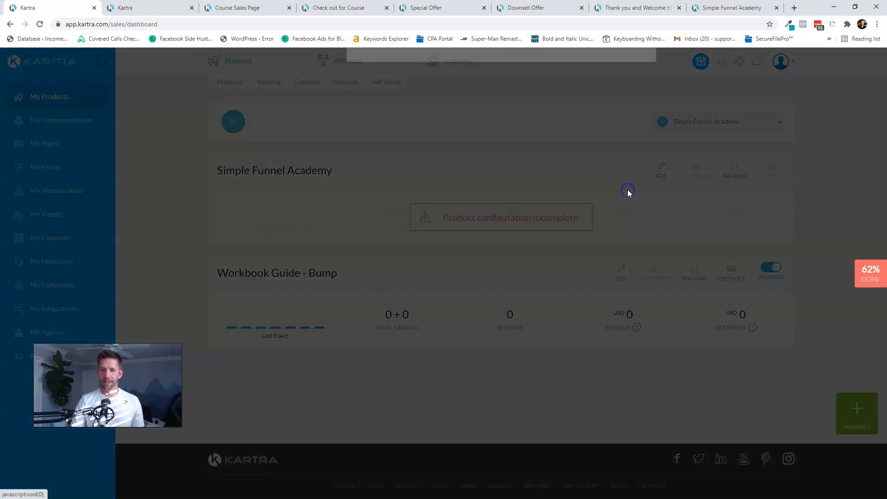
click(642, 81)
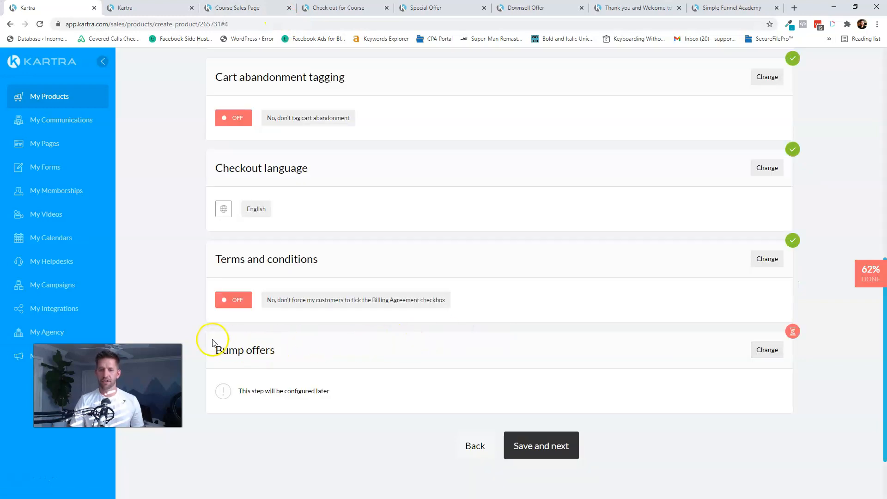
click(764, 350)
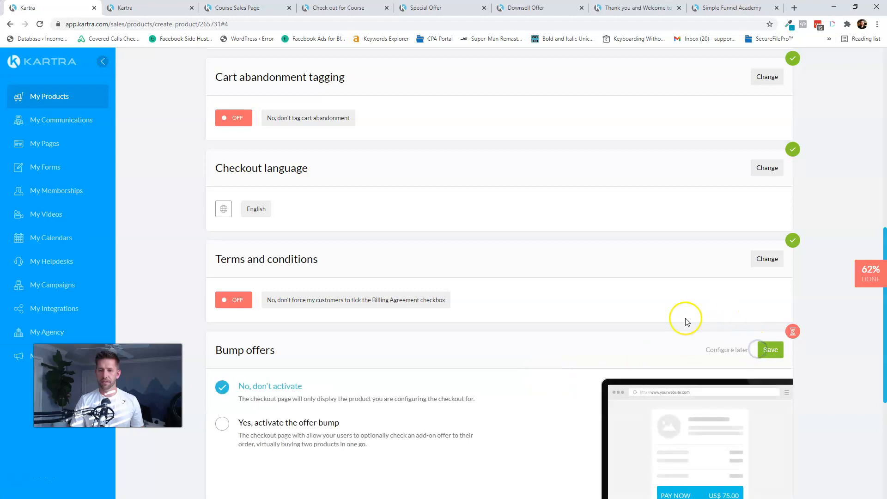
click(250, 241)
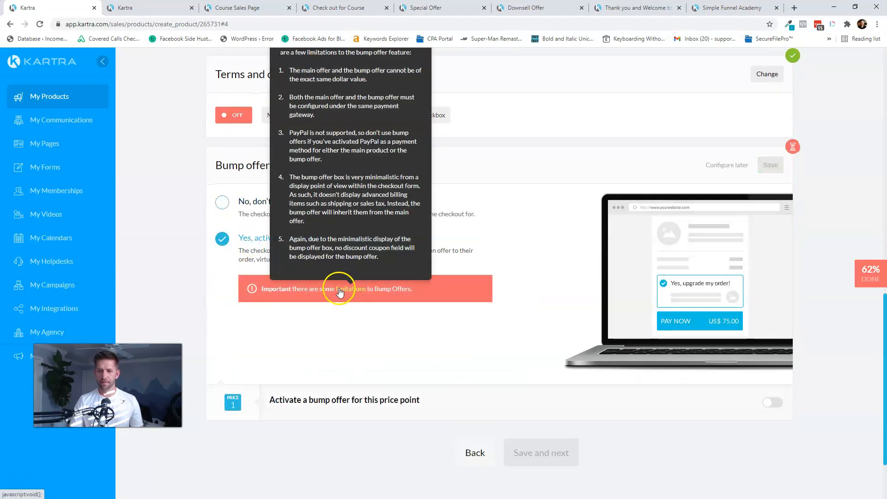
click(771, 404)
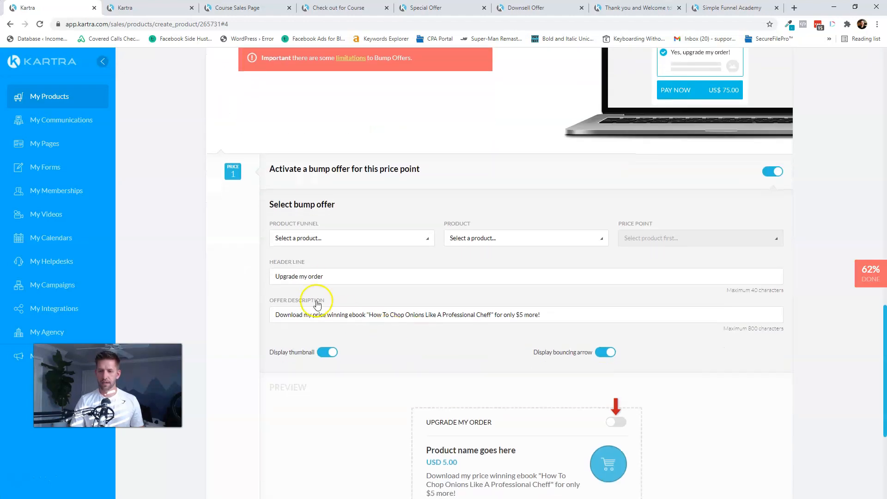
click(309, 238)
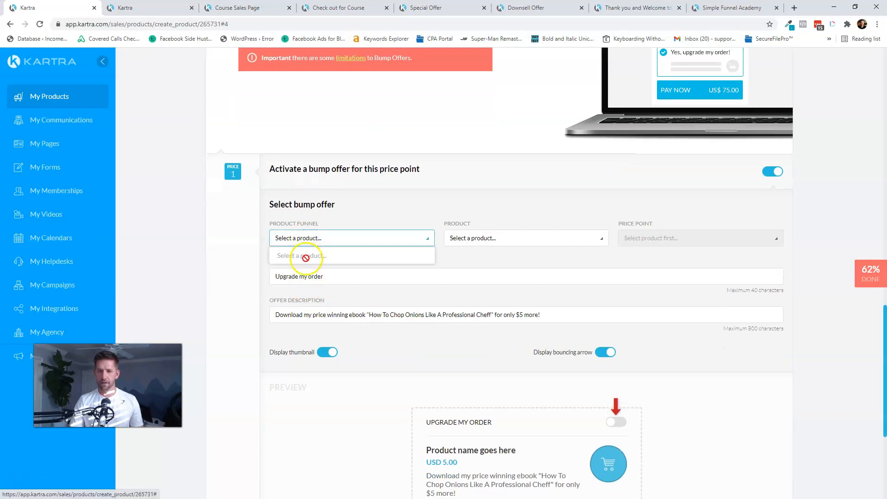
scroll(502, 370, up, 4)
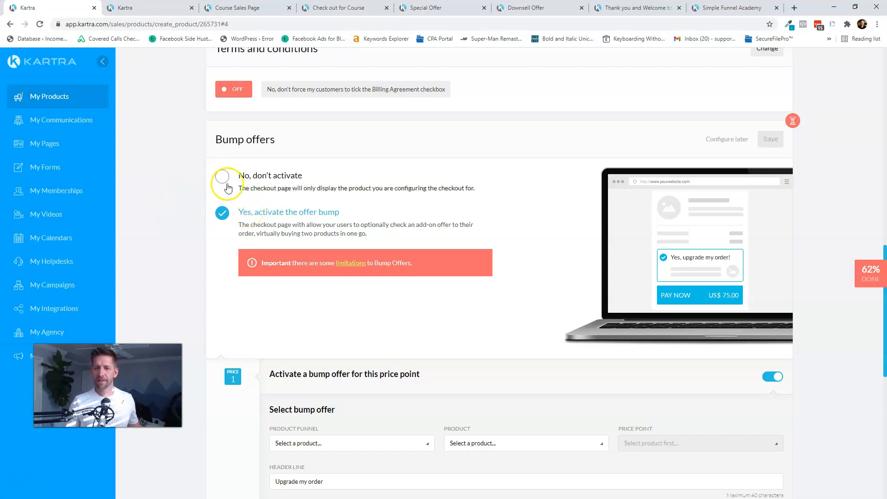
click(735, 141)
scroll(431, 129, up, 15)
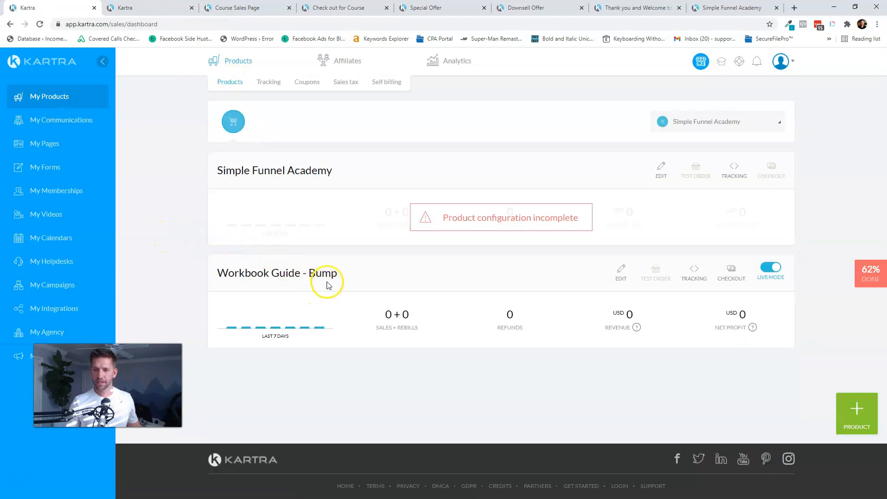
- Create a main product named 'Bump Offer - Workbook'
click(853, 409)
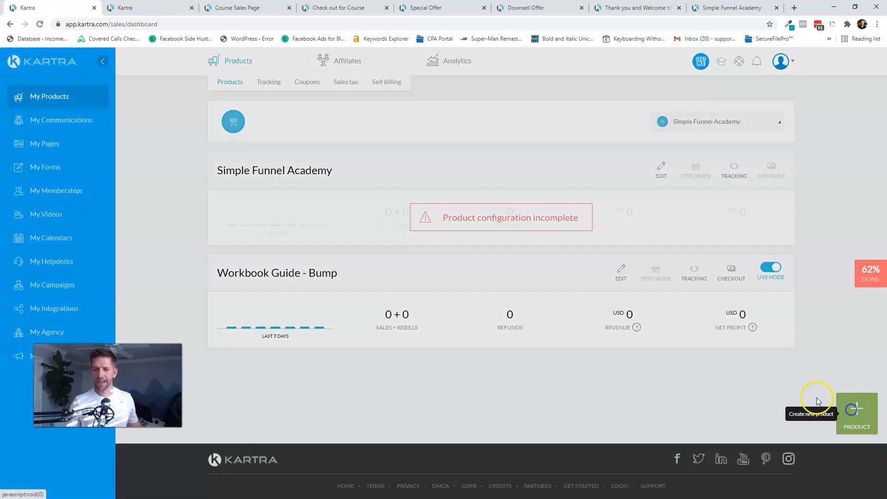
click(421, 205)
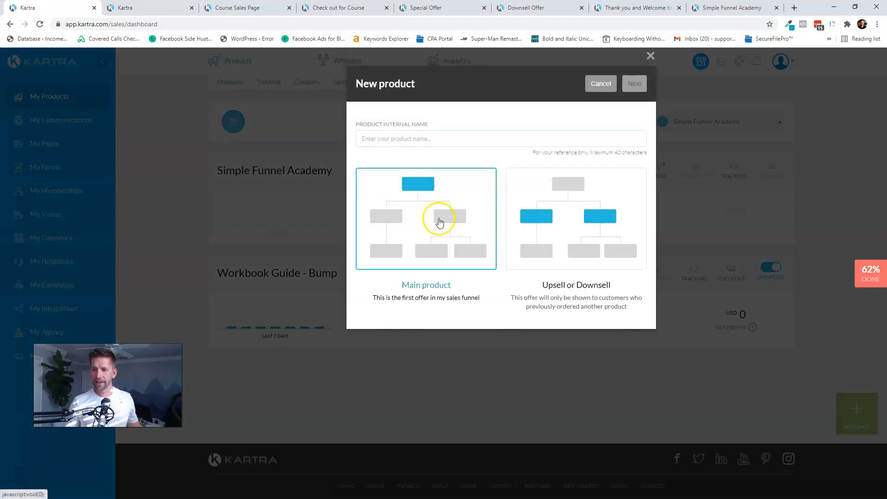
click(429, 138)
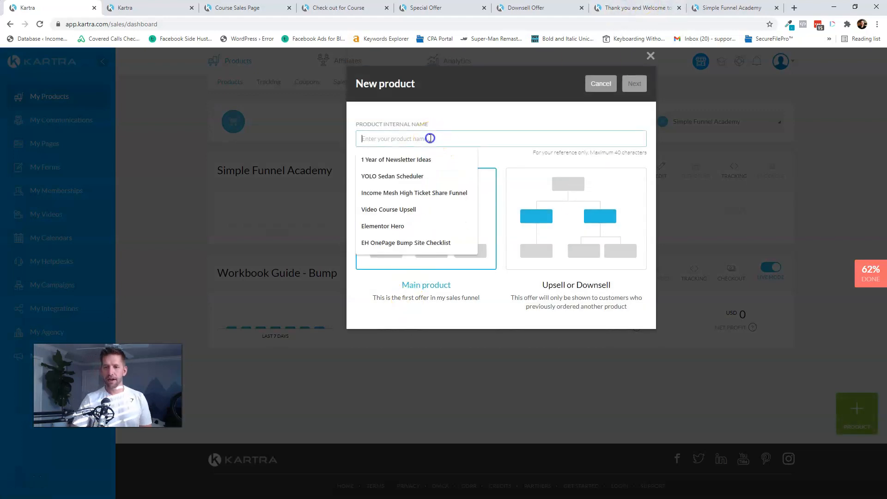
text(Bump Offer - Workbook)
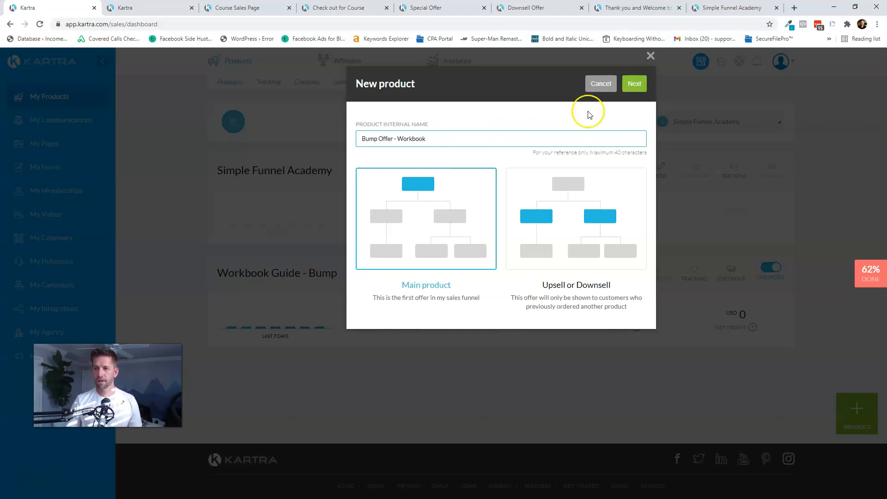
click(634, 83)
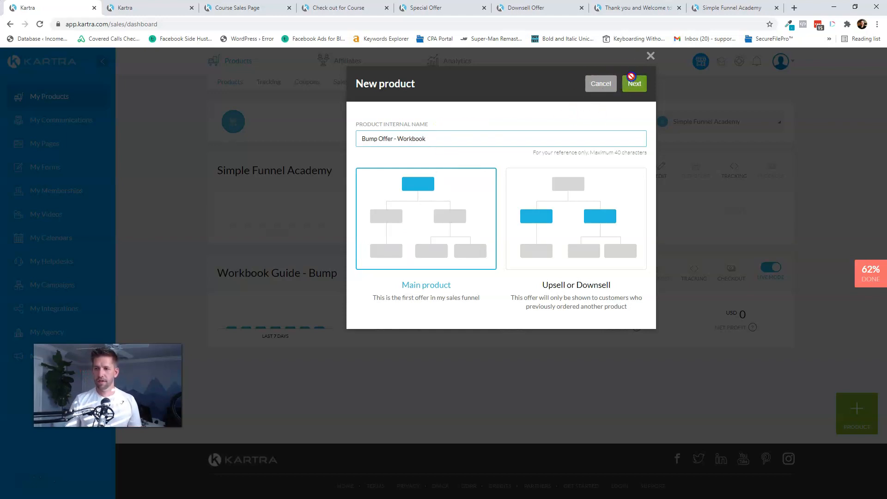
- Copy the product name into the Official Name and Description fields
triple_click(300, 224)
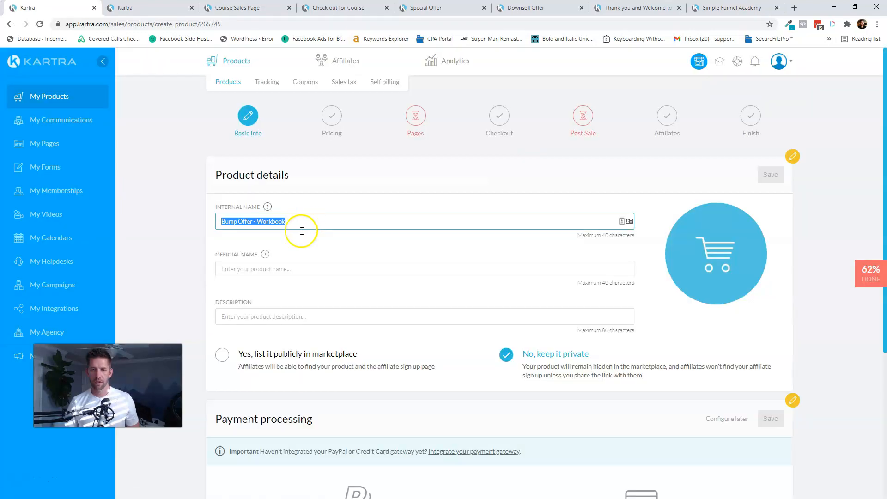
key(ctrl+c)
click(288, 272)
key(ctrl+v)
click(277, 318)
key(ctrl+v)
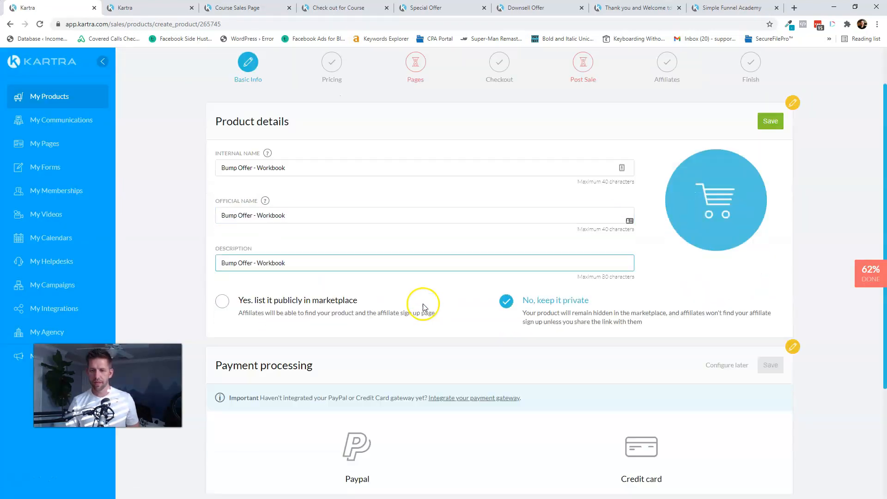
- Select the connected credit card gateway for payments and save the product details
scroll(503, 357, down, 3)
click(658, 365)
click(387, 439)
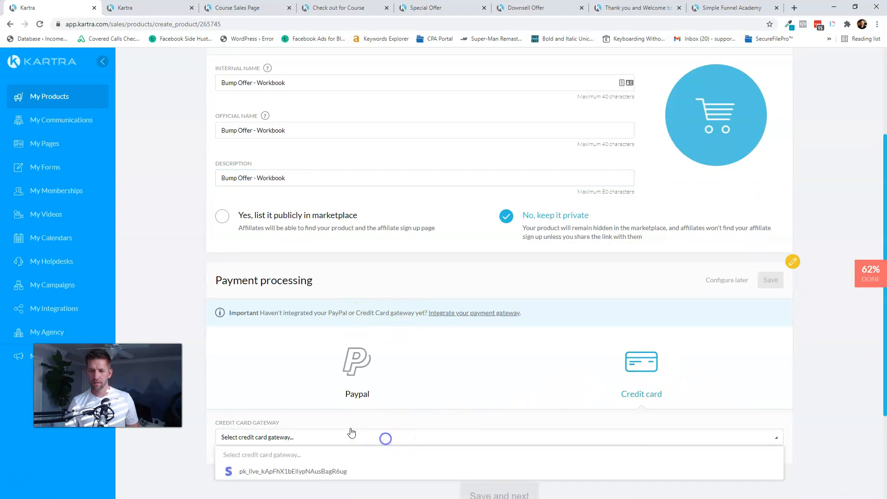
click(312, 472)
click(770, 280)
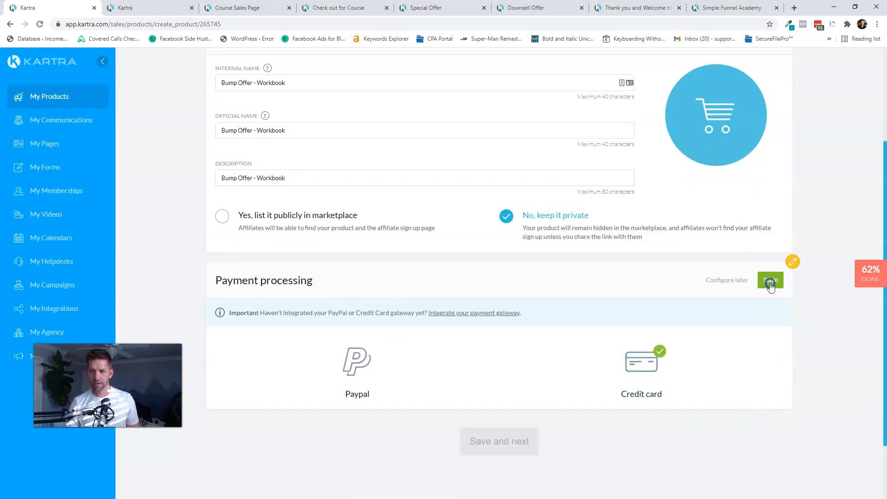
scroll(783, 291, up, 3)
click(772, 174)
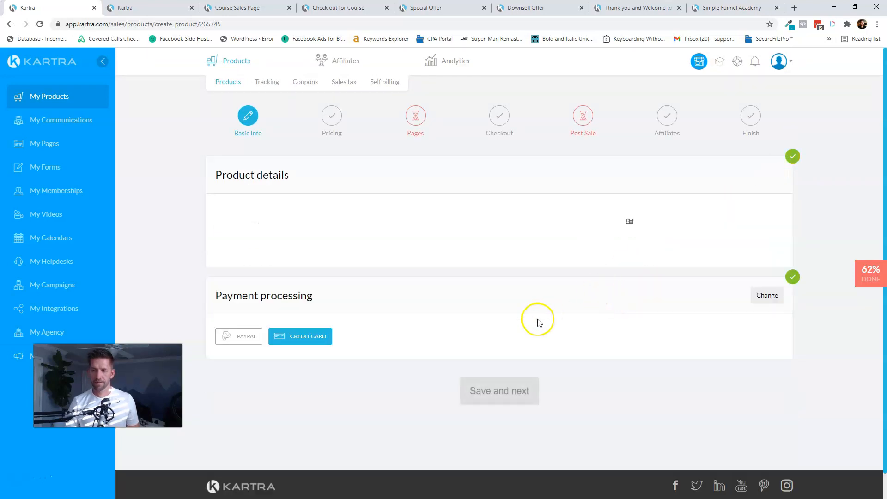
scroll(522, 356, down, 1)
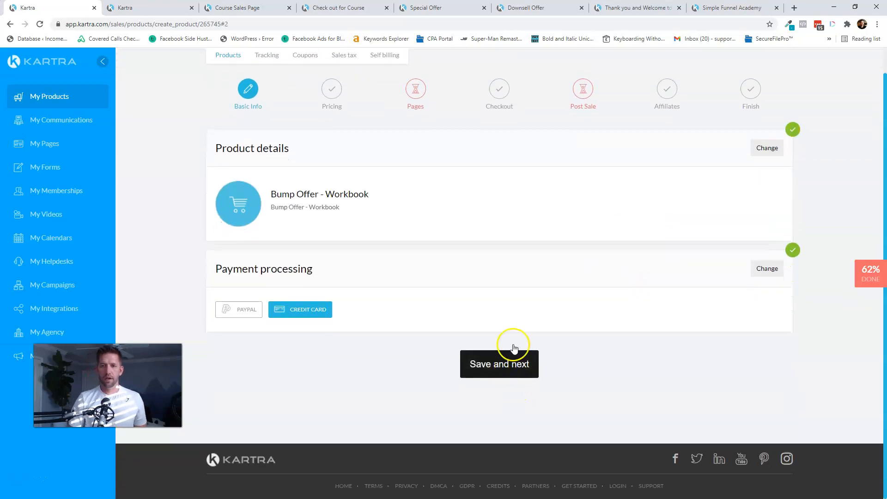
click(514, 349)
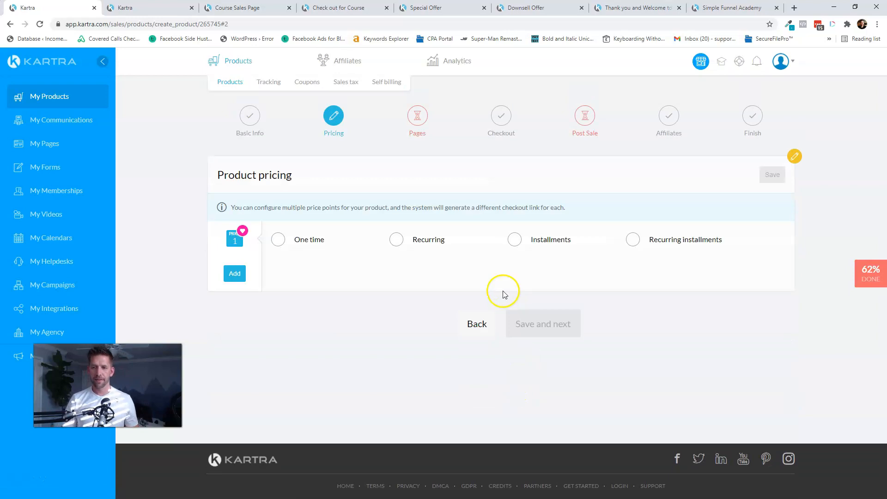
- Add a one-time 'Lifetime Access' price of USD 17
click(278, 239)
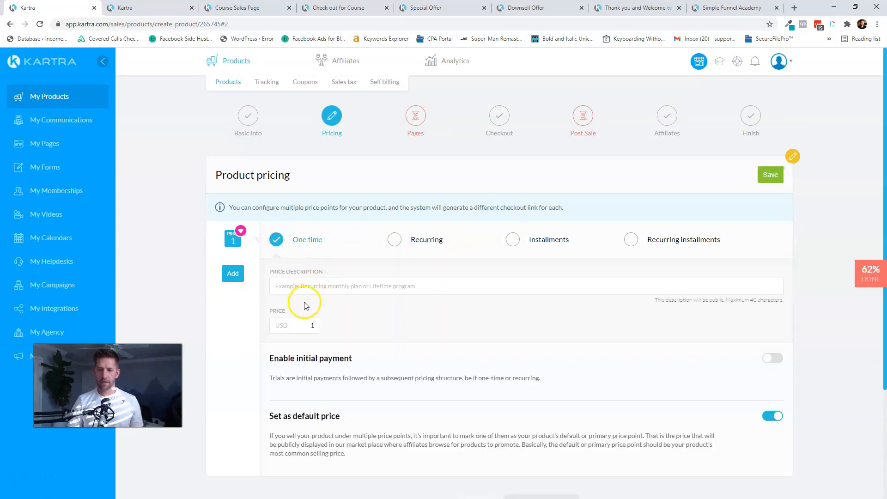
key(shift+Tab)
text(Li)
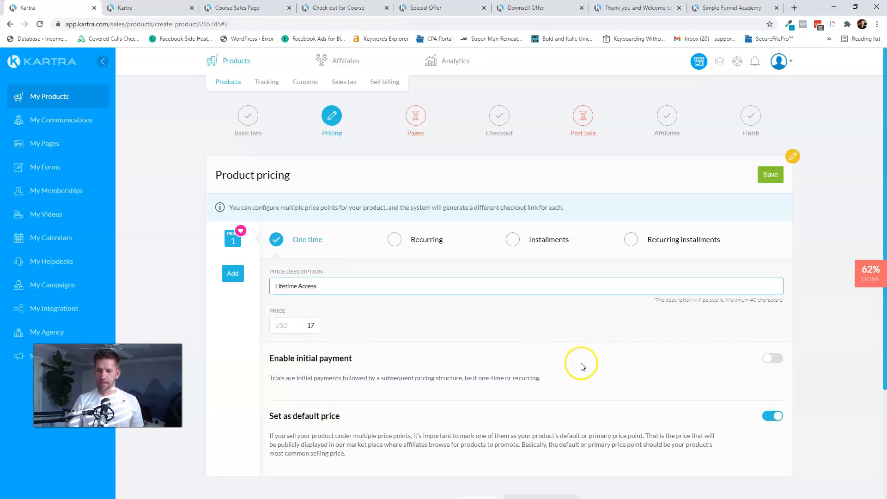
scroll(581, 366, down, 2)
click(763, 85)
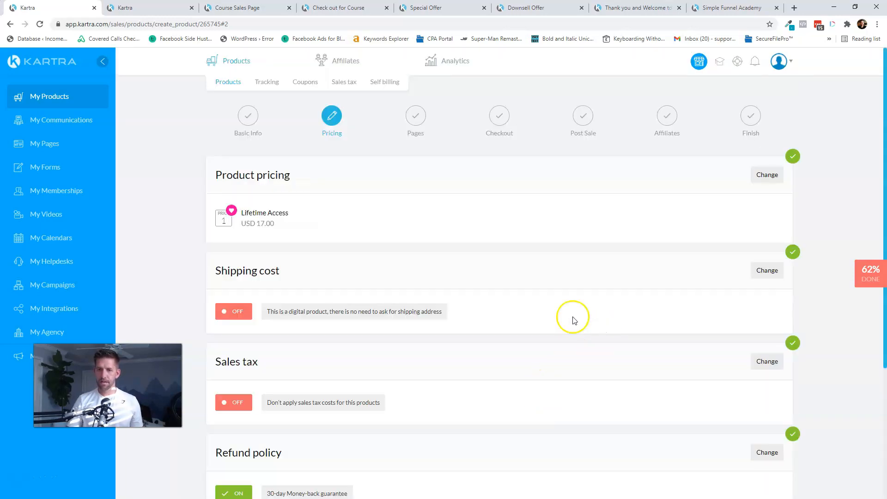
scroll(527, 296, down, 3)
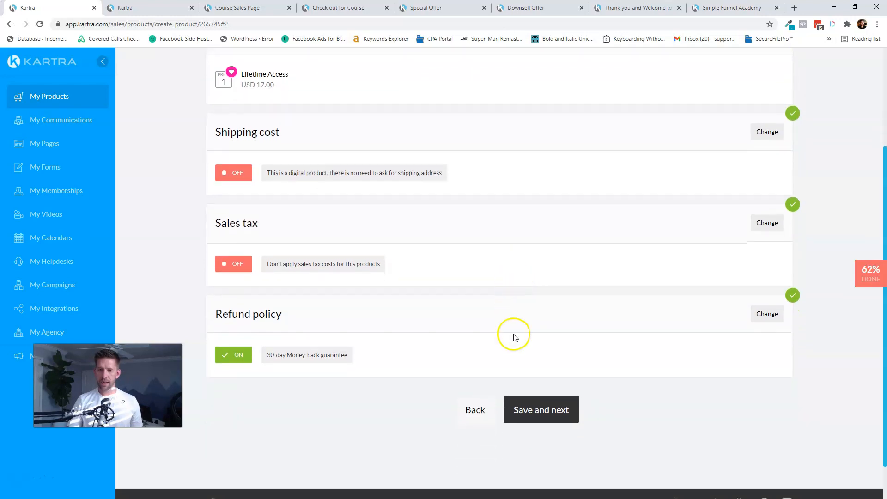
- Set the thank-you page to the Simple Funnel Academy 'Course Sales Page'
click(540, 410)
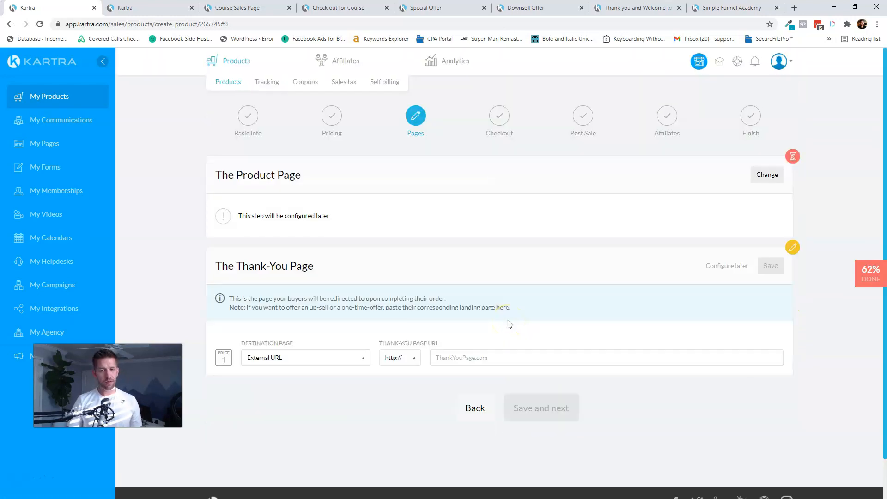
click(297, 369)
click(273, 392)
click(421, 356)
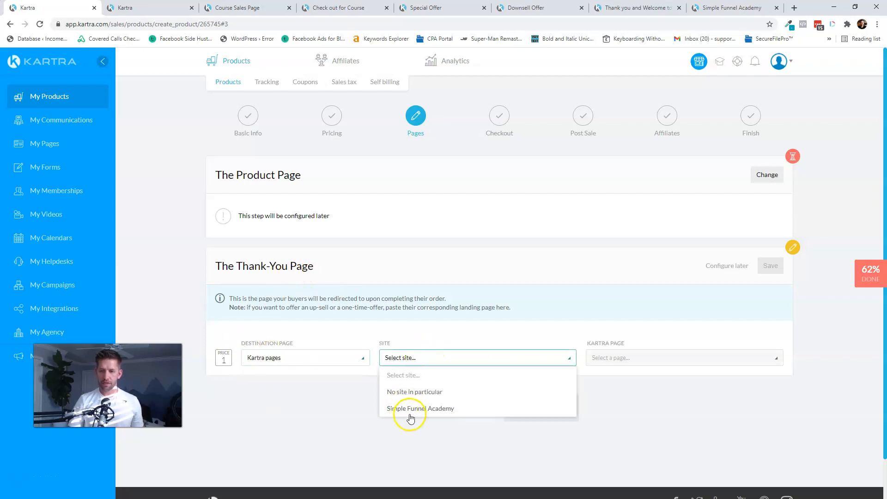
click(410, 410)
click(639, 360)
click(616, 409)
click(770, 266)
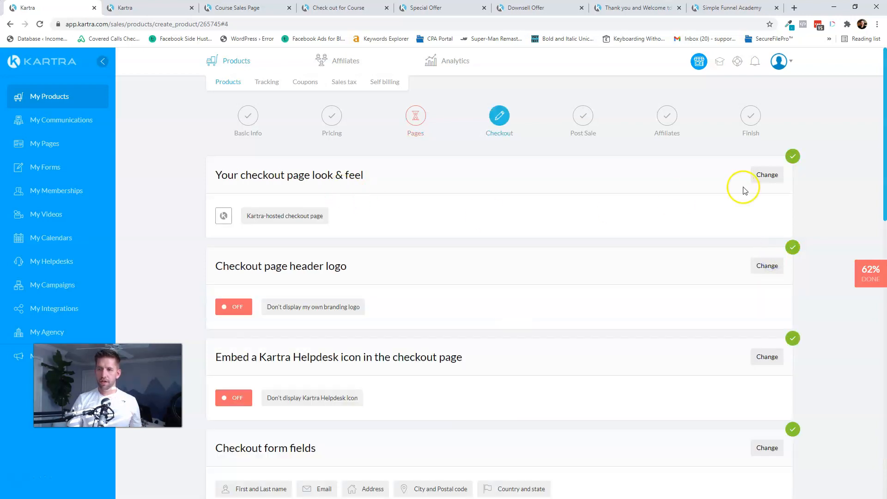
- Accept the checkout settings and continue to Post Sale
scroll(486, 211, down, 4)
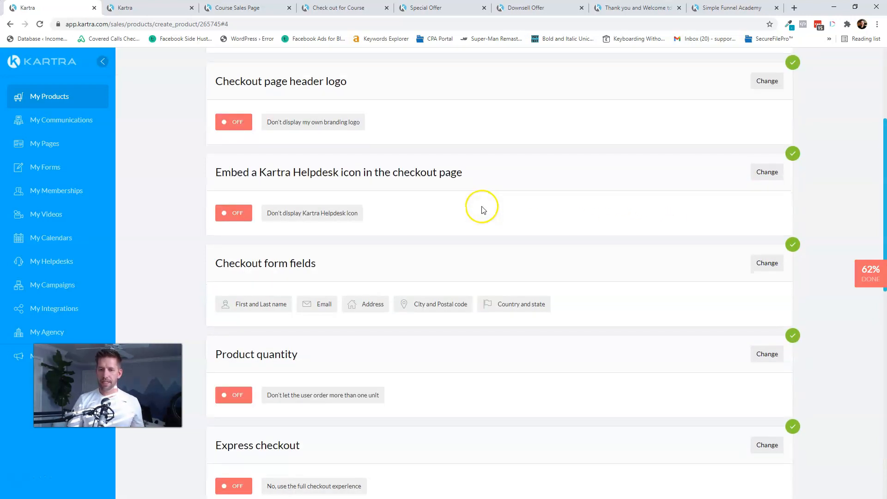
scroll(573, 301, down, 10)
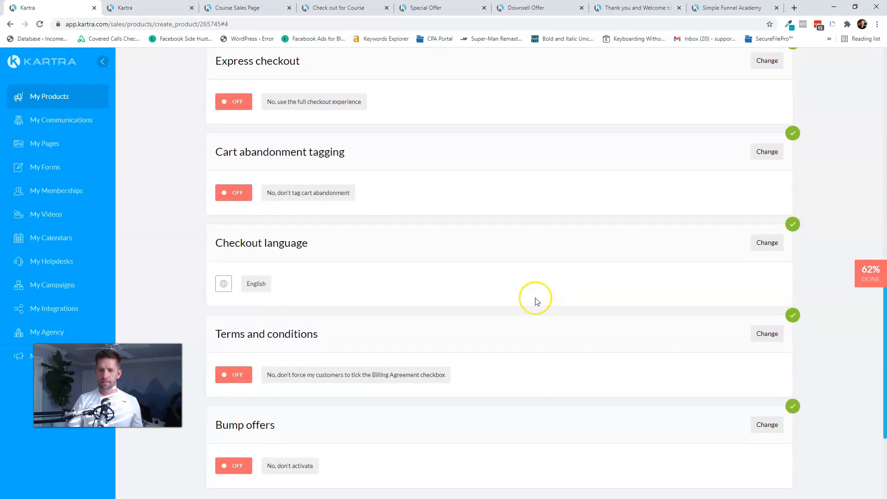
scroll(530, 295, down, 2)
click(554, 364)
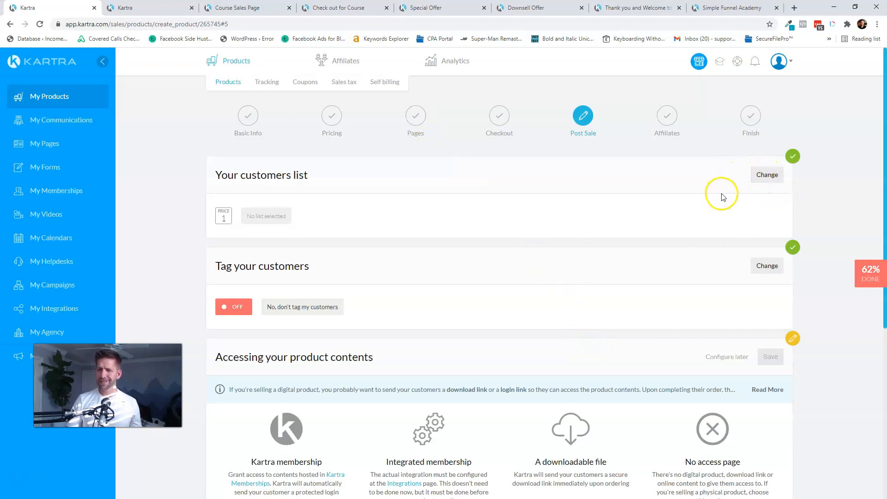
- Tag buyers of Price point 1 with the Purchase Activity tag 'Purchased Workbook Bump'
scroll(670, 196, down, 2)
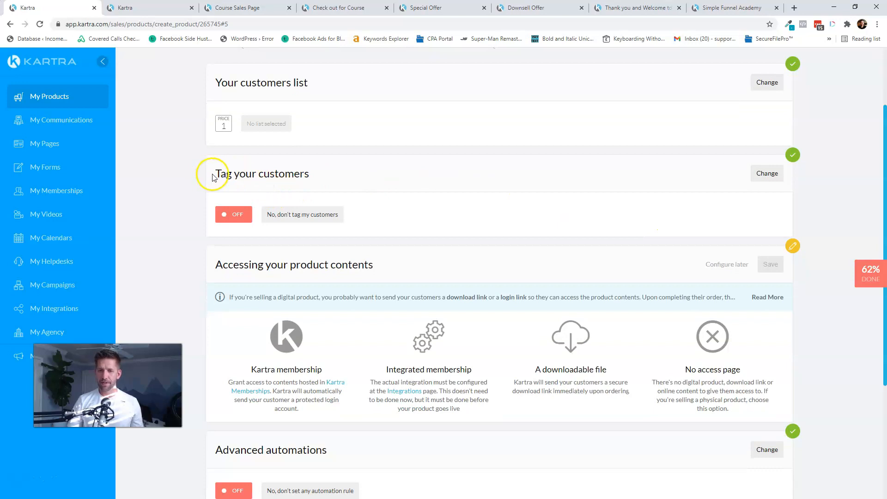
click(764, 173)
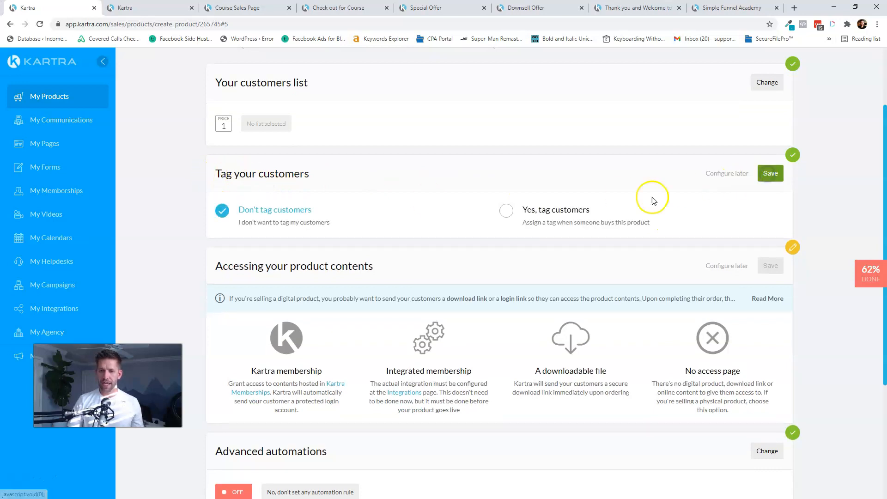
click(525, 210)
click(291, 266)
click(289, 295)
click(400, 265)
click(388, 314)
click(596, 268)
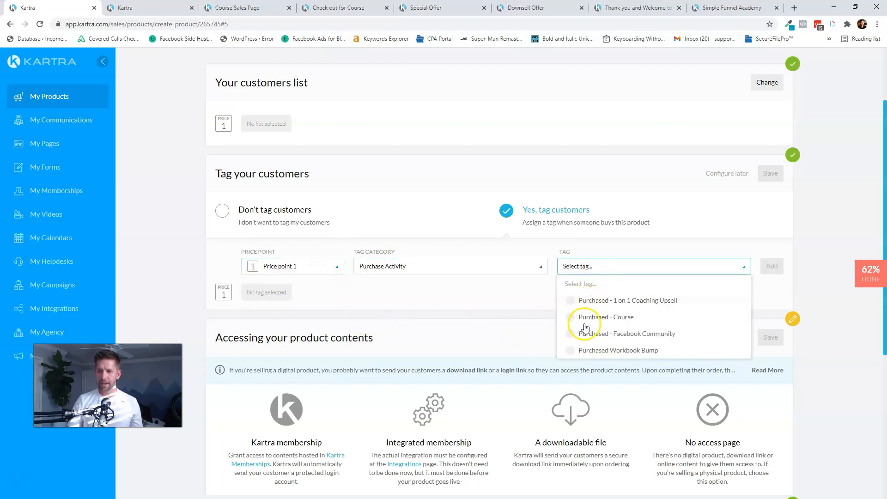
click(583, 350)
click(774, 267)
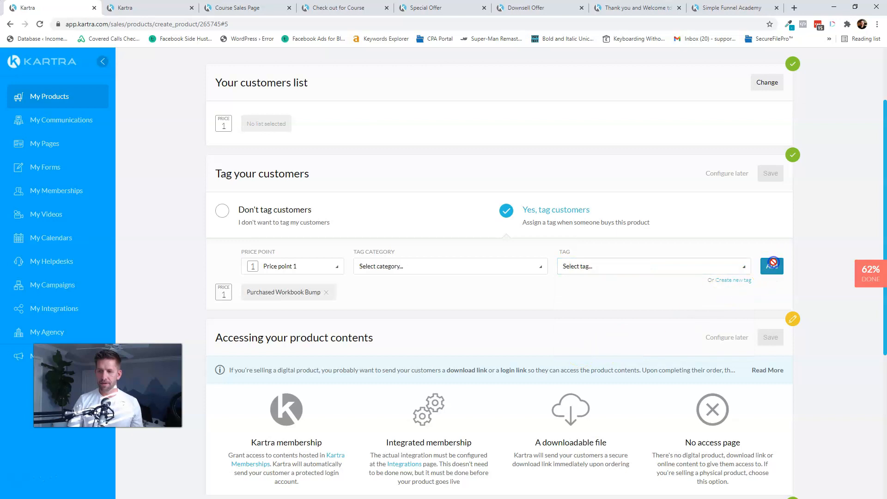
click(771, 174)
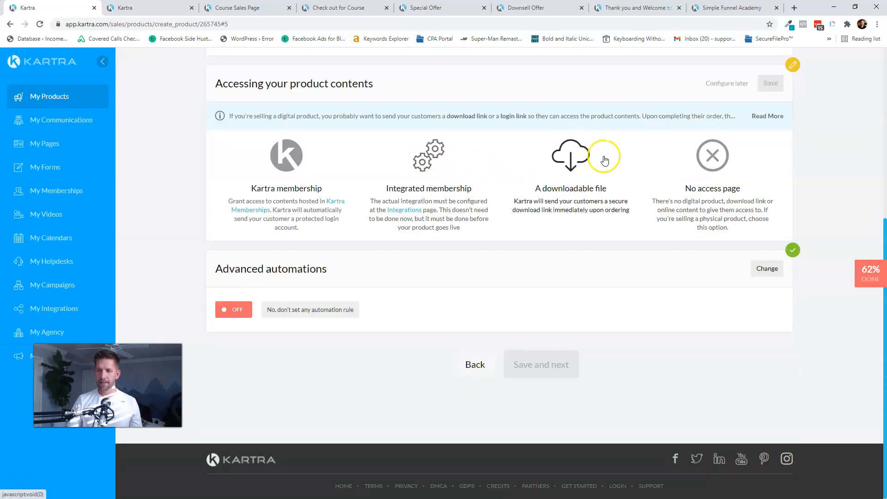
- Deliver Course-by-Number-Worksheets.pdf as the product's downloadable file and save the access settings
click(605, 161)
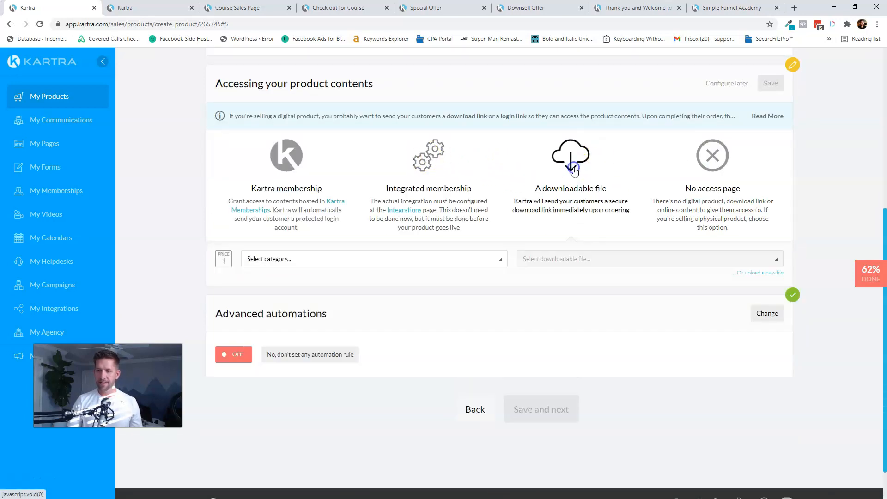
click(402, 261)
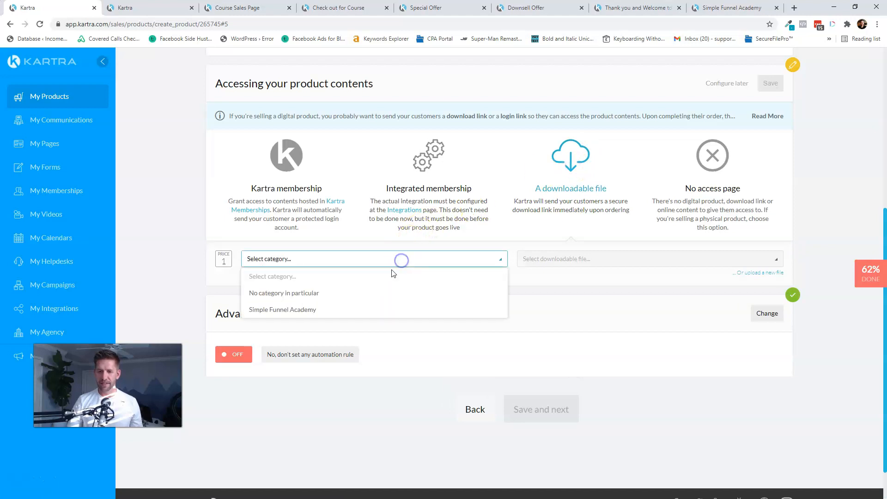
click(296, 309)
click(545, 262)
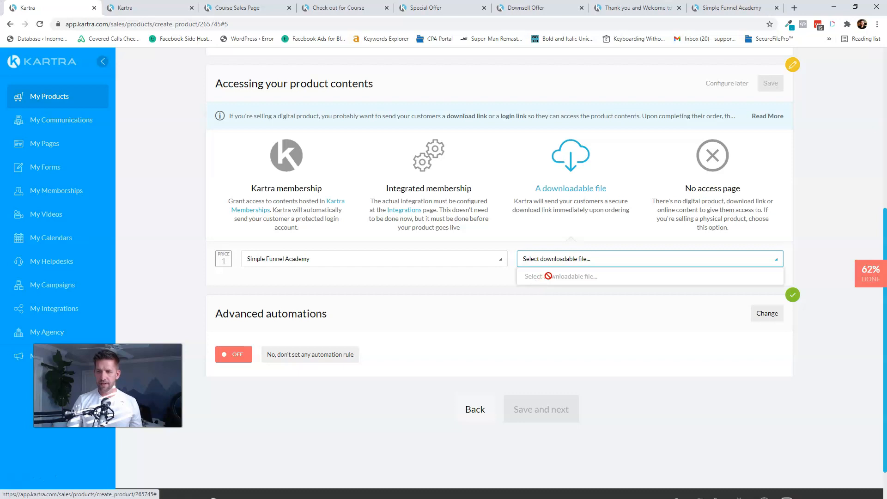
click(460, 274)
click(578, 259)
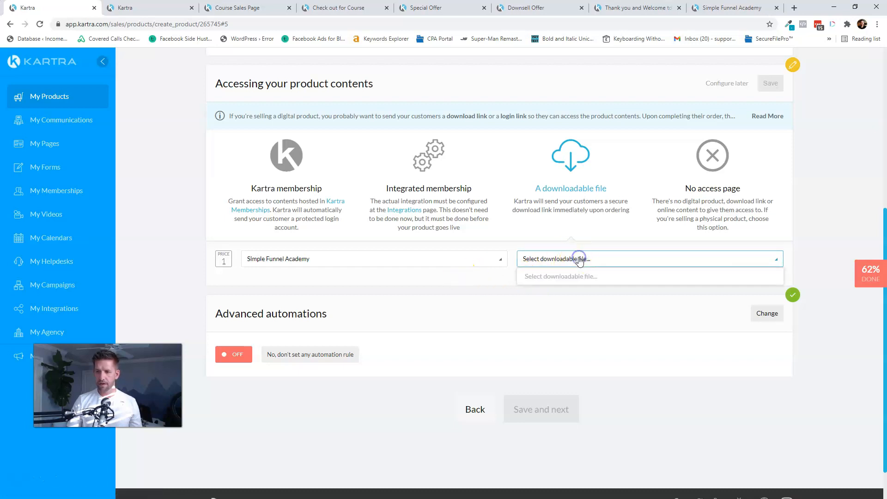
click(418, 255)
click(344, 292)
click(587, 266)
click(570, 293)
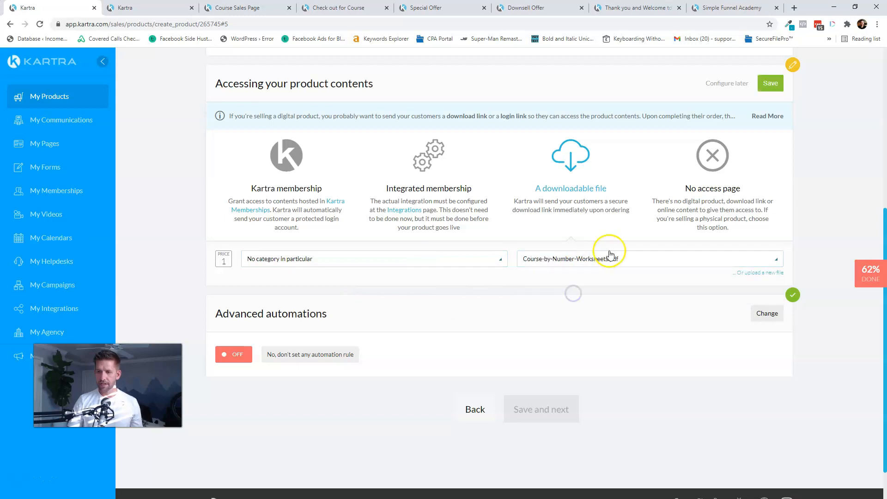
click(771, 83)
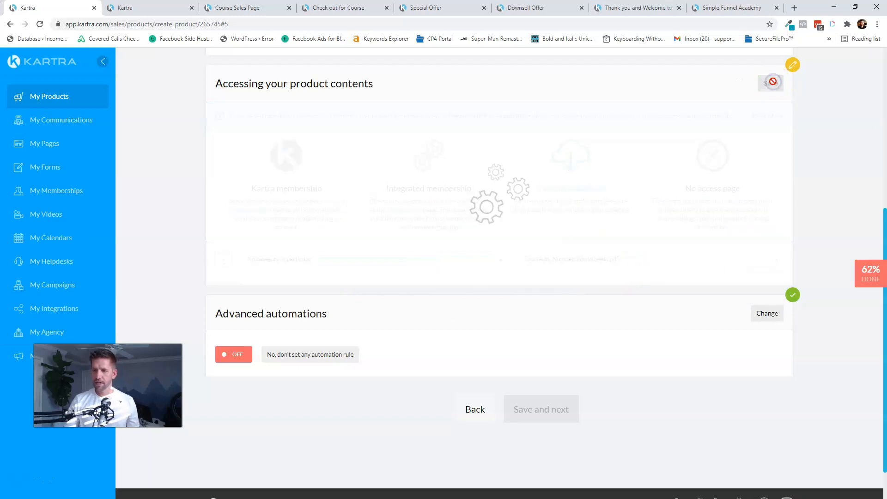
- Finish the product setup, select its tracking code, and go to the Course Sales Page editor
click(530, 360)
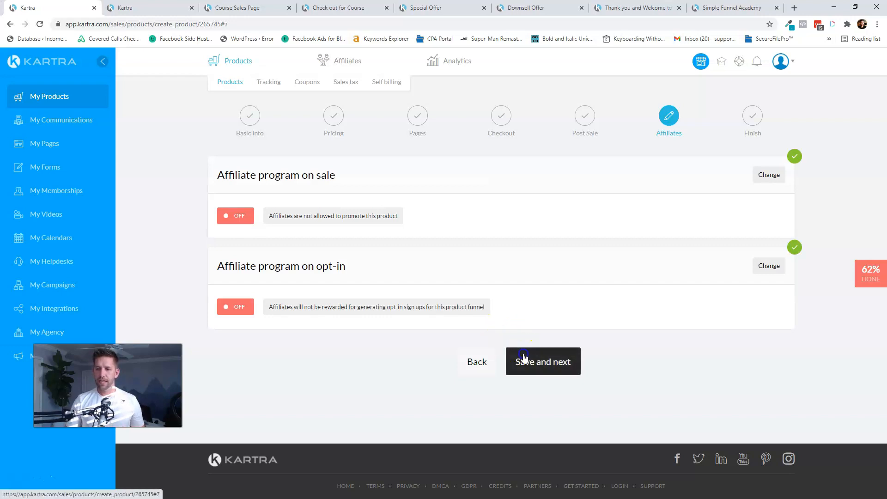
click(520, 362)
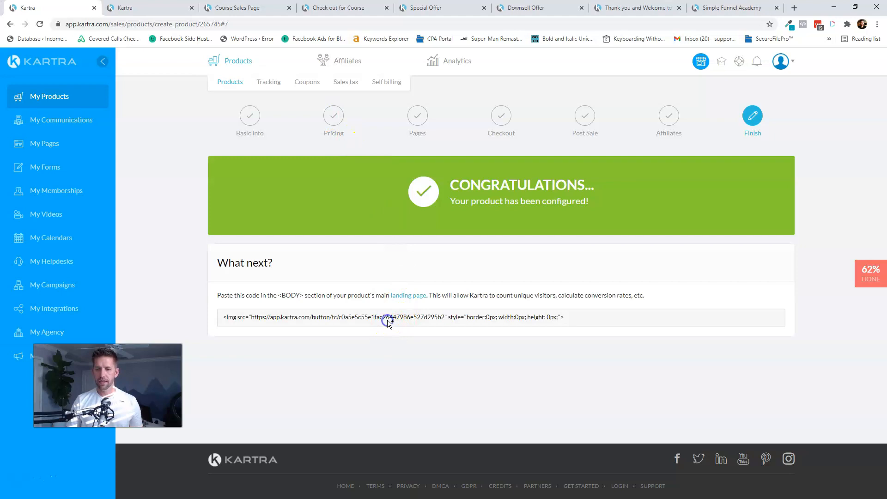
click(388, 320)
key(ctrl+c)
click(148, 7)
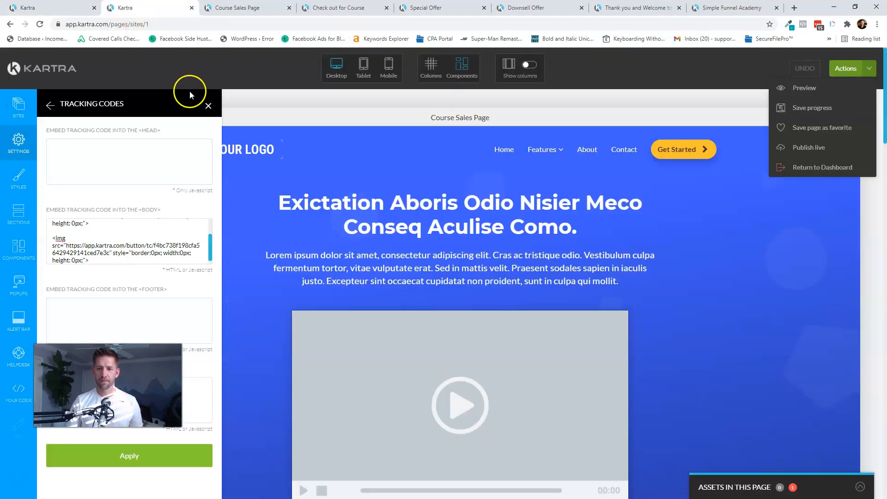
- Paste the bump product's tracking code after the existing BODY tracking code and apply it
click(106, 262)
key(Return)
key(Return)
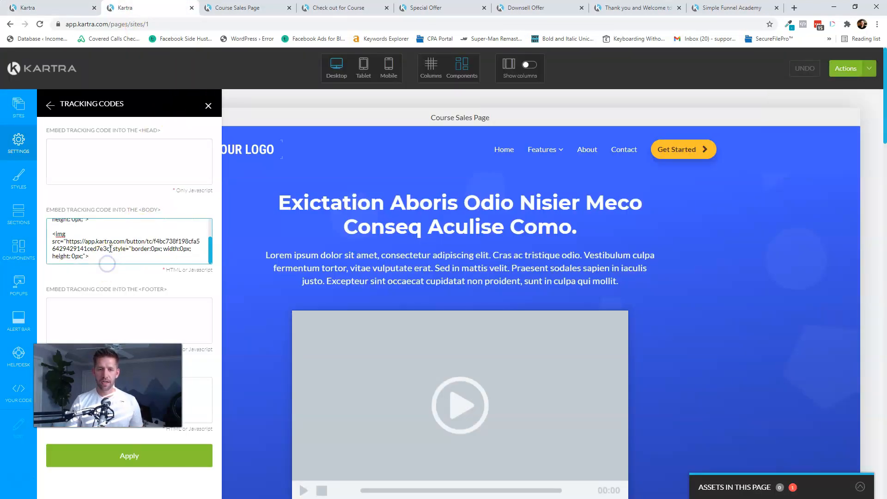
key(ctrl+v)
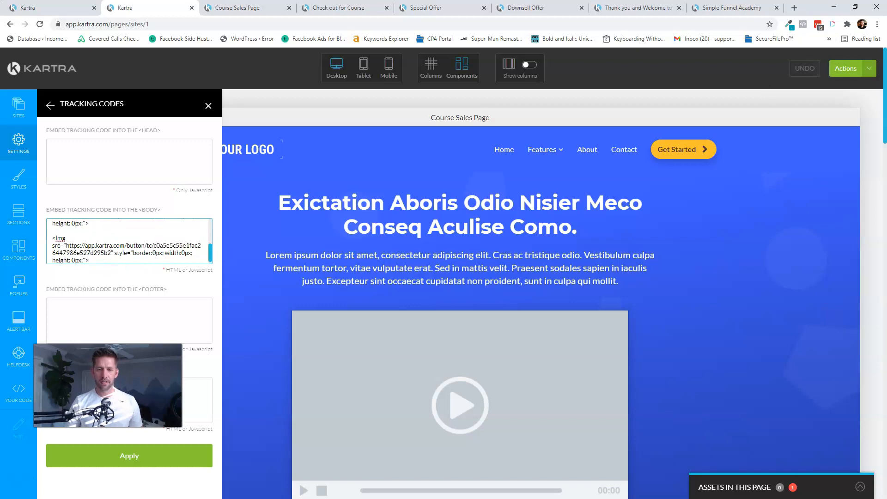
click(154, 458)
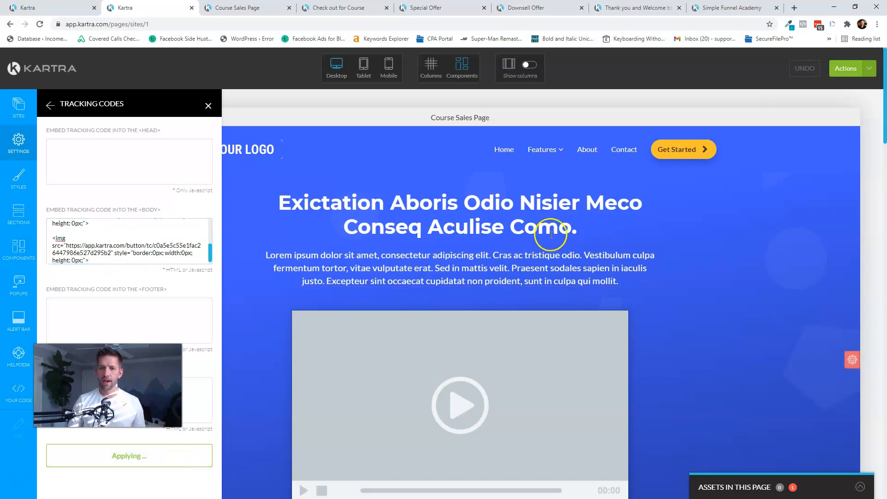
- Publish the Course Sales Page live and return to the product setup tab
click(847, 79)
click(809, 148)
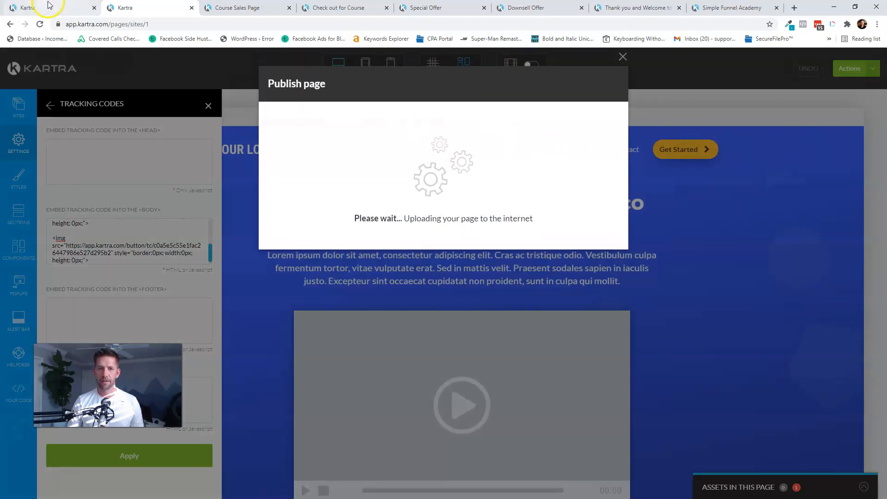
click(49, 6)
click(209, 209)
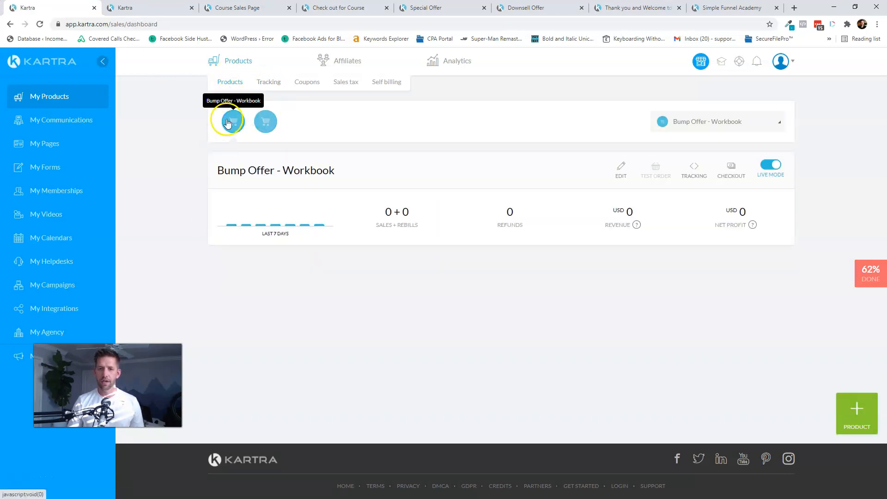
- Open the Simple Funnel Academy product for editing, keeping its name
click(707, 123)
click(678, 174)
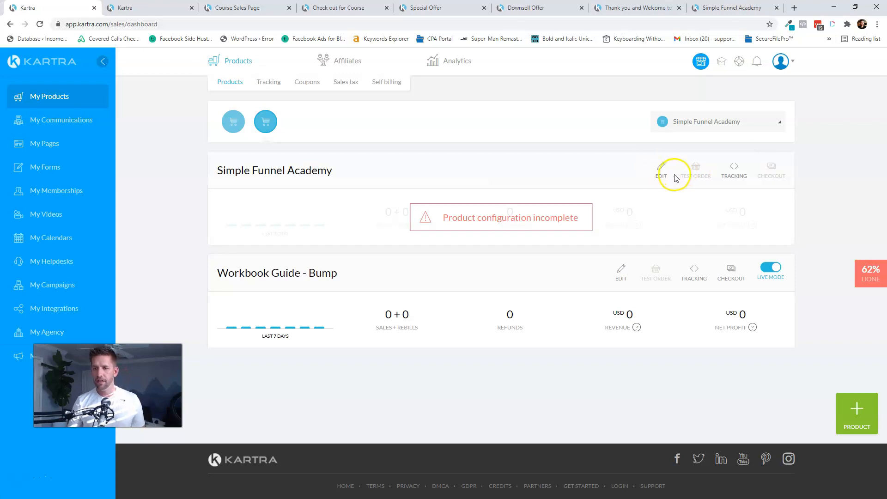
click(661, 172)
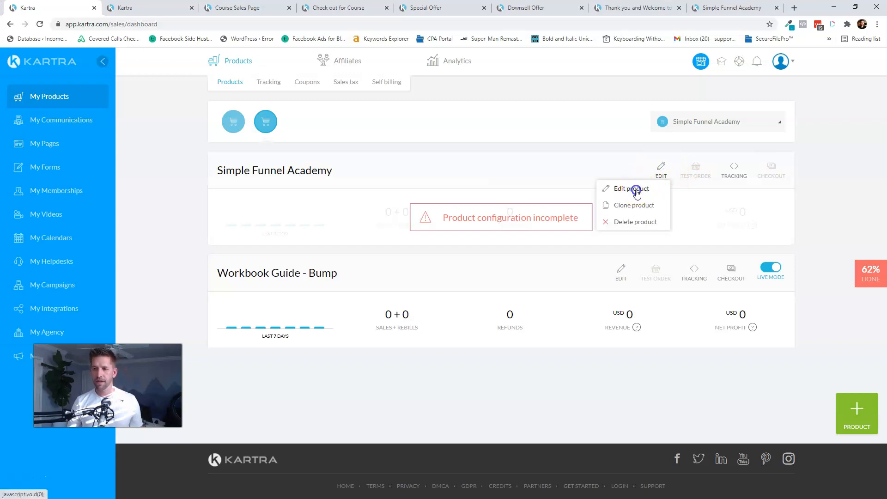
click(649, 189)
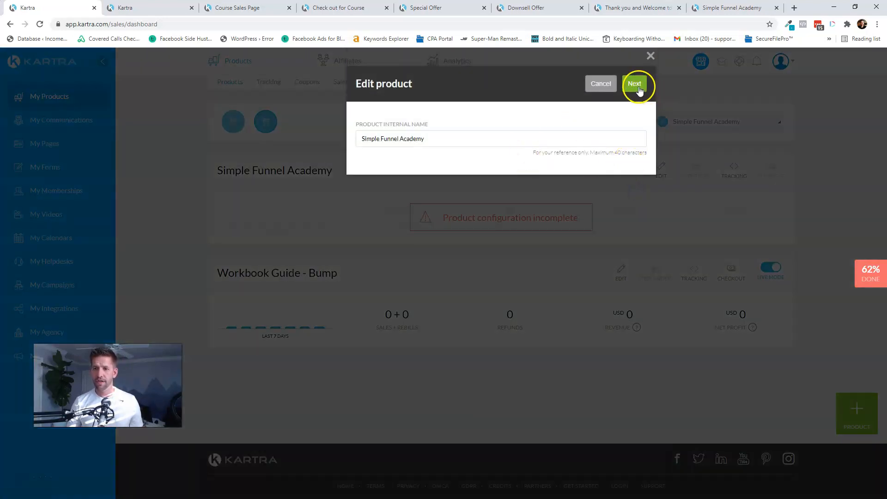
click(638, 87)
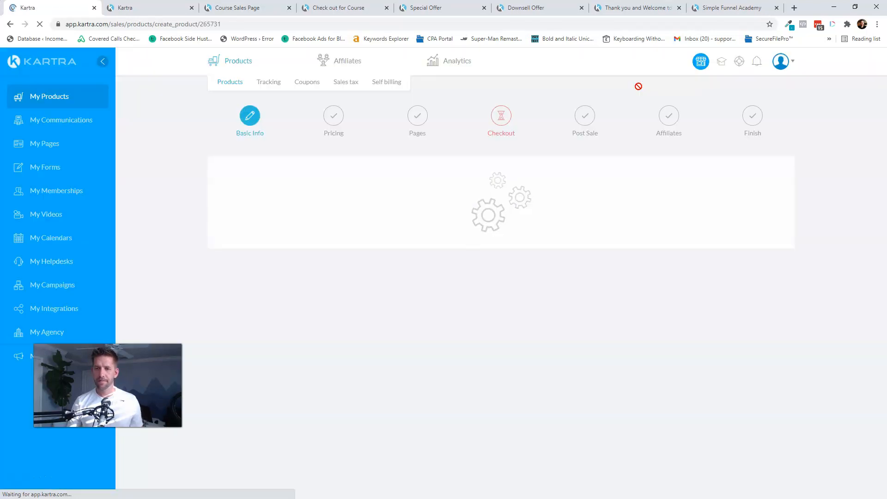
- Jump to the Checkout step by changing the address's step number to #4
click(251, 24)
text(//)
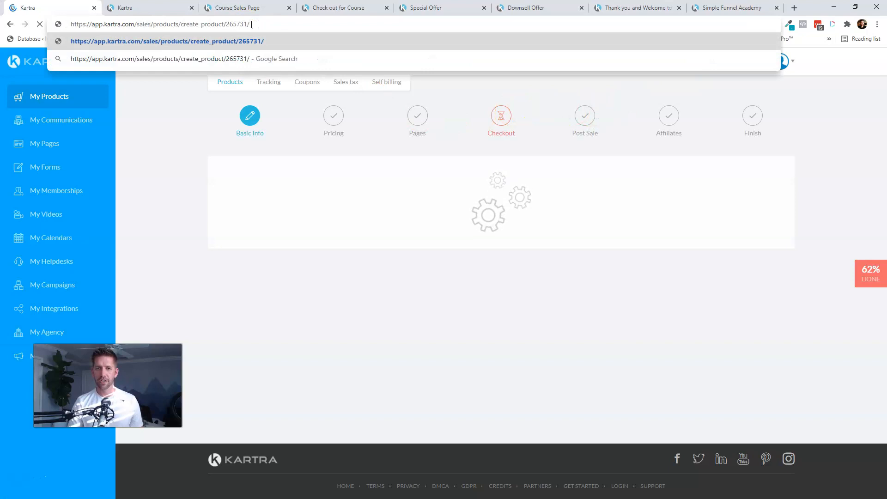
key(Return)
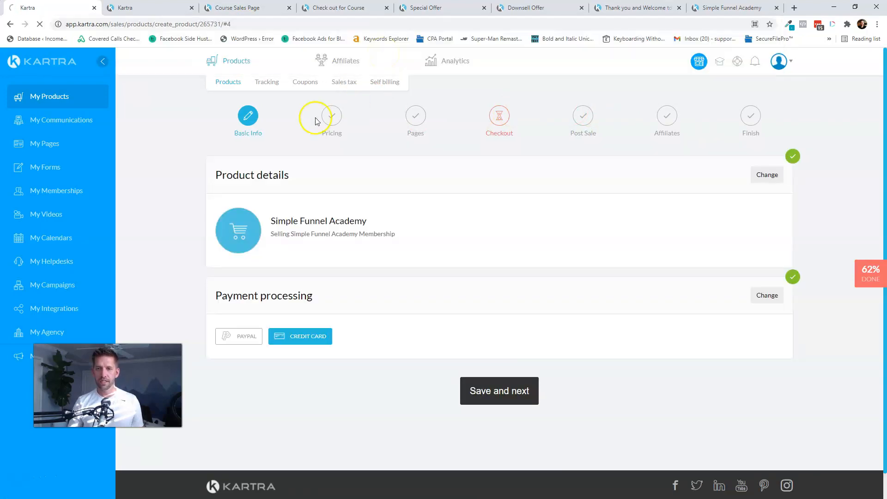
click(507, 122)
click(504, 132)
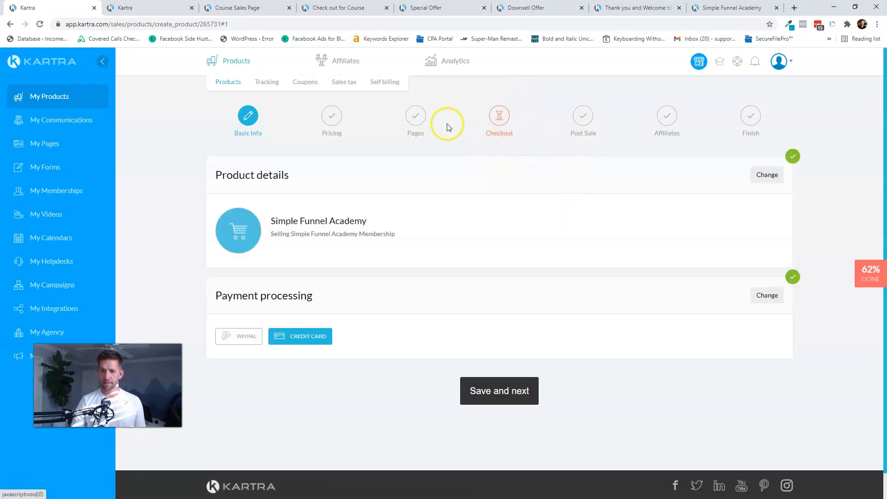
click(261, 23)
click(261, 24)
key(BackSpace)
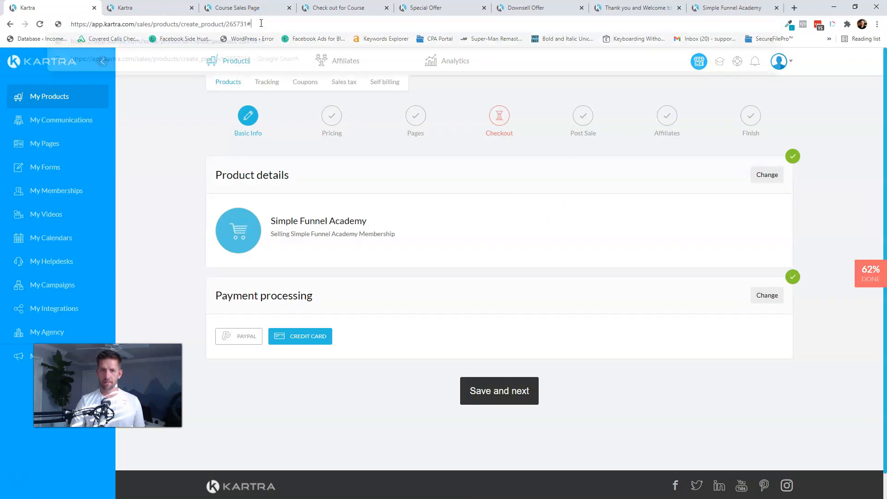
text(4)
key(Return)
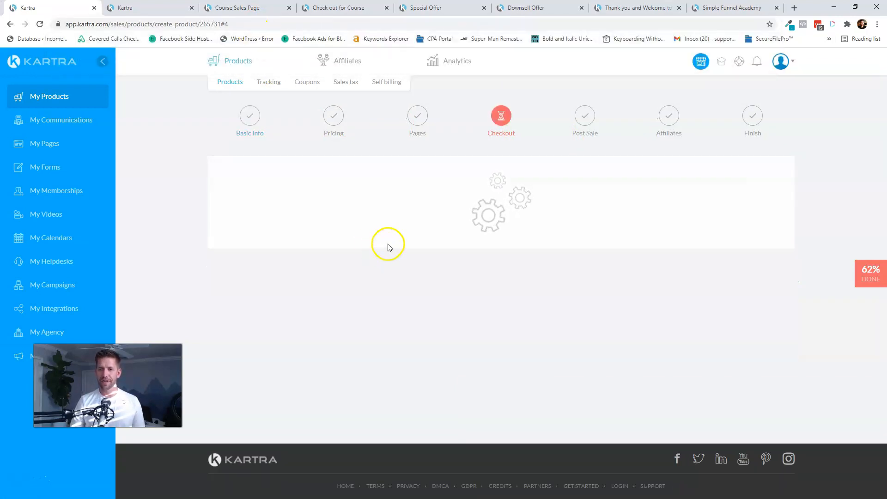
- Activate a bump offer on price point 1 using the Bump Offer - Workbook funnel, product and price point 1
scroll(390, 250, down, 10)
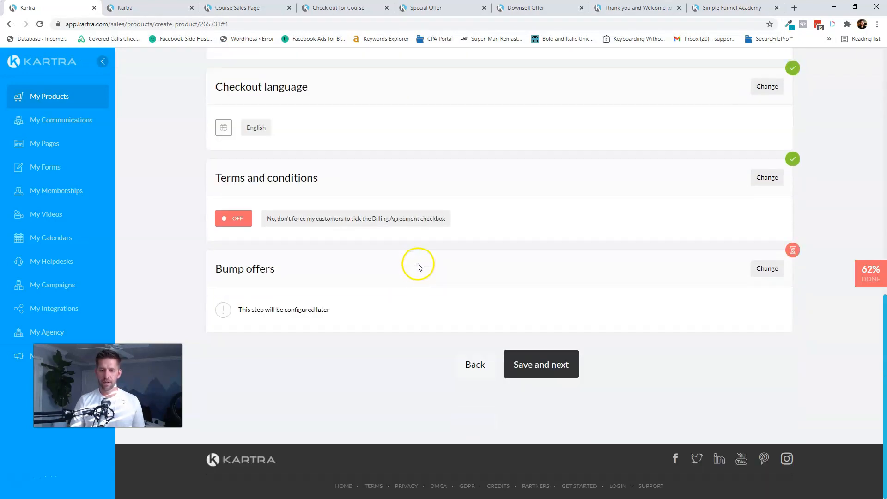
click(768, 268)
click(288, 342)
scroll(377, 353, down, 3)
click(771, 367)
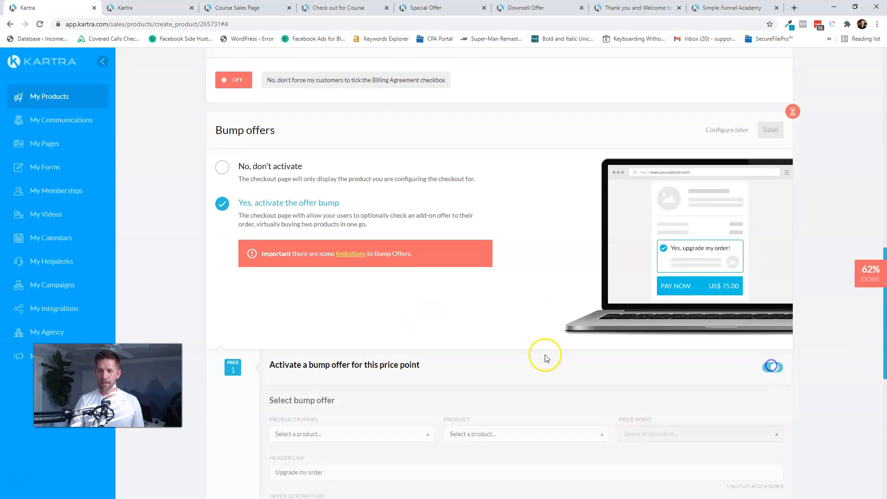
scroll(462, 360, down, 2)
click(359, 342)
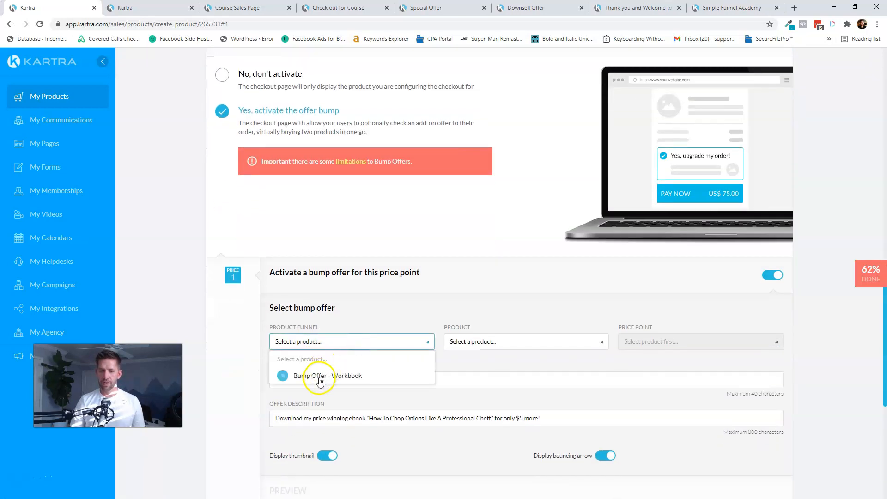
click(306, 378)
click(501, 342)
click(485, 373)
click(643, 346)
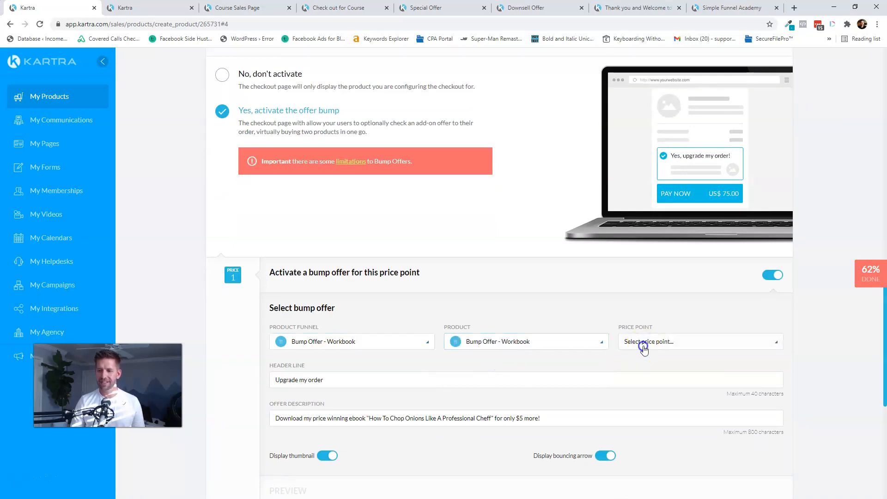
click(638, 373)
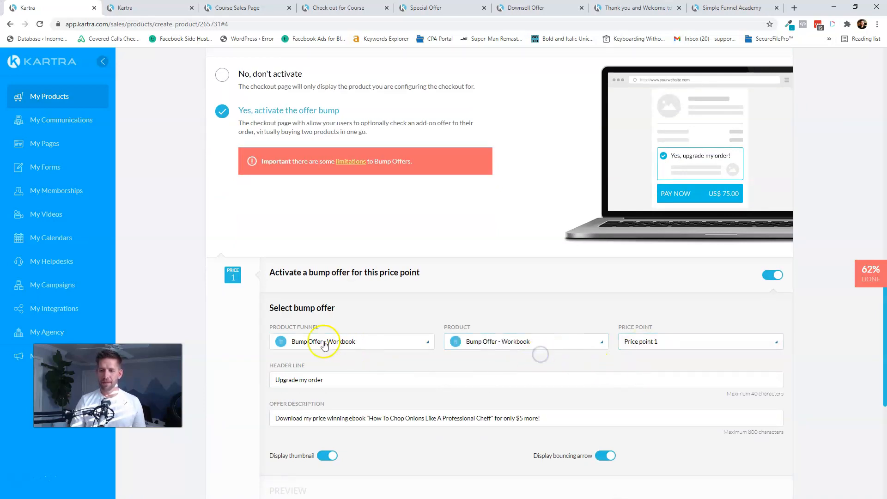
- Set the header line and description to 'Let this excellent workbook to track and grow your results'
scroll(401, 308, down, 2)
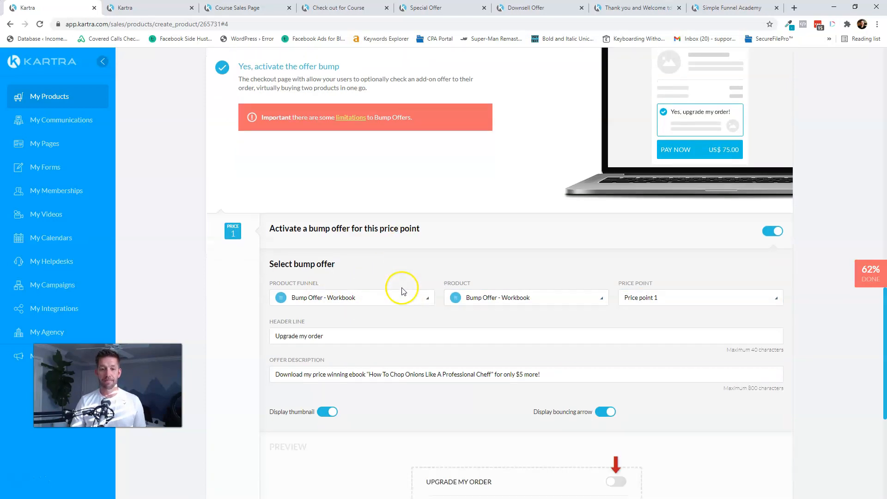
click(348, 291)
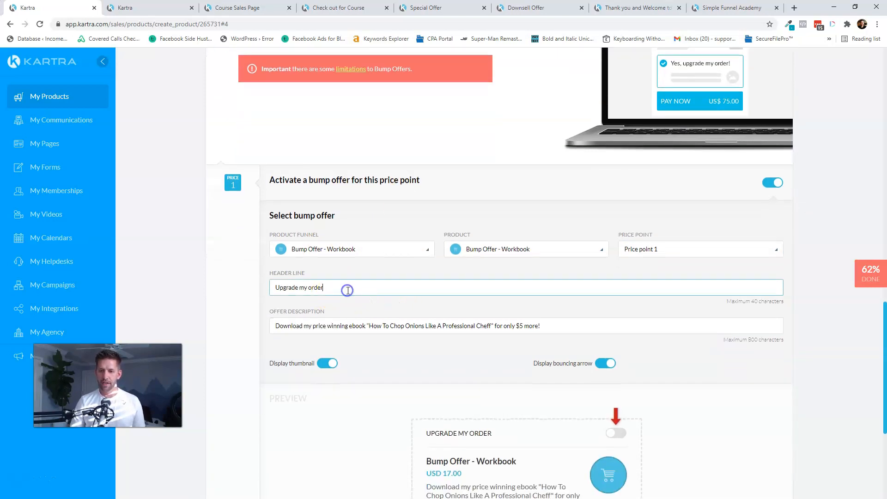
scroll(572, 331, down, 3)
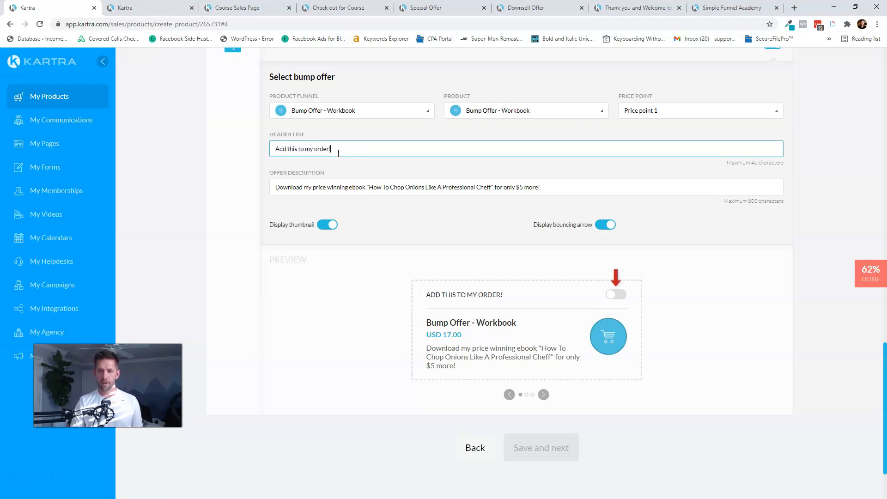
click(520, 185)
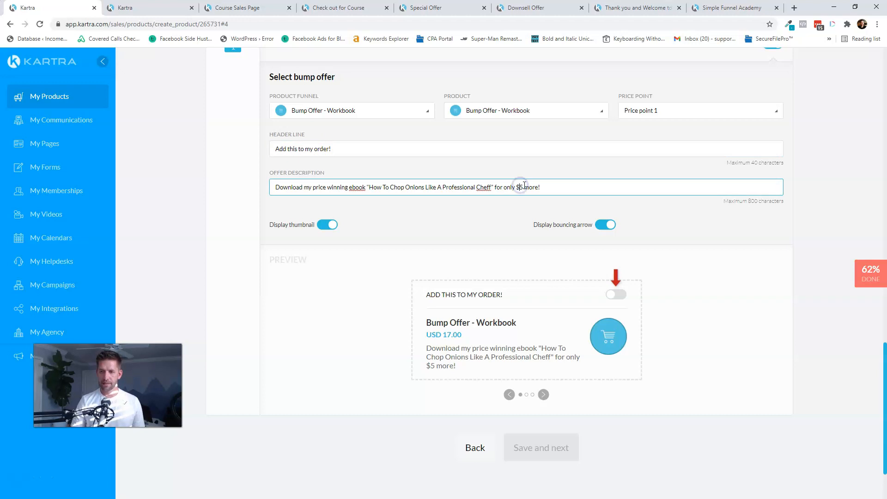
drag(498, 187, 179, 193)
text(L)
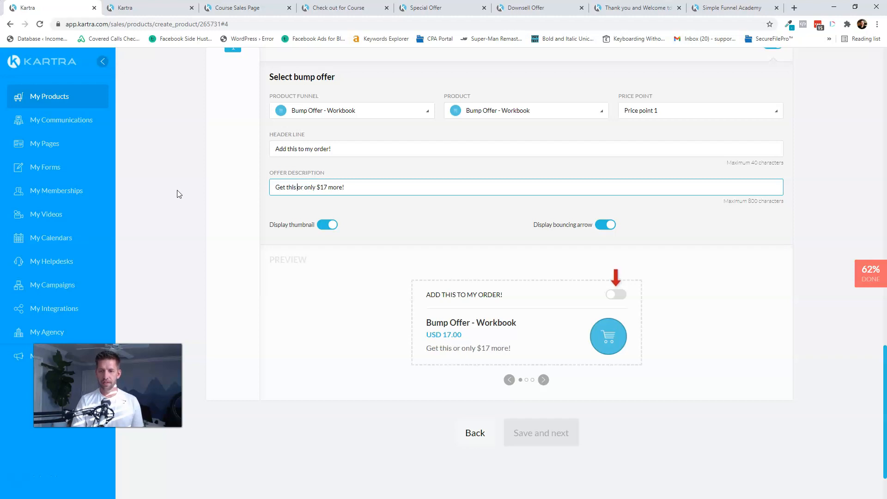
text(et this excellent work)
text(book to track and grow your re)
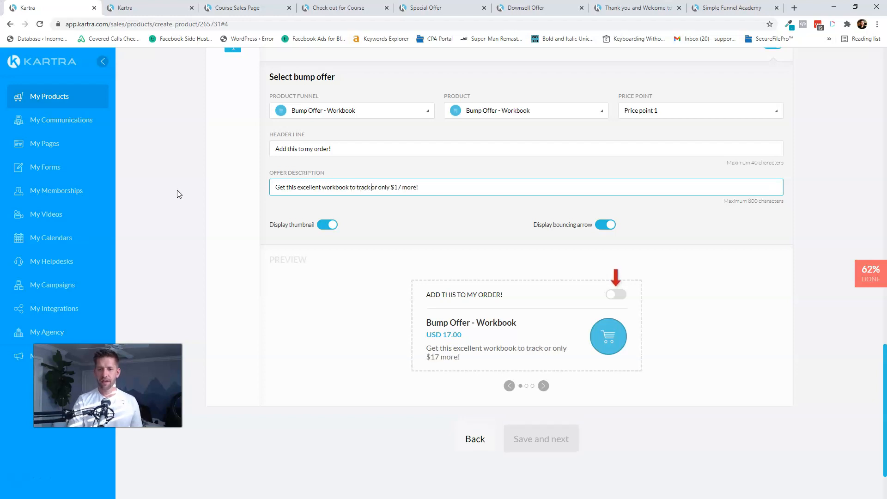
text(sults f)
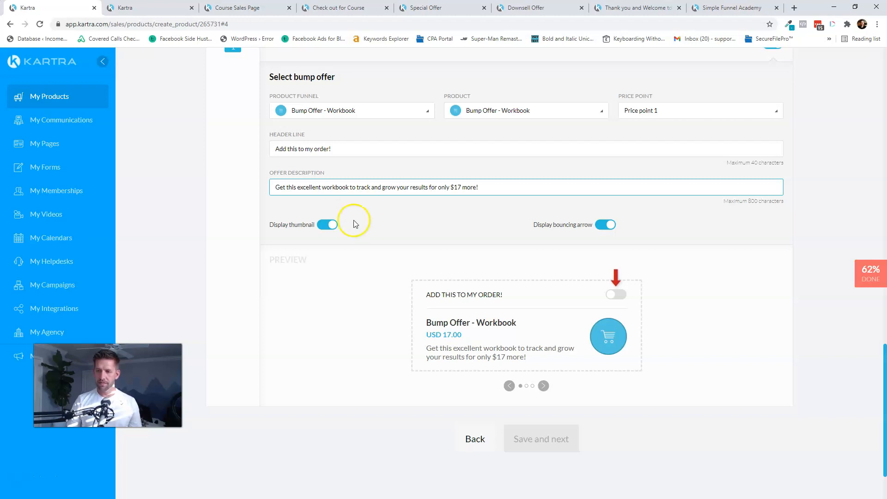
- Turn off the bump offer's product thumbnail
click(606, 225)
click(606, 225)
click(334, 225)
click(334, 225)
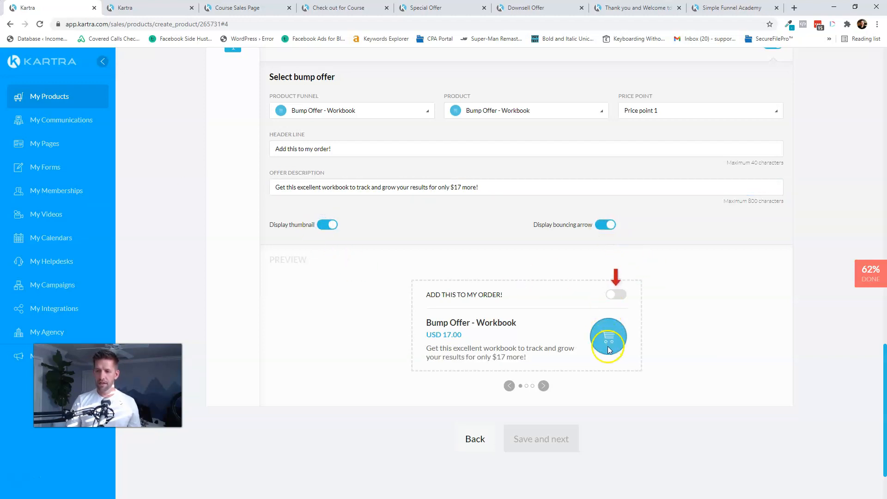
scroll(610, 335, down, 2)
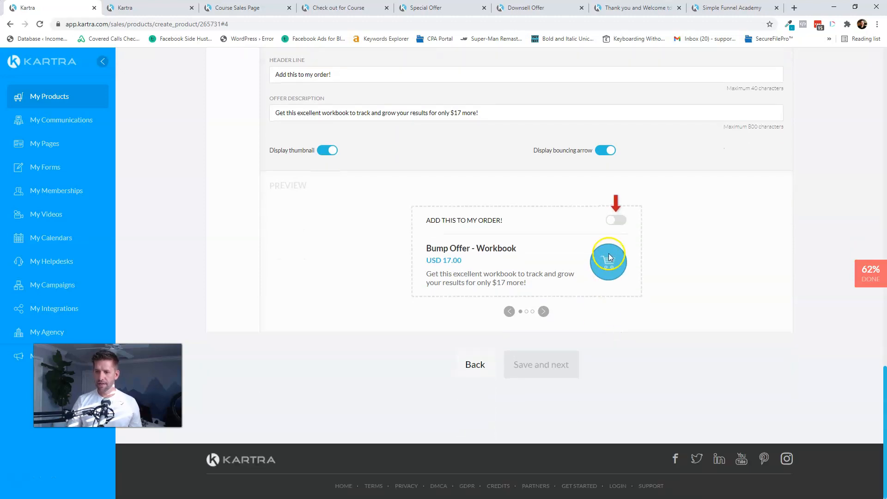
click(326, 150)
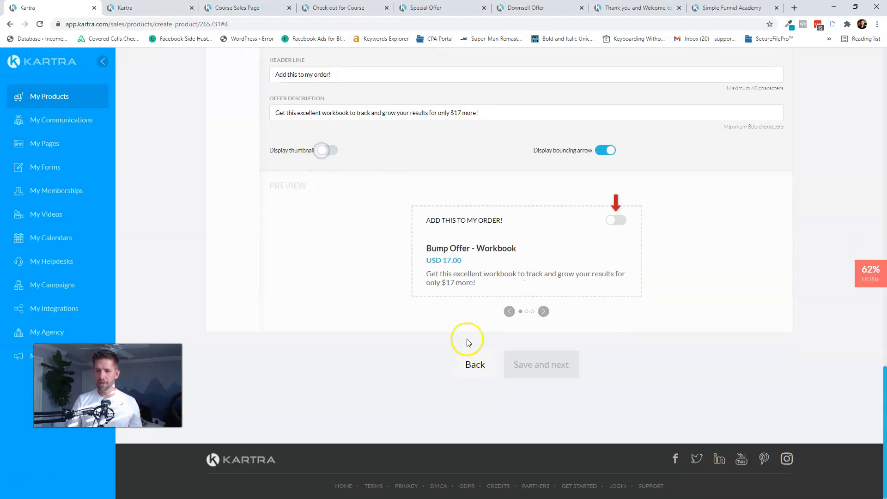
scroll(564, 320, up, 9)
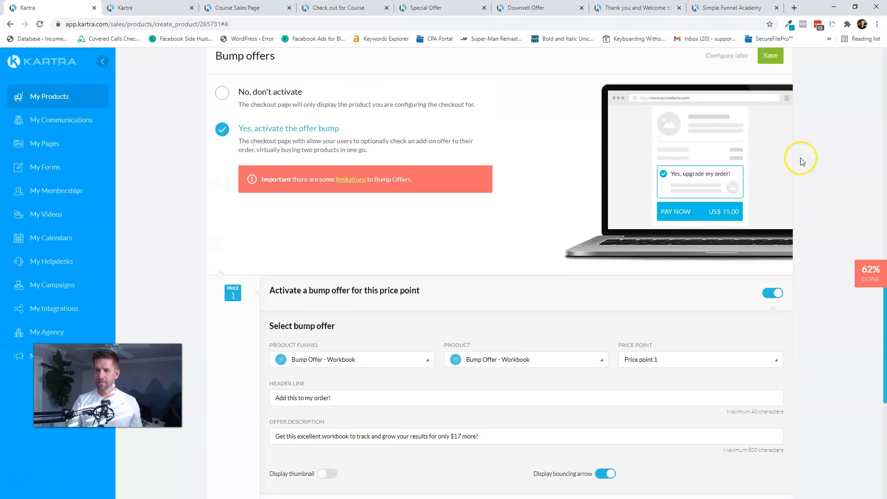
- Save the bump offer settings and the Checkout step
click(778, 64)
scroll(598, 333, up, 7)
scroll(600, 333, down, 6)
click(535, 358)
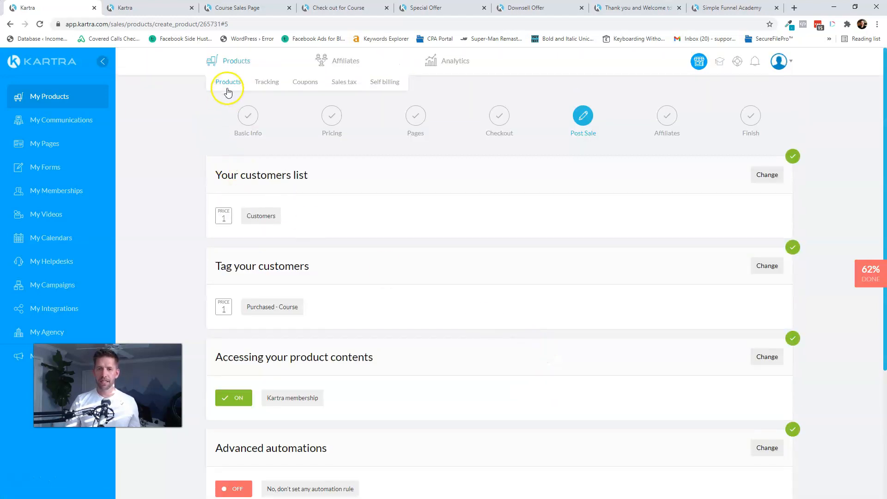
- Show the Simple Funnel Academy funnel's products on the dashboard, checking the OneNote value ladder
click(228, 92)
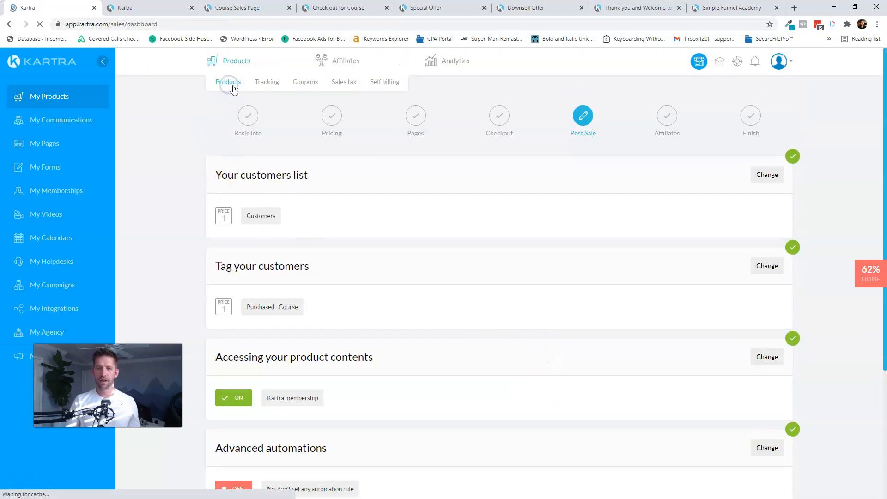
click(229, 132)
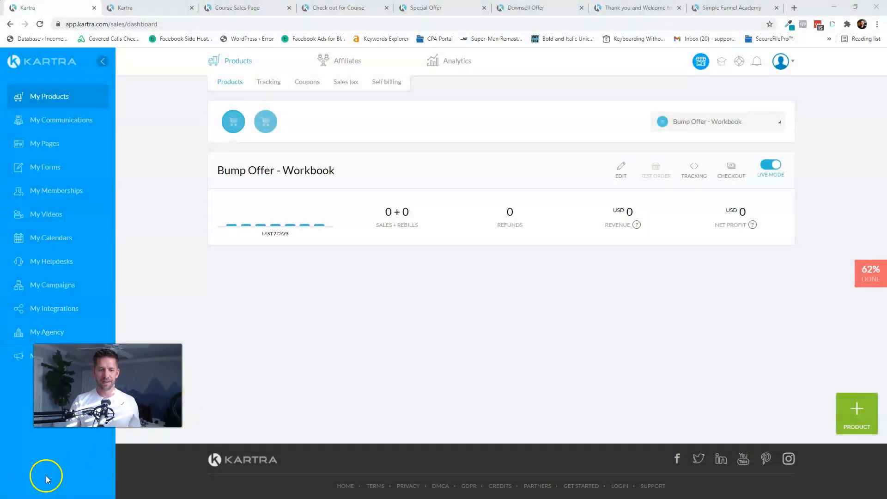
click(263, 124)
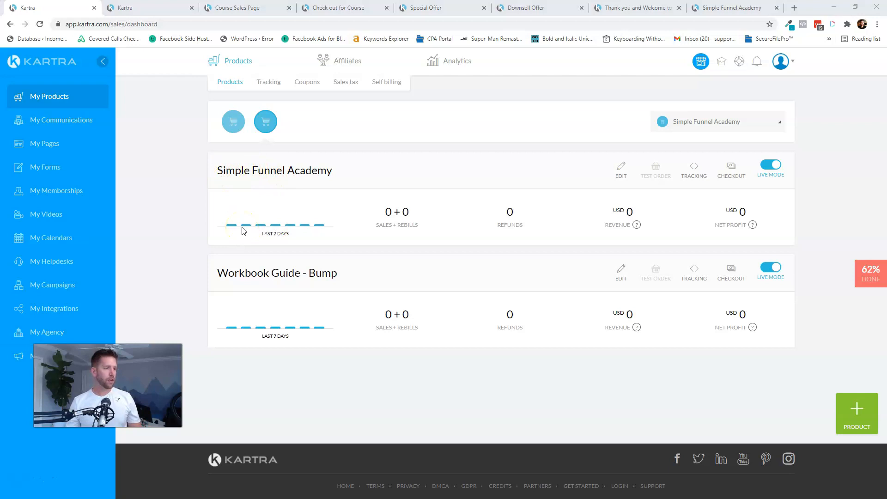
key(alt+Tab)
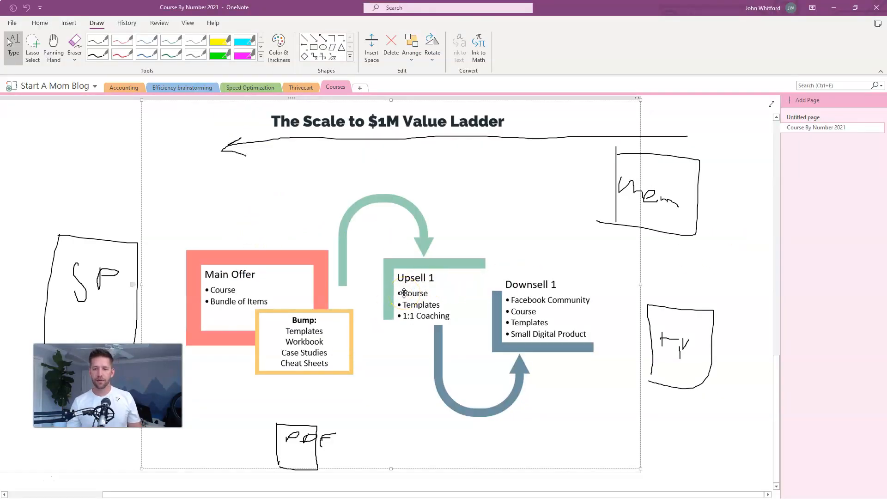
key(alt+Tab)
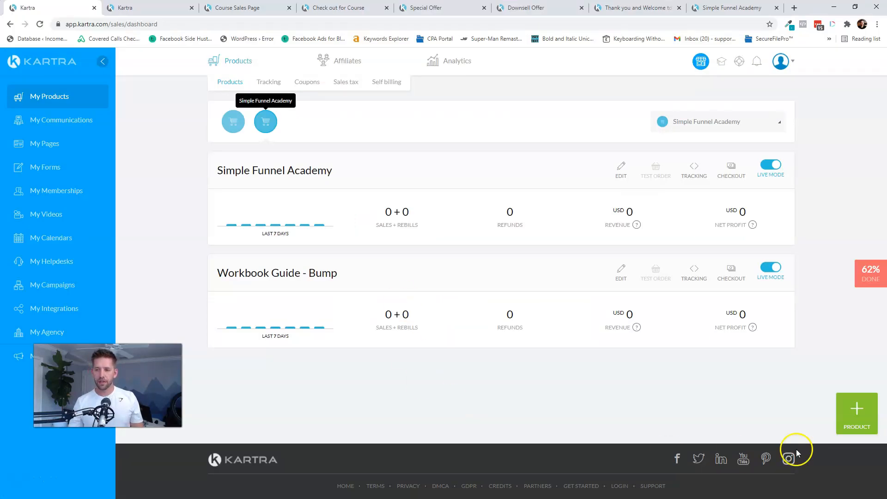
- Create the upsell product '1 on 1 coaching' in the Simple Funnel Academy funnel
click(855, 413)
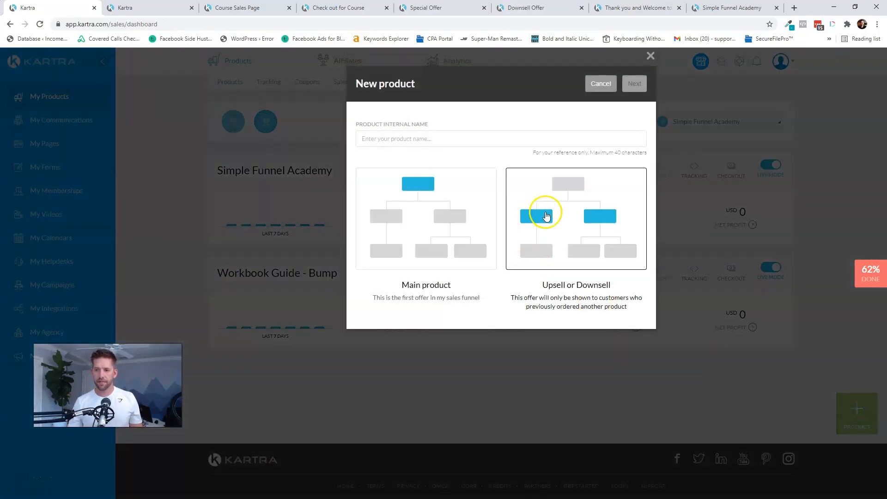
click(546, 217)
click(441, 140)
text(o)
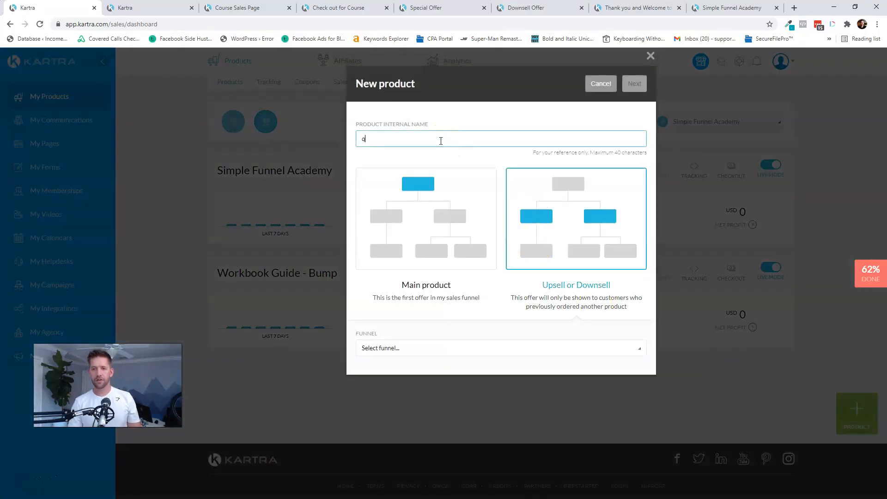
text(1 on 1 coaching)
click(505, 352)
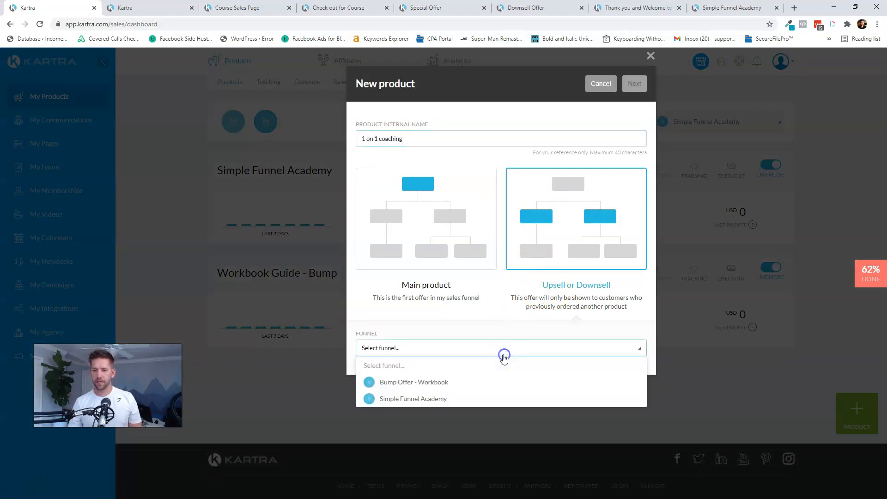
click(397, 401)
click(636, 84)
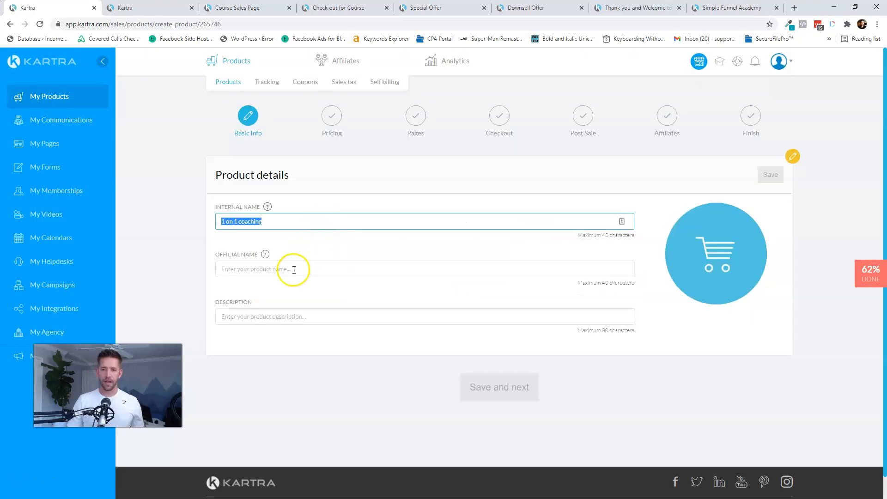
- Use the product name as official name and description, save, and continue to pricing
click(291, 269)
text(1 on 1 coaching)
click(304, 317)
text(1 on 1 coaching)
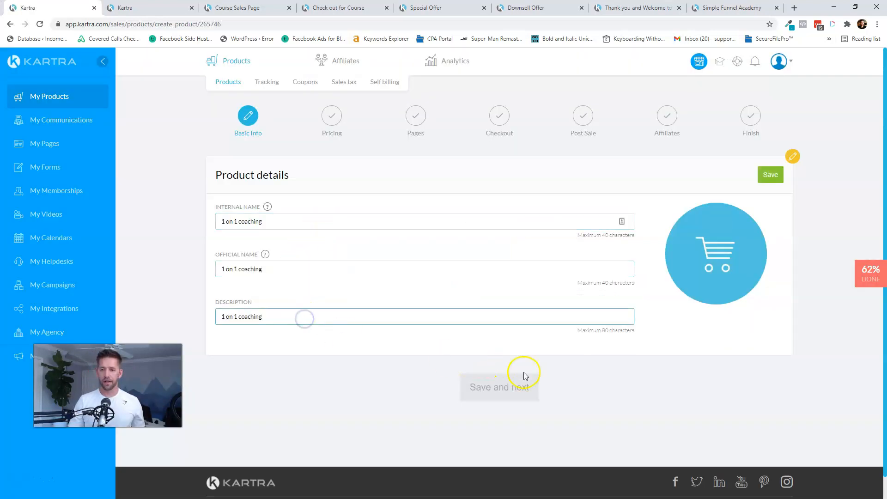
click(770, 175)
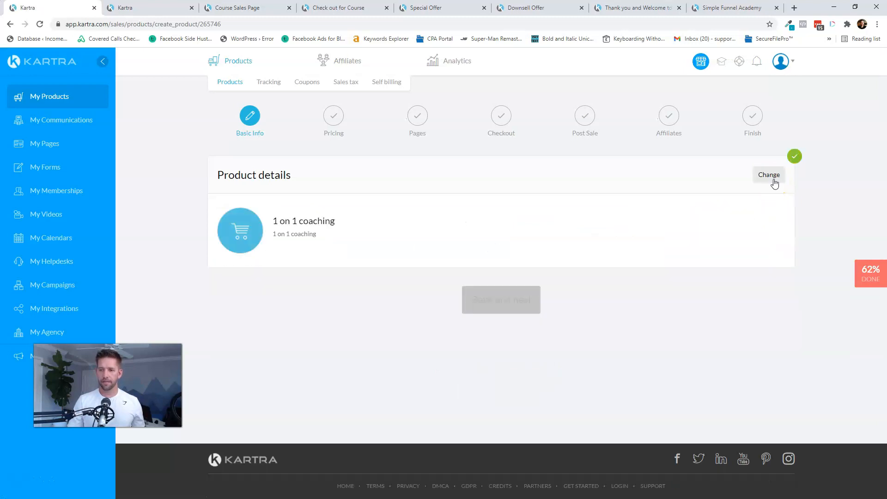
click(509, 301)
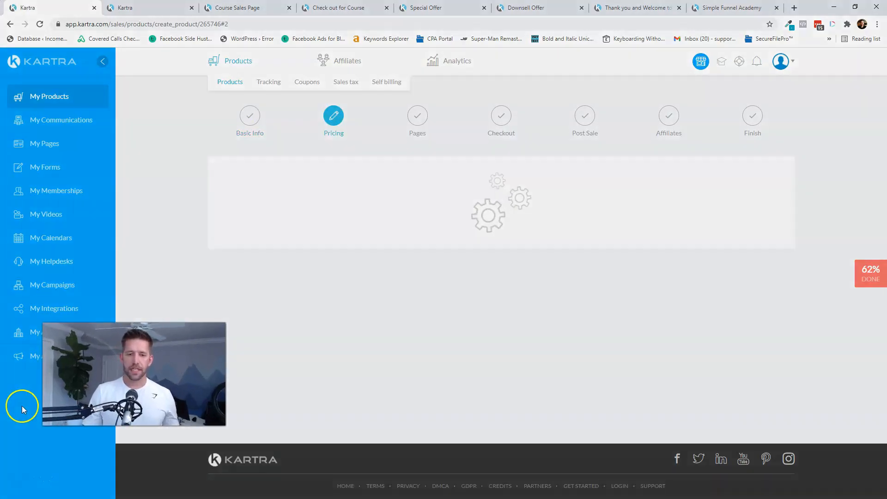
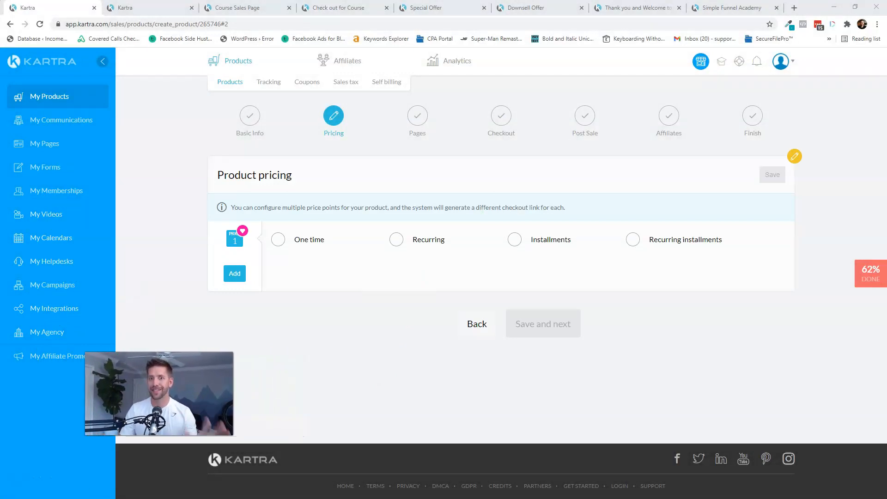
- Add a one-time 'One Hour of Consulting' price of USD 67, save, and continue to the Thank-You Page step
click(278, 240)
click(330, 286)
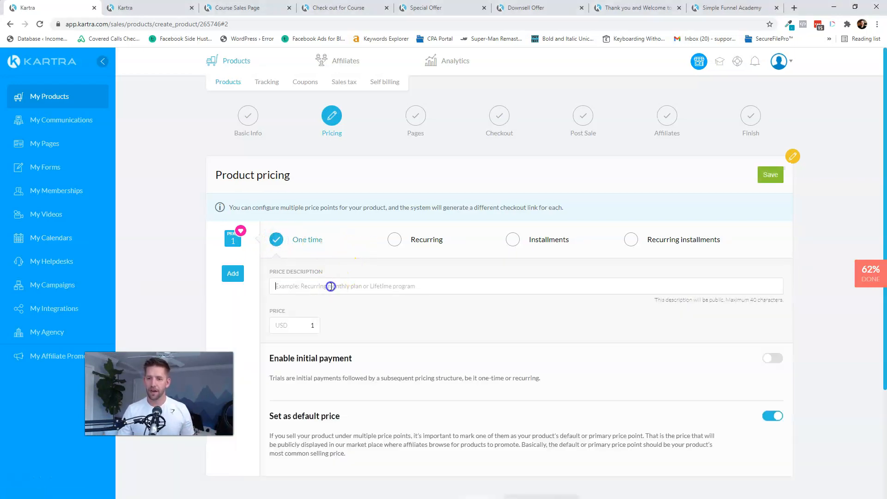
text(One Hour of Con)
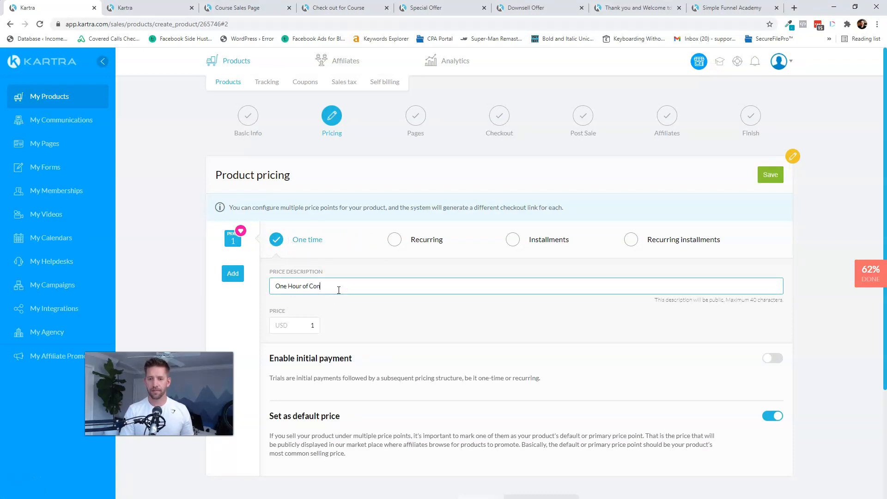
click(310, 328)
click(480, 322)
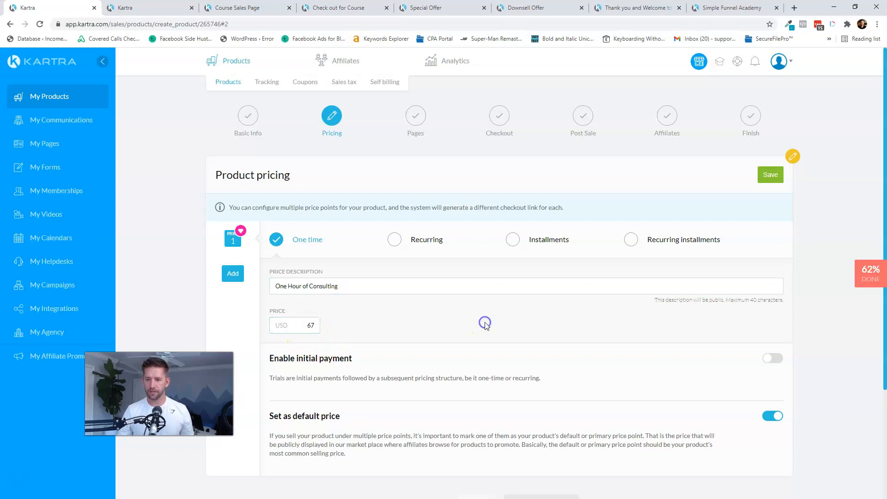
scroll(493, 321, down, 2)
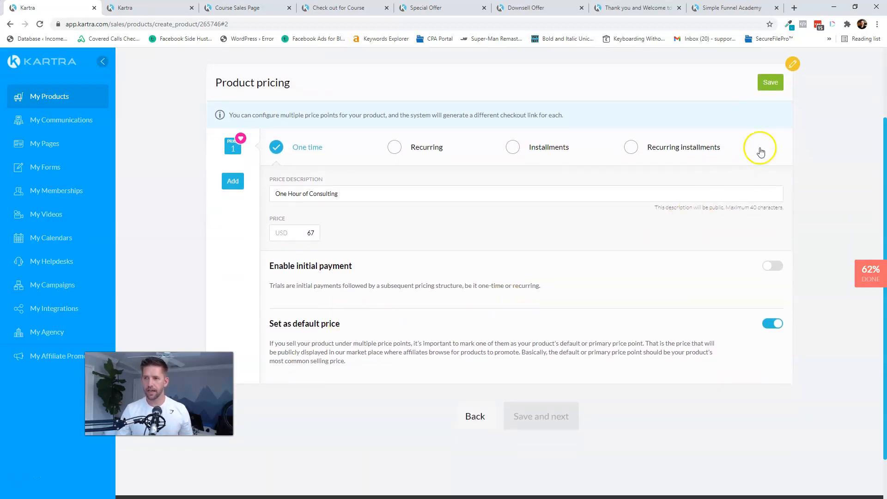
click(765, 83)
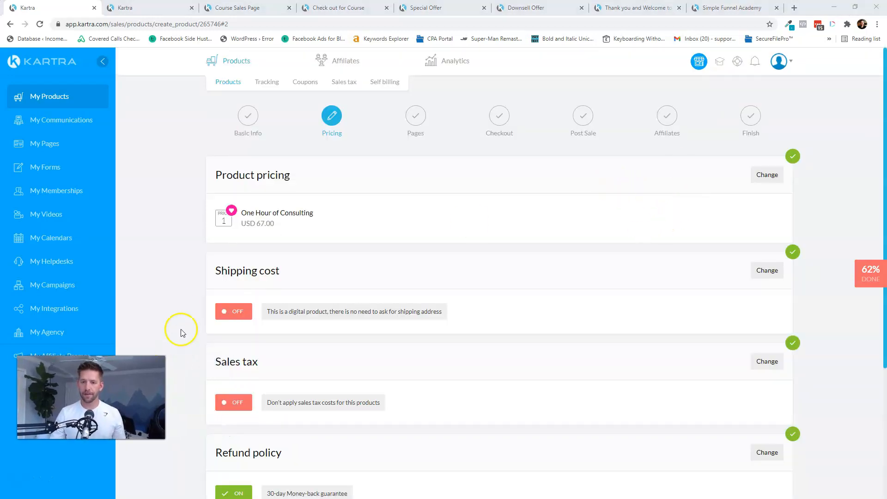
scroll(182, 323, down, 2)
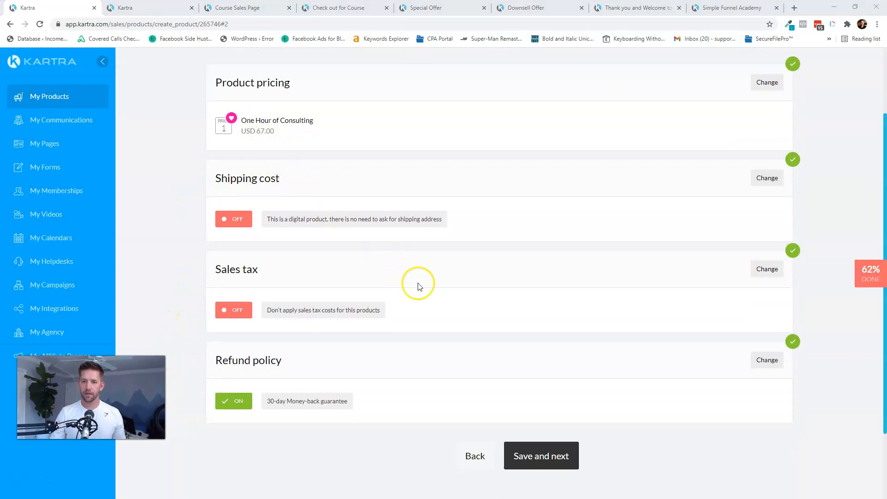
click(529, 457)
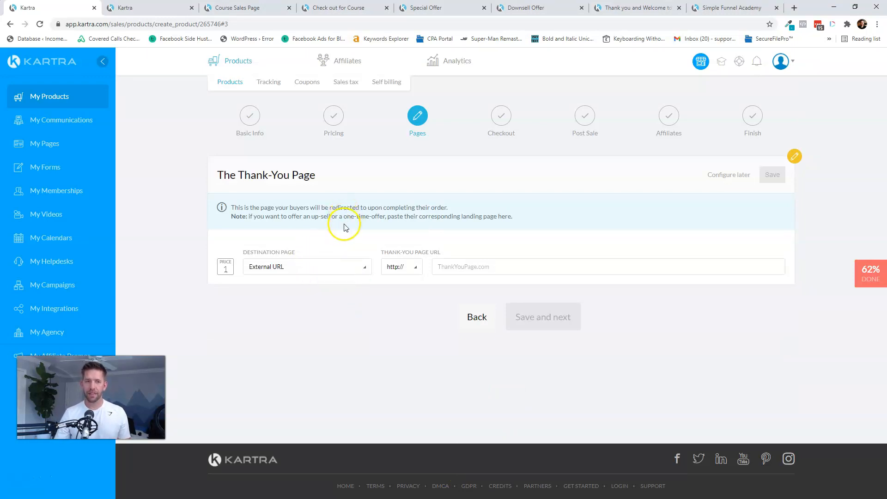
key(alt+Tab)
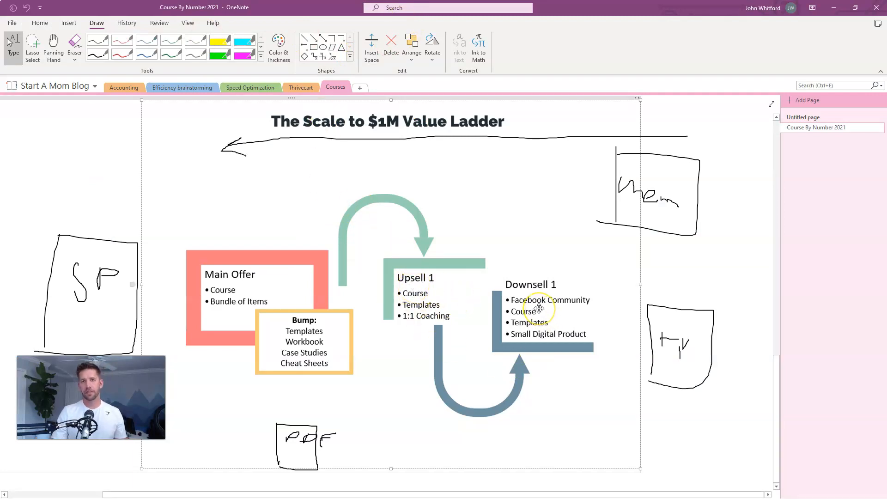
- With the black pen, draw an ink curve from above Downsell 1 to the right-hand sketched box
click(98, 54)
drag(558, 237, 653, 309)
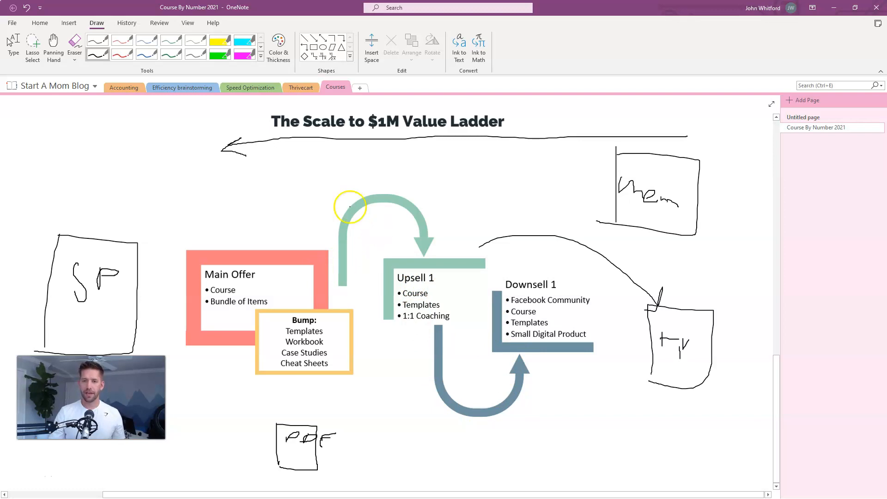
- Send buyers to the 'Thank you and Welcome to course' page on Simple Funnel Academy, save, and continue
key(alt)
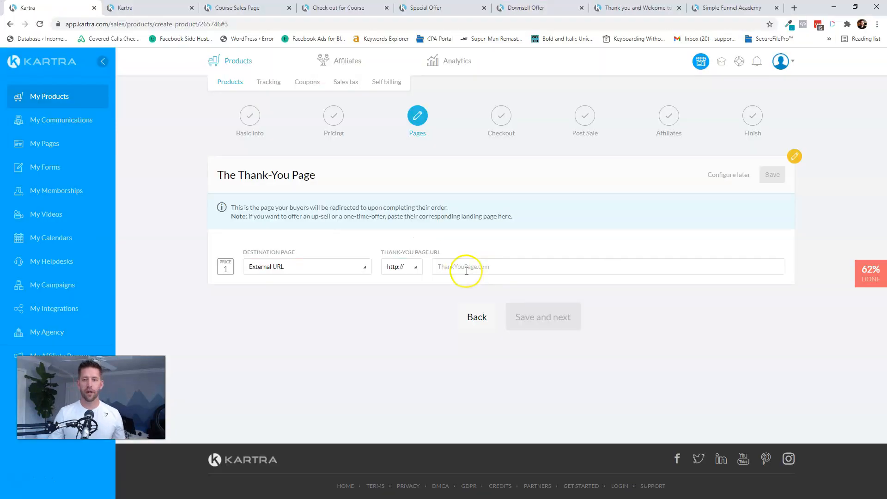
click(349, 264)
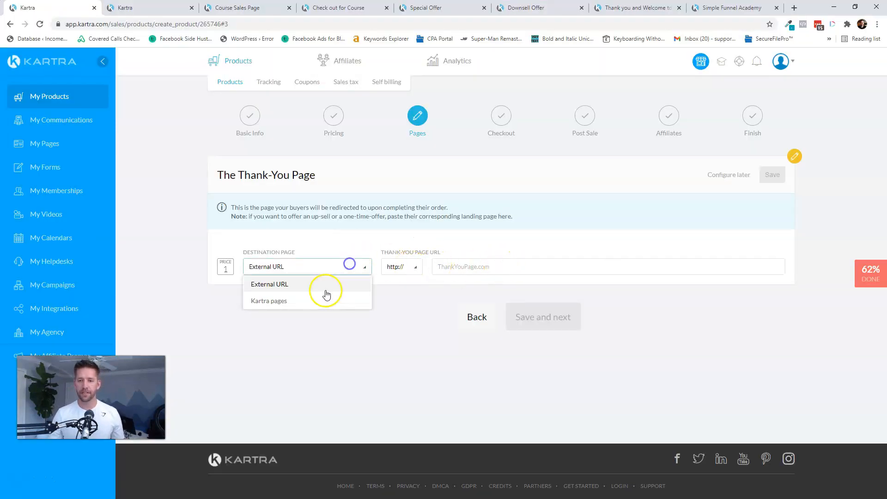
click(294, 300)
click(412, 268)
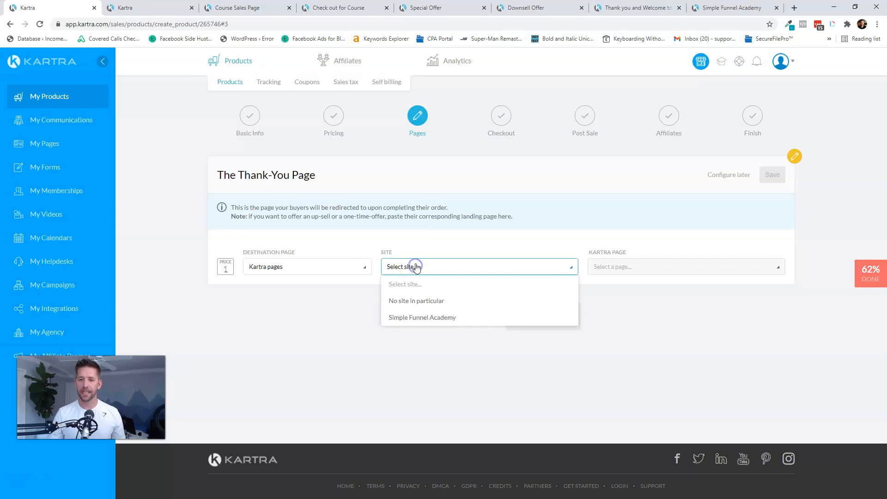
click(411, 315)
click(669, 269)
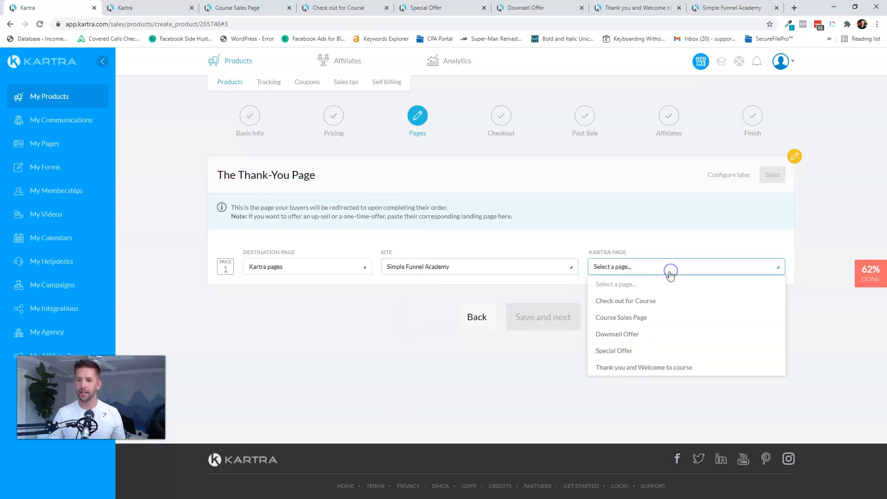
click(617, 368)
click(773, 175)
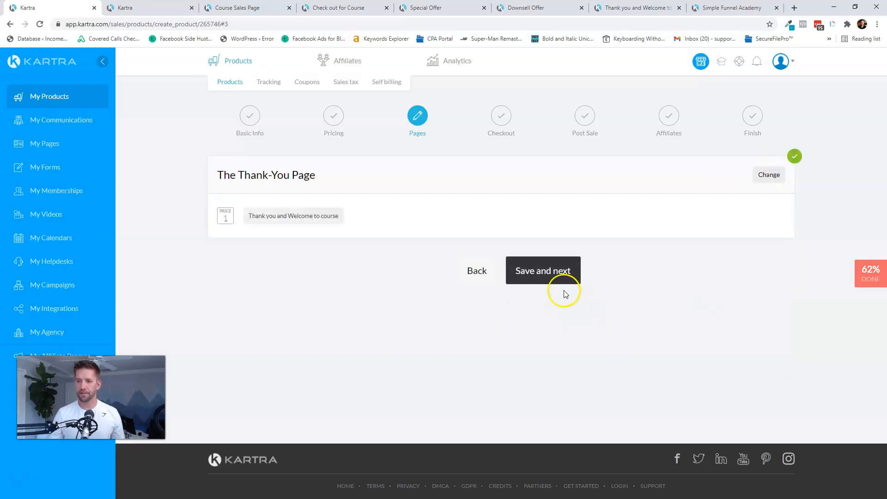
click(561, 272)
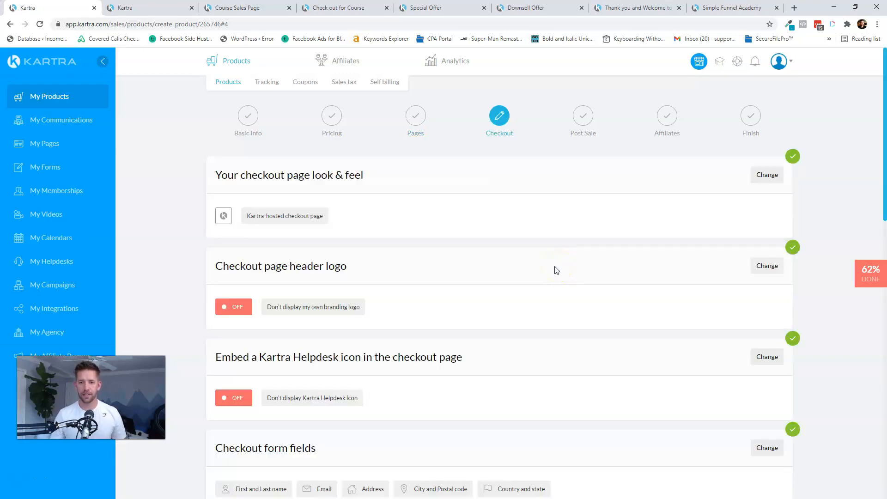
- Enable express checkout with straight-through payments, save, and continue to the Post Sale step
scroll(557, 270, down, 5)
scroll(595, 248, down, 4)
drag(216, 169, 334, 170)
click(336, 169)
click(767, 168)
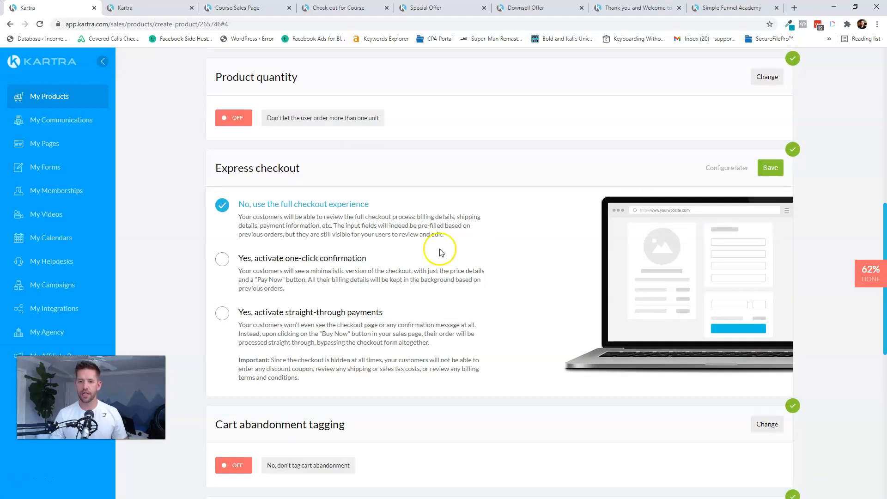
click(280, 314)
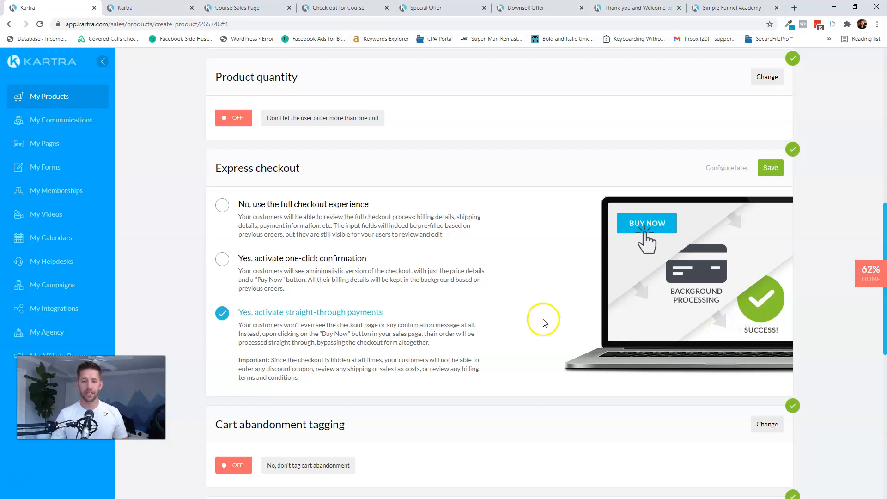
click(770, 167)
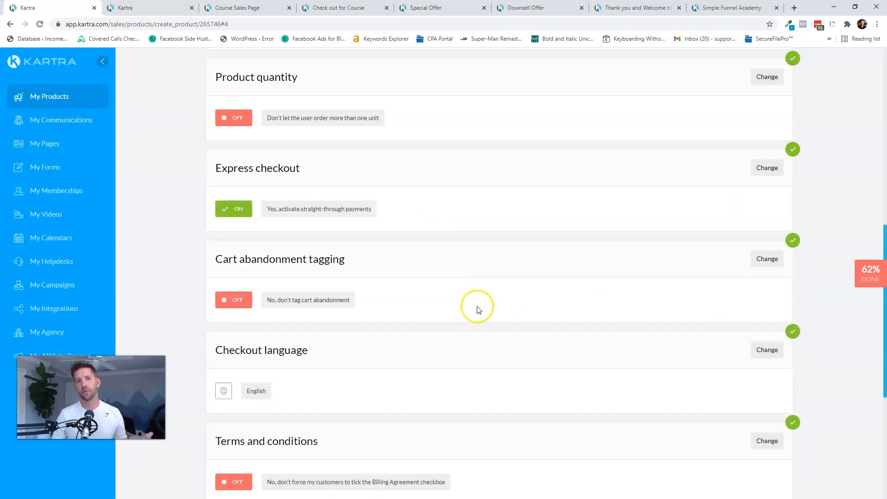
scroll(508, 283, down, 1)
scroll(520, 279, down, 3)
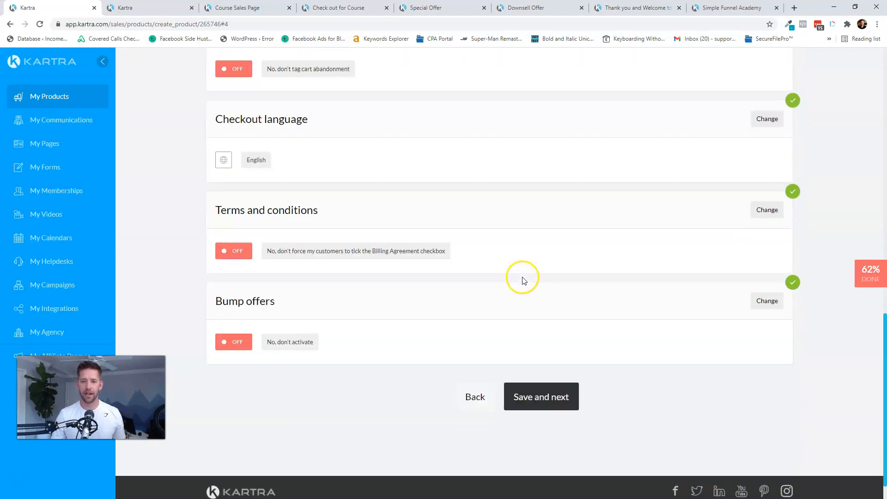
click(545, 402)
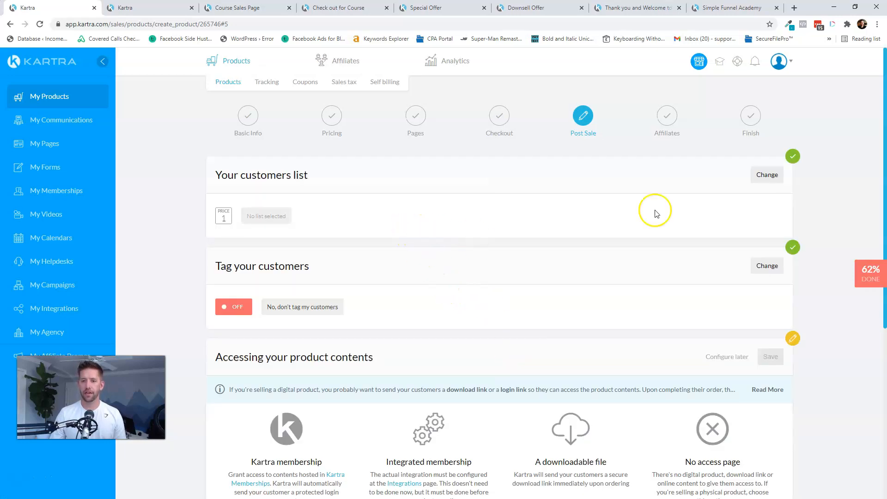
- Subscribe buyers to the Customers list on purchase
click(756, 176)
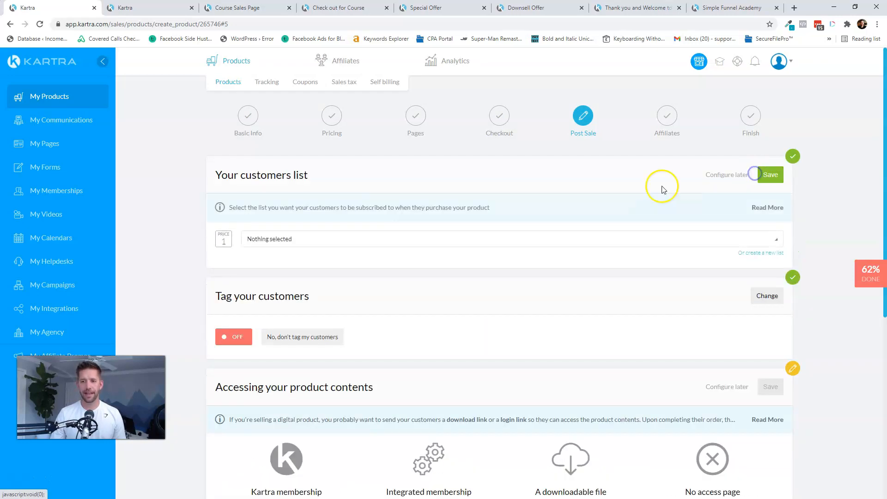
click(297, 239)
click(281, 274)
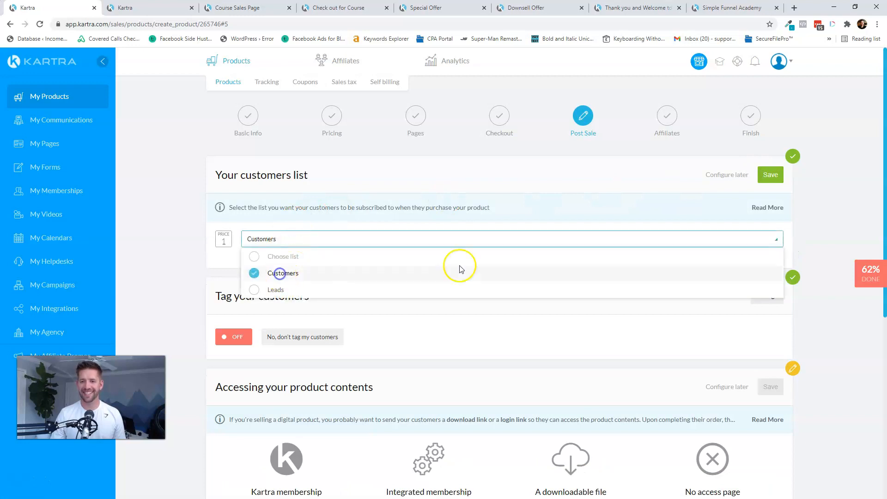
click(770, 175)
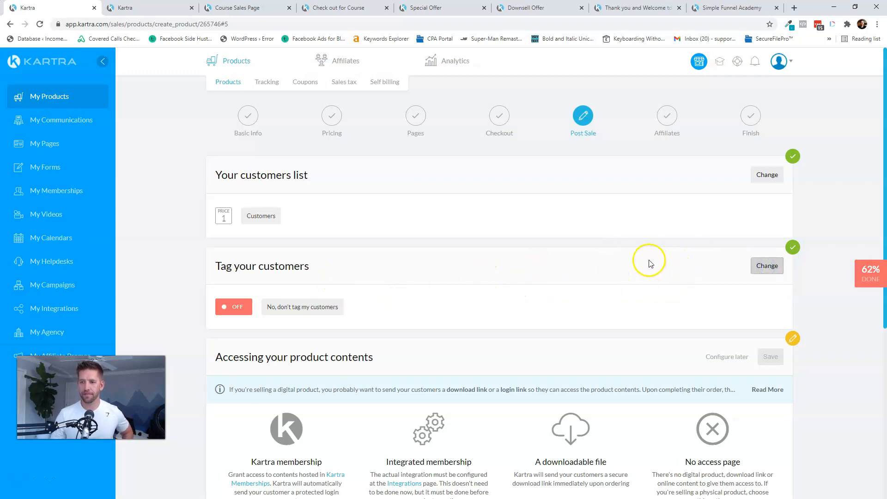
- Tag Price point 1 buyers with the Purchase Activity tag 'Purchased - 1 on 1 Coaching Upsell'
click(766, 266)
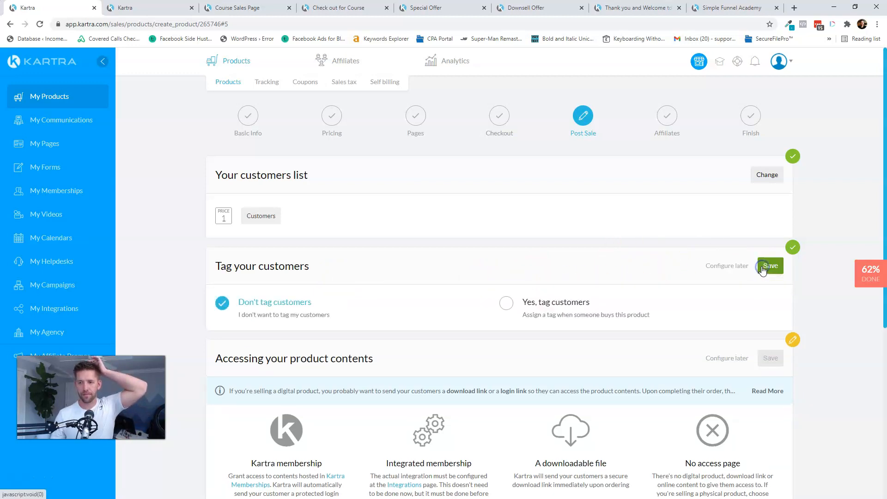
click(559, 300)
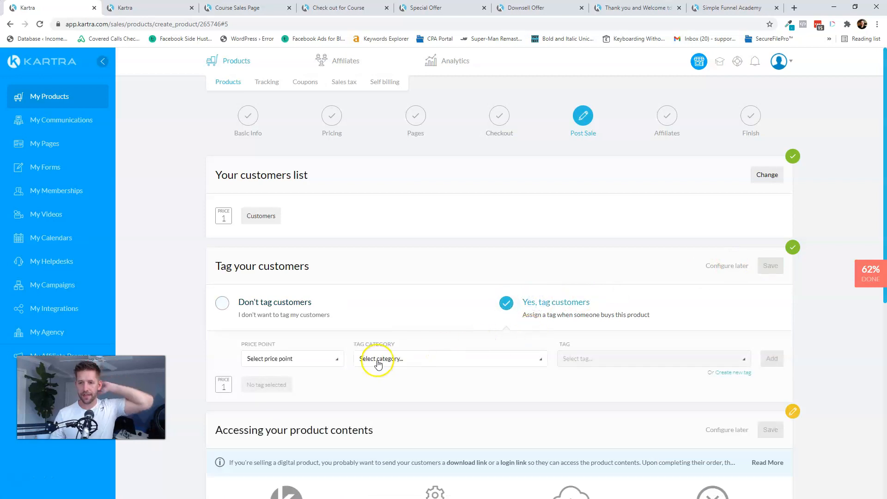
click(323, 361)
click(287, 392)
click(441, 361)
click(409, 409)
click(574, 361)
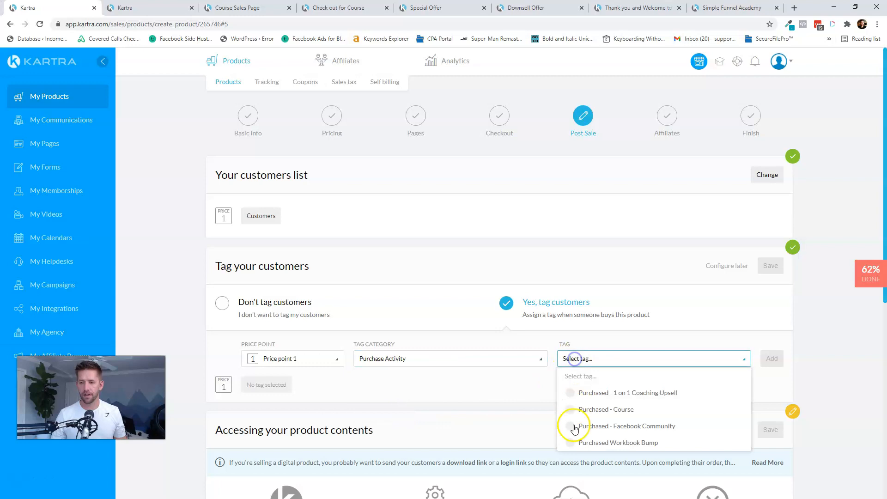
click(572, 393)
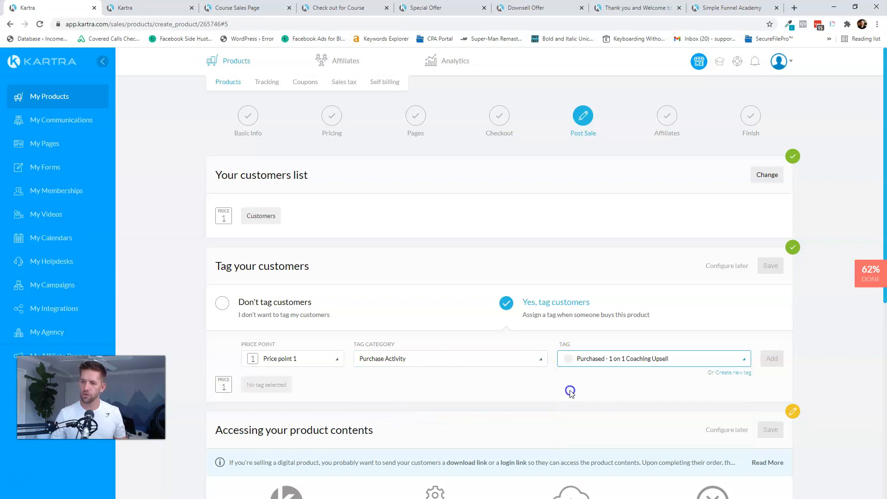
click(773, 359)
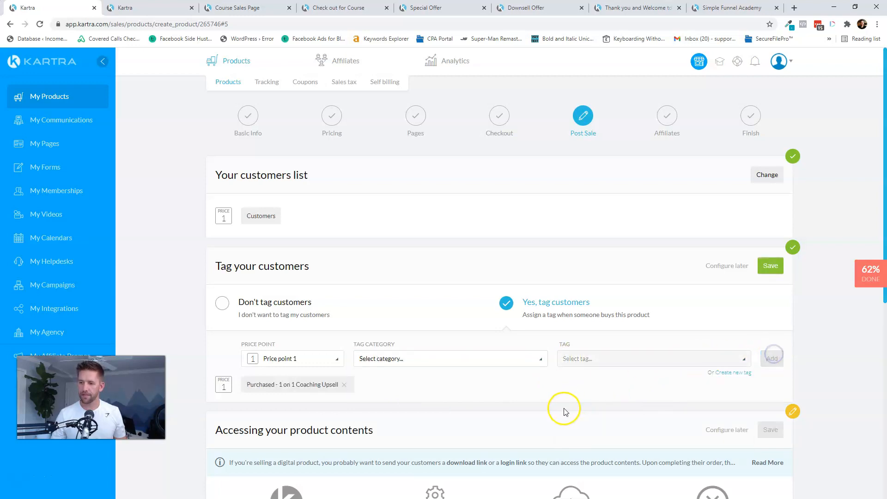
click(770, 266)
- Give the product contents no access page, save, and continue to the Affiliates step
scroll(504, 379, down, 4)
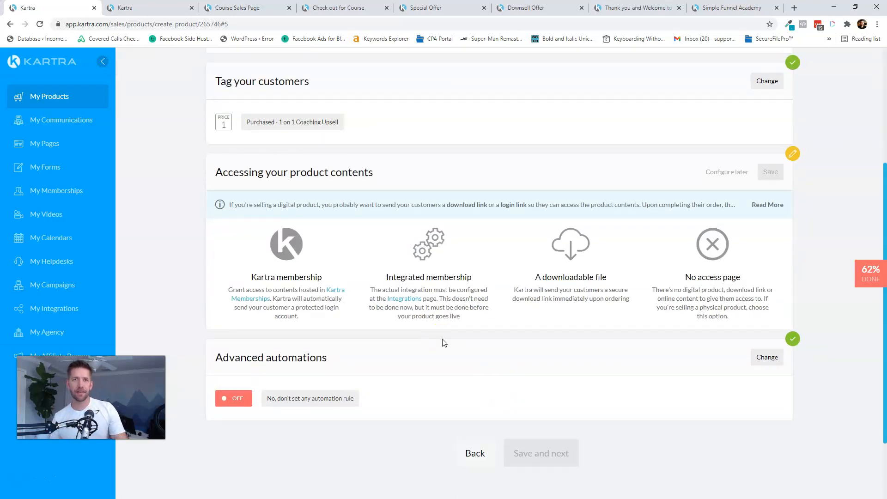
click(701, 297)
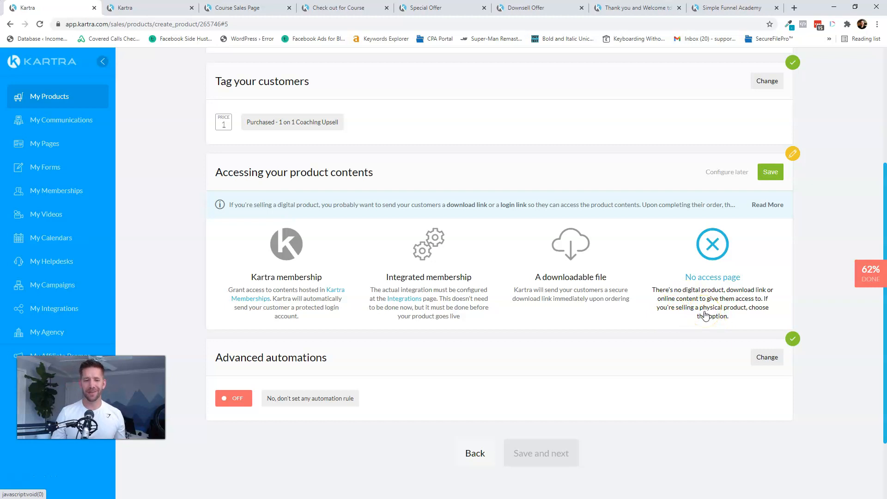
click(771, 172)
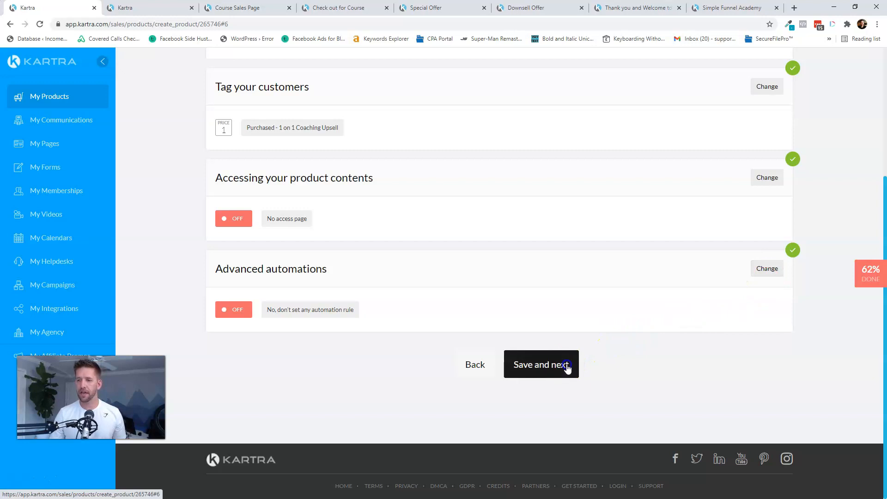
click(540, 369)
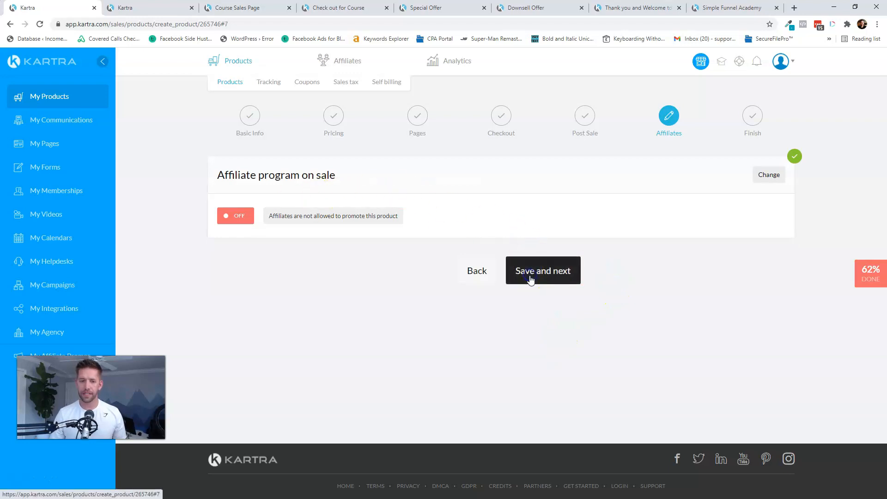
- Finish setup with affiliates disallowed and select the sales-page tracking code on the Finish step
click(532, 278)
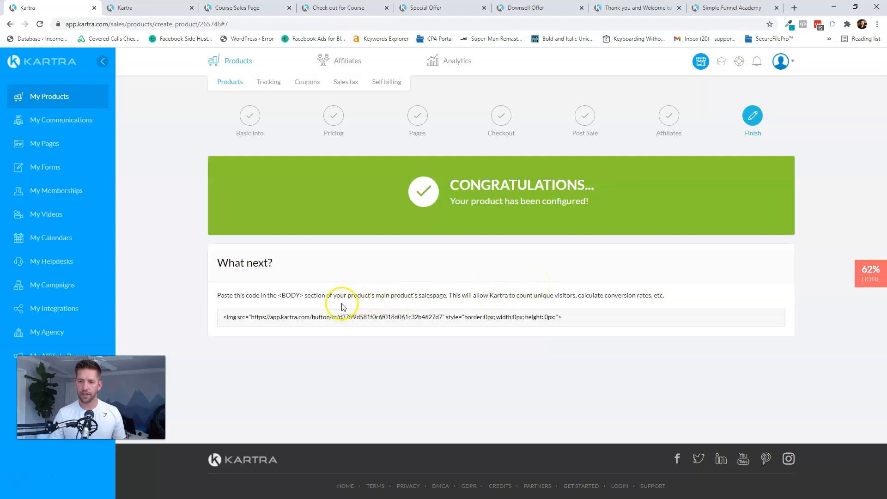
double_click(373, 294)
click(386, 294)
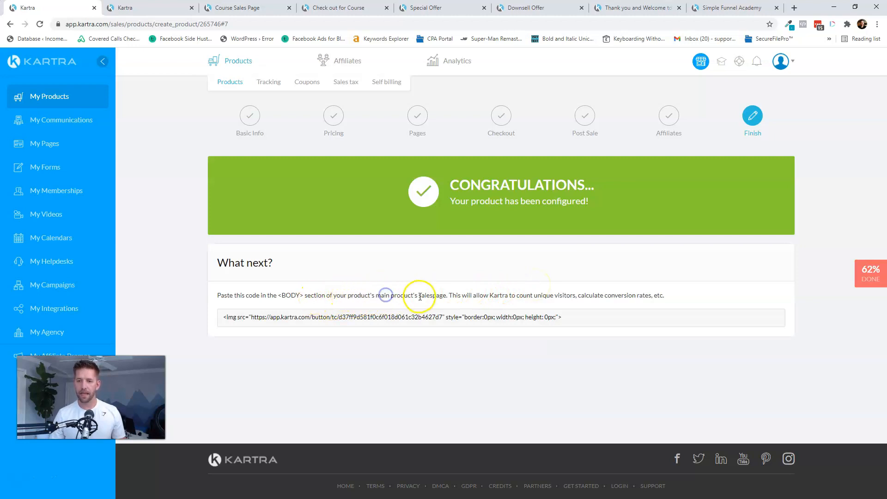
triple_click(263, 318)
key(ctrl+c)
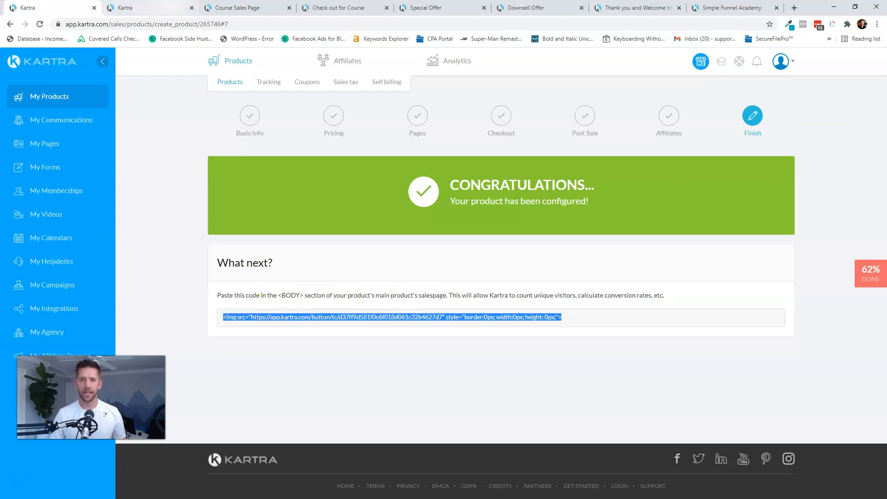
- Paste the tracking code into the Course Sales Page's BODY tracking codes, apply, and republish live
click(236, 8)
click(137, 9)
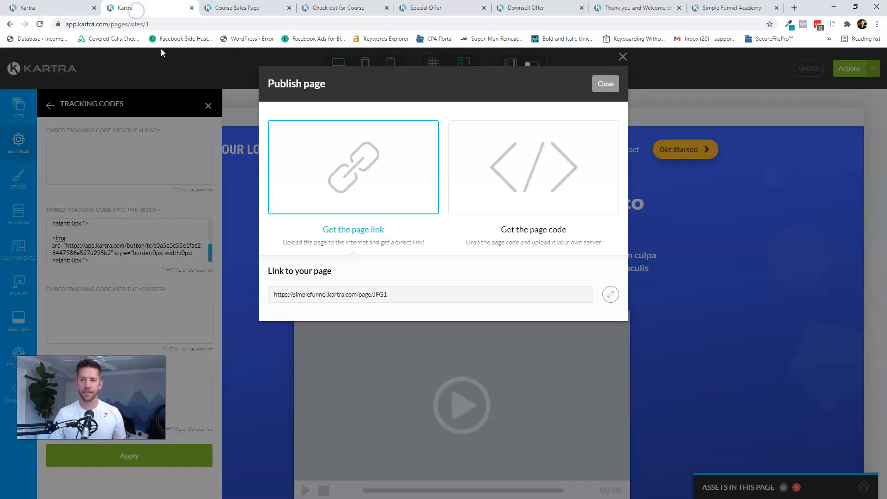
click(604, 84)
click(121, 241)
scroll(156, 252, down, 1)
key(ctrl+v)
click(184, 455)
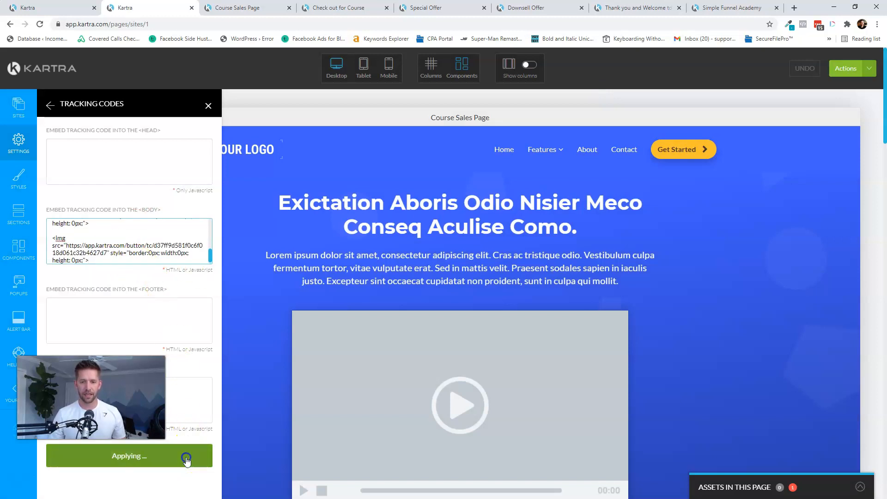
click(852, 69)
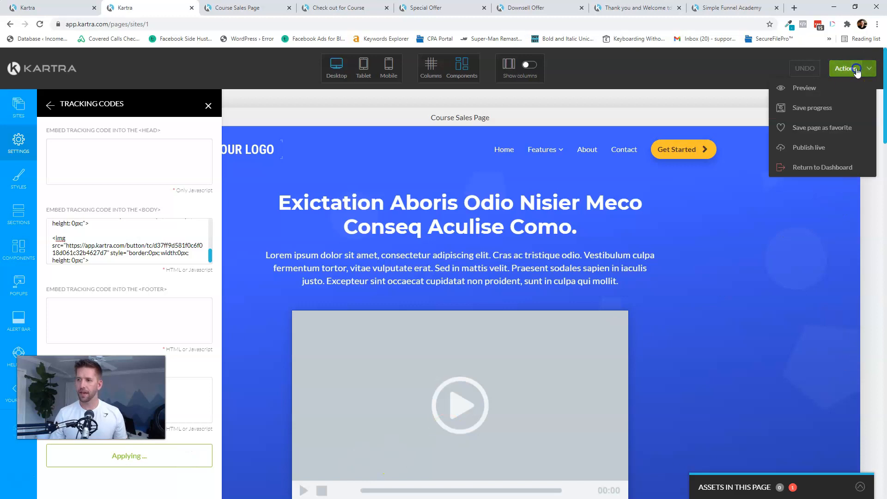
click(800, 145)
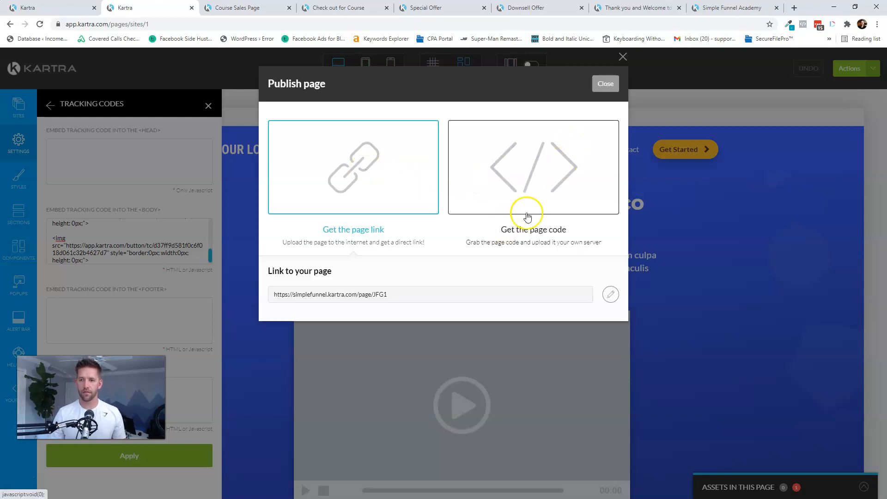
click(606, 83)
click(51, 7)
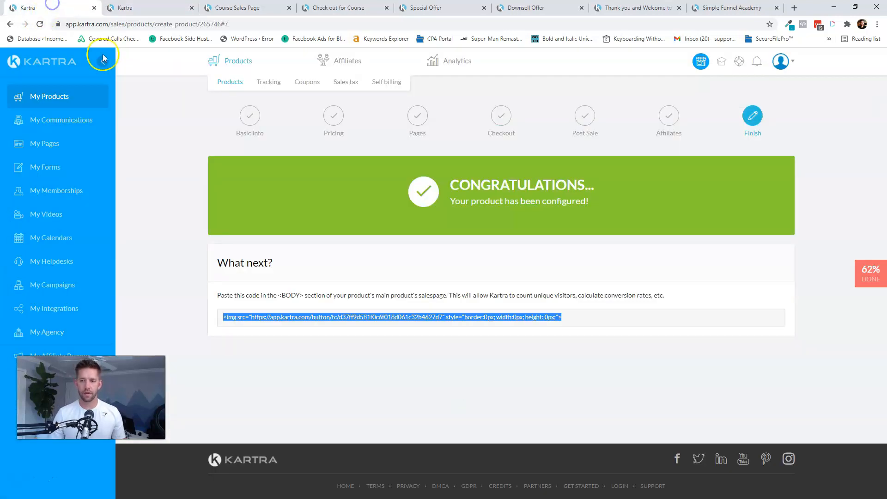
- From the products-by-funnel dashboard, start a new upsell or downsell product
click(528, 255)
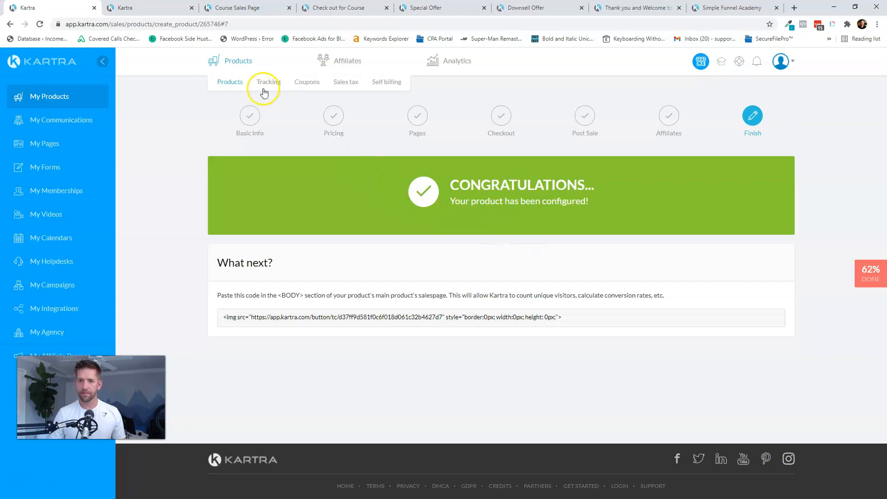
click(233, 87)
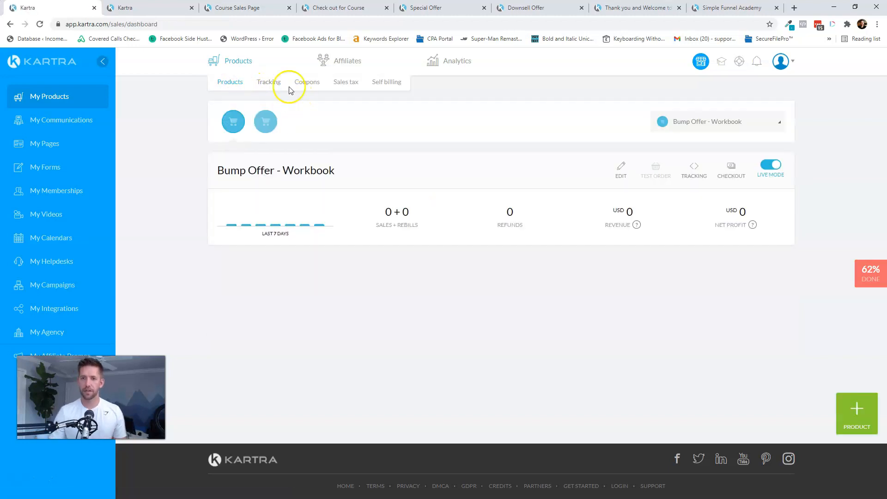
click(266, 122)
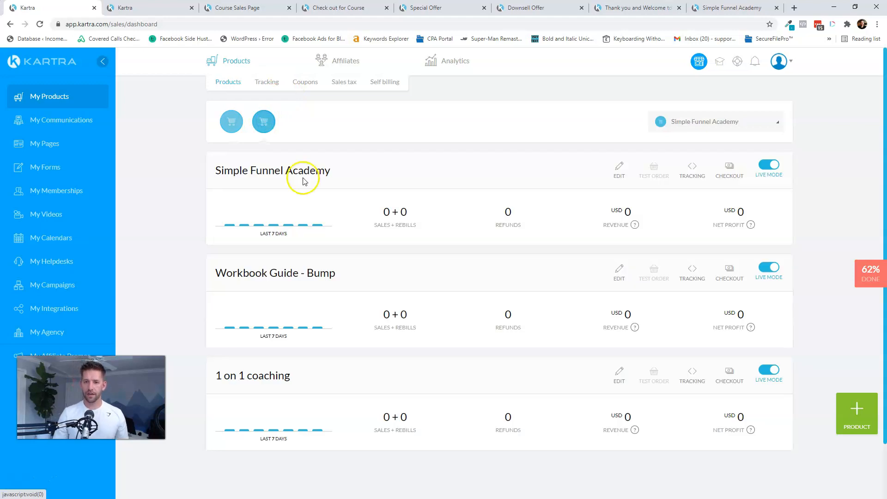
click(856, 411)
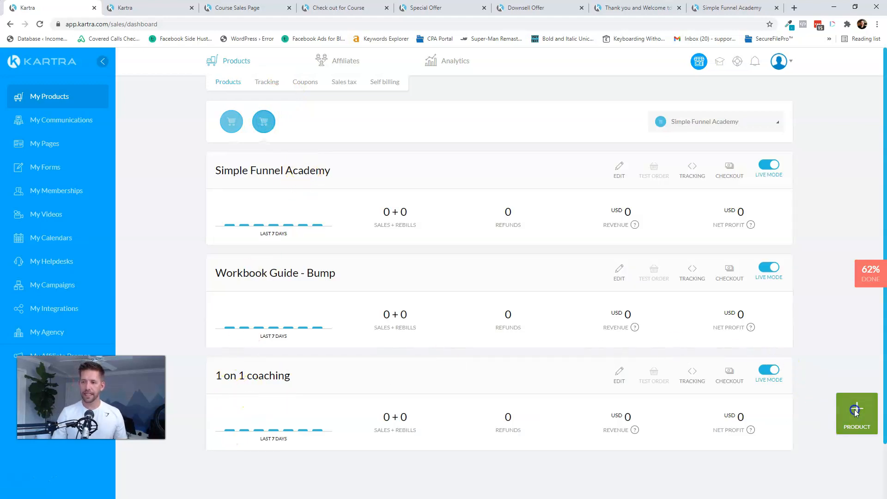
click(552, 248)
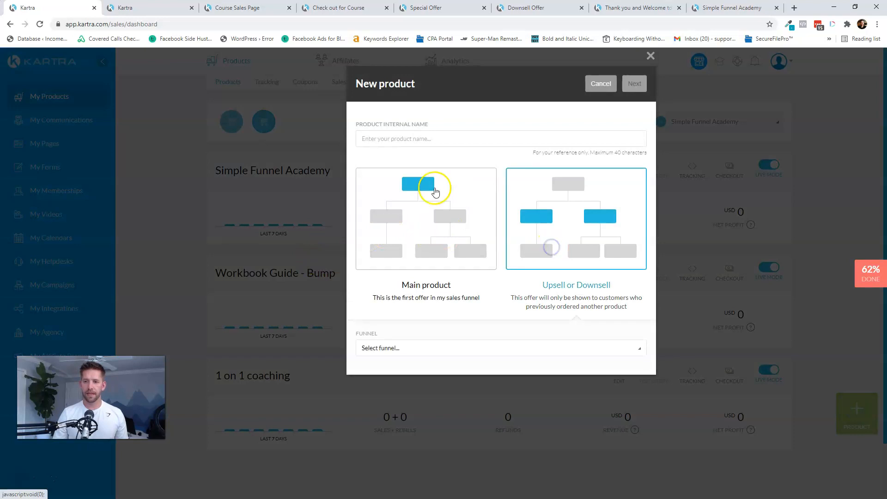
- Create the downsell 'Downsell - Private Facebook Group' in the Simple Funnel Academy funnel
click(424, 138)
text(Down)
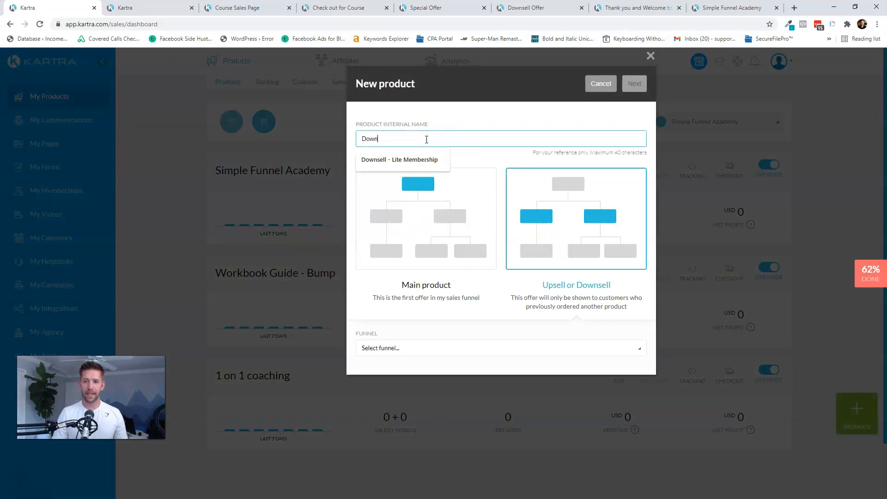
text(sell - Private Facebook G)
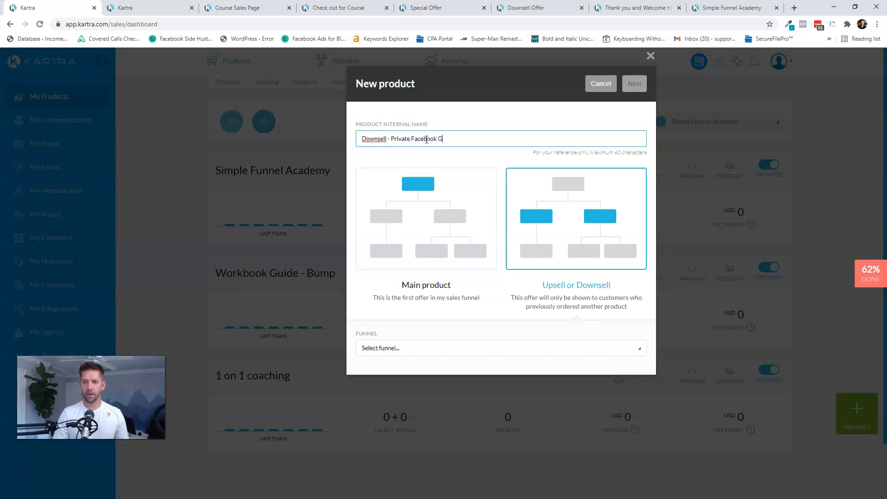
text(roup)
click(413, 346)
click(392, 400)
click(637, 84)
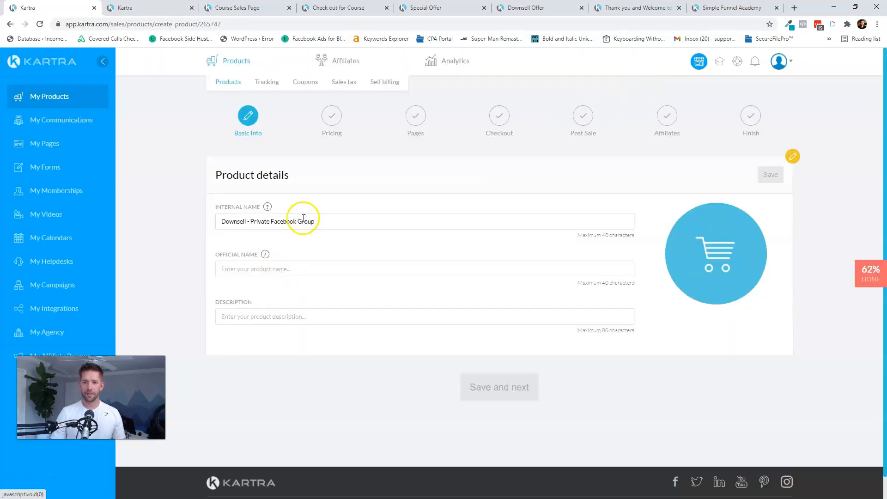
- Use the product name as official name and description, save, and continue to pricing
triple_click(303, 220)
key(ctrl+c)
click(282, 270)
key(ctrl+v)
click(273, 315)
key(ctrl+v)
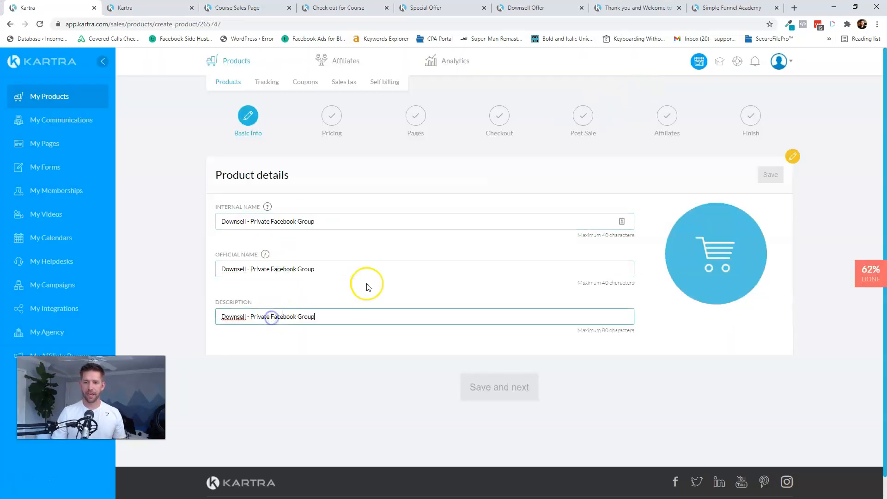
click(771, 175)
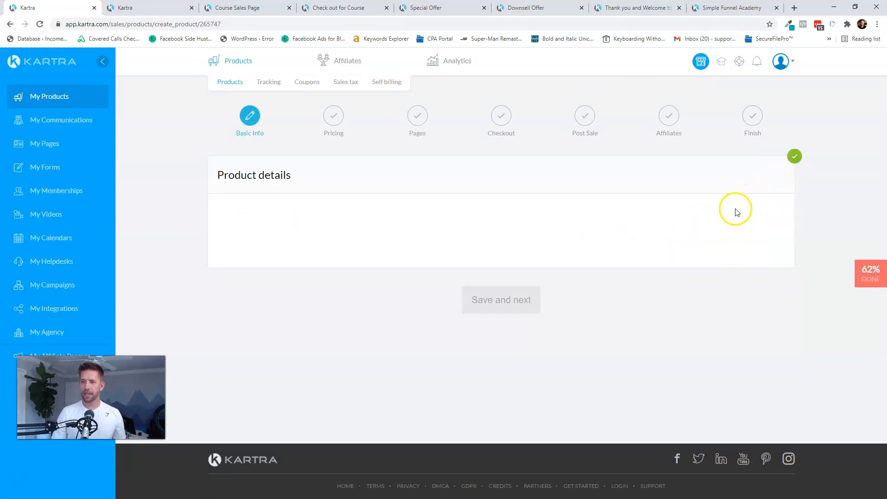
click(484, 302)
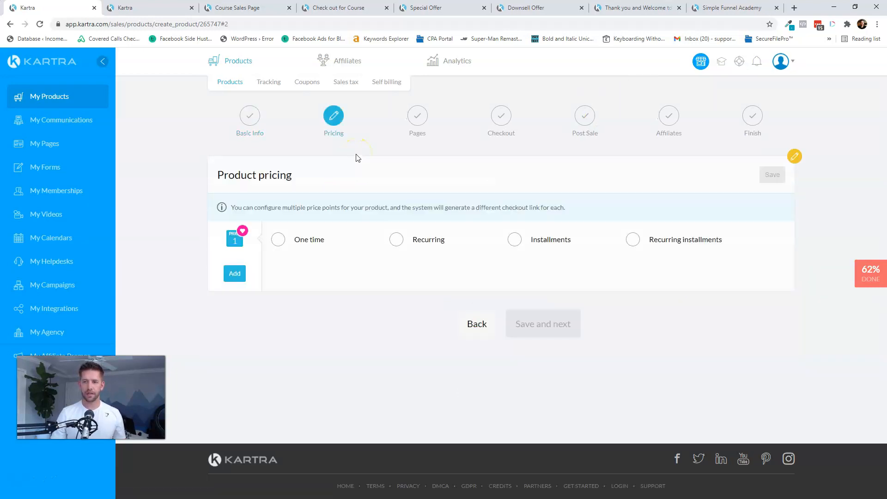
- Give the downsell a one-time 'Lifetime Membership' price of USD 39 and continue to the Thank-You Page step
click(278, 240)
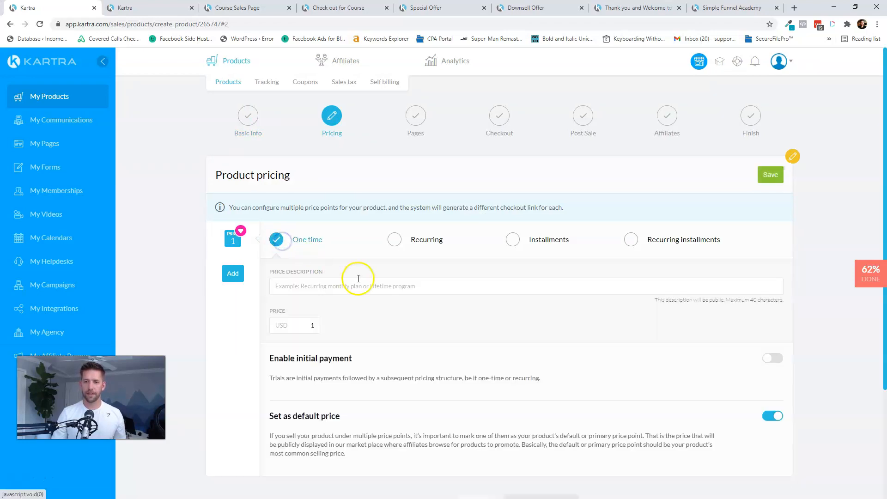
click(400, 239)
click(363, 330)
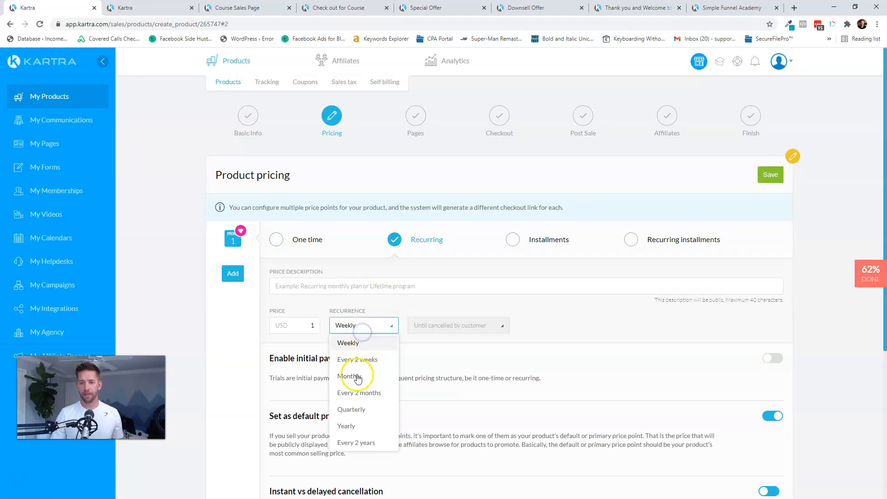
click(278, 240)
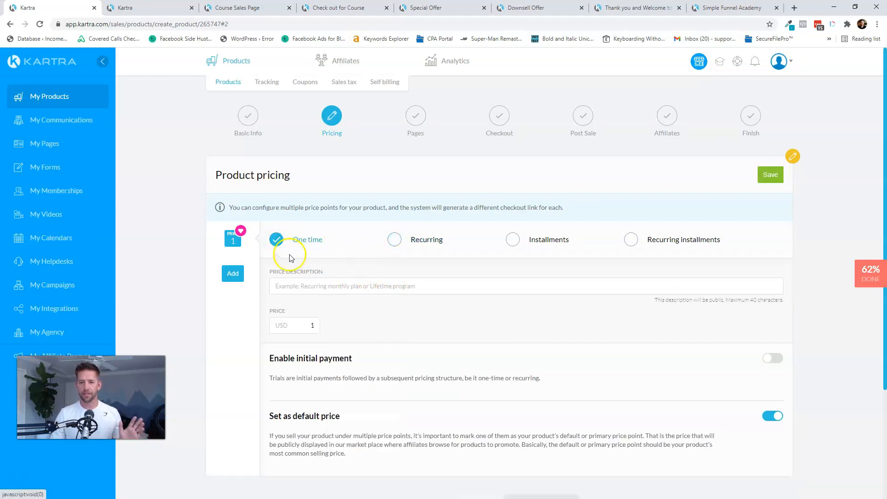
click(315, 290)
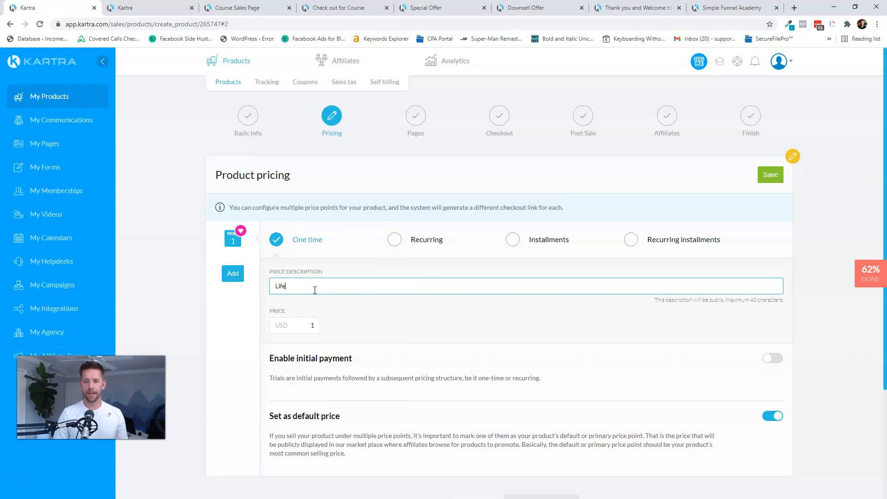
key(Tab)
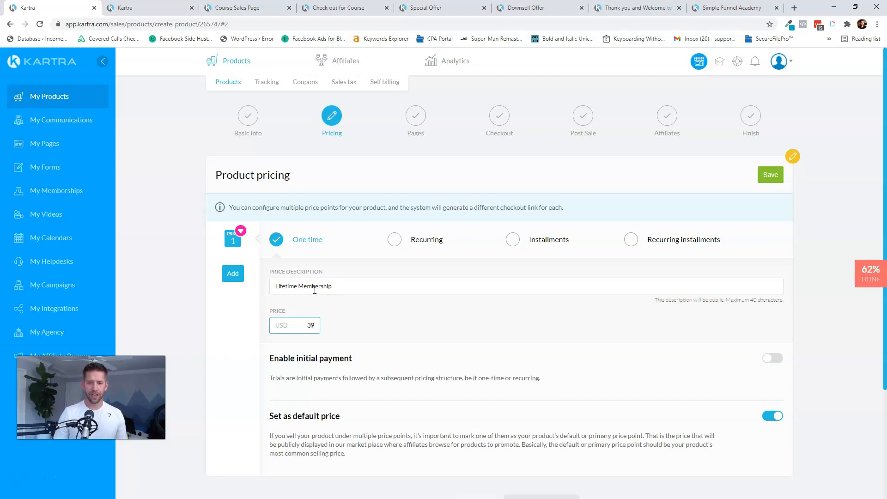
click(771, 178)
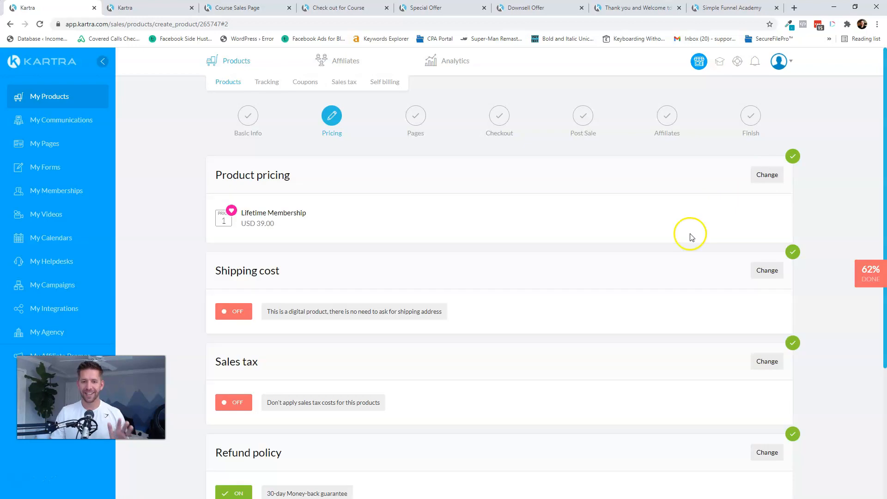
scroll(661, 234, down, 2)
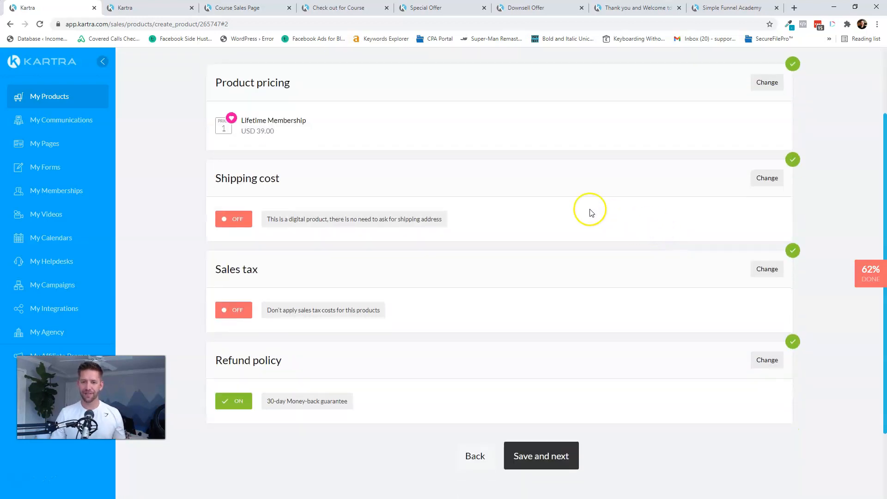
click(536, 458)
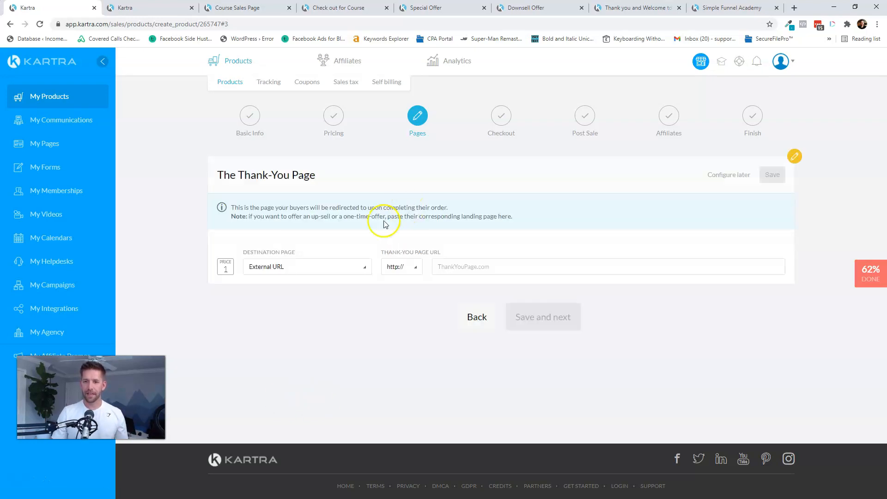
- Circle Downsell 1 in ink on the OneNote value-ladder sketch, then return to Kartra's destination choices
key(alt+Tab)
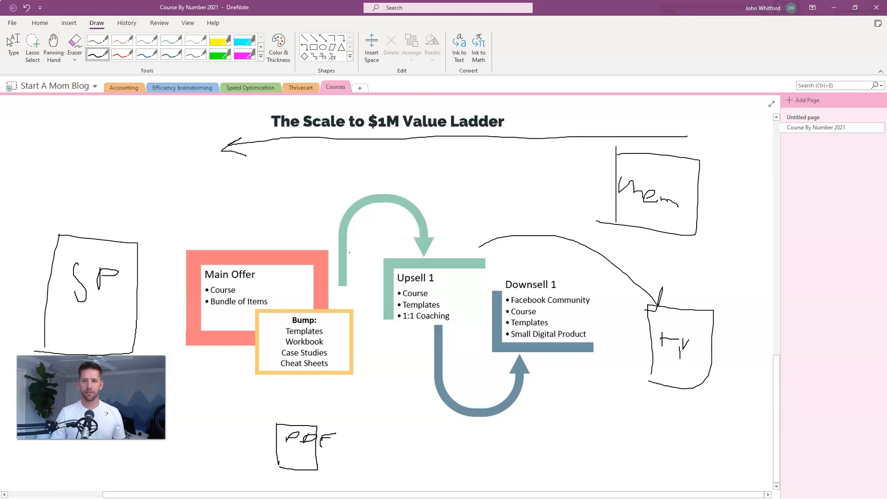
mouse_move(521, 267)
mouse_down()
mouse_move(578, 317)
mouse_move(499, 315)
mouse_up()
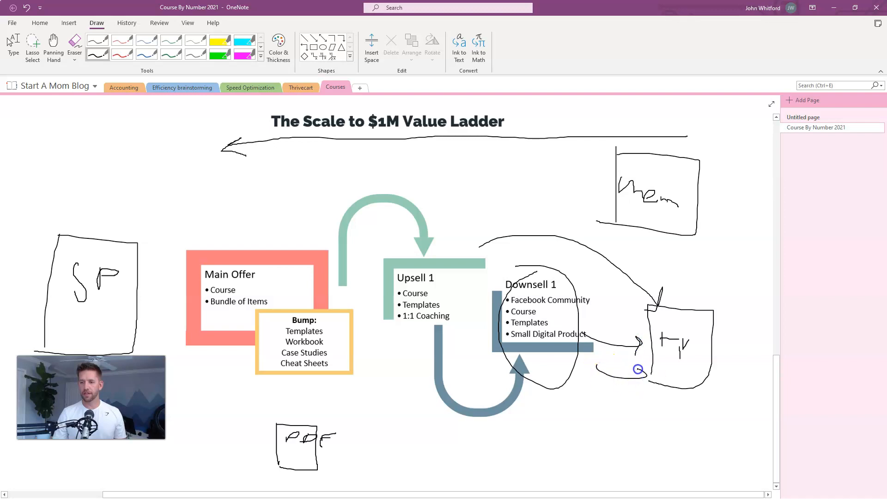
key(alt+Tab)
click(329, 266)
- Set the thank-you page to Simple Funnel Academy's 'Thank you and Welcome to course' Kartra page and continue
click(277, 303)
click(411, 267)
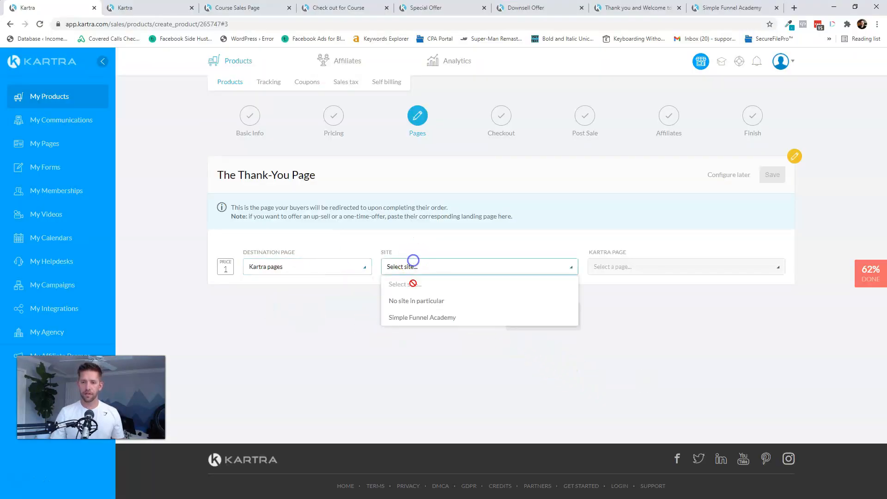
click(410, 316)
click(634, 270)
click(612, 367)
click(780, 175)
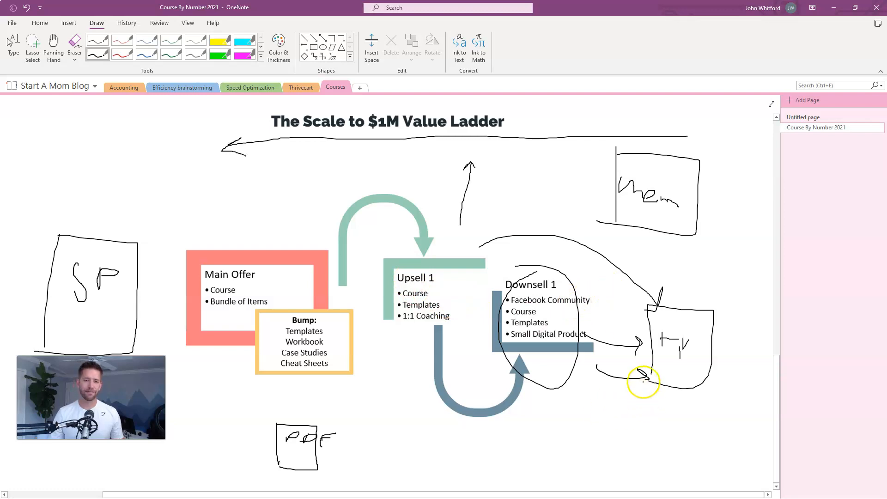
key(alt+Tab)
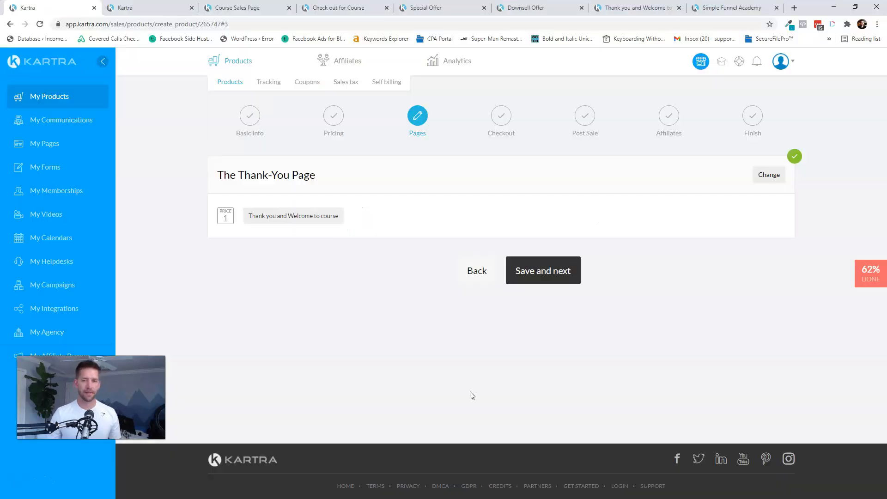
click(557, 274)
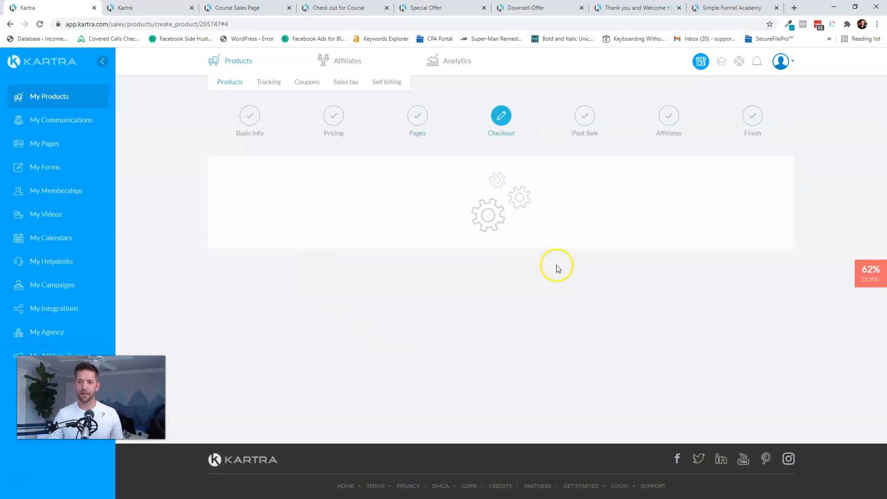
- Switch express checkout to 'Yes, activate straight-through payments', save, and advance to Post Sale
scroll(558, 274, down, 8)
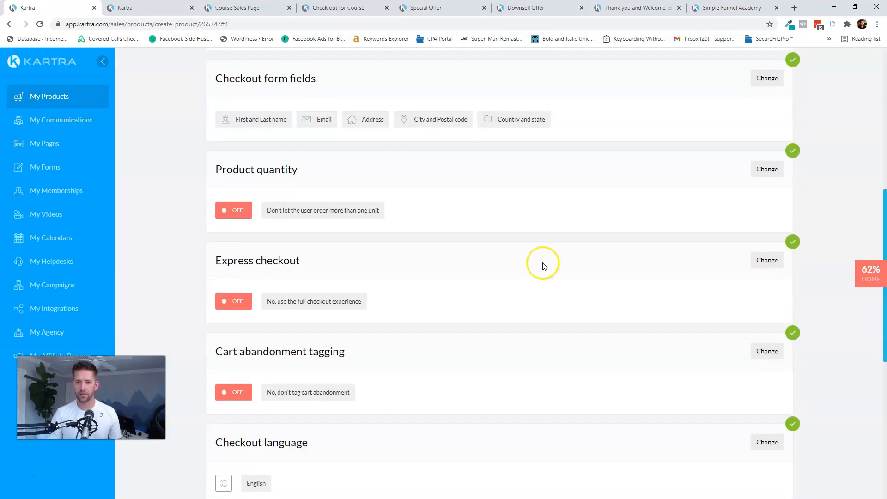
click(776, 253)
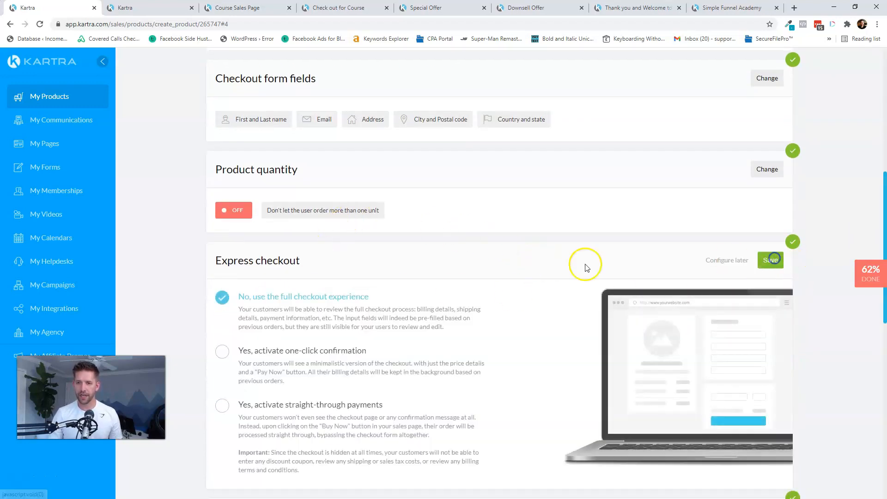
click(226, 409)
scroll(582, 341, down, 6)
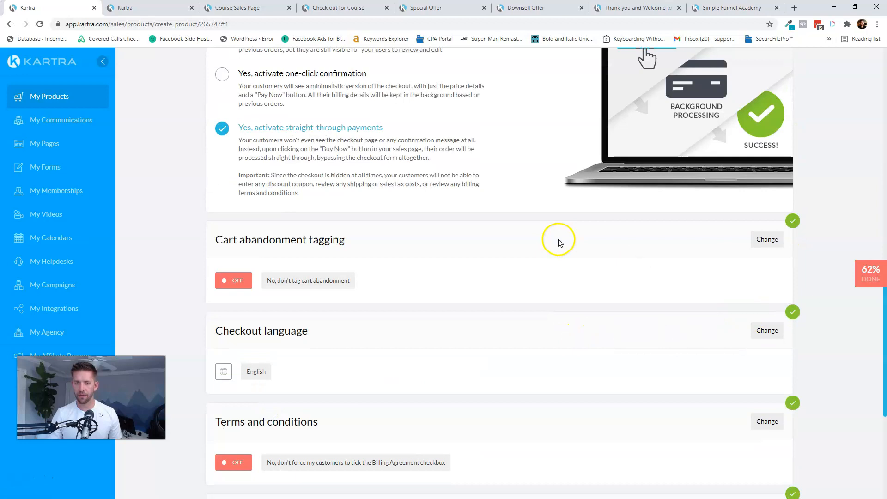
scroll(622, 276, up, 6)
click(769, 261)
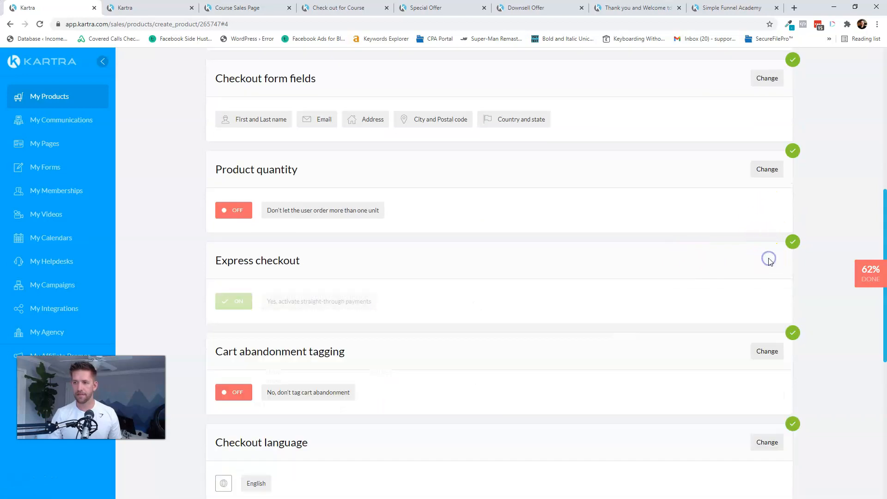
scroll(638, 264, down, 8)
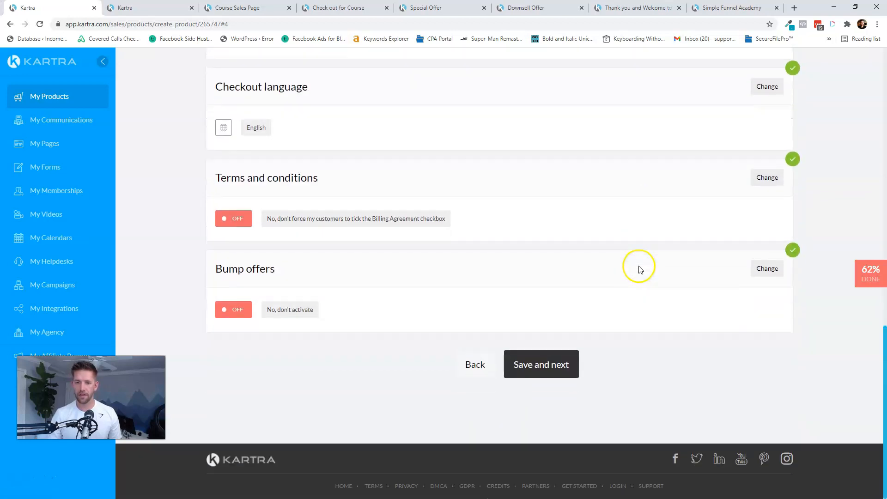
click(536, 371)
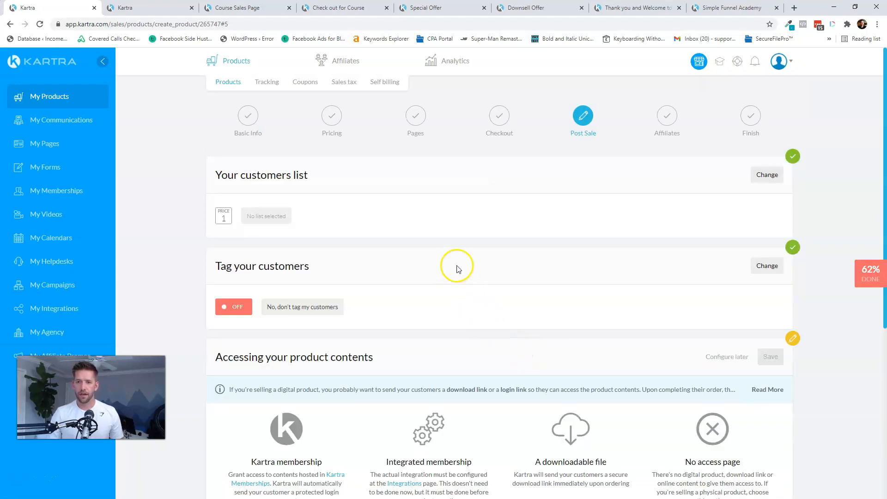
- Have buyers join the Customers list
click(755, 179)
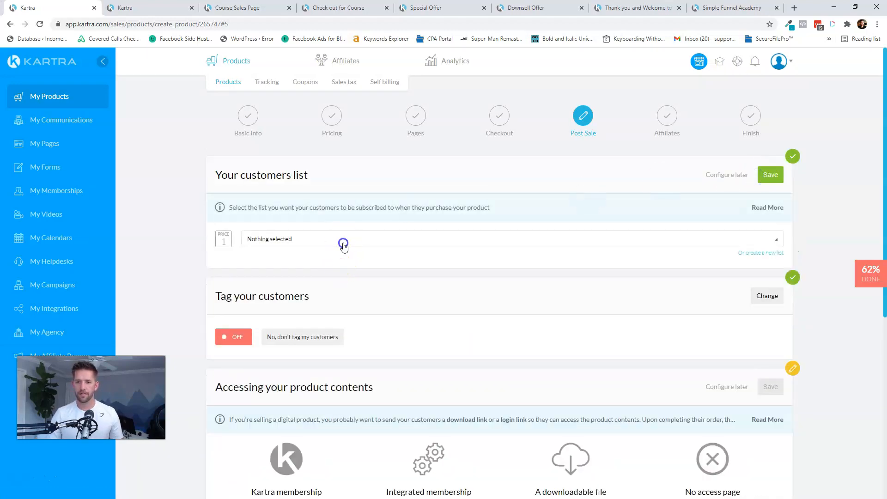
click(344, 241)
click(287, 274)
click(767, 176)
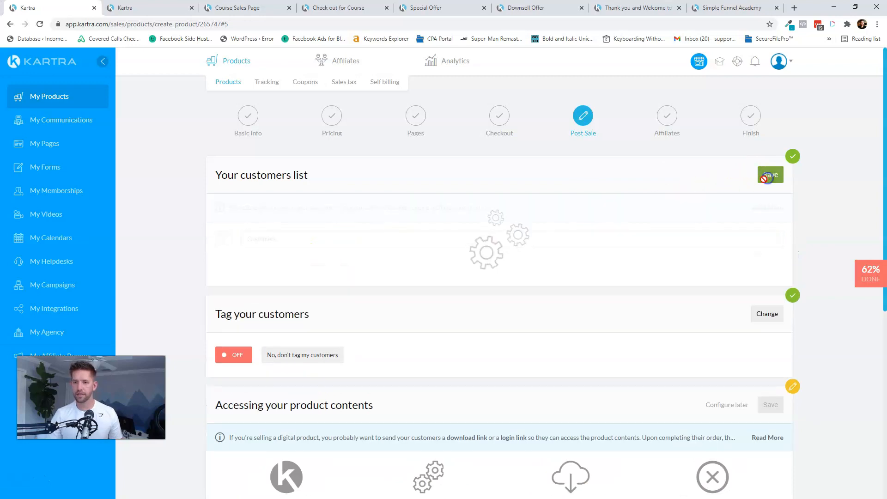
- Tag Price point 1 buyers with the Purchase Activity tag 'Purchased - Facebook Community'
click(765, 266)
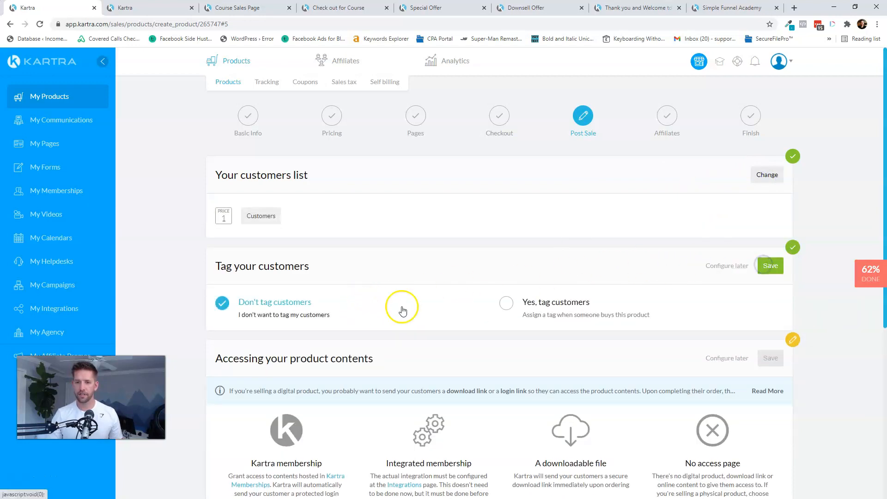
click(529, 302)
click(327, 359)
click(291, 391)
click(417, 364)
click(389, 410)
click(595, 360)
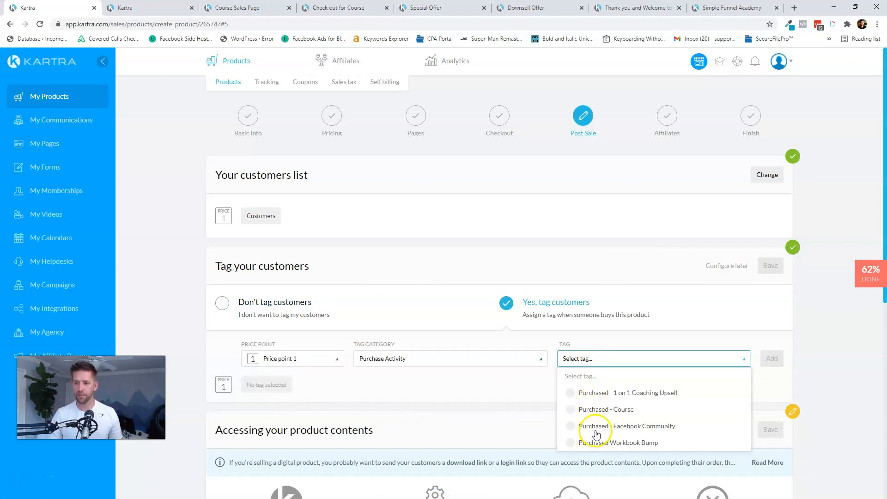
click(596, 426)
click(771, 359)
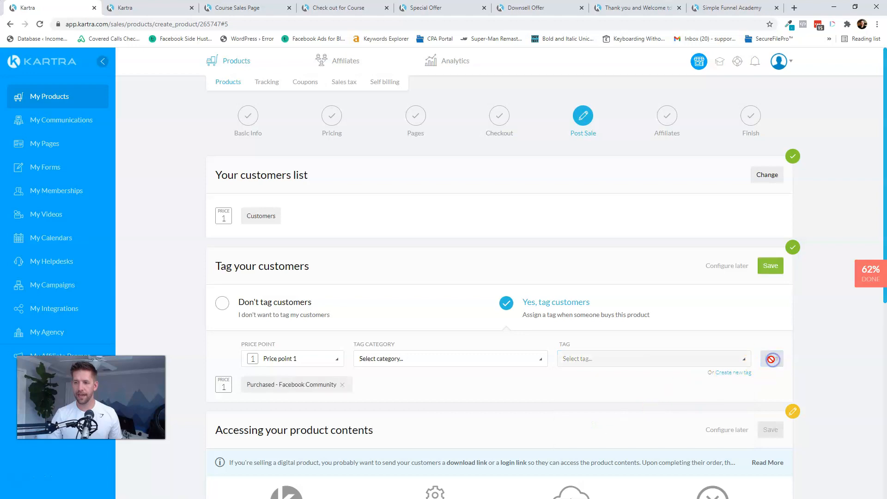
click(769, 267)
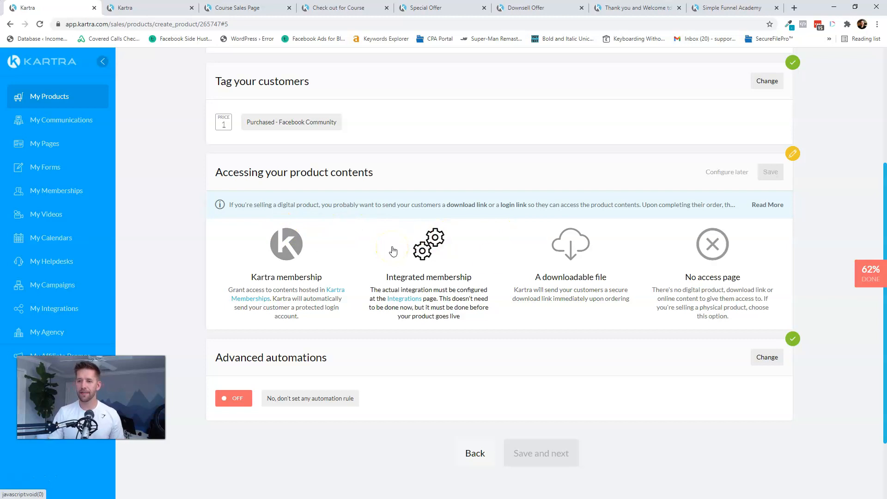
- Choose no access page for product contents and continue to Affiliates
click(712, 244)
click(770, 172)
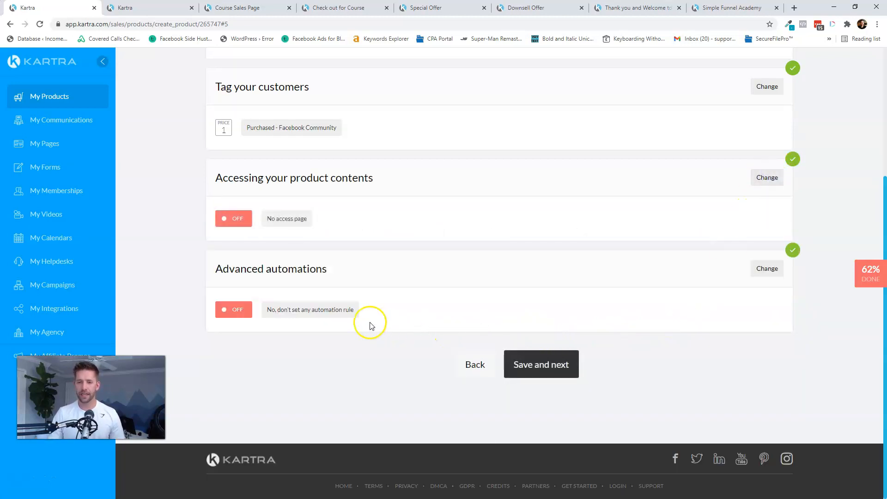
click(532, 376)
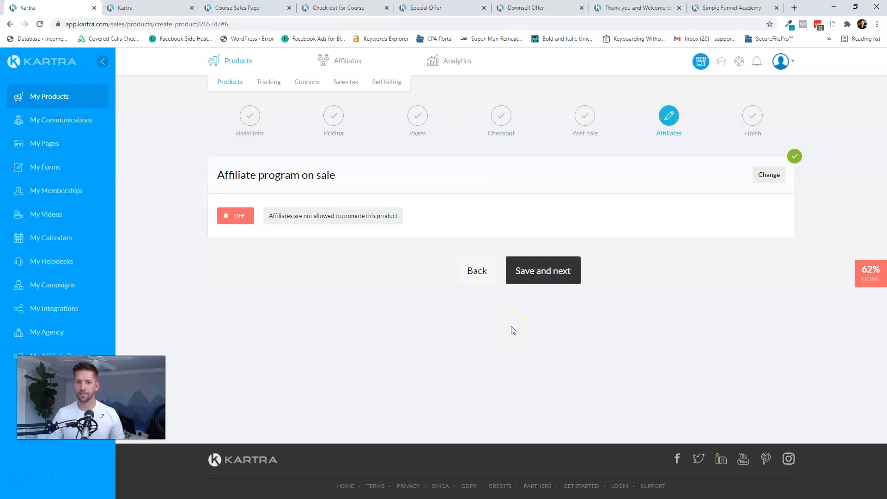
- Finish the product and paste its tracking code into the Course Sales Page BODY tracking codes
click(539, 273)
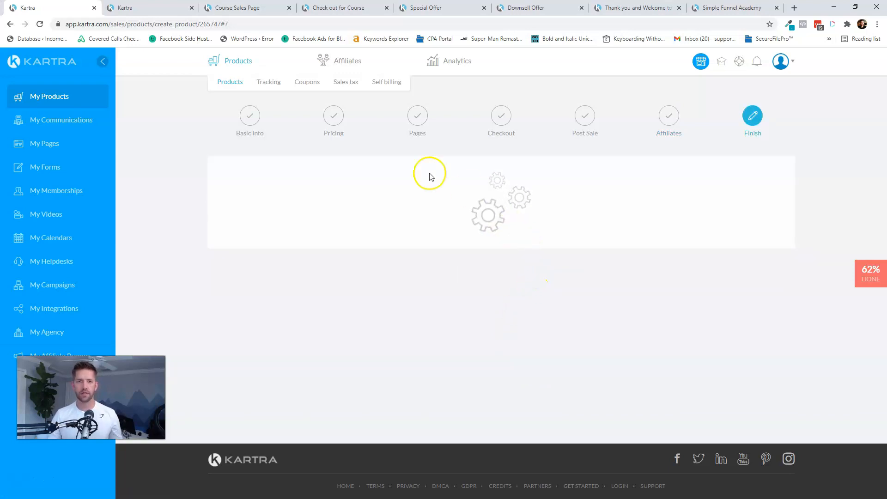
triple_click(346, 316)
key(ctrl+c)
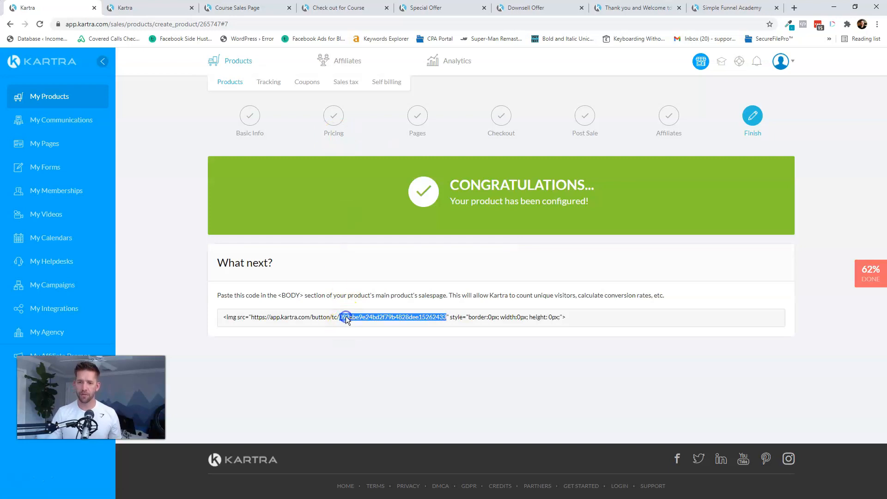
click(138, 8)
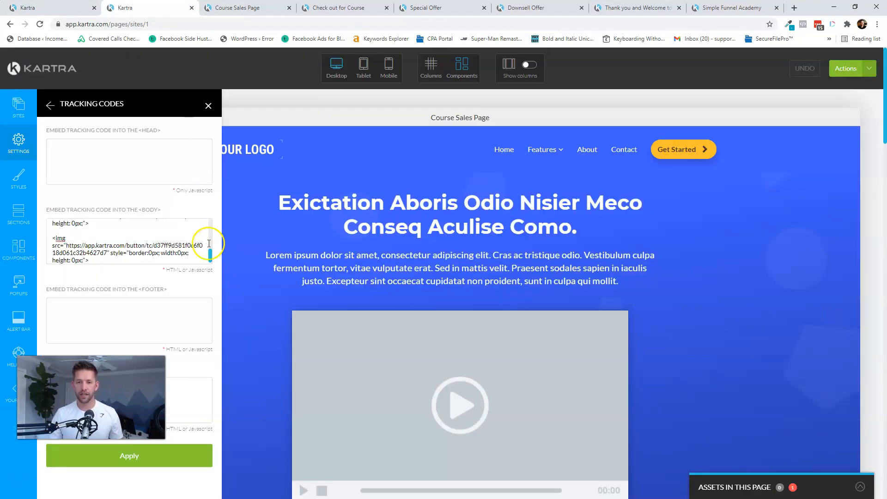
click(171, 264)
key(Return)
key(Return)
key(ctrl+v)
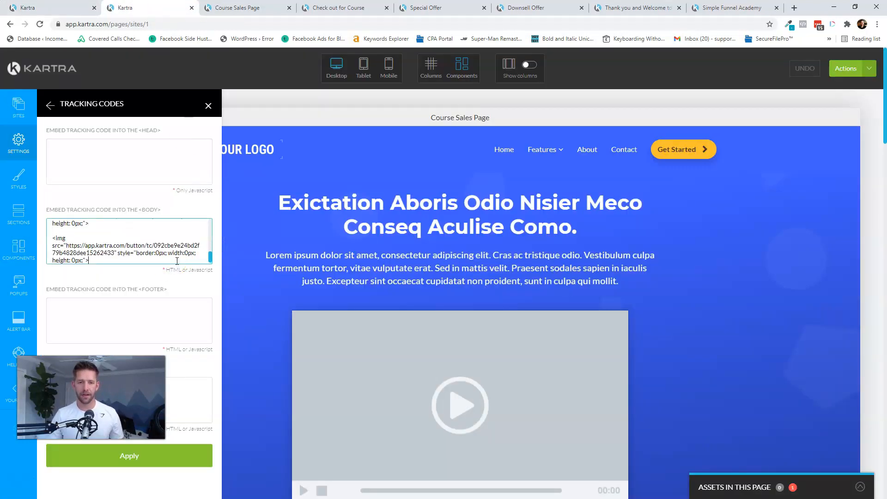
click(204, 456)
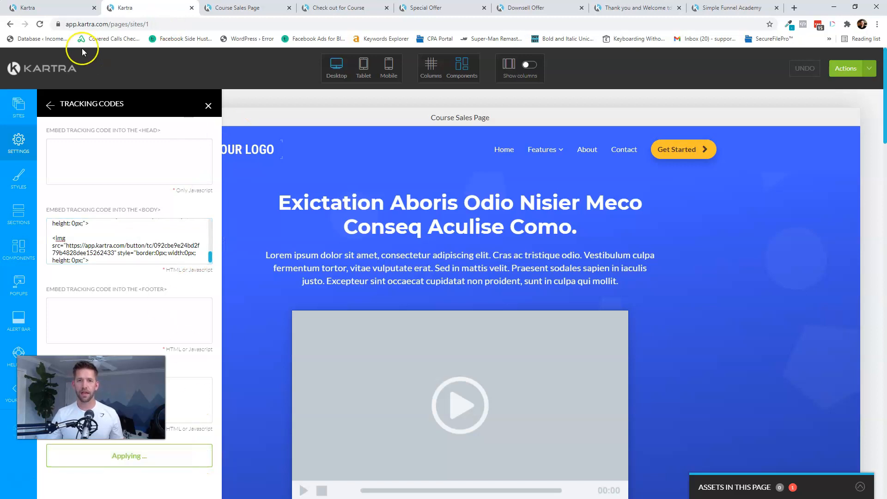
- Publish the Course Sales Page live
click(856, 70)
click(820, 149)
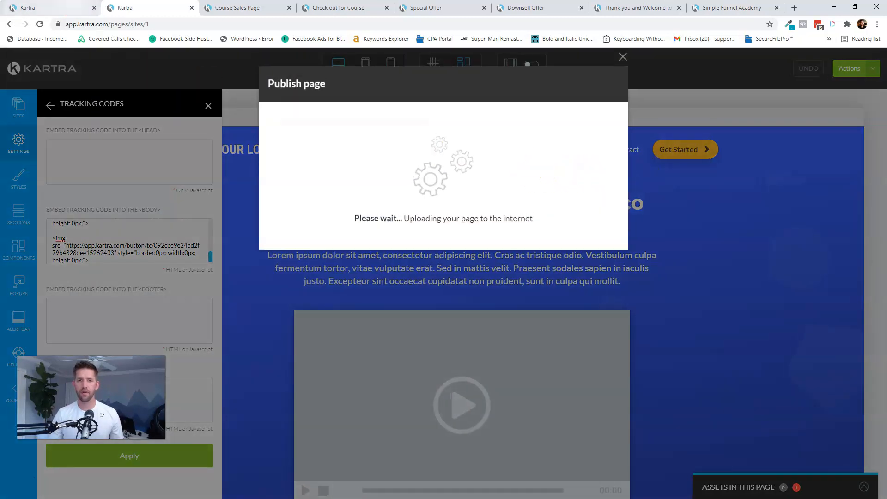
click(55, 8)
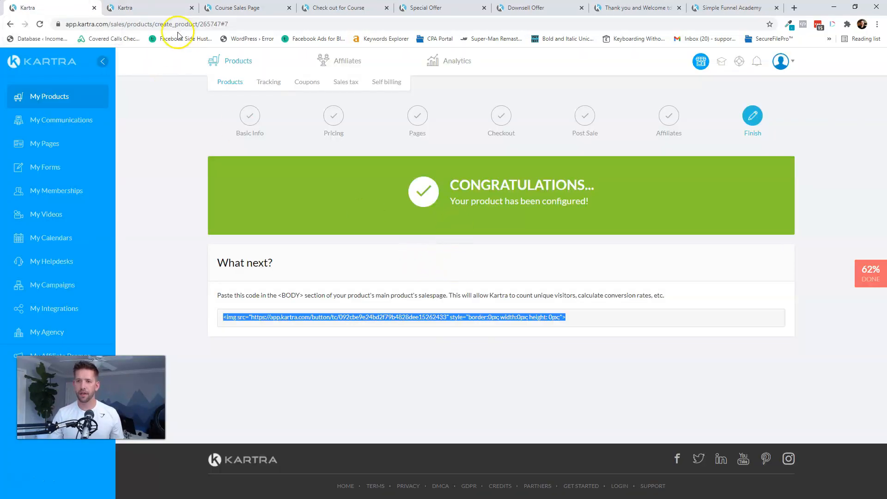
- Check the Simple Funnel Academy product list for the new downsell, then go to My Calendars
click(229, 82)
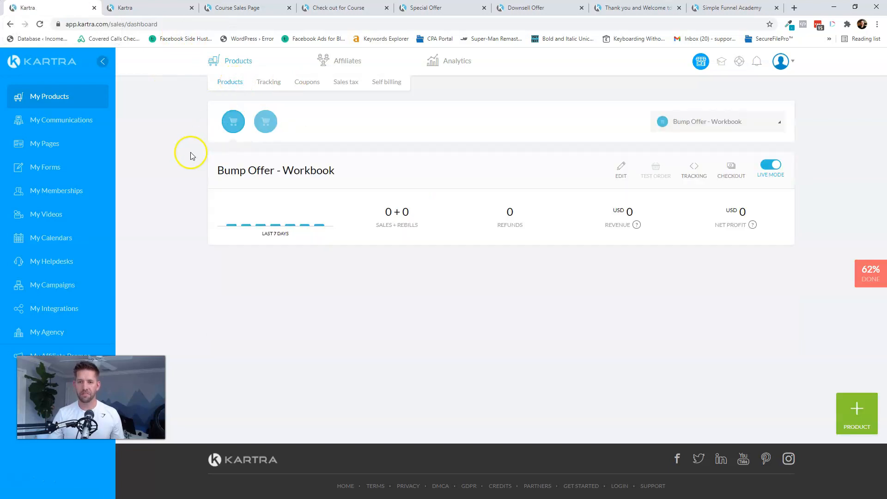
click(267, 123)
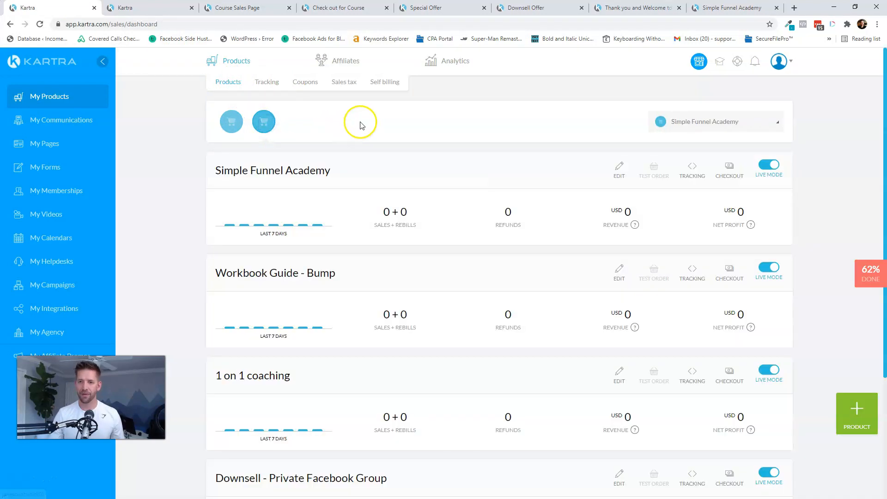
scroll(375, 340, down, 4)
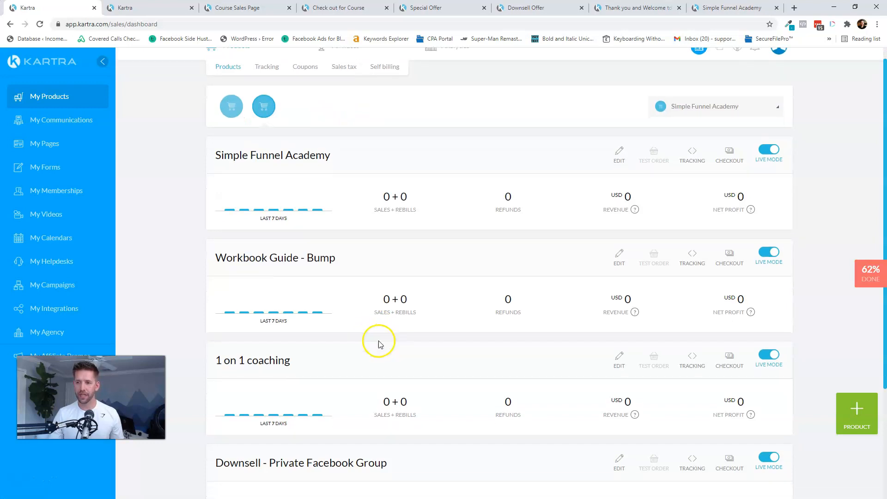
scroll(430, 326, up, 3)
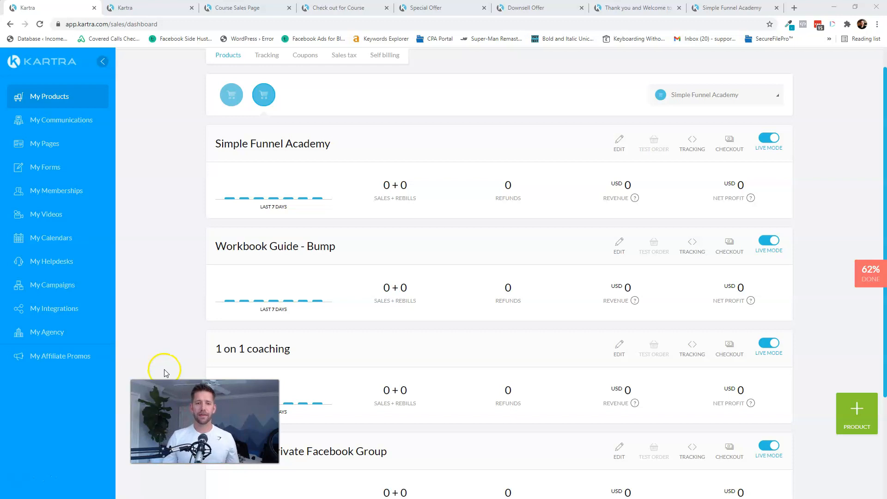
click(43, 240)
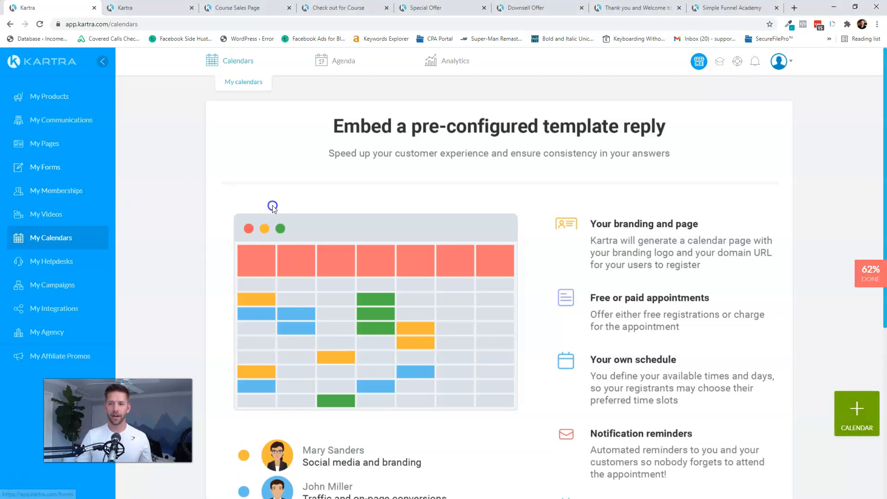
- Create a Consultant-model calendar named '1:1 Calendar'
scroll(285, 214, down, 4)
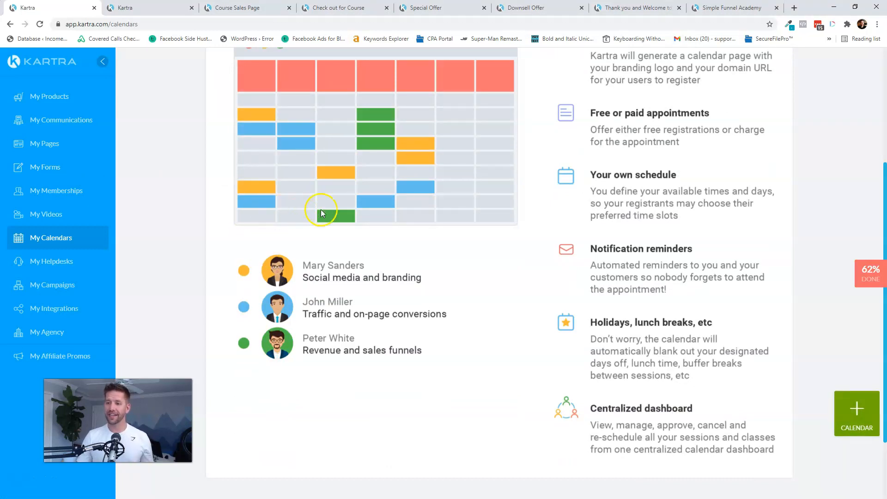
scroll(416, 259, up, 1)
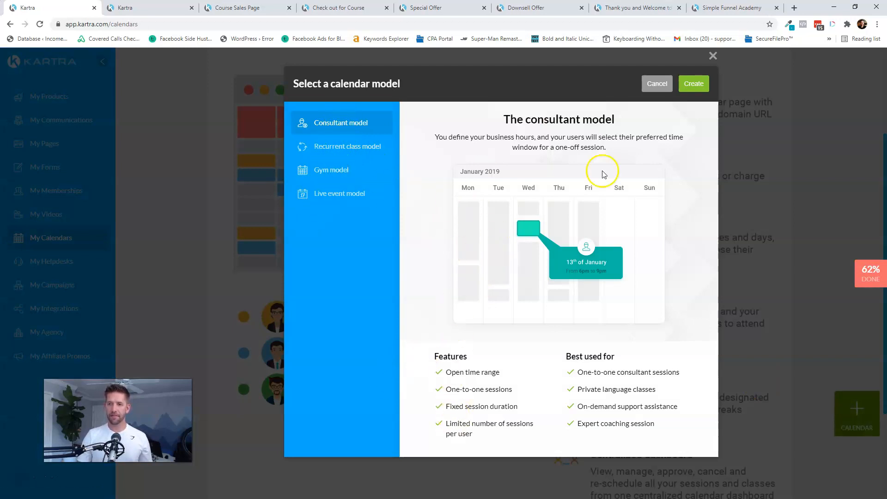
click(694, 83)
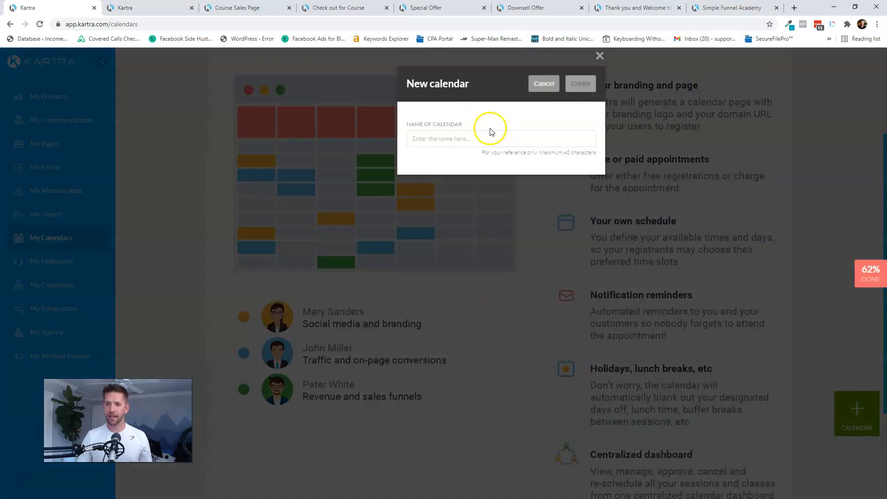
click(480, 135)
text(Boo)
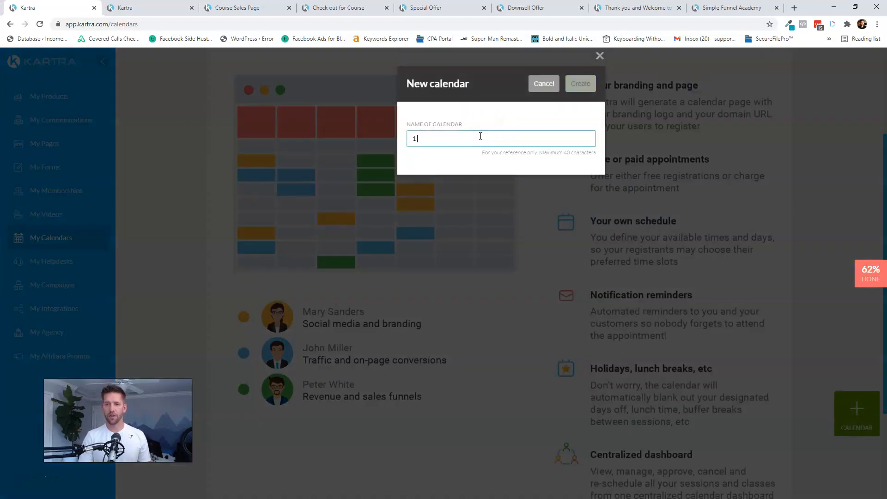
text(:1 Calendar)
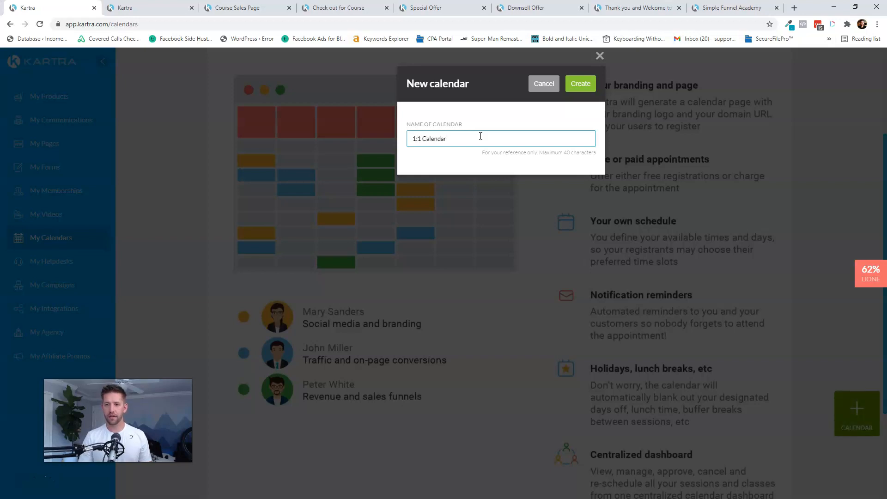
click(580, 83)
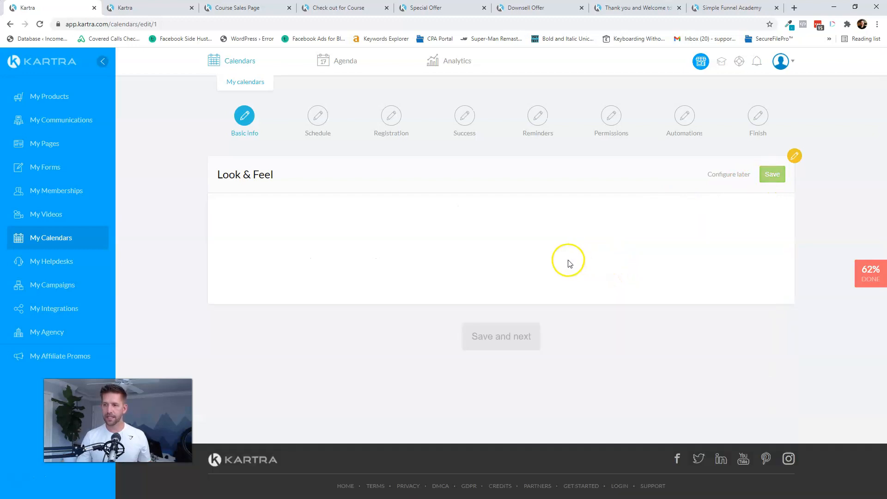
- Keep the default look and feel and acknowledge the multiple classes explanation
click(503, 287)
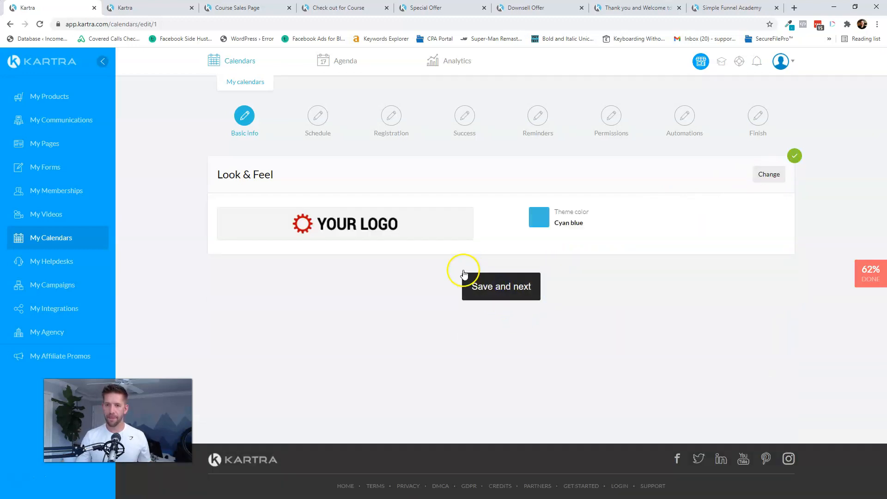
scroll(463, 259, down, 6)
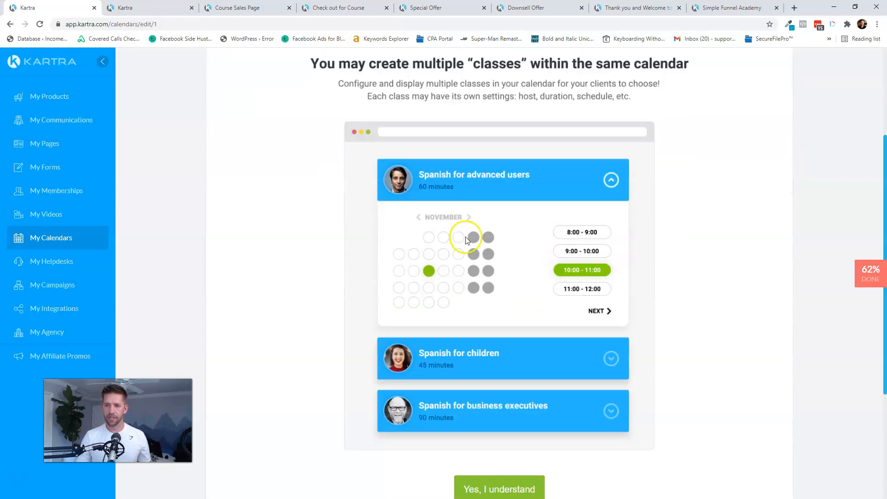
scroll(592, 307, up, 4)
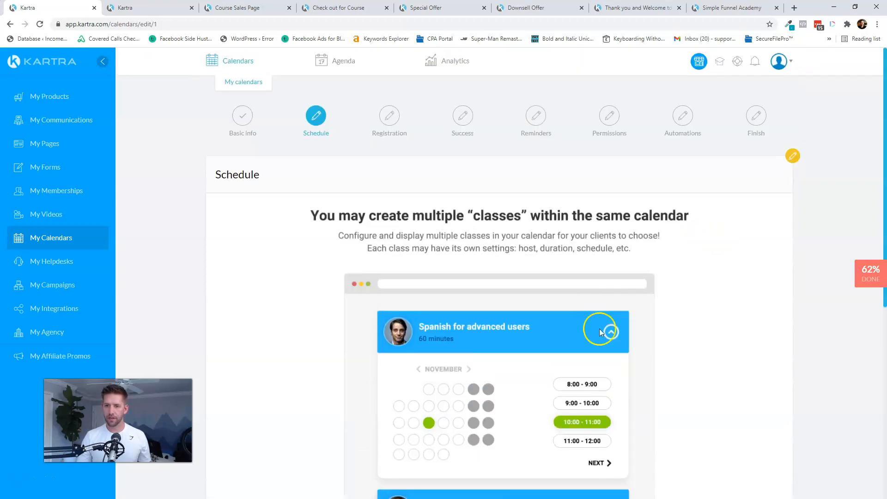
scroll(600, 329, down, 6)
click(523, 363)
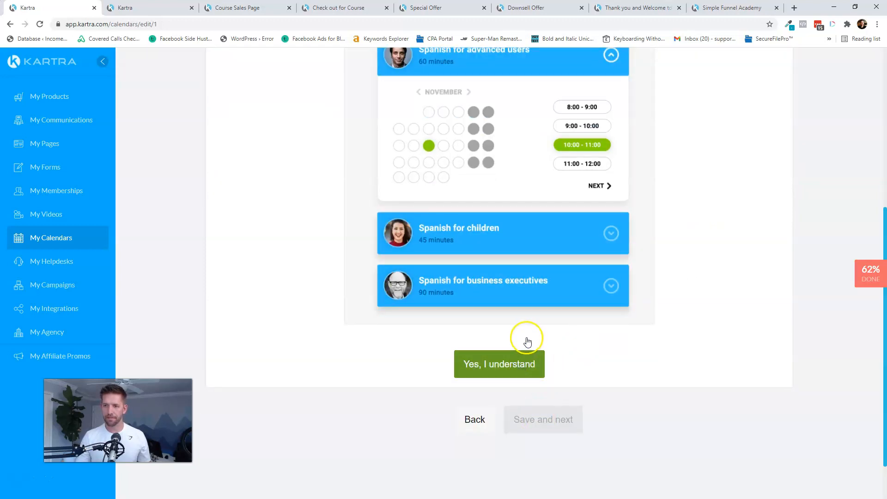
scroll(416, 213, up, 4)
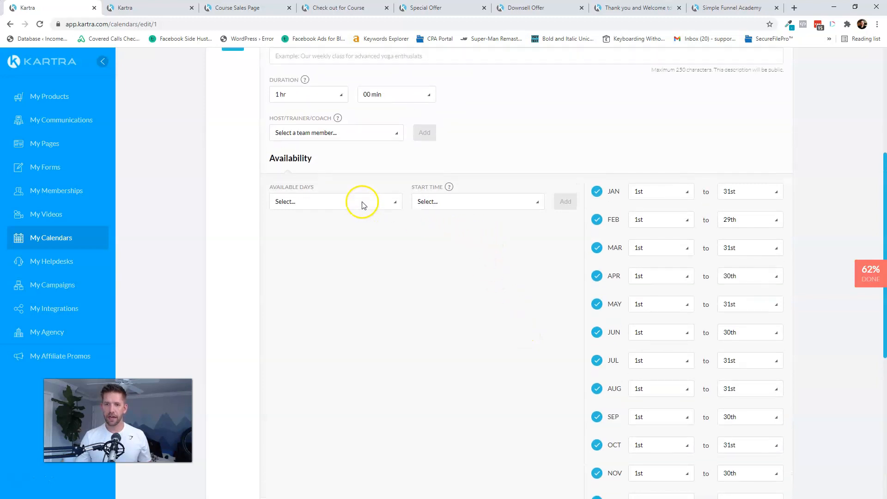
- Enter the One on One Consulting class title and description and add a team member host
click(377, 157)
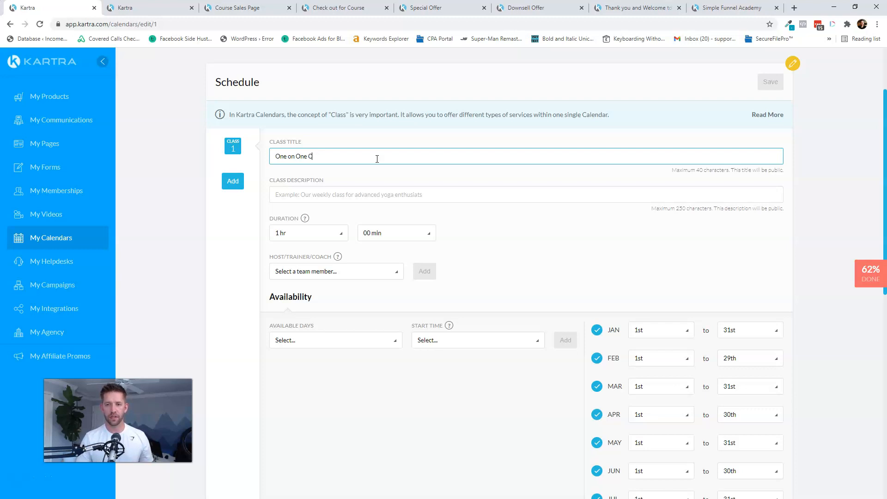
key(Tab)
text(He)
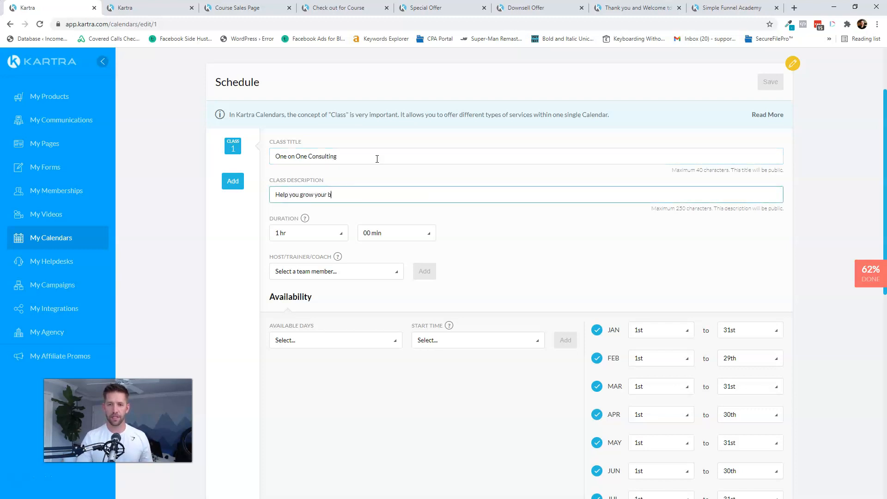
click(277, 271)
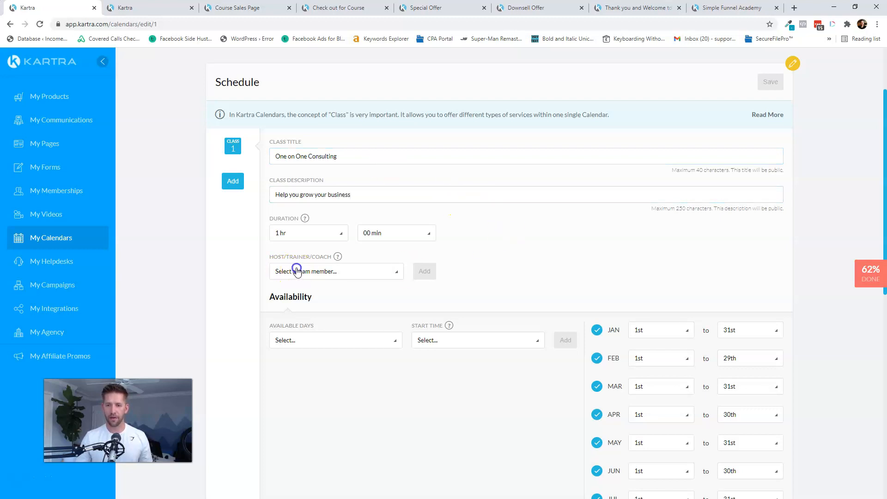
click(302, 304)
click(424, 271)
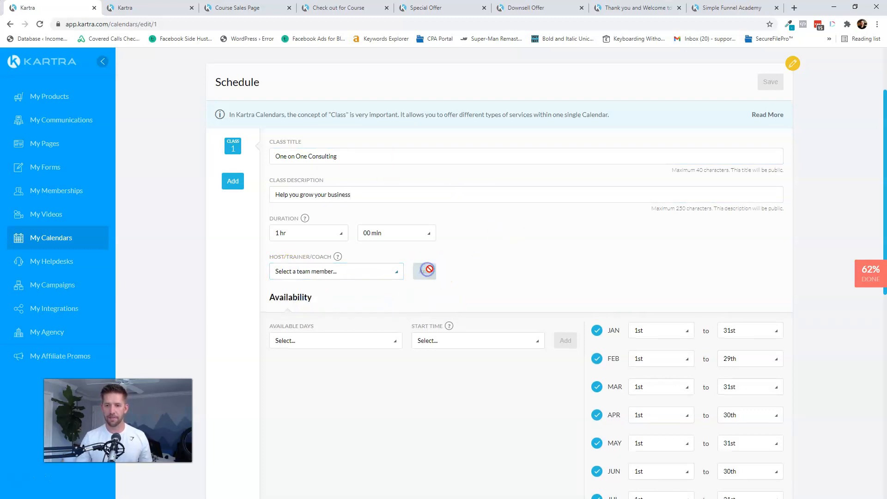
- Add a Monday, Tuesday, Wednesday 9:00 am availability slot
scroll(597, 253, down, 3)
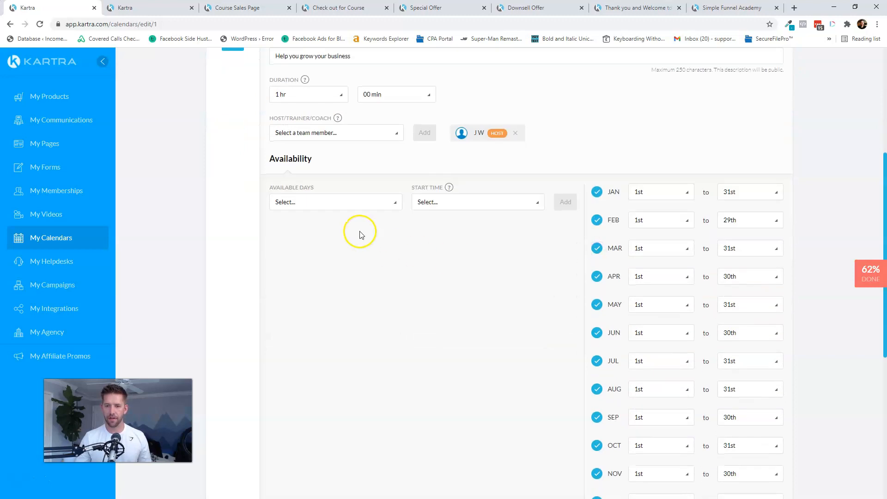
click(354, 209)
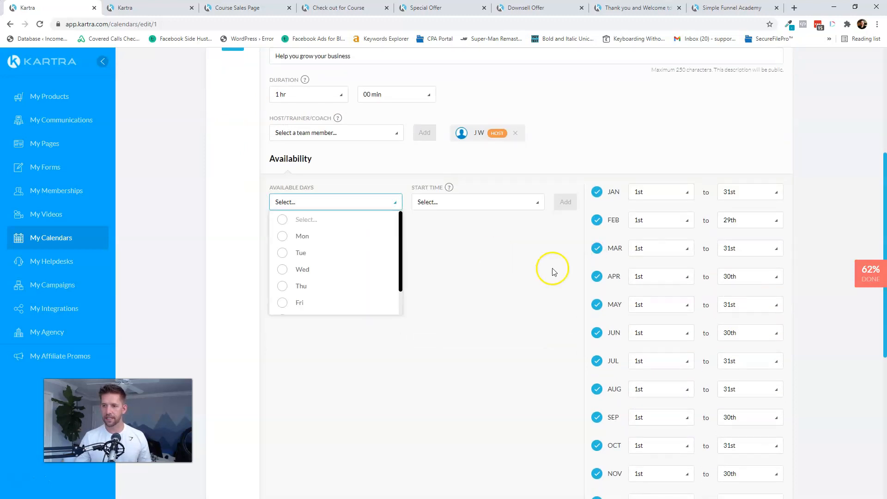
click(282, 236)
click(287, 254)
click(282, 269)
click(555, 278)
click(481, 209)
scroll(468, 268, down, 3)
scroll(469, 278, down, 10)
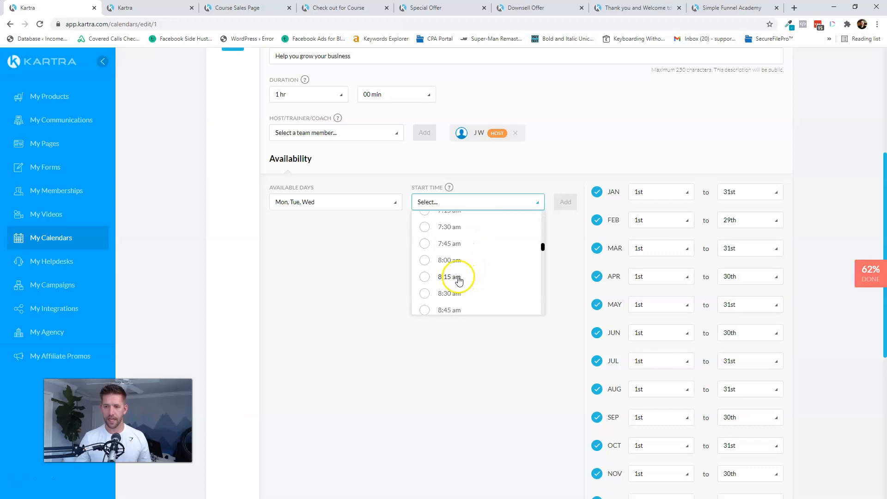
click(460, 281)
click(566, 202)
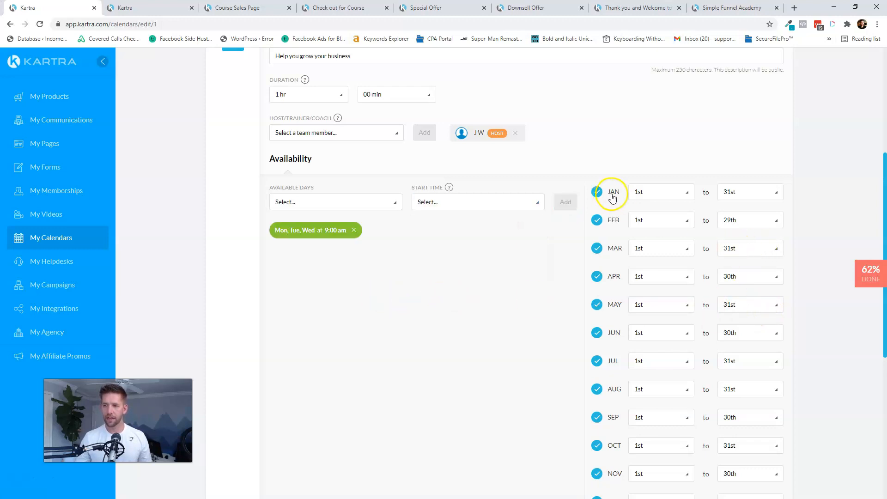
- Require two days' booking notice, limit bookings to 30 days ahead, and save the schedule
scroll(614, 192, down, 4)
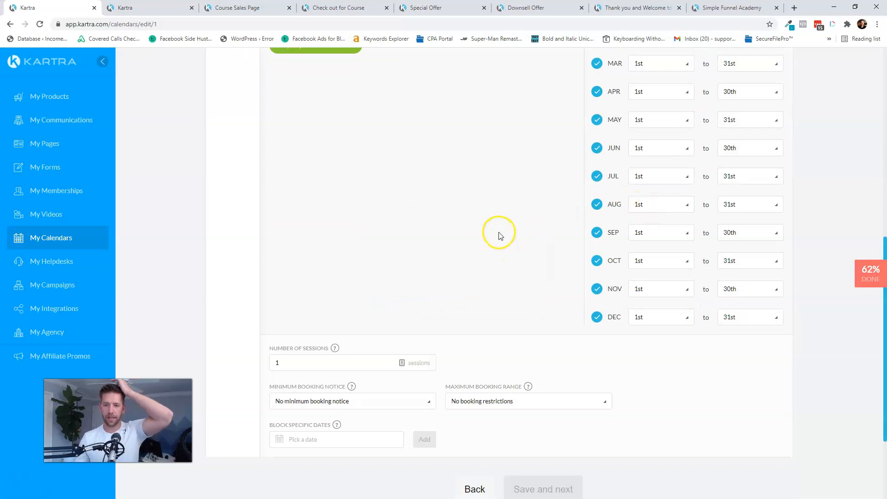
scroll(499, 236, down, 3)
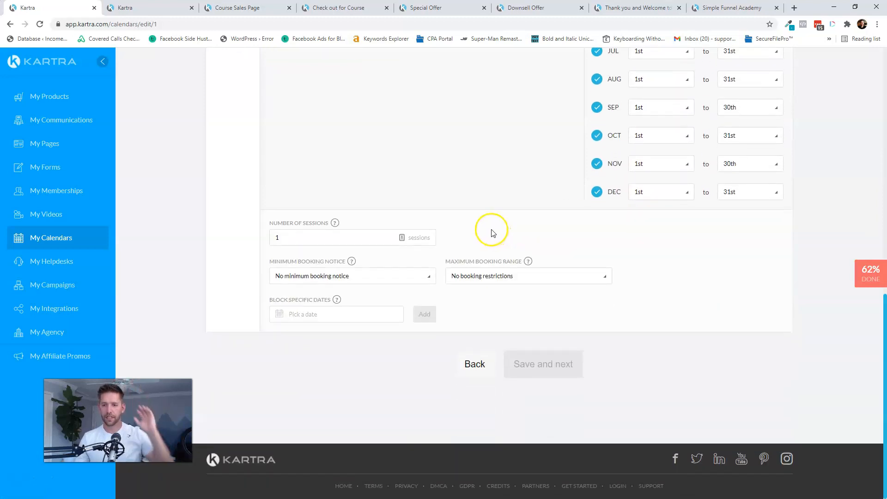
click(311, 278)
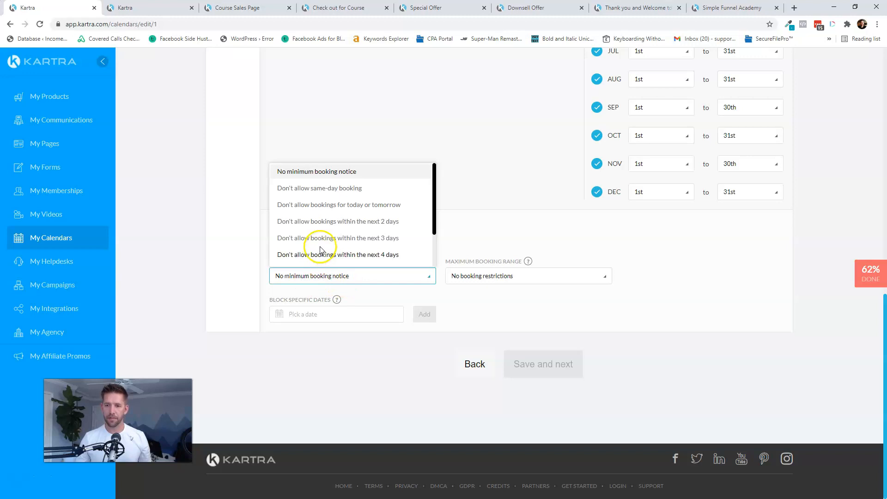
click(336, 222)
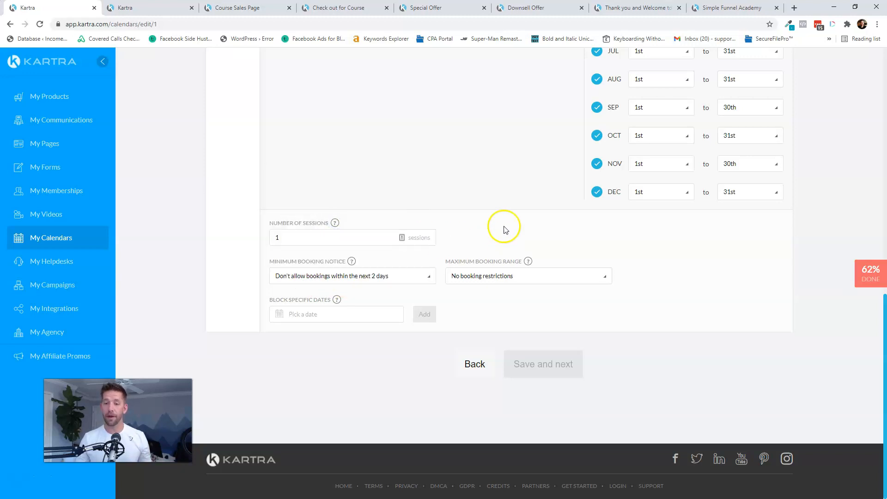
click(491, 277)
scroll(504, 224, down, 2)
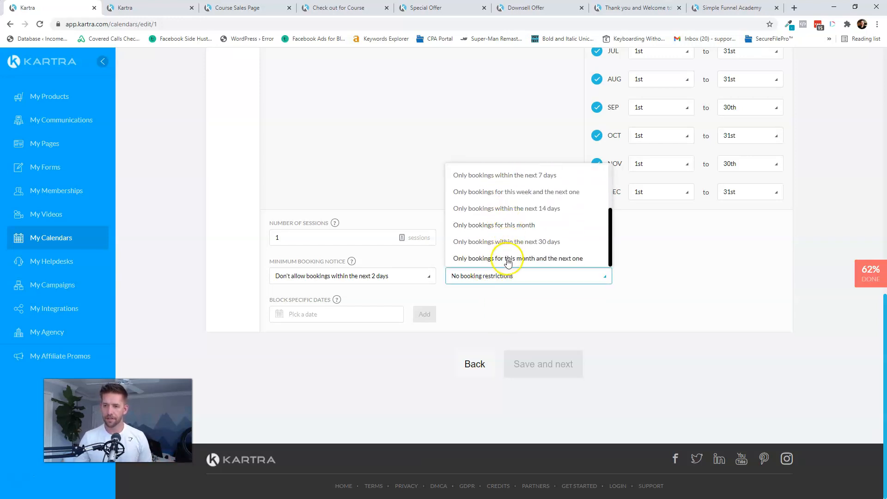
click(510, 242)
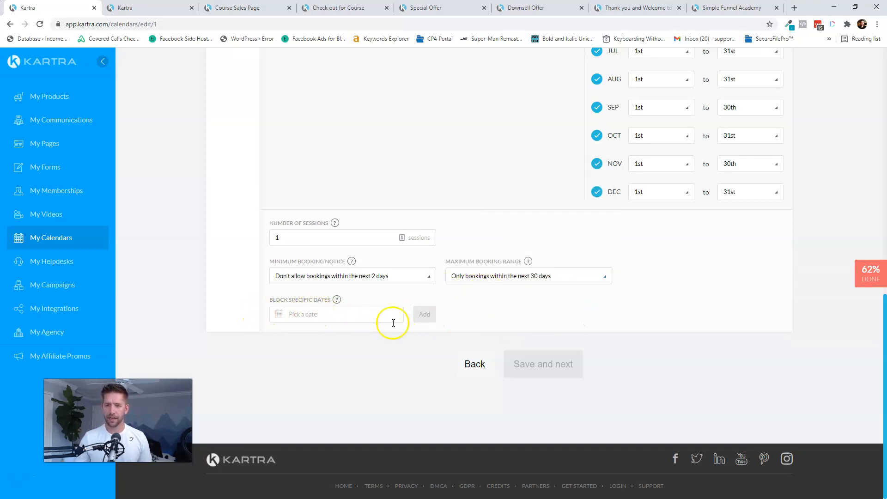
scroll(541, 333, up, 10)
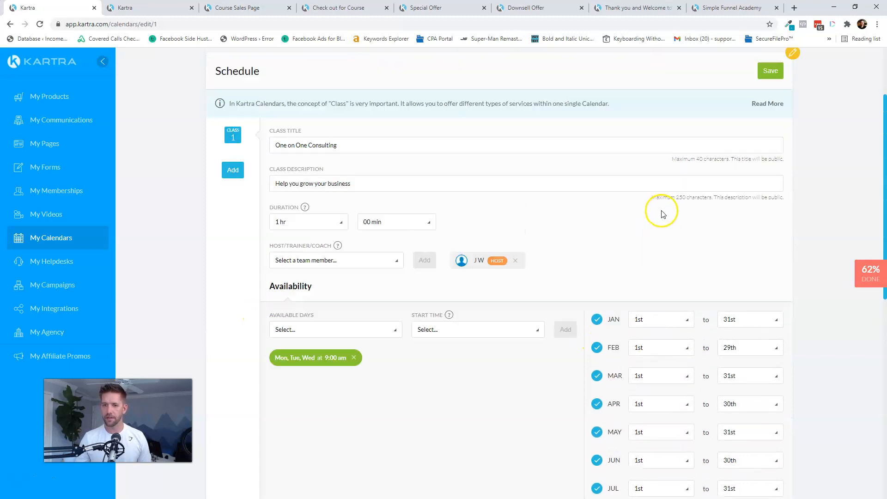
scroll(661, 213, up, 2)
click(776, 142)
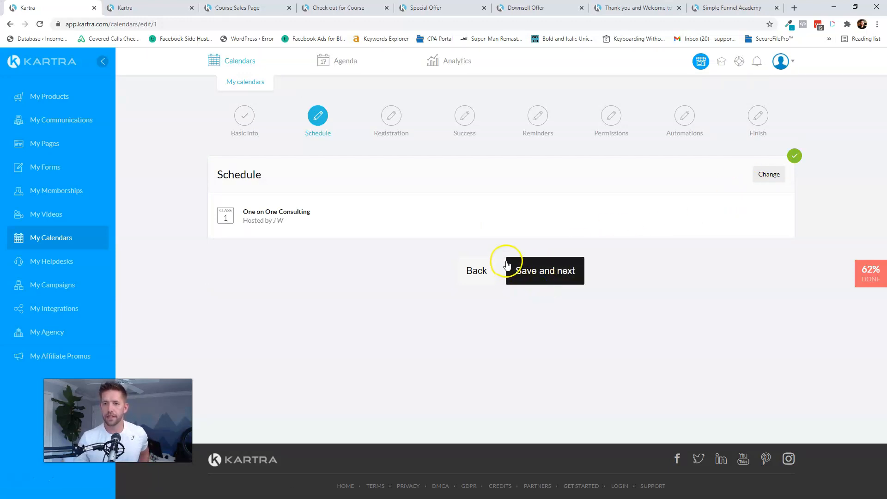
click(511, 264)
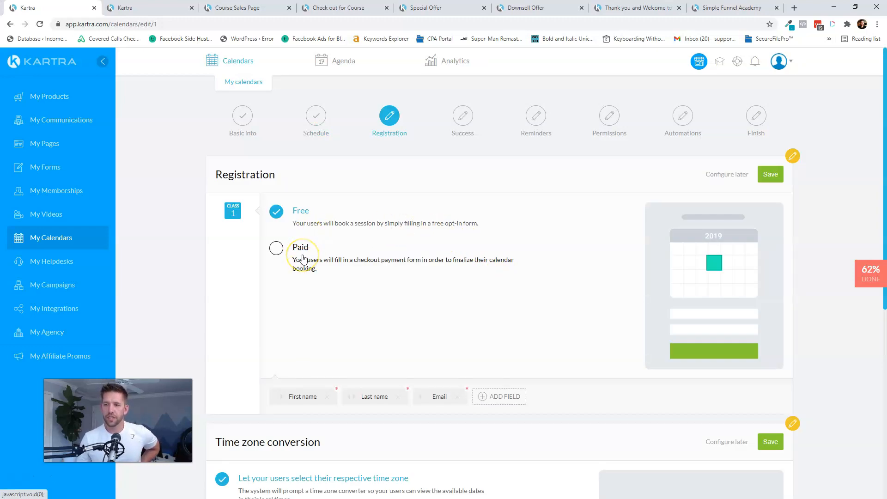
- Save free registration and the time zone conversion setting, then advance to the Success step
click(282, 217)
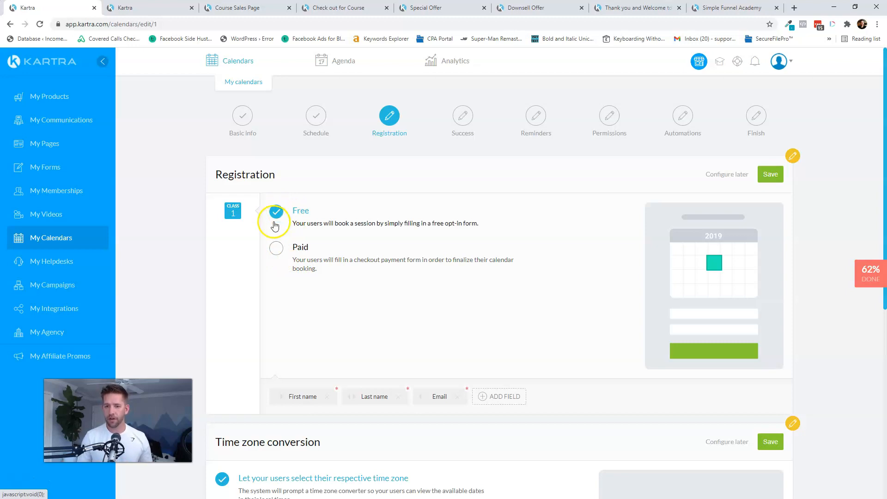
scroll(495, 342, down, 3)
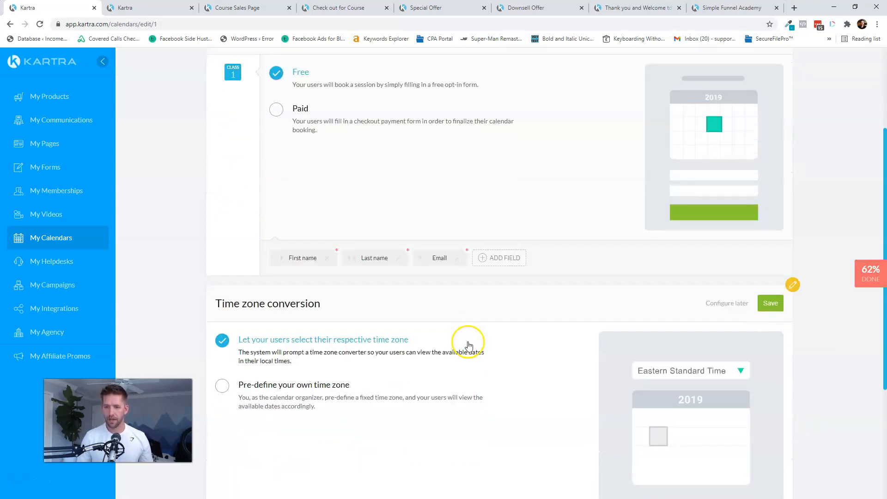
scroll(511, 267, up, 3)
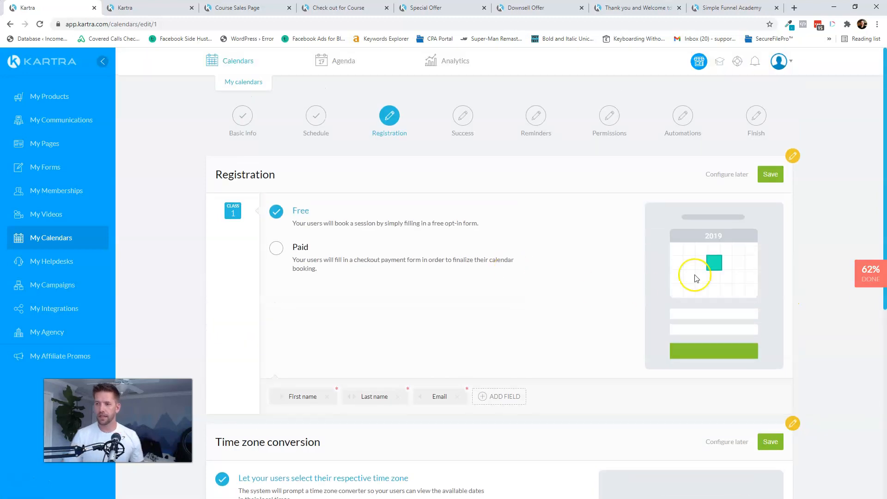
click(771, 171)
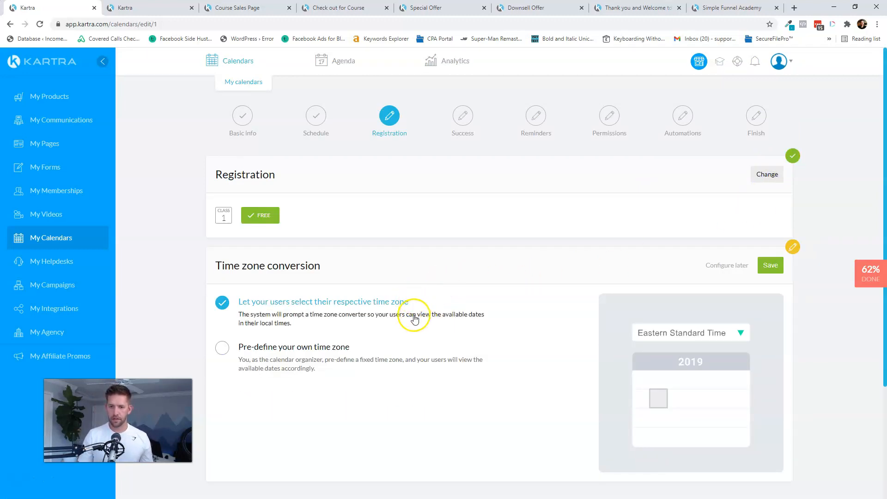
click(771, 265)
click(549, 366)
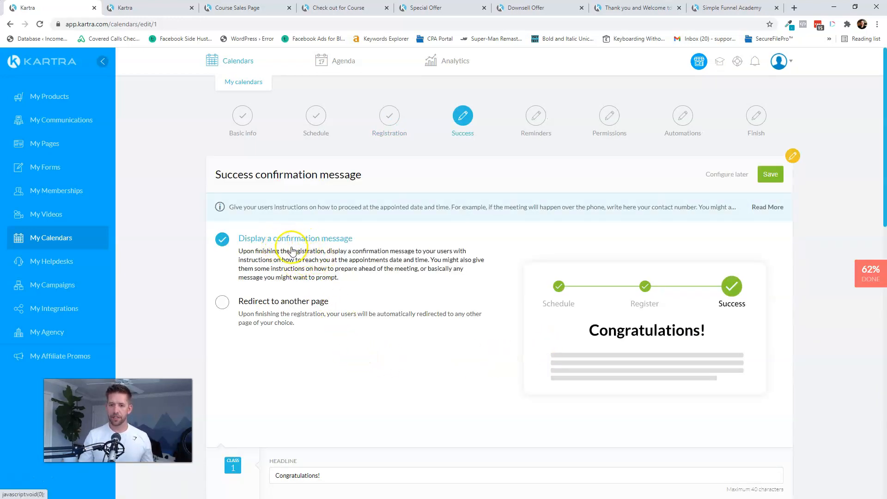
- Review the appointment instructions, save the default success message, and continue to Reminders
scroll(352, 260, down, 3)
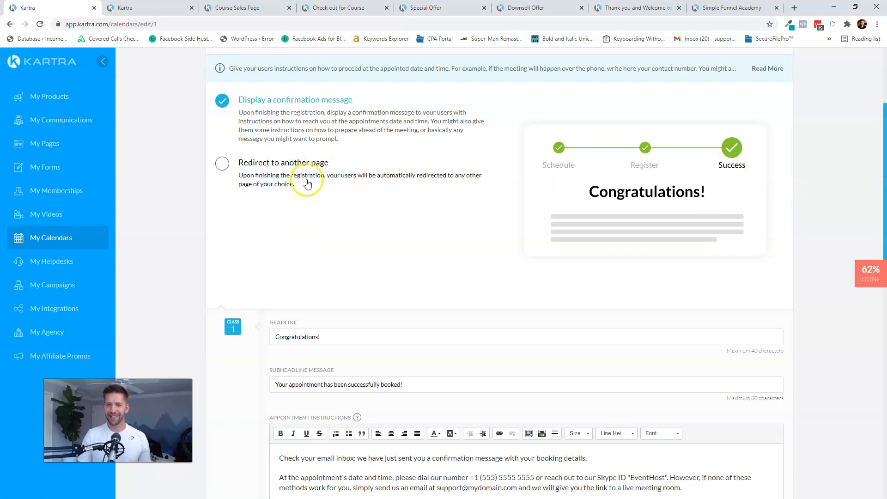
scroll(317, 192, down, 2)
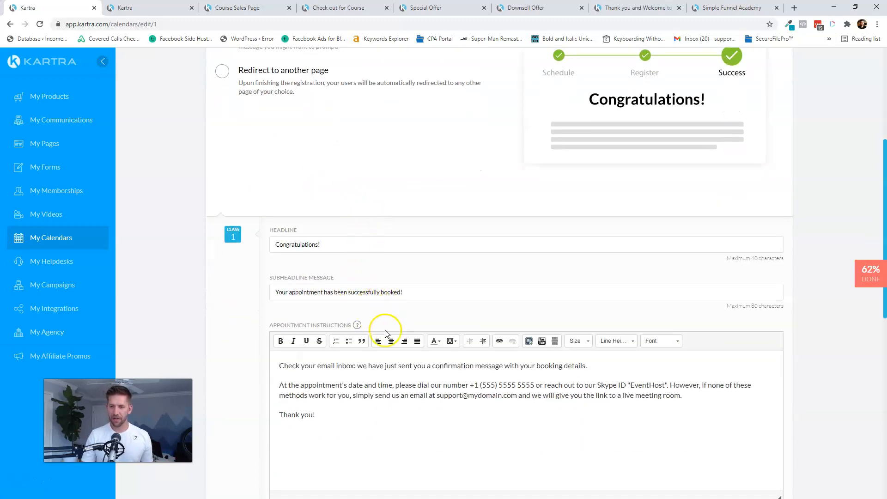
scroll(385, 333, down, 4)
click(408, 240)
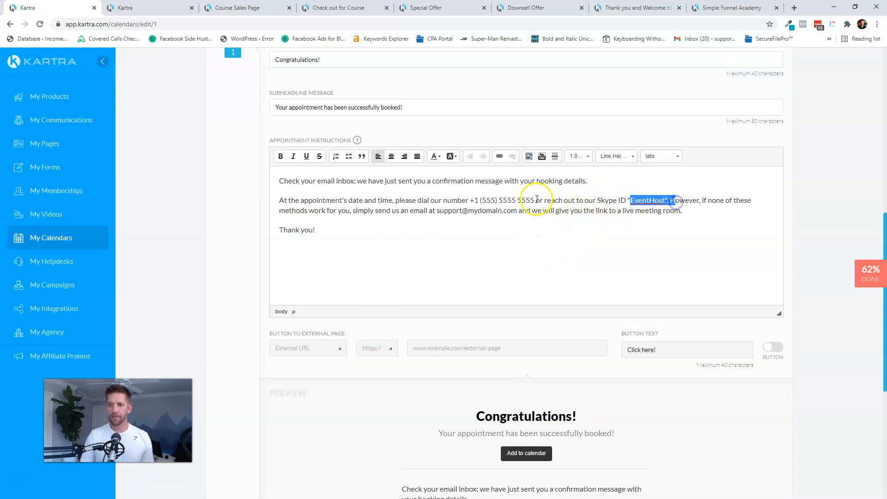
click(475, 264)
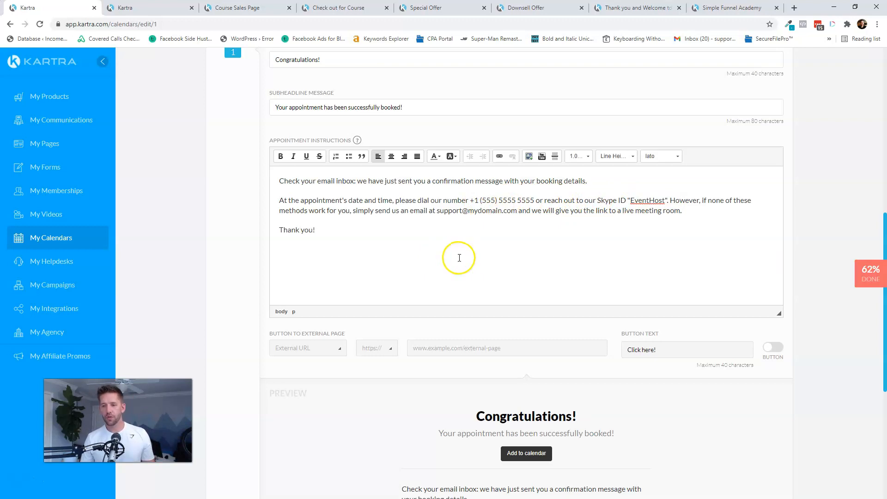
scroll(349, 268, down, 2)
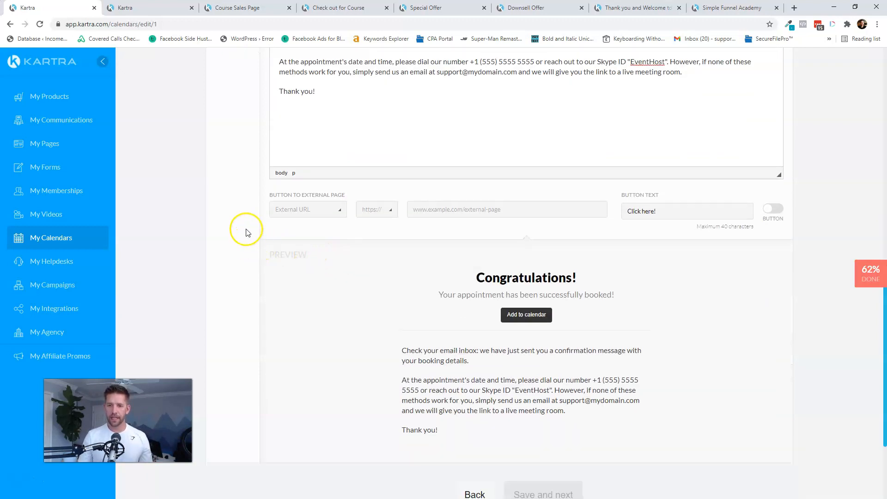
scroll(442, 261, down, 2)
scroll(441, 262, down, 1)
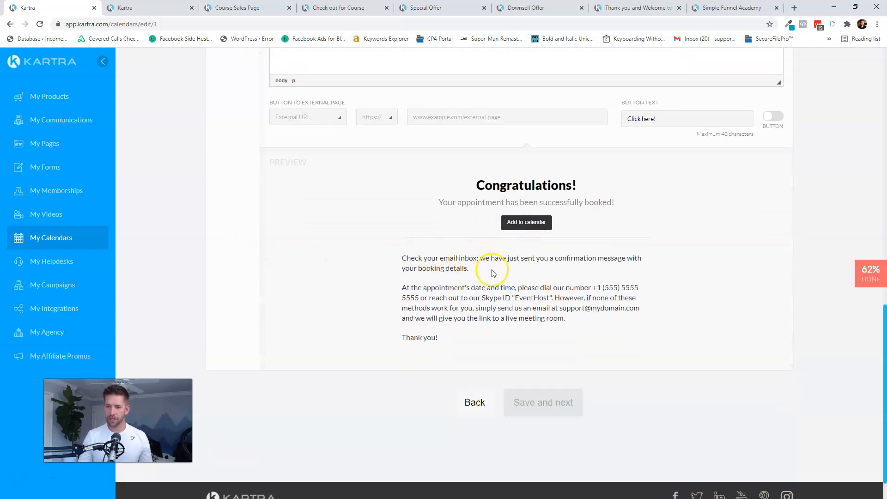
scroll(792, 372, up, 15)
click(768, 174)
click(553, 262)
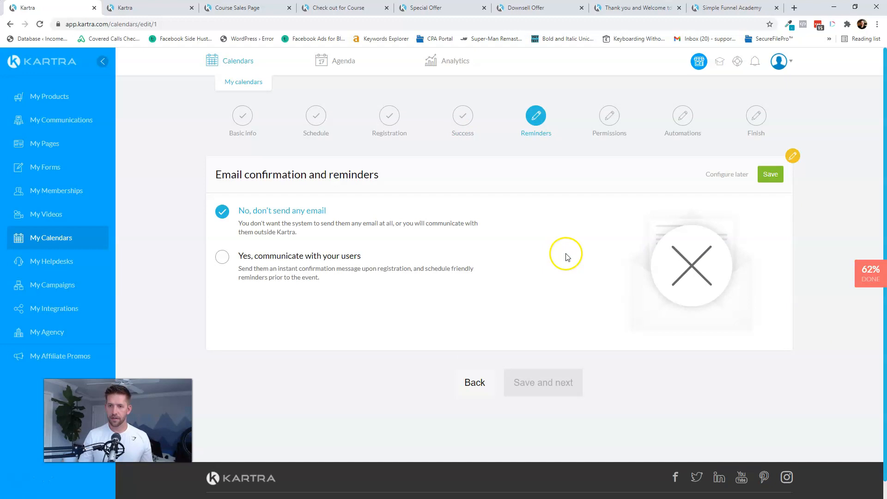
- Turn on emailing users about bookings and the booking confirmation email, saving each
click(235, 256)
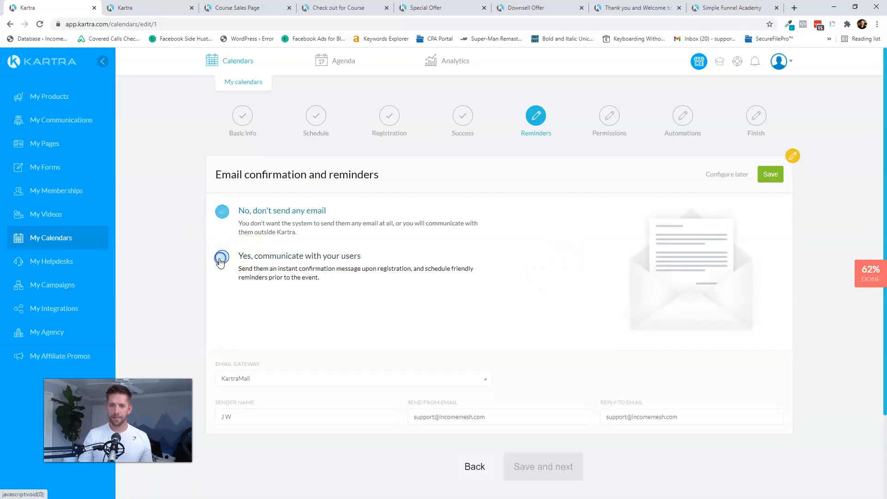
scroll(499, 296, down, 2)
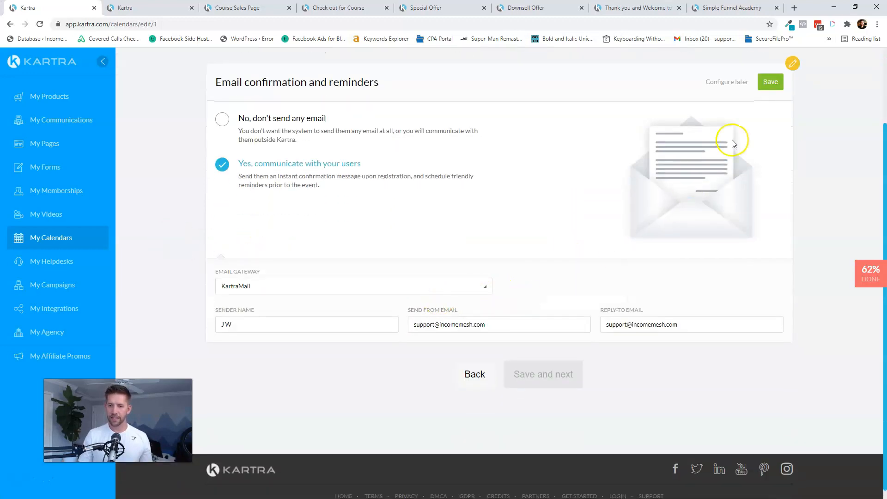
click(776, 81)
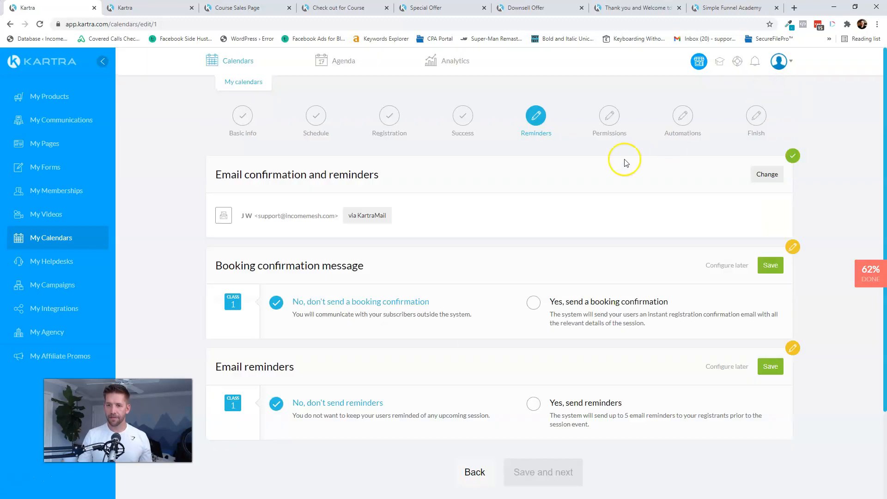
scroll(620, 163, down, 2)
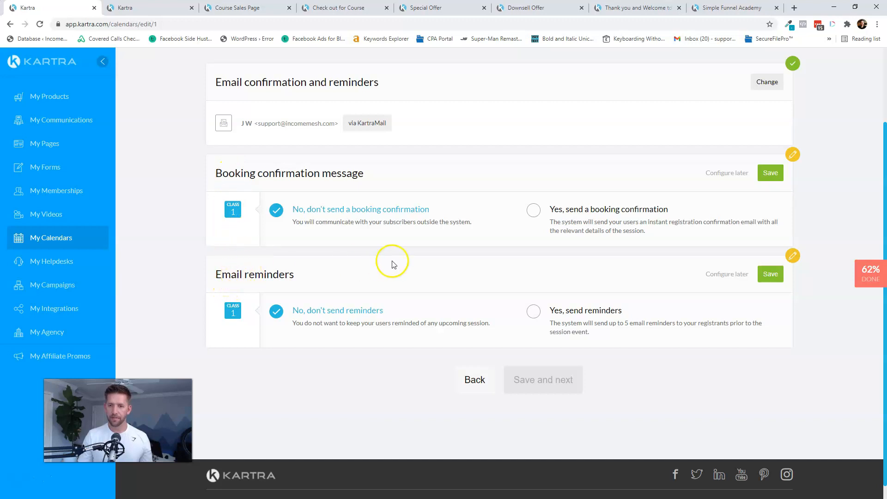
scroll(357, 245, up, 1)
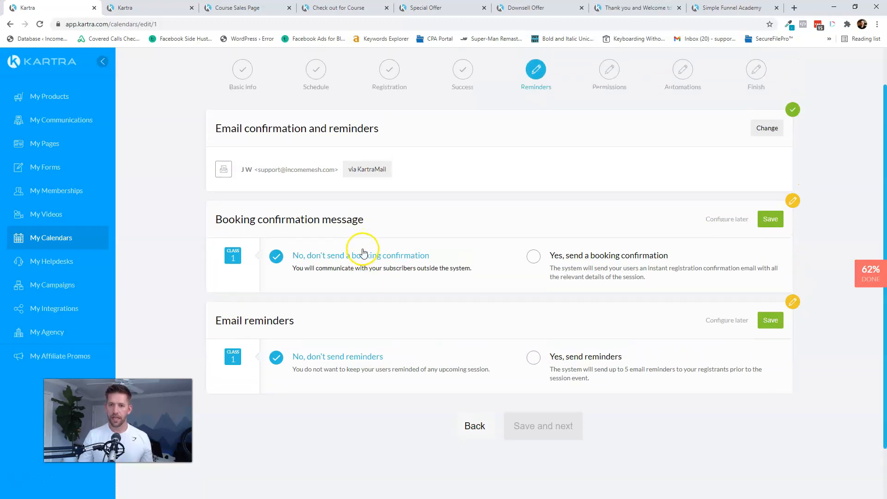
click(535, 256)
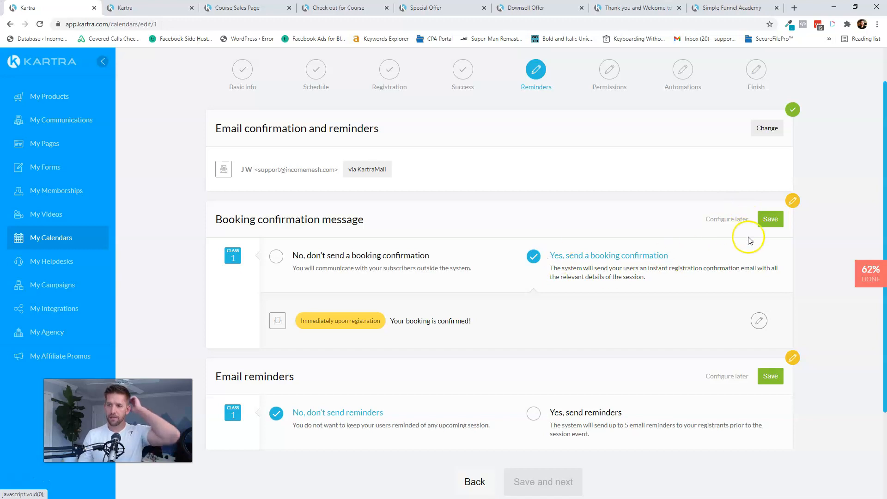
click(770, 219)
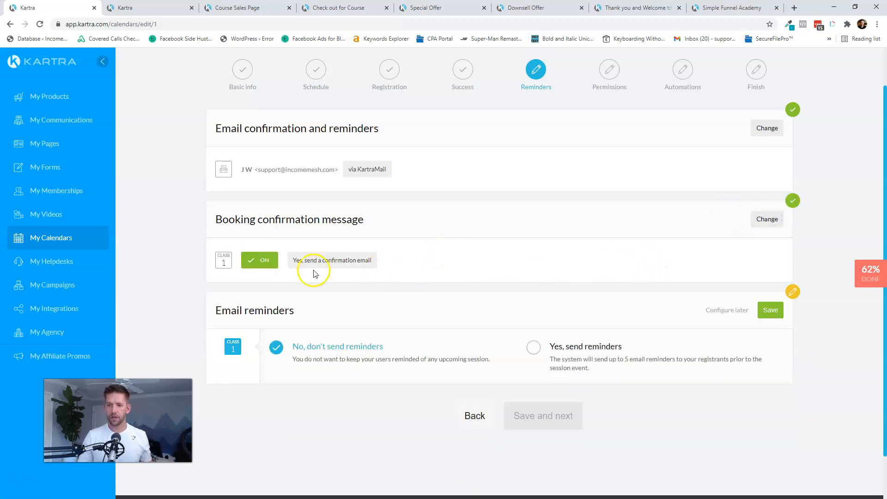
- Enable email reminders with an Event booking reminder sent 1 hour before sessions
click(577, 348)
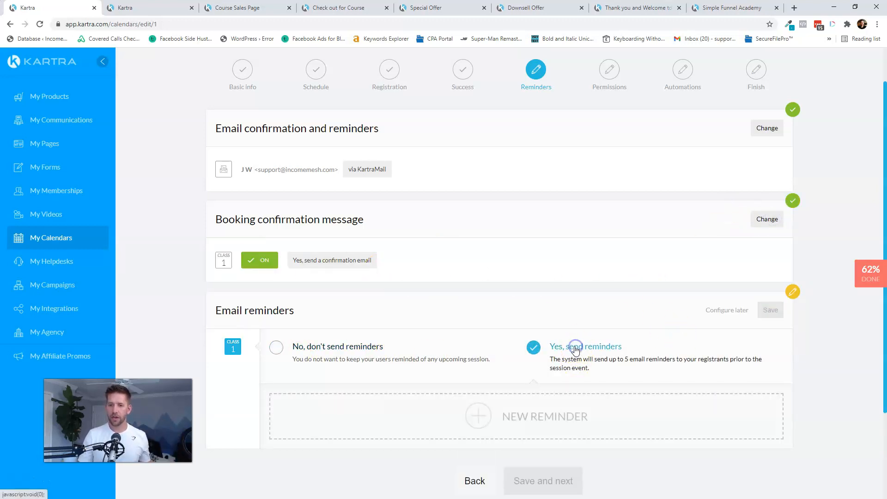
click(527, 416)
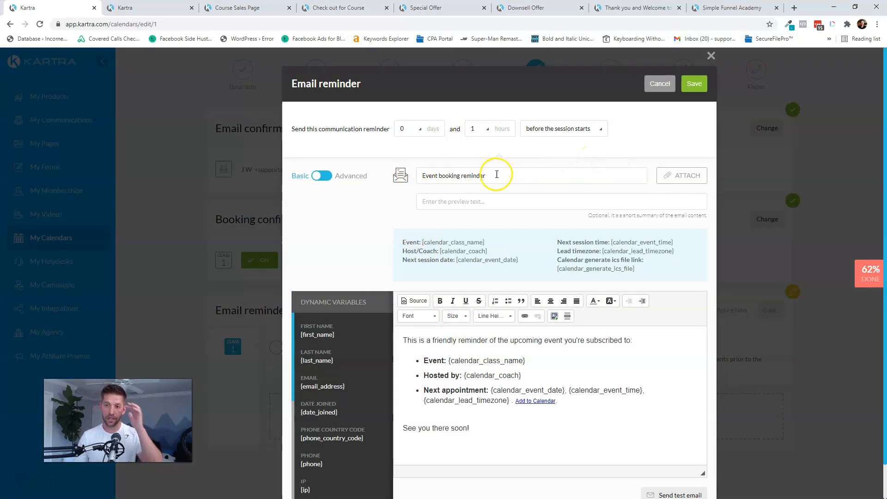
scroll(531, 352, down, 1)
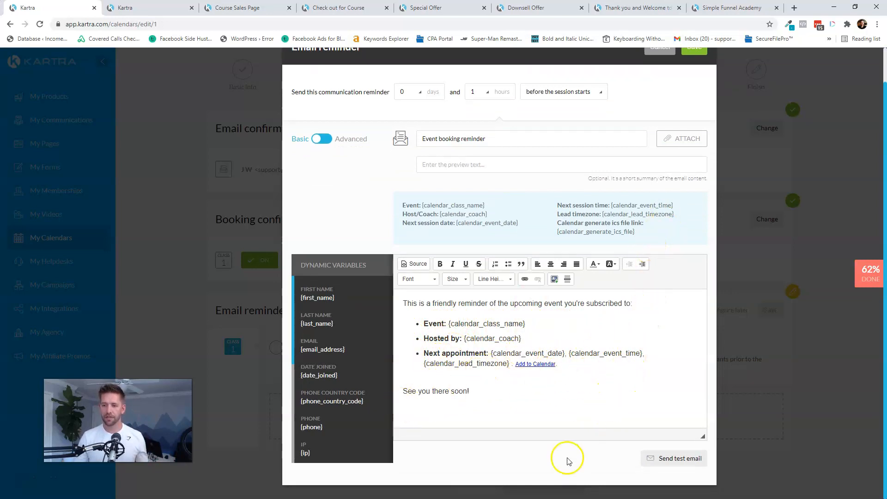
scroll(568, 458, up, 1)
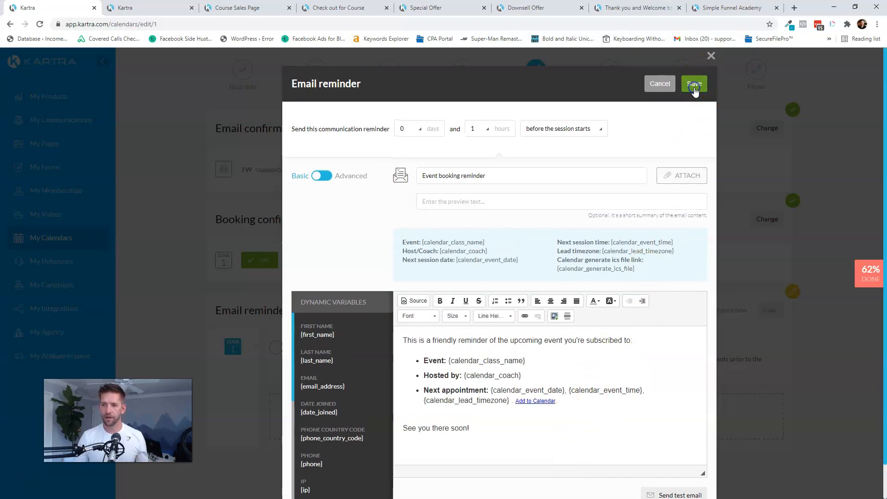
click(694, 87)
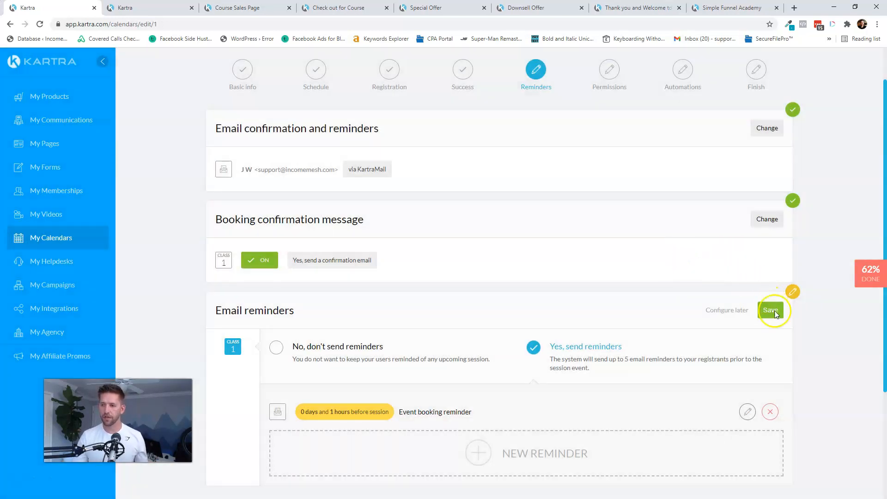
click(775, 312)
- Save instant session approval with cancellations disallowed
click(549, 404)
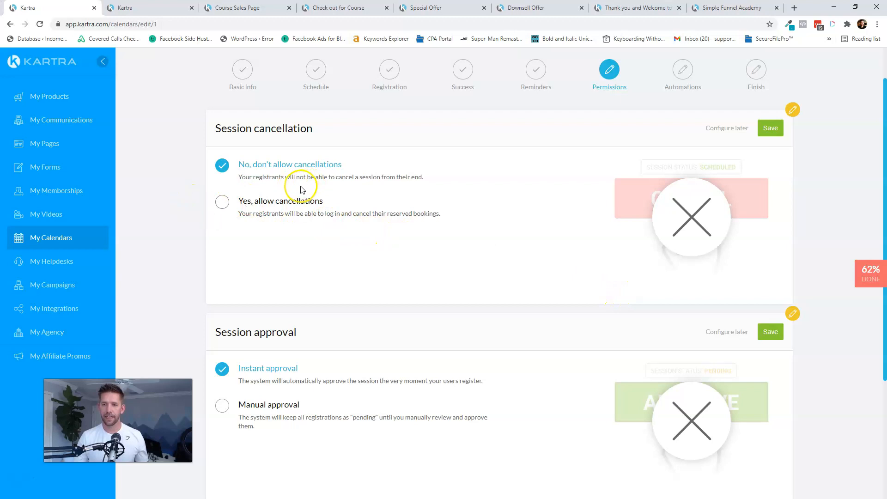
scroll(392, 302, down, 2)
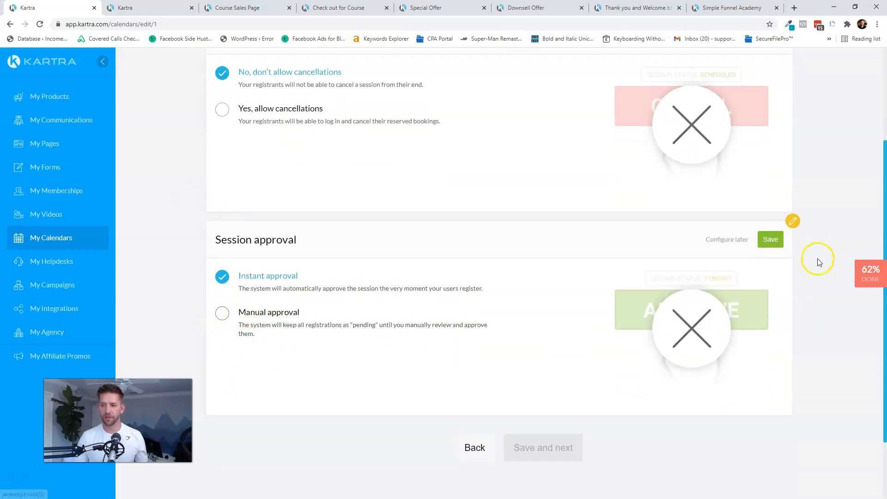
click(769, 240)
click(770, 182)
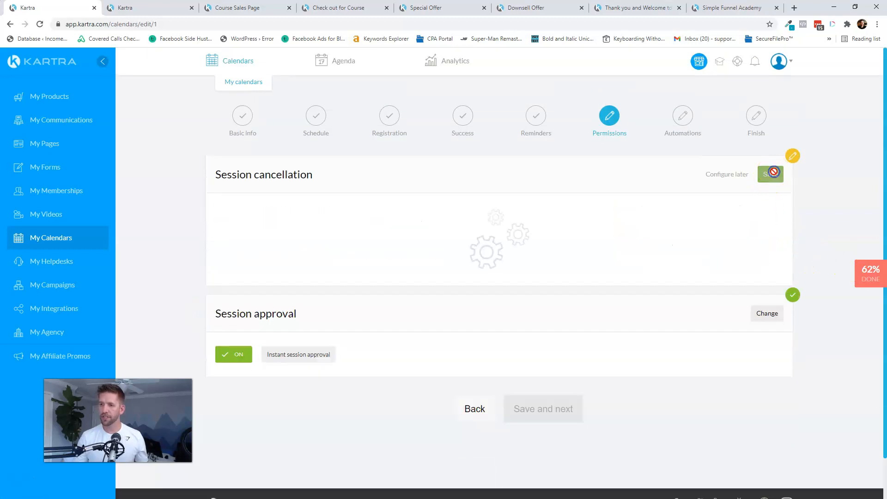
- Leave automations off and finish creating the 1:1 Calendar
click(554, 368)
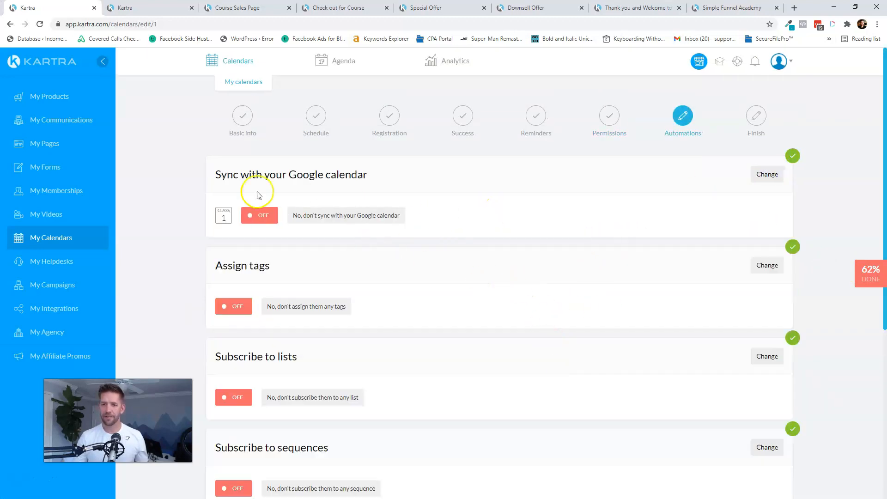
scroll(342, 184, down, 2)
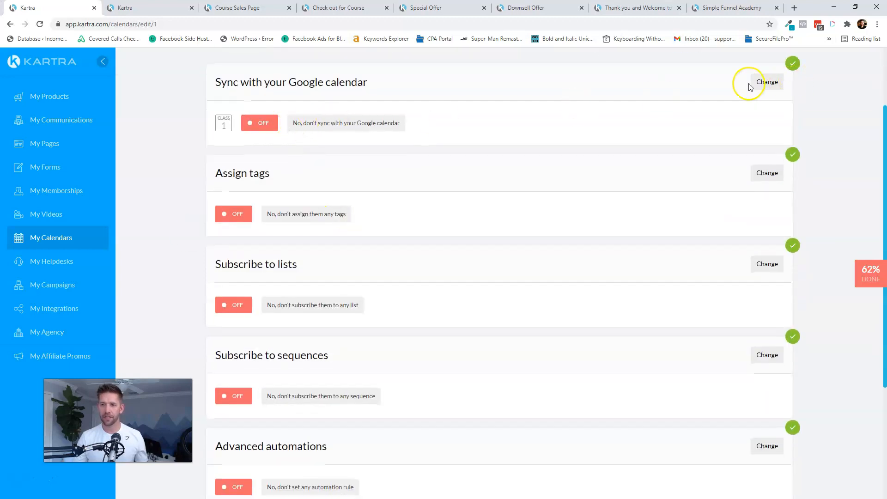
scroll(679, 208, down, 3)
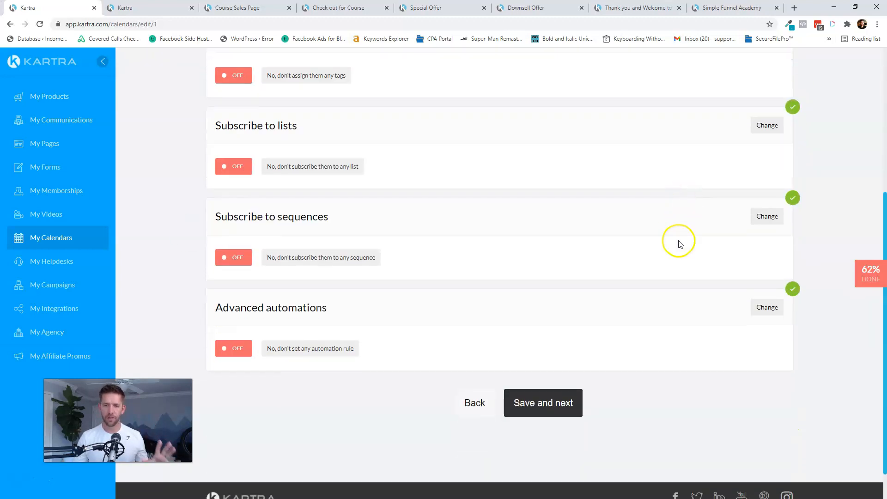
click(553, 402)
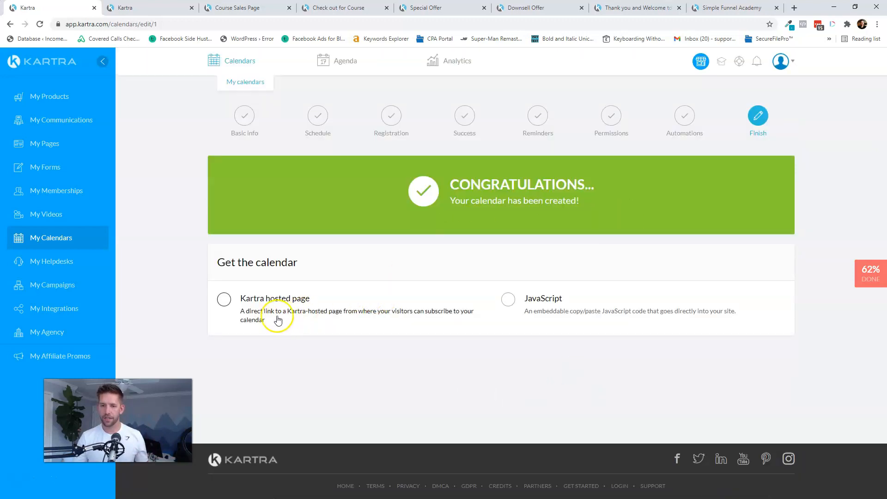
- Use a Kartra hosted page and open the calendar's booking link in a new tab
click(233, 309)
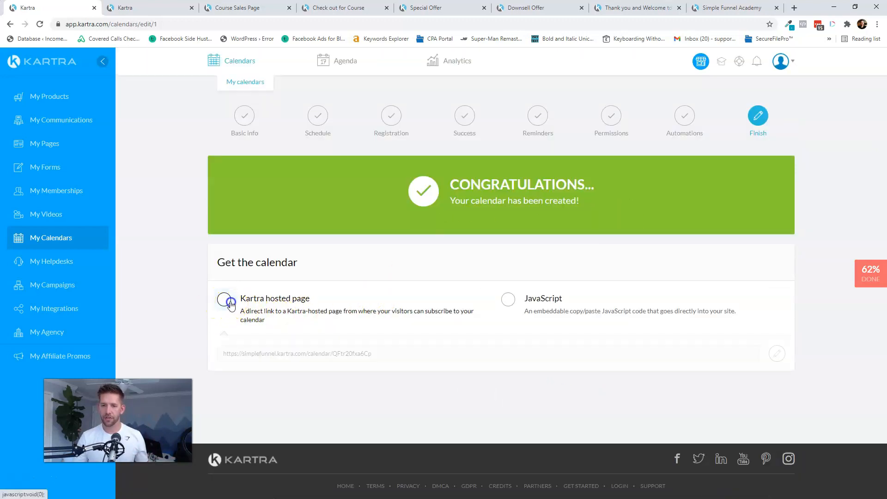
click(301, 356)
right_click(301, 355)
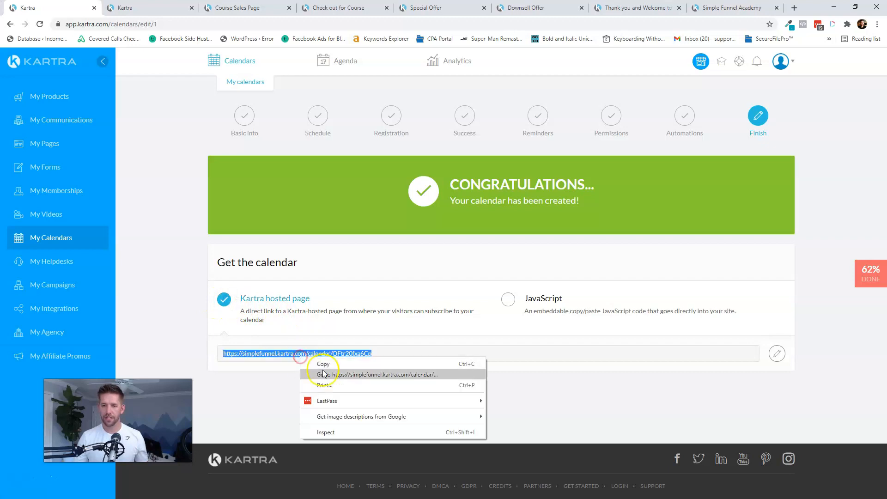
click(323, 374)
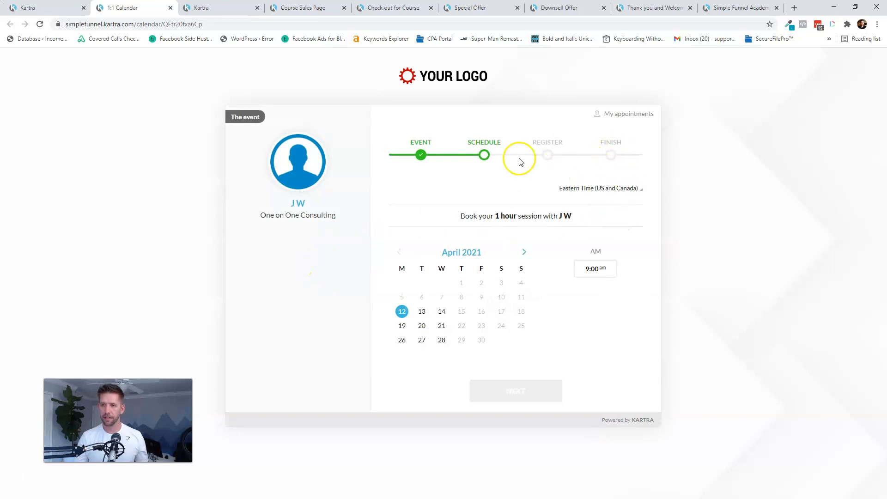
- Test-book 14 April at 9:00 am up to registration, then return to the Kartra tab
click(442, 311)
click(599, 269)
click(509, 391)
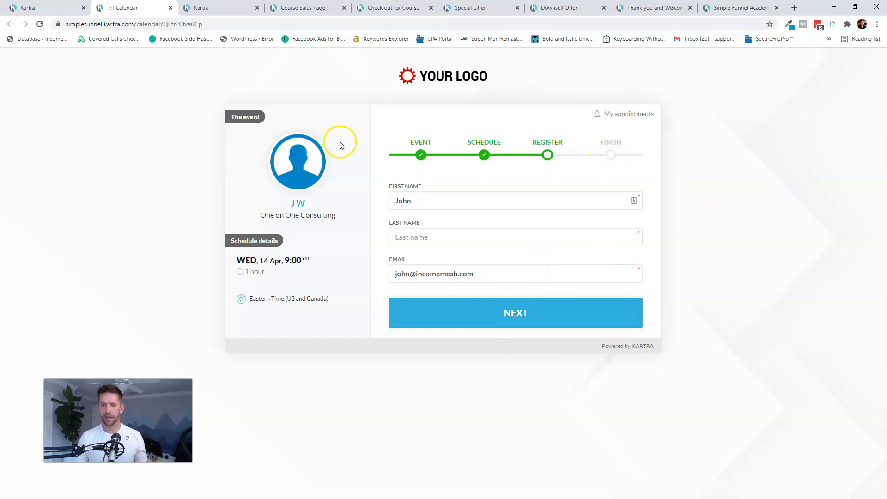
click(62, 9)
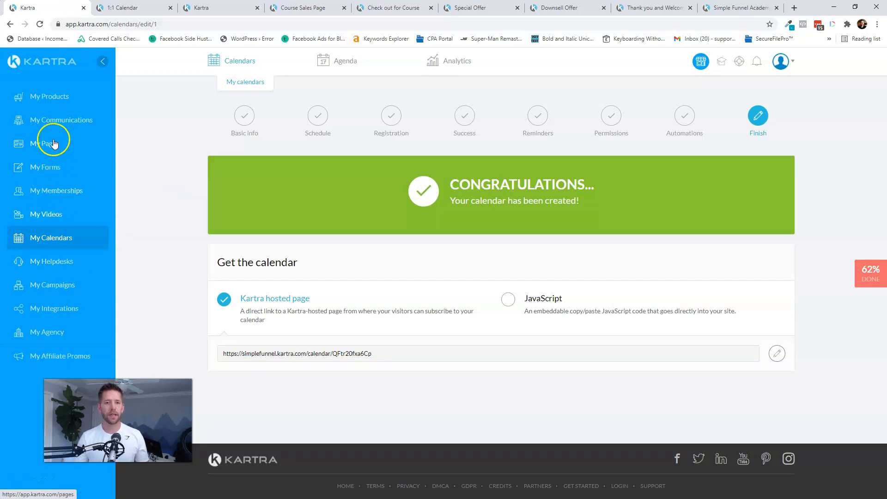
- Create a sequence named 'Book your time' described as 'Book your 1:1 session'
click(50, 123)
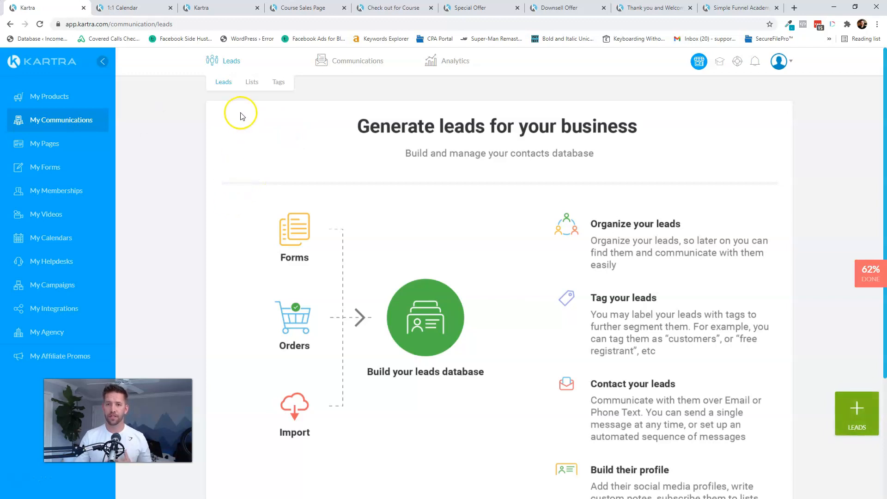
click(352, 84)
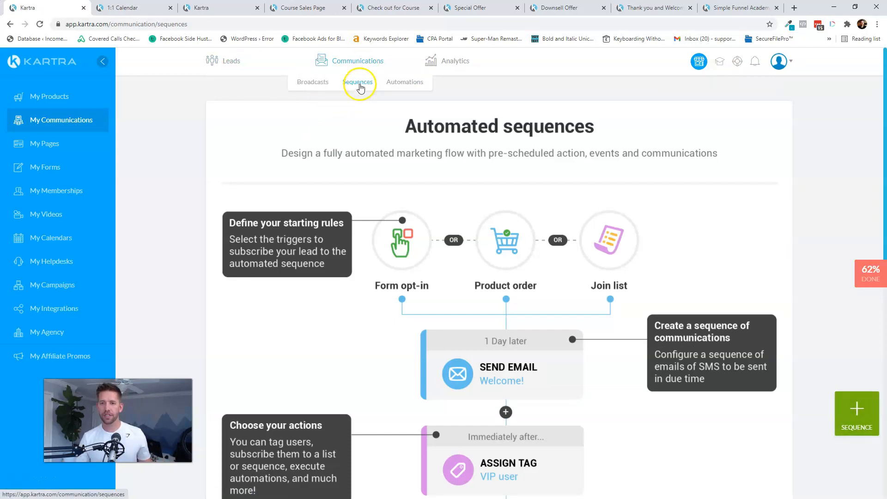
scroll(886, 380, down, 3)
click(856, 423)
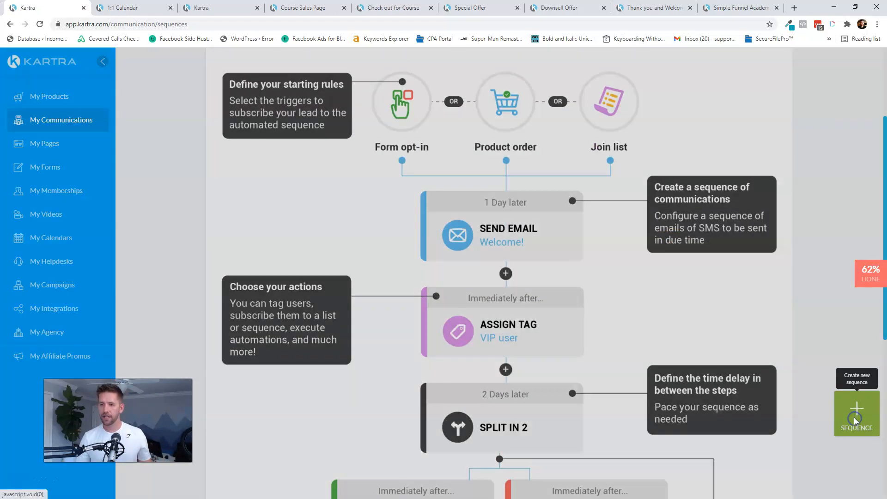
click(454, 143)
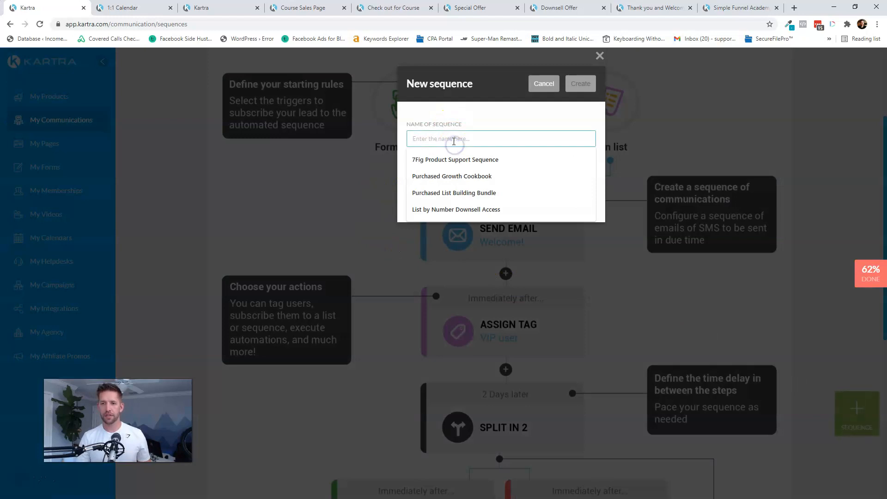
text(Book your time)
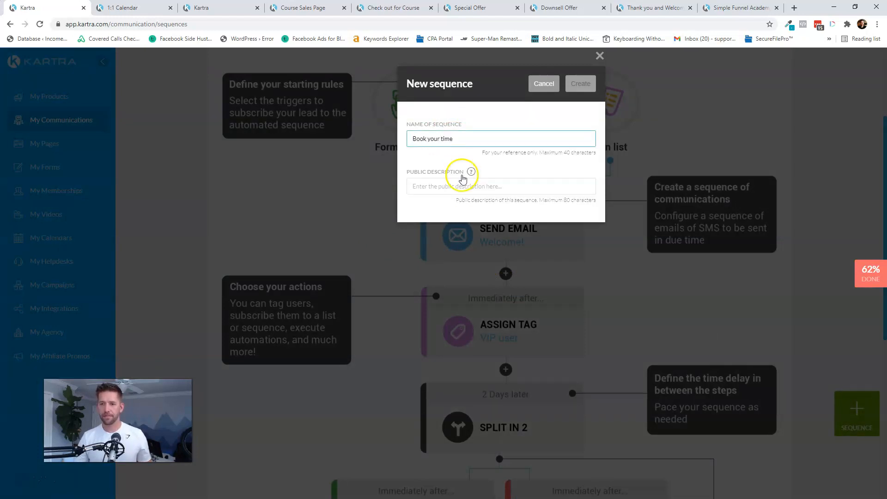
click(460, 181)
text(Book your 1;1 session)
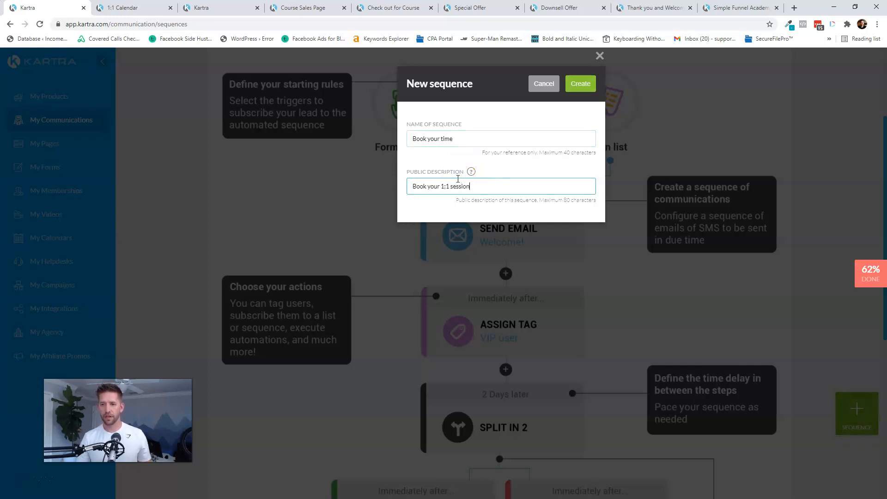
click(581, 85)
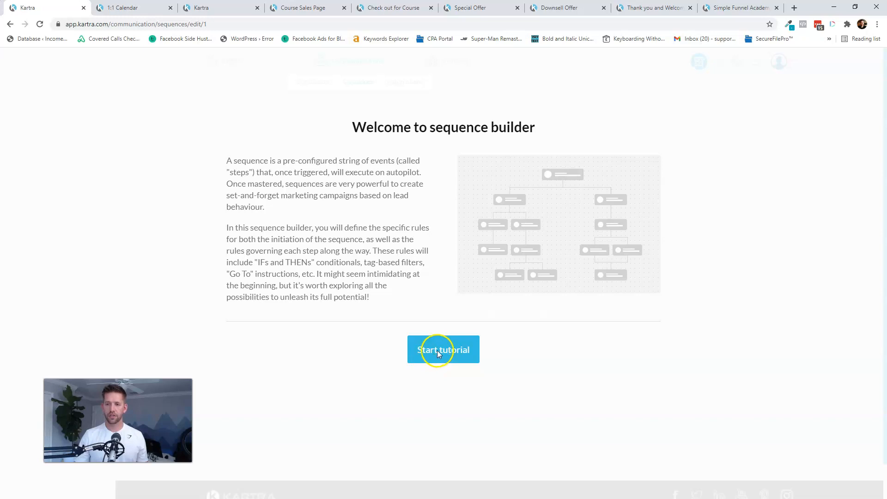
- Add a starting rule for the Purchase Activity tag 'Purchased - 1 on 1 Coaching Upsell'
click(445, 354)
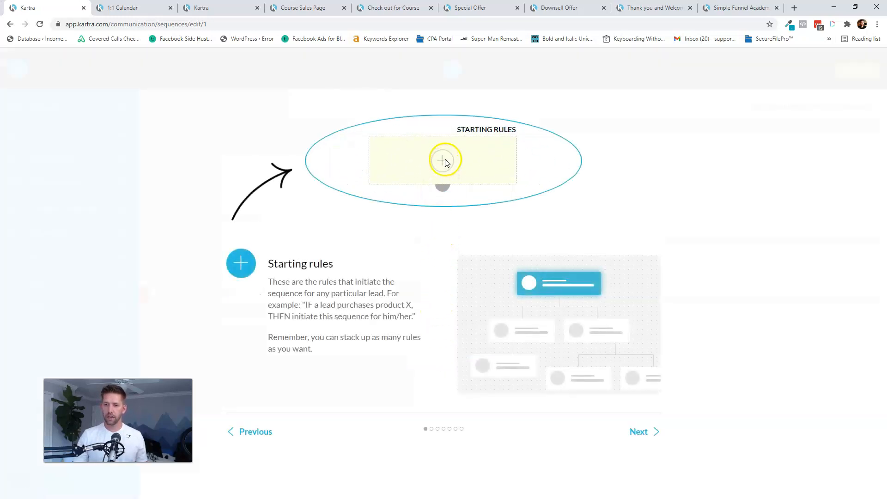
click(639, 431)
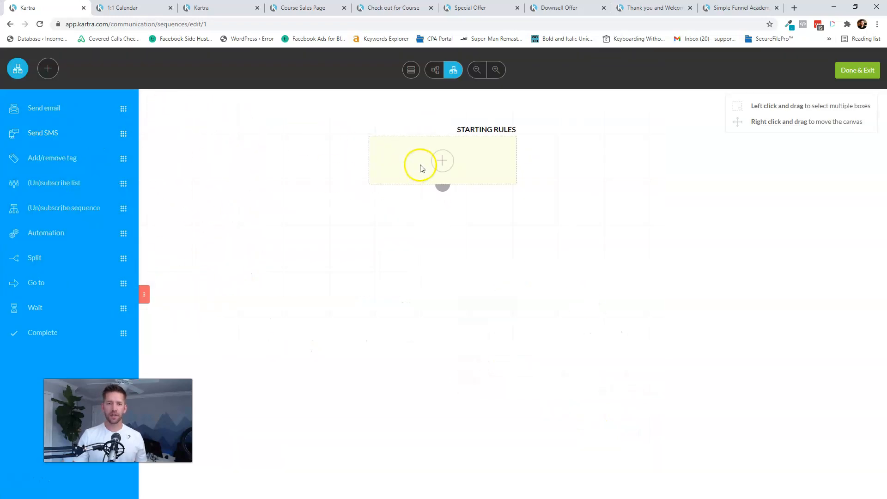
click(445, 160)
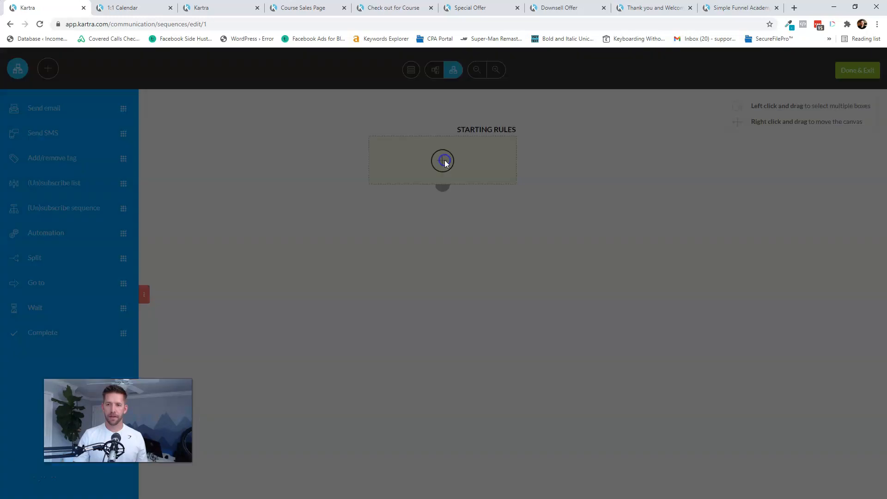
click(328, 178)
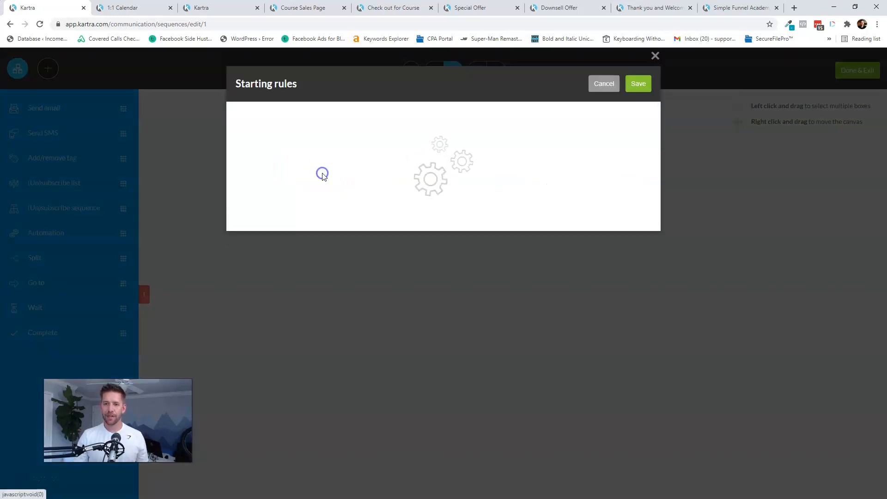
click(294, 215)
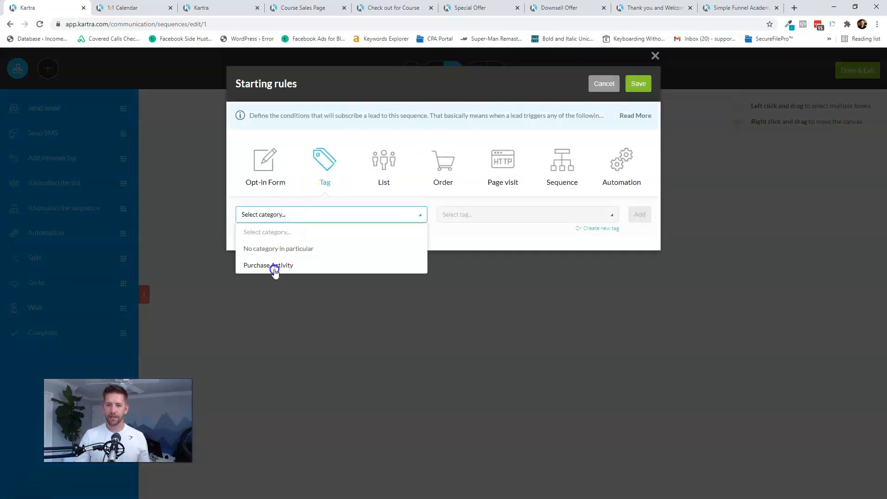
click(273, 266)
click(511, 217)
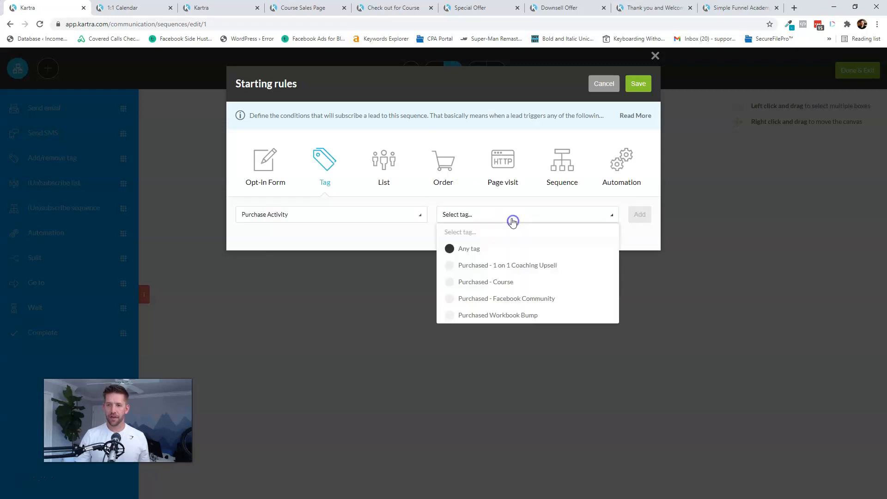
click(478, 267)
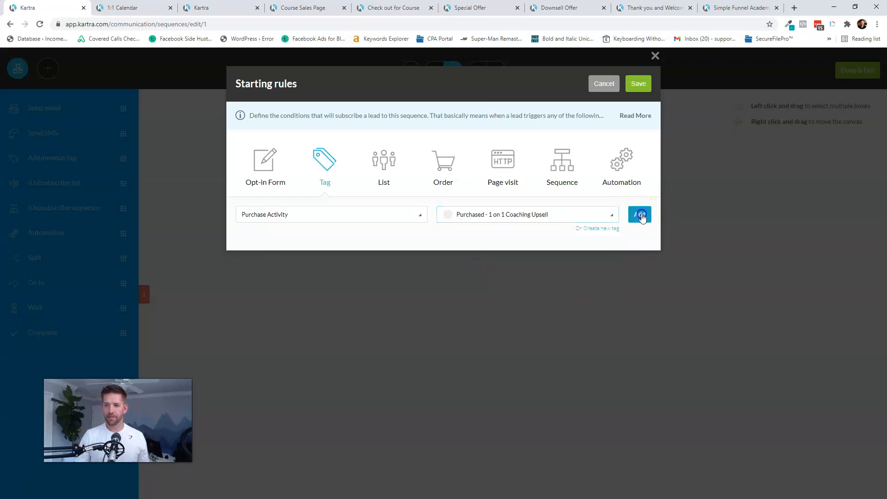
click(640, 214)
click(641, 86)
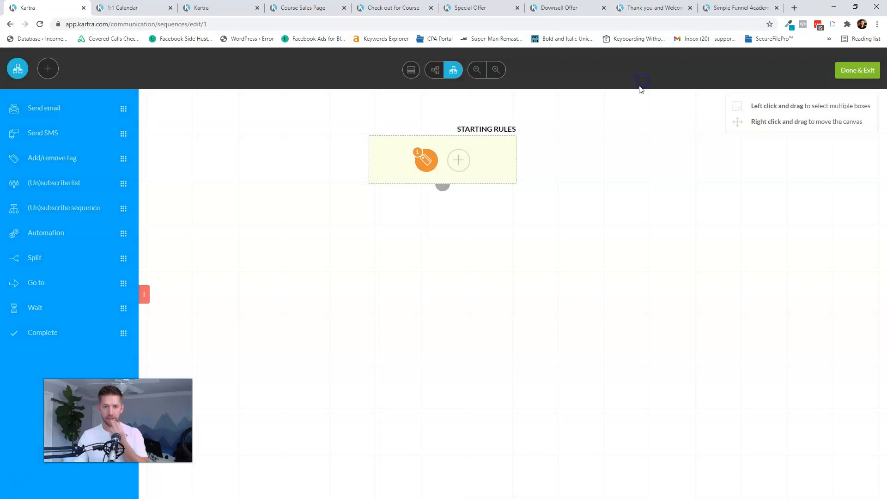
- Add an immediate, any-time email step named 'Book your 1:1 Session with me'
drag(44, 108, 439, 264)
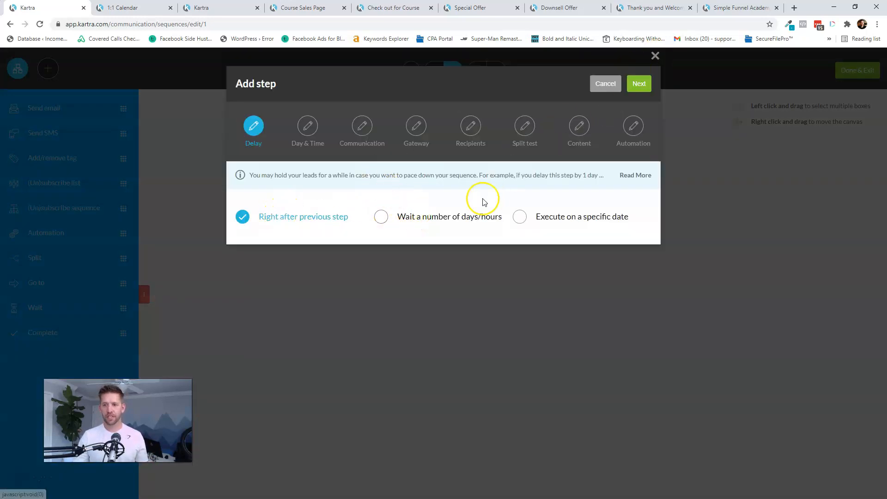
click(640, 85)
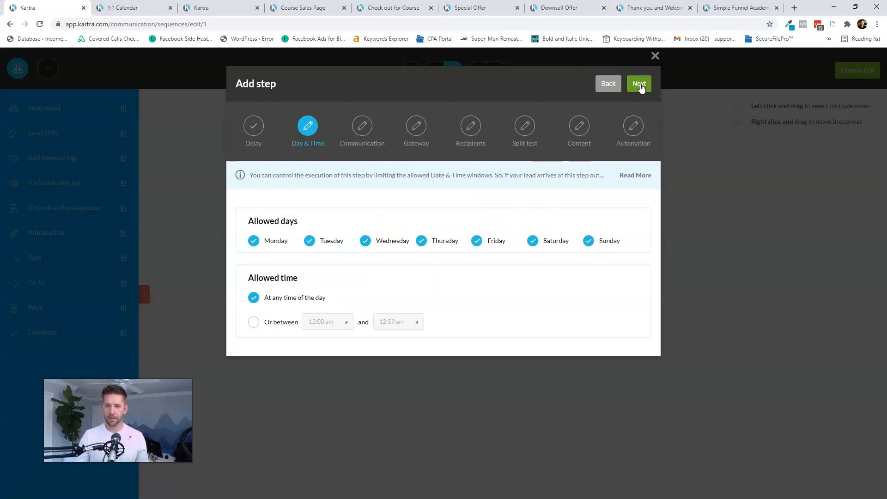
click(640, 85)
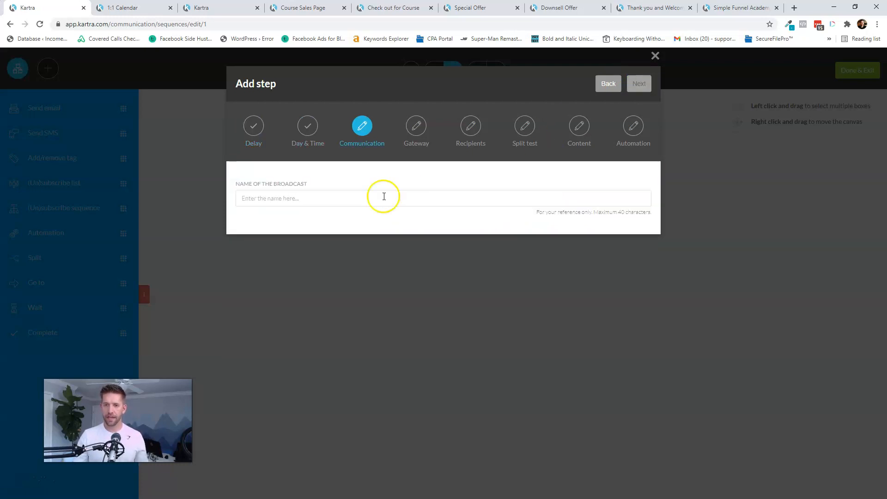
click(327, 199)
text(Book your 1:1 Session with me)
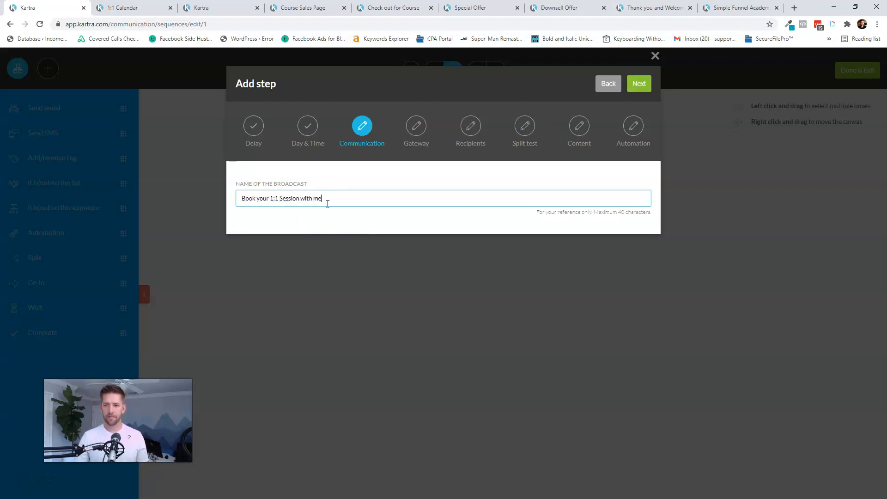
click(642, 86)
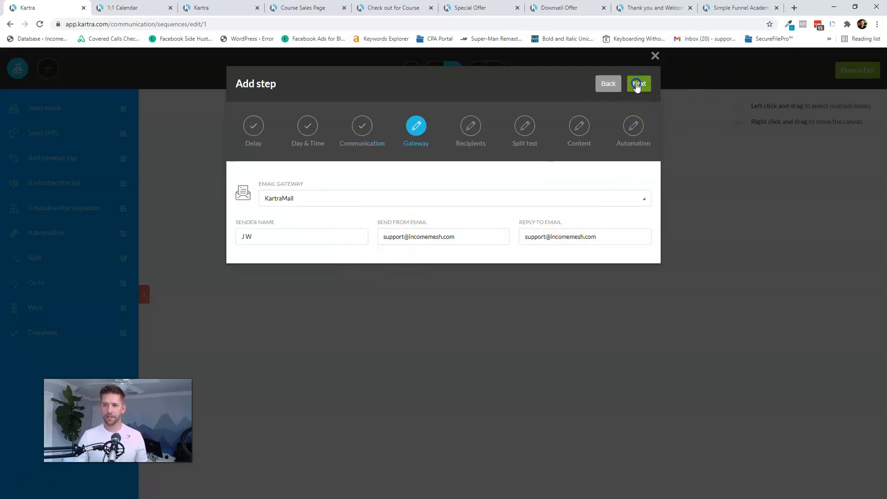
click(510, 147)
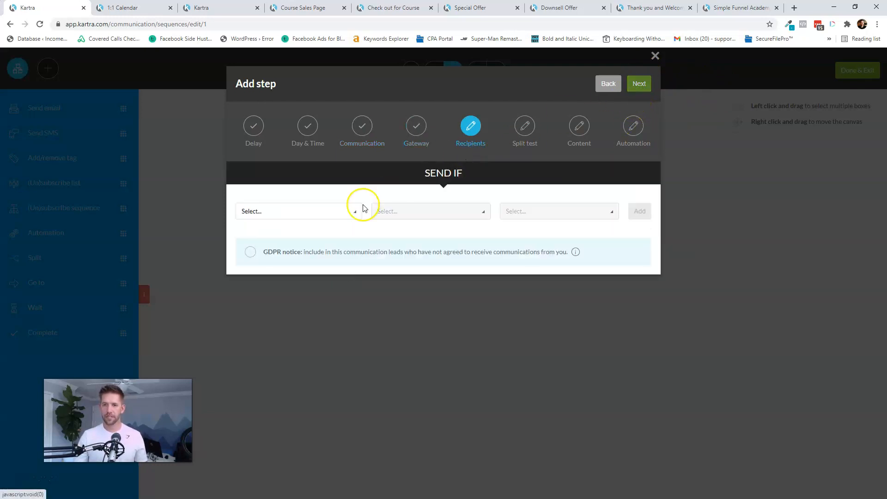
- Send the email to anyone reaching this step as a single email, no split test
click(300, 211)
click(248, 242)
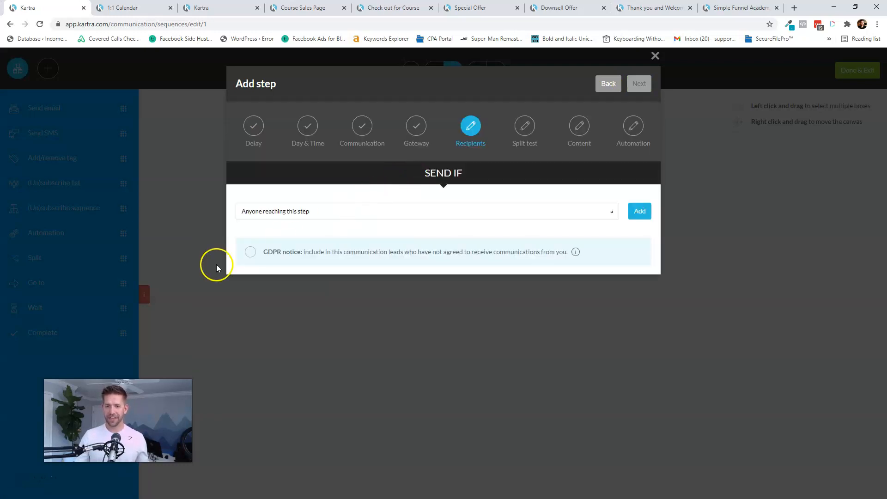
click(641, 212)
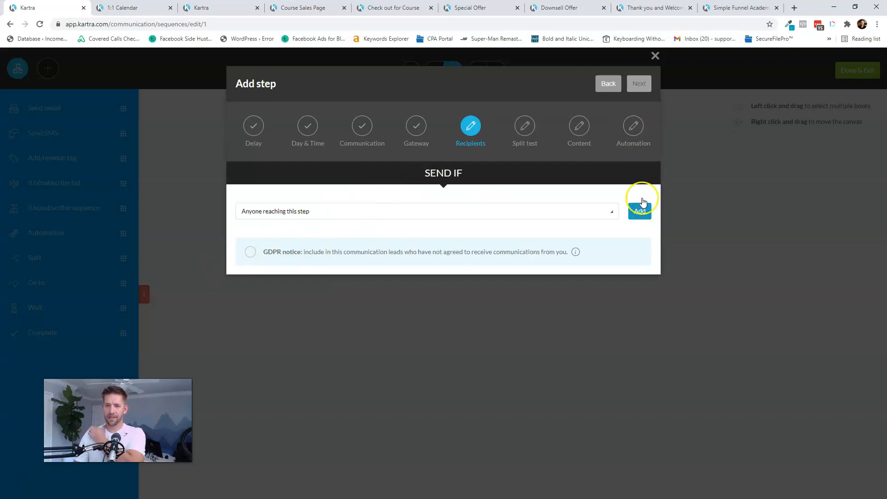
click(640, 88)
click(640, 88)
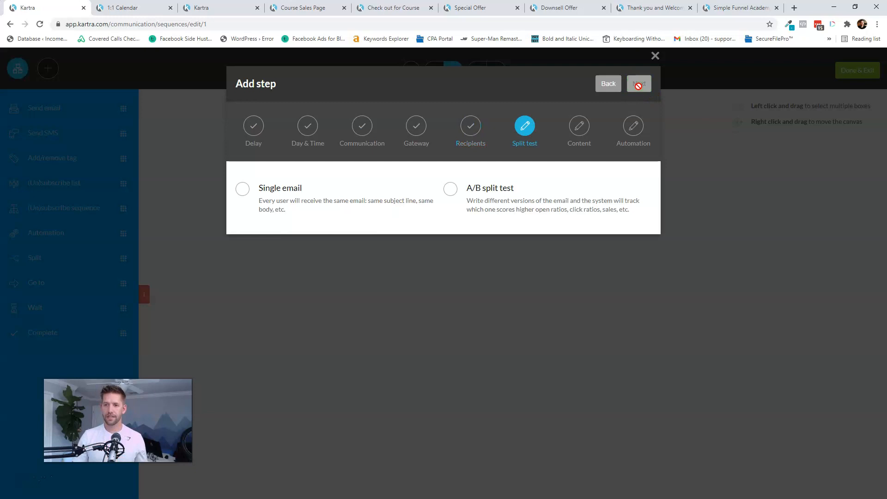
click(242, 188)
click(641, 85)
- Enter subject 'Thank you for your purchase of consulting. Pick Your Time' and preview 'Can't wait to speak!'
click(646, 84)
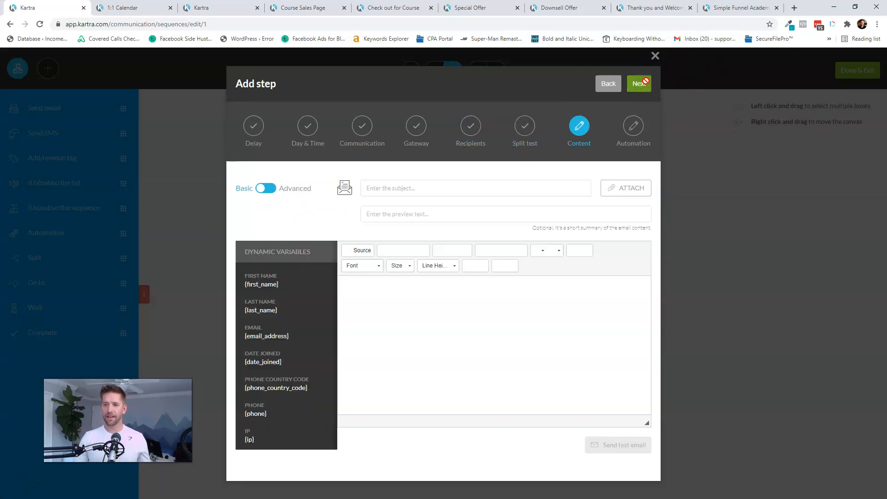
click(410, 194)
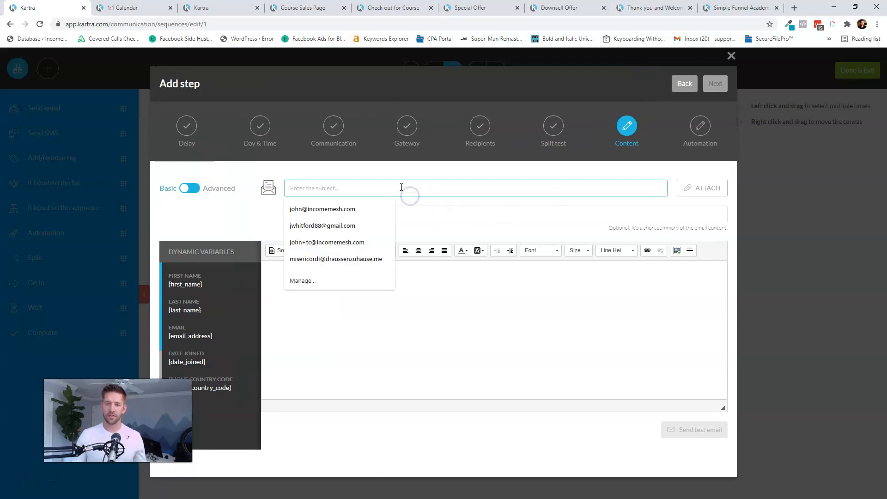
text(Thank you for your purchase of consulting. Pick Your Time)
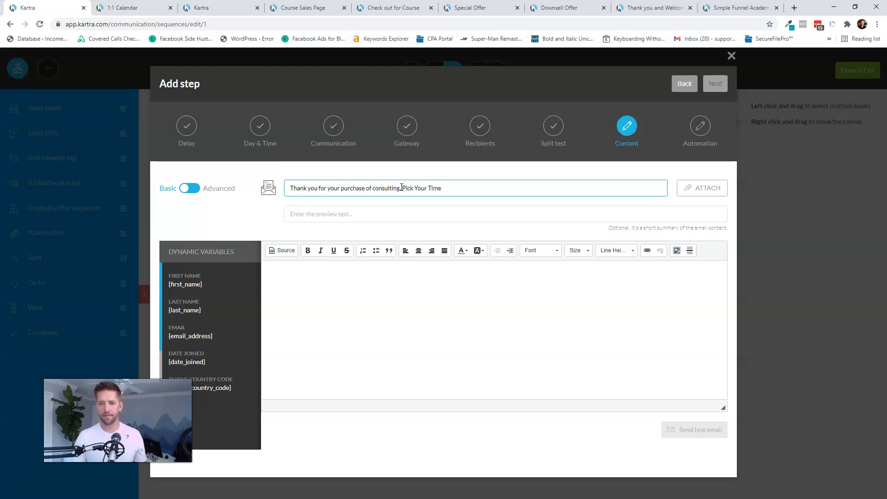
key(Tab)
text(Can)
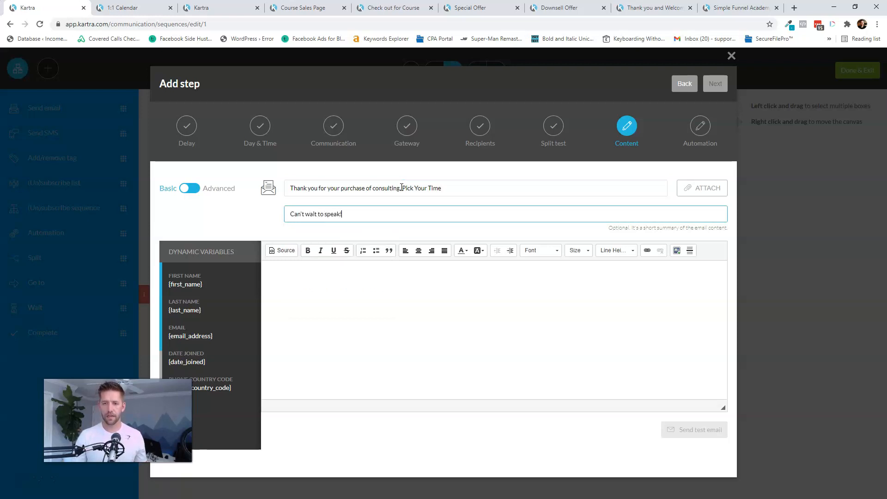
text('t wait to speak!)
- Write the email body thanking the customer and paste the calendar booking link
click(370, 321)
text(Hi there, thank yo)
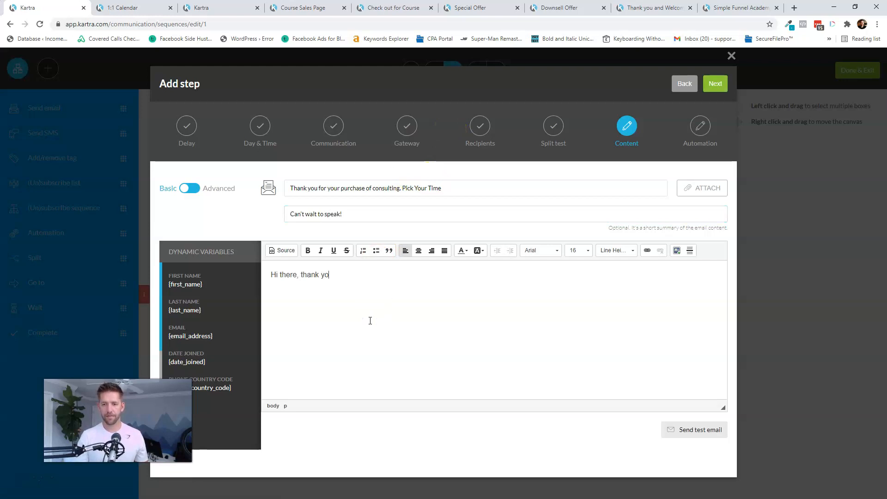
text(u for)
click(451, 336)
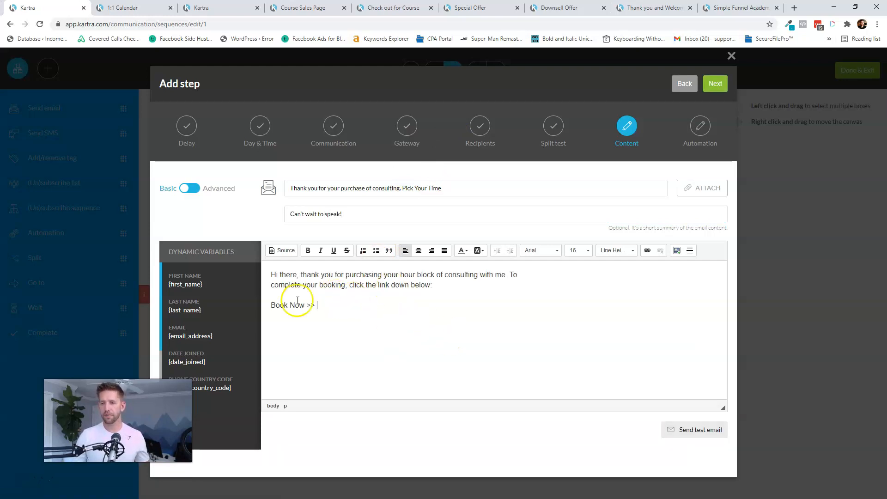
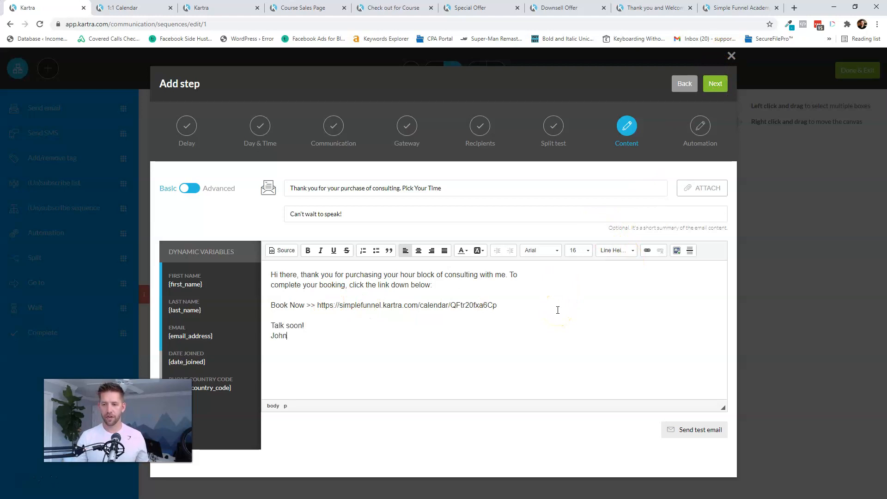
click(715, 84)
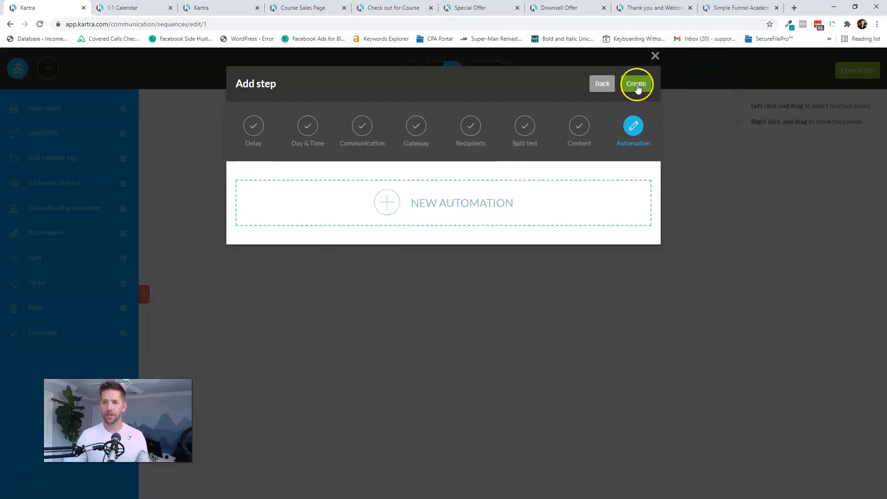
- Connect the starting rules to the activated email step, lay out horizontally, and save the sequence
click(637, 84)
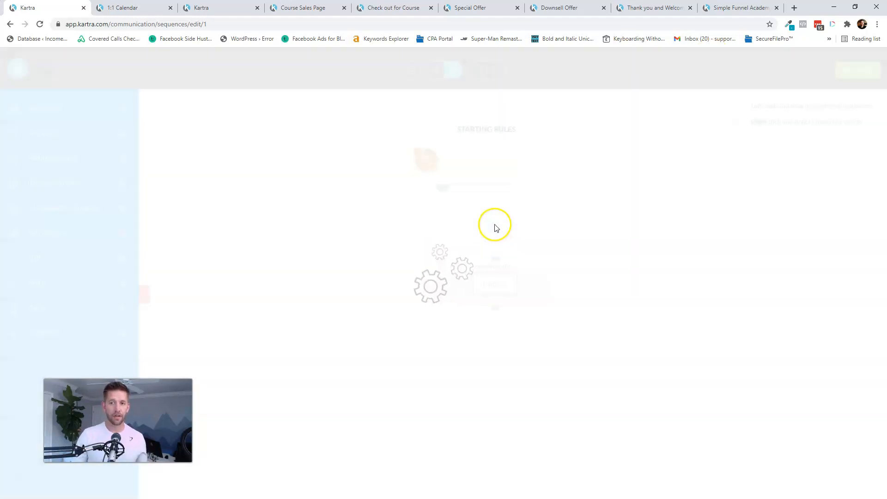
drag(447, 196, 457, 273)
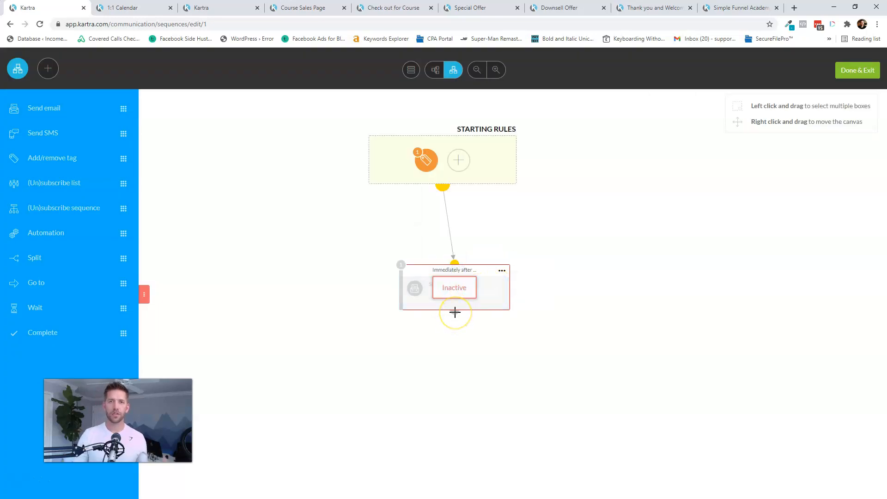
click(501, 271)
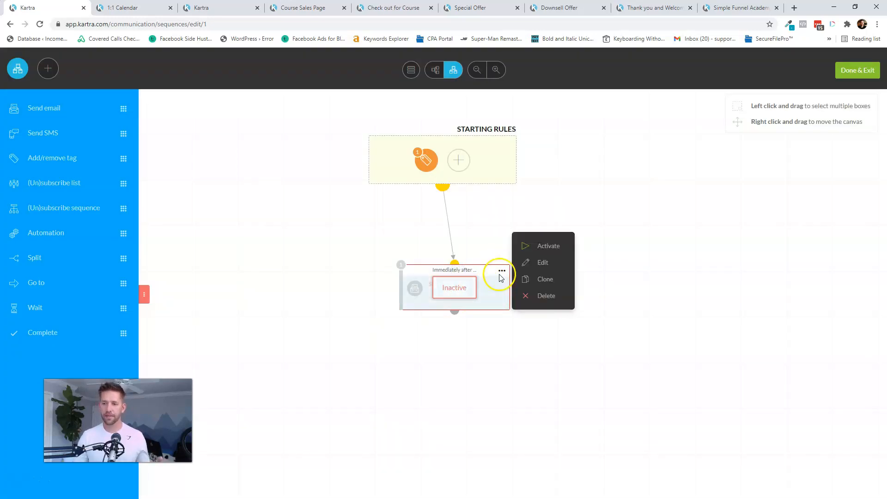
click(542, 248)
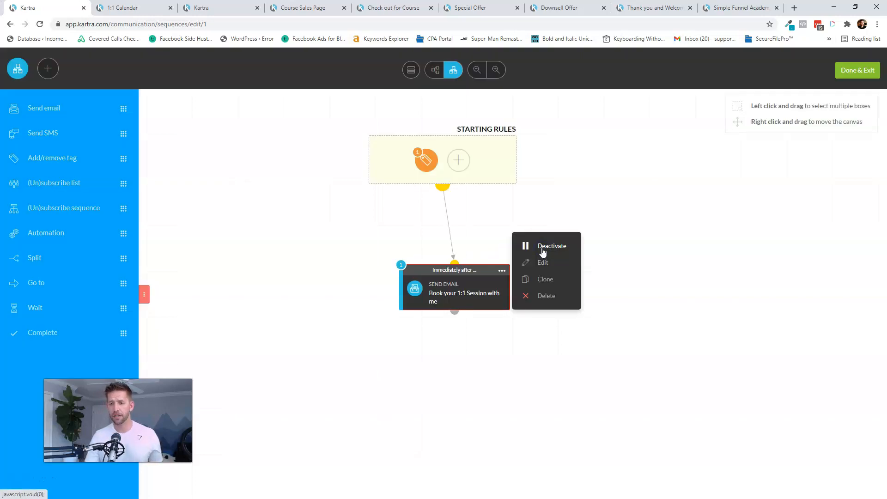
click(575, 195)
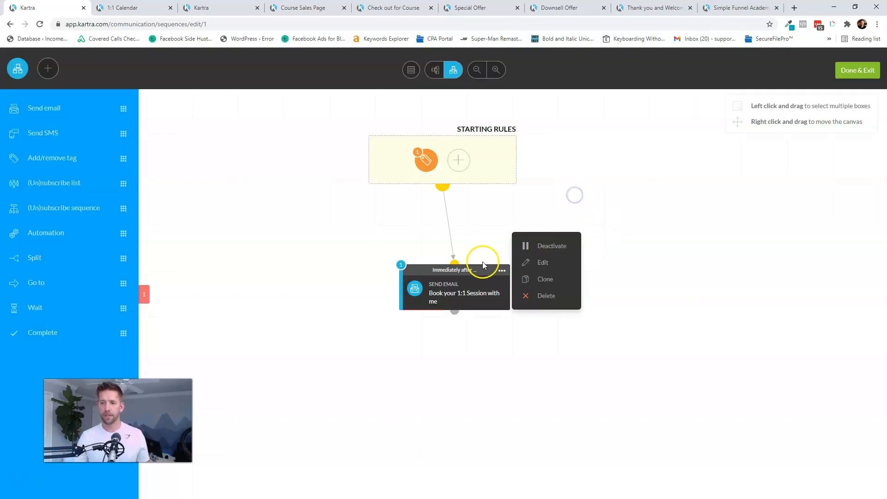
click(435, 69)
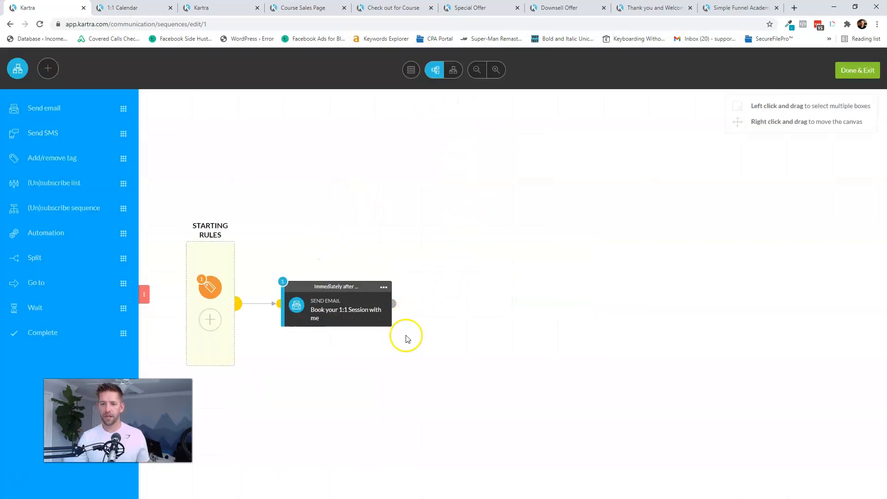
click(858, 72)
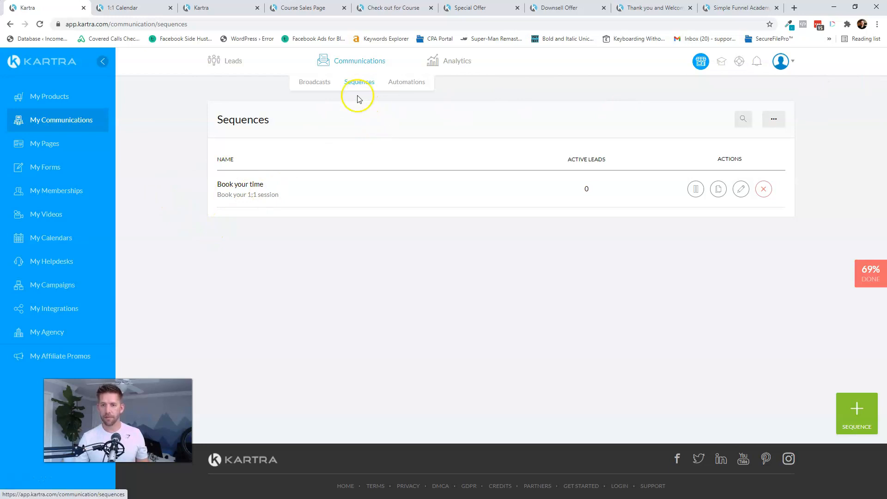
- Create a sequence 'Join Facebook Community' using the name as its public description
click(863, 424)
click(455, 138)
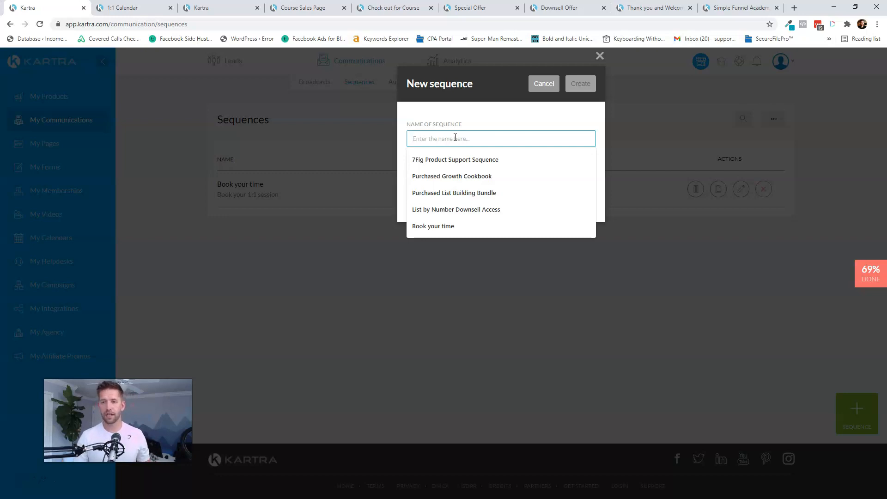
text(Join Facebook Community)
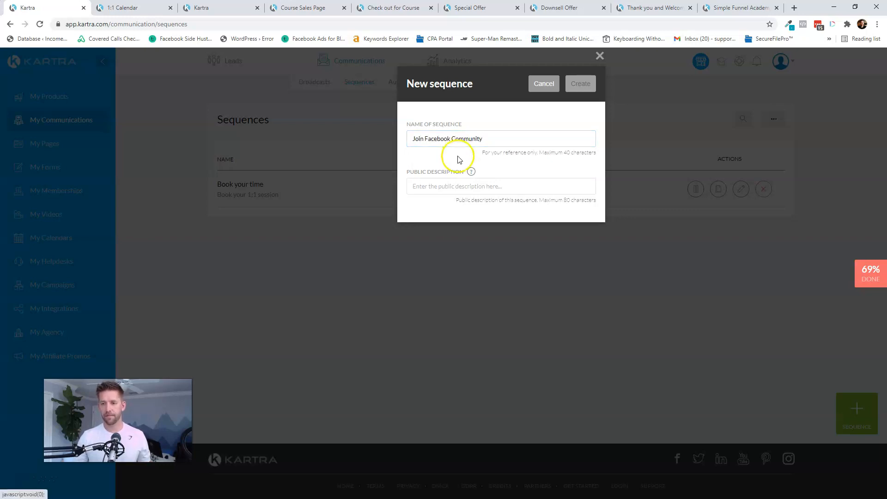
click(454, 182)
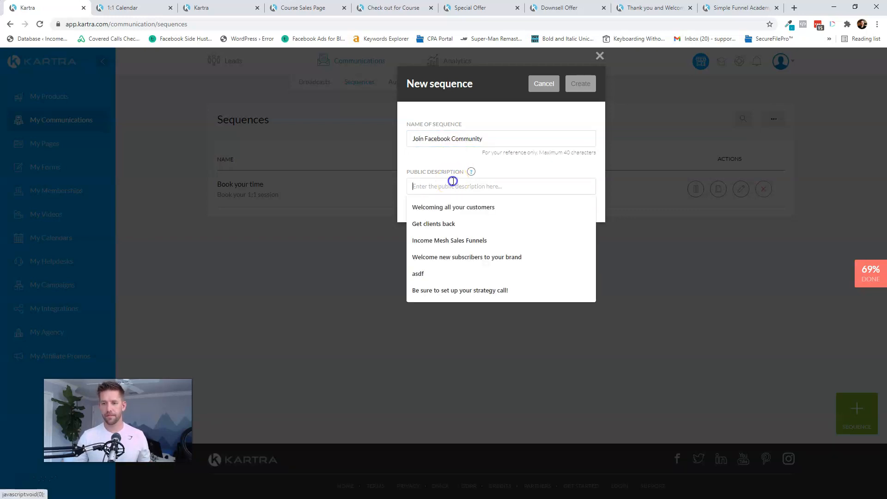
triple_click(451, 138)
key(ctrl+c)
click(455, 185)
key(ctrl+v)
click(579, 87)
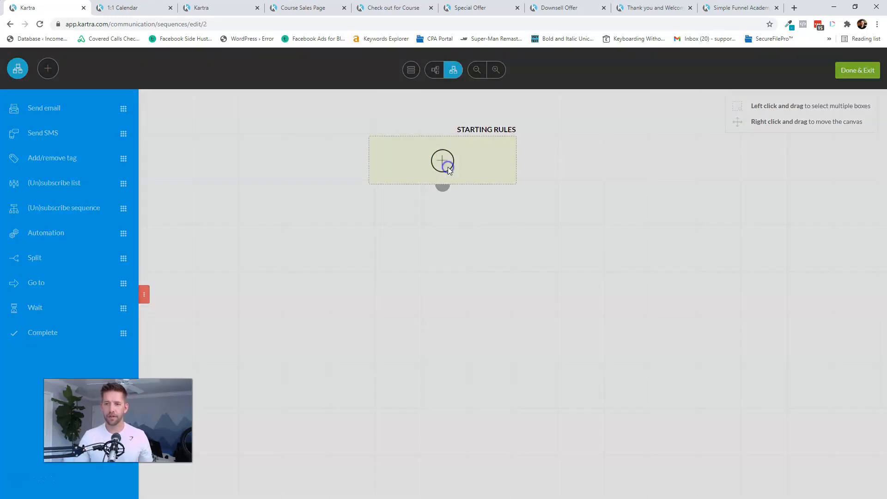
- Add a starting rule for the Purchase Activity tag 'Purchased - Facebook Community'
click(446, 163)
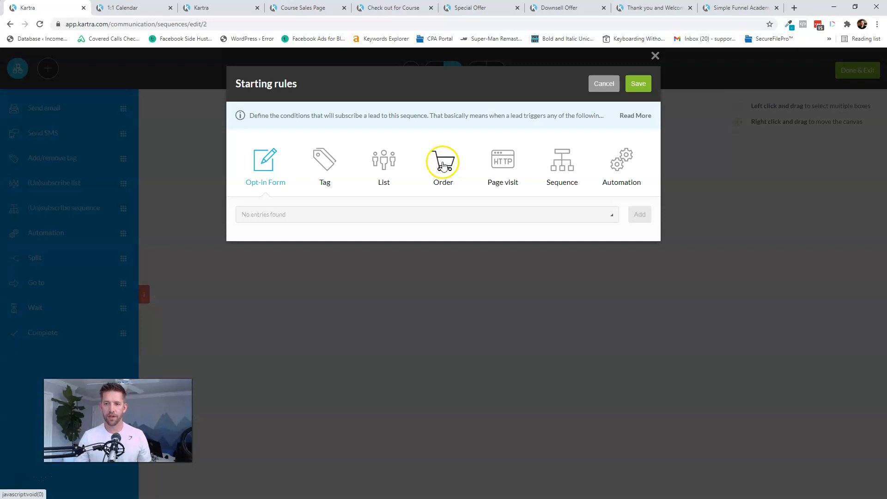
click(326, 172)
click(318, 216)
click(317, 262)
click(511, 216)
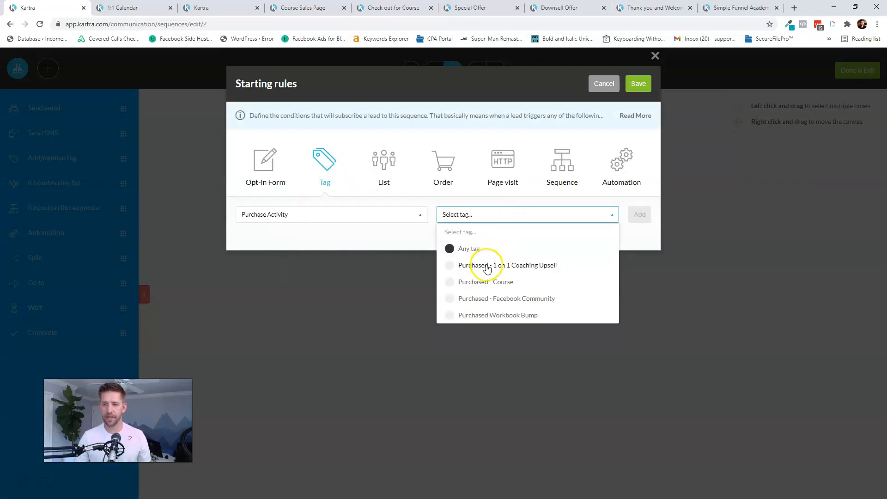
click(476, 299)
click(640, 215)
click(637, 90)
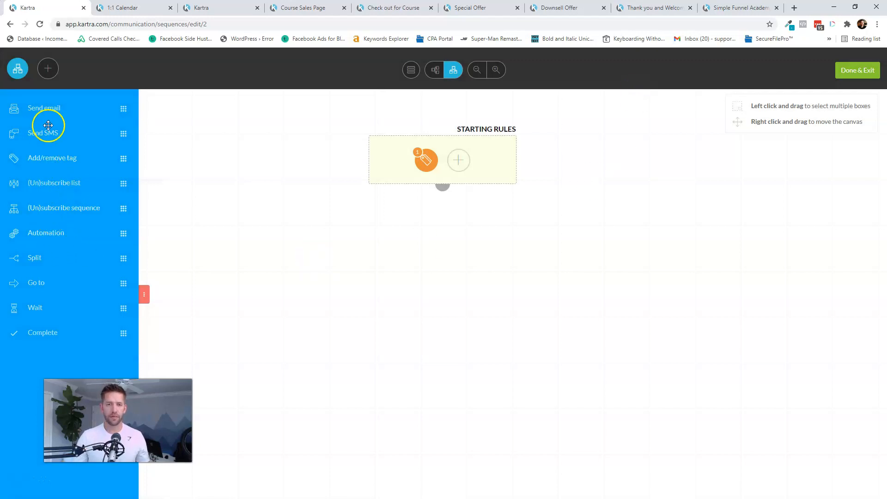
- Add an email step named 'Join the Community' with default delay, timing and gateway
drag(49, 110, 455, 259)
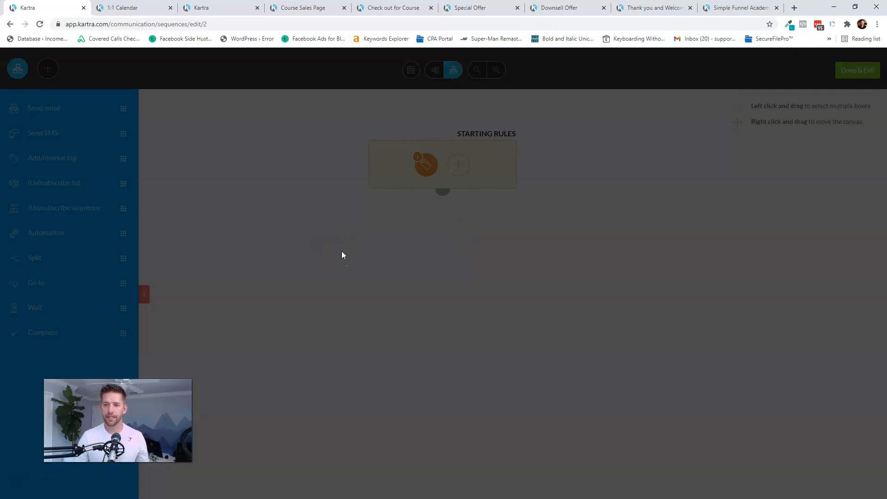
click(639, 84)
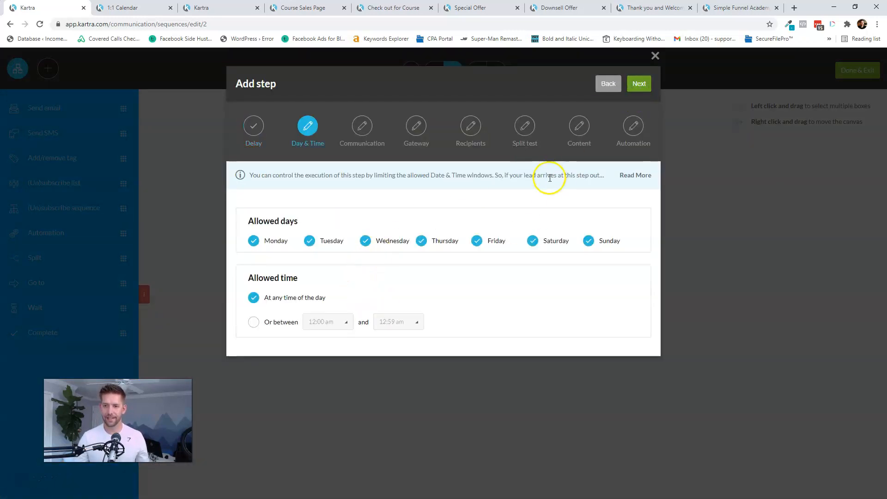
click(639, 84)
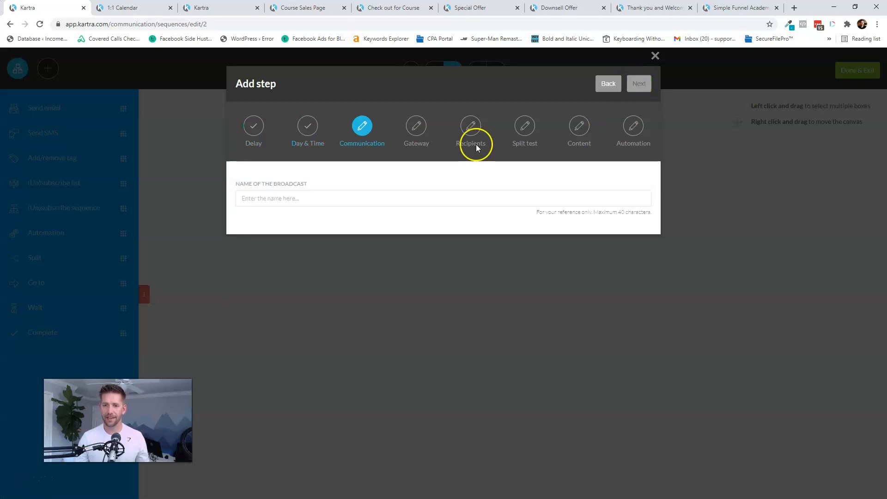
click(329, 200)
text(Join the Community)
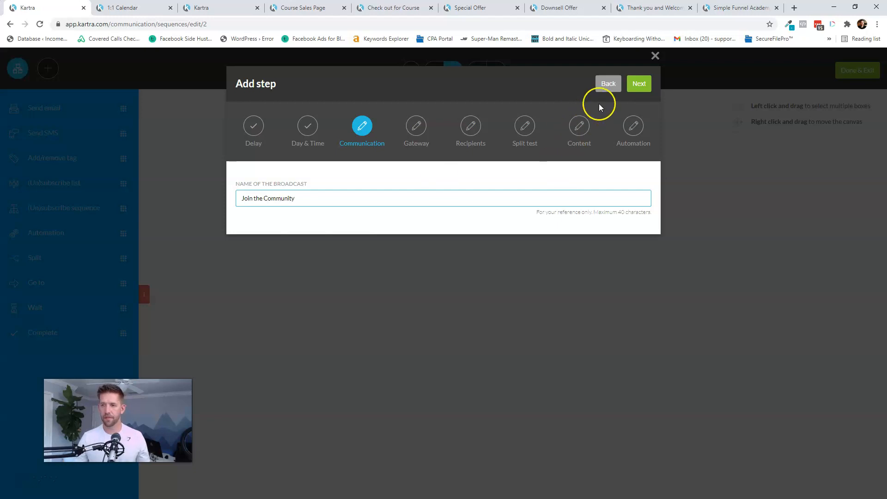
click(639, 85)
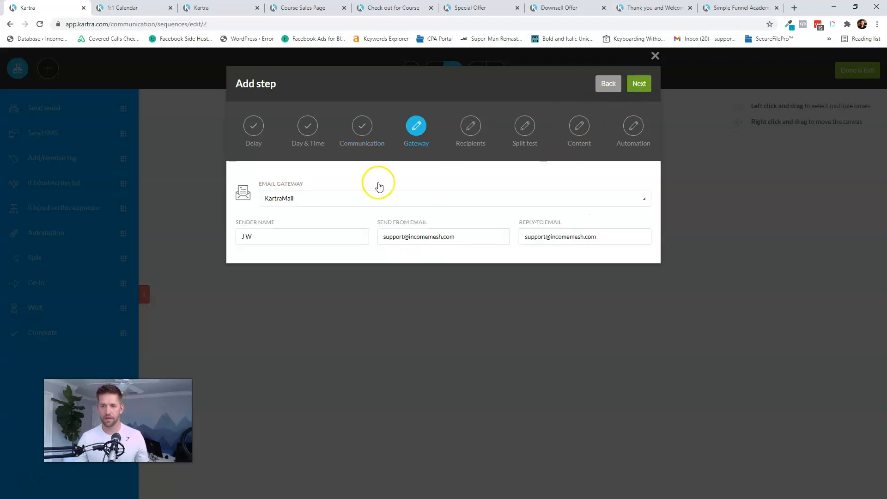
click(639, 84)
- Address the email to anyone reaching this step as a single email
click(257, 212)
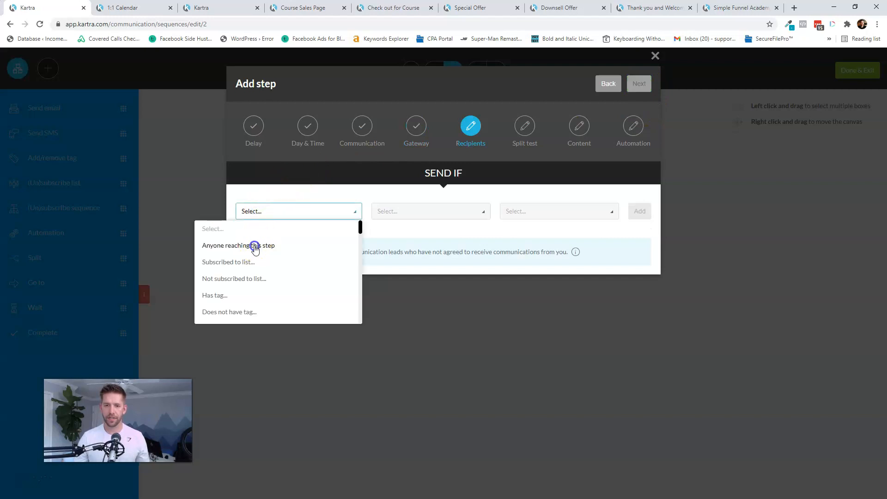
click(640, 84)
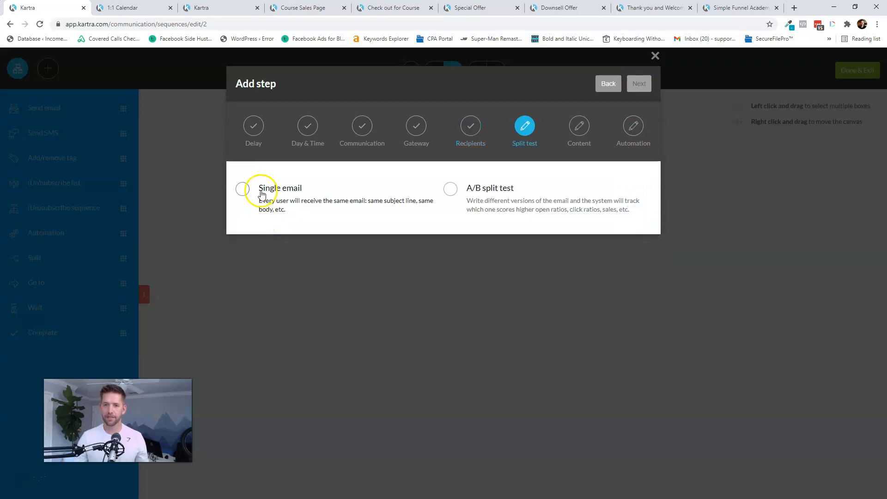
click(258, 188)
click(639, 85)
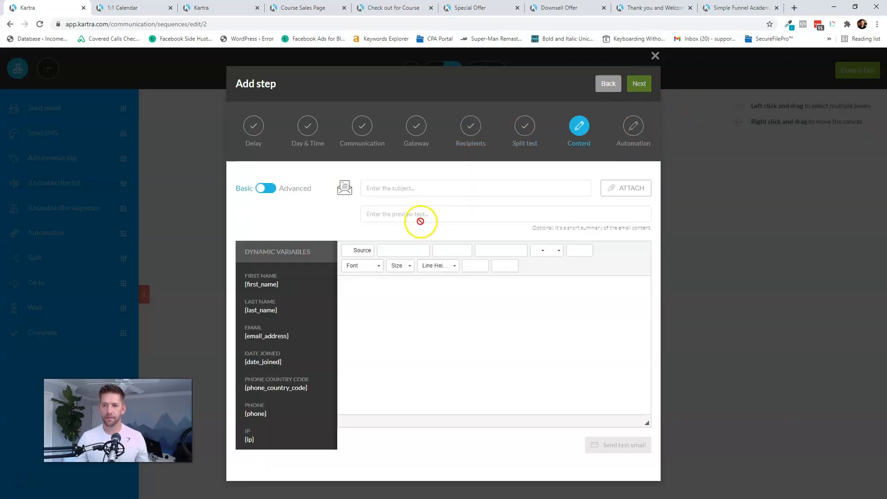
- Write subject 'Your Access to the Facebook Community', preview 'Welcome!' and a three-step joining-instructions body
click(420, 190)
text(You)
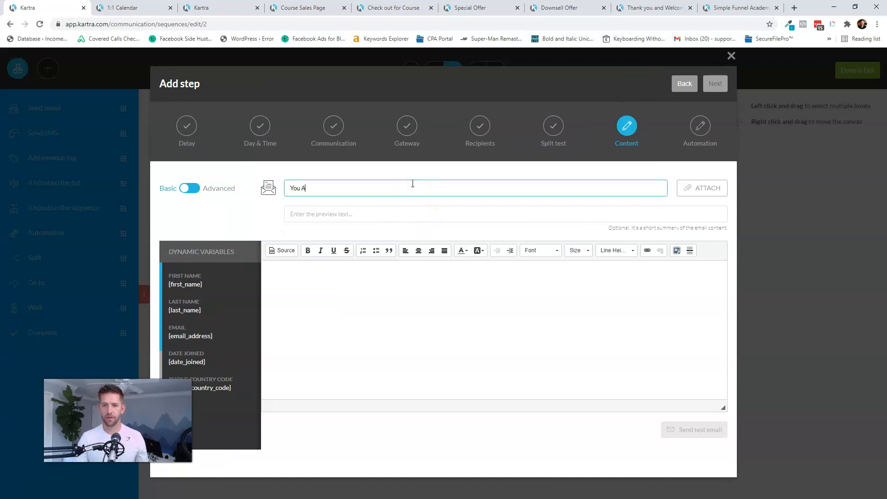
text(r Access to the Facebo)
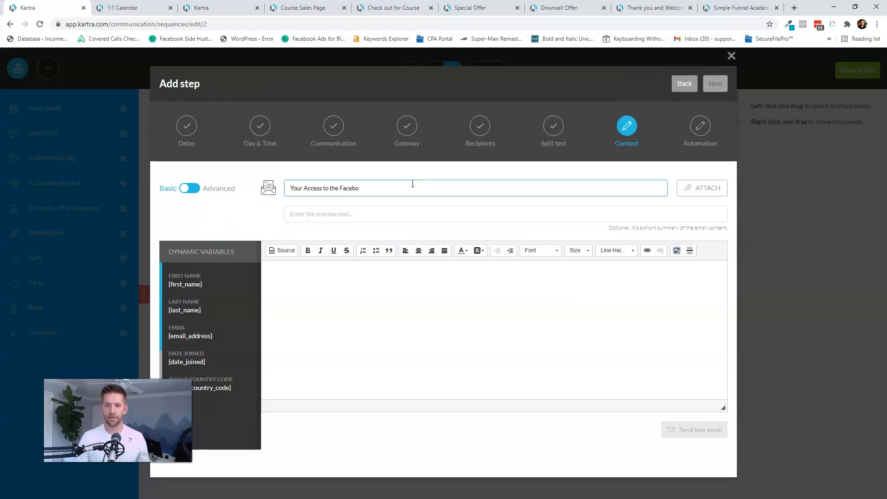
text(y)
key(Tab)
text(Welcome!)
click(375, 319)
text(Thank you)
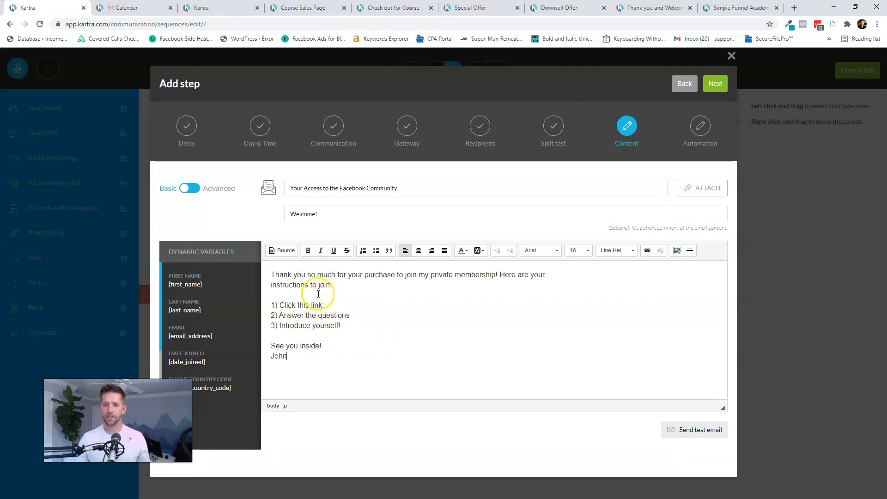
click(347, 307)
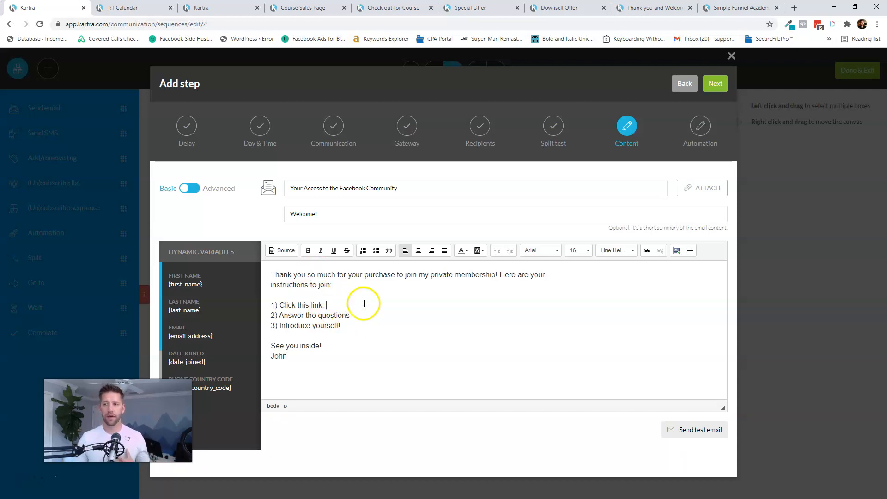
click(716, 86)
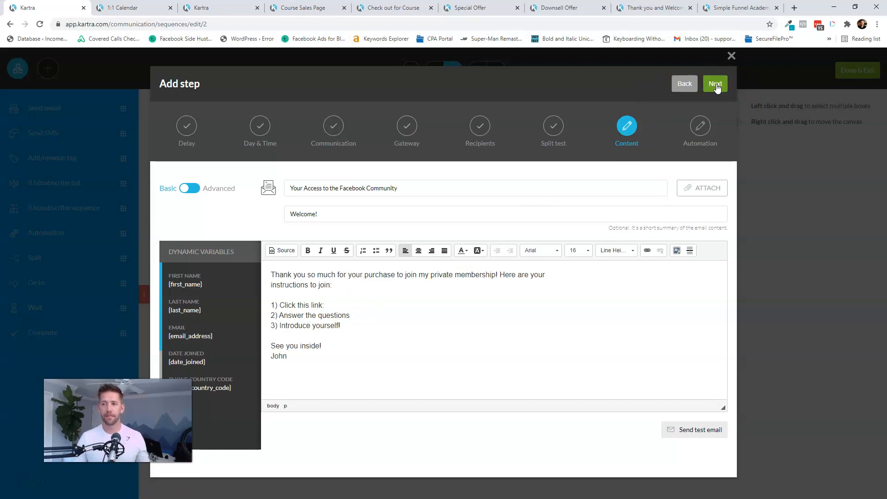
- Pass the spam check, create the email step, and link it to the tag starting rule
click(716, 87)
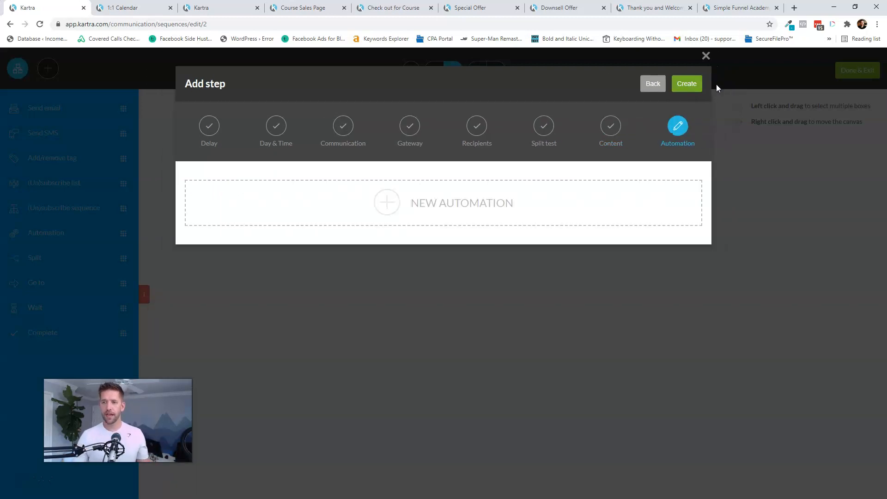
click(641, 76)
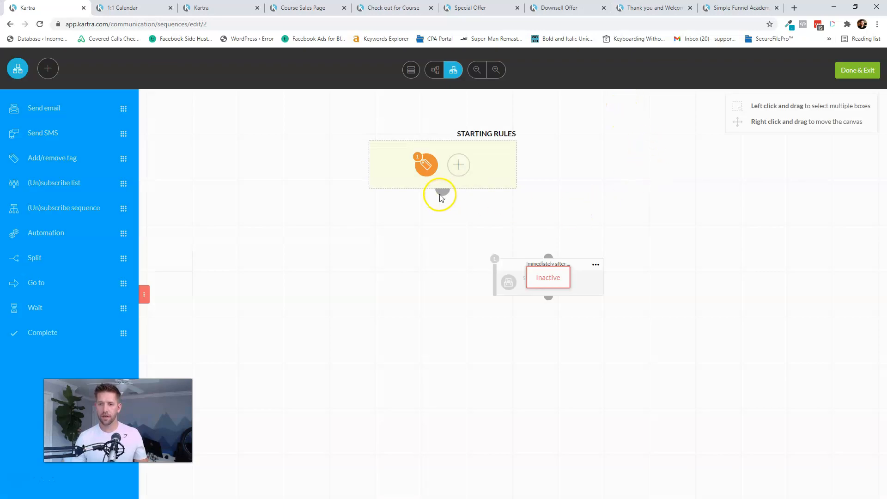
drag(443, 190, 548, 261)
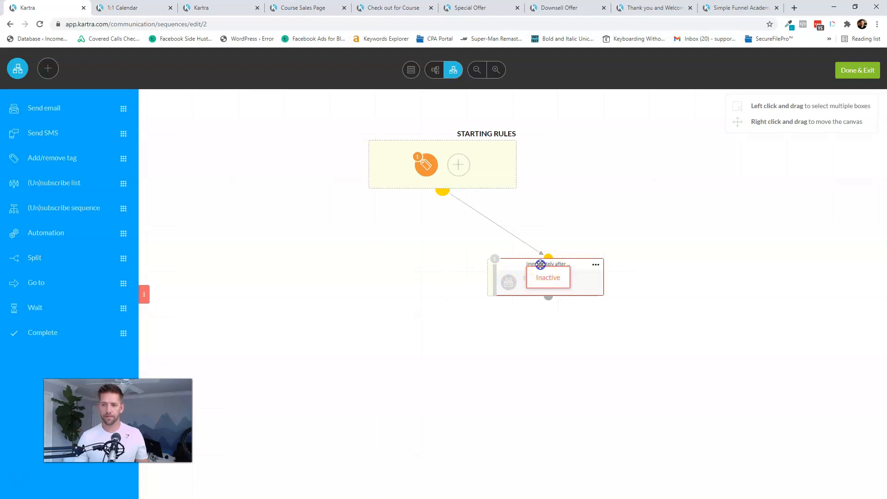
- Activate the Join the Community email step and save the sequence back to the Sequences list
click(486, 265)
click(526, 244)
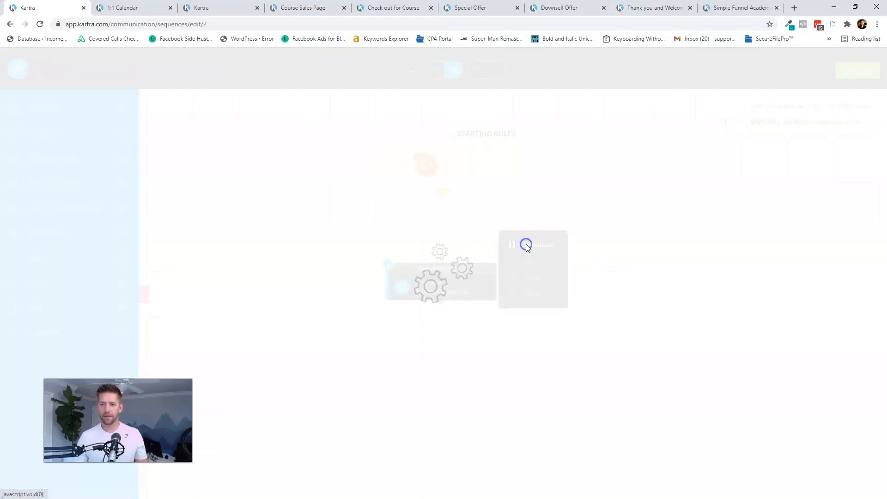
click(860, 70)
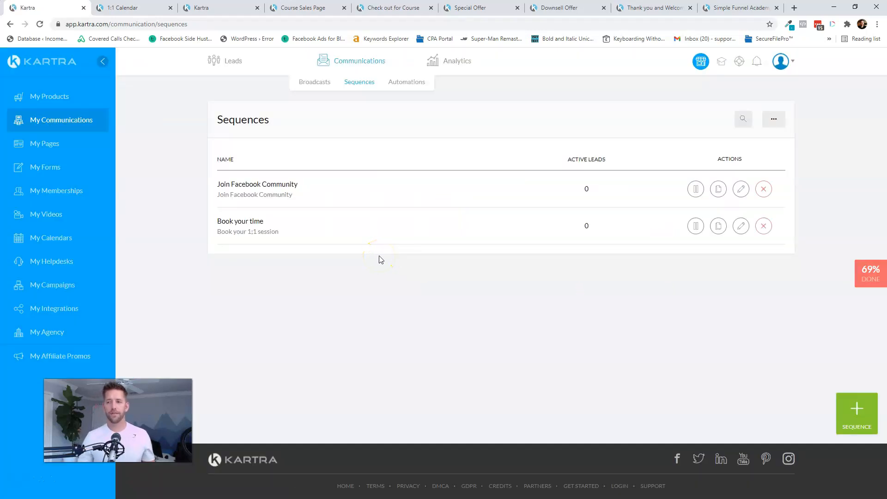
click(853, 433)
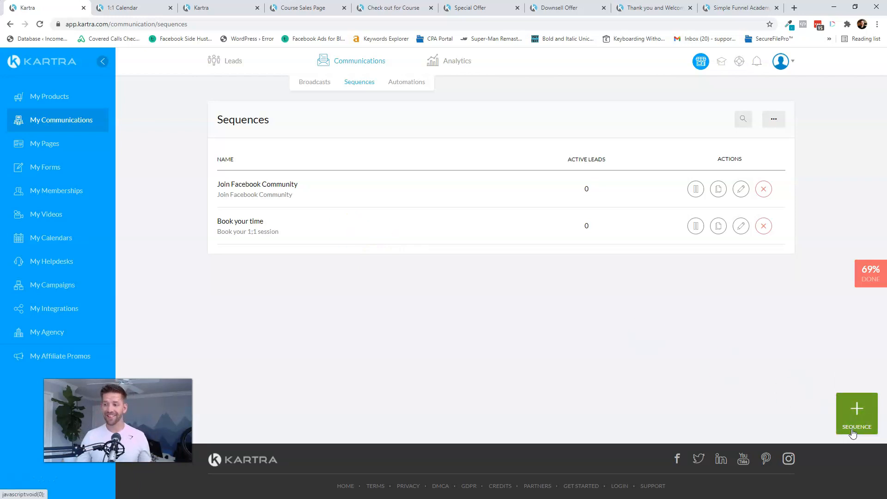
- Create a new sequence named Customer Support Sequence with its public description
click(849, 419)
click(448, 139)
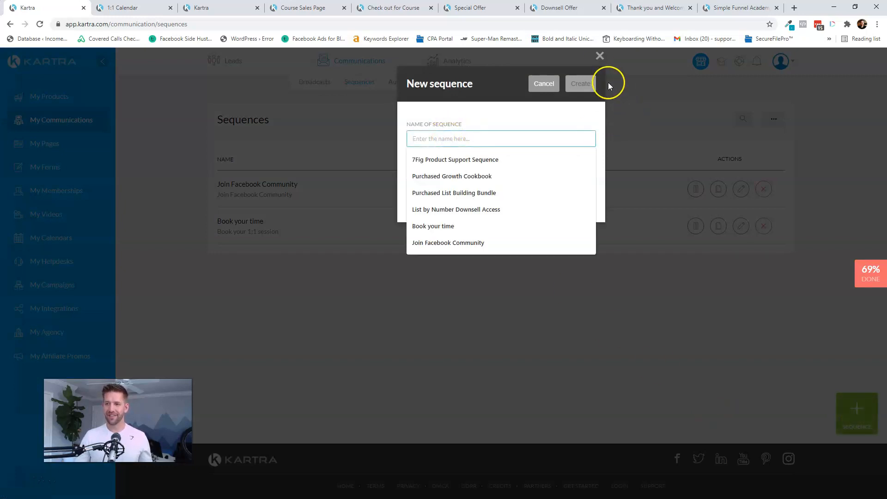
key(ctrl+v)
click(440, 185)
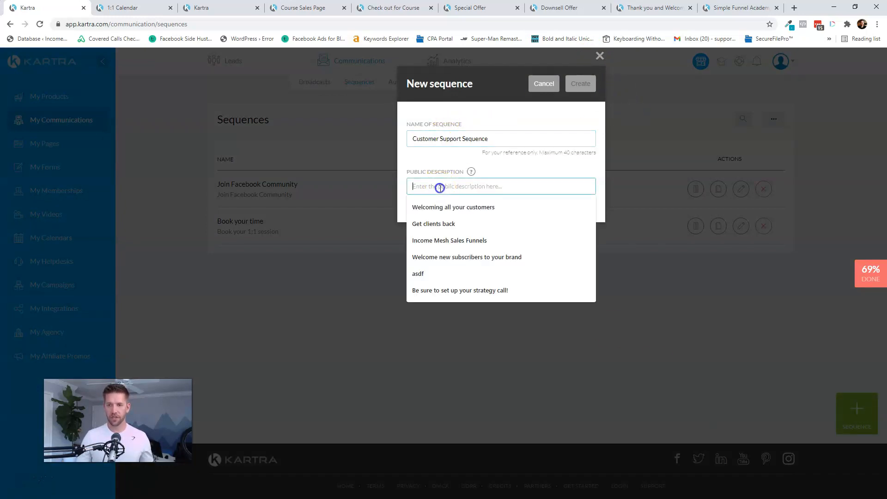
key(ctrl+v)
click(586, 88)
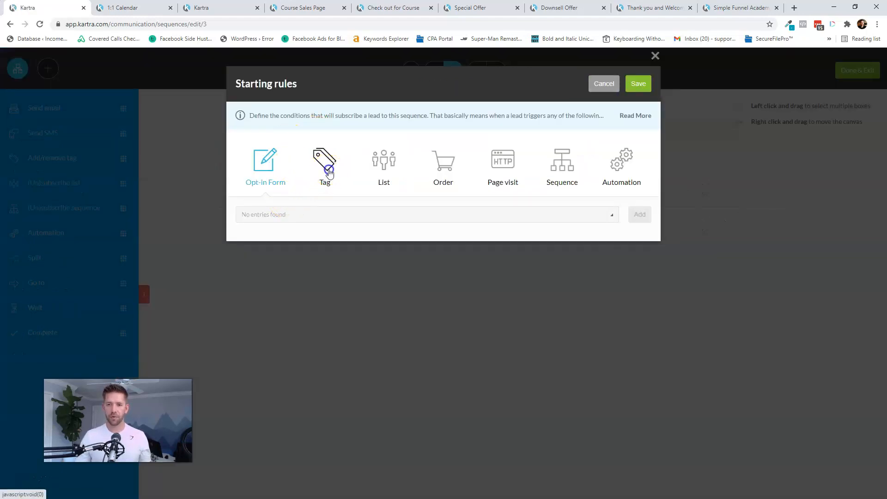
- Set the starting rule to the Purchase Activity tag 'Purchased - Course' and save it
click(326, 171)
click(314, 215)
click(280, 267)
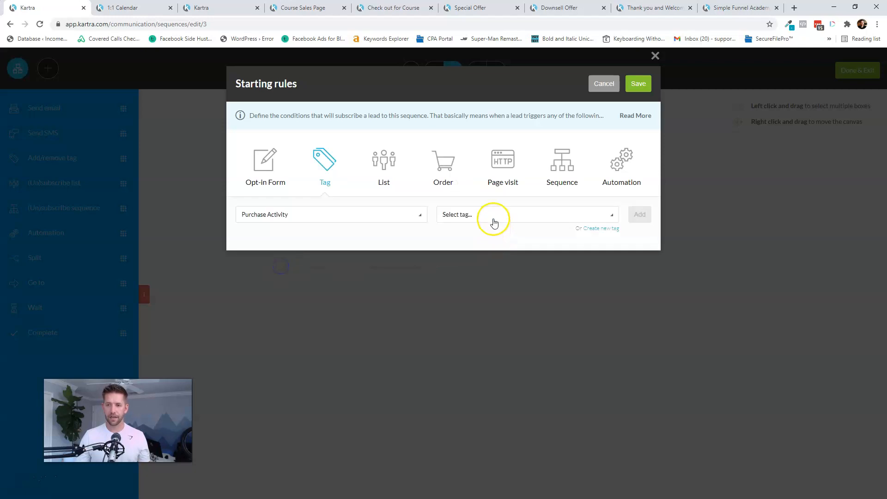
click(491, 217)
click(469, 283)
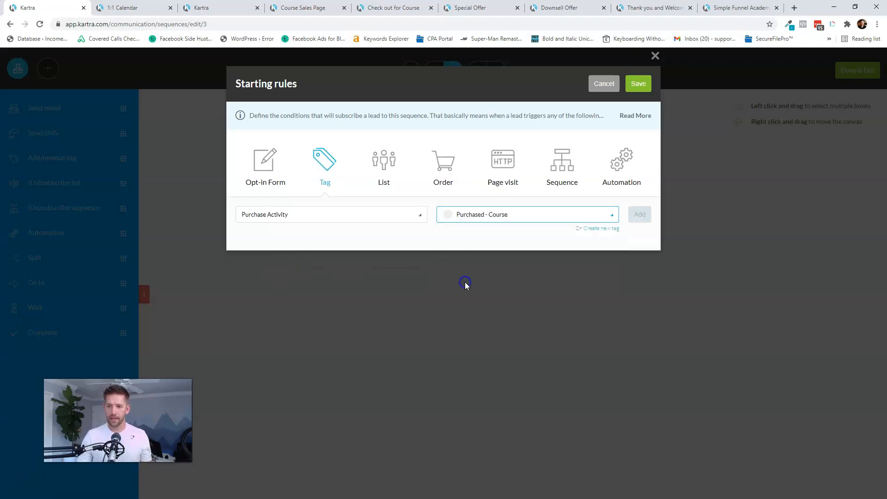
click(640, 218)
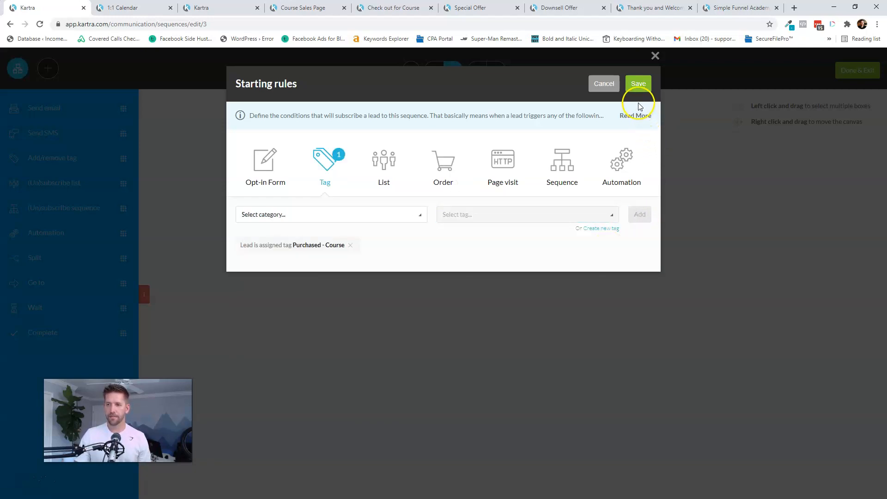
click(638, 84)
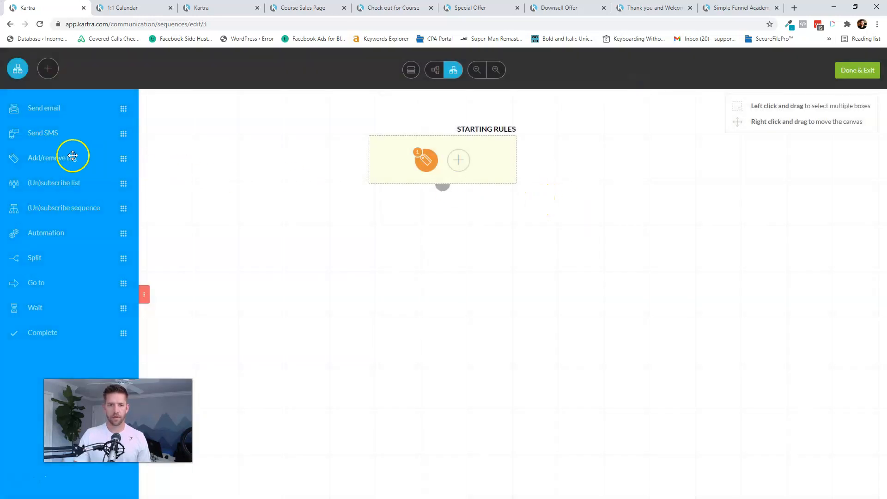
- Add a send-email step to the canvas, set to send immediately with no day/time limits
drag(30, 109, 438, 216)
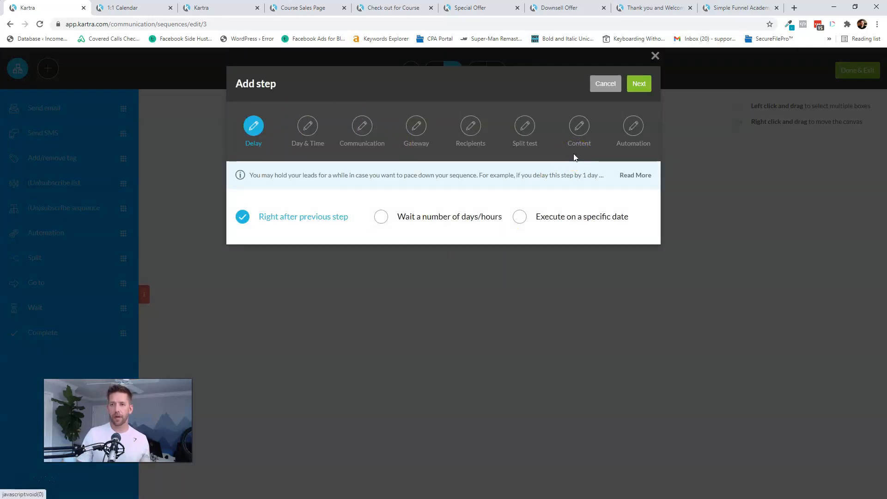
click(638, 89)
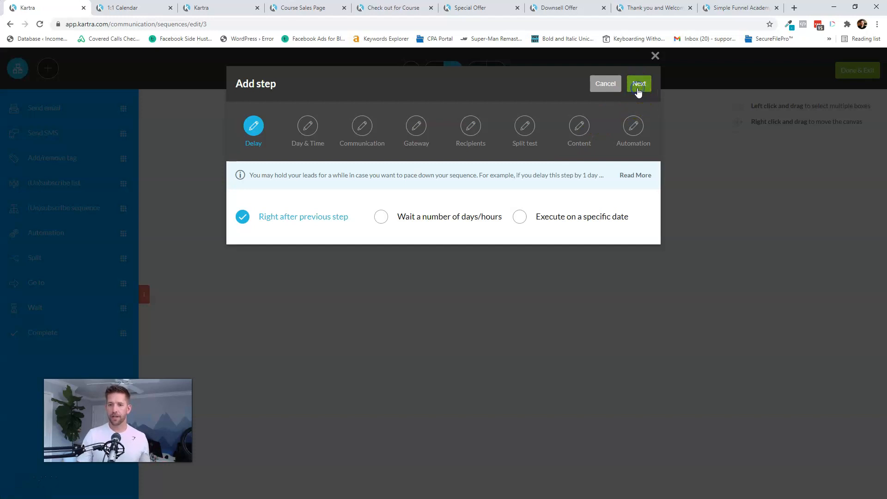
click(641, 85)
- Name the welcome broadcast, send to anyone reaching this step, and use a single email without split test
click(342, 203)
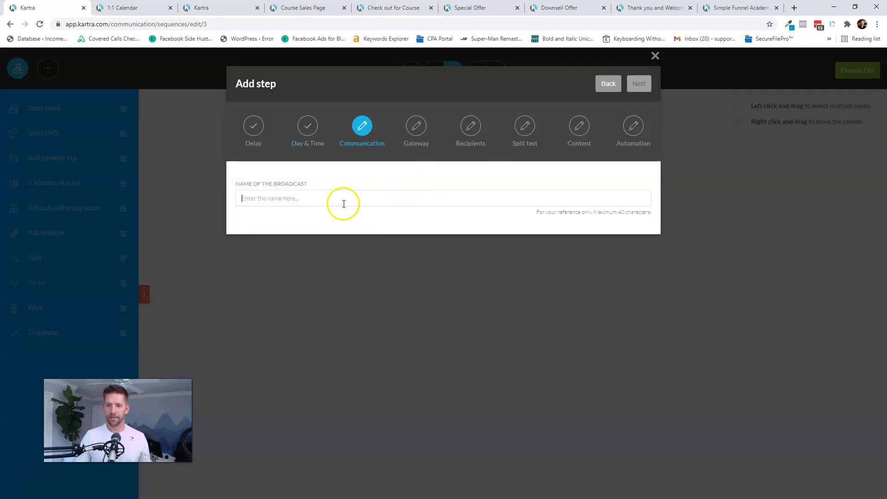
text(We)
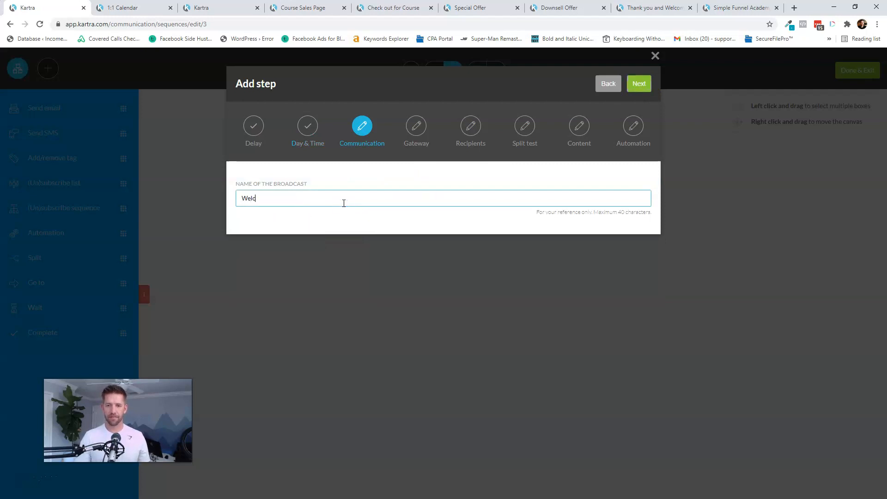
text(lc)
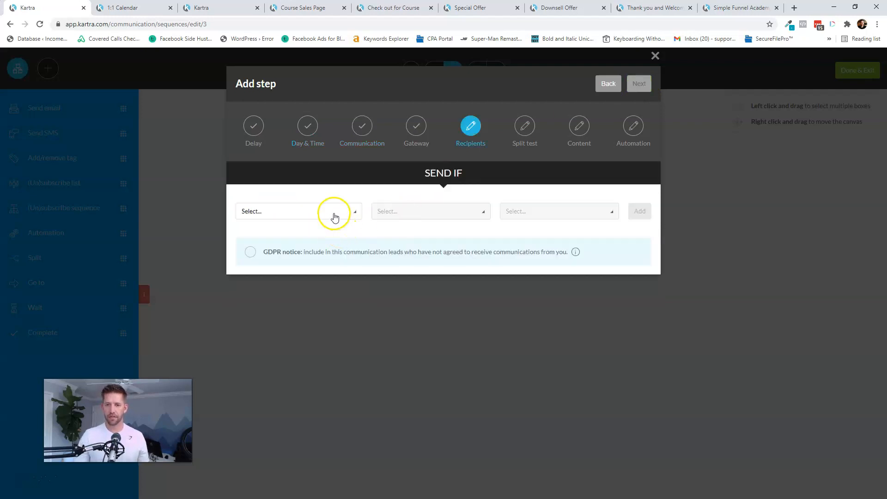
click(337, 213)
click(259, 245)
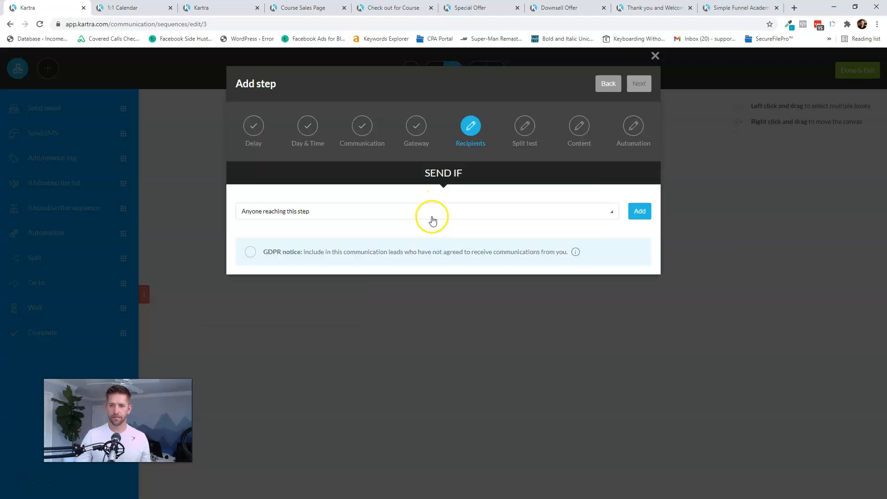
click(641, 212)
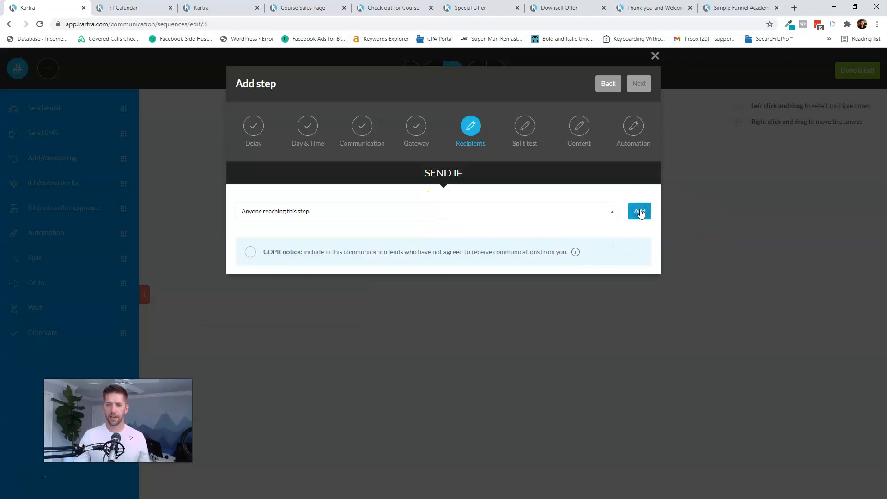
click(640, 86)
click(272, 185)
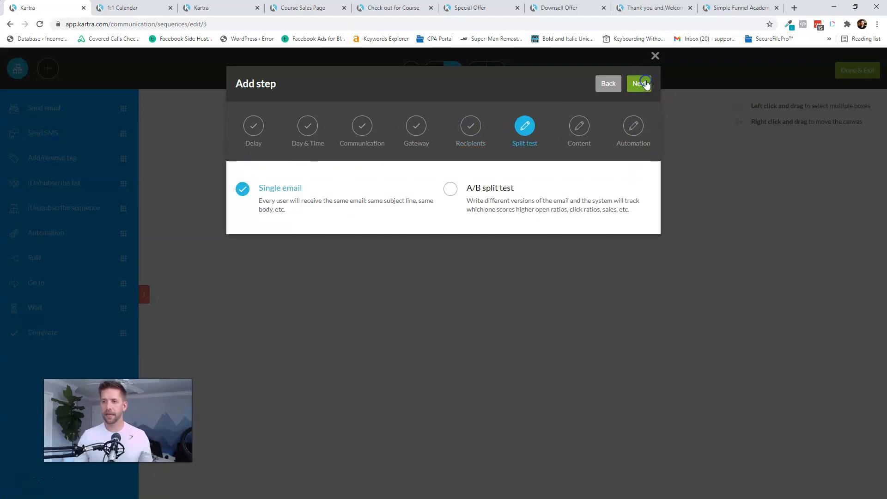
click(644, 85)
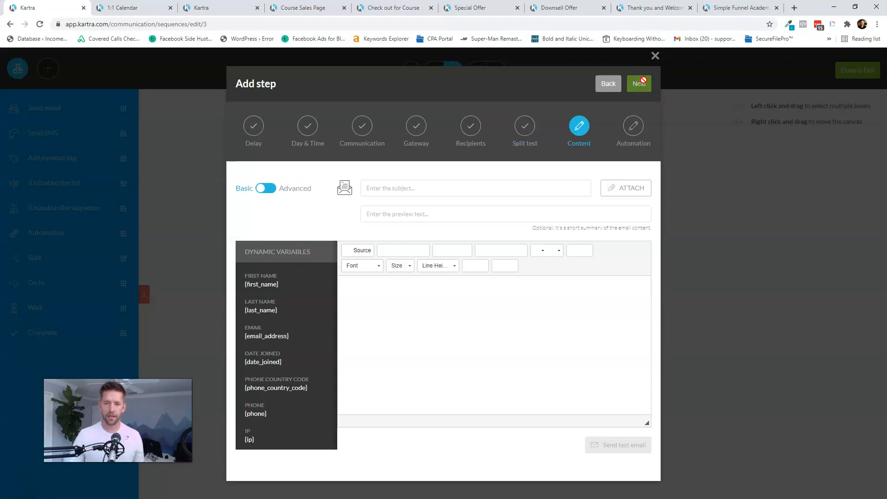
- Write the 'Welcome to the Course! Here is how to succeed!' email with a first-name greeting, then create it
click(389, 191)
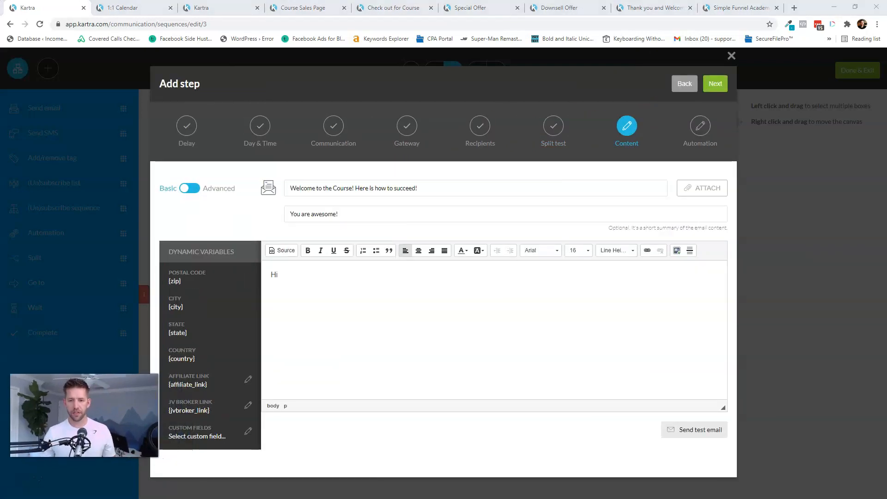
click(206, 389)
click(272, 307)
triple_click(196, 284)
key(ctrl+c)
click(313, 278)
key(ctrl+v)
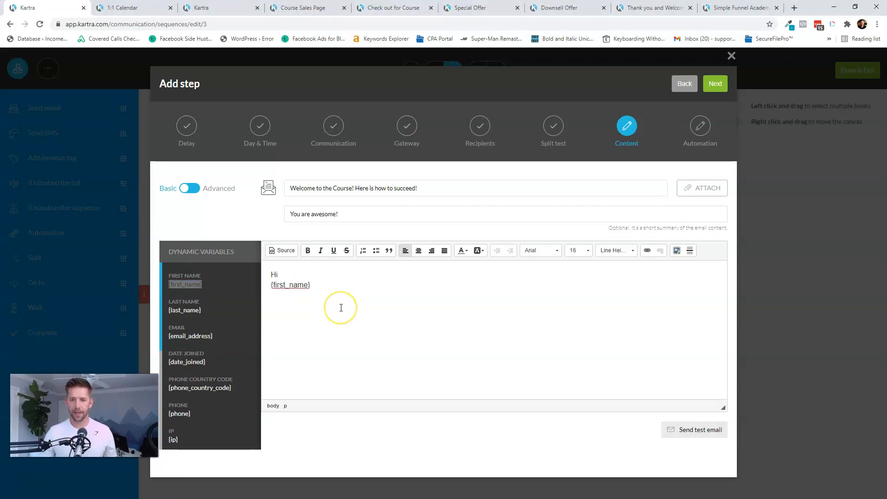
key(BackSpace)
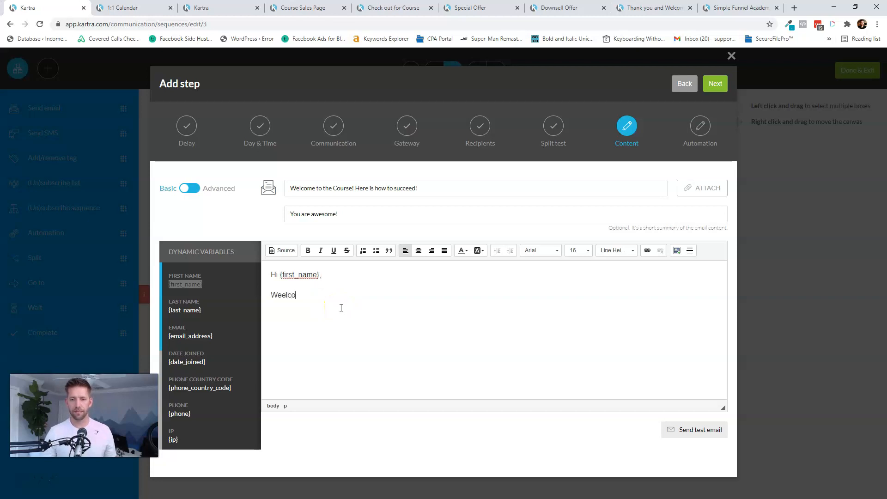
key(BackSpace)
key(BackSpace)
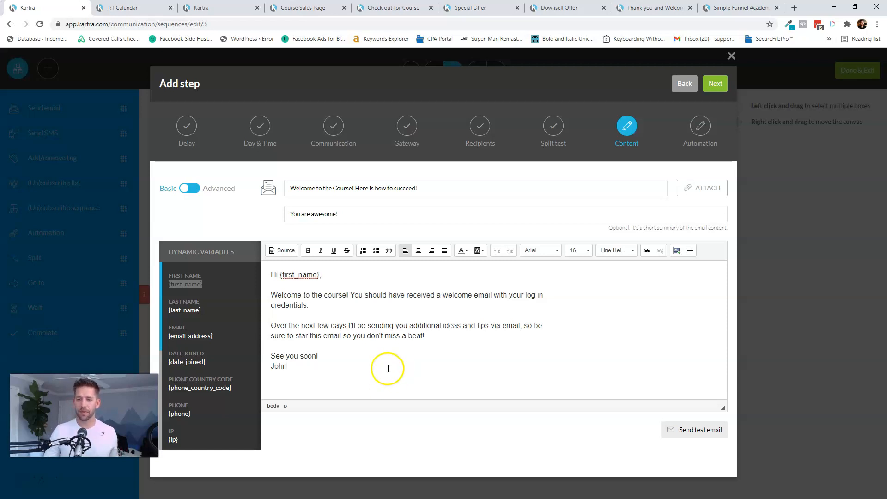
click(716, 90)
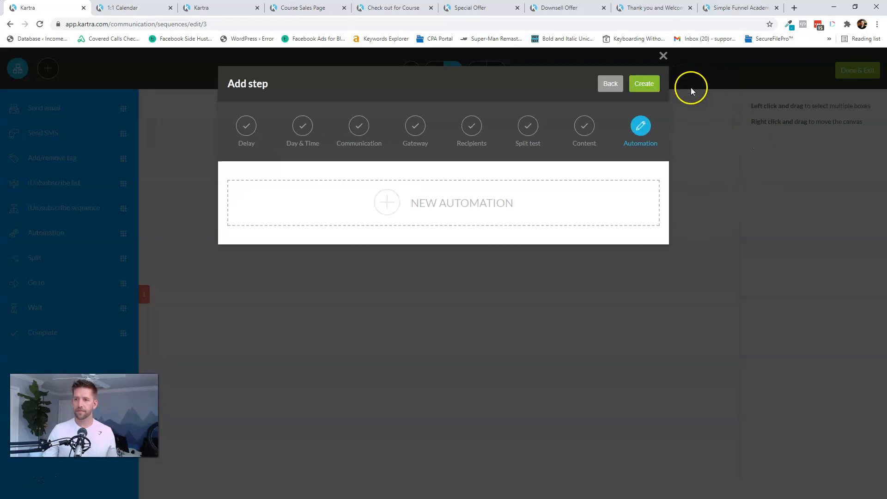
click(636, 85)
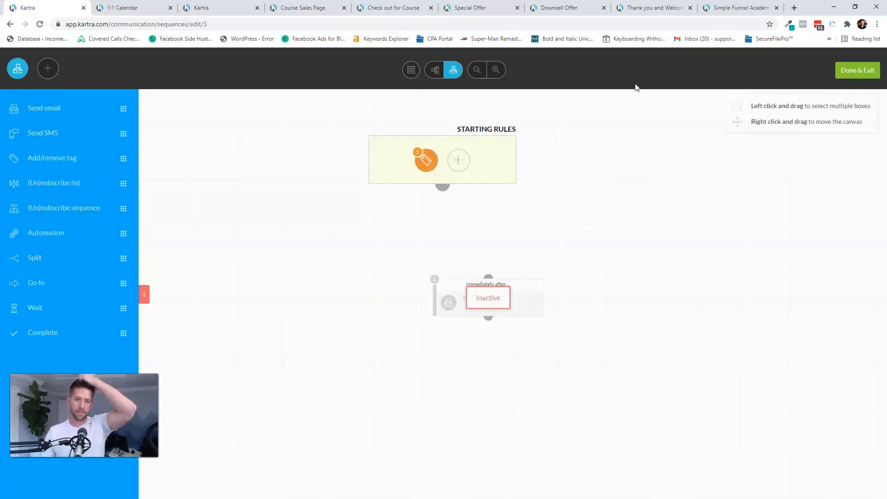
- Link the starting rule to step 1 and add a second send-email step waiting 5 days
drag(443, 186, 484, 277)
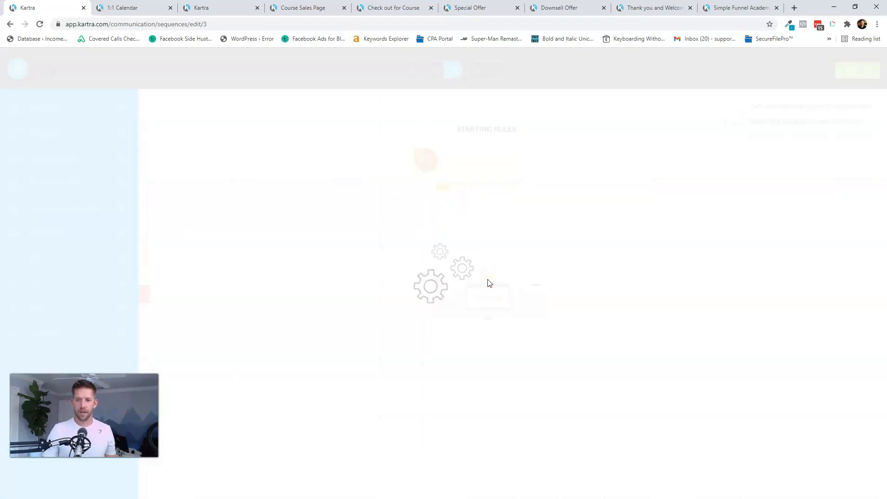
click(286, 296)
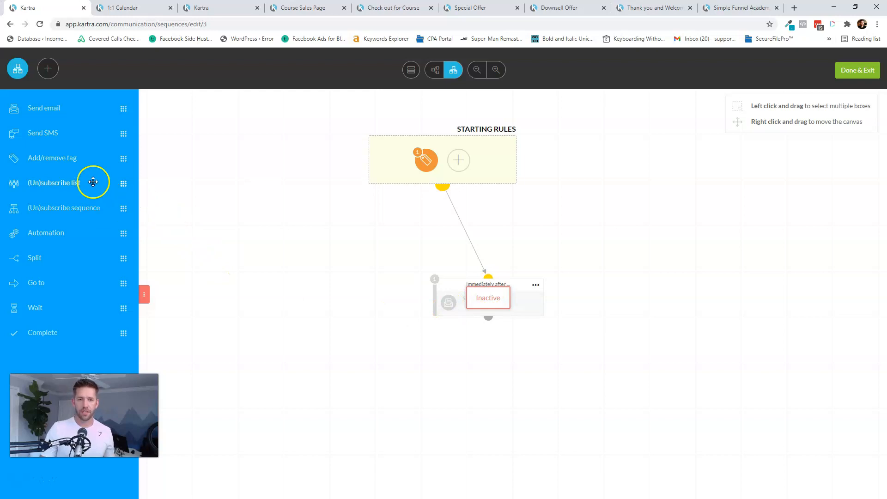
drag(40, 108, 479, 378)
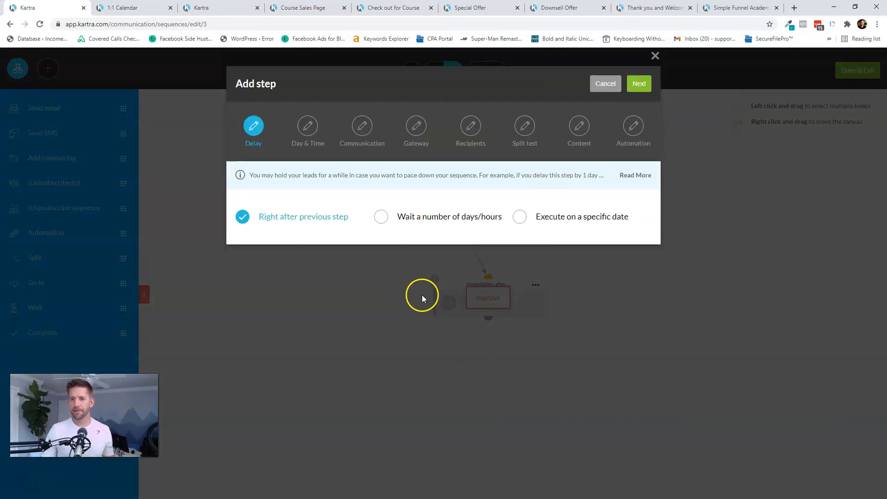
click(382, 218)
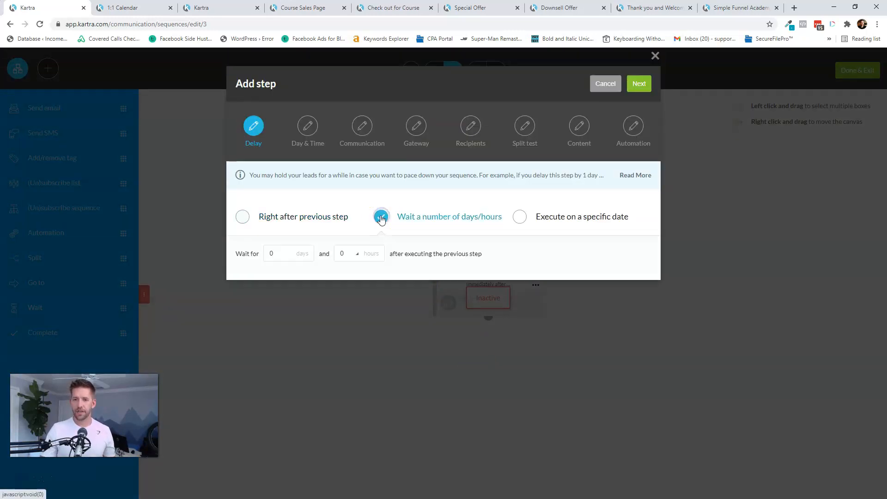
click(284, 254)
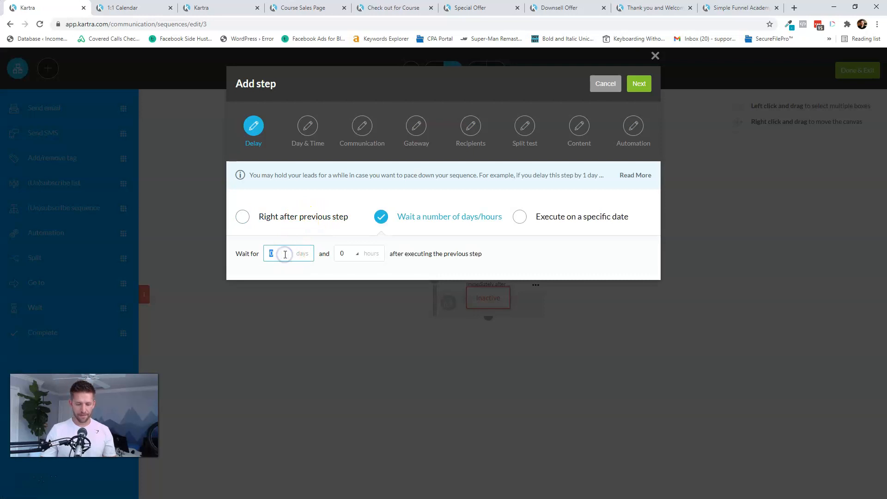
click(639, 85)
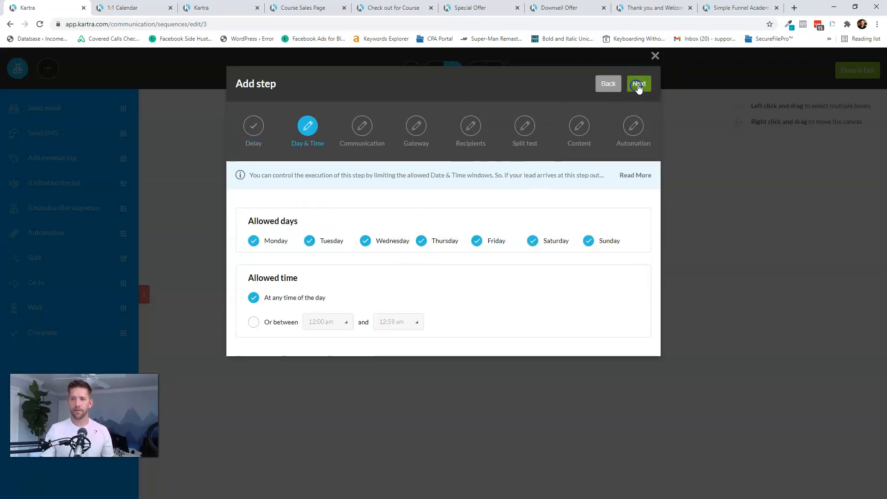
click(640, 84)
- Name the broadcast Checking in and send it to anyone reaching this step
click(301, 199)
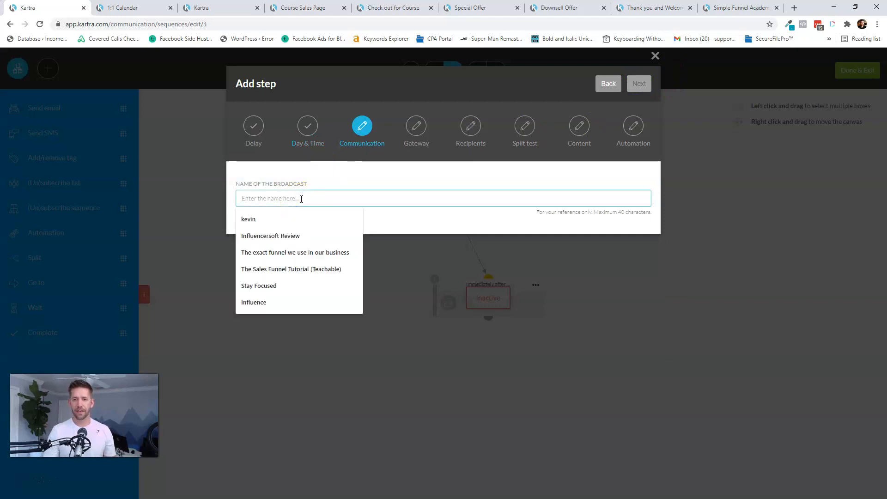
text(Checking in)
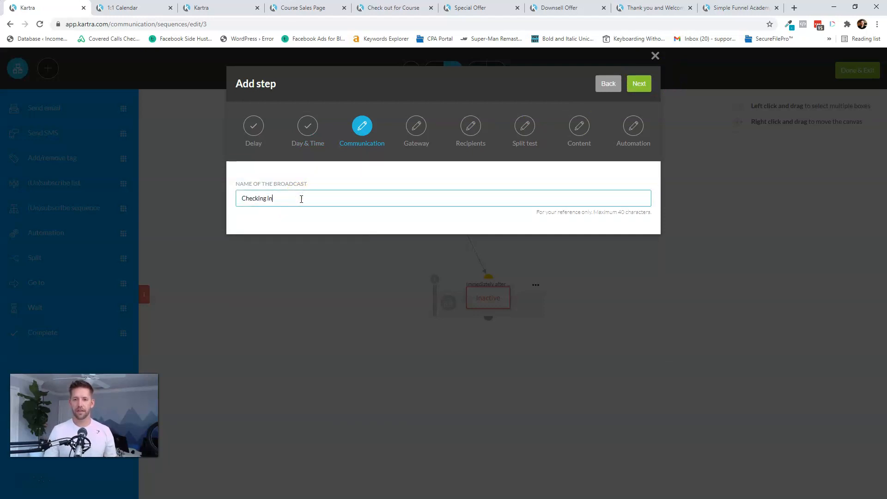
click(639, 87)
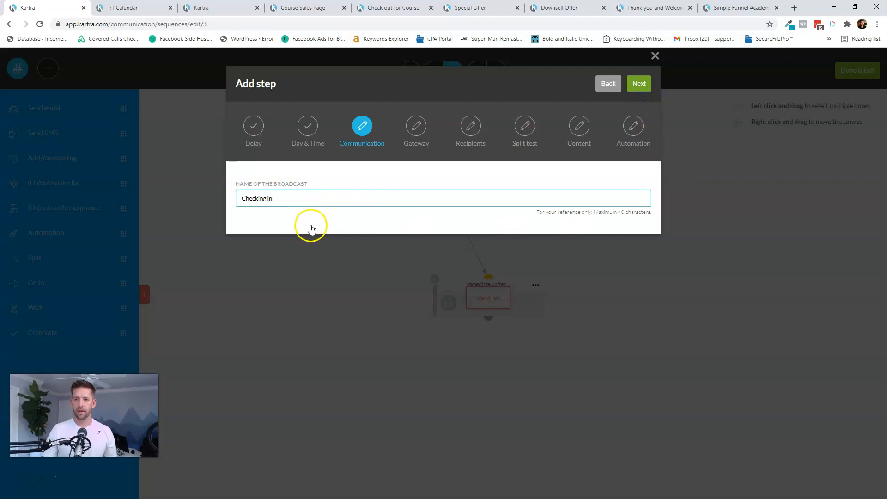
click(626, 88)
click(325, 216)
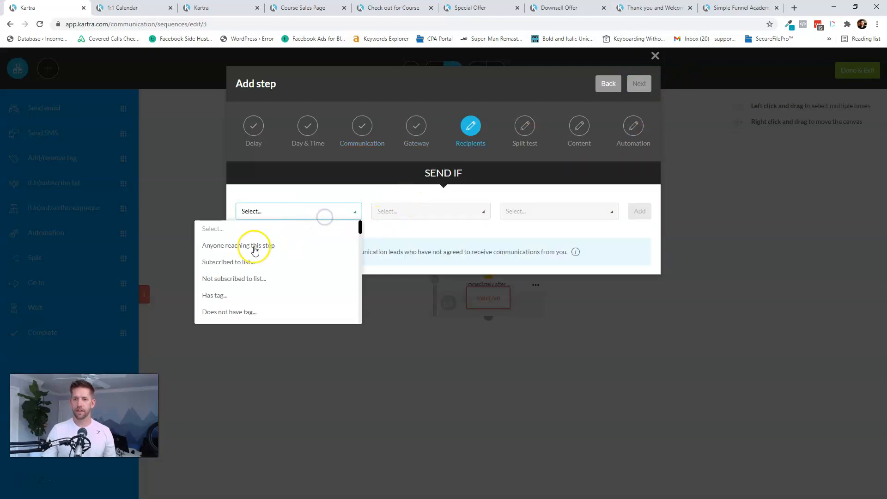
scroll(254, 291, down, 3)
scroll(267, 265, down, 5)
scroll(277, 273, up, 8)
click(241, 245)
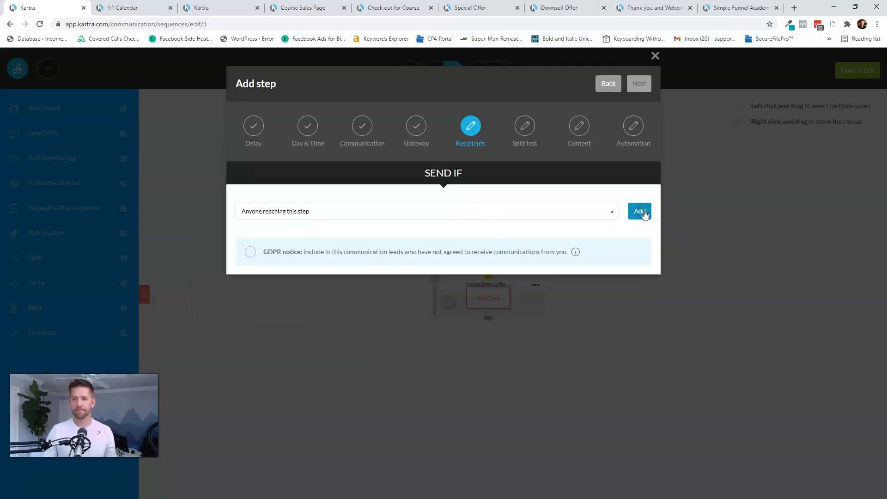
click(640, 211)
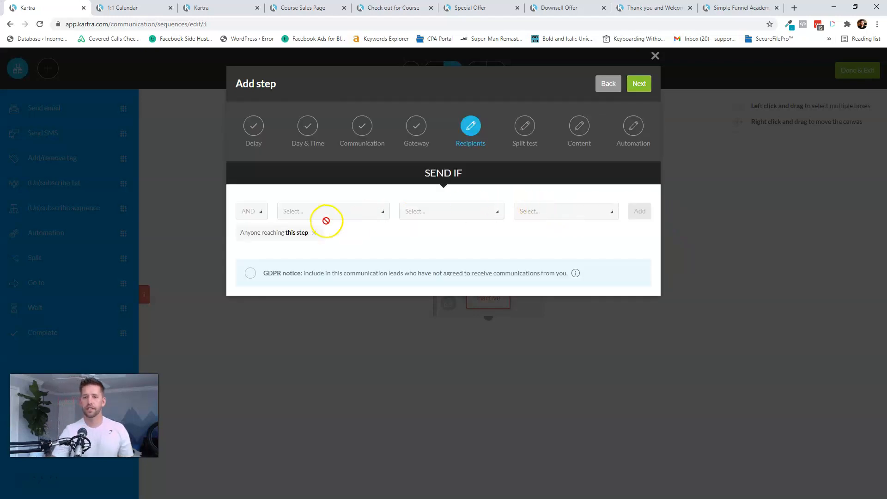
click(638, 85)
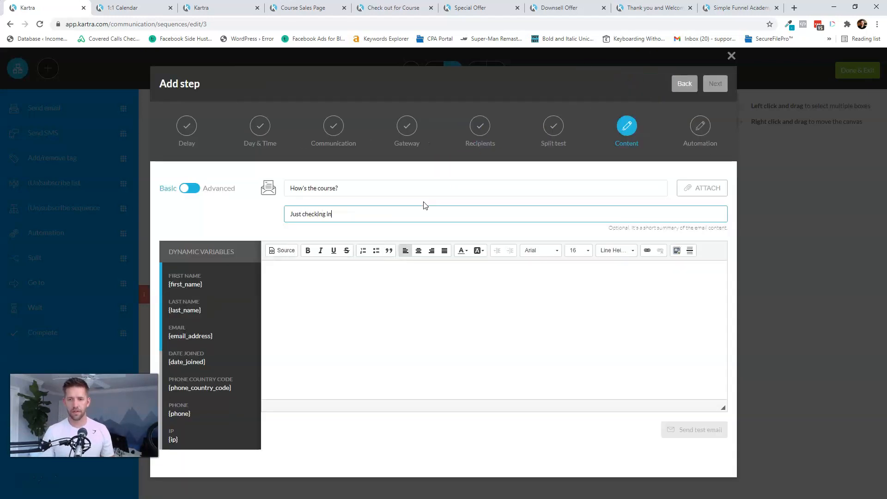
- Paste the three-option support message as the email body and create the check-in step
text())
click(405, 305)
key(ctrl+v)
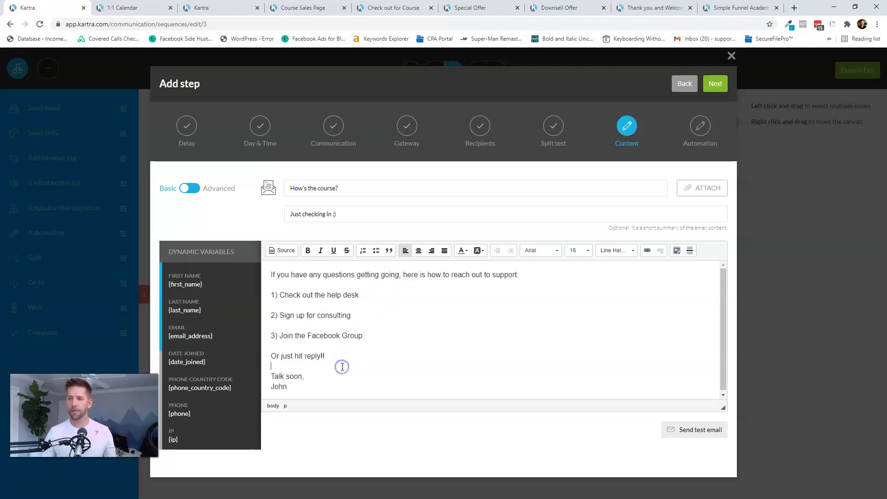
click(715, 84)
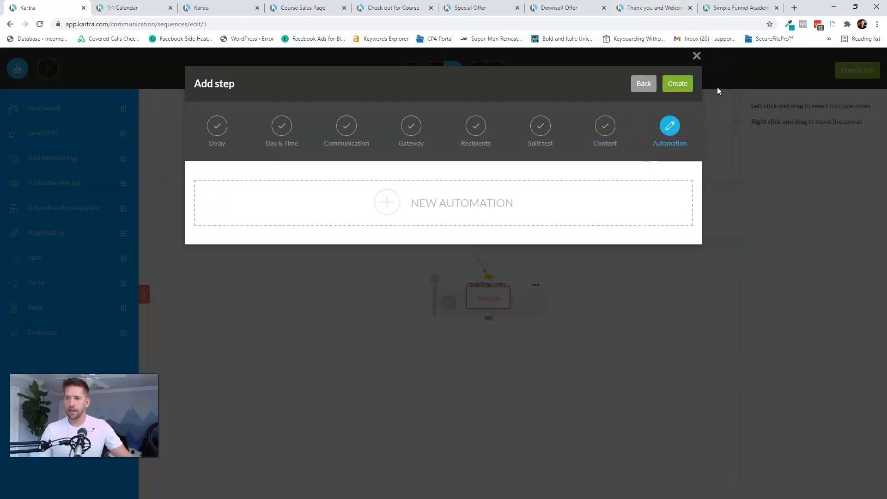
click(634, 83)
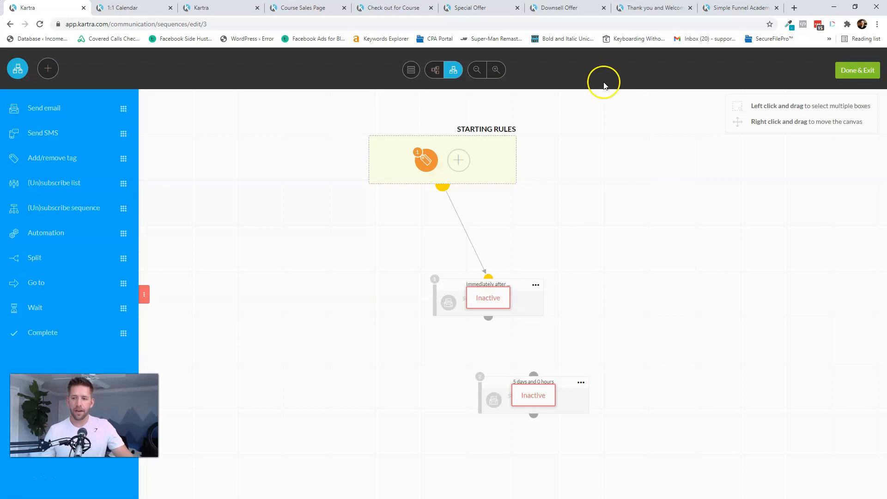
- Link step 1 to step 2, activate both email steps, arrange the layout, and save and exit
click(533, 372)
click(535, 285)
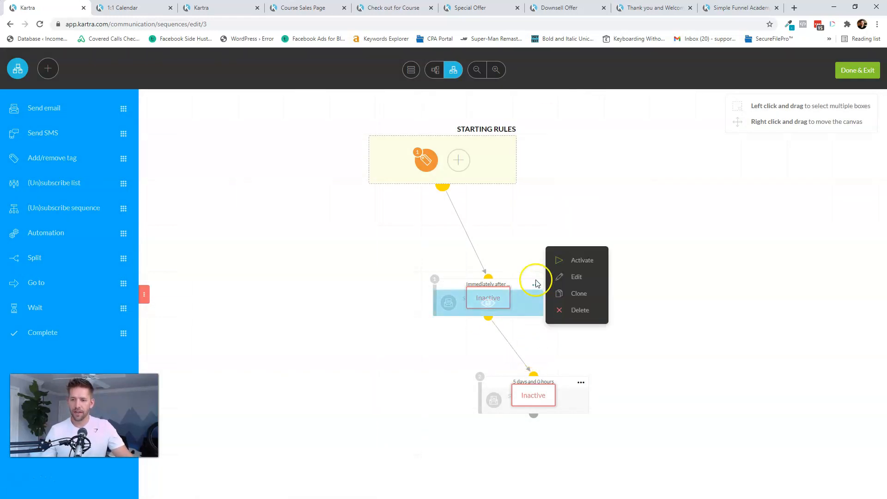
click(582, 261)
click(581, 383)
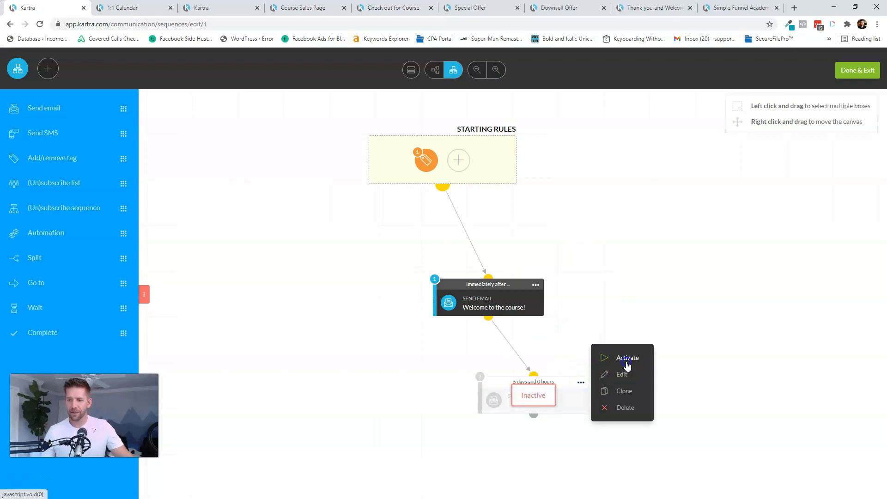
click(627, 359)
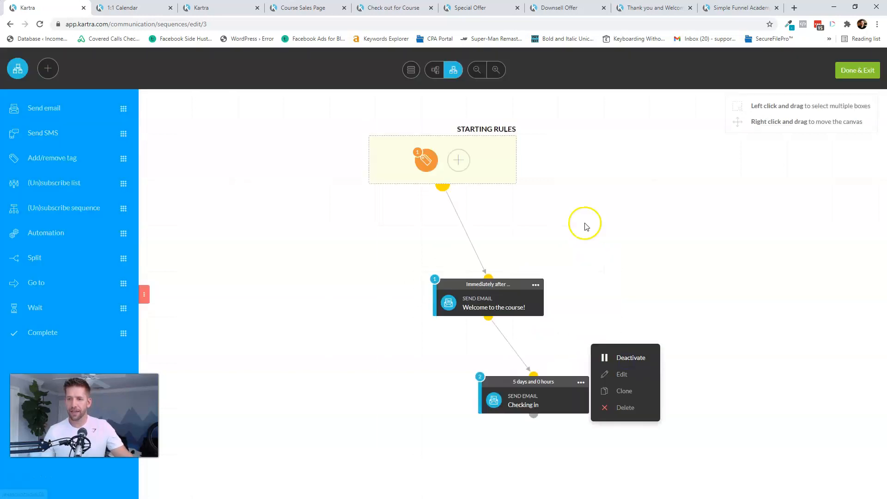
click(412, 70)
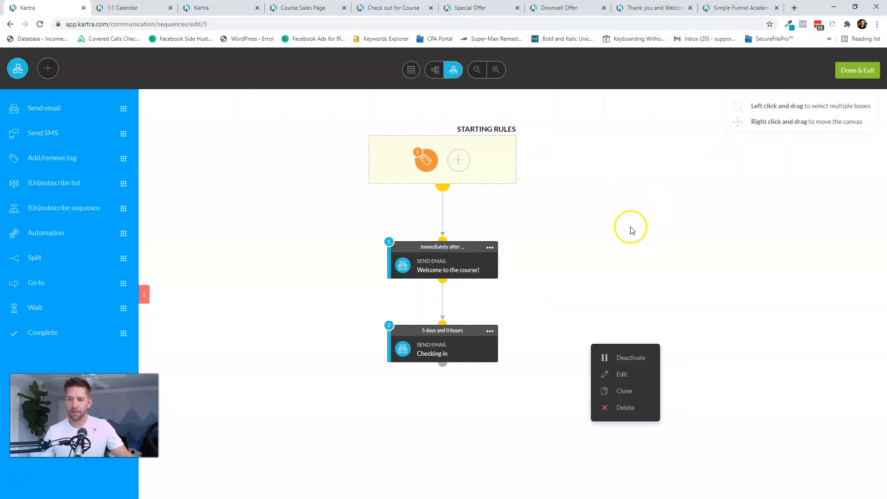
click(632, 230)
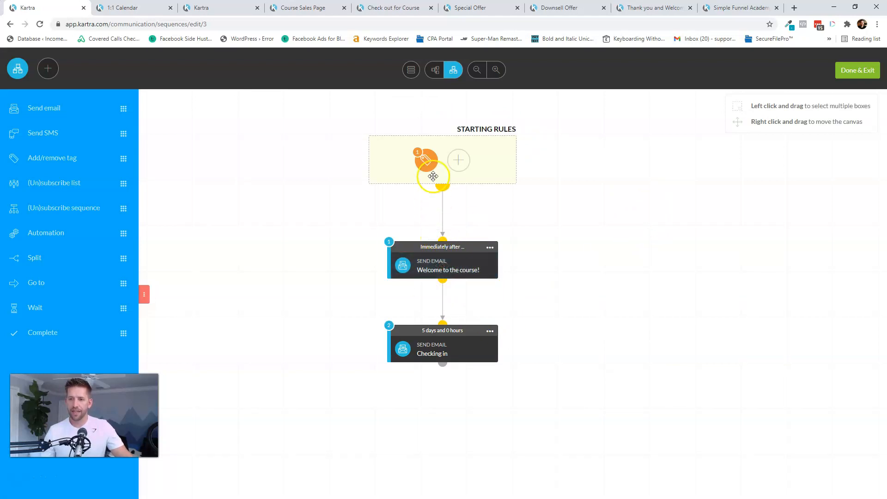
click(417, 160)
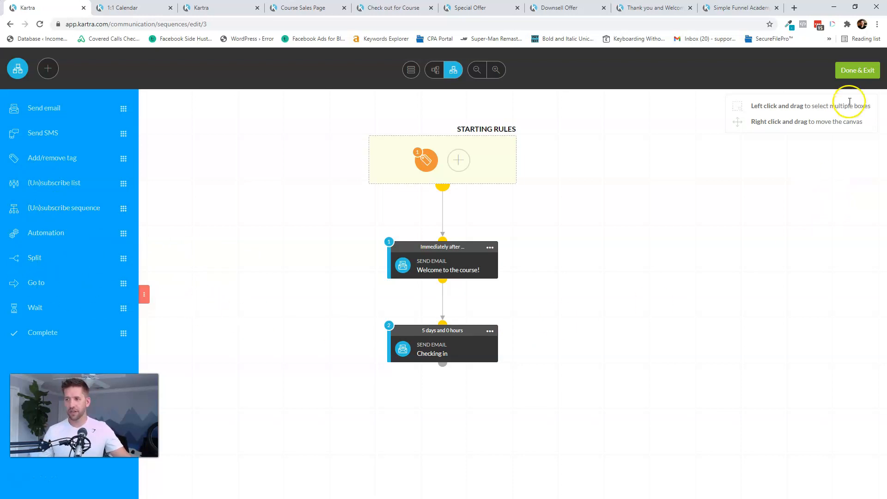
click(854, 72)
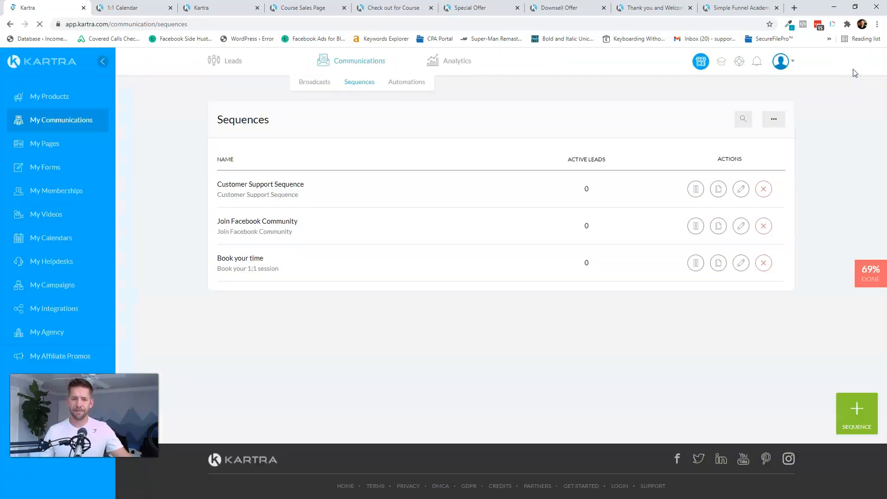
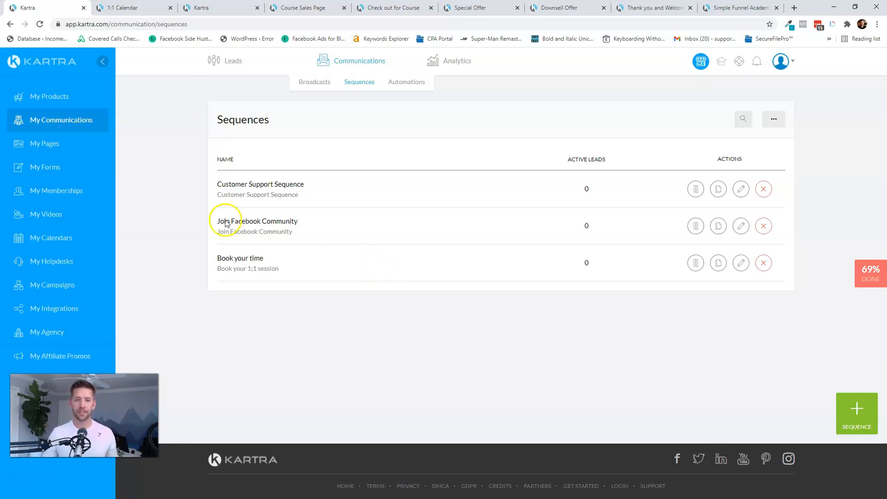
- From My Pages, open the Thank you and Welcome to course page in the page builder
click(37, 145)
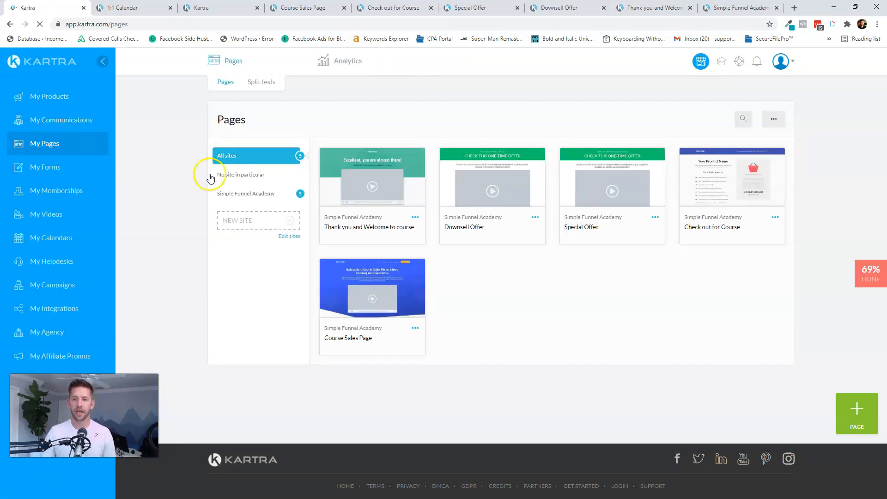
click(415, 328)
click(685, 357)
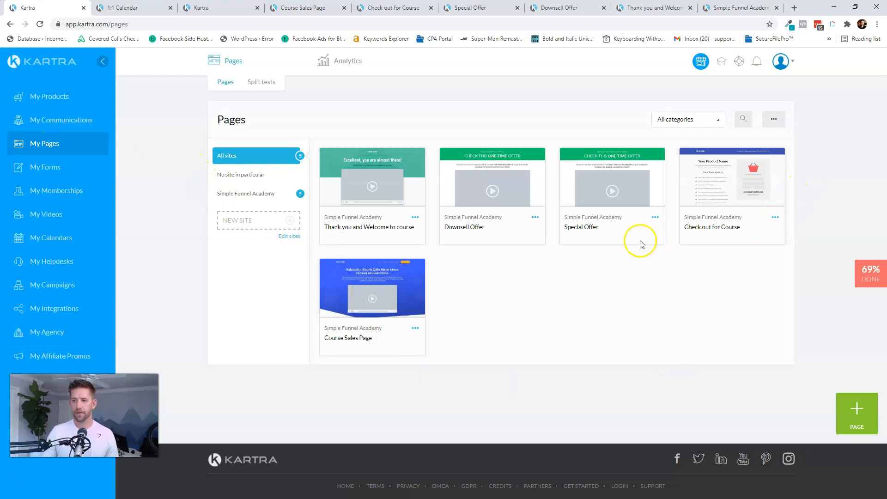
click(415, 217)
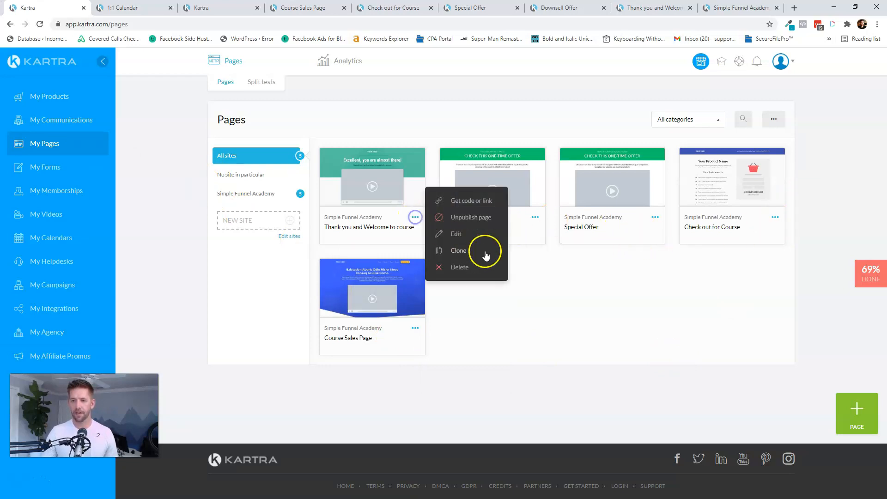
click(445, 233)
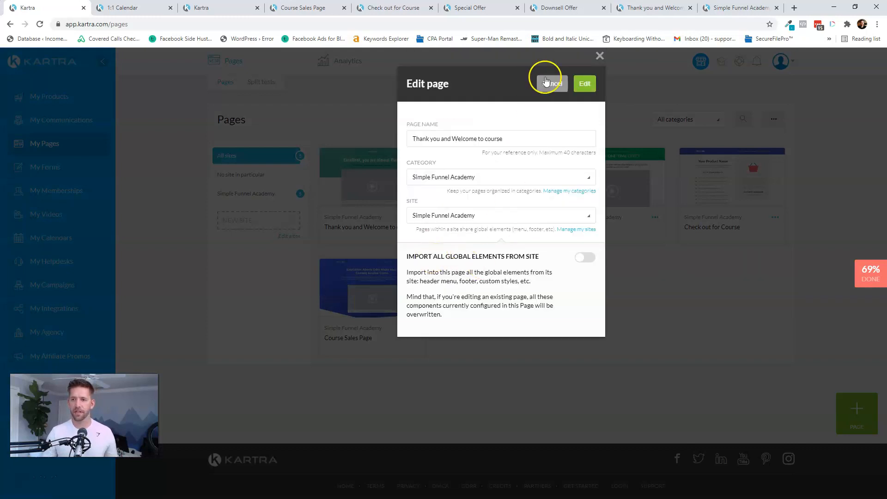
click(585, 83)
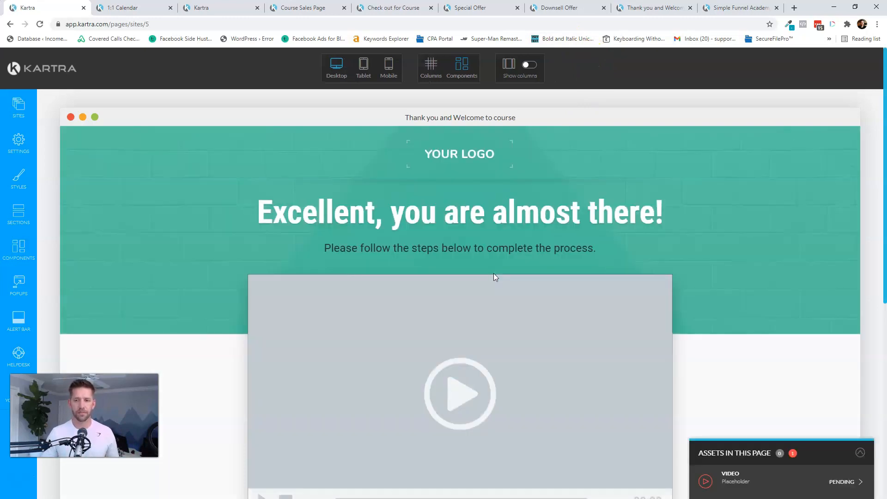
- Swap the thank-you page video for Lesson 1 Placeholder.mp4 from the Simple Funnel Academy category
click(479, 270)
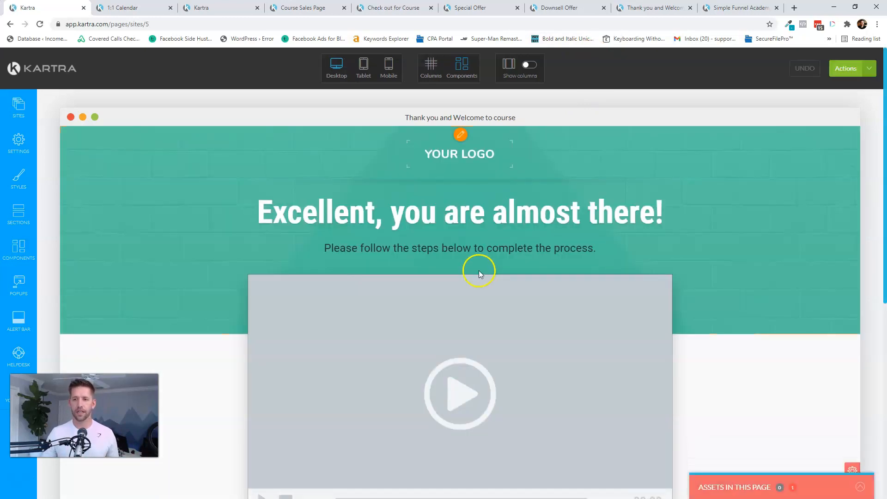
scroll(495, 277, down, 3)
scroll(469, 275, up, 1)
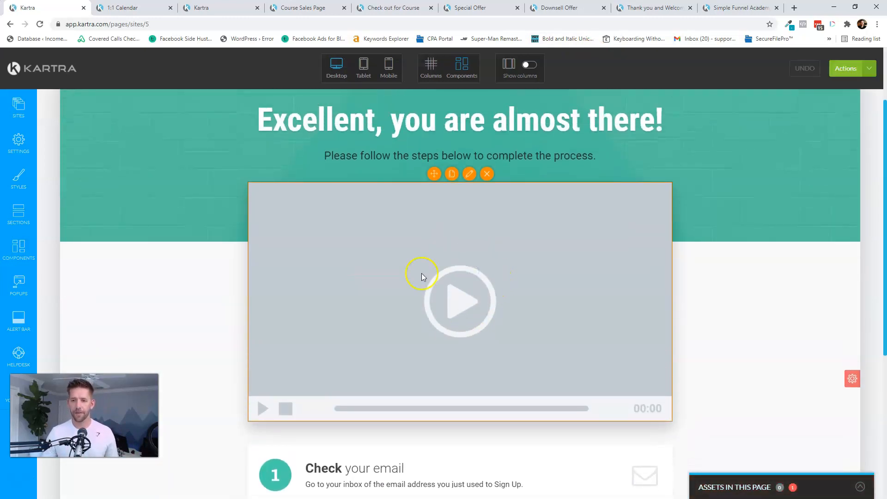
mouse_move(469, 182)
click(469, 175)
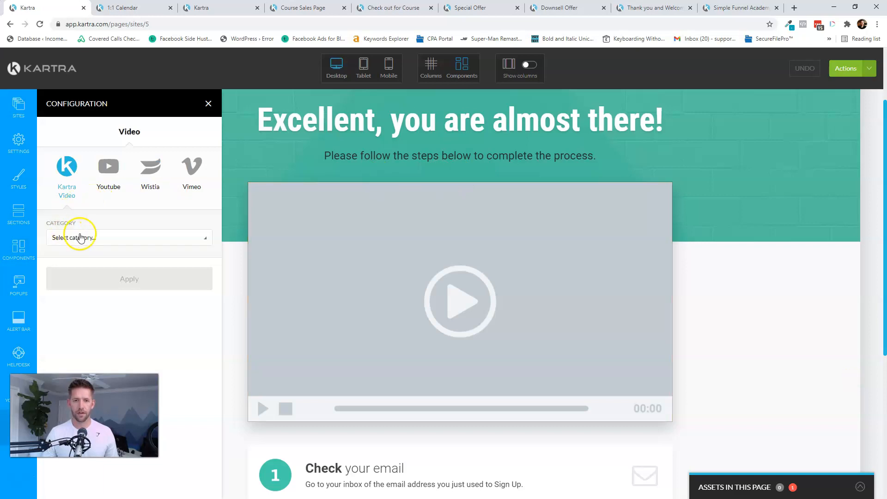
click(81, 238)
click(79, 289)
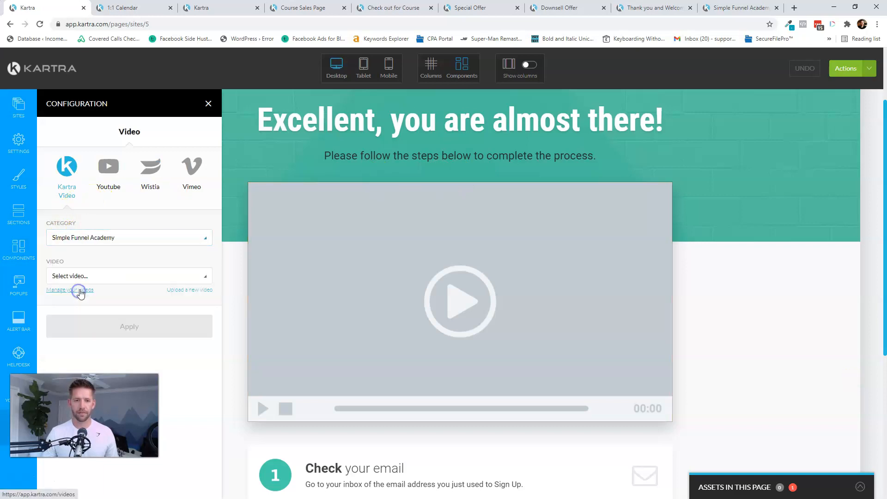
click(123, 276)
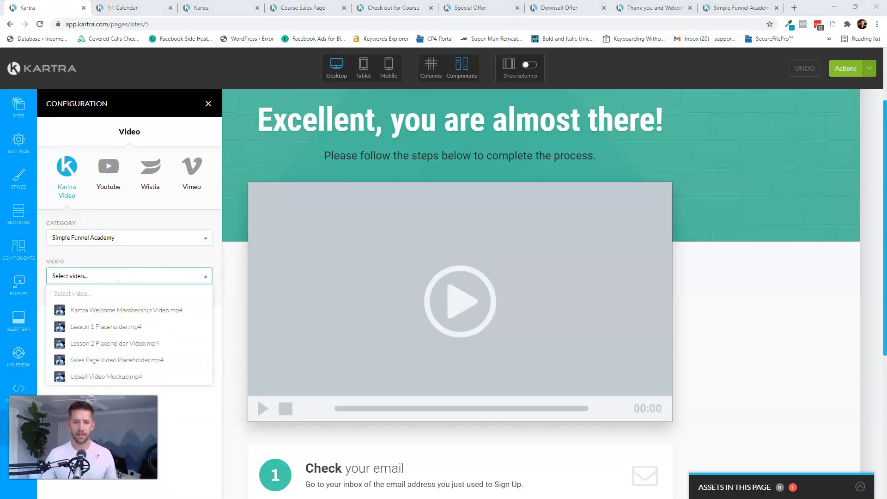
scroll(128, 353, down, 1)
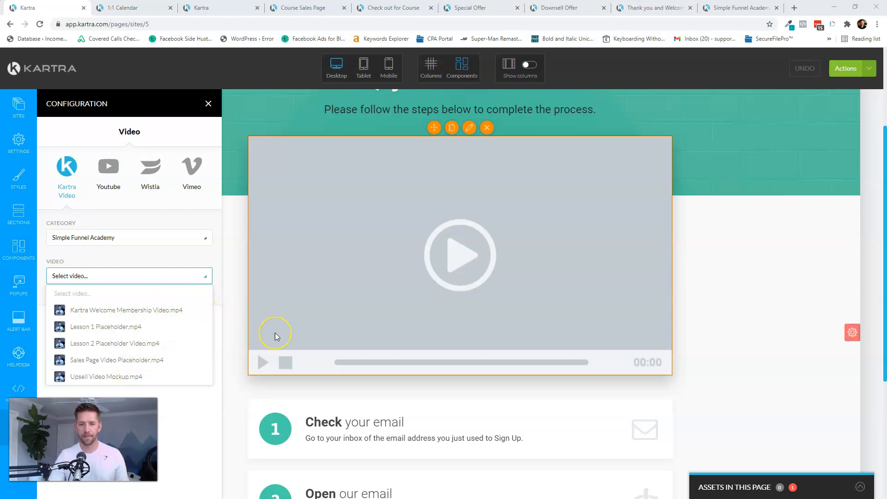
click(126, 326)
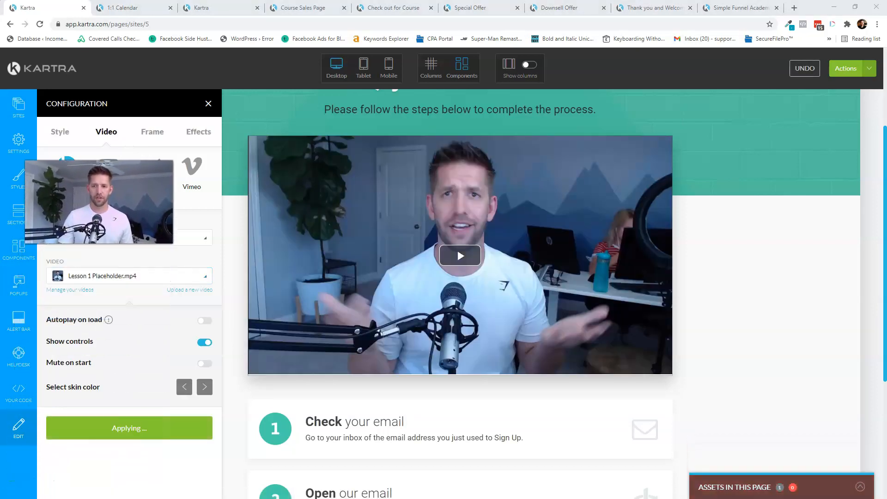
click(157, 428)
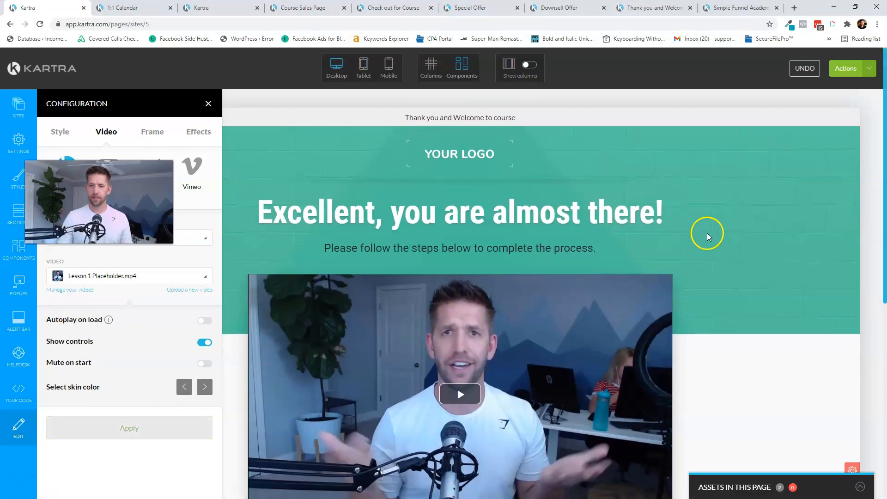
scroll(711, 226, up, 3)
click(208, 104)
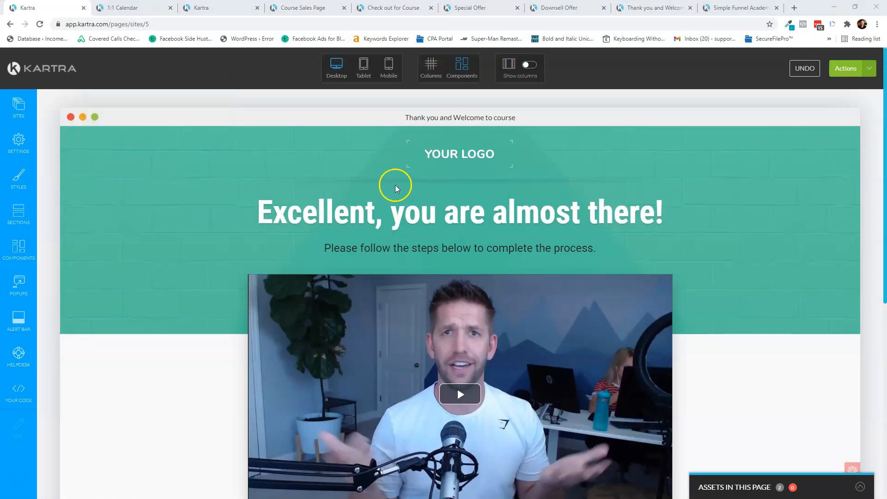
- Change the headline to 'Excellent, your purchase is complete!' and make step two about login credentials
click(441, 158)
mouse_move(429, 227)
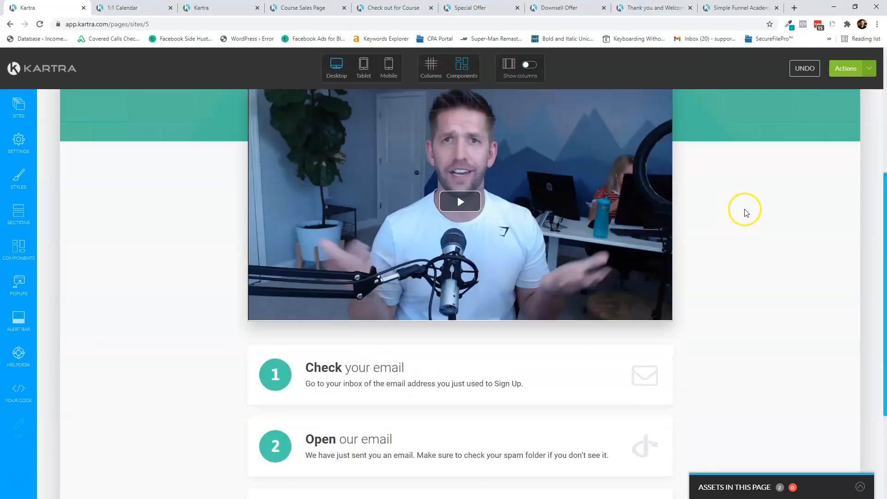
scroll(721, 208, up, 5)
scroll(694, 217, down, 8)
mouse_move(380, 217)
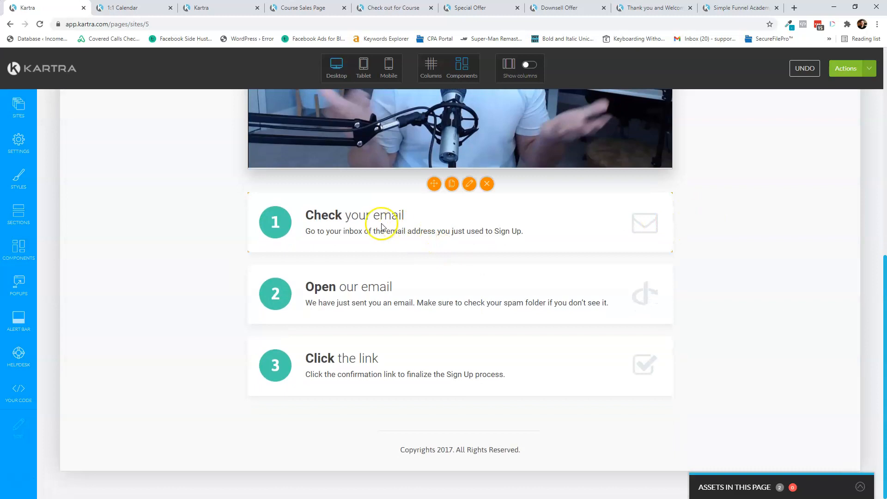
click(485, 199)
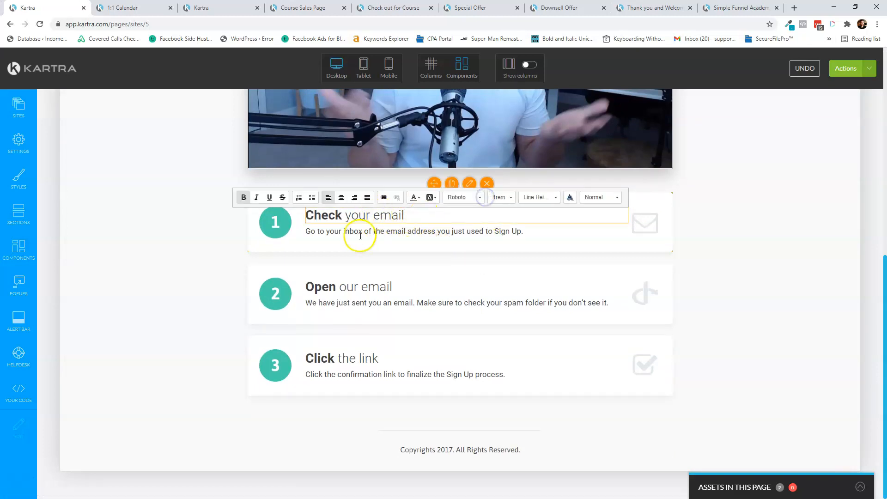
click(338, 287)
click(441, 291)
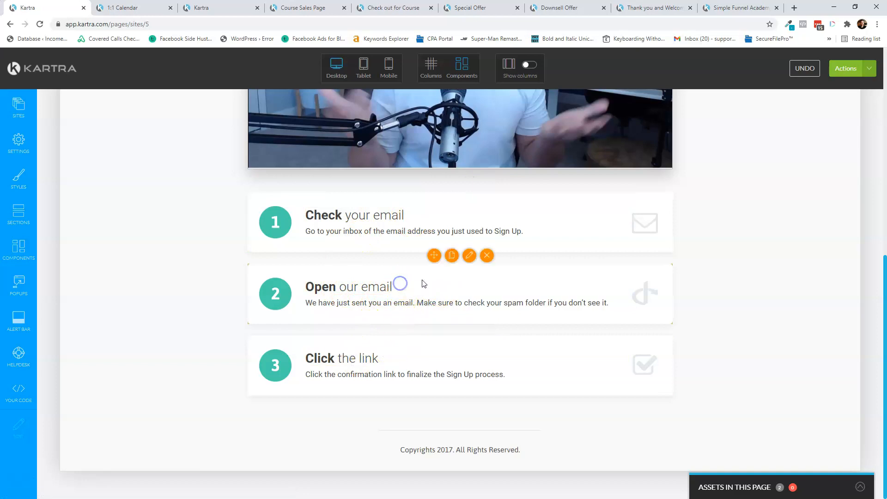
click(389, 284)
click(482, 268)
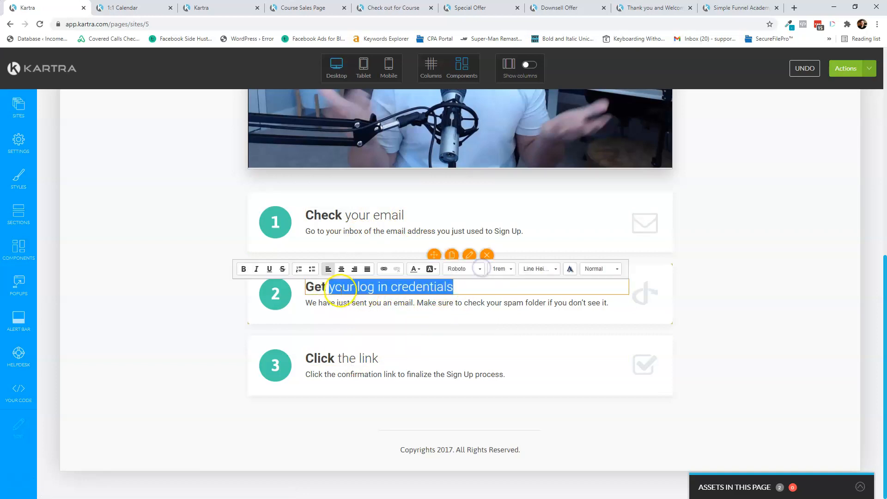
click(330, 349)
- Bring up the thank-you page's Publish options
scroll(741, 222, up, 6)
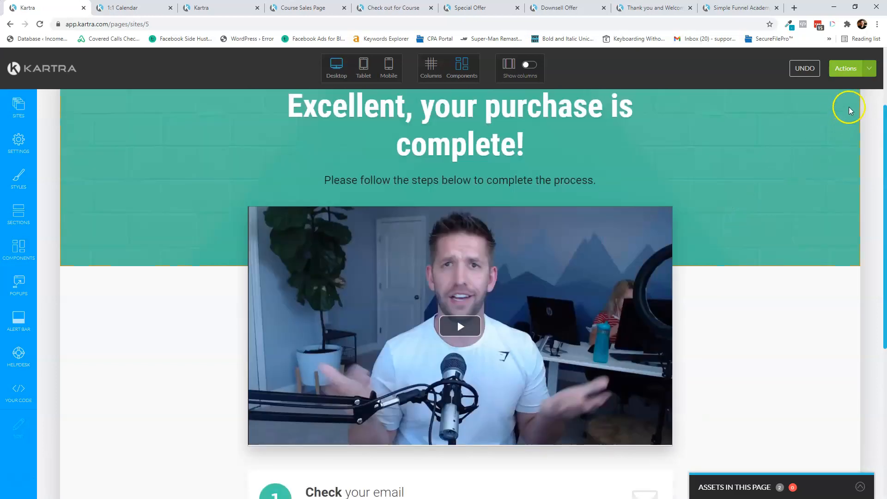
click(849, 68)
click(820, 145)
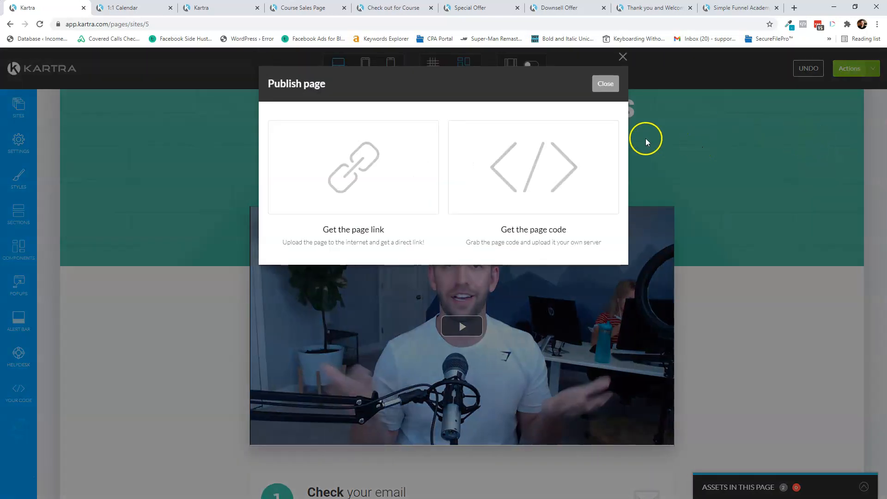
- Review the thank-you page's direct link and embed code, then close the Publish dialog
click(350, 177)
click(341, 296)
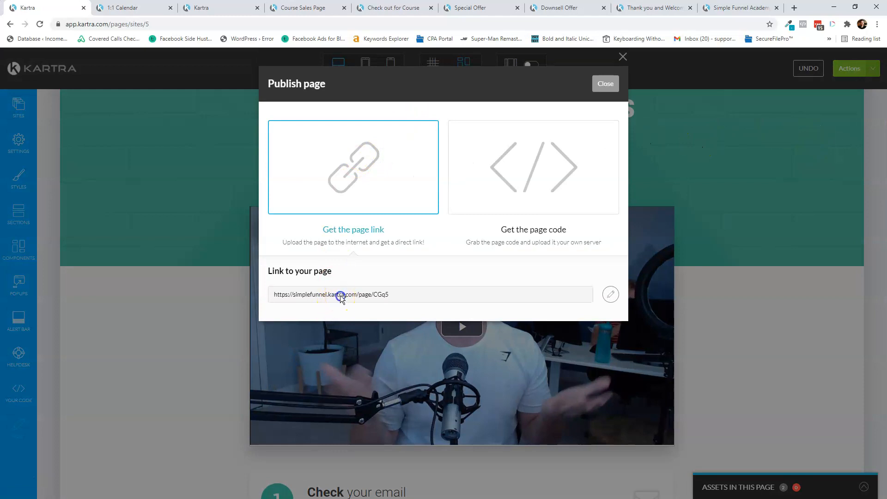
right_click(340, 295)
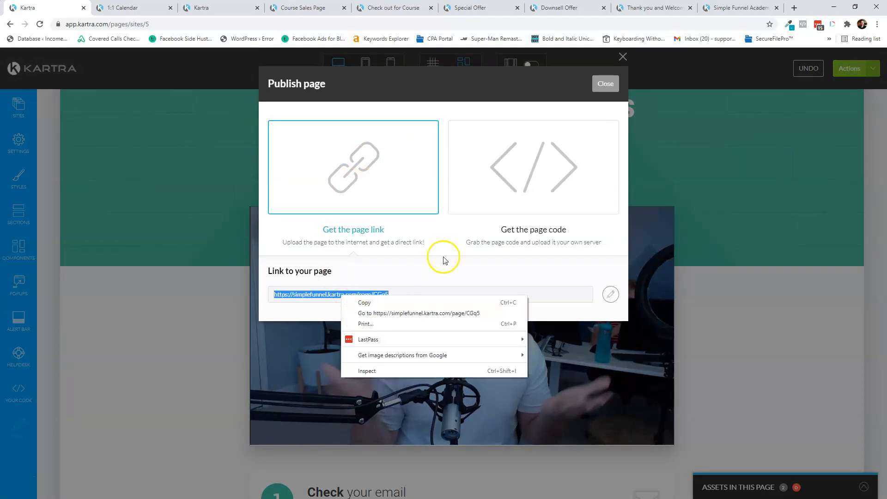
click(477, 232)
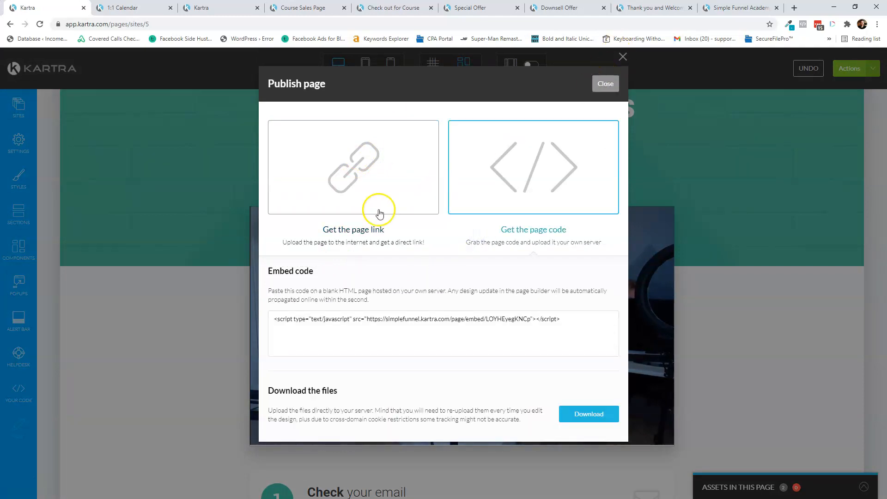
click(376, 209)
click(606, 85)
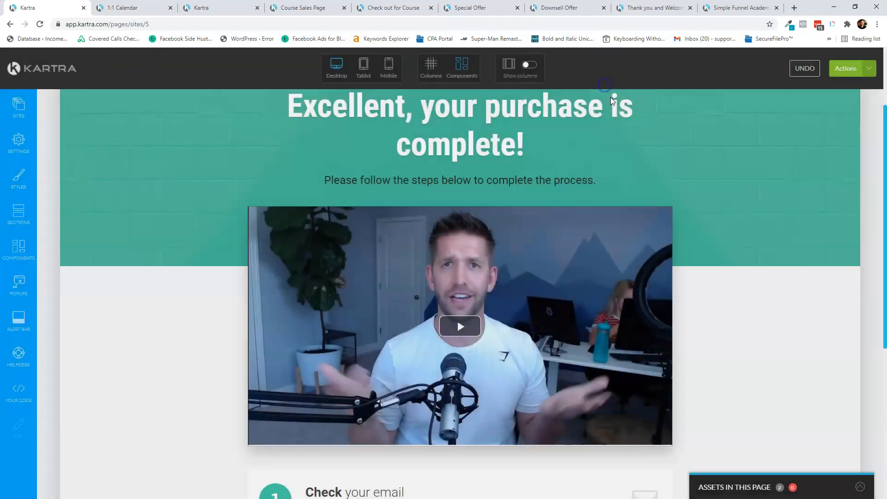
- Exit the builder to the dashboard and reload the live thank-you page to confirm the new video
click(852, 68)
click(816, 163)
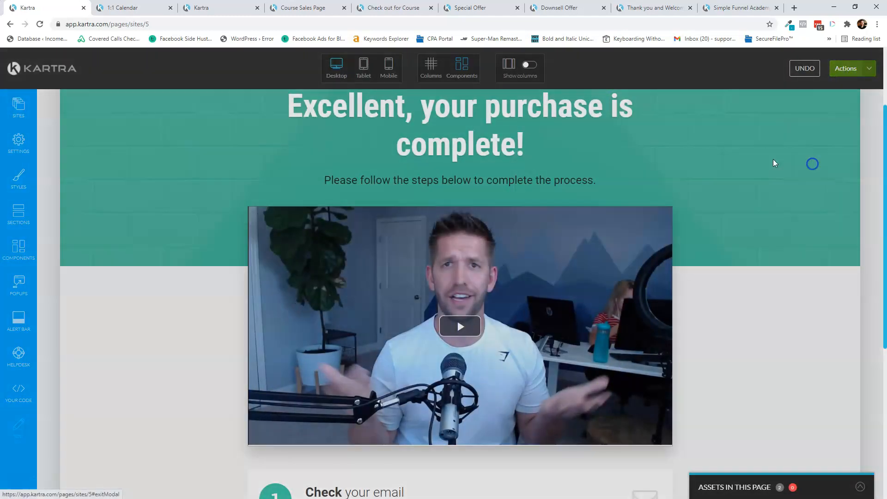
click(523, 86)
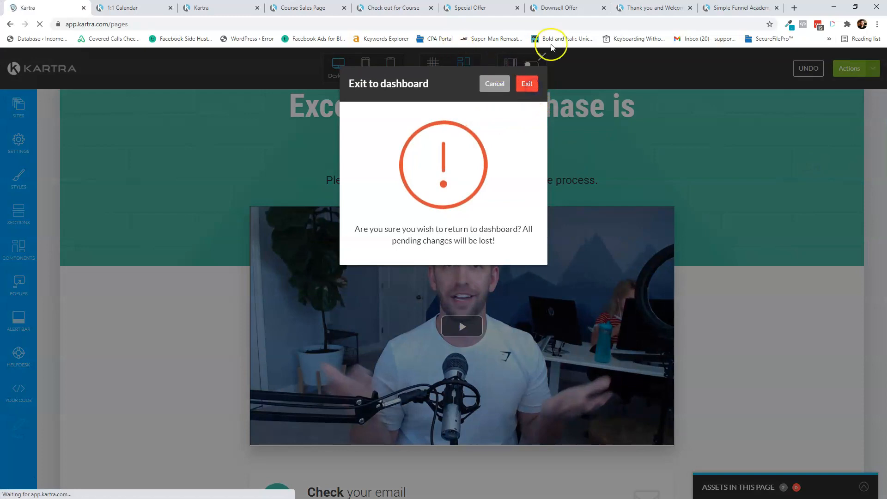
click(651, 8)
key(F5)
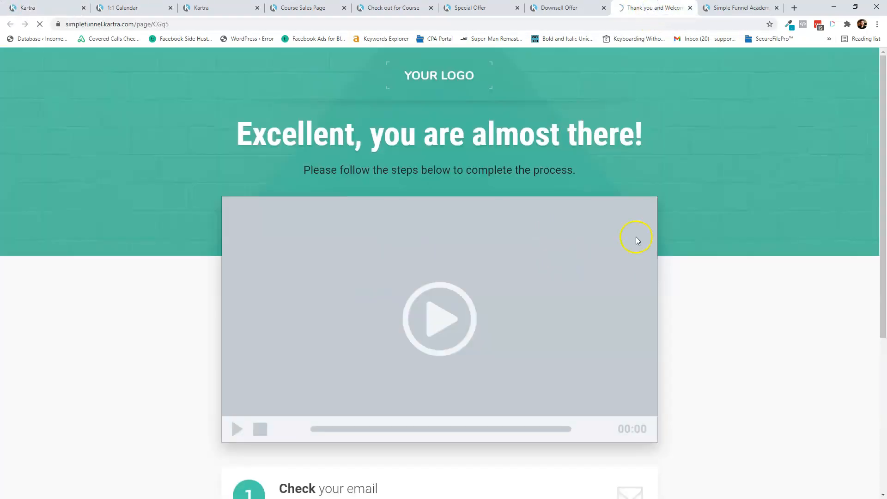
scroll(447, 212, down, 6)
scroll(447, 211, up, 6)
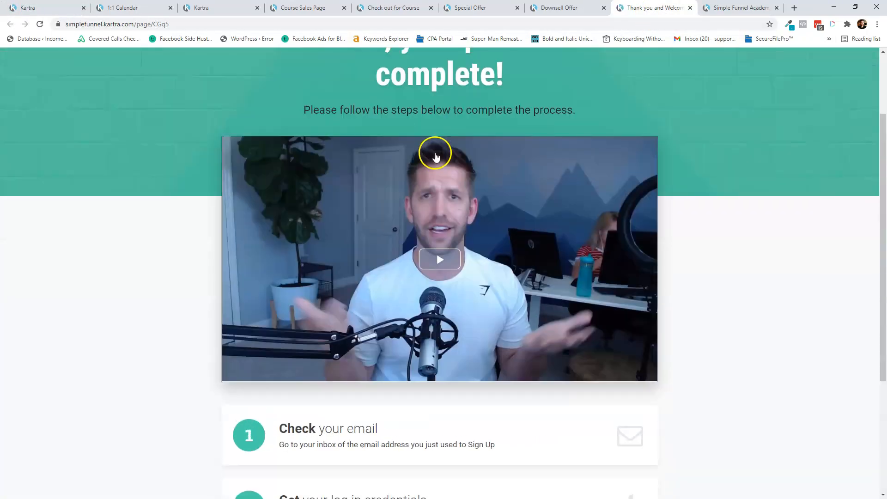
- Start editing the Downsell Offer page from the Pages dashboard
click(553, 9)
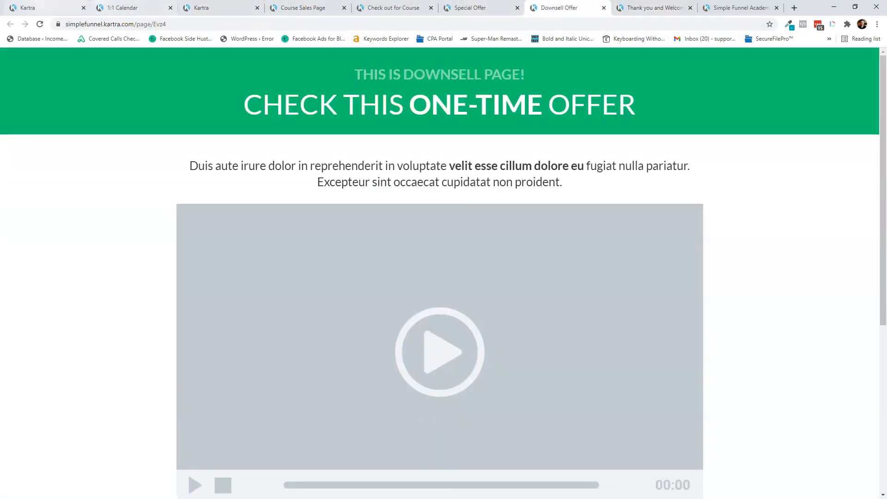
click(46, 8)
click(535, 217)
click(578, 234)
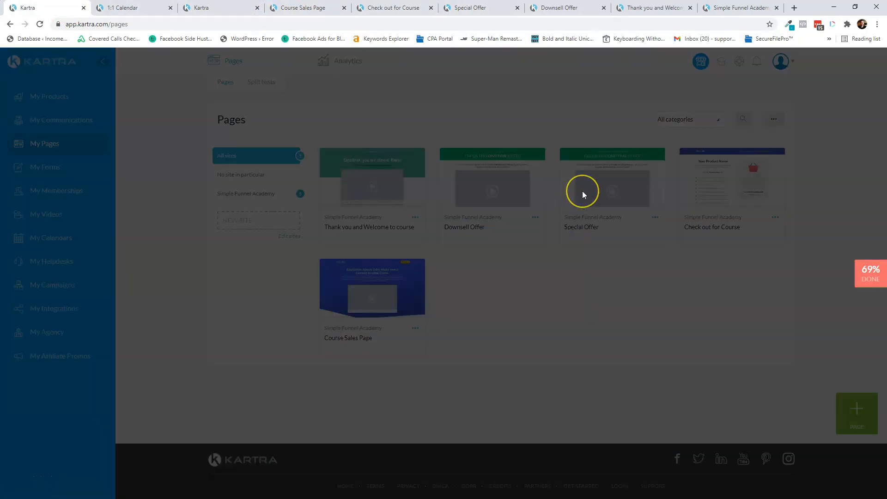
- Open the Downsell Offer page in the builder and select its video placeholder's settings
click(578, 86)
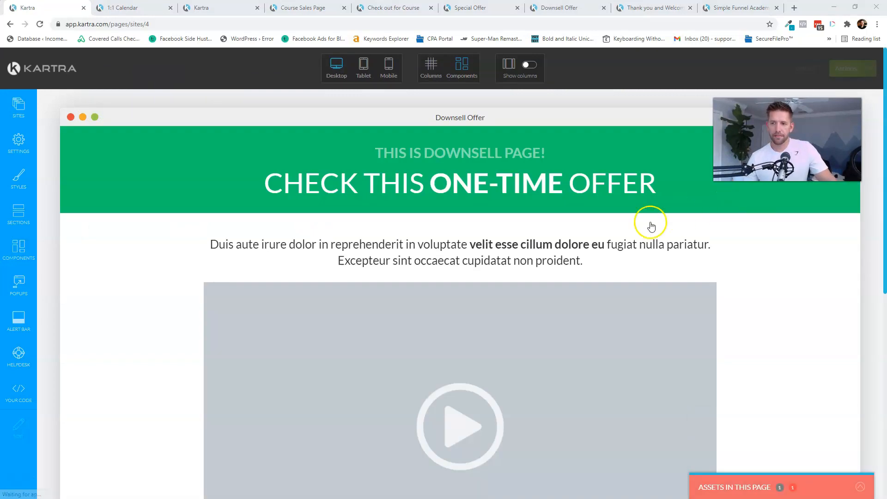
scroll(476, 300, down, 2)
click(477, 287)
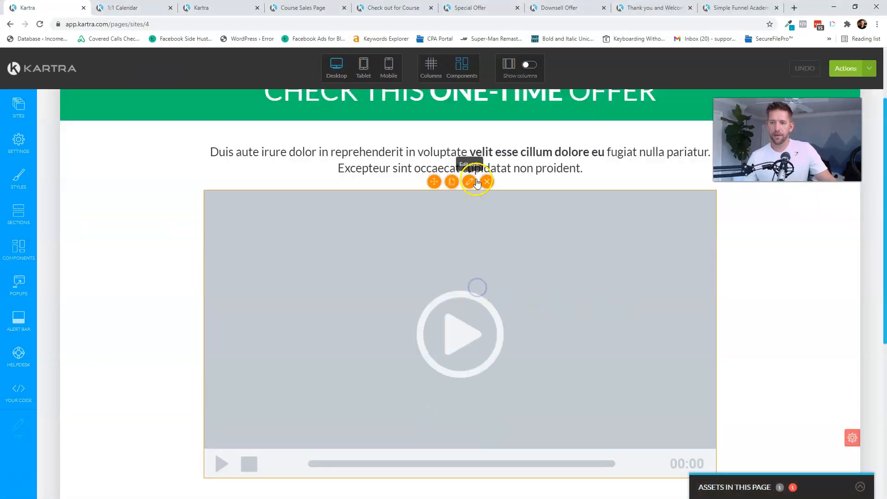
click(446, 182)
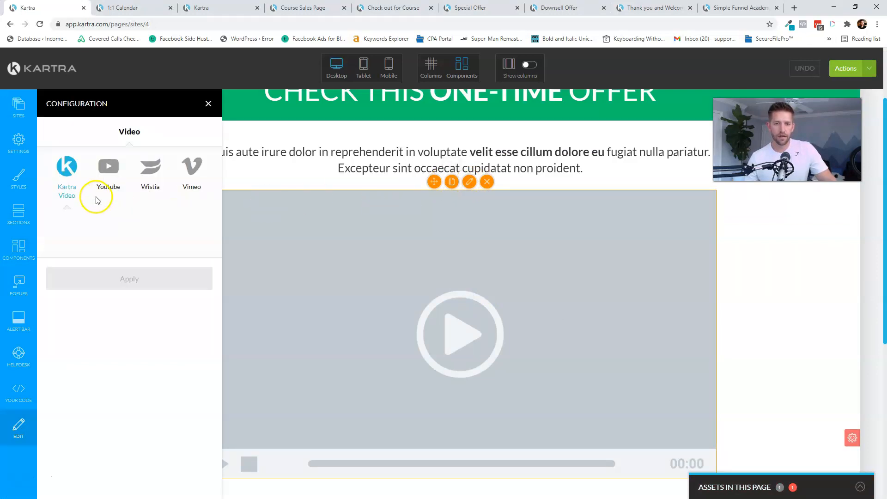
- Set the video to Kartra's Upsell Video Mockup.mp4 from Simple Funnel Academy and apply it
click(81, 239)
click(80, 288)
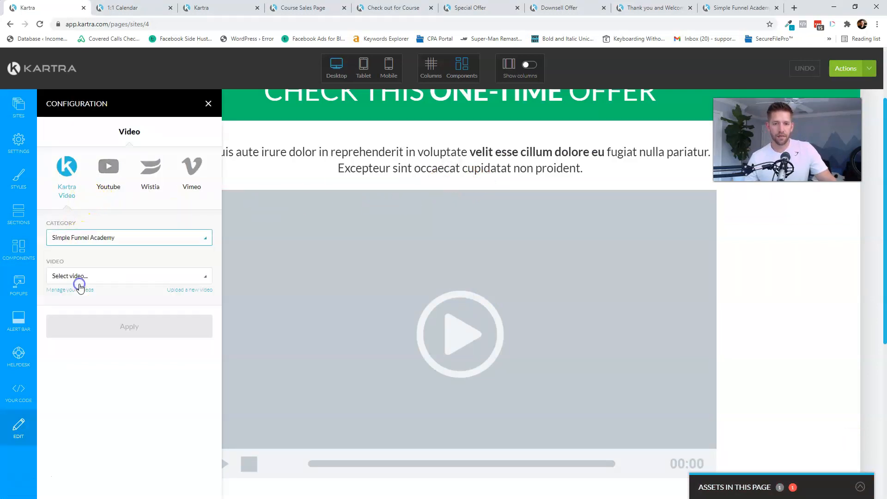
click(79, 276)
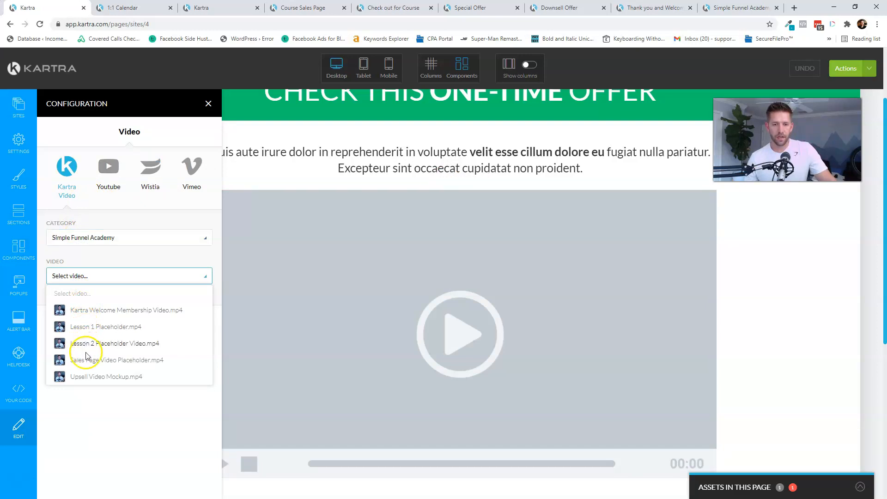
scroll(147, 355, down, 1)
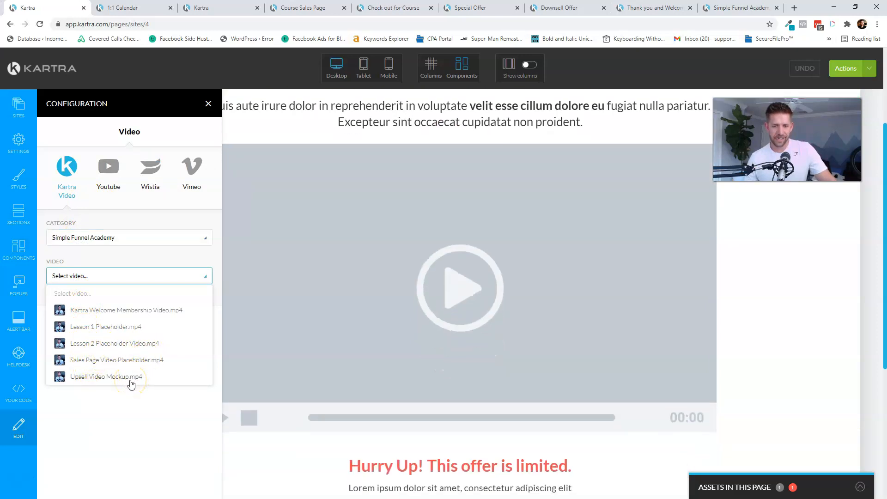
click(131, 378)
click(148, 431)
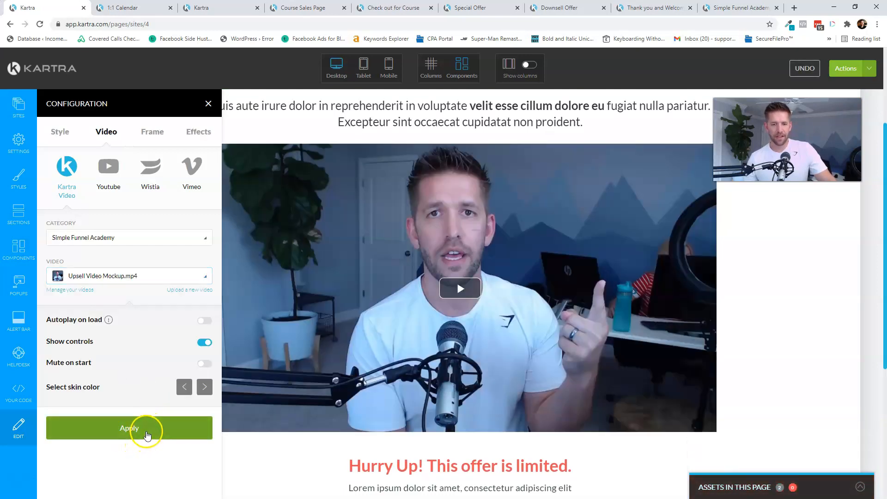
click(144, 428)
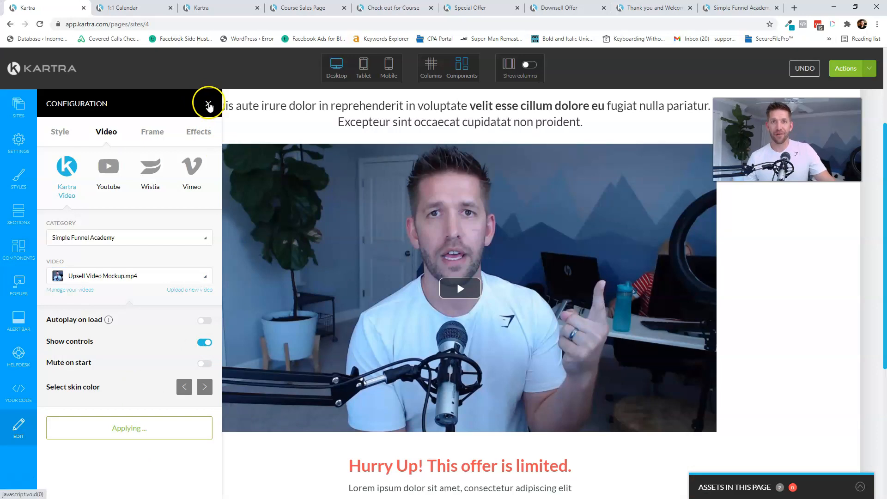
click(207, 103)
scroll(202, 131, up, 2)
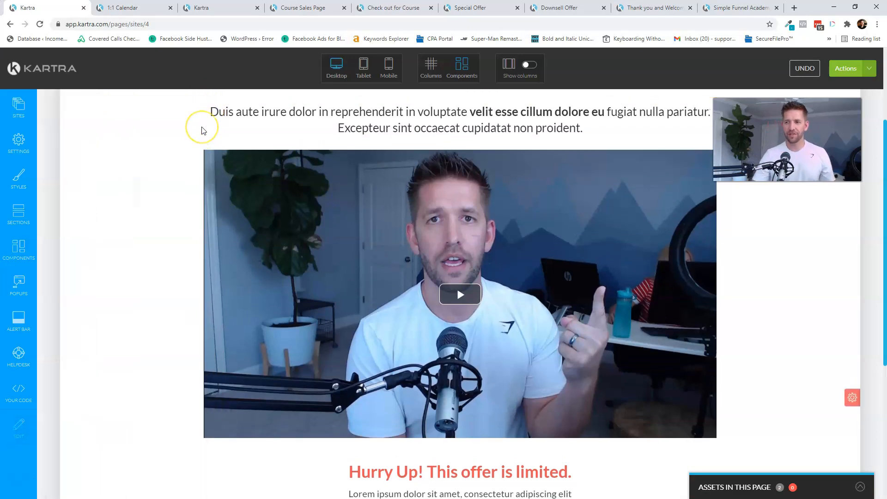
scroll(361, 130, down, 7)
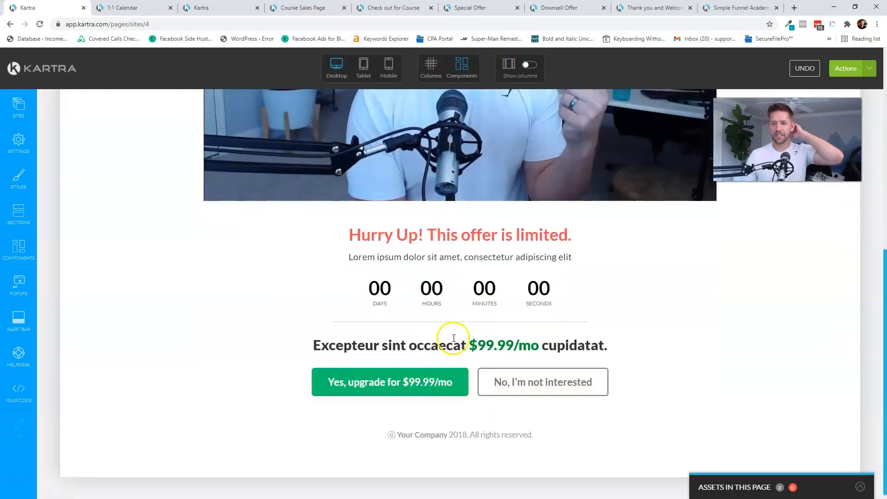
- Make the countdown dynamic, based on landing date, running 10 minutes
mouse_move(441, 318)
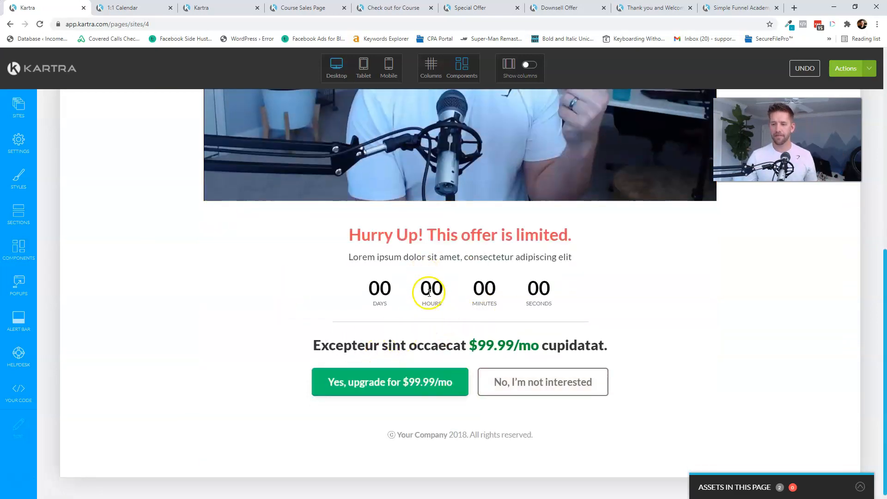
scroll(430, 292, up, 8)
scroll(474, 160, down, 7)
mouse_move(446, 287)
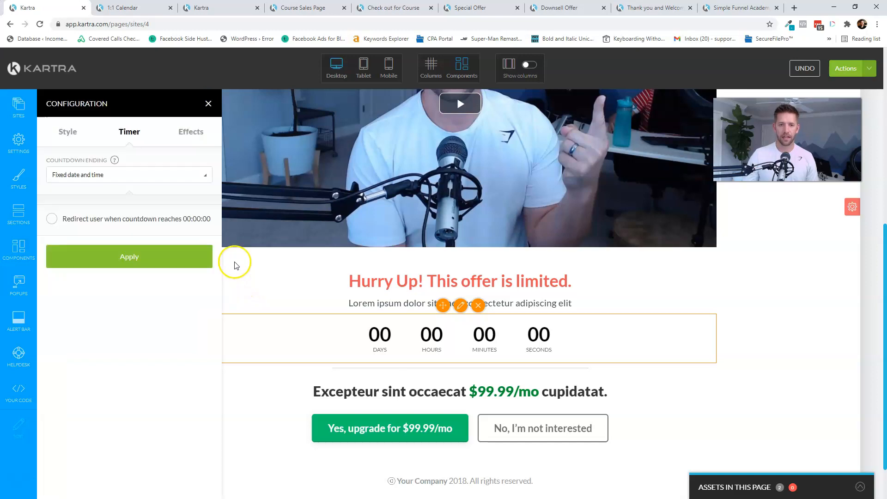
click(99, 175)
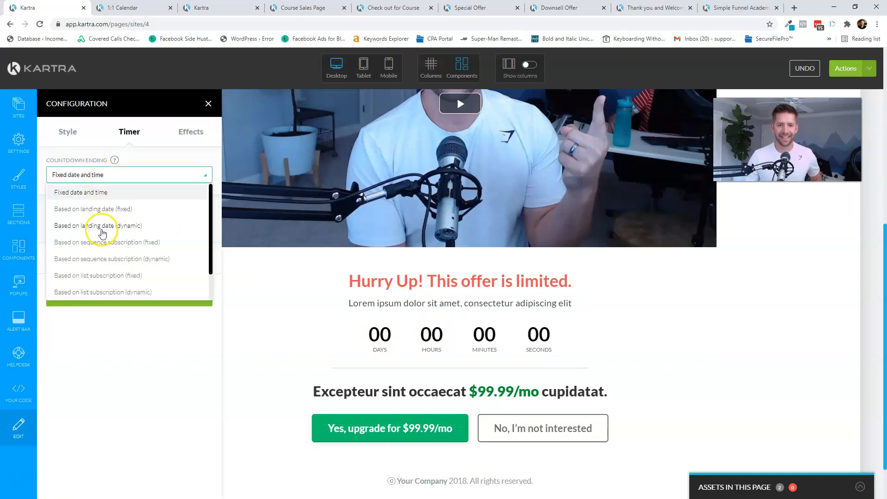
click(103, 228)
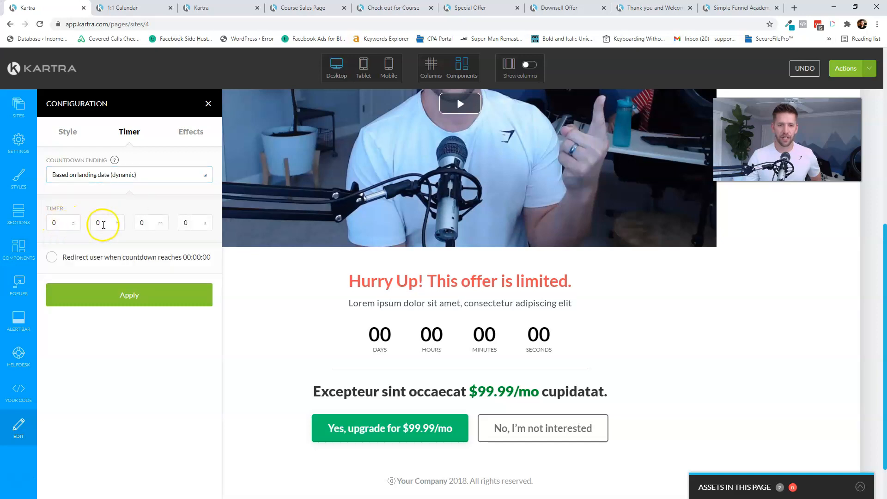
click(153, 224)
text(10)
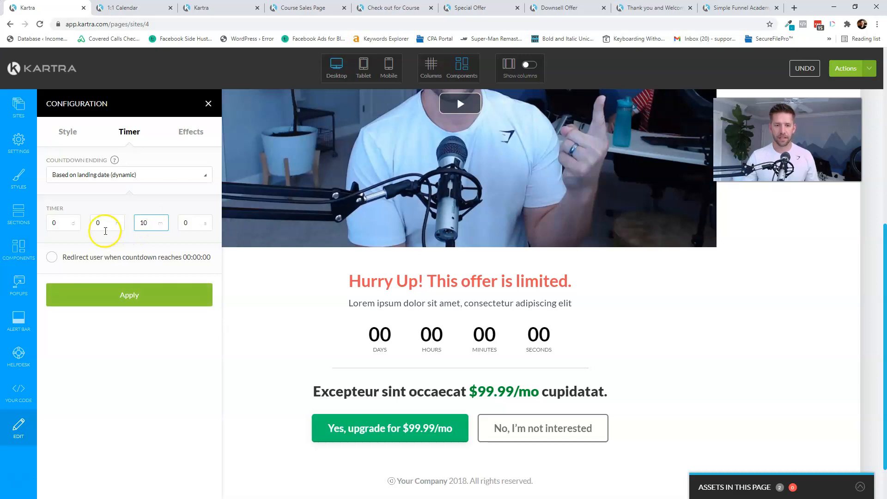
click(112, 290)
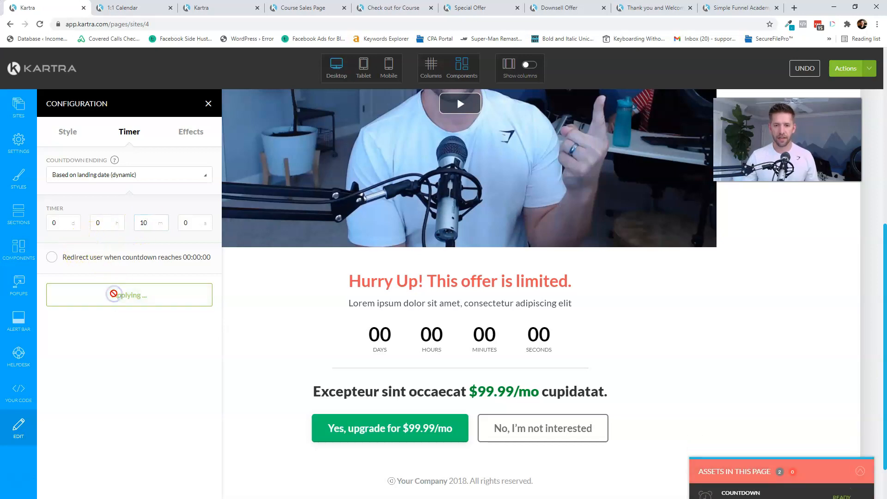
- Redirect expired visitors to Simple Funnel Academy's Thank you and Welcome to course page
click(83, 256)
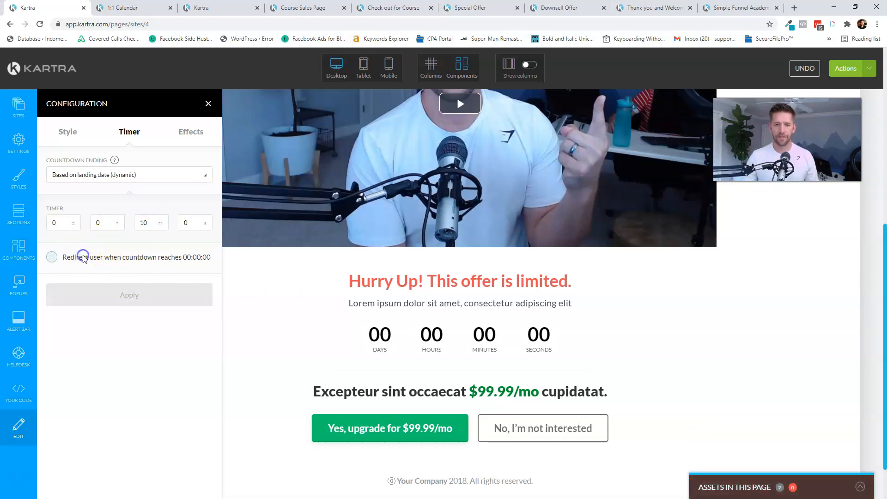
click(123, 323)
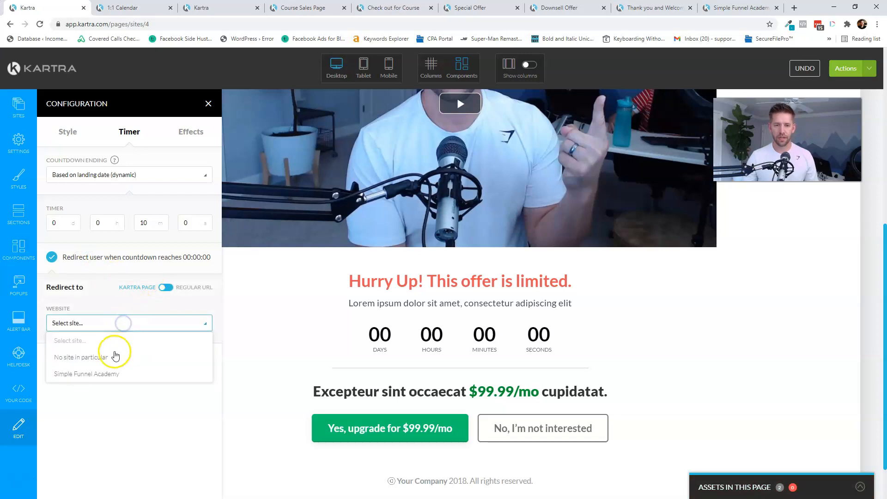
click(97, 374)
click(102, 364)
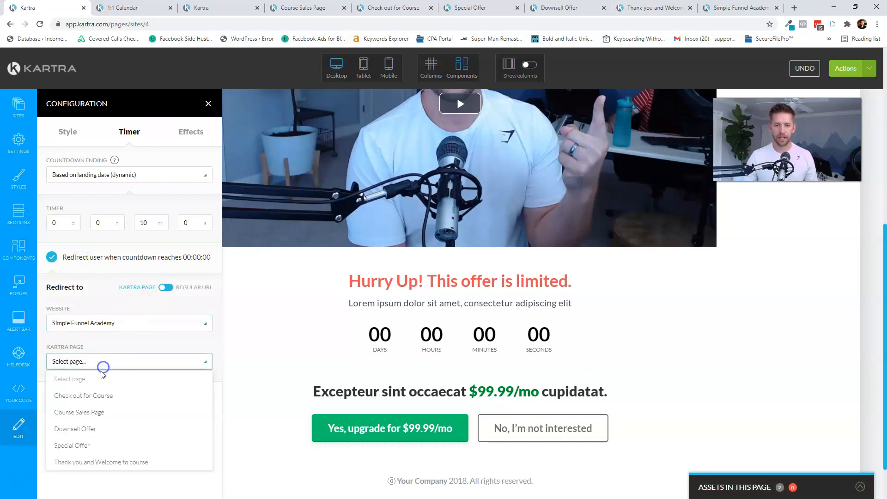
click(76, 462)
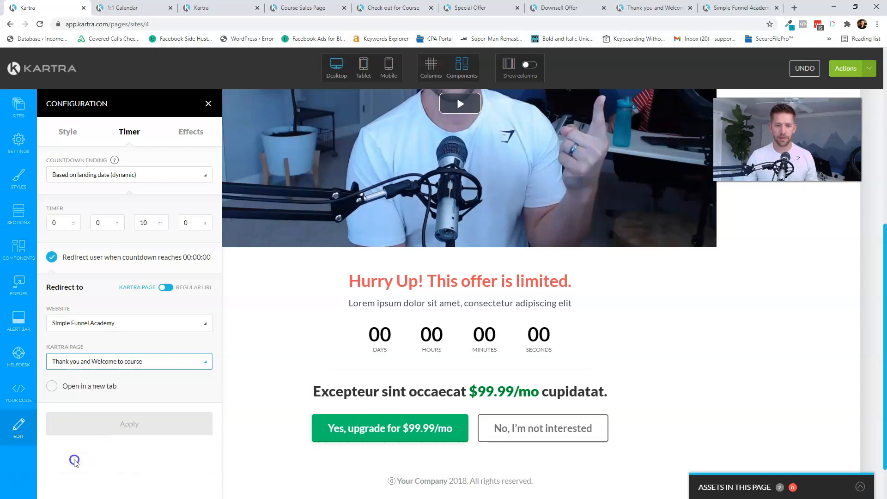
click(106, 422)
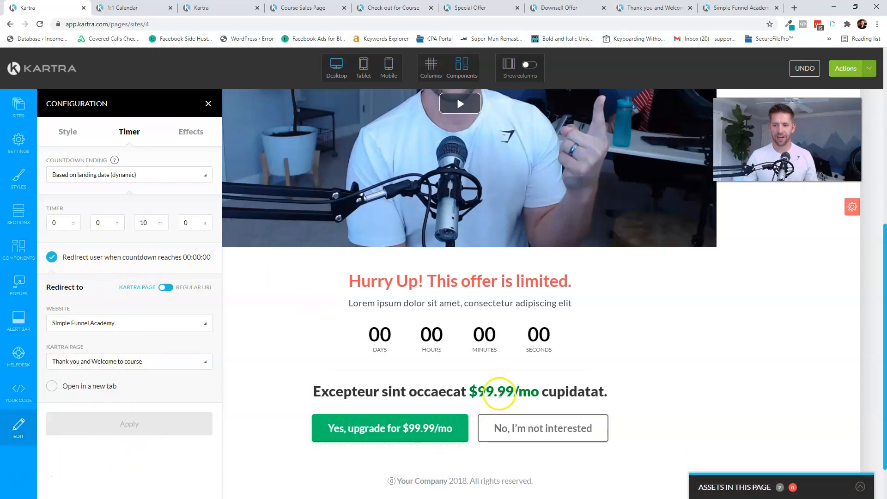
click(209, 103)
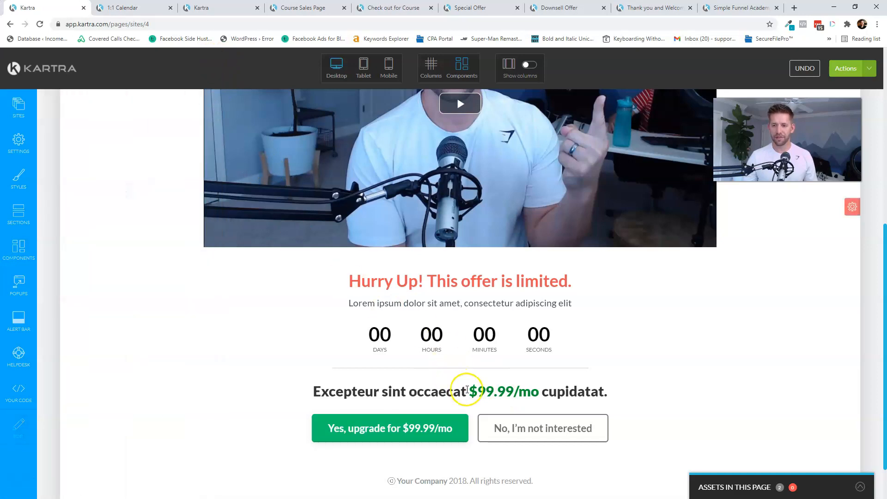
- Change the line under the countdown to 'Purchase for only $39'
mouse_move(406, 438)
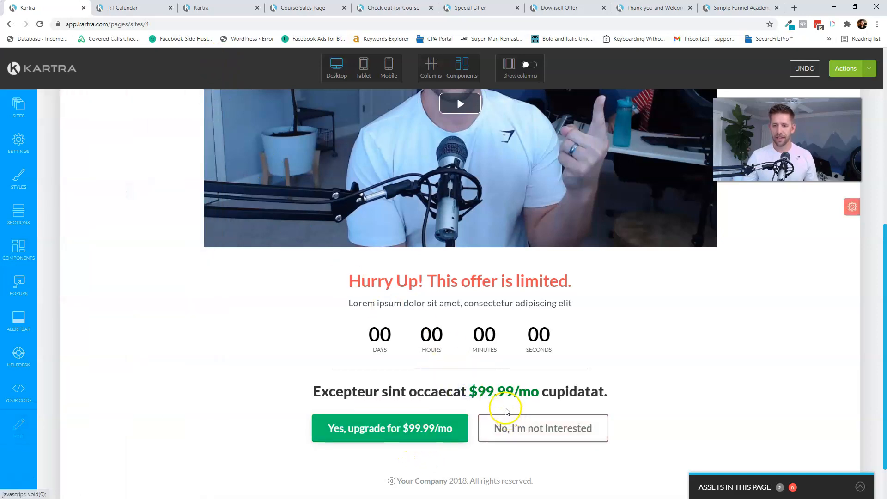
click(404, 393)
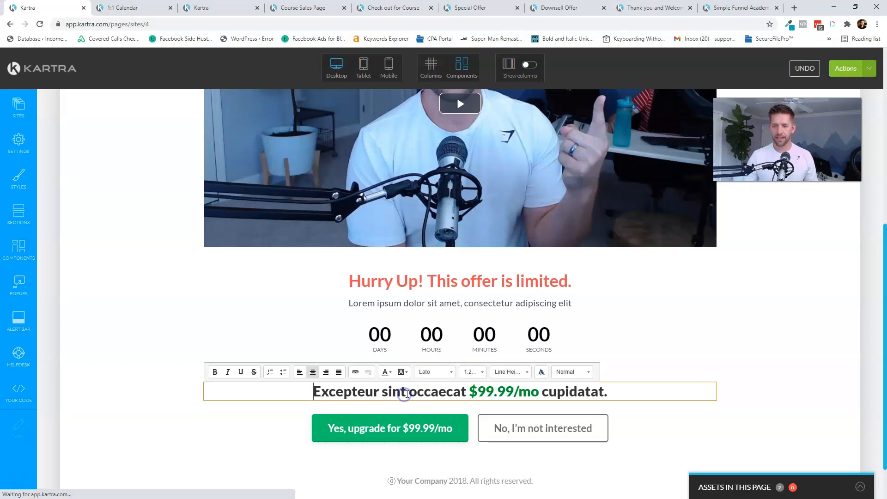
triple_click(318, 392)
text(Purchase for only $17)
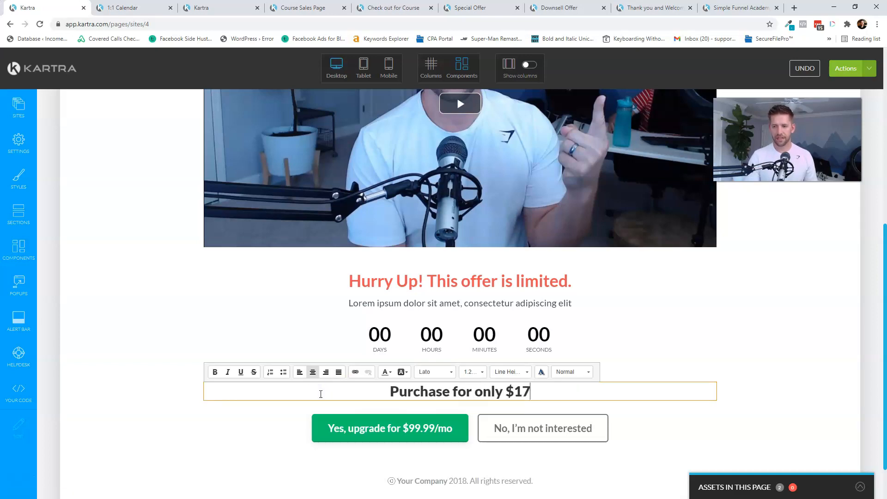
key(BackSpace)
key(BackSpace)
text(39)
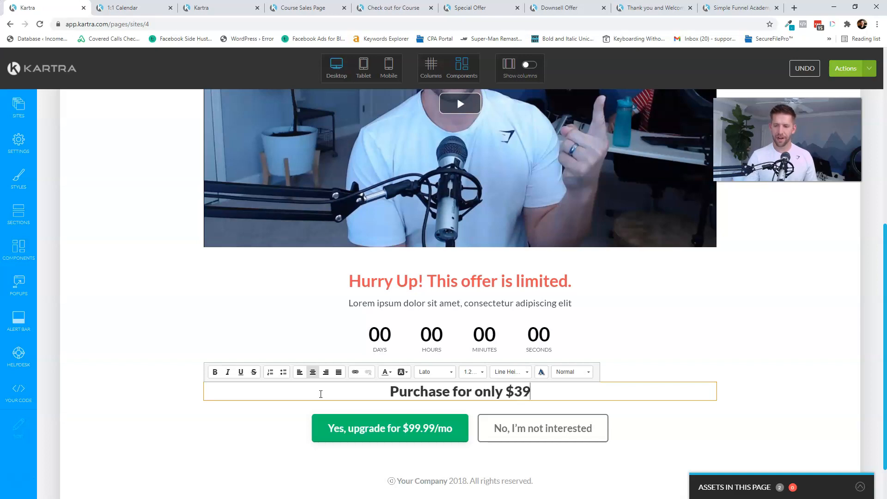
- Relabel the green button 'Yes - Join for $39 for life' and apply it
click(397, 408)
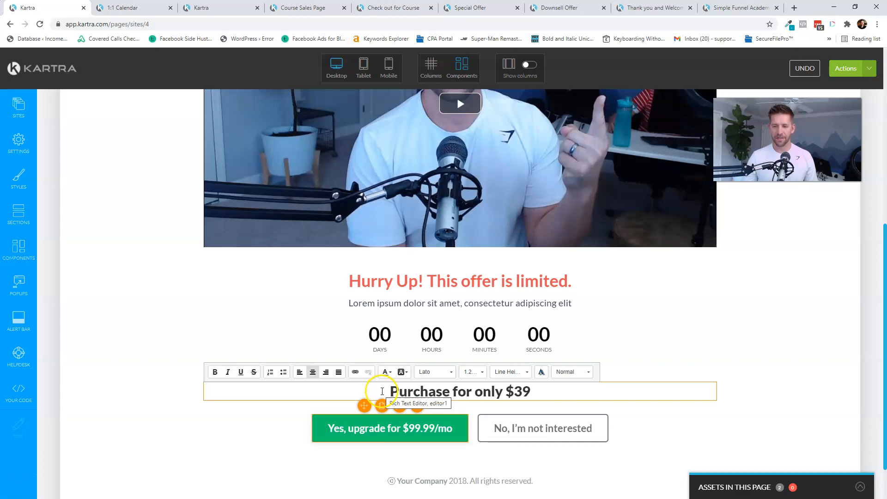
click(377, 437)
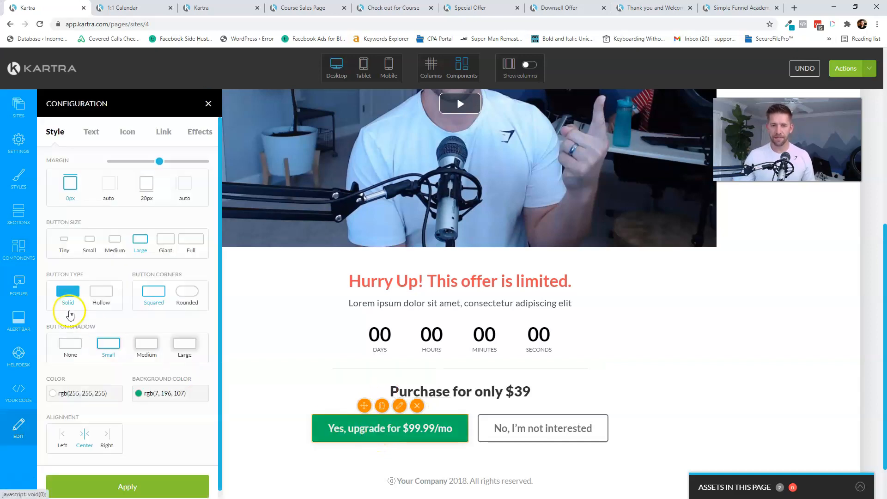
click(95, 138)
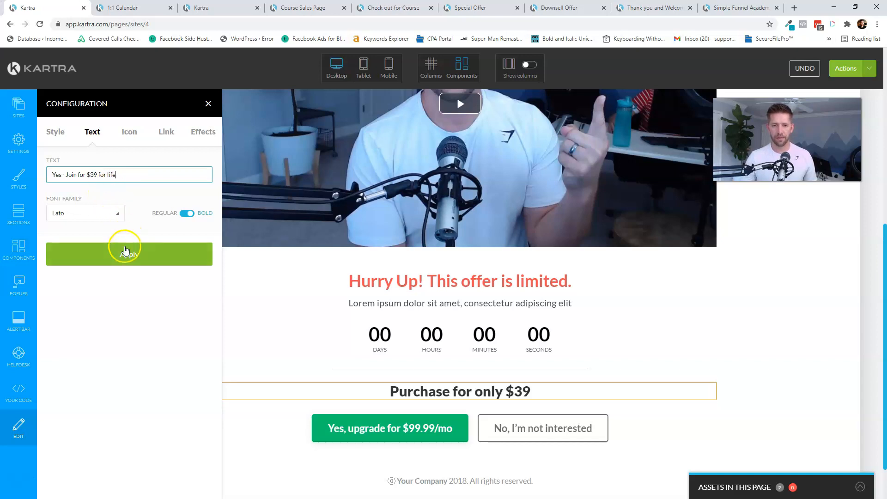
click(125, 251)
click(167, 132)
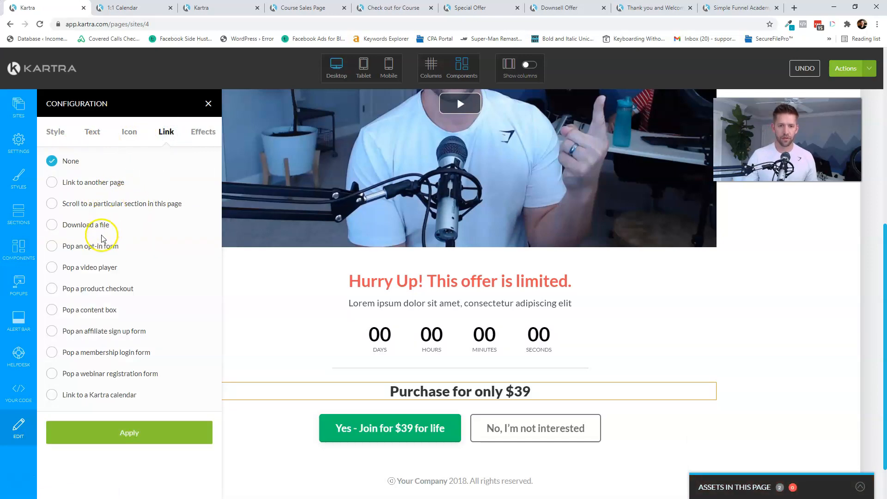
- Link the button to a checkout for Simple Funnel Academy's Downsell - Private Facebook Group, Price point 1
click(91, 290)
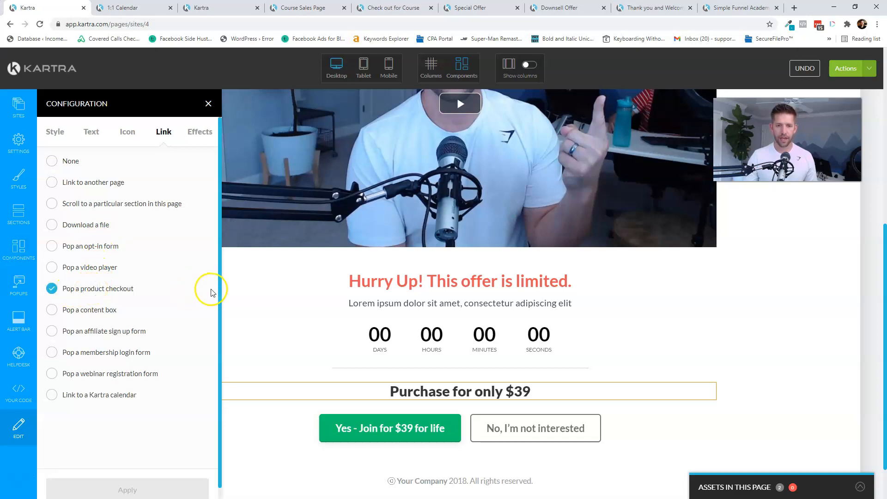
click(116, 429)
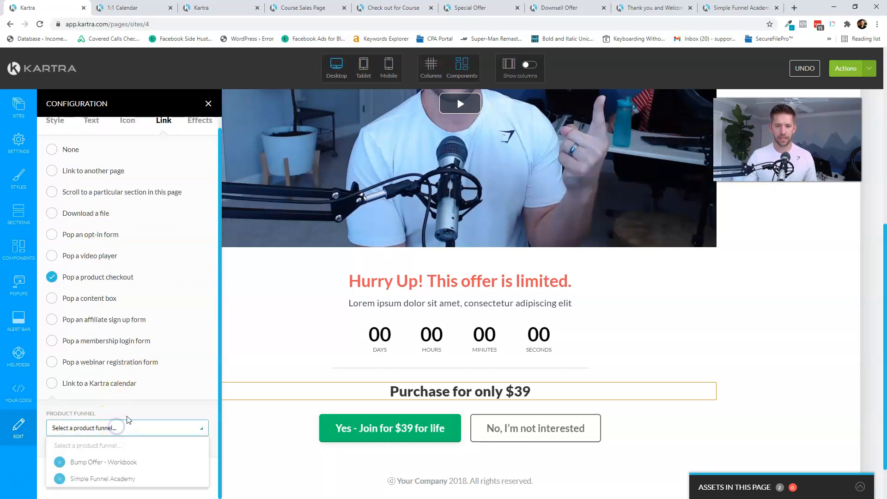
scroll(148, 407, down, 1)
click(119, 479)
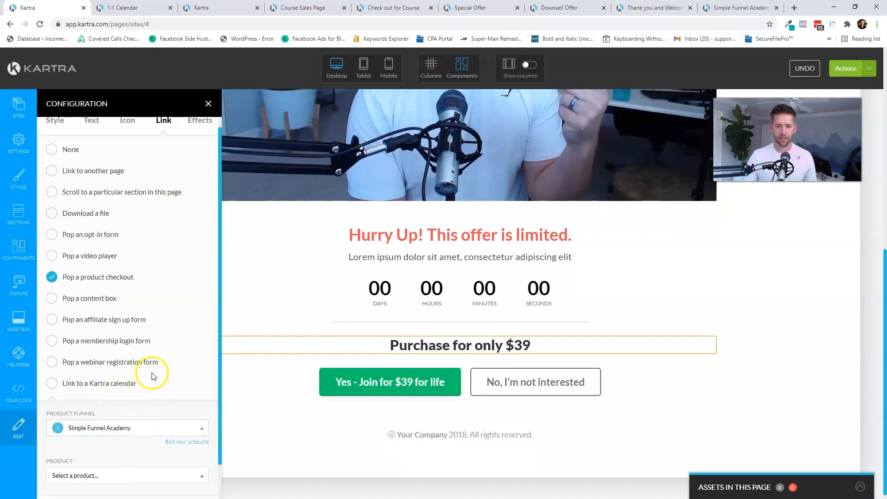
scroll(156, 374, down, 1)
click(119, 443)
scroll(134, 395, down, 2)
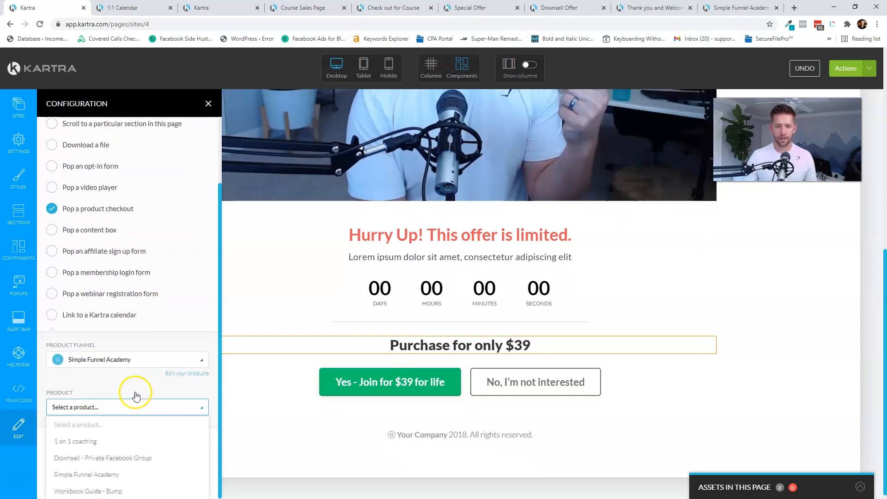
click(120, 459)
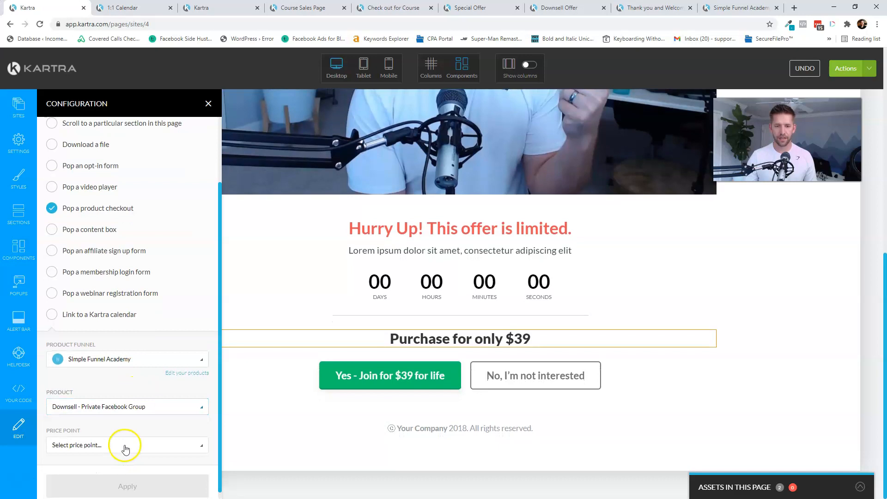
click(125, 448)
click(103, 474)
- Use the default checkout page, apply the link, and preview the downsell checkout
scroll(151, 393, down, 2)
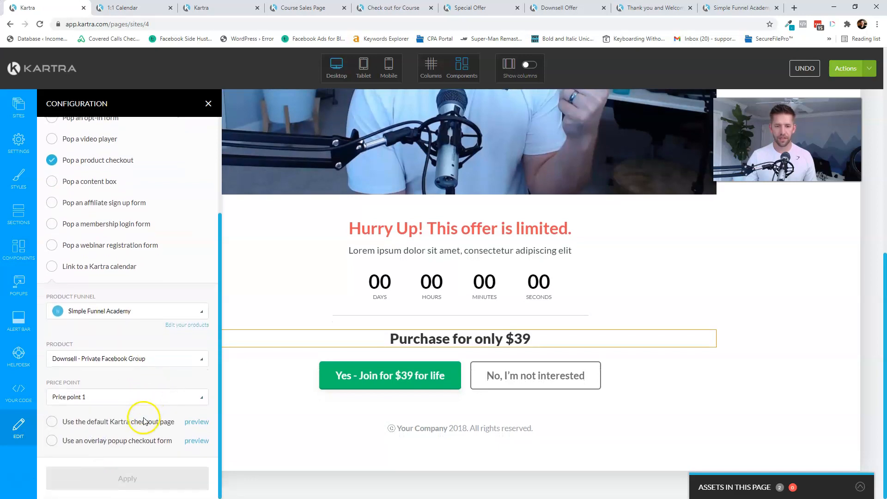
click(141, 422)
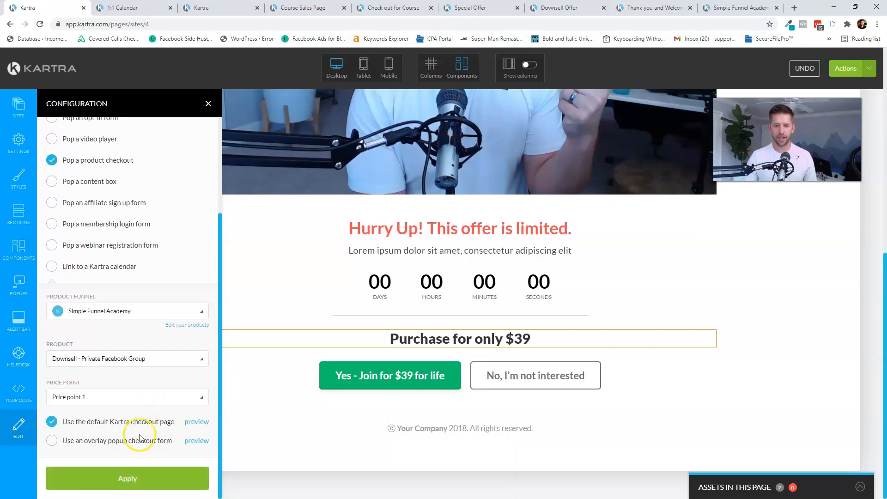
click(162, 478)
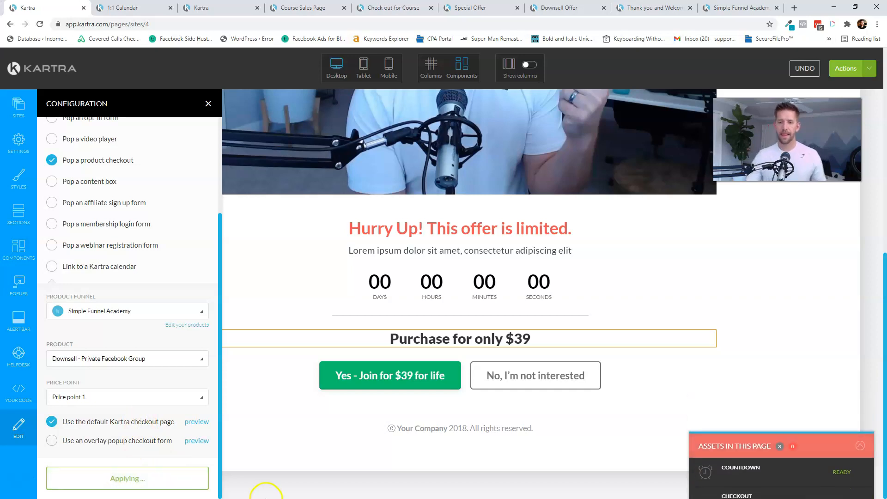
click(204, 424)
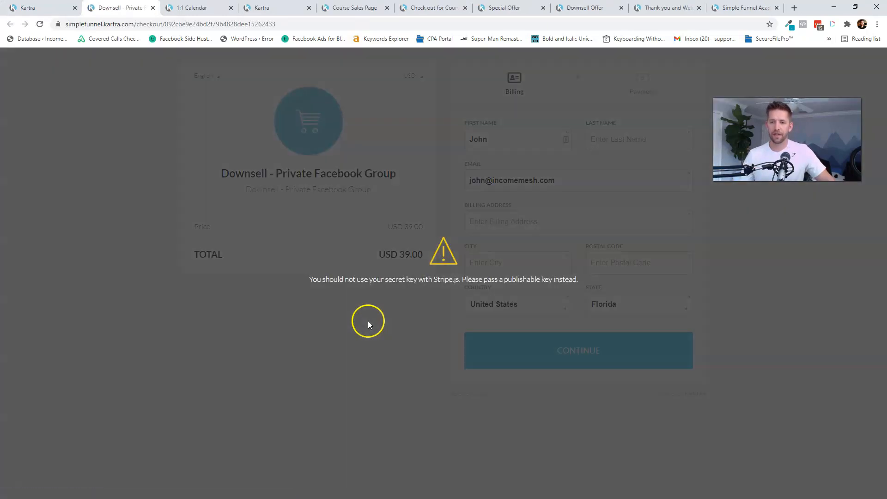
- Reapply the button settings and publish the downsell page live, checking its page link
click(43, 7)
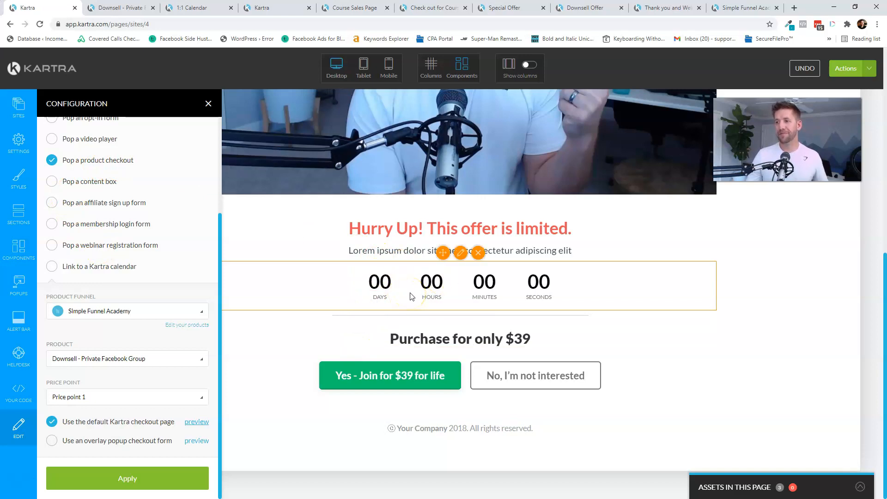
click(121, 484)
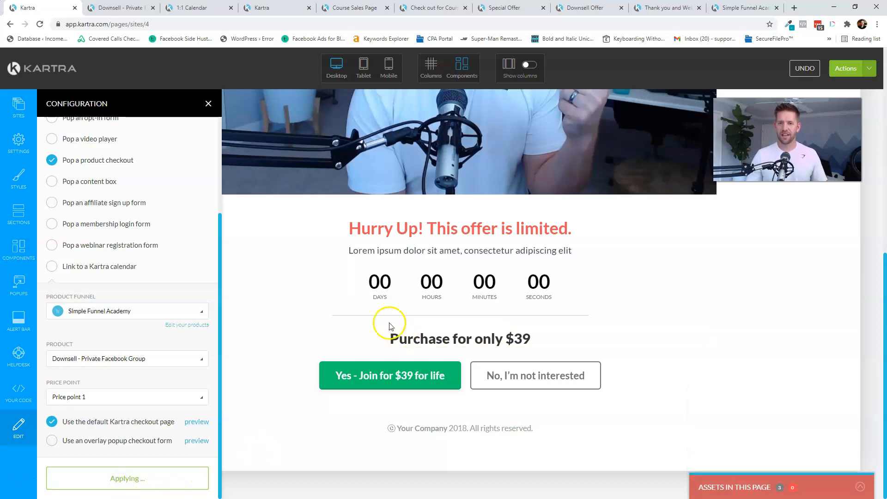
click(868, 71)
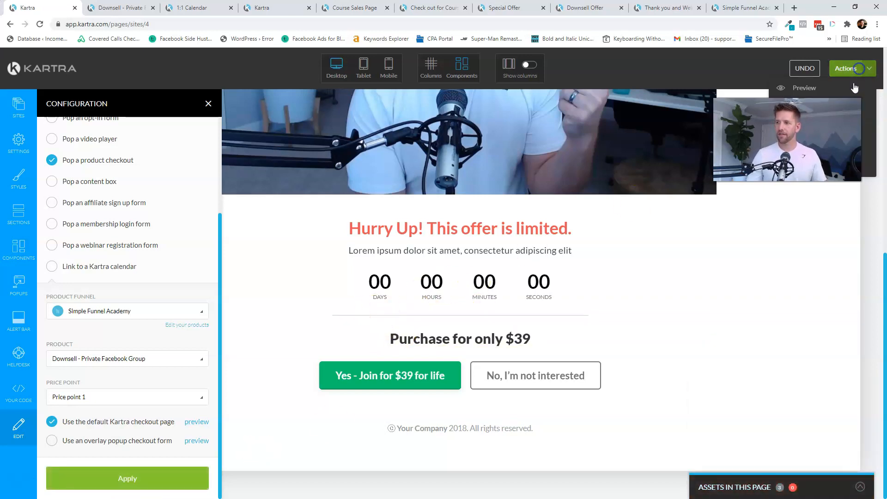
click(803, 149)
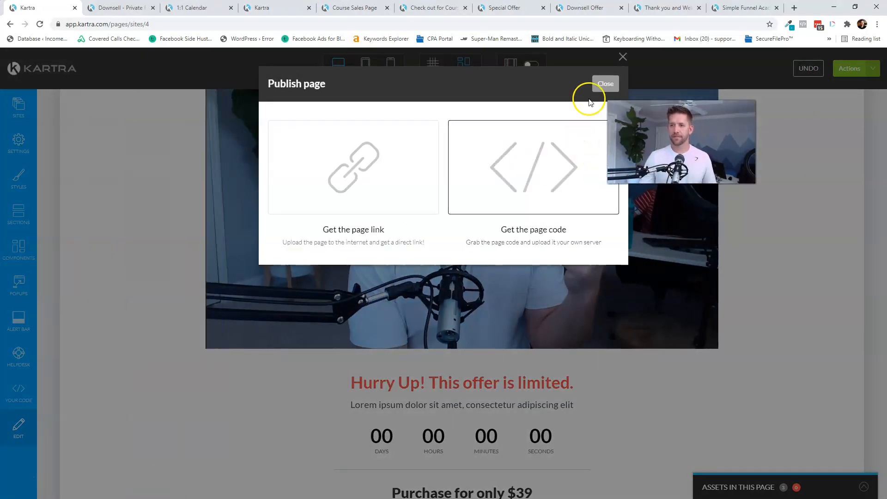
click(337, 168)
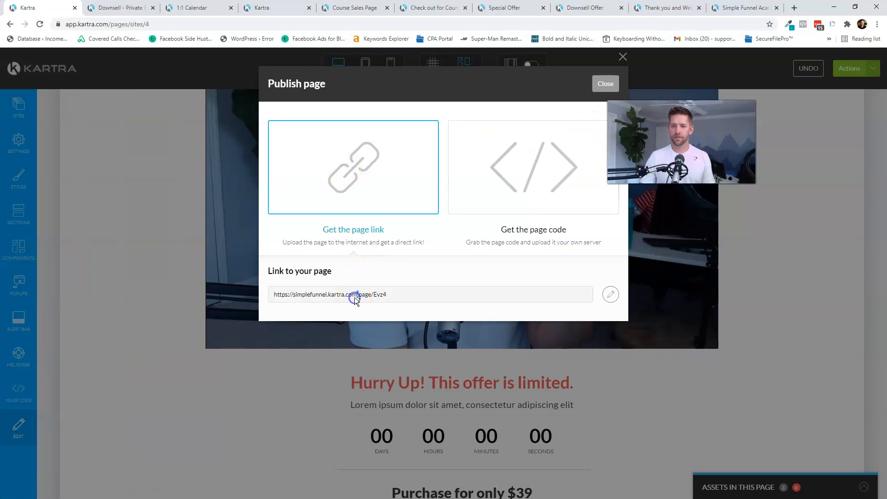
click(606, 83)
- Return from the builder to the Pages dashboard, confirming Exit
click(853, 68)
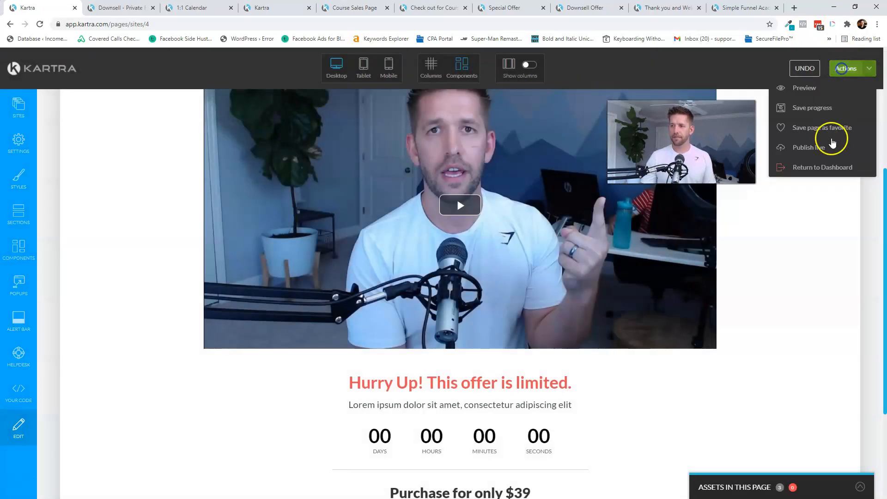
click(820, 169)
click(528, 85)
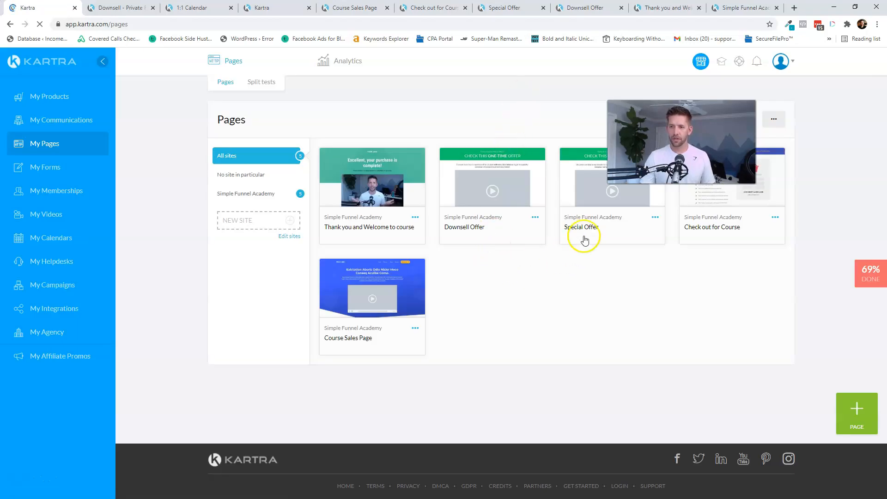
- Switch all Simple Funnel Academy products from Live Mode to Test Mode in My Products
click(655, 218)
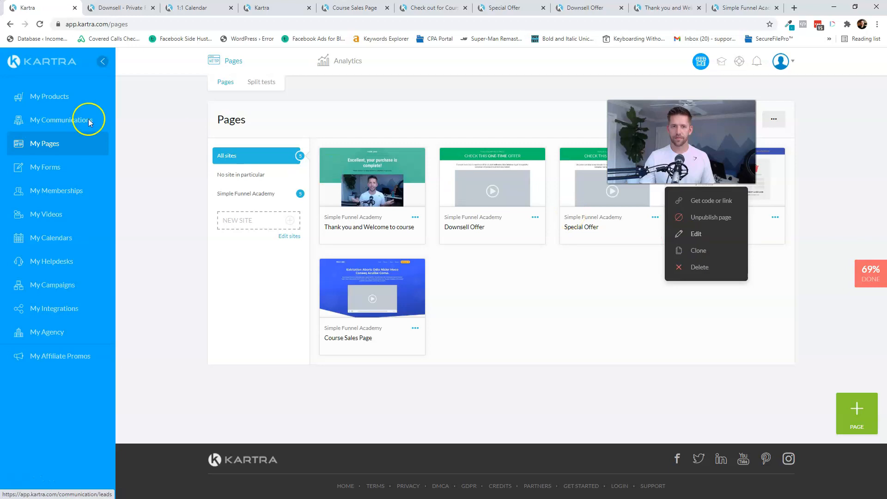
click(49, 98)
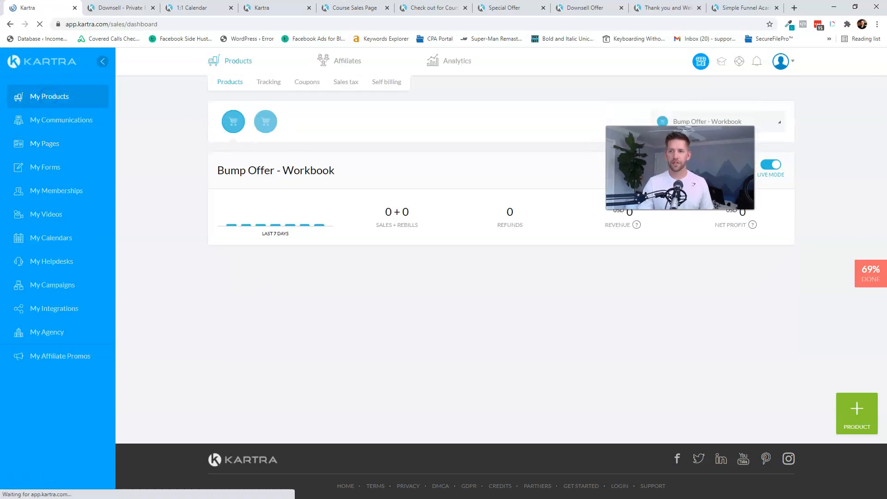
click(266, 121)
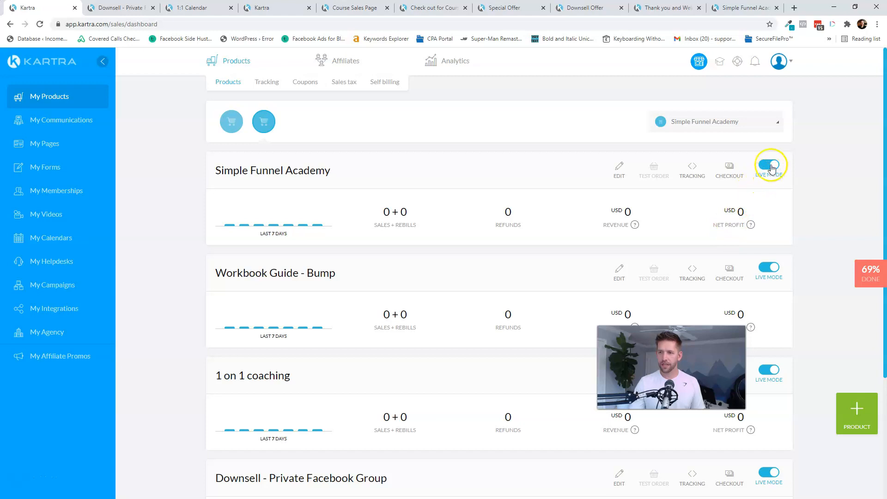
click(768, 163)
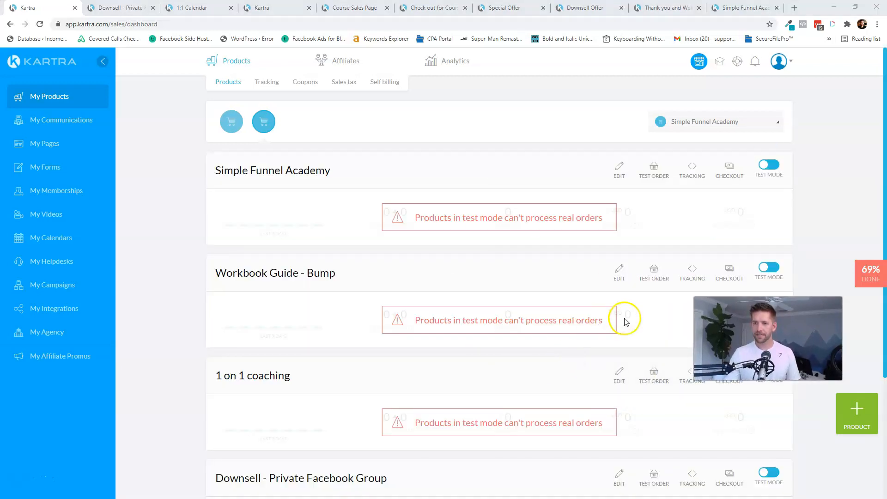
click(128, 7)
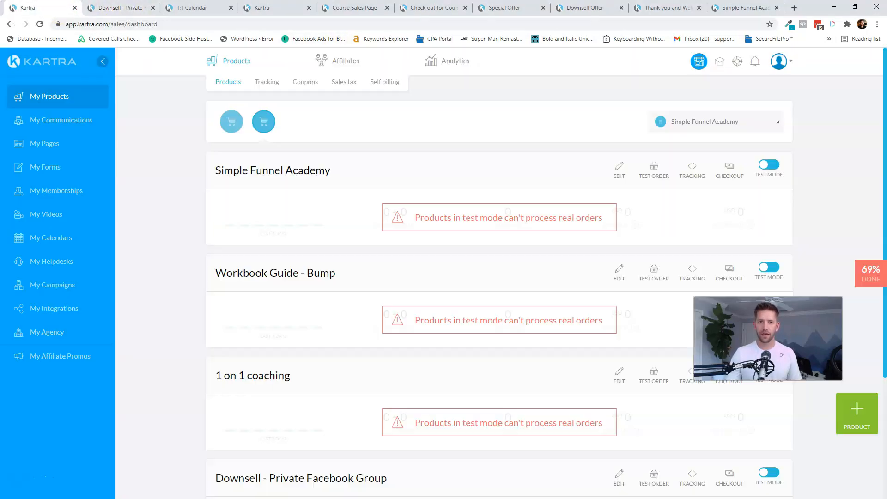
- Confirm the downsell's 'Yes - Join for $39 for life' opens the Private Facebook Group checkout, then return to My Pages
click(122, 7)
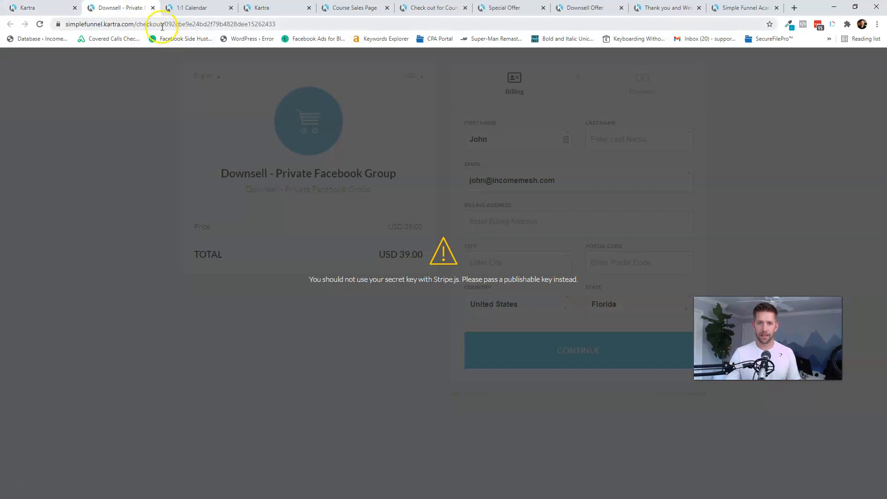
click(587, 8)
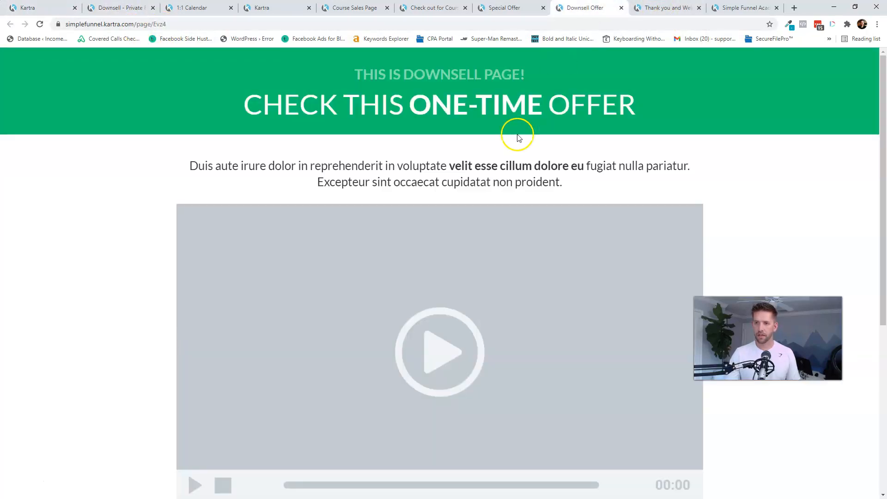
scroll(572, 222, down, 5)
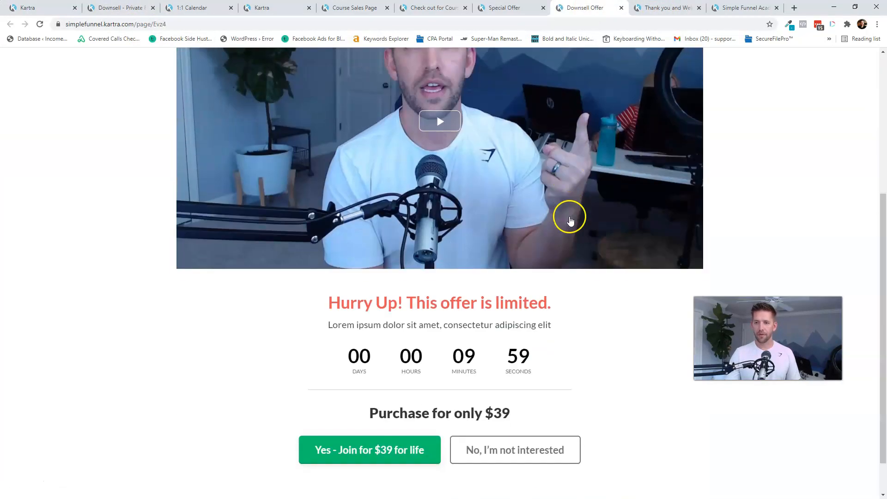
click(357, 467)
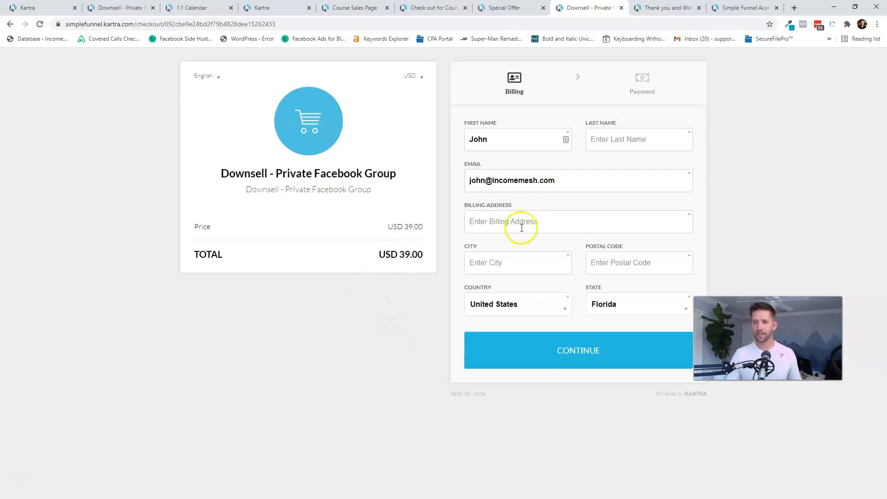
click(37, 8)
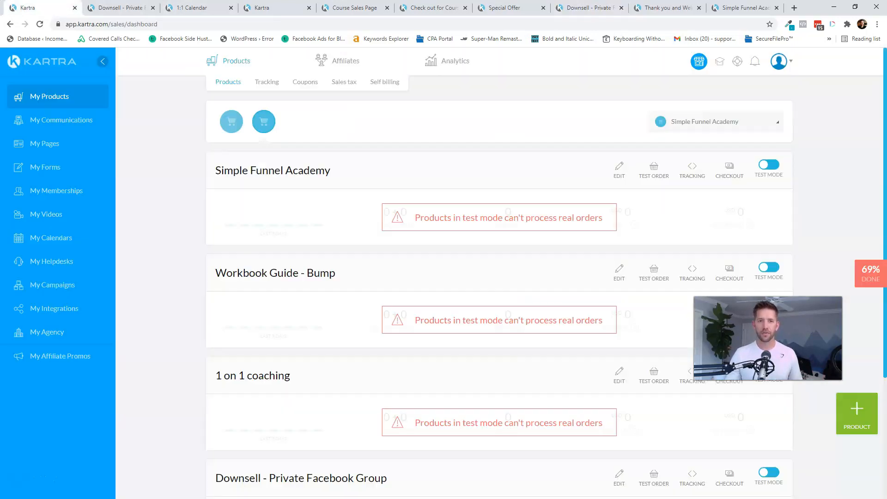
click(52, 145)
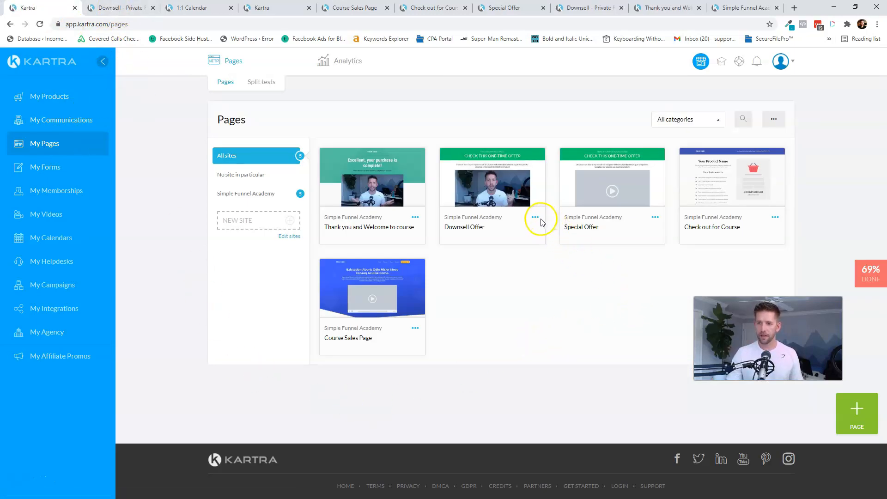
- Open the Special Offer page in the Kartra page editor
click(656, 217)
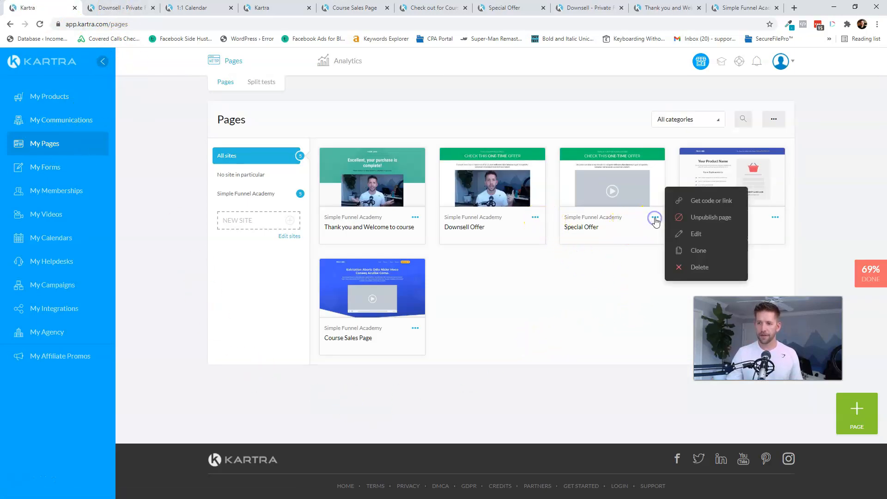
click(692, 235)
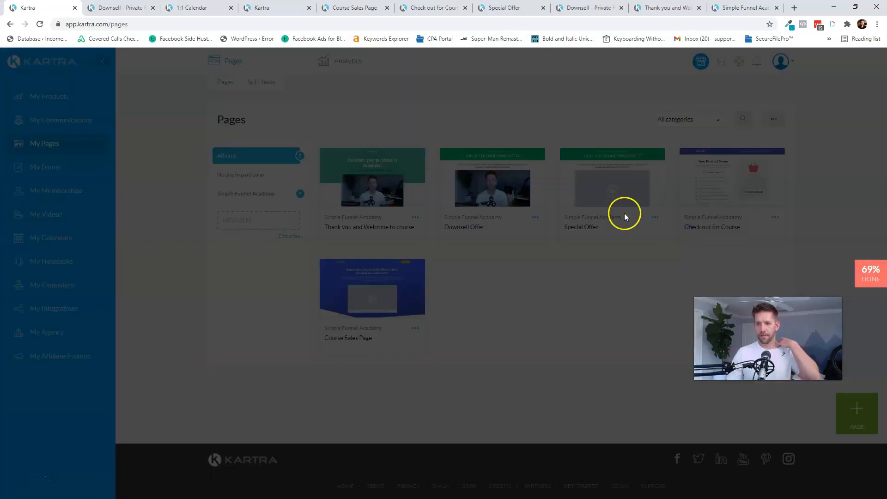
click(585, 84)
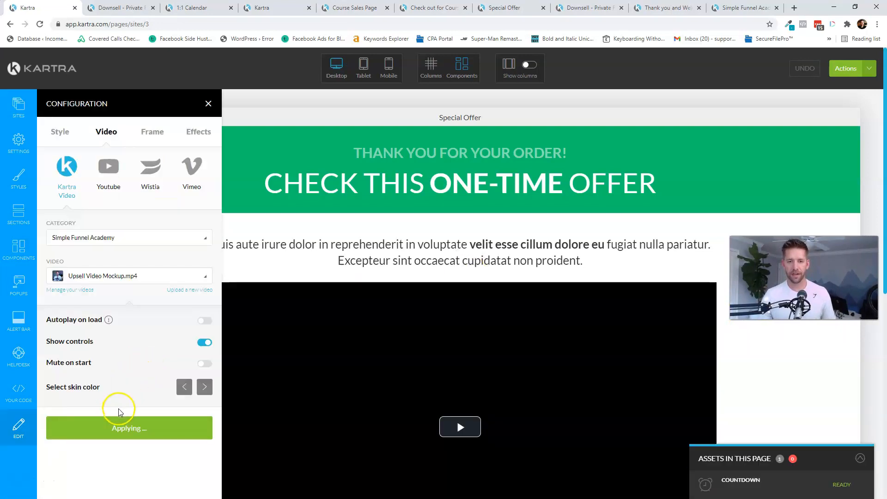
- Turn on Autoplay on load for the Upsell Video Mockup.mp4 video and apply it
click(210, 326)
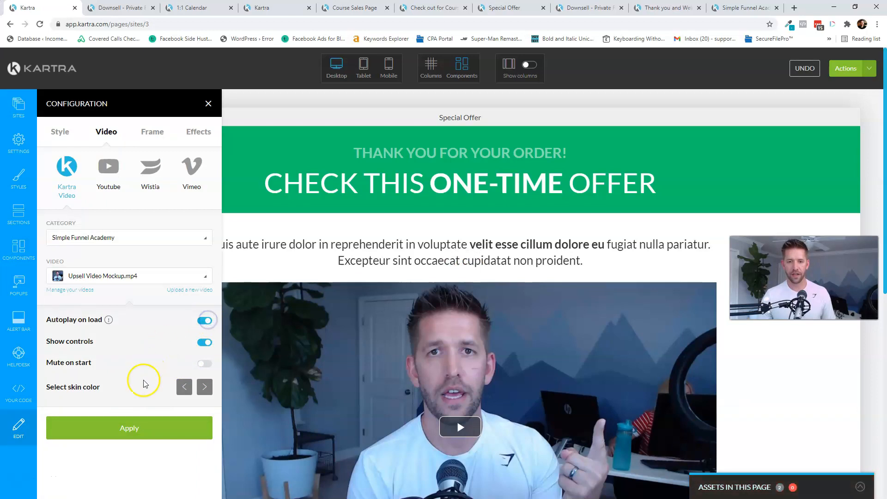
click(124, 428)
scroll(399, 378, down, 8)
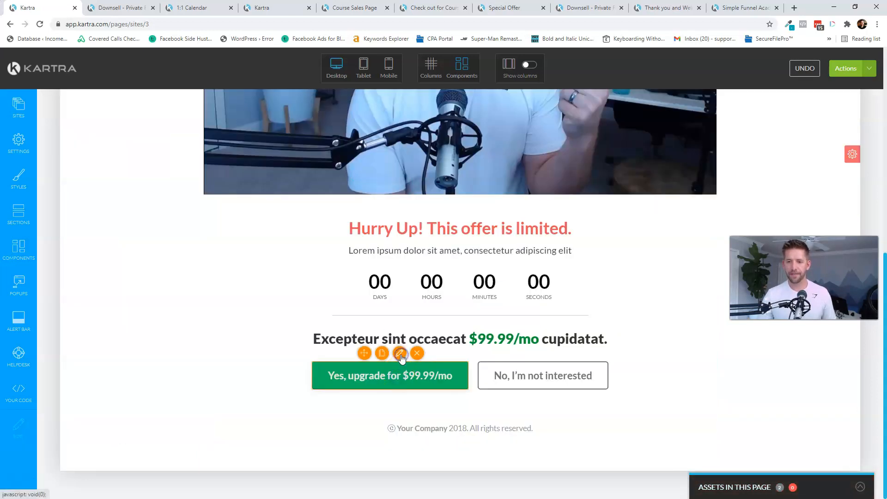
- Make the $99.99/mo upgrade button pop a checkout for Simple Funnel Academy's 1 on 1 coaching
click(401, 354)
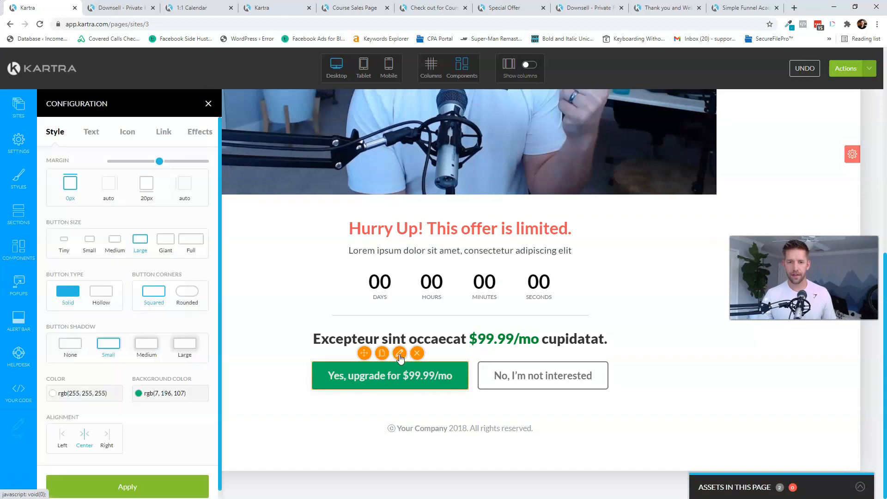
click(166, 133)
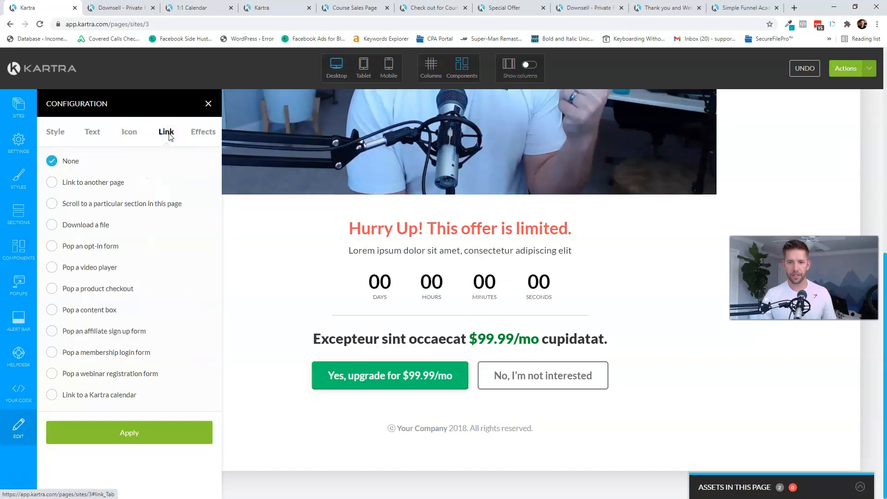
click(90, 289)
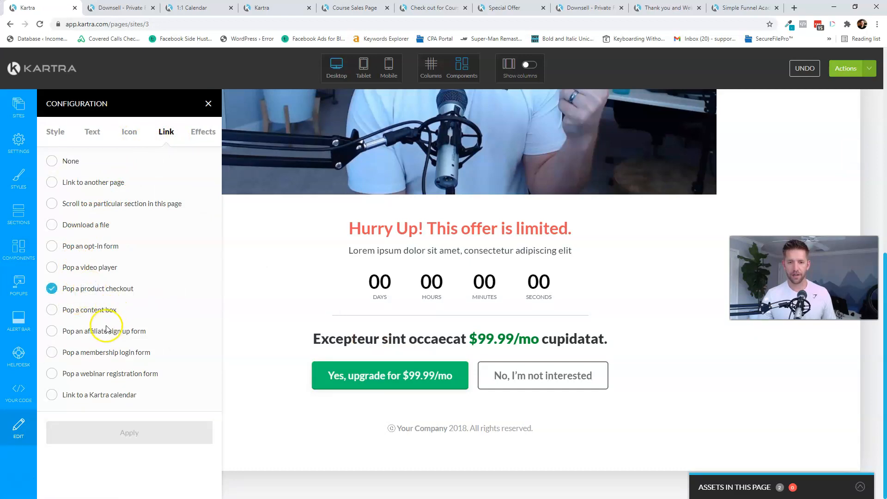
scroll(153, 393, down, 1)
click(140, 428)
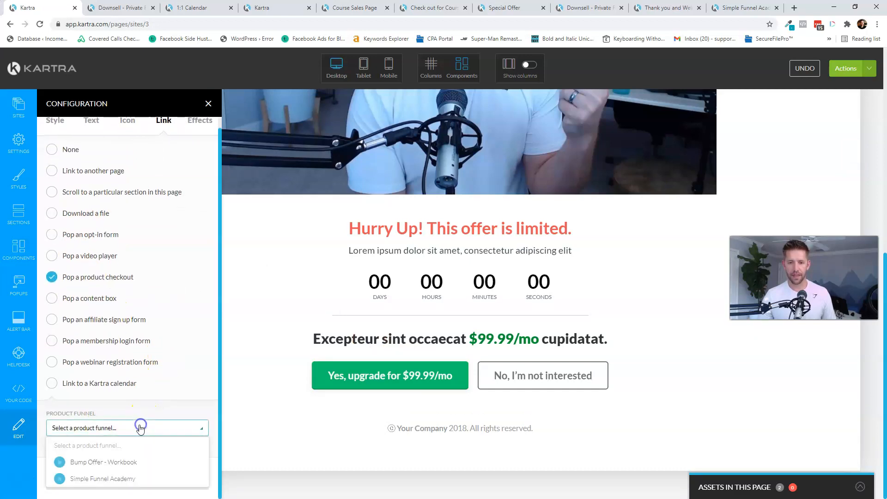
click(110, 477)
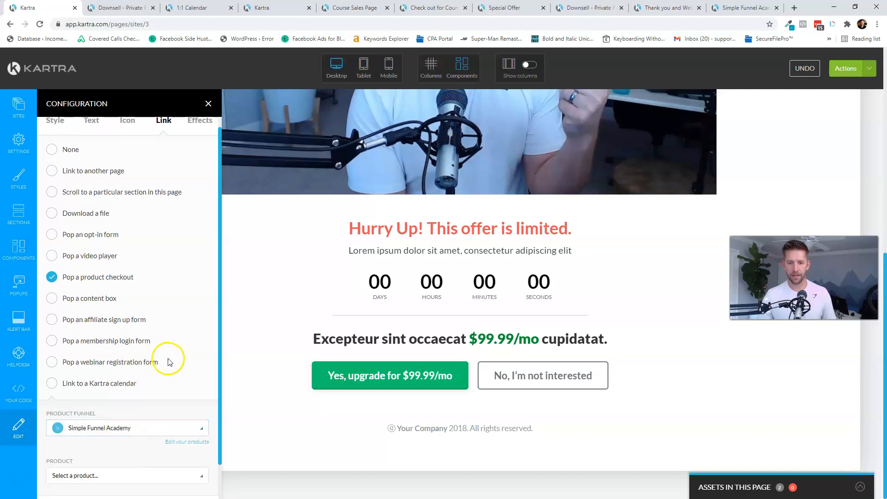
click(123, 480)
scroll(120, 471, down, 2)
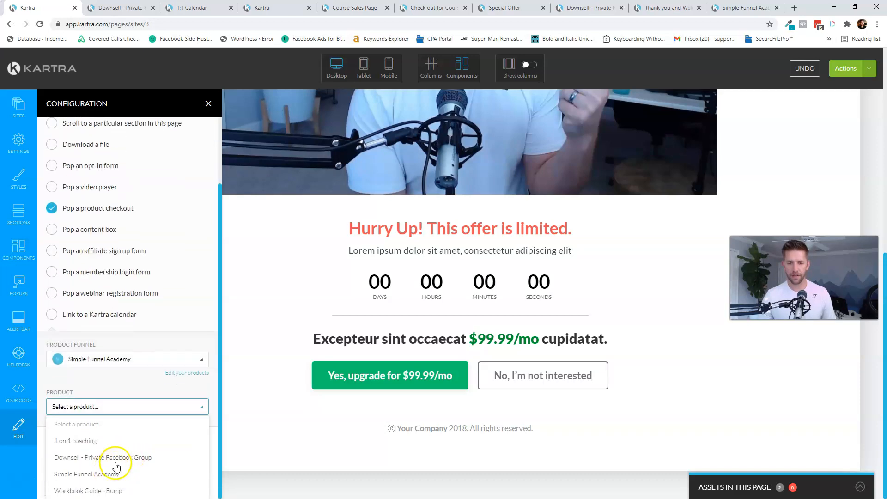
click(92, 444)
- Use Price point 1 with the default checkout page, apply, and preview the USD 67.00 checkout
click(130, 446)
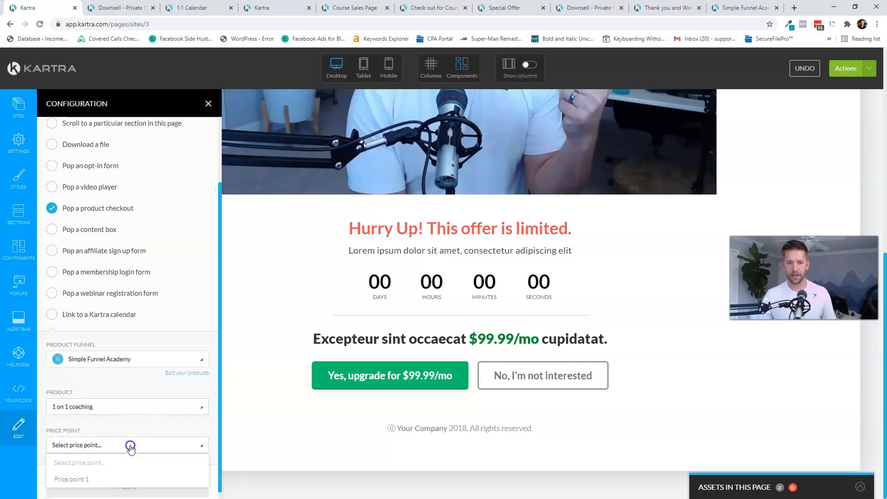
click(108, 481)
scroll(120, 462, down, 1)
click(83, 425)
click(141, 477)
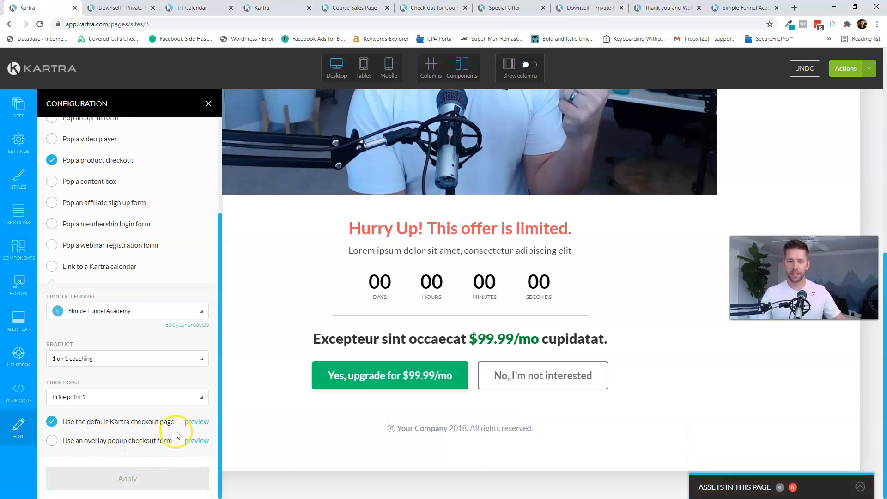
click(206, 423)
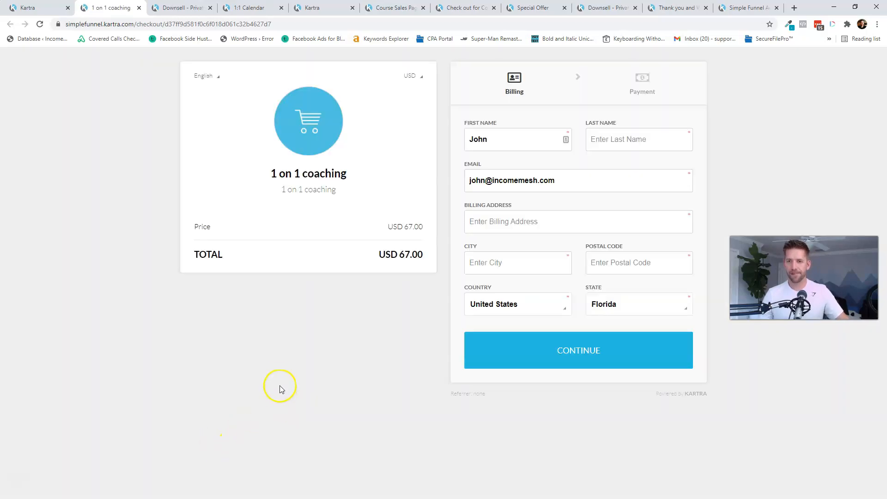
- Try the overlay popup option, then re-apply the upgrade button with the default Kartra checkout page
click(37, 8)
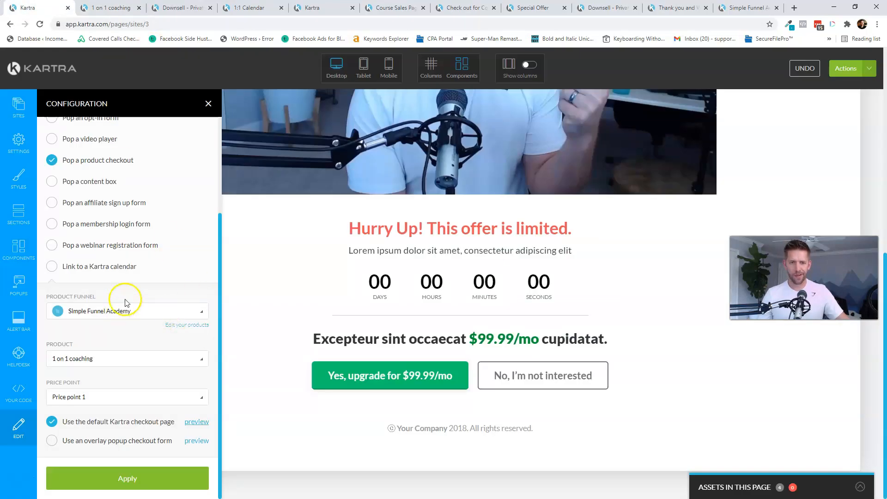
scroll(167, 252, up, 3)
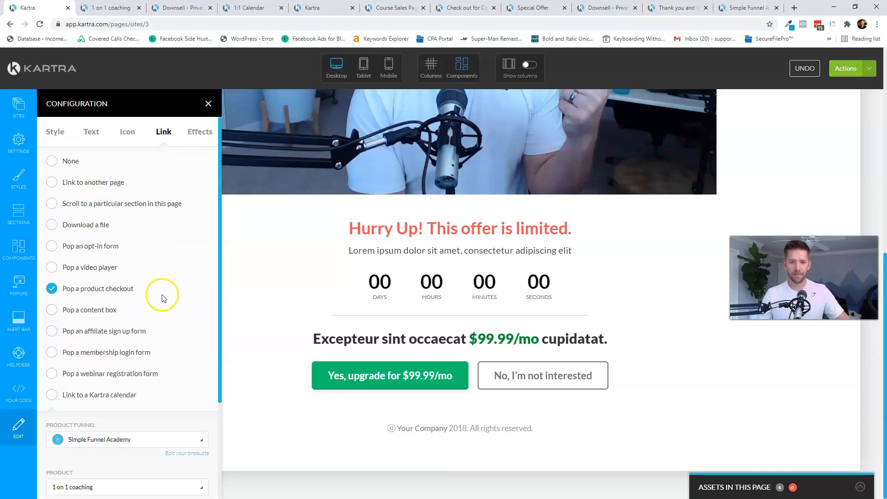
scroll(161, 298, down, 3)
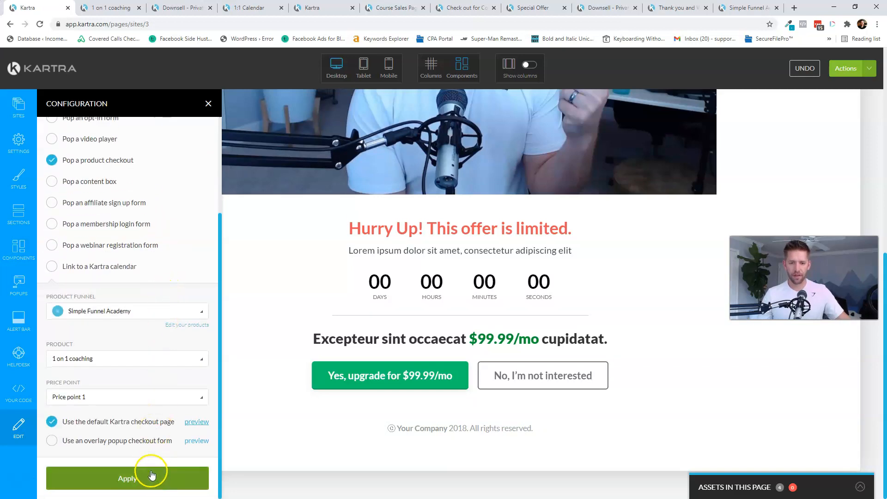
click(118, 441)
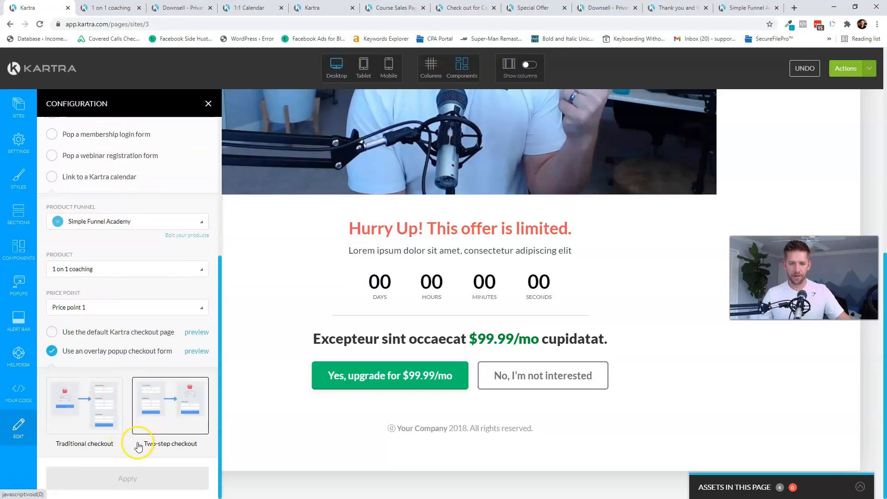
scroll(82, 340, up, 2)
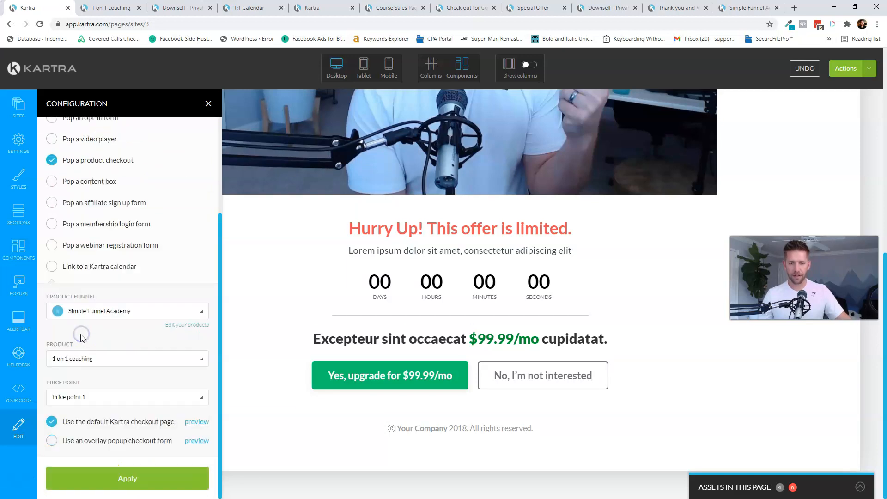
click(125, 478)
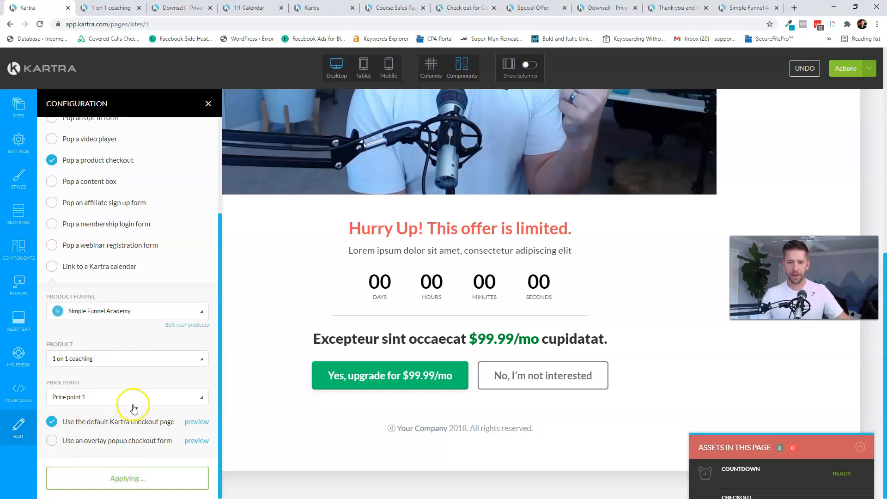
- Select the 'No, I'm not interested' button and bring up its settings
click(535, 376)
click(544, 387)
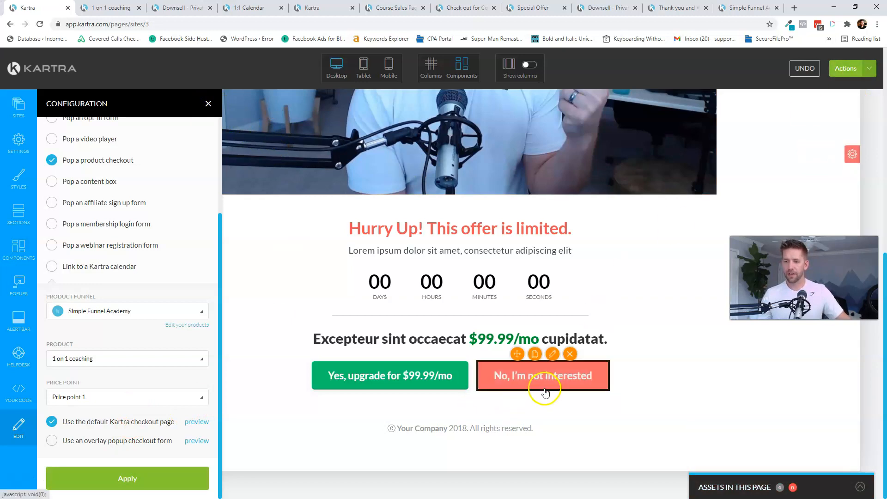
click(552, 354)
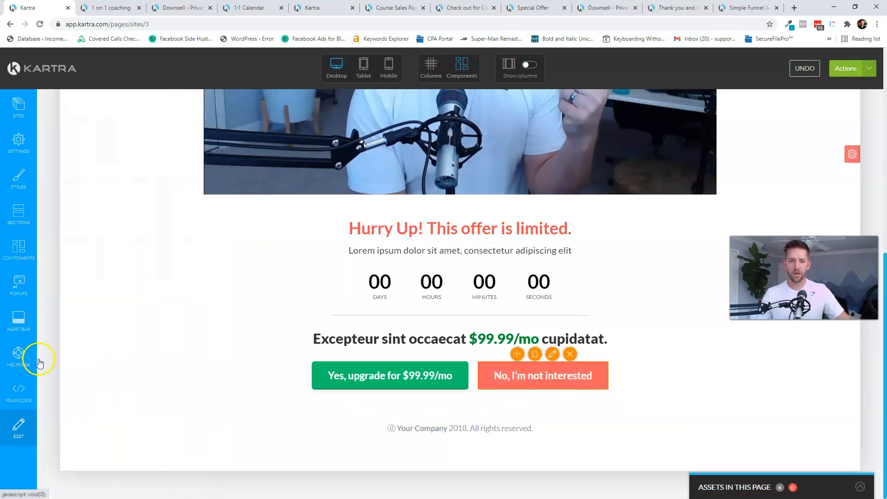
- Link the No button to another Kartra page on the Simple Funnel Academy website
click(553, 359)
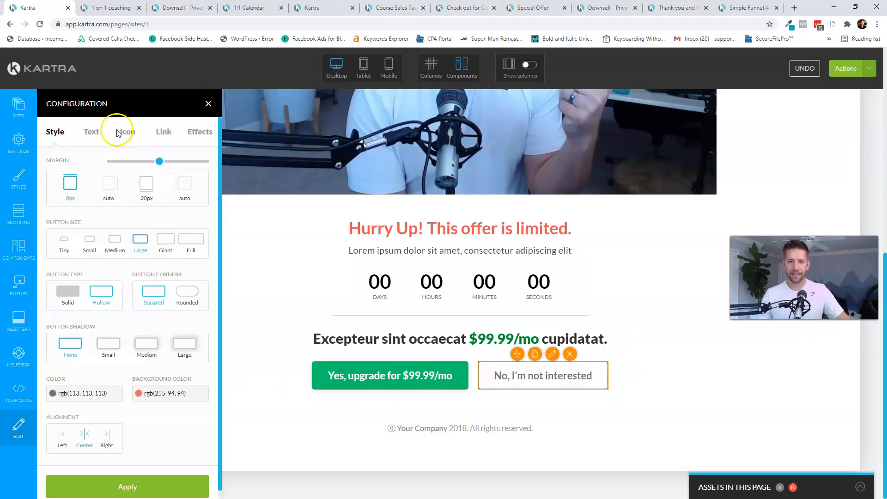
click(170, 134)
click(87, 182)
click(139, 440)
click(107, 478)
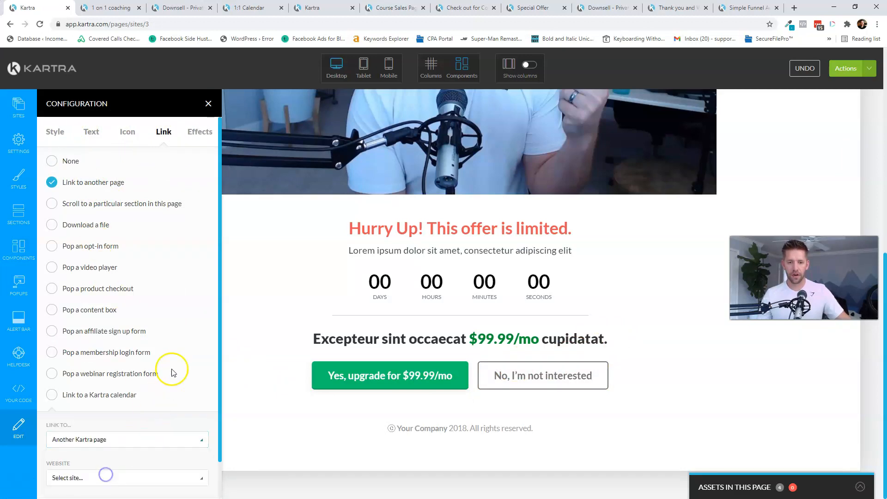
scroll(148, 407, down, 1)
click(137, 438)
click(105, 490)
- Choose the Downsell Offer page as the No button's destination and apply the link
scroll(157, 397, down, 1)
click(140, 437)
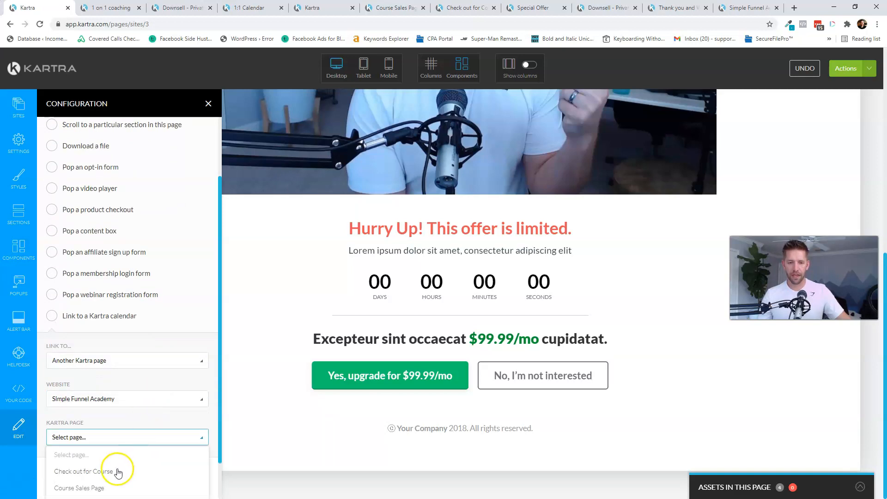
scroll(120, 462, down, 1)
click(100, 459)
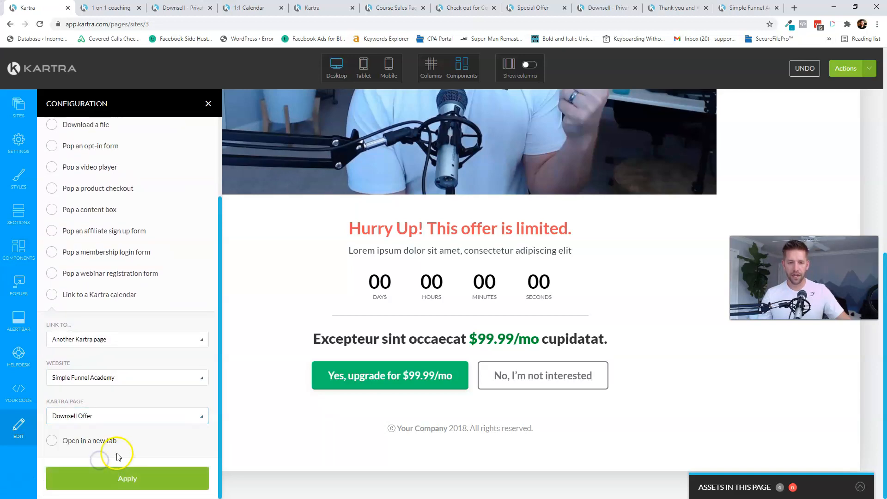
click(114, 478)
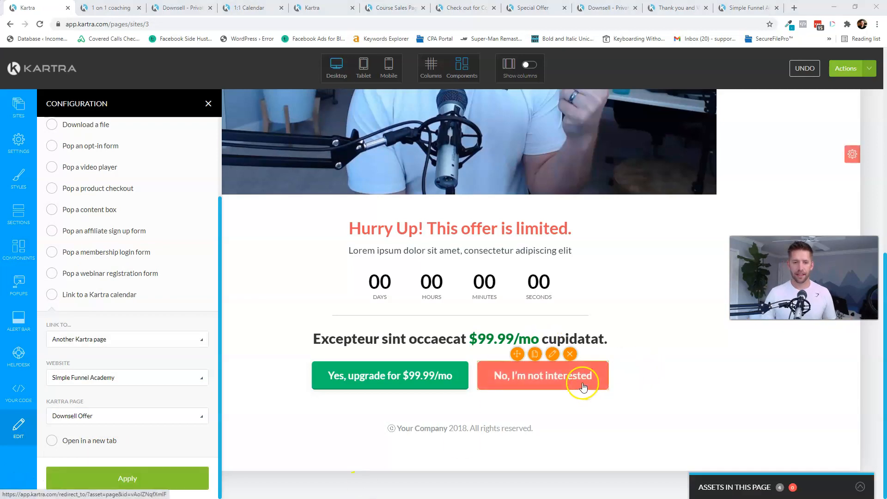
click(151, 480)
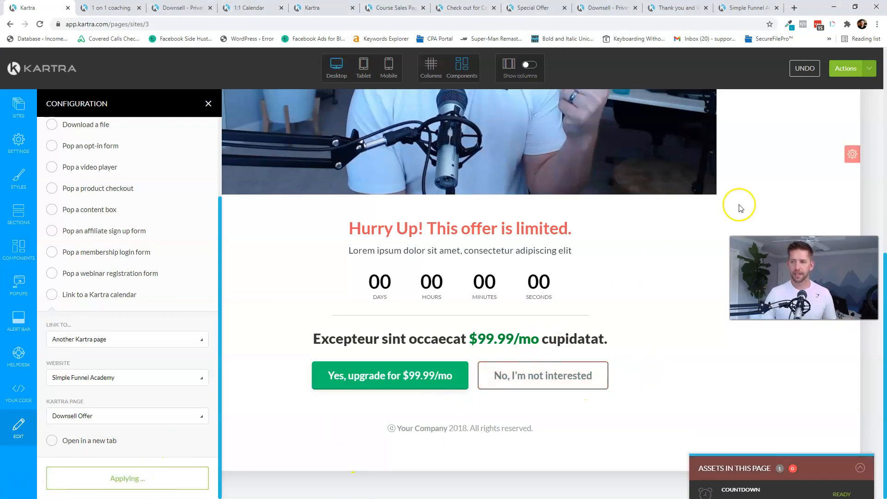
click(849, 69)
- Publish the Special Offer page live and open its page link in a new tab
click(804, 151)
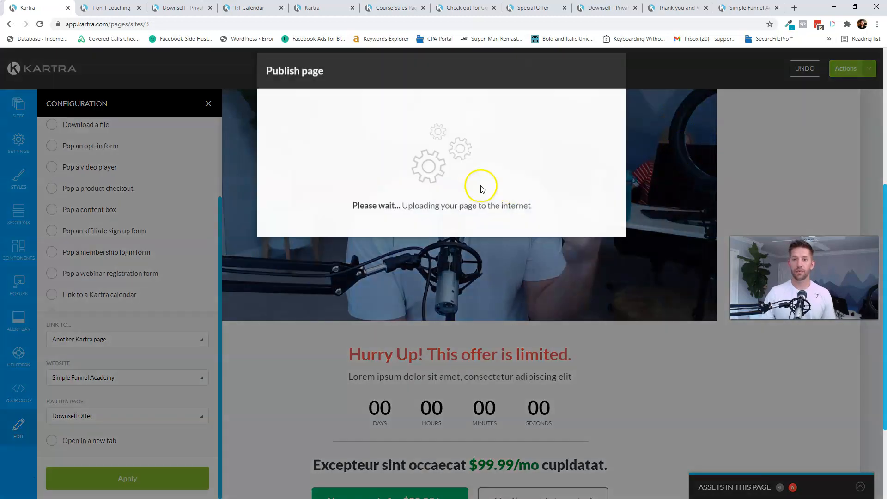
click(385, 183)
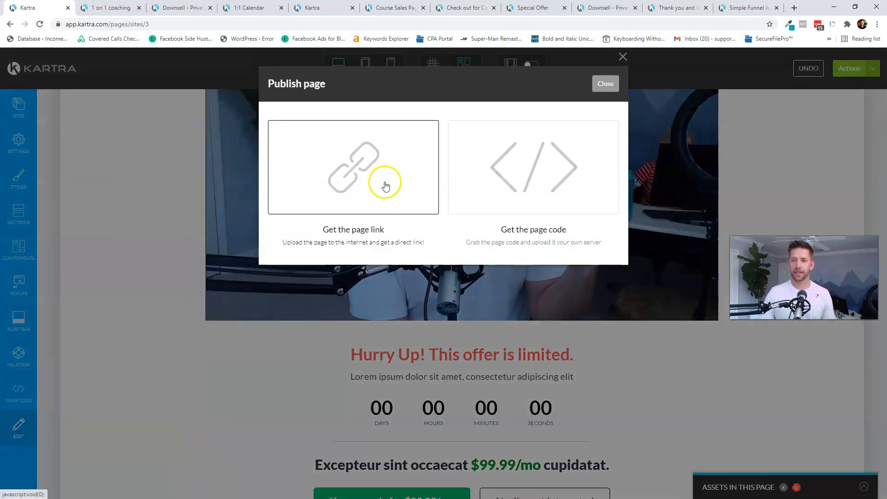
double_click(332, 299)
triple_click(333, 298)
right_click(334, 301)
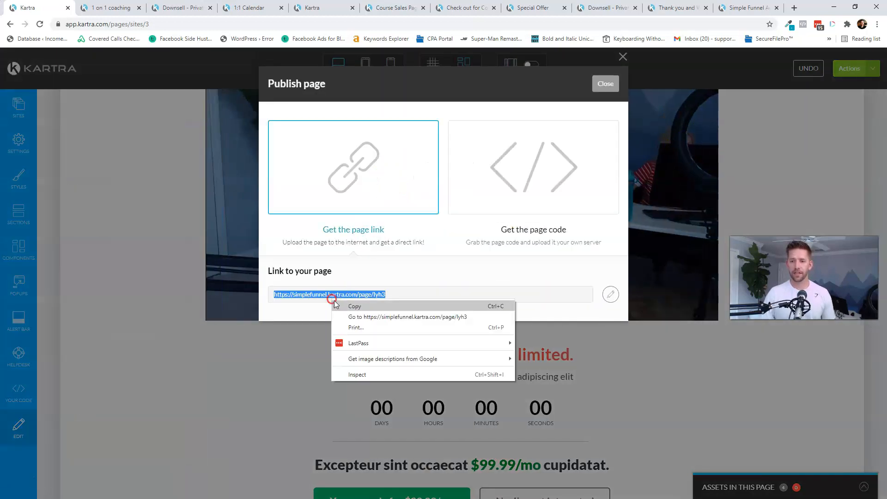
click(360, 315)
- Decline the offer on the live page to confirm it leads to the Downsell Offer page
scroll(532, 257, down, 5)
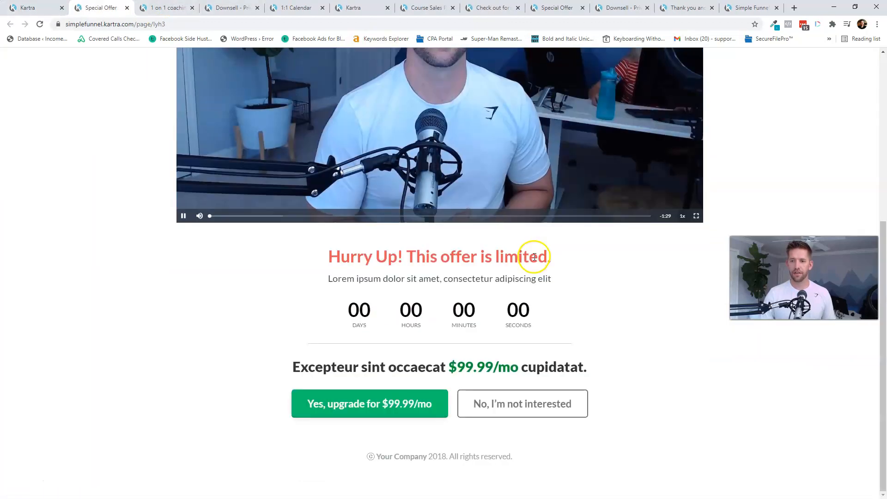
click(398, 131)
scroll(515, 228, up, 3)
scroll(480, 218, down, 4)
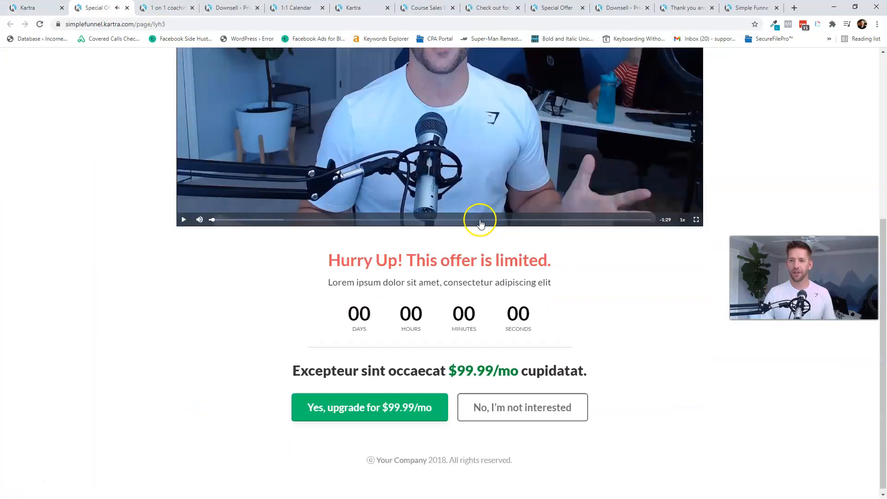
click(510, 411)
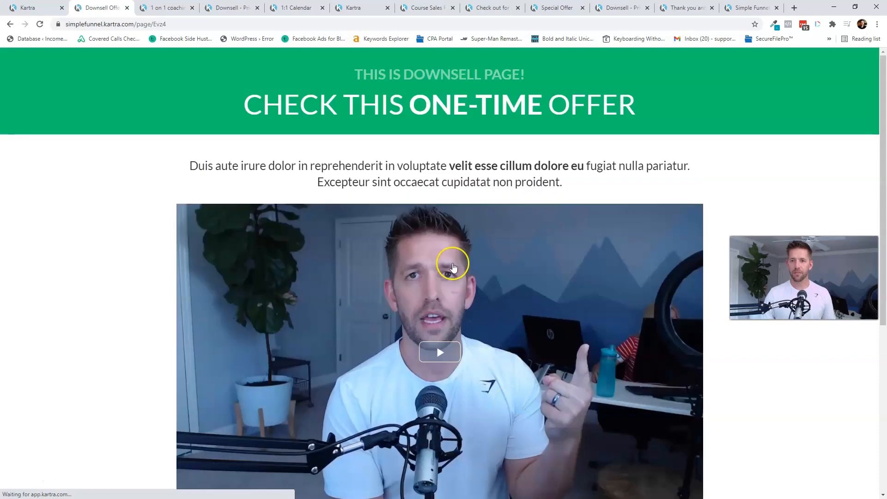
scroll(451, 264, down, 5)
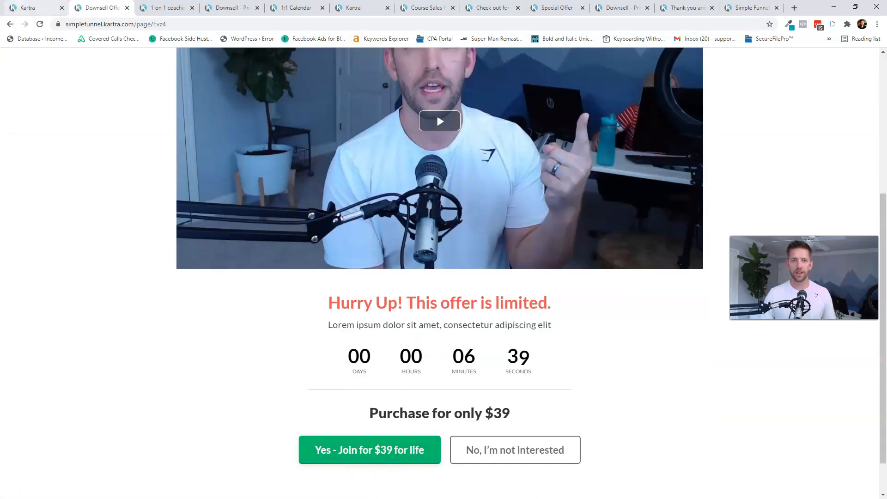
- Close the publish dialog and exit the editor to the Kartra dashboard
click(27, 7)
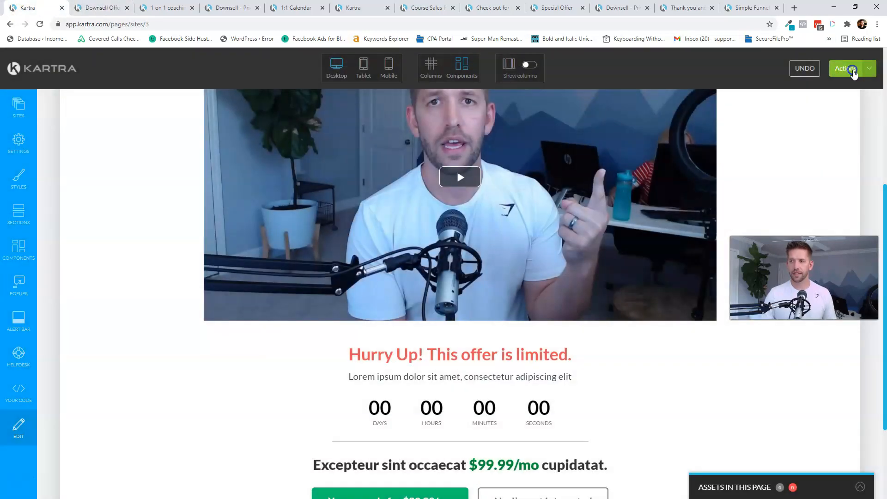
click(853, 69)
click(826, 168)
click(525, 77)
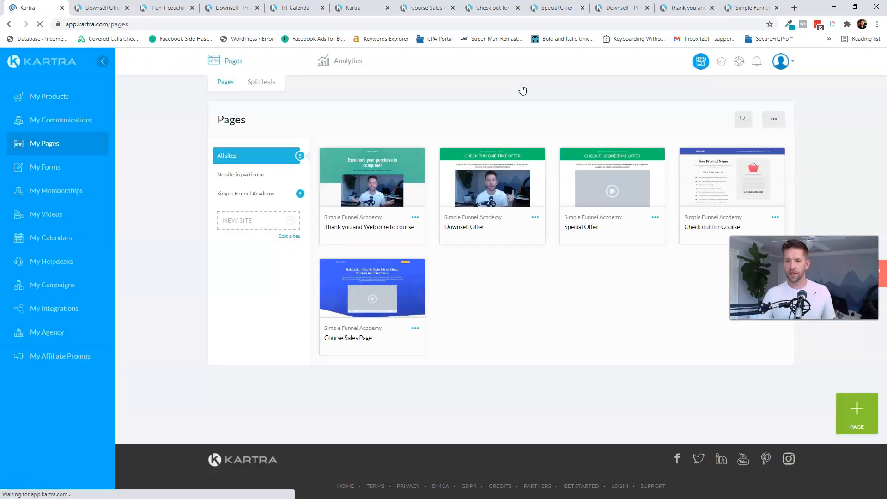
- Edit the Check out for Course page's checkout with Simple Funnel Academy as funnel and product
click(776, 217)
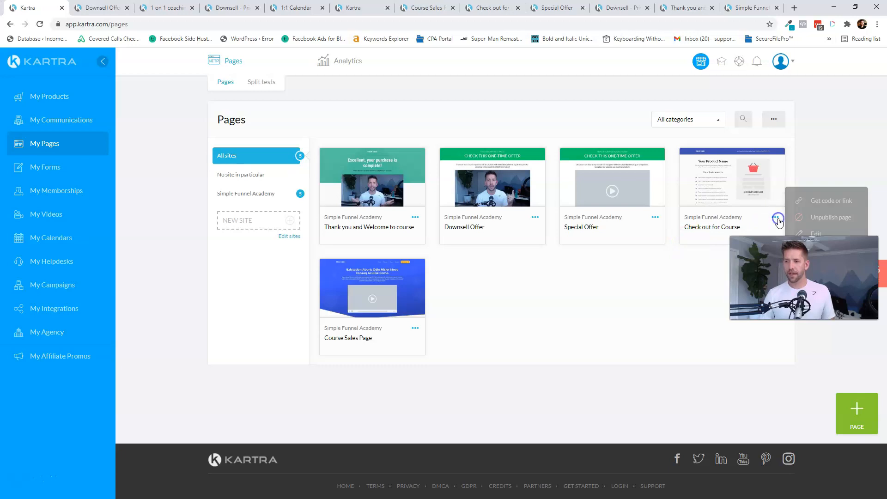
click(817, 233)
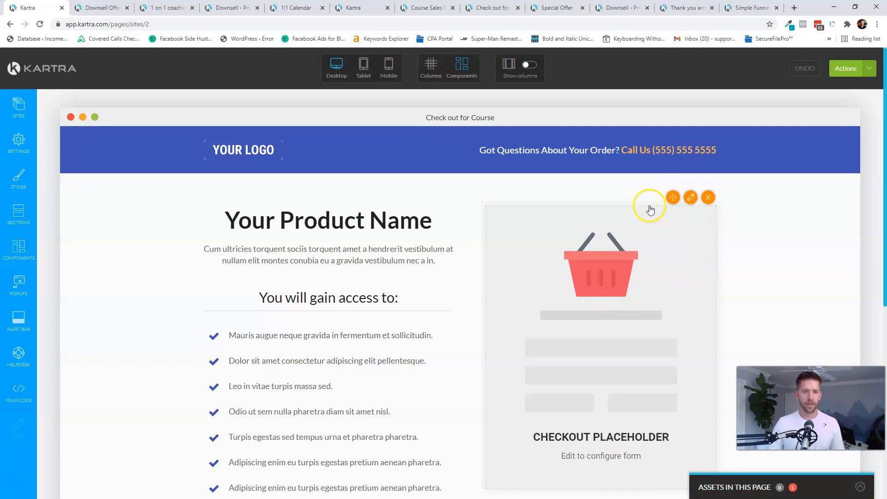
click(691, 197)
click(119, 175)
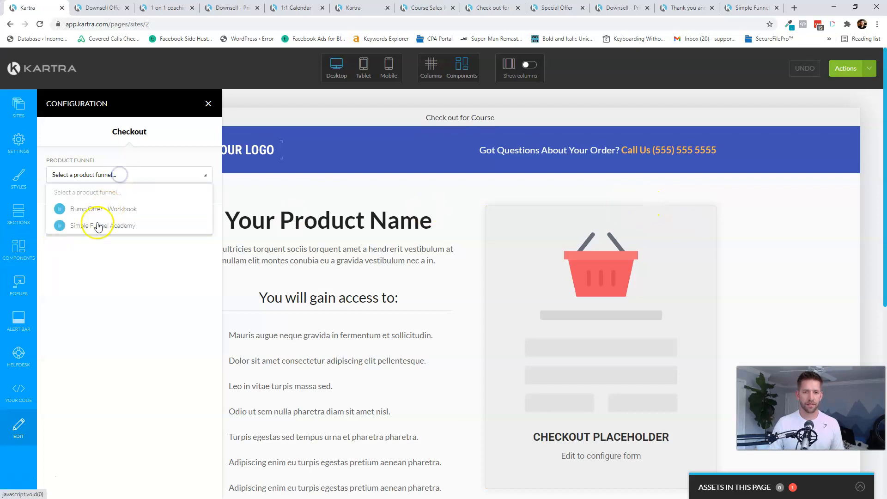
click(98, 226)
click(153, 227)
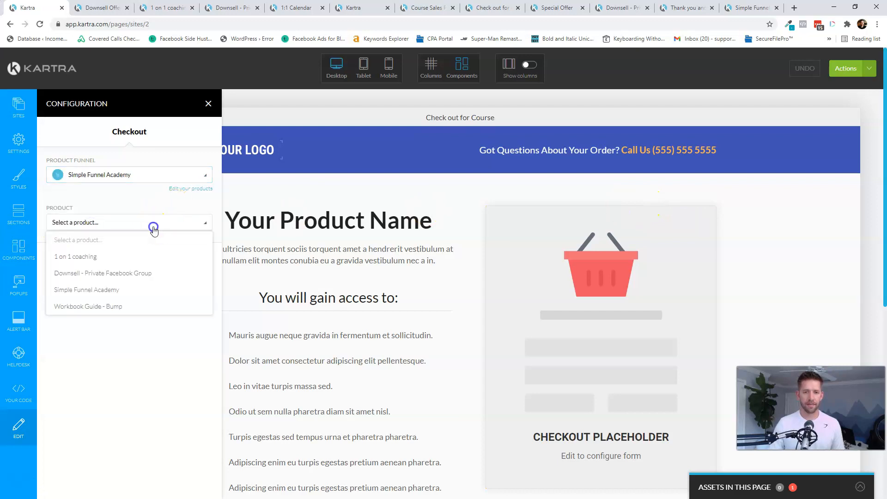
click(105, 293)
- Set Price point 1 with the Traditional checkout layout and apply it
click(110, 267)
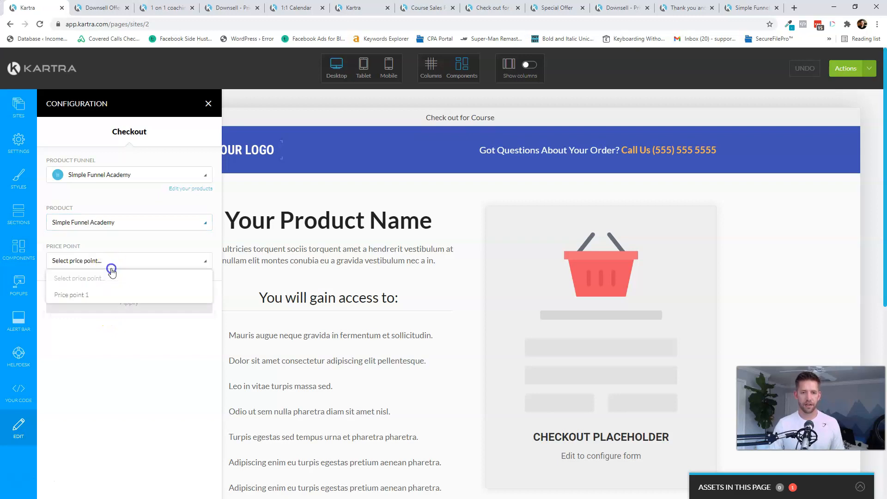
click(86, 295)
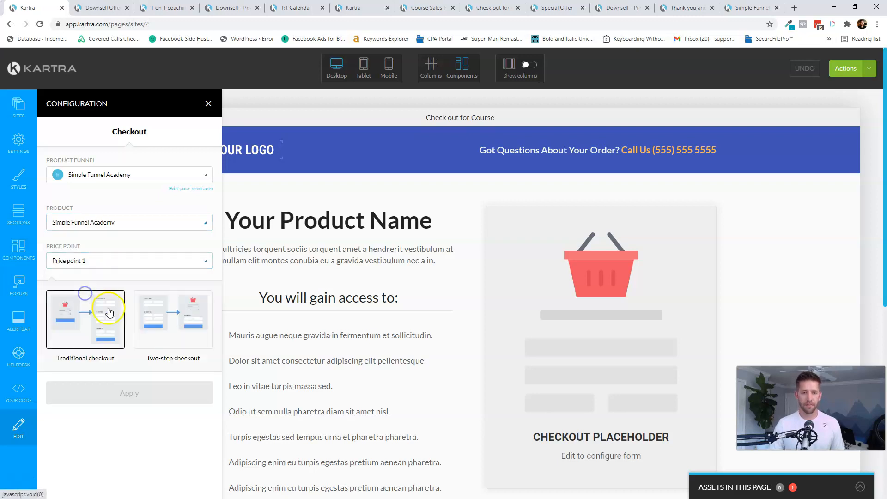
click(88, 328)
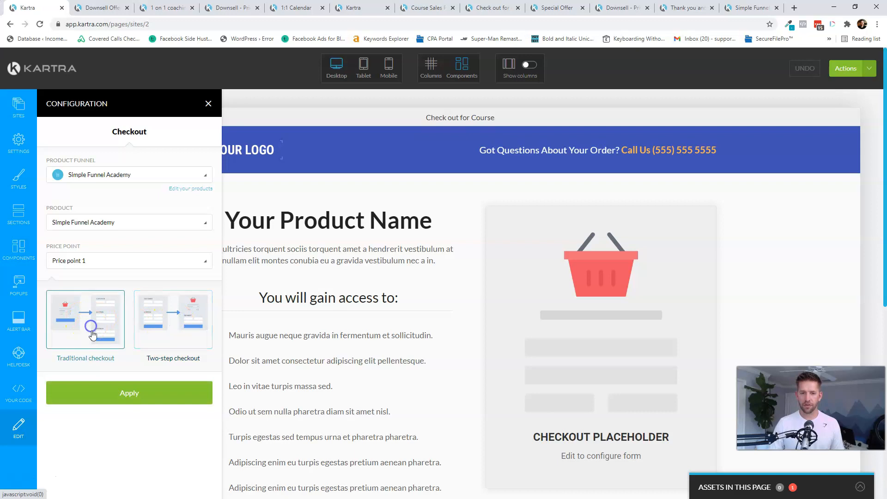
click(125, 393)
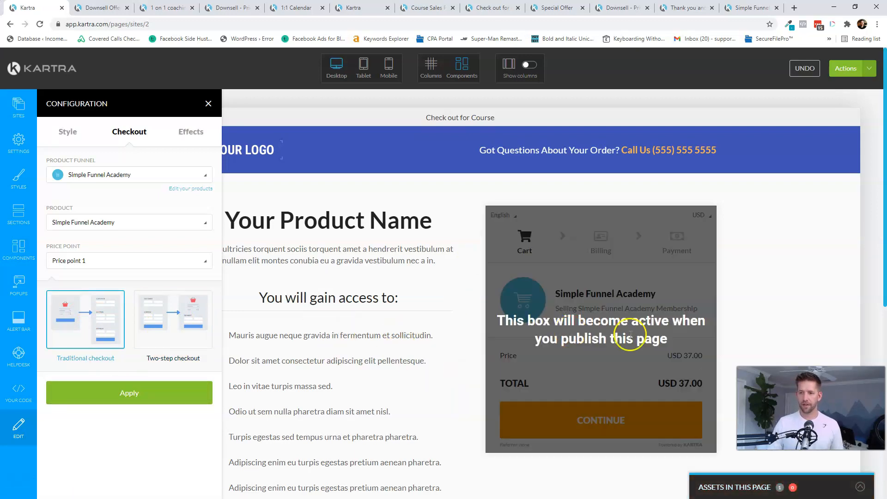
- Preview the USD 37.00 checkout page and advance it to the billing step
scroll(742, 325, down, 3)
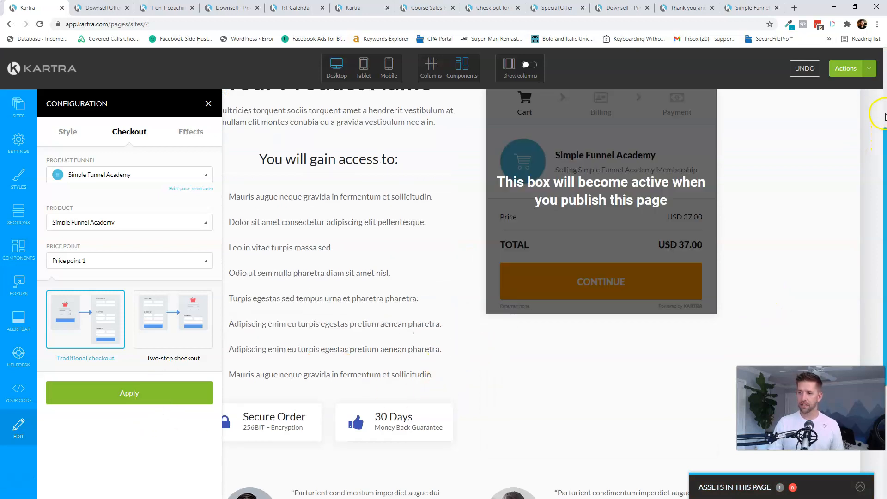
click(862, 75)
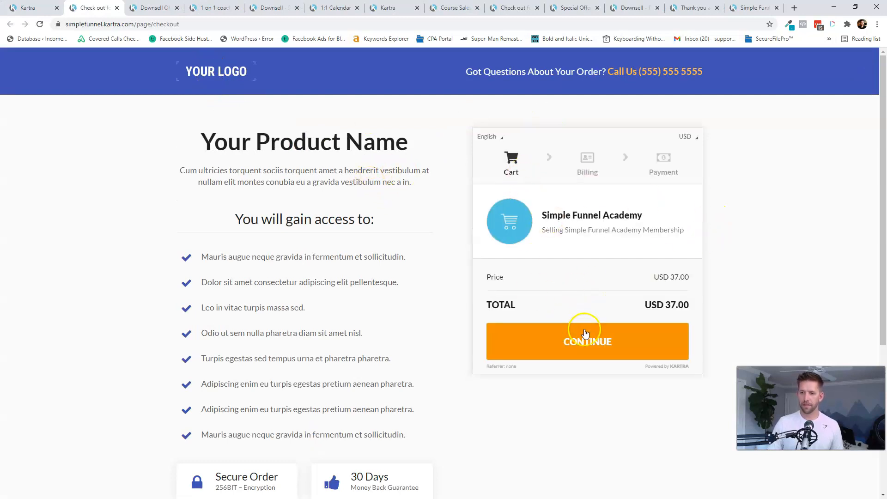
click(590, 345)
scroll(538, 187, down, 2)
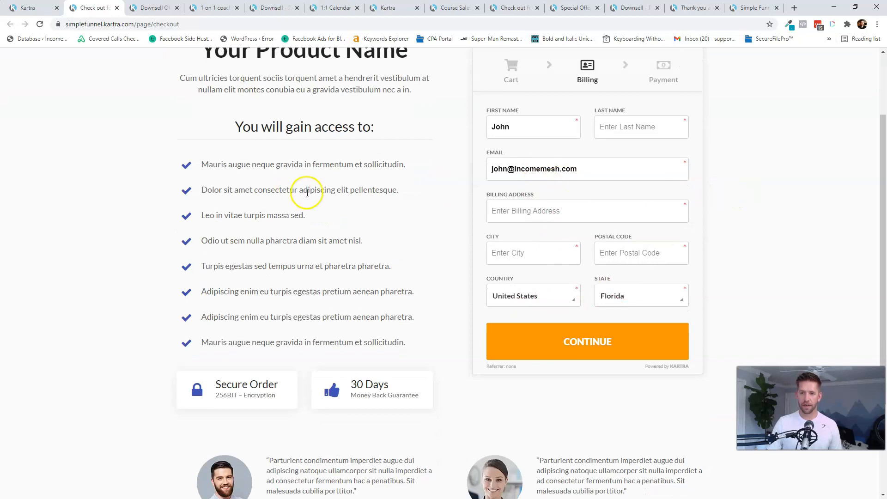
scroll(323, 212, down, 3)
scroll(323, 212, up, 5)
- Close the page link window and exit the editor to the Pages dashboard
click(39, 9)
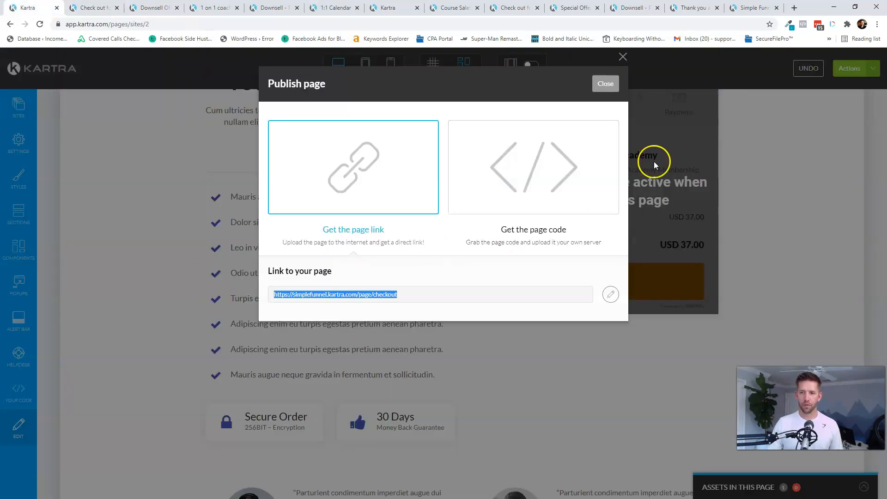
click(606, 84)
click(869, 69)
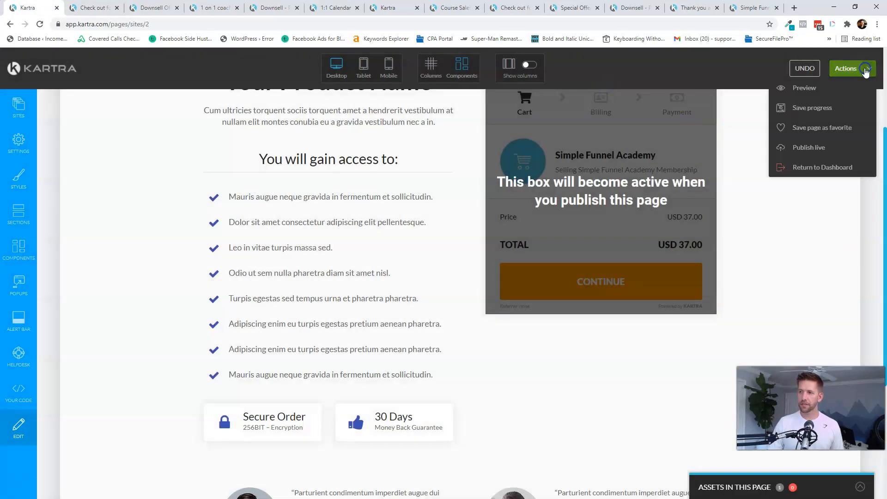
click(809, 167)
click(530, 83)
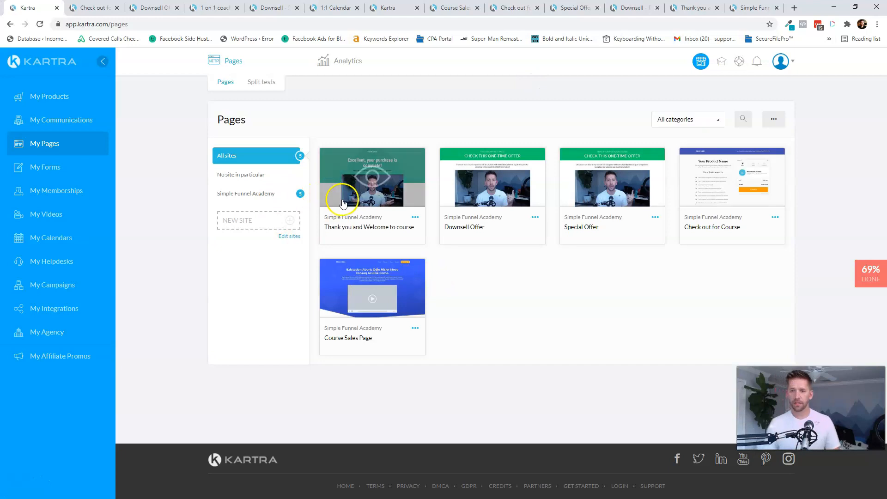
- Open the Course Sales Page in the editor and close its tracking codes settings
click(415, 328)
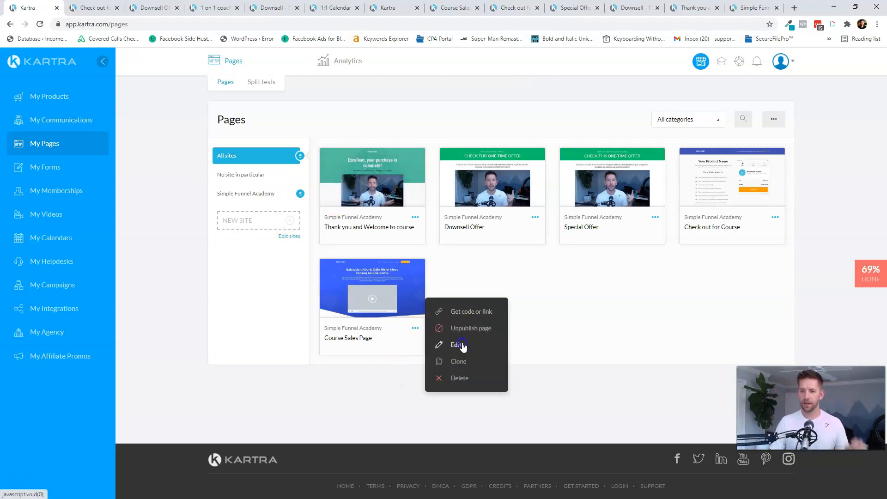
click(465, 344)
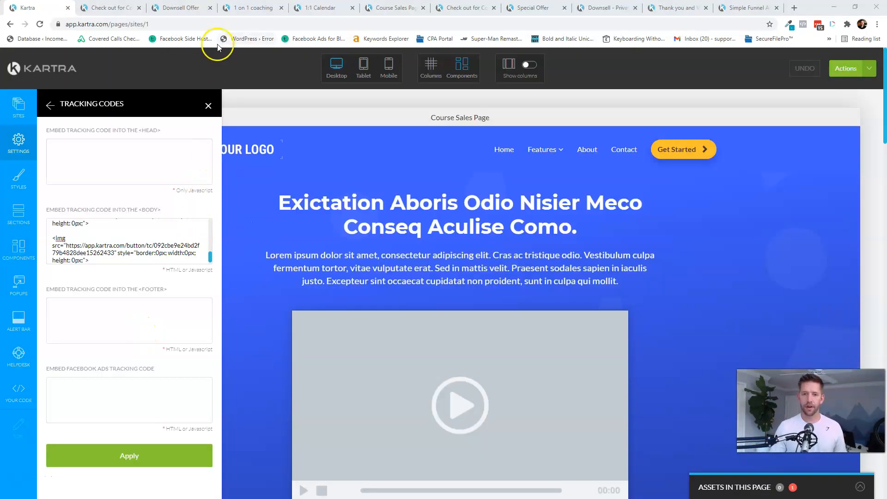
click(209, 106)
scroll(491, 254, down, 5)
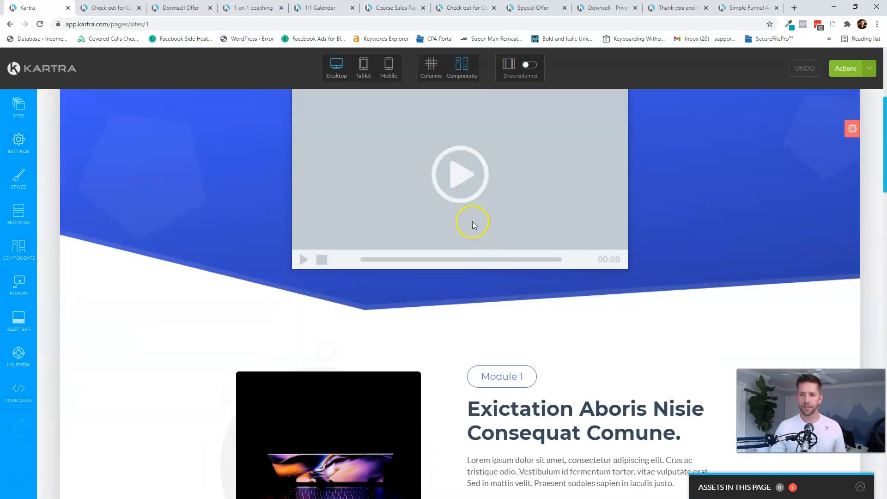
scroll(432, 222, up, 2)
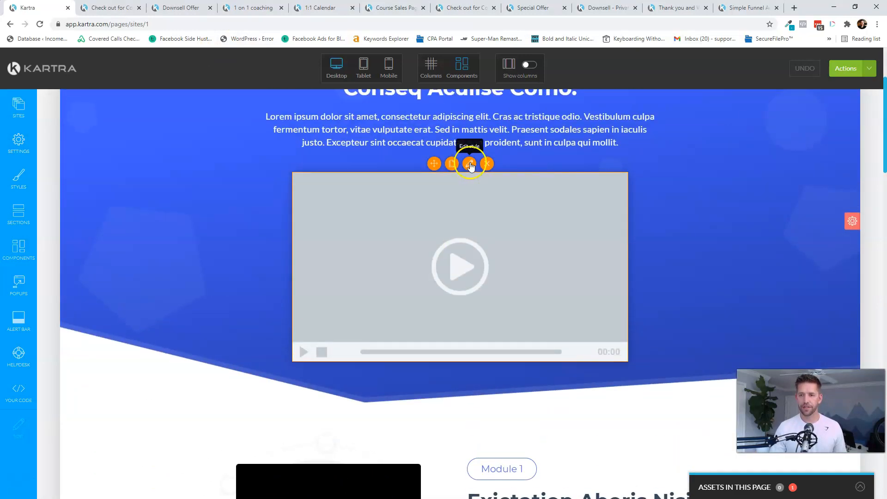
- Set the page video to Sales Page Video Placeholder.mp4 from the Simple Funnel Academy category
click(363, 268)
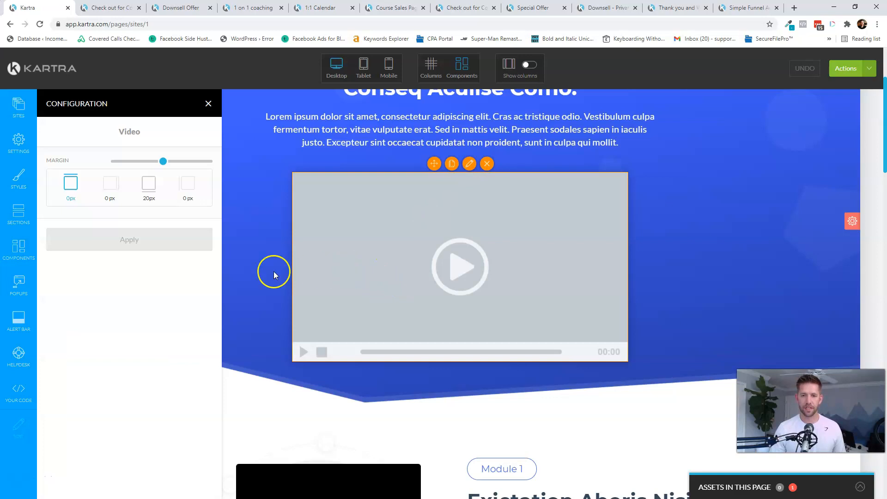
click(83, 235)
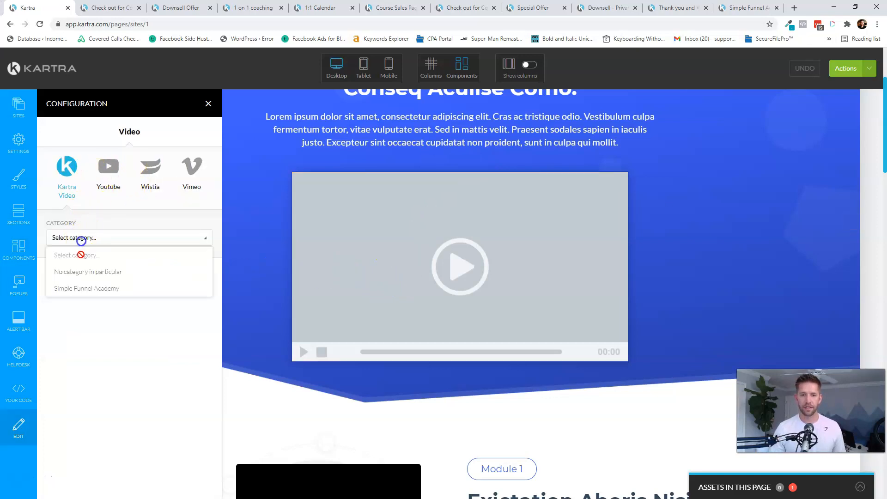
click(79, 287)
click(81, 277)
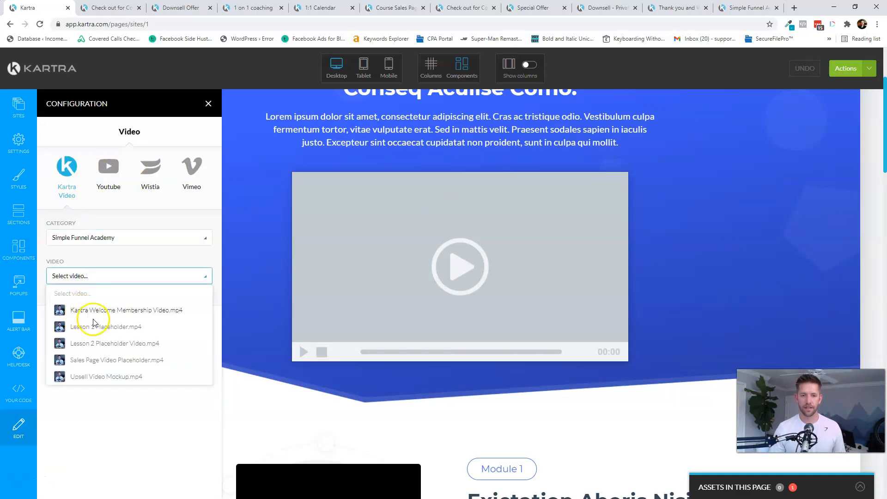
click(90, 361)
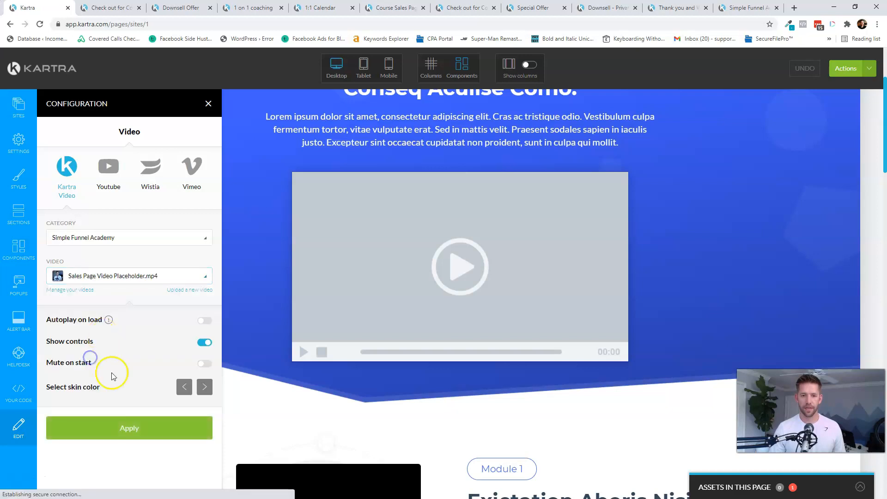
click(124, 426)
- Make the video autoplay on load and start muted, then apply the settings
click(206, 319)
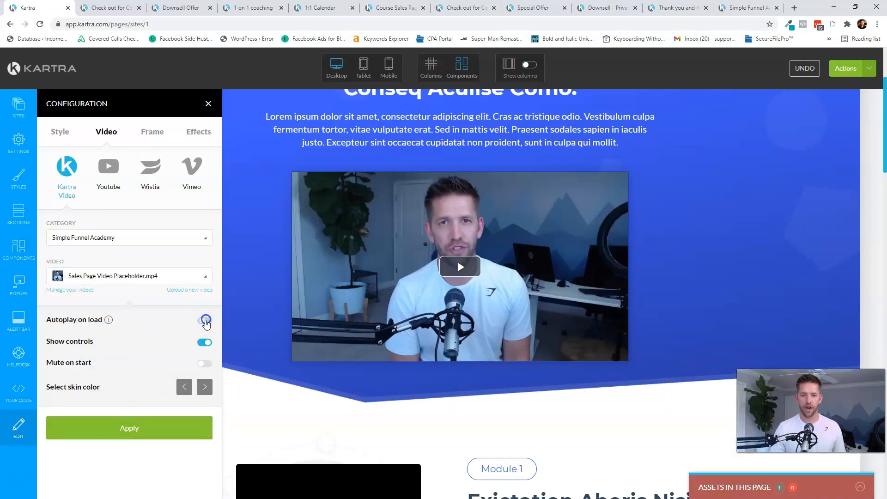
click(205, 363)
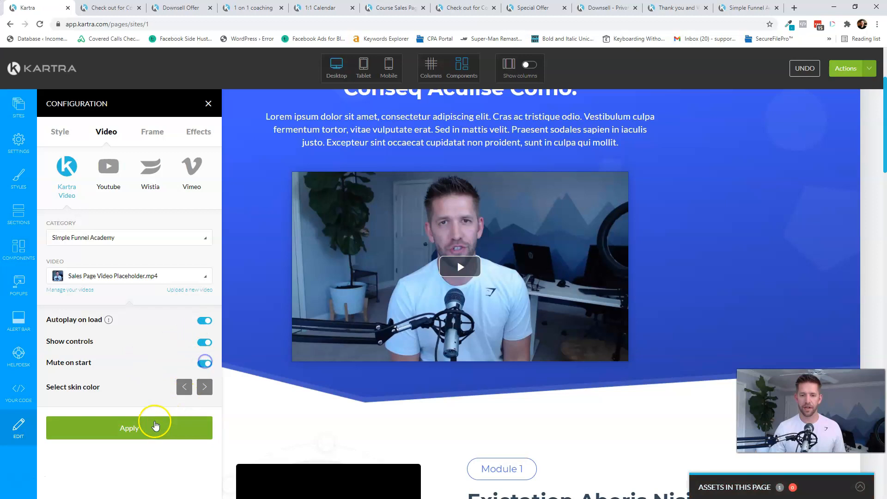
click(143, 427)
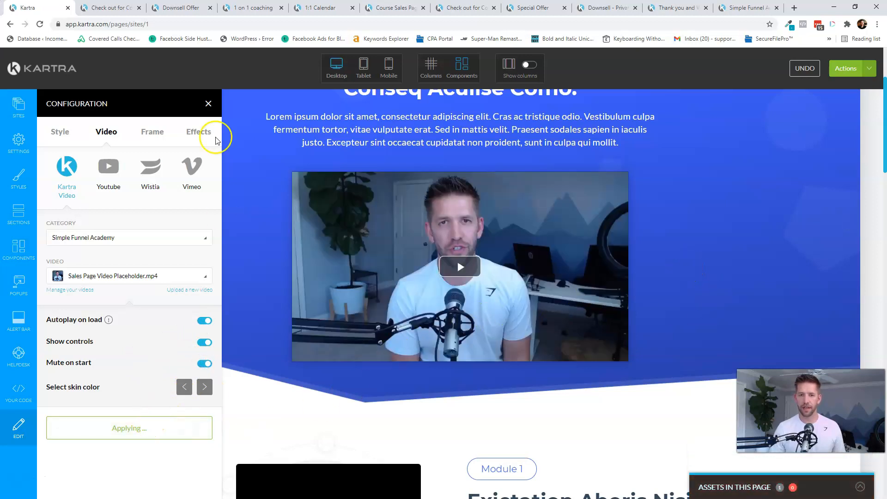
click(209, 103)
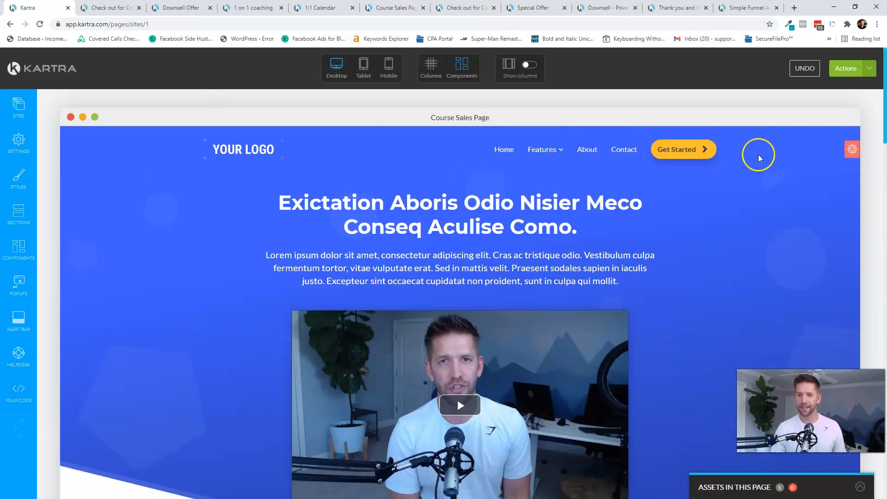
- Delete the top hero section of the sales page
click(852, 150)
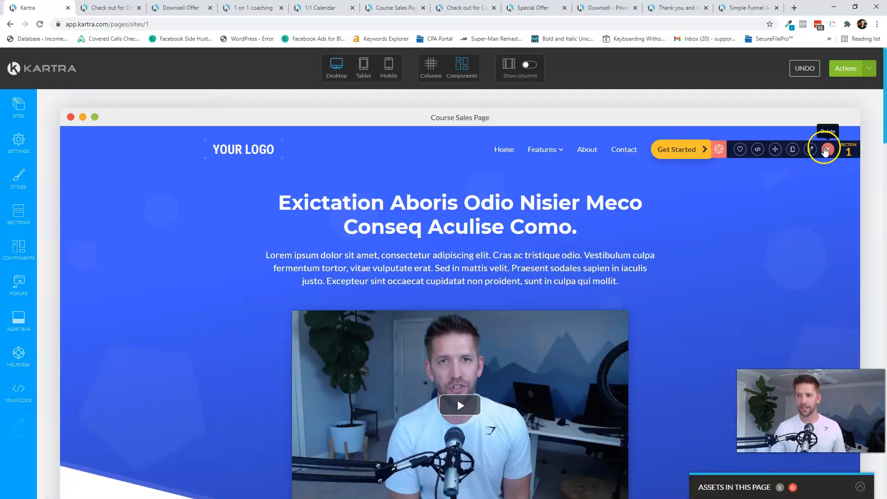
click(827, 149)
click(512, 92)
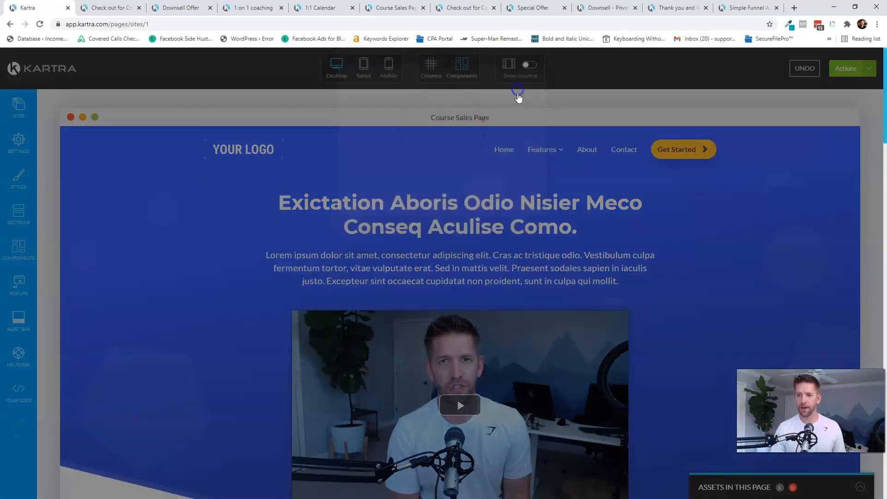
scroll(724, 268, down, 5)
scroll(723, 274, down, 10)
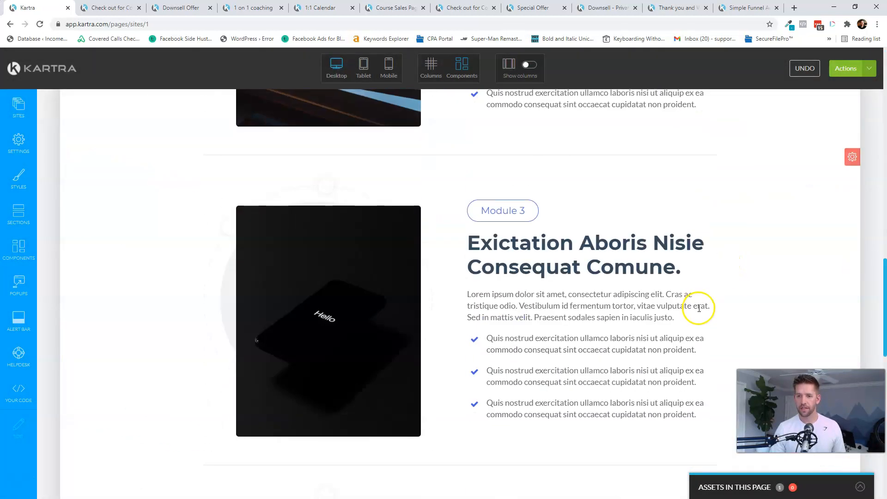
- Link the Add To Cart button to another Kartra page on the Simple Funnel Academy site
mouse_move(463, 309)
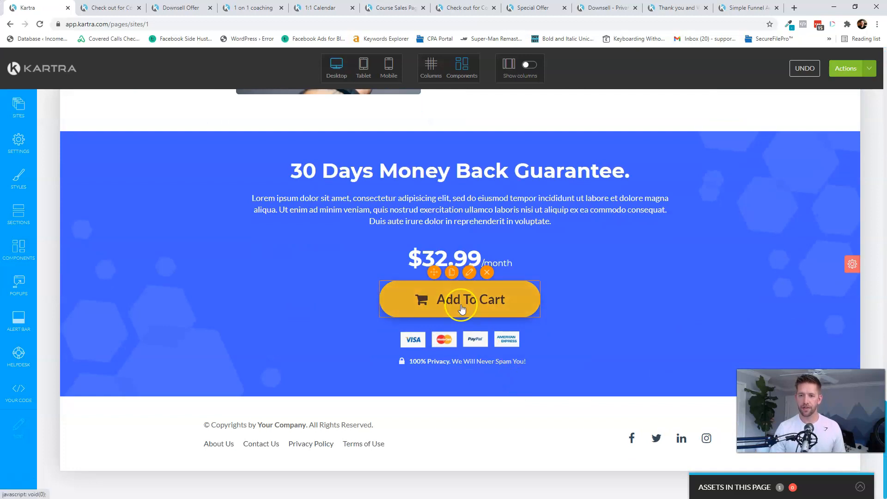
click(461, 273)
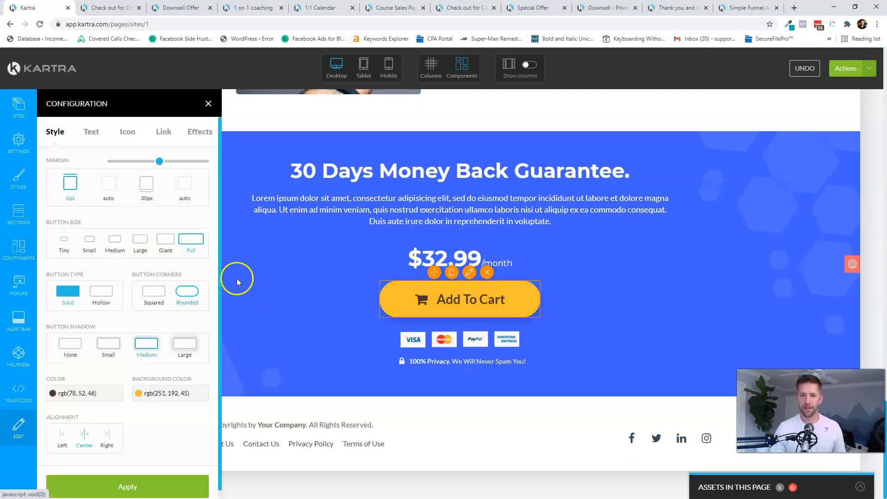
click(164, 134)
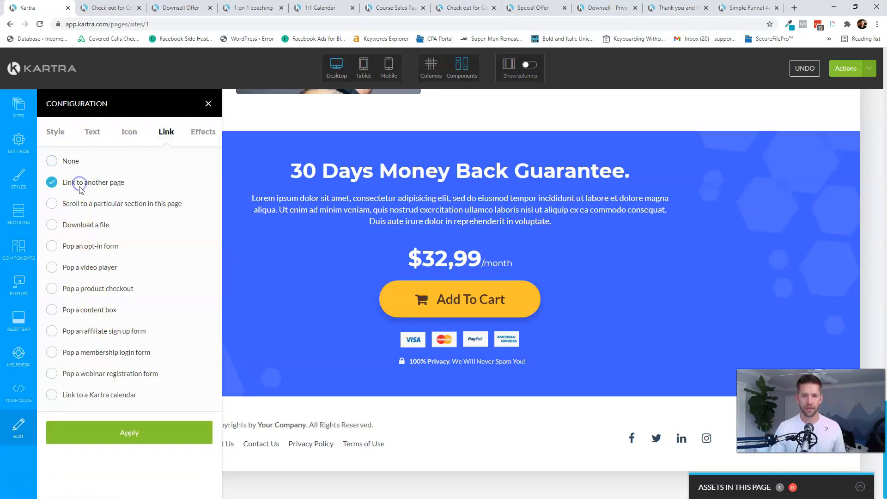
click(97, 438)
click(87, 472)
scroll(187, 342, down, 2)
click(144, 437)
click(102, 487)
- Choose Check out for Course as the button's target page and apply the link
scroll(145, 362, down, 1)
click(115, 437)
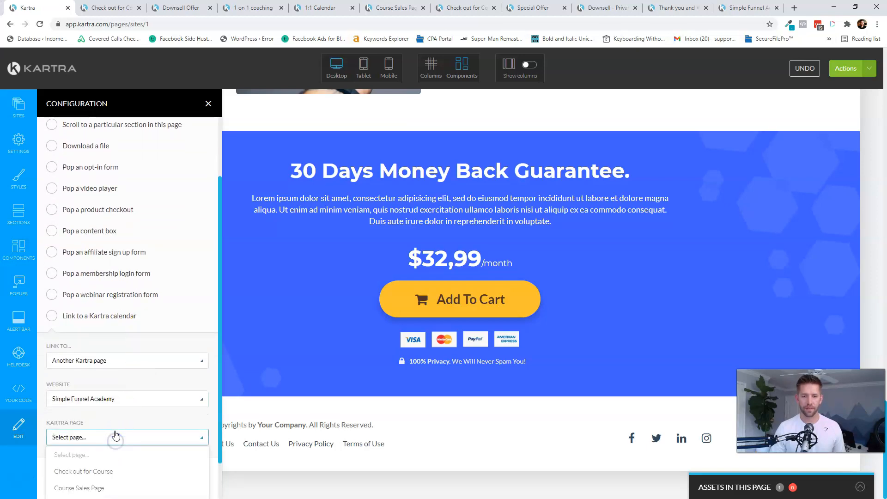
scroll(113, 435, down, 2)
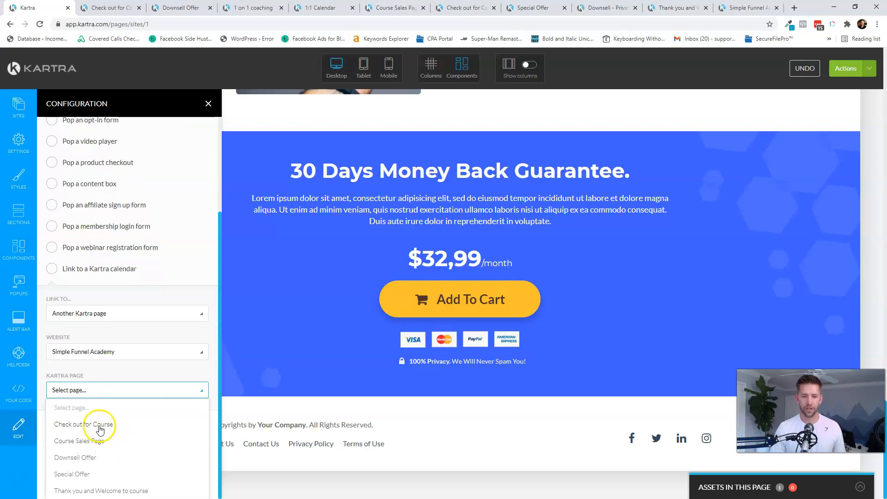
click(100, 428)
click(115, 475)
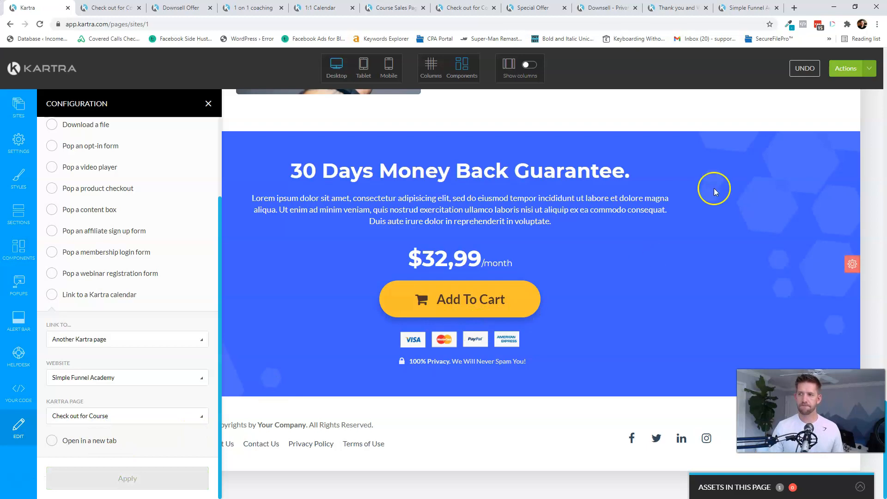
click(845, 69)
- Save the sales page and open the published version in a new tab
click(804, 143)
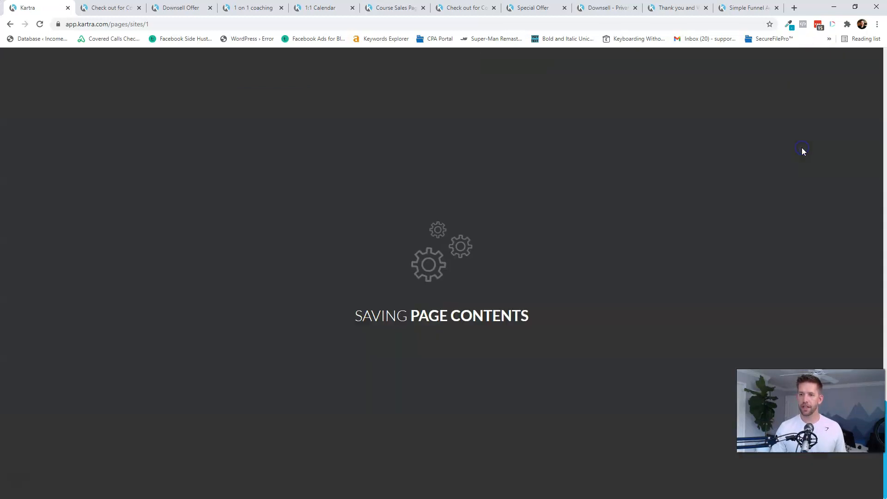
right_click(351, 296)
click(366, 311)
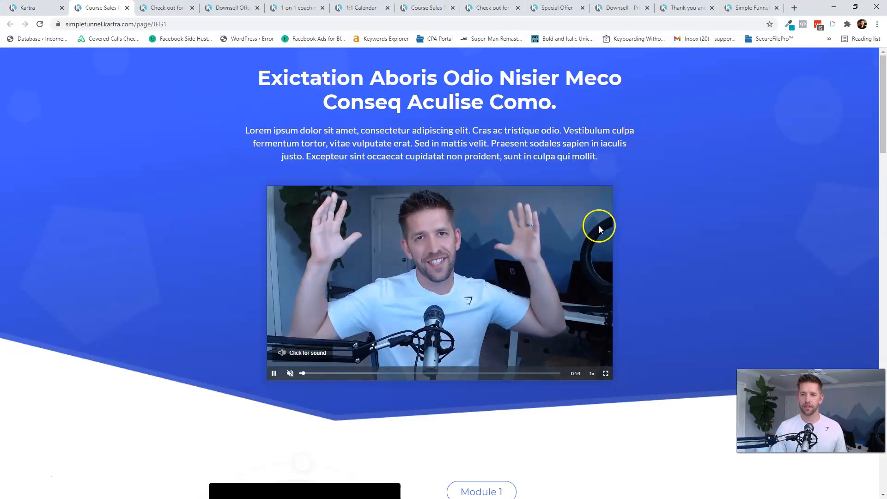
scroll(511, 243, down, 15)
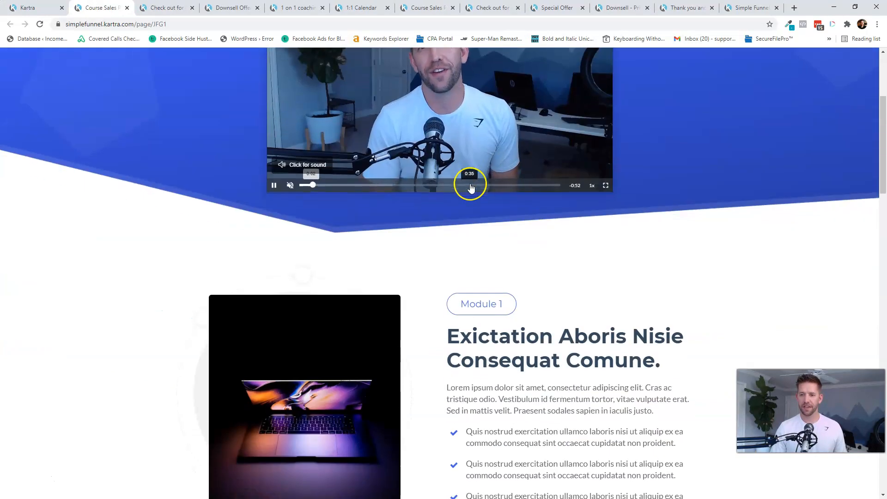
scroll(463, 180, down, 15)
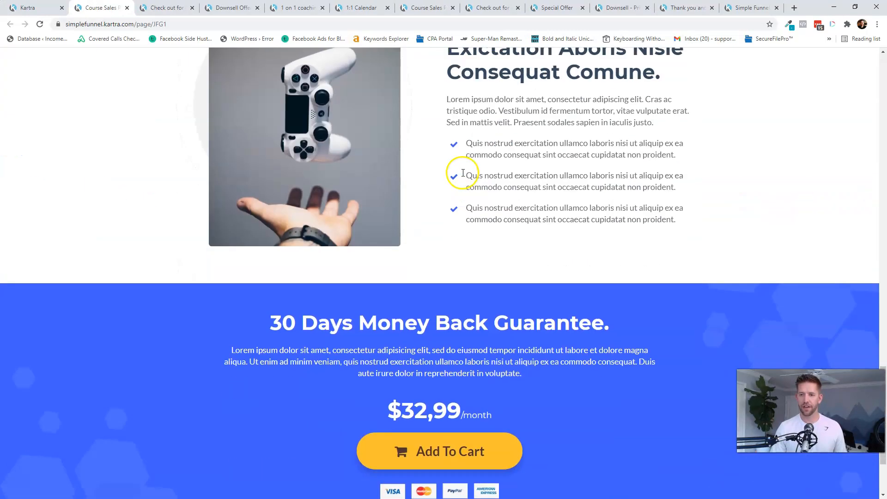
- Run a test purchase with billing details and the $17 workbook bump, submitting USD 54.00
click(421, 328)
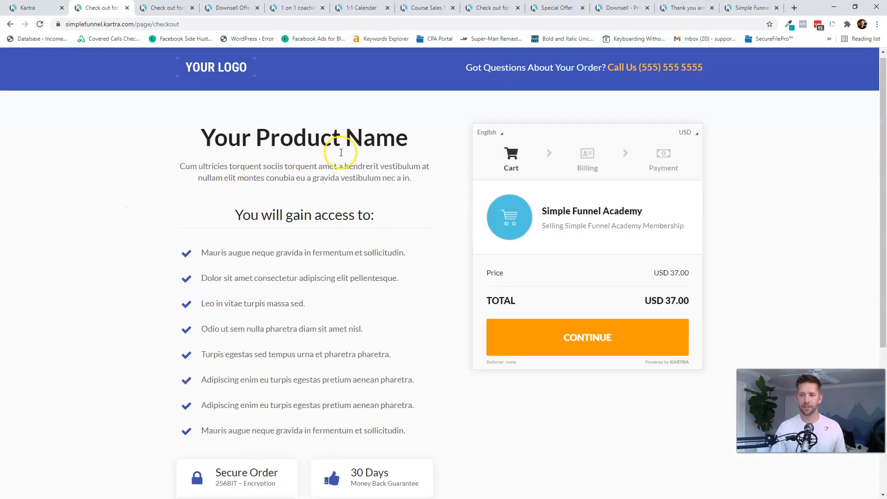
scroll(344, 166, down, 4)
scroll(344, 315, up, 4)
click(584, 342)
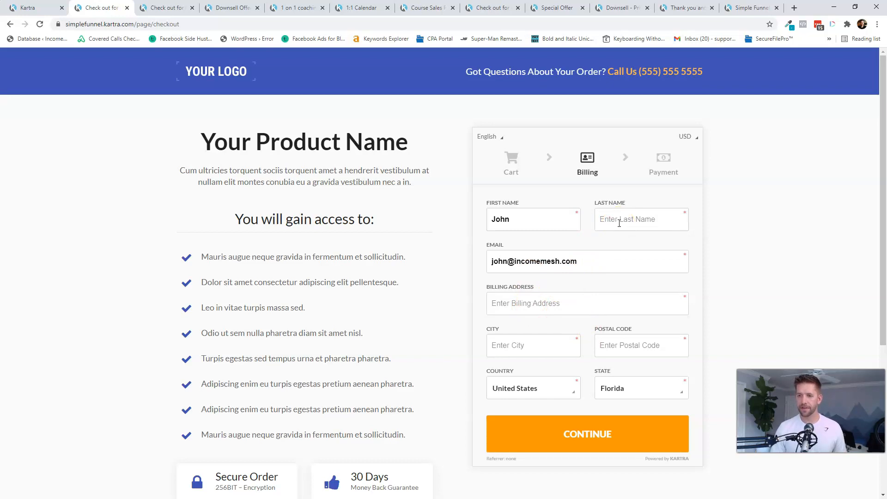
click(619, 223)
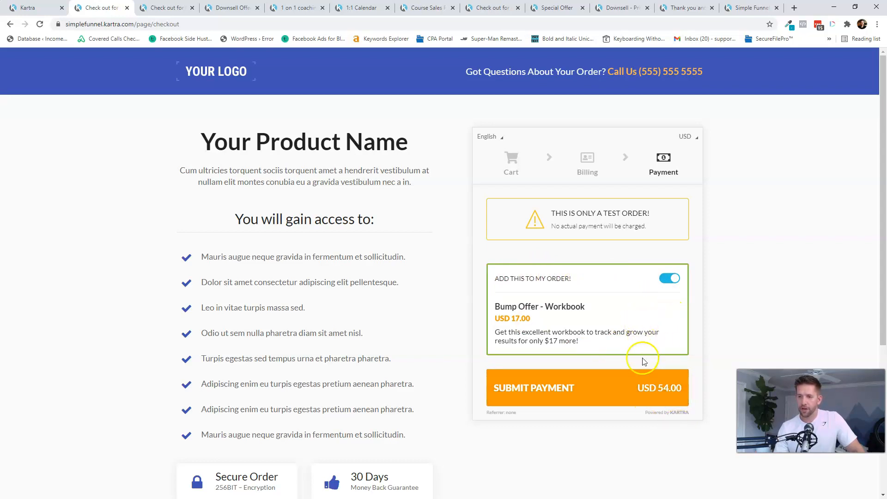
click(624, 400)
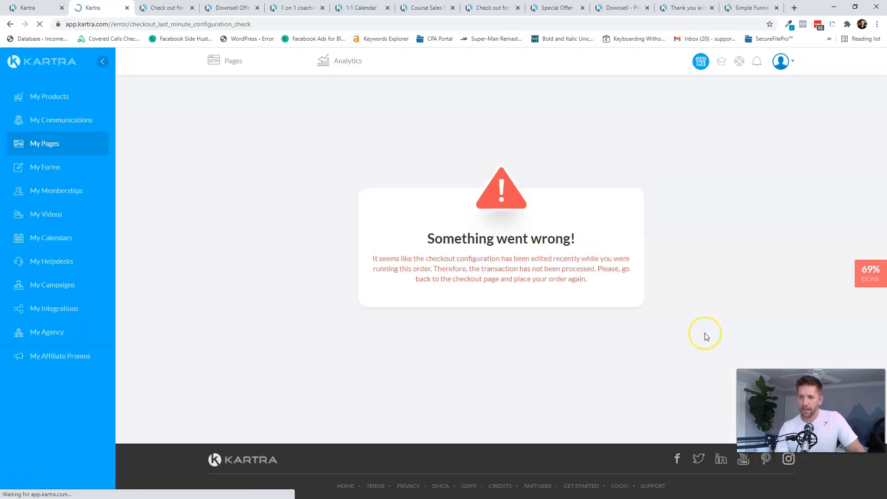
- Put the Bump Offer - Workbook product in test mode and open the Course Sales Page's published link
click(66, 98)
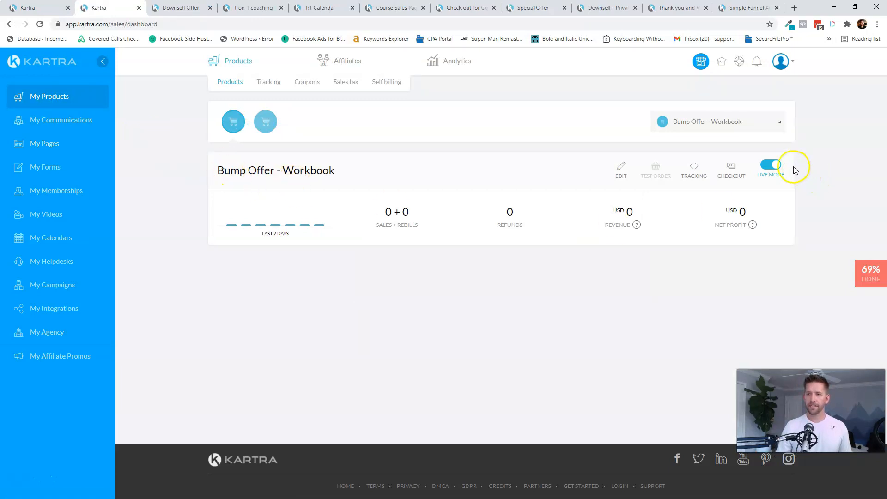
click(776, 166)
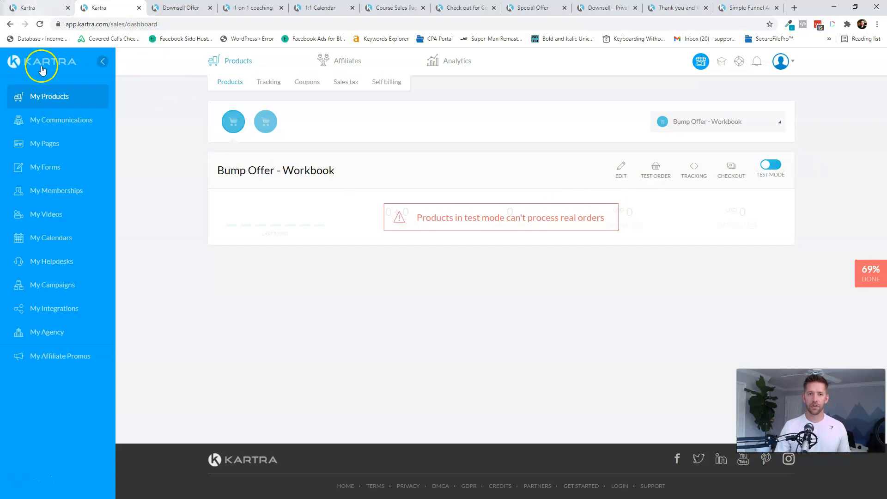
click(51, 144)
click(415, 328)
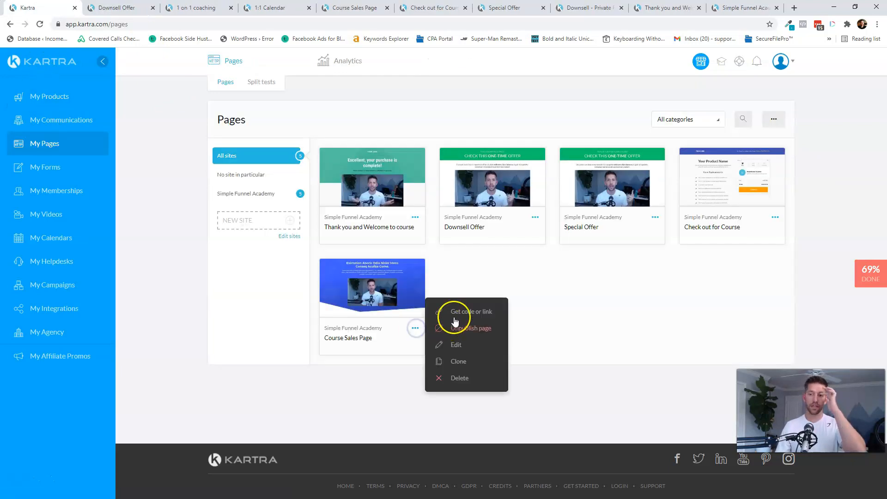
click(455, 319)
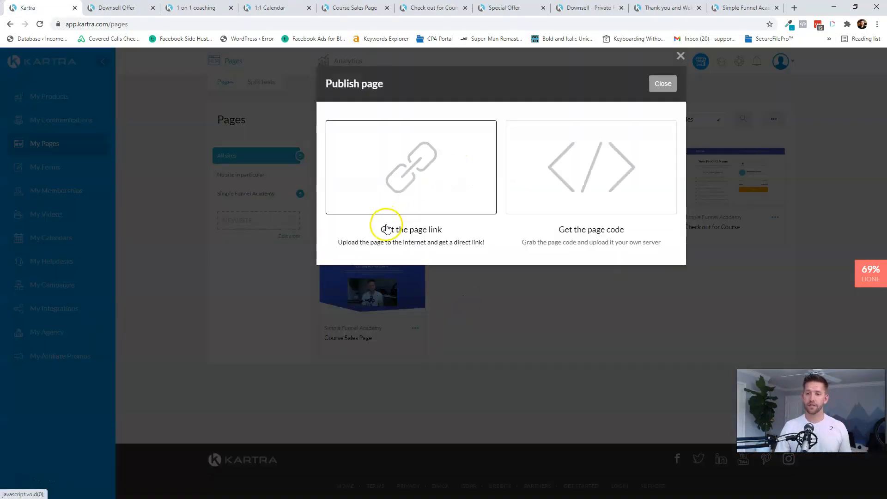
click(387, 229)
triple_click(374, 296)
right_click(374, 295)
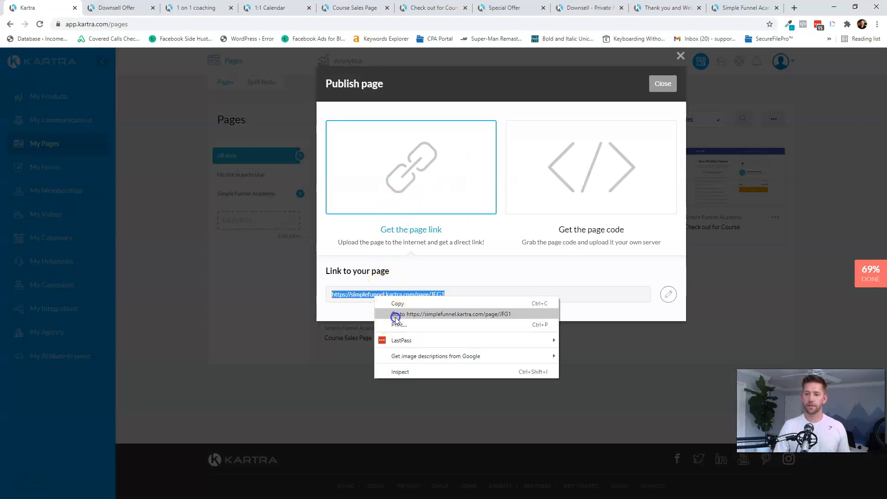
click(396, 316)
- Check out the course again with the prefilled billing details and submit the test payment
scroll(303, 168, down, 15)
scroll(549, 257, down, 20)
click(418, 319)
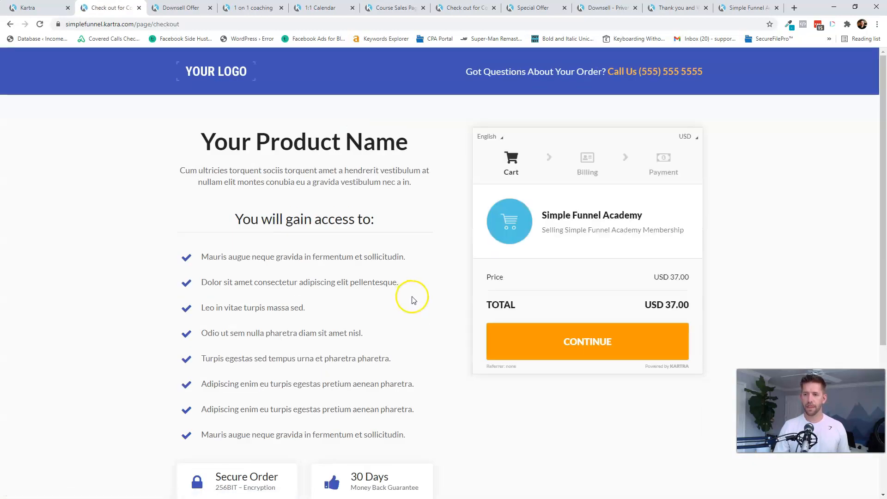
click(606, 341)
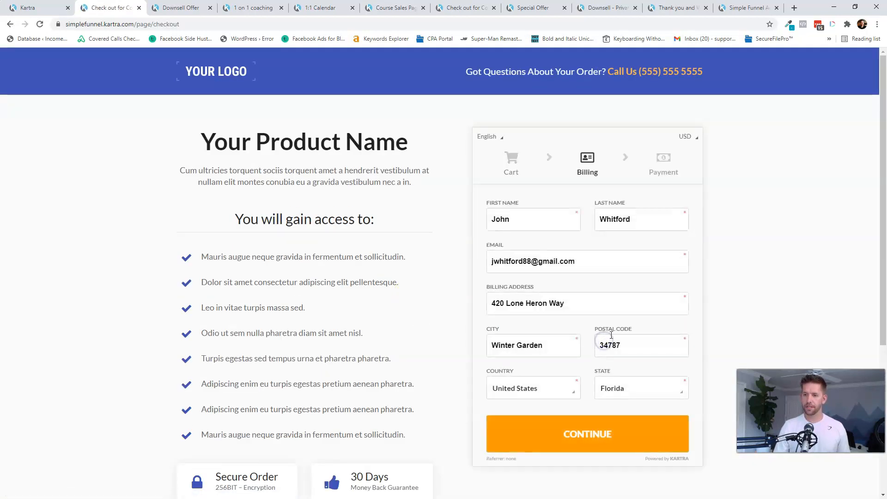
click(591, 432)
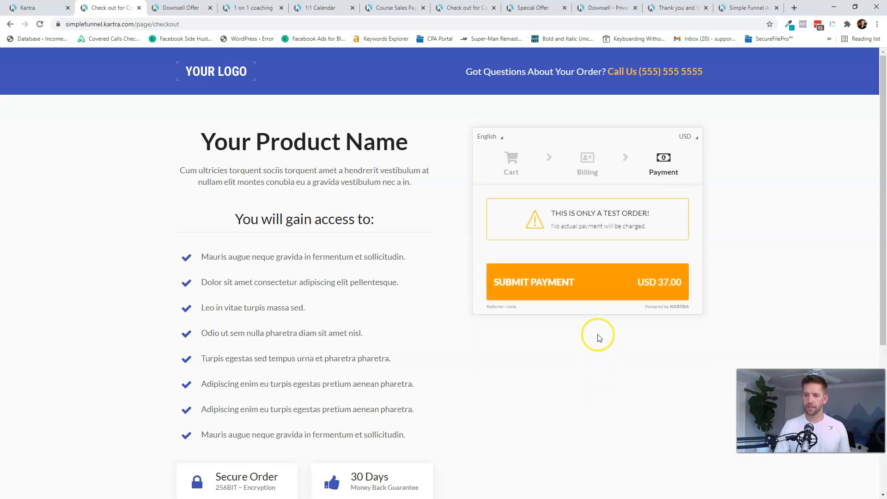
click(586, 288)
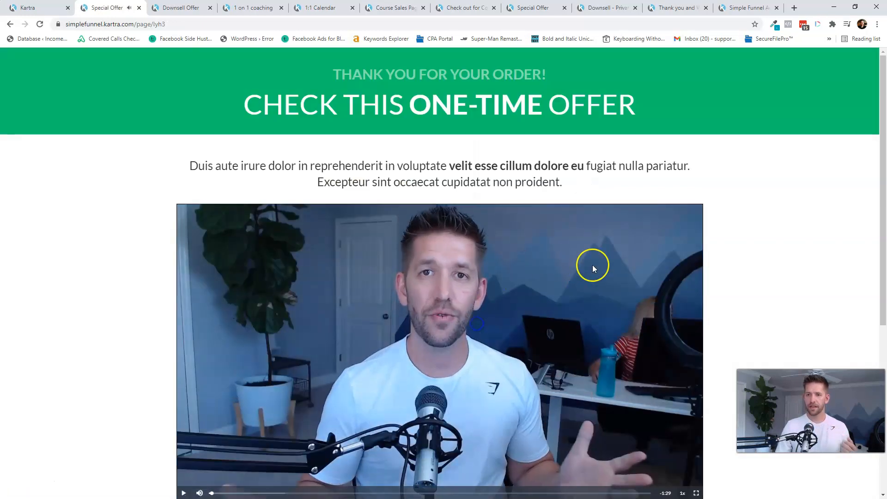
- Decline the one-time upgrade offer and accept the downsell to reach the thank-you page
scroll(723, 235, down, 2)
scroll(724, 235, down, 4)
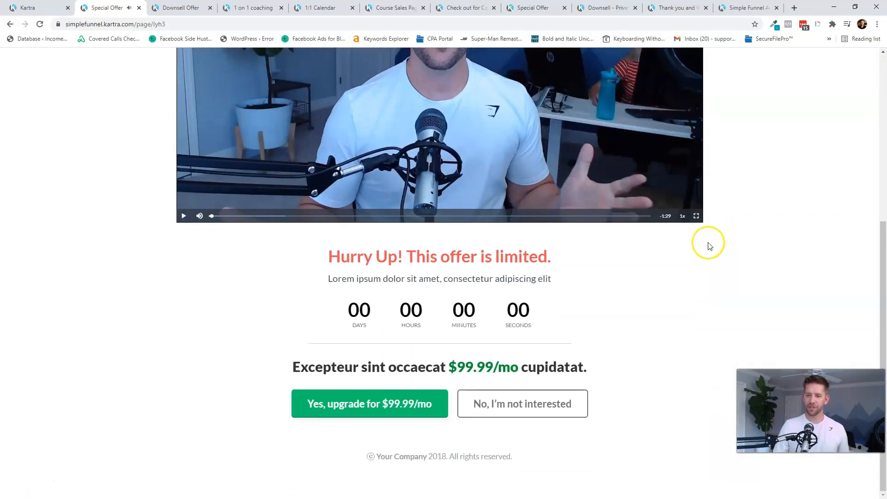
click(512, 403)
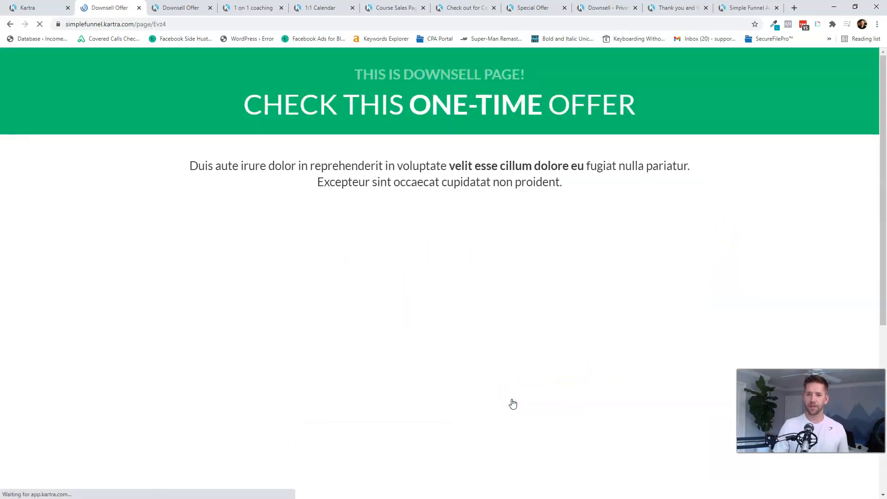
scroll(634, 289, down, 3)
scroll(634, 287, up, 3)
click(361, 77)
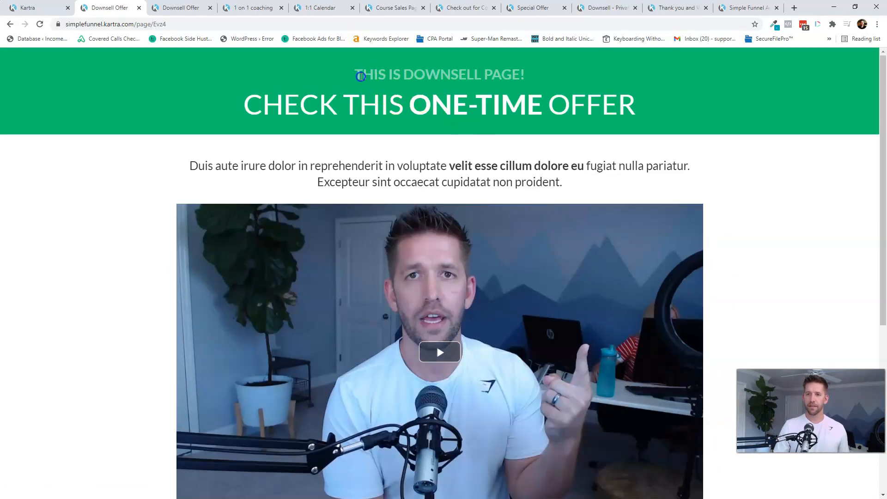
scroll(361, 76, down, 5)
click(379, 449)
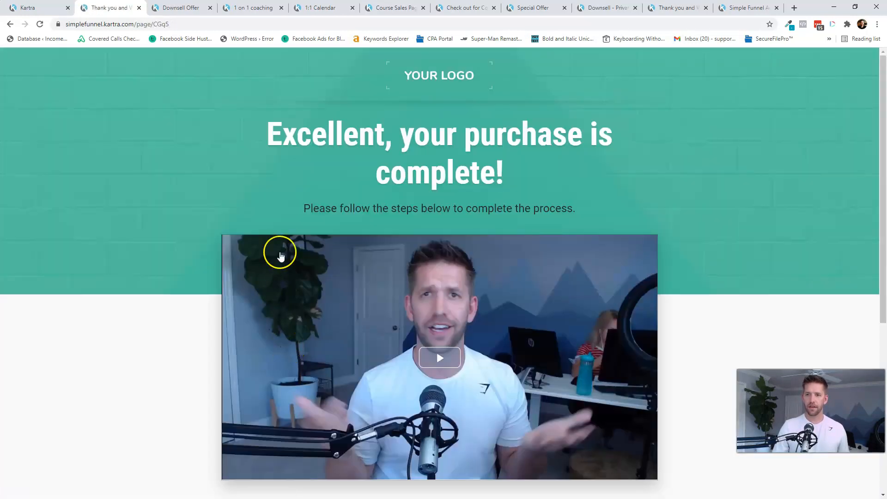
scroll(280, 254, down, 6)
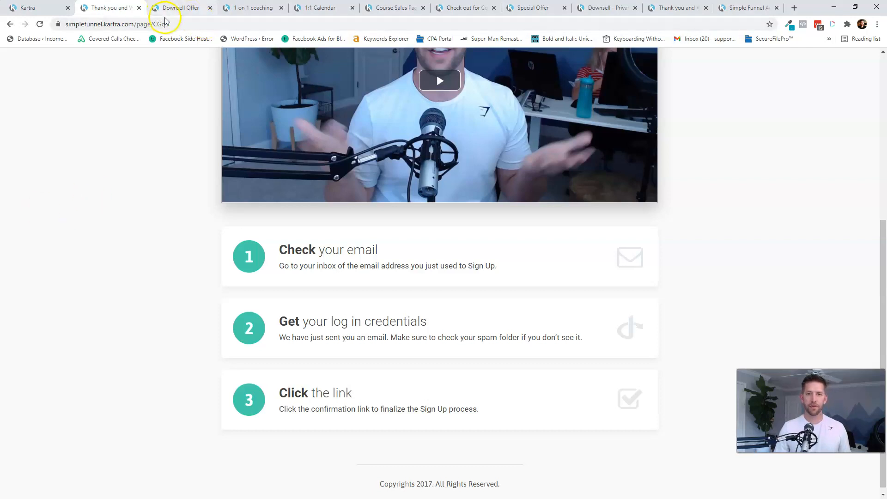
click(165, 23)
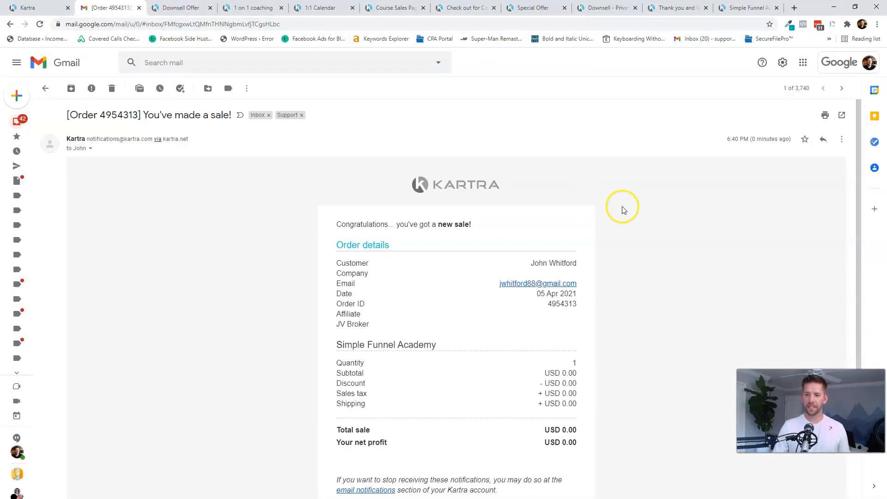
- Review the sale notice, switch to the test buyer's Gmail account and open 'Your login information'
scroll(623, 210, down, 1)
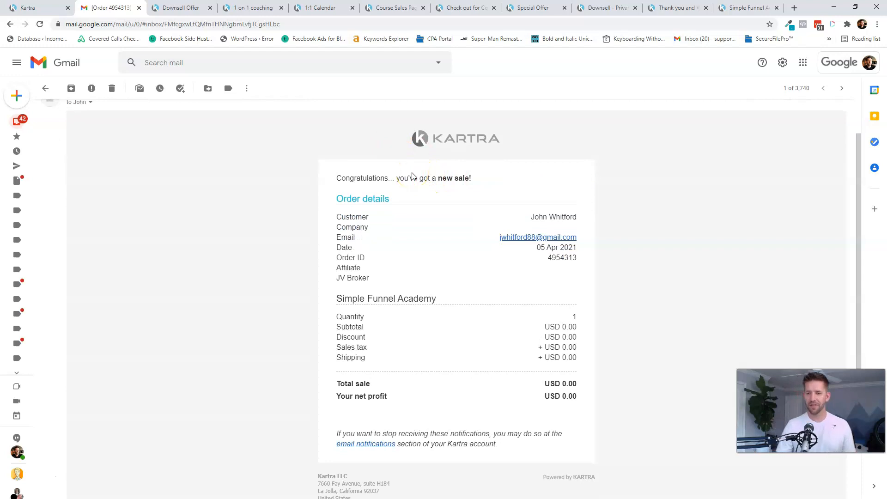
scroll(463, 162, up, 1)
scroll(440, 242, down, 3)
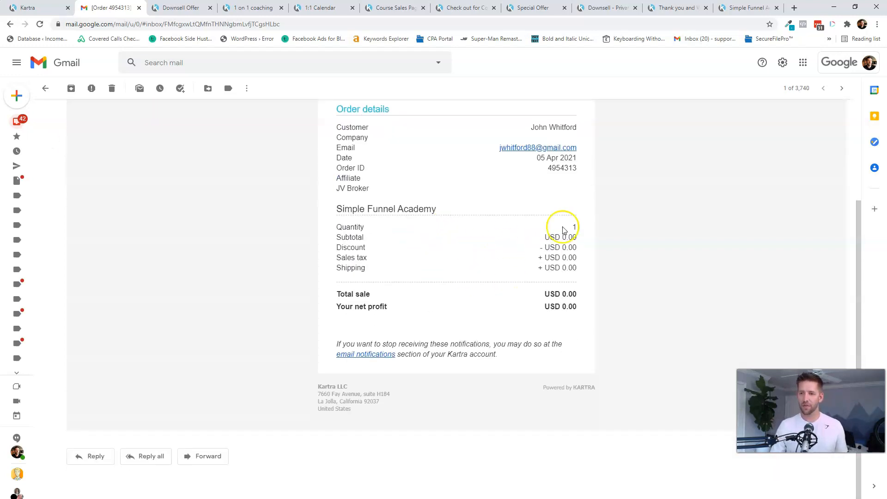
click(845, 65)
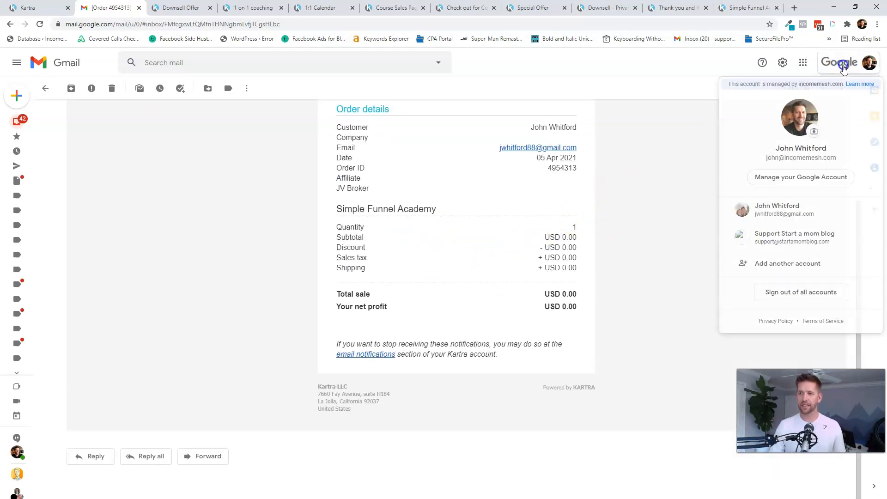
click(777, 209)
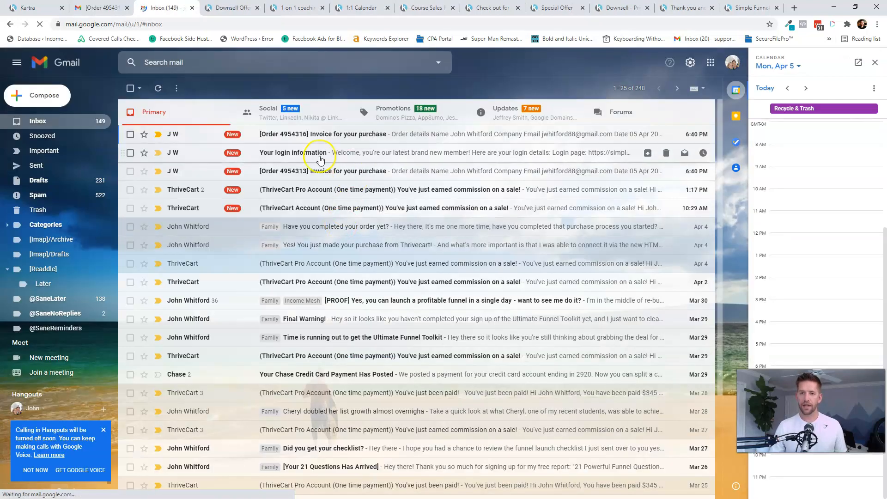
click(312, 156)
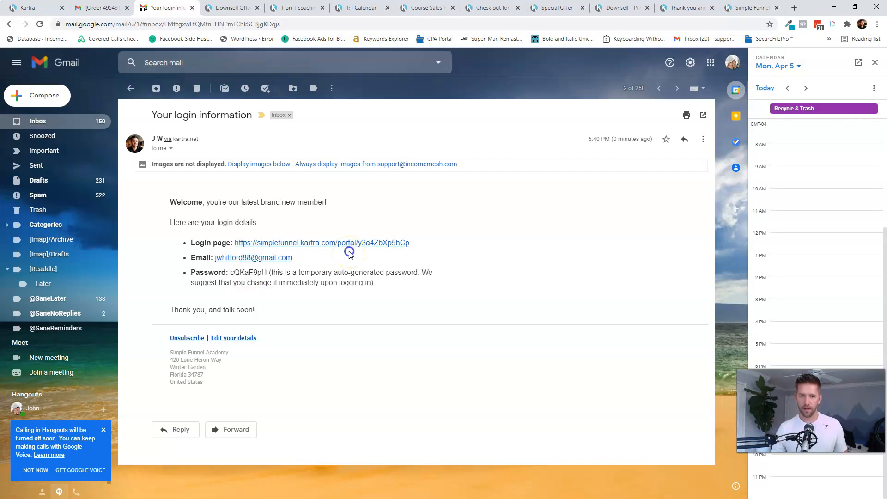
- Log in to the member portal with the buyer's email address, declining to save the password
click(334, 248)
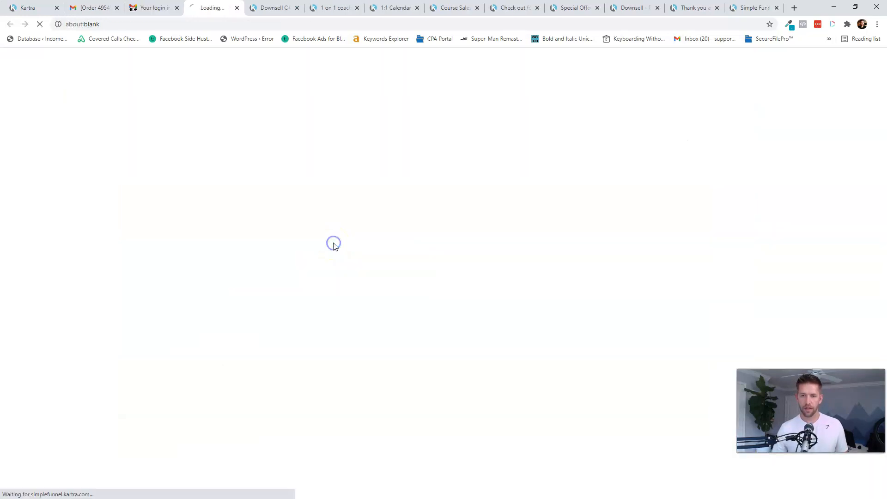
click(406, 251)
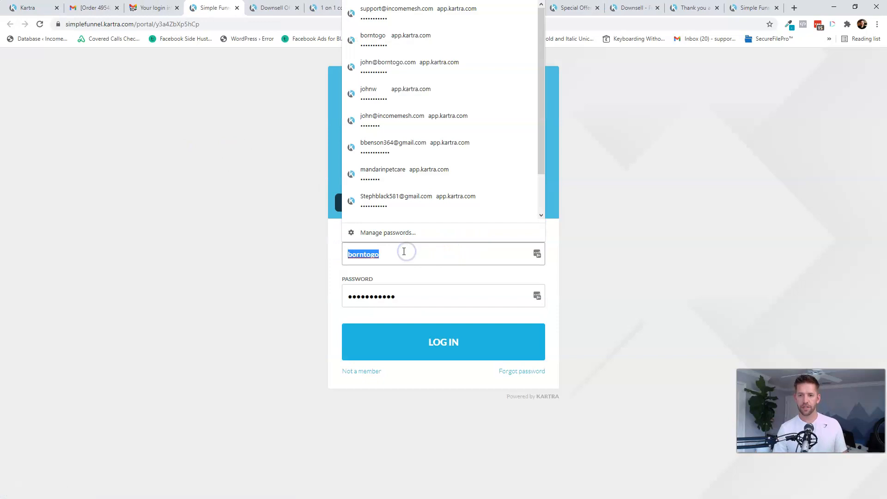
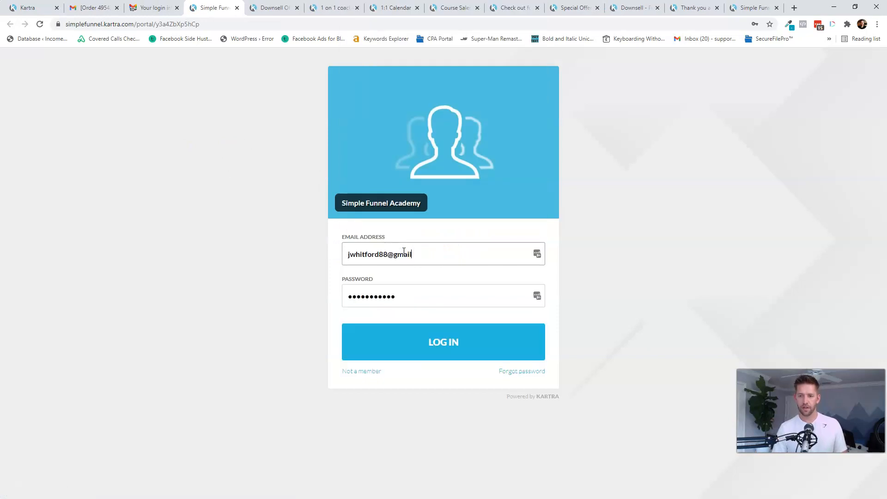
key(Tab)
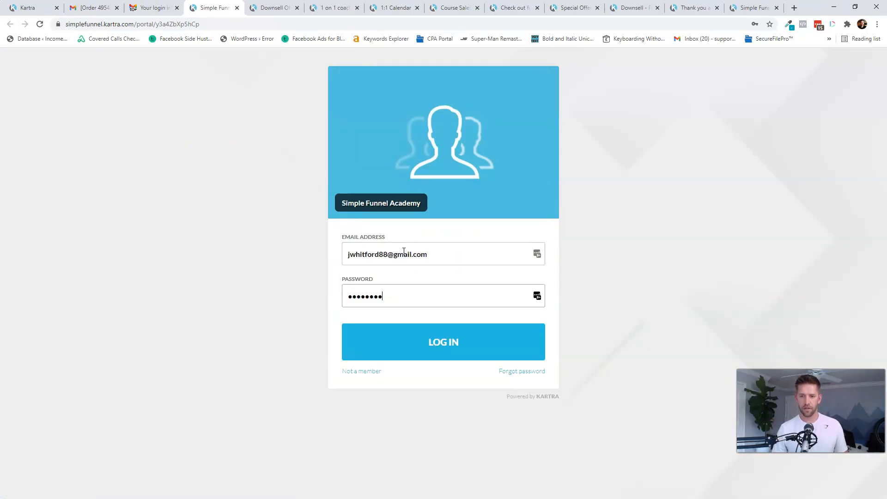
key(Return)
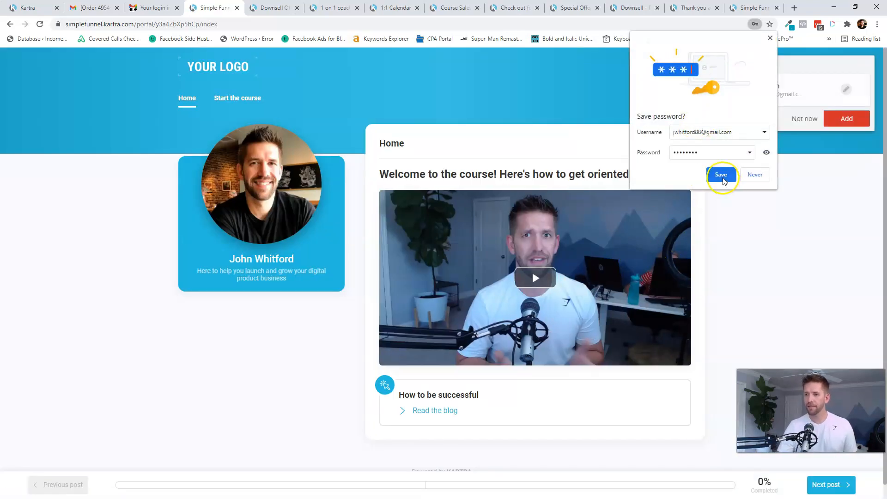
click(755, 24)
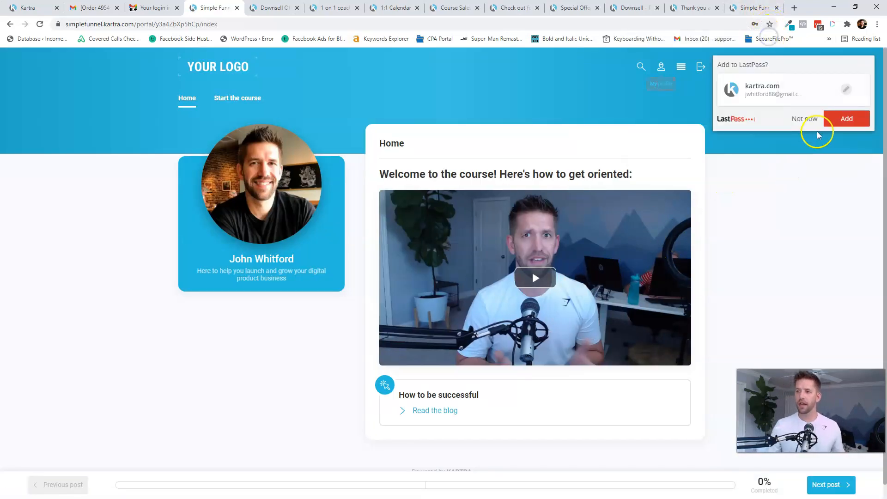
click(803, 118)
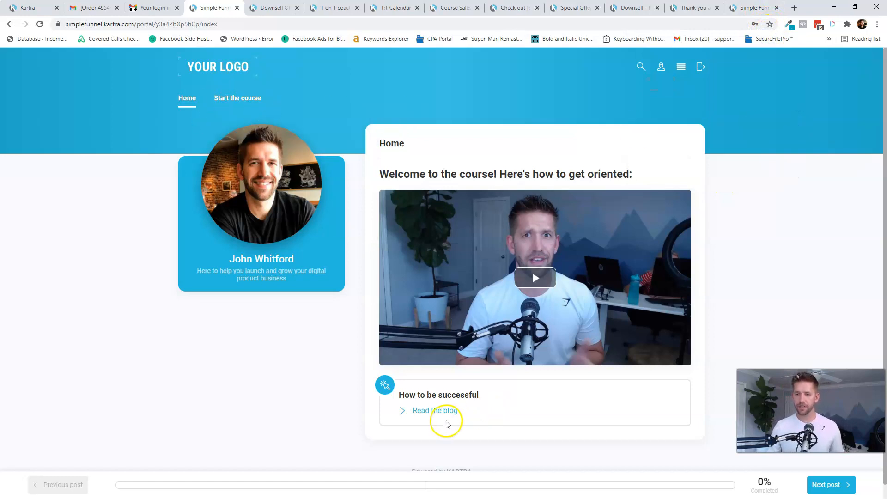
scroll(448, 376, down, 1)
scroll(455, 353, up, 1)
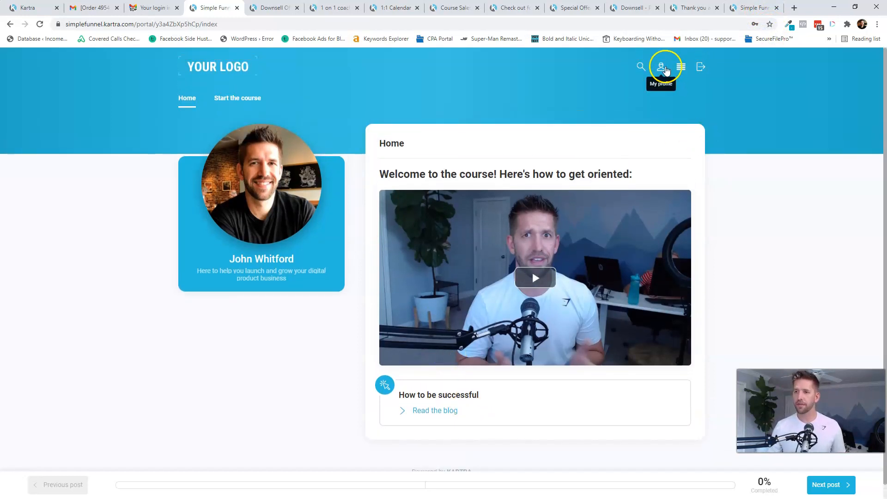
- Change the member's password from My profile and confirm the update
click(664, 68)
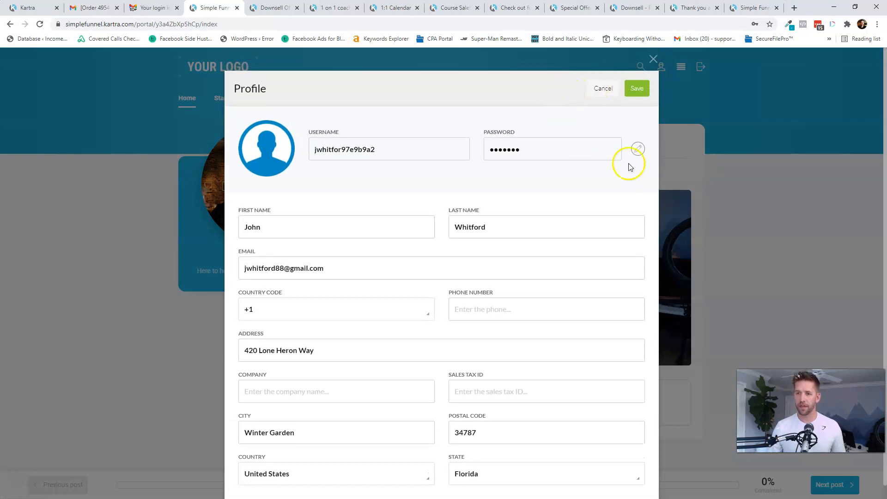
click(641, 150)
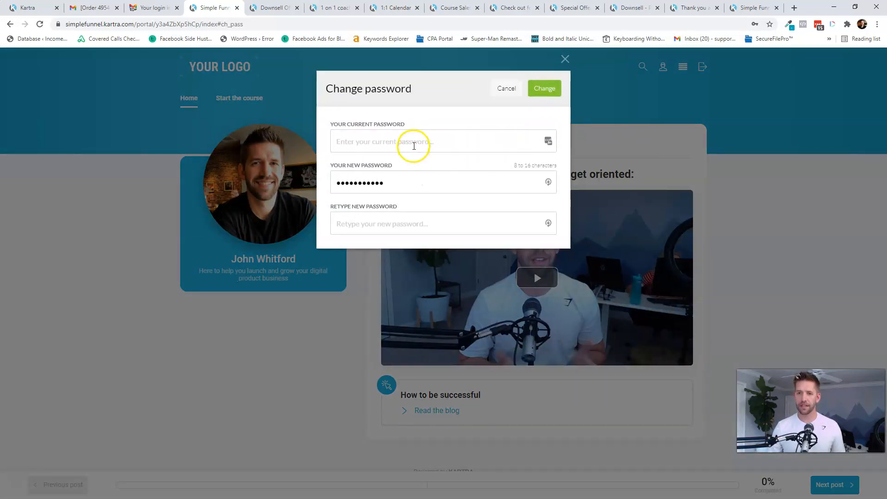
click(538, 92)
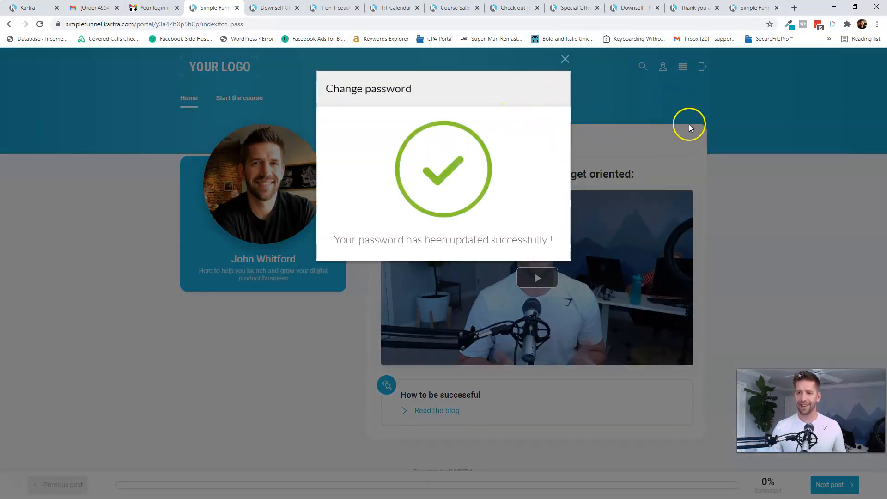
click(565, 58)
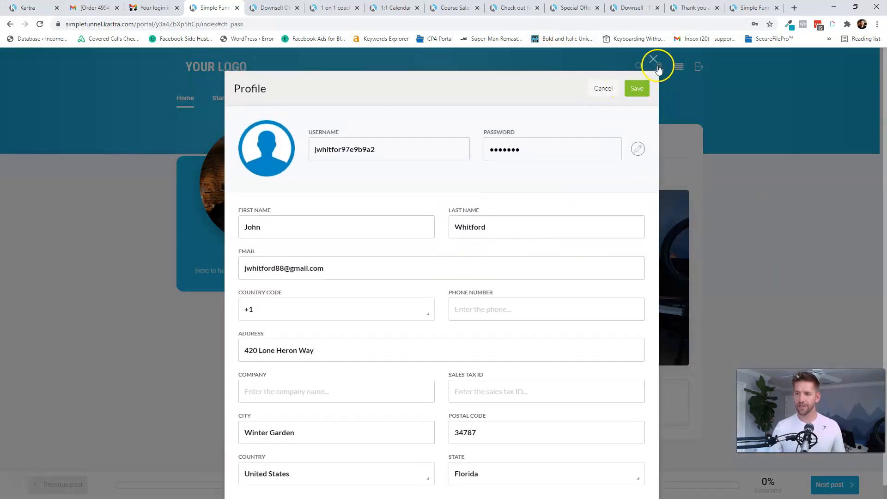
click(658, 66)
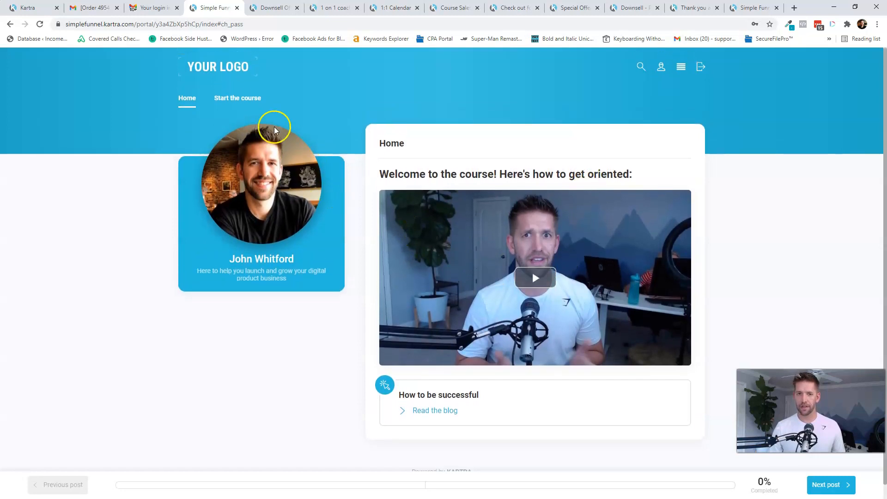
- Post a test comment on the Getting started with basics module
mouse_move(245, 95)
click(254, 125)
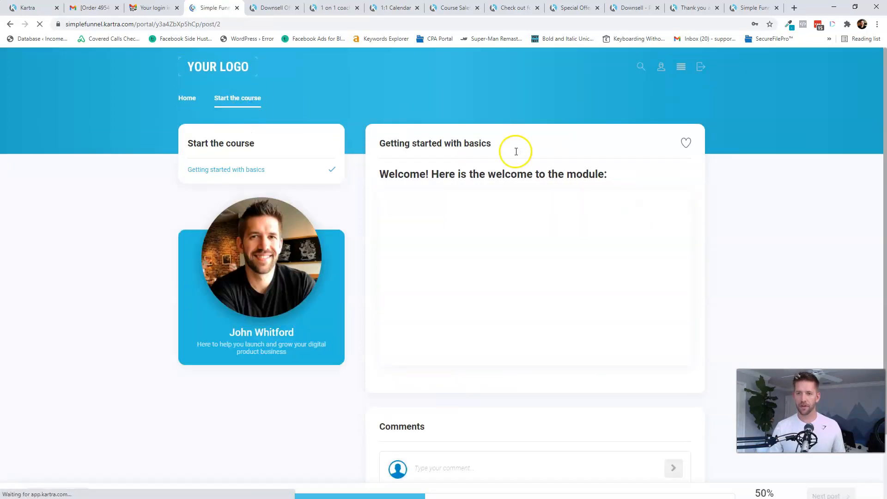
mouse_move(267, 102)
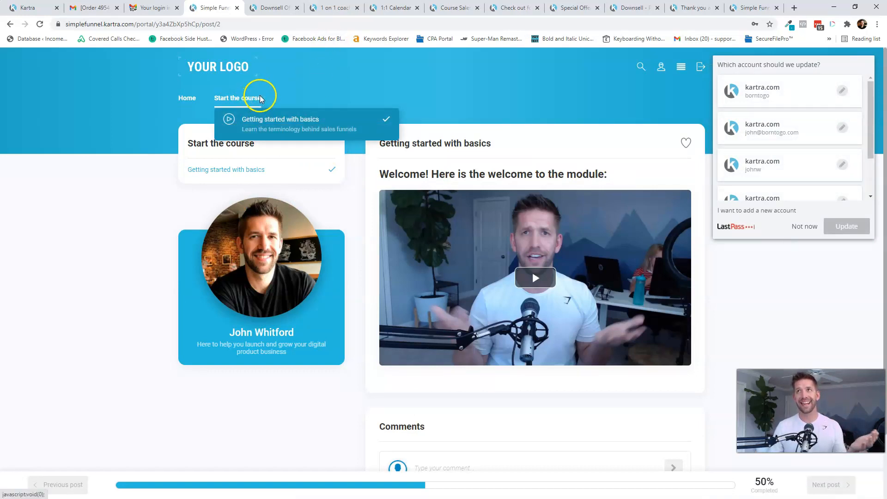
scroll(535, 228, down, 2)
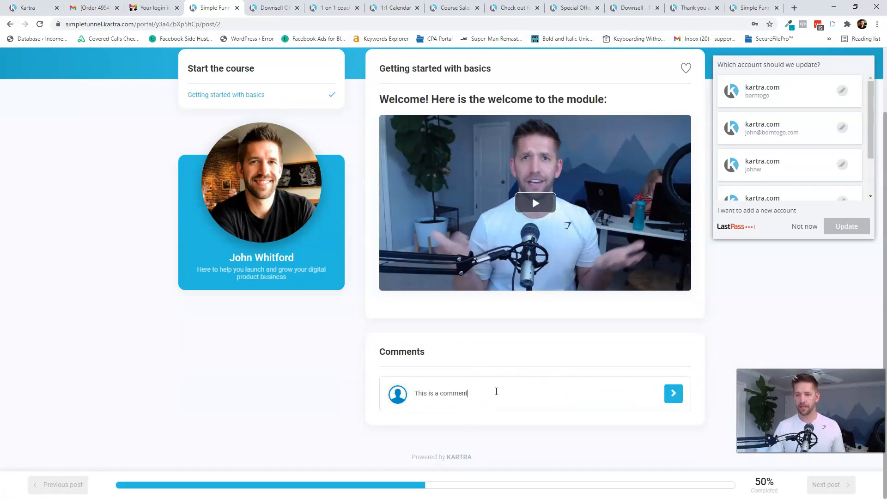
click(674, 394)
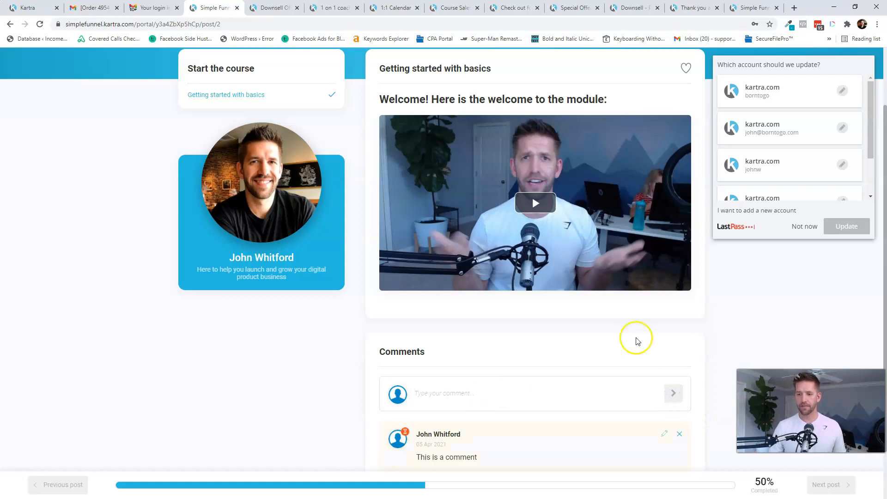
scroll(622, 337, down, 2)
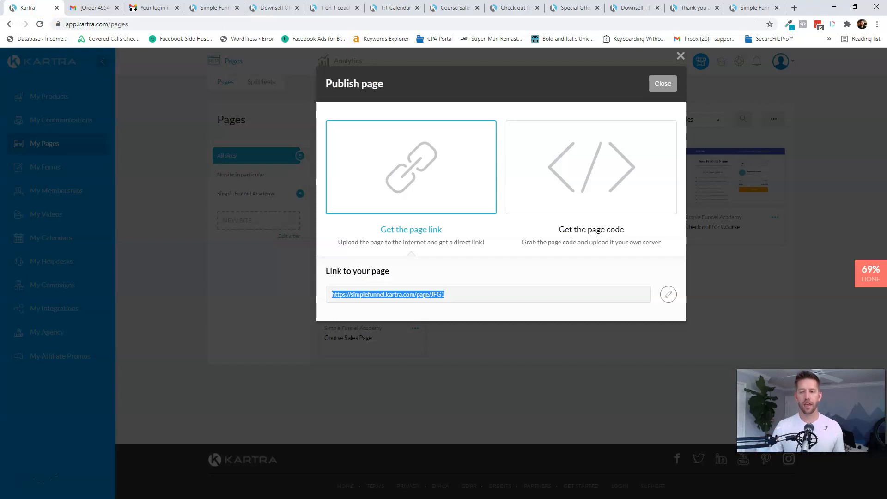
click(31, 6)
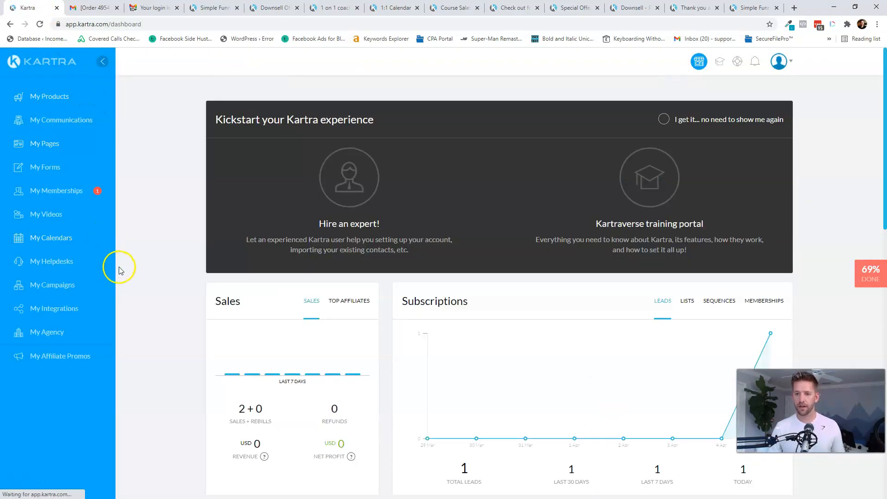
- Review the Kartra dashboard's sales figures, then return to the buyer's Gmail inbox
scroll(228, 244, down, 4)
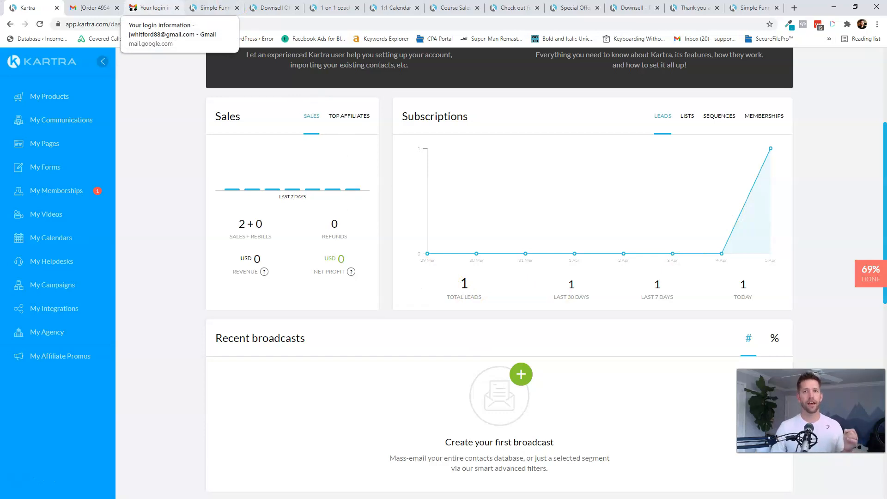
click(151, 8)
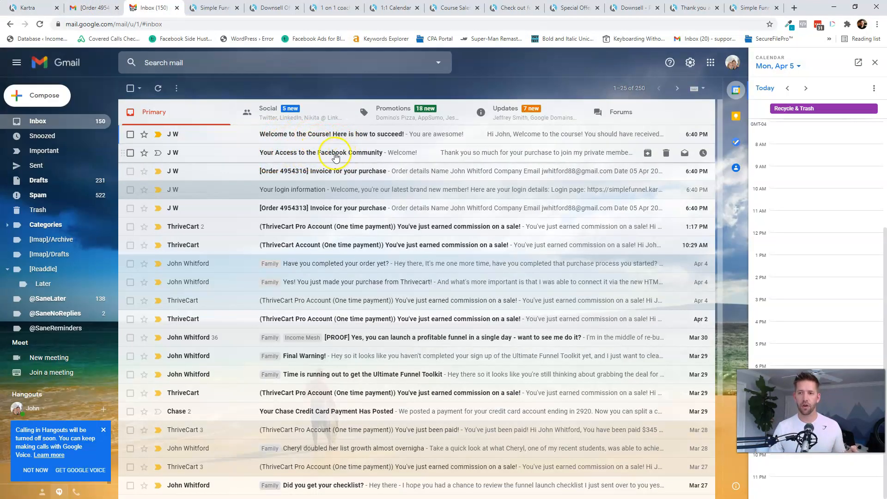
- Read the 'Your Access to the Facebook Community' email's three steps for joining the group
click(333, 160)
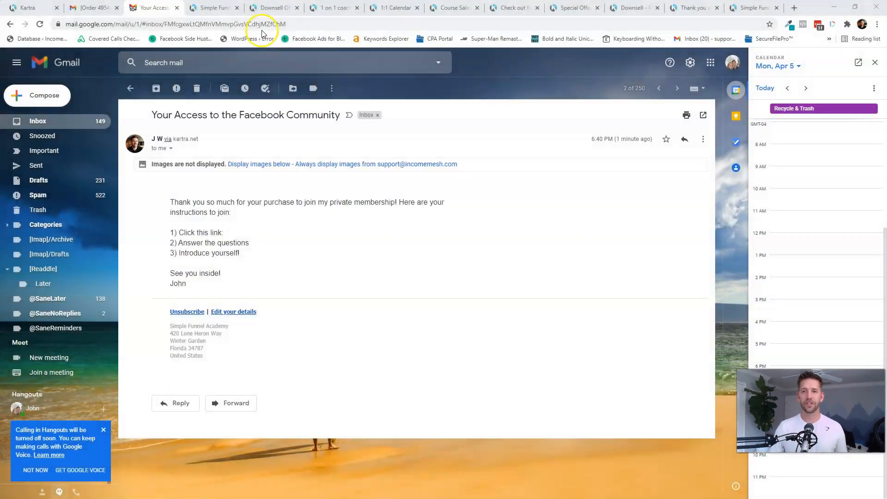
click(318, 12)
- Visit incomemesh.com/kartra-bonus, browse the bonuses, and follow the 'Get Kartra for only $1' offer
click(315, 25)
text(incom)
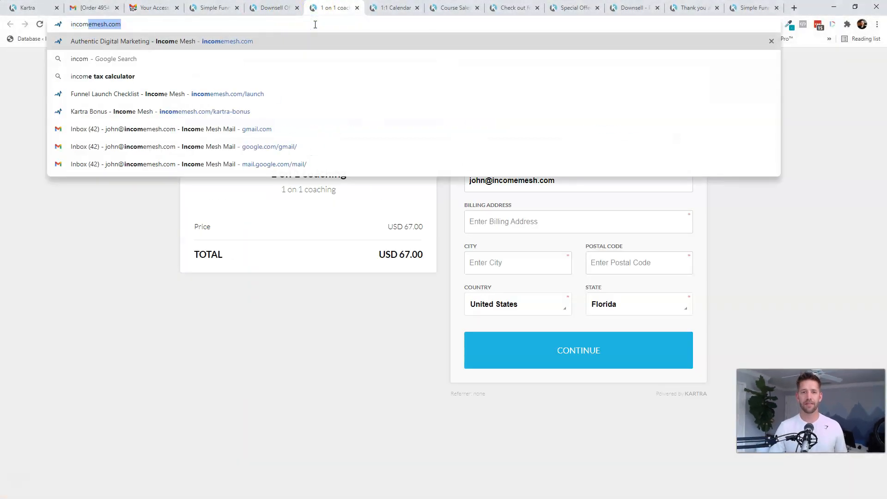
text(emesh.com/kartra-bonus)
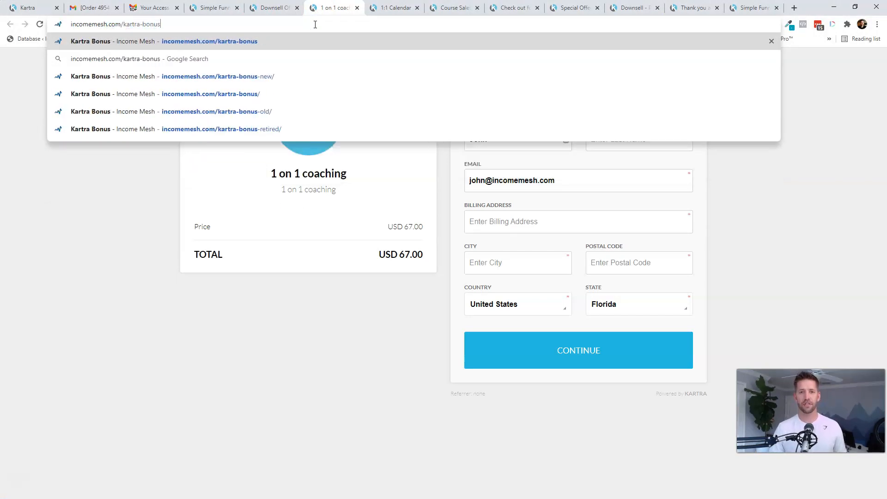
click(308, 77)
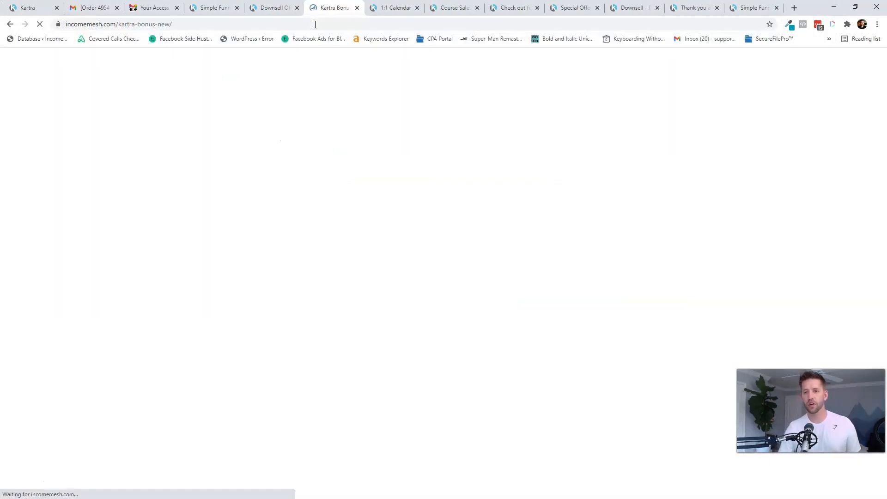
scroll(670, 274, down, 16)
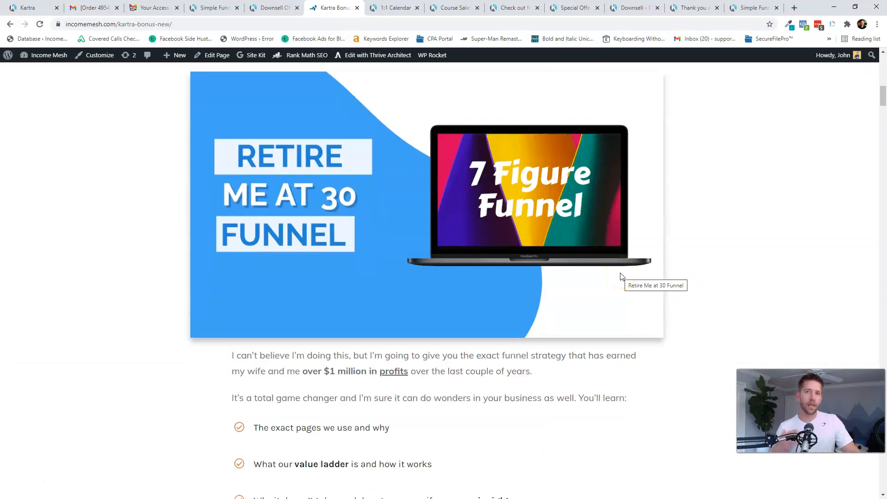
scroll(622, 323, down, 16)
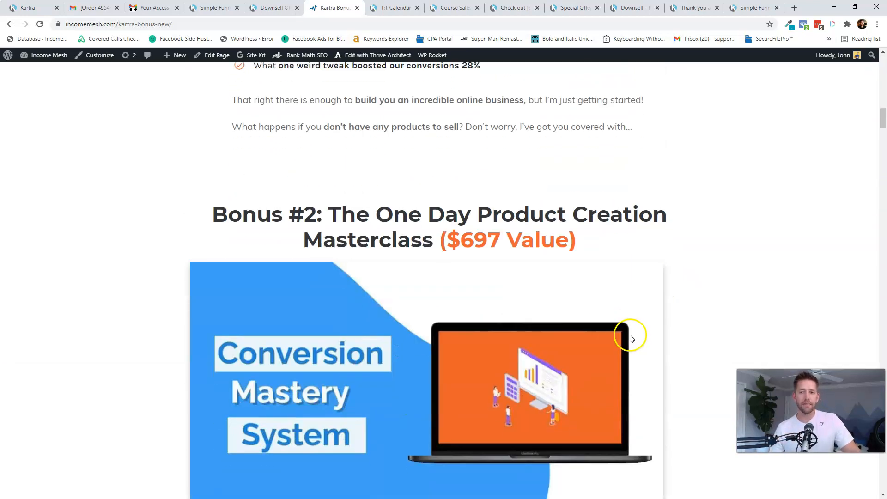
scroll(621, 324, down, 20)
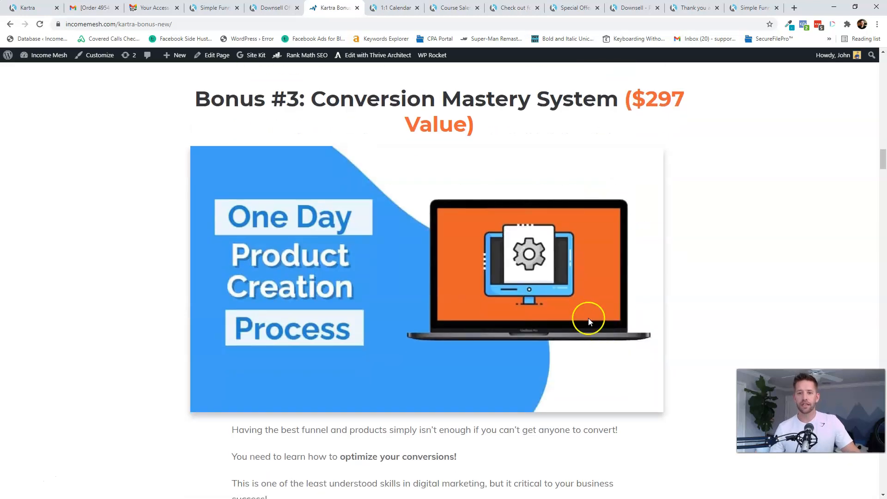
scroll(561, 330, down, 20)
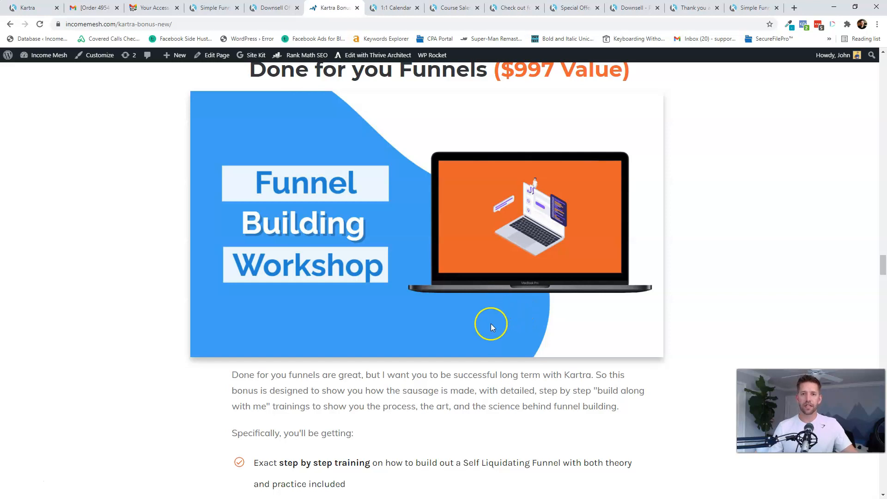
scroll(491, 323, up, 20)
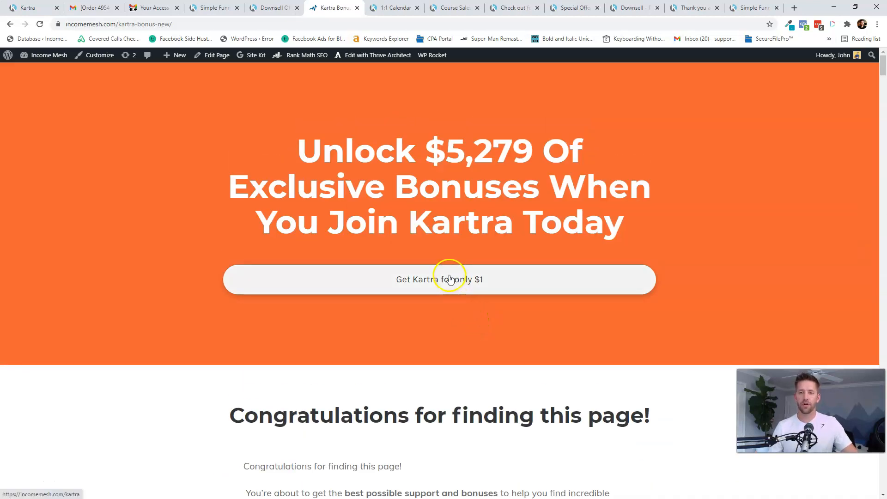
click(449, 278)
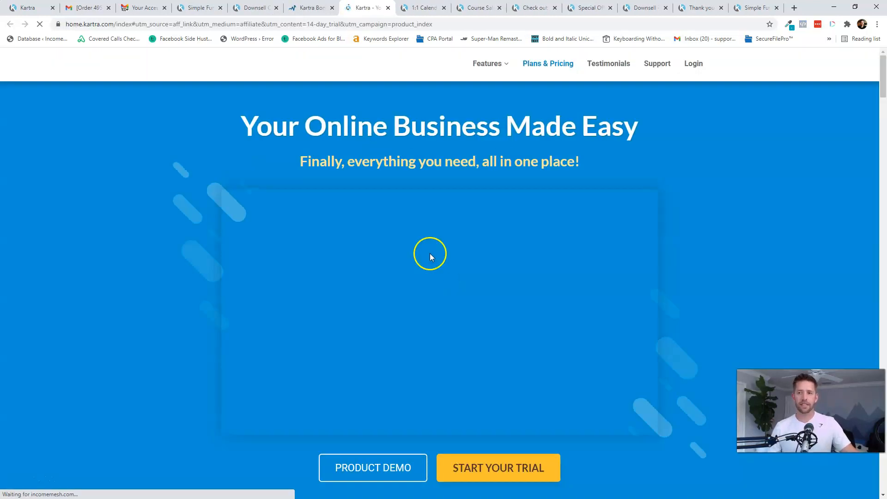